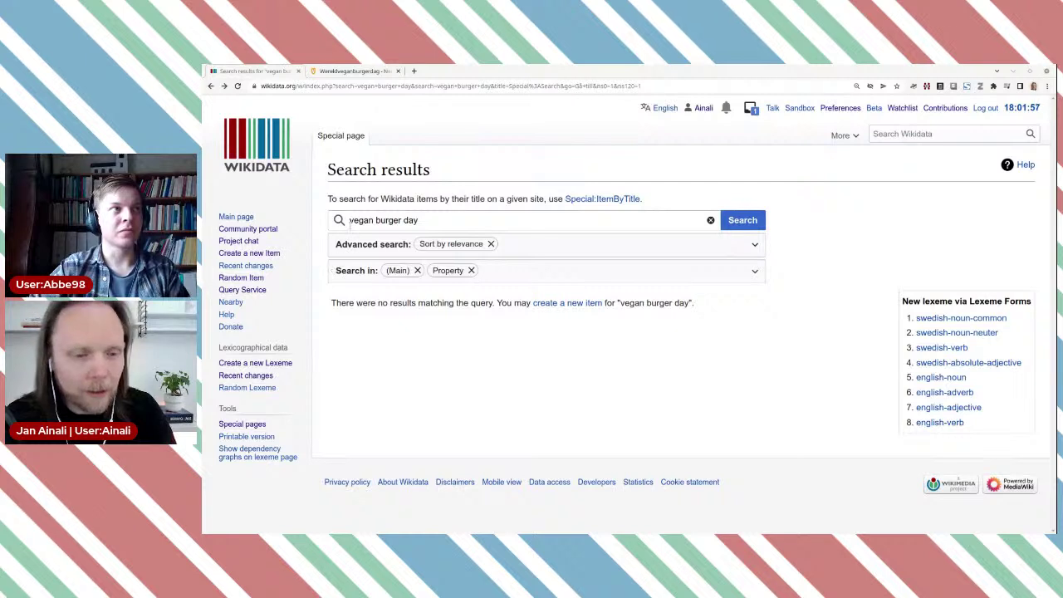
# Search for "world vegan burger day" and open the form for creating a new item with that label.
pyautogui.click(237, 86)
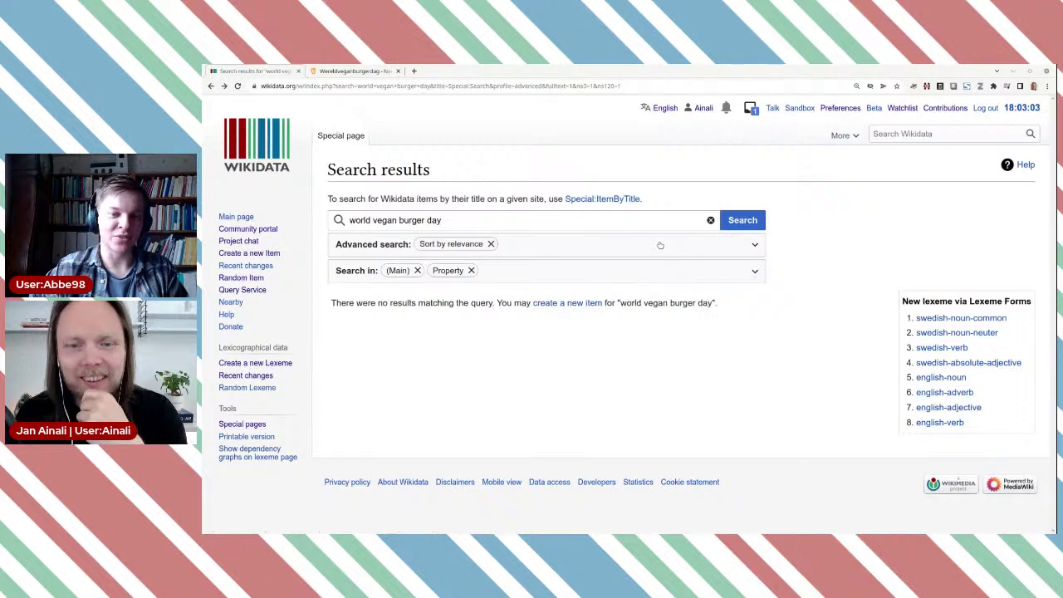
pyautogui.click(584, 304)
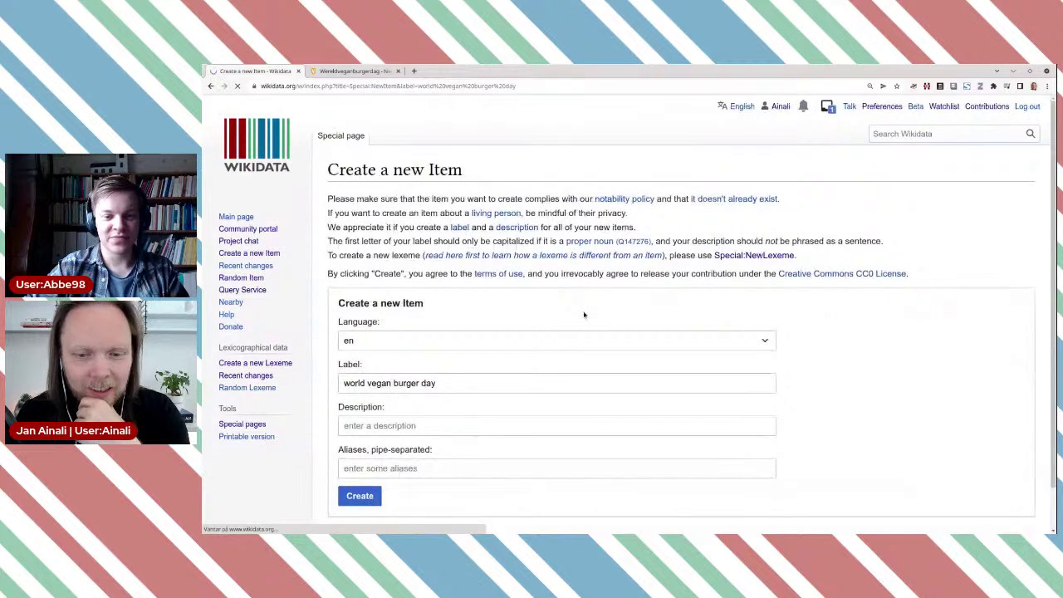
pyautogui.scroll(-2, 856, 281)
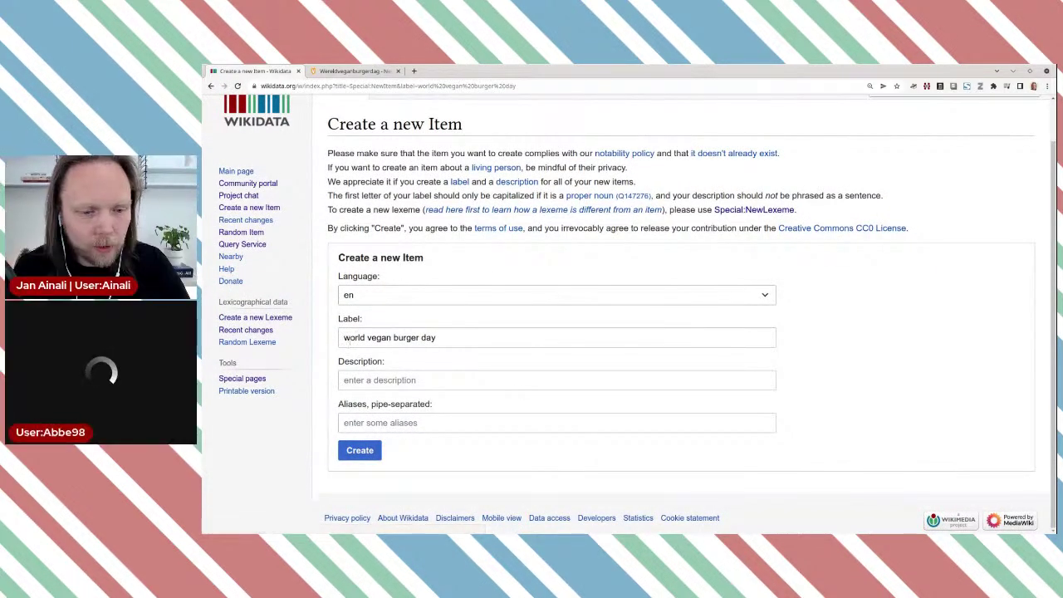
# Capitalise every word of the new item's English label so it reads "World Vegan Burger Day".
pyautogui.moveTo(343, 337); pyautogui.dragTo(349, 337)
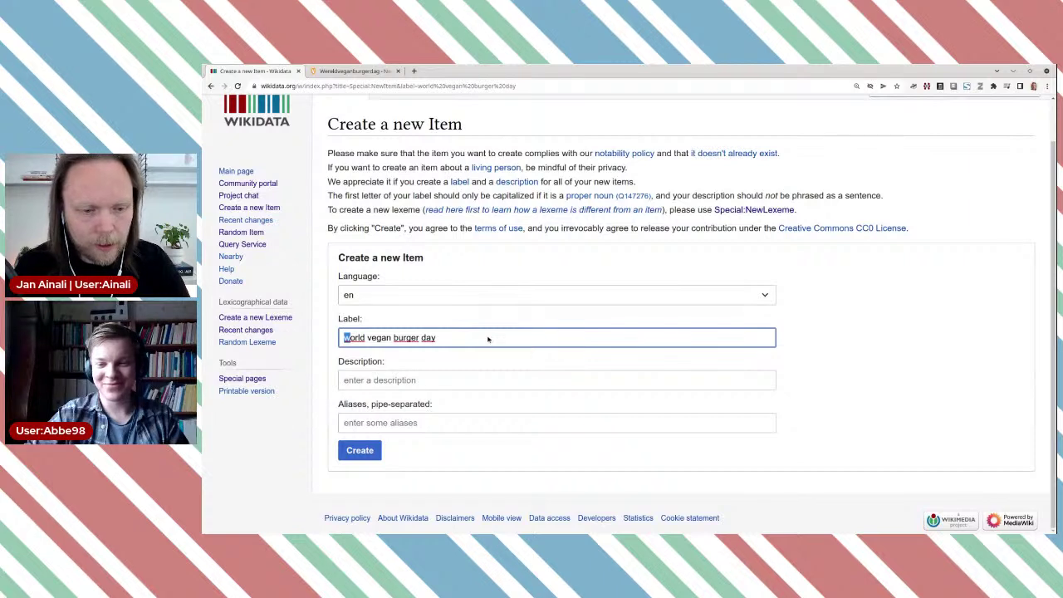
pyautogui.write('W')
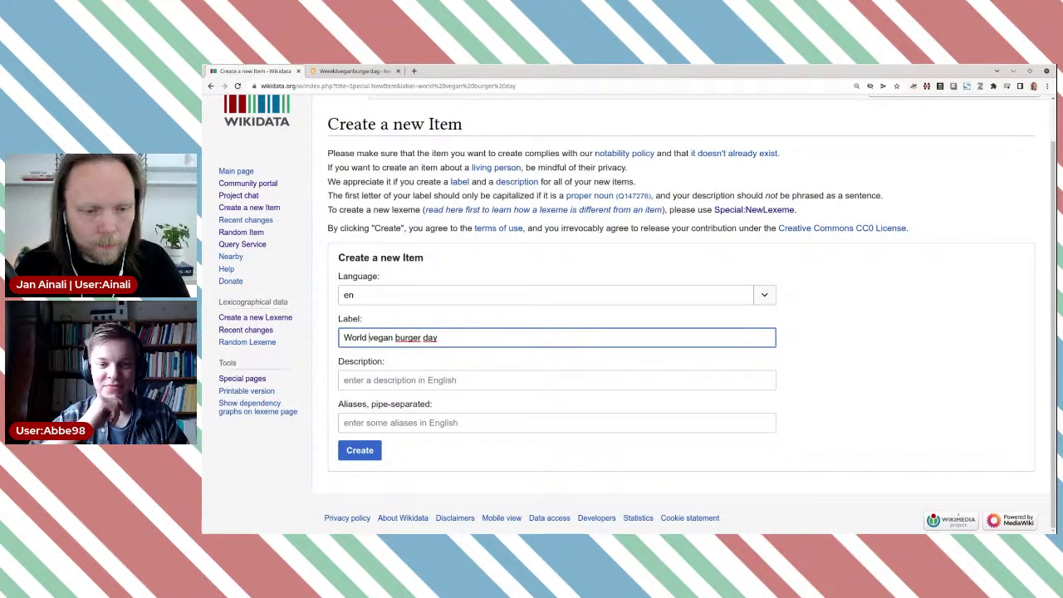
pyautogui.moveTo(368, 337); pyautogui.dragTo(431, 337)
pyautogui.write('V')
pyautogui.write('B')
pyautogui.write('D')
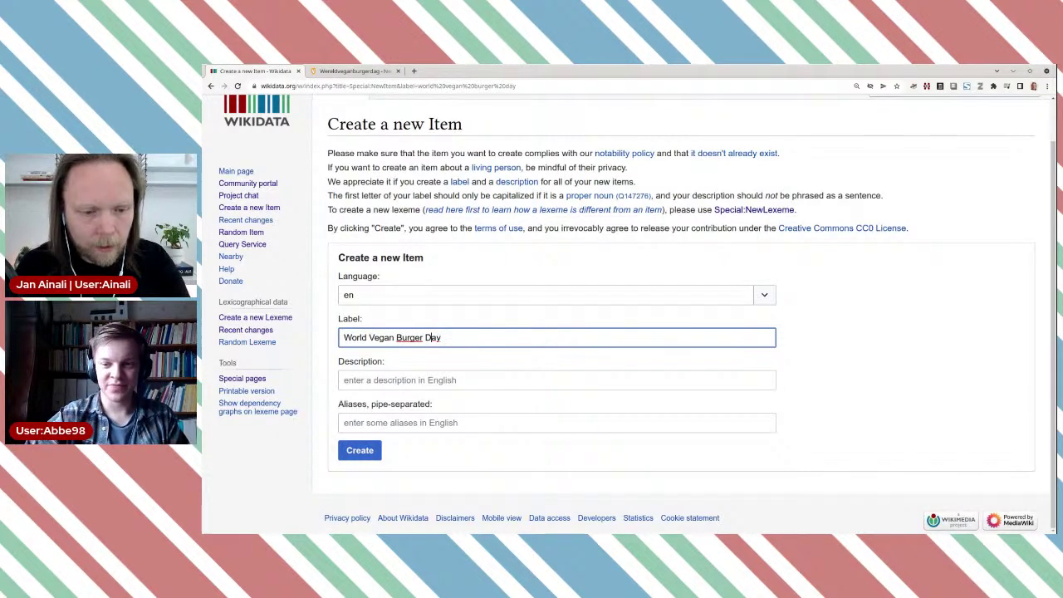
# Enter "observance for non-meat burgers" as the new item's English description.
pyautogui.click(454, 379)
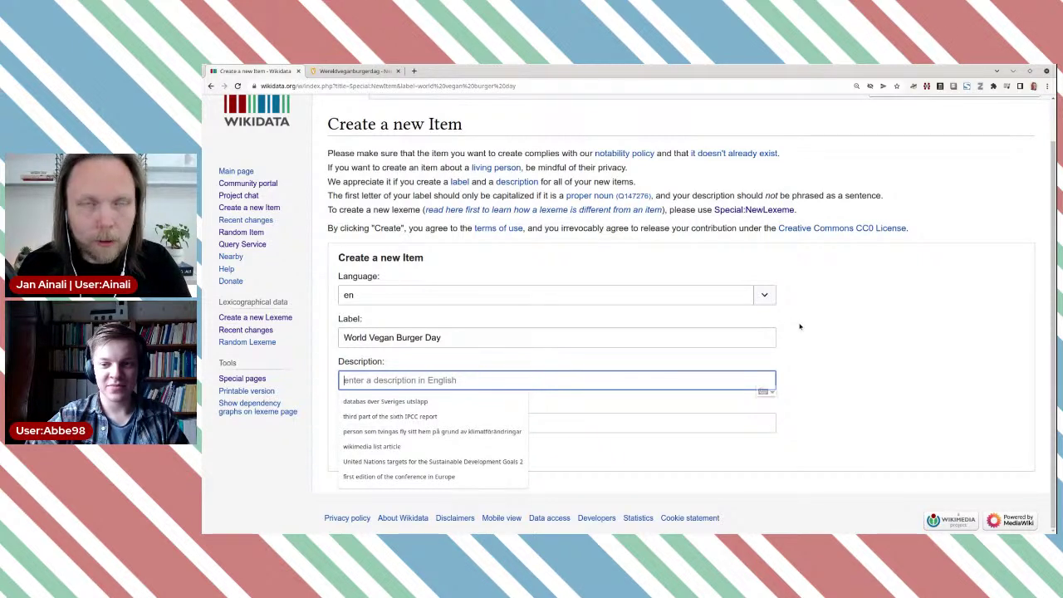
pyautogui.write('o')
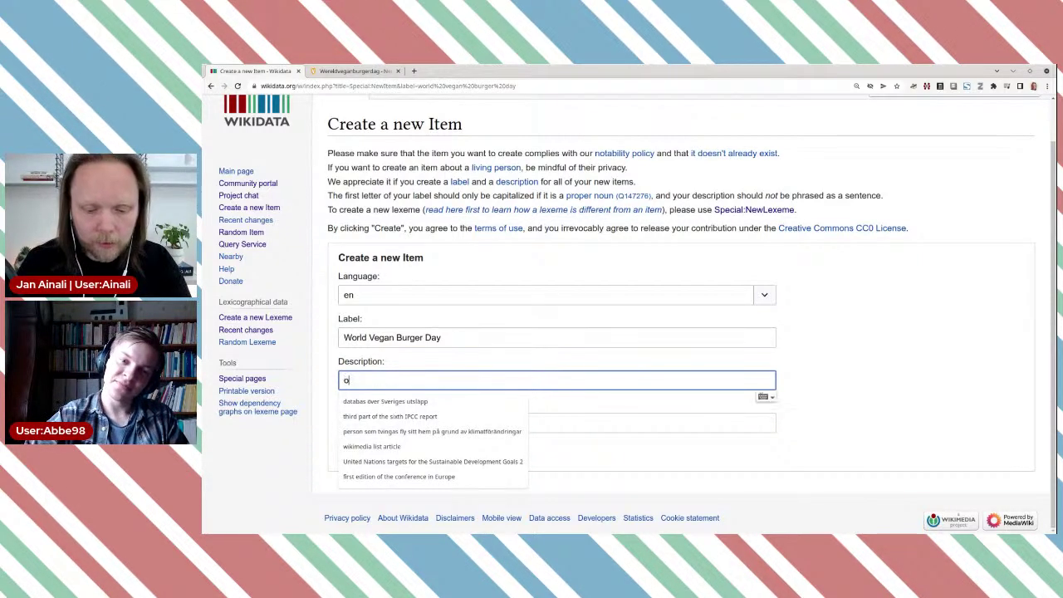
pyautogui.write('bservance ')
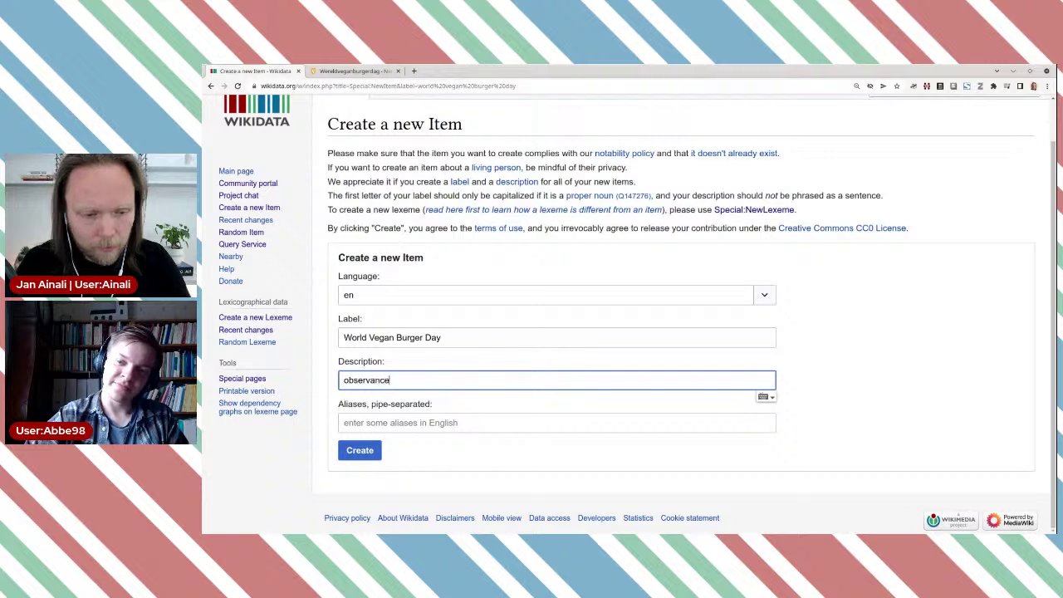
pyautogui.write('for ')
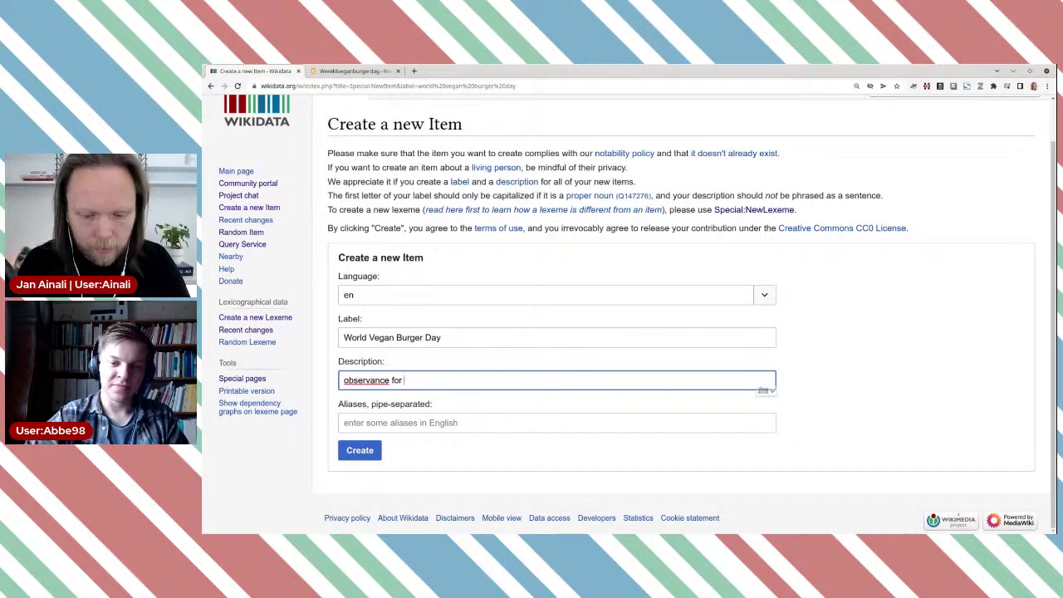
pyautogui.write('non-')
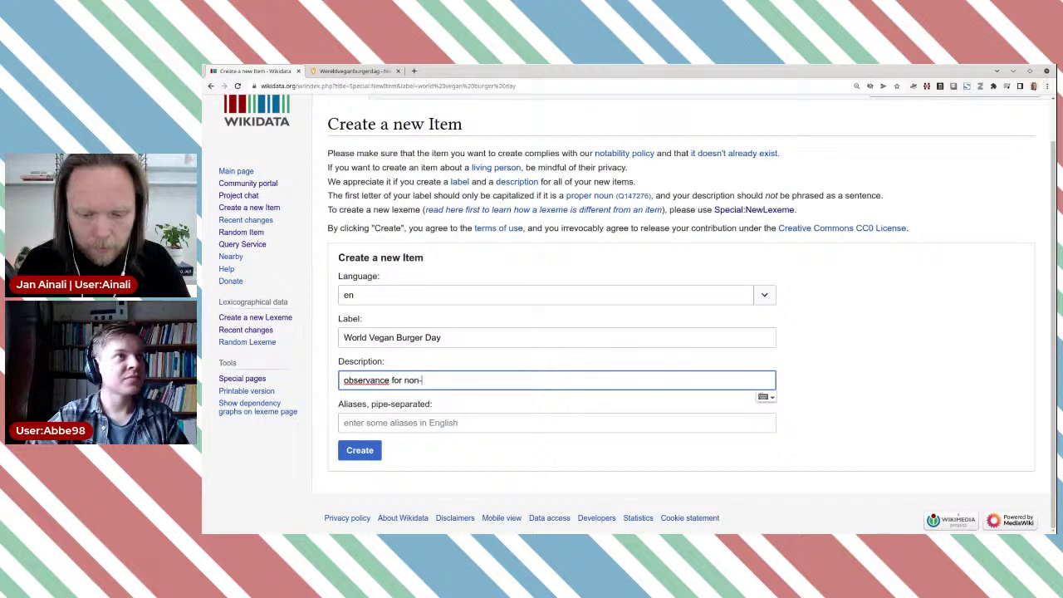
pyautogui.write('meat b')
pyautogui.press('BackSpace')
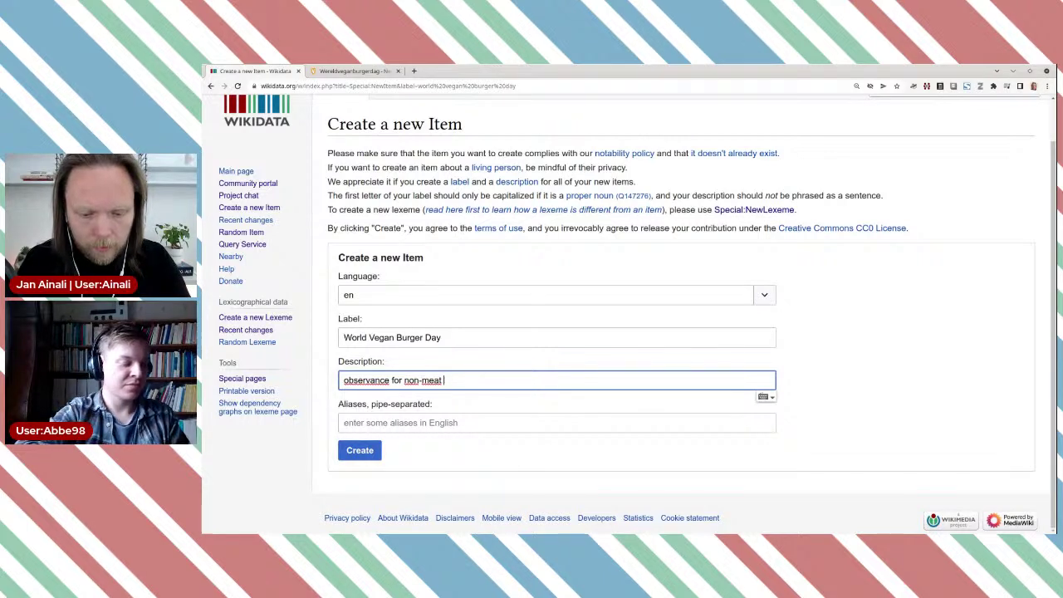
pyautogui.write('urgers')
pyautogui.hotkey('ctrl', 'Left')
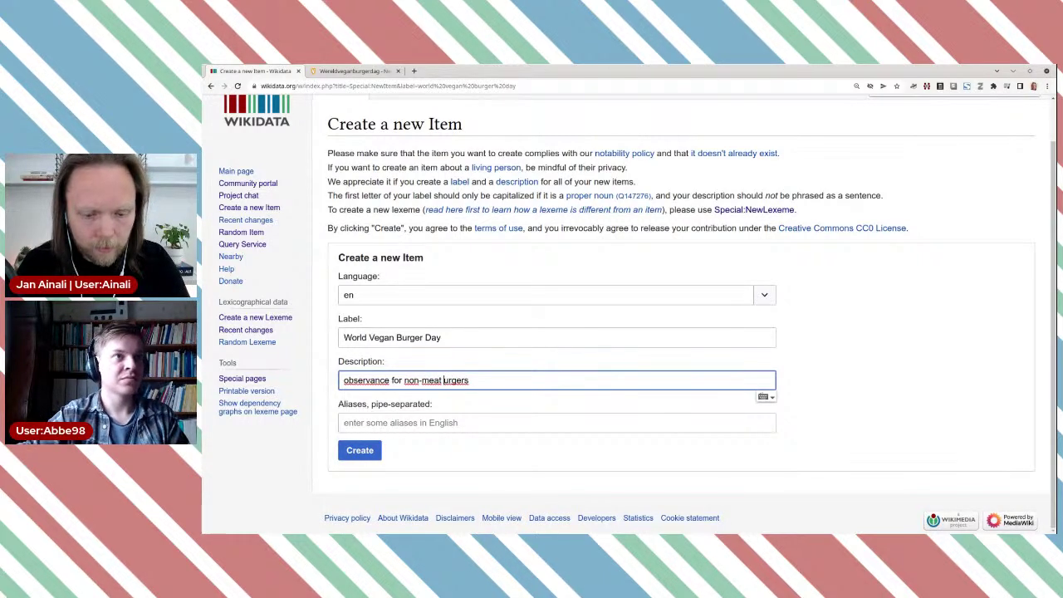
pyautogui.write('b')
# Reword the description to "observance day for vegan burgers".
pyautogui.hotkey('ctrl', 'Left')
pyautogui.hotkey('ctrl', 'Left')
pyautogui.hotkey('ctrl', 'shift', 'Right')
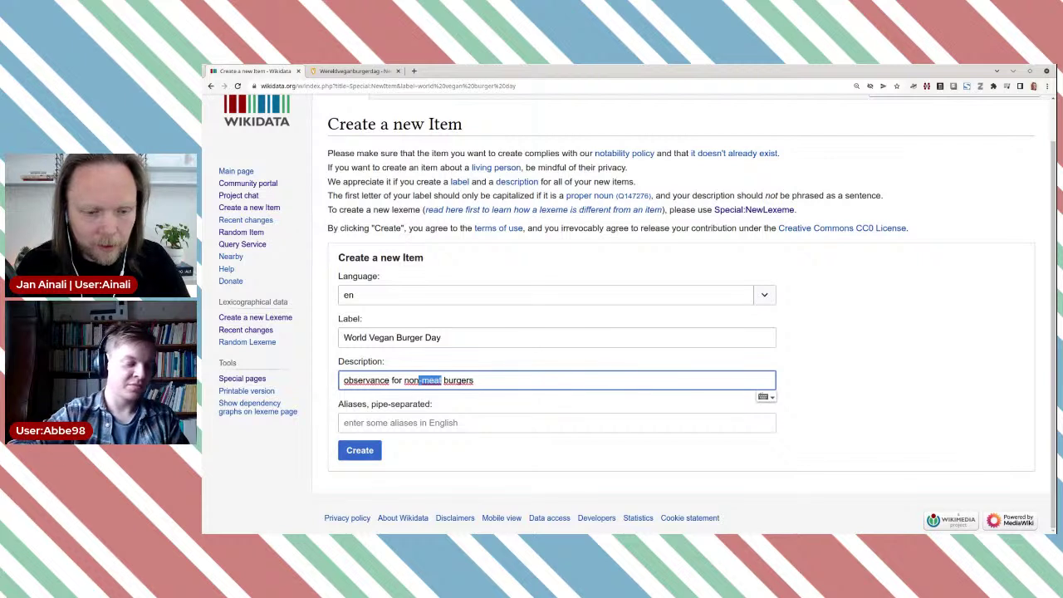
pyautogui.hotkey('ctrl', 'shift', 'Left')
pyautogui.write('verg')
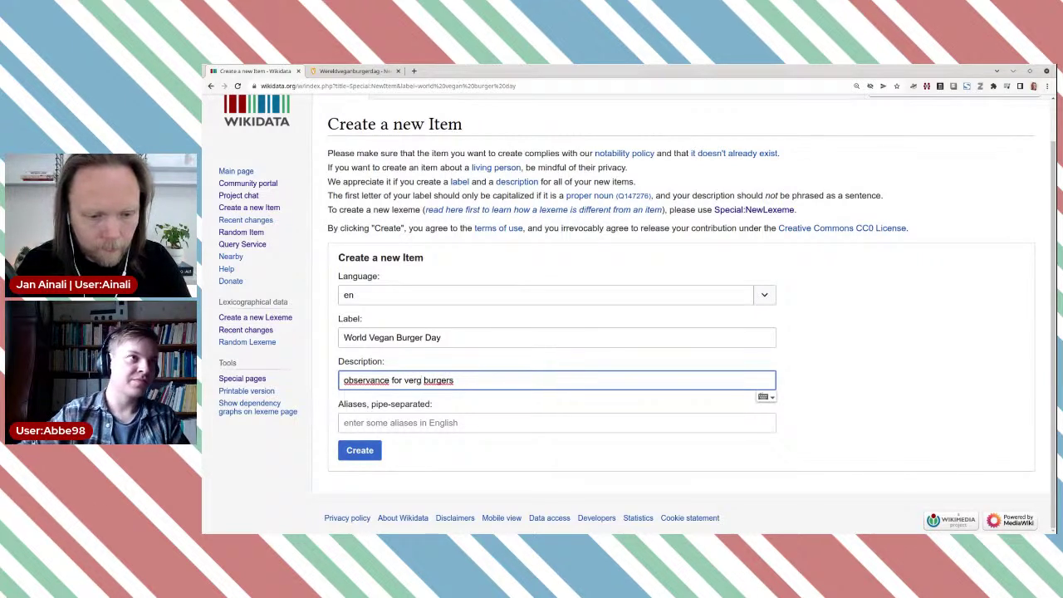
pyautogui.press('BackSpace')
pyautogui.press('BackSpace')
pyautogui.write('gan')
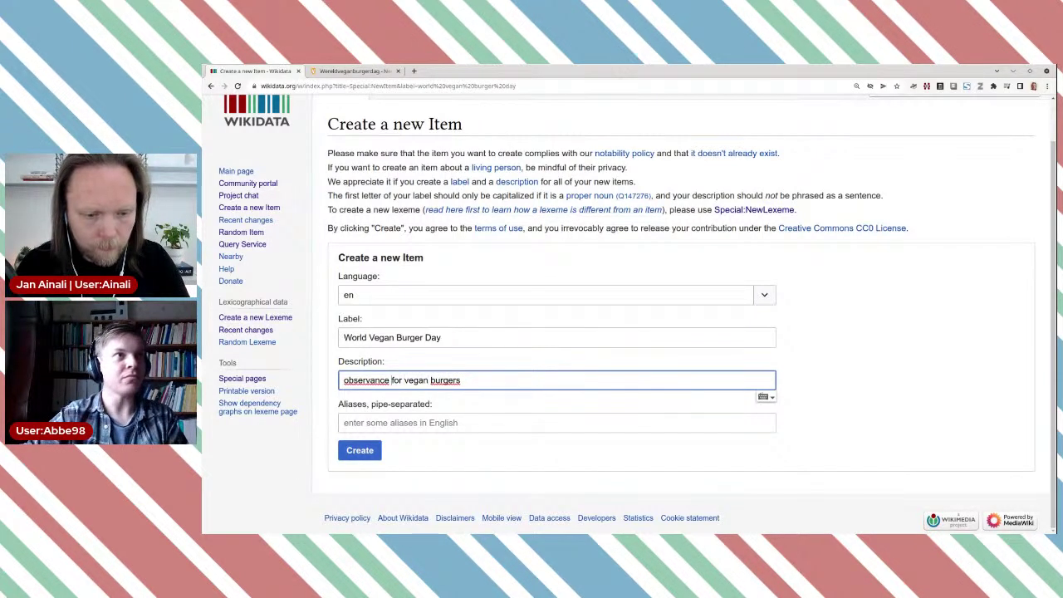
pyautogui.write('day')
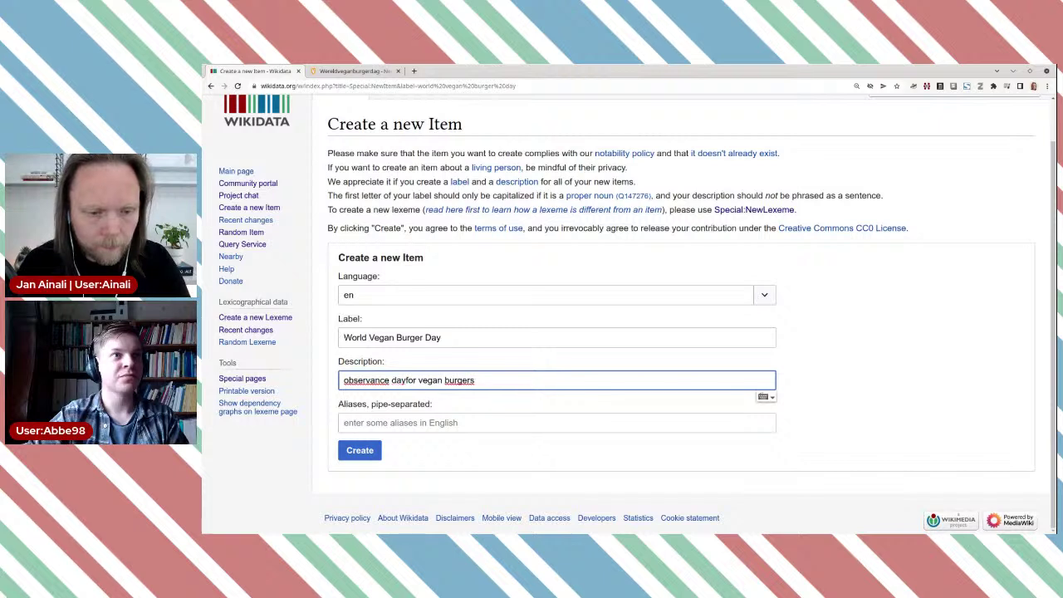
pyautogui.press('Tab')
pyautogui.press('Tab')
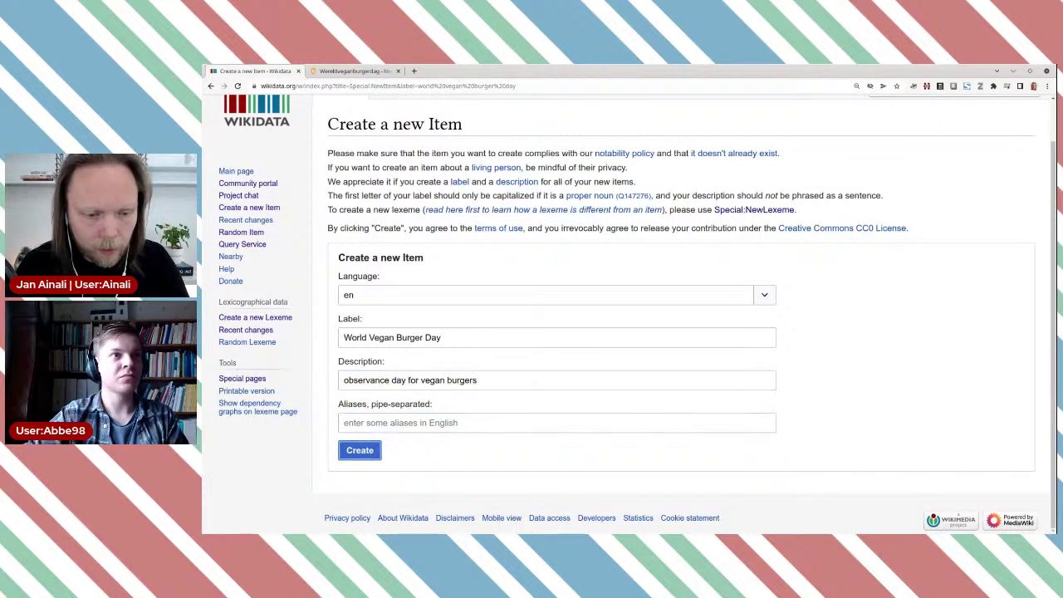
# Add the English alias "Vegan Burger Day" and create the item.
pyautogui.click(556, 422)
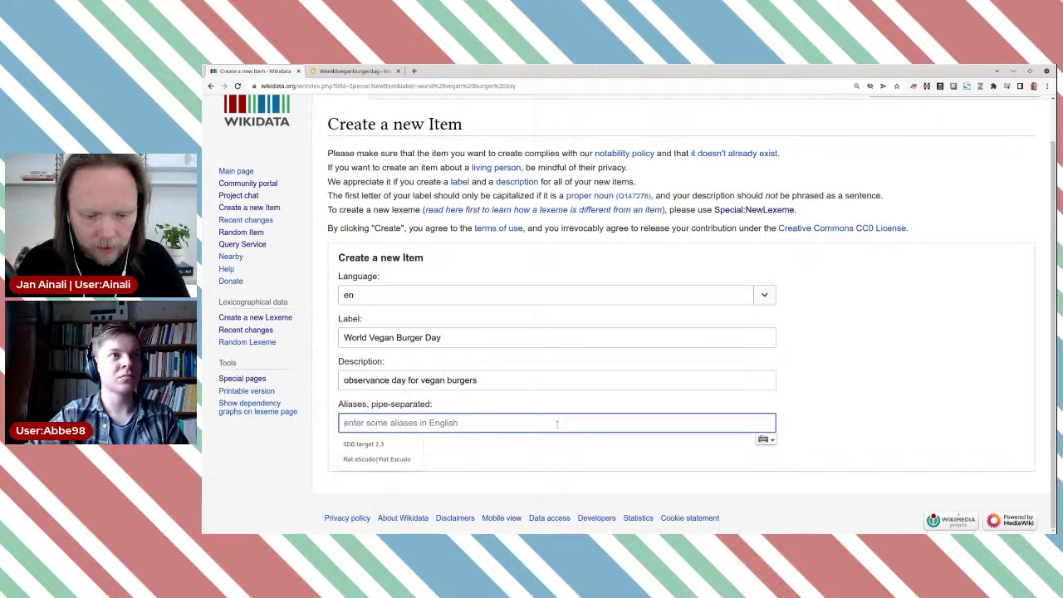
pyautogui.write('Vegan B')
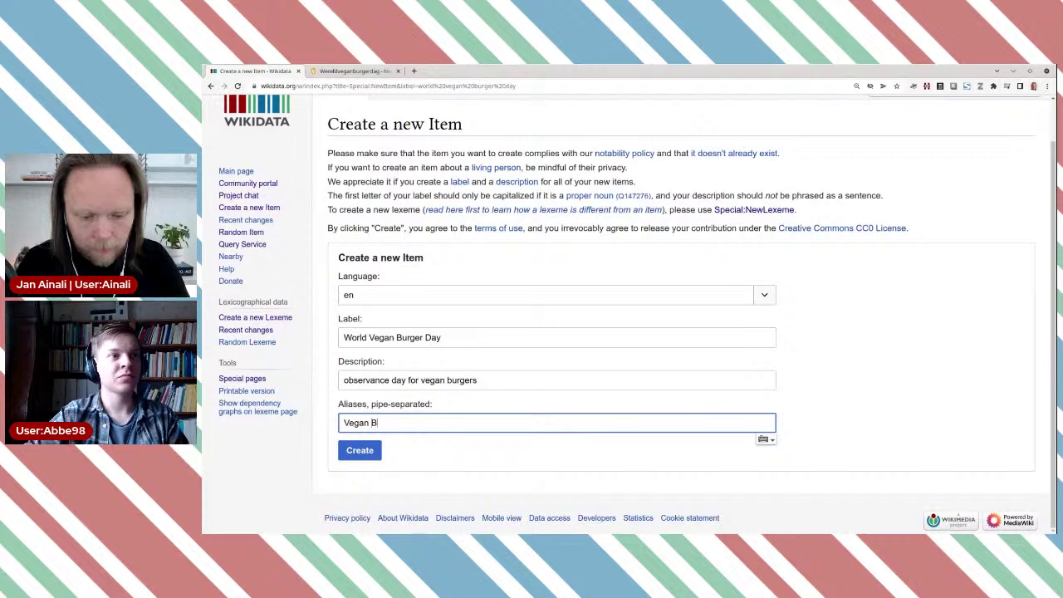
pyautogui.write('urger day')
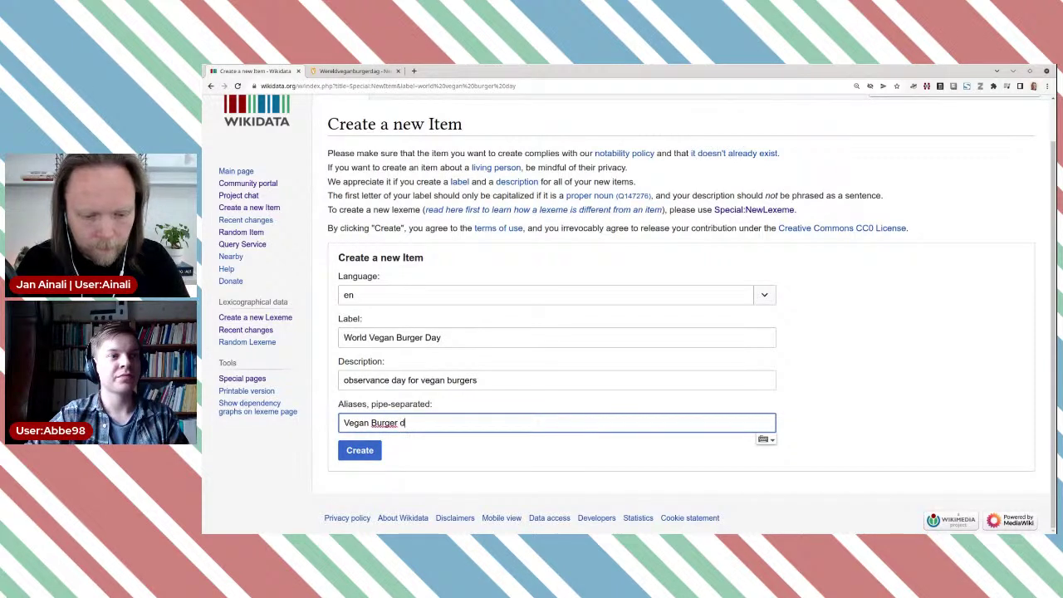
pyautogui.press('BackSpace')
pyautogui.press('BackSpace')
pyautogui.write('Day')
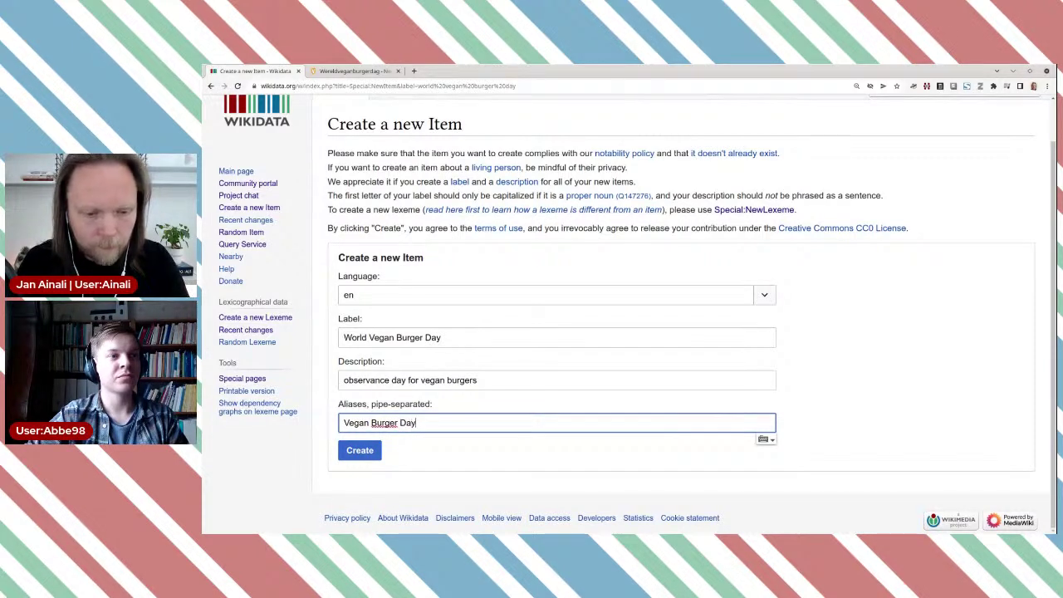
pyautogui.click(372, 450)
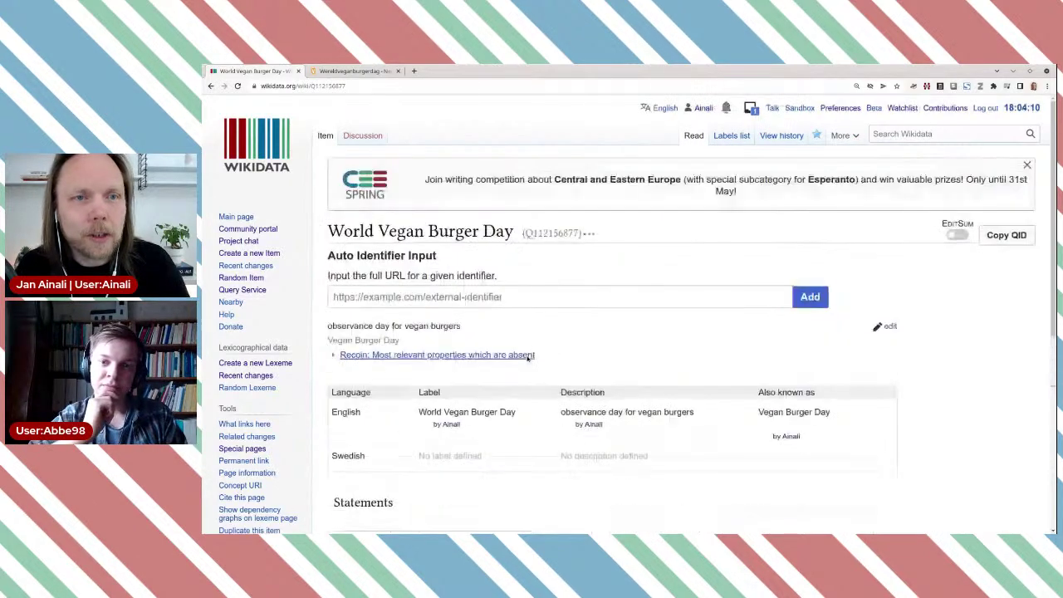
# Search for "International Pola" and open the International Polar Bear Day item in a new browser tab.
pyautogui.scroll(-1, 527, 357)
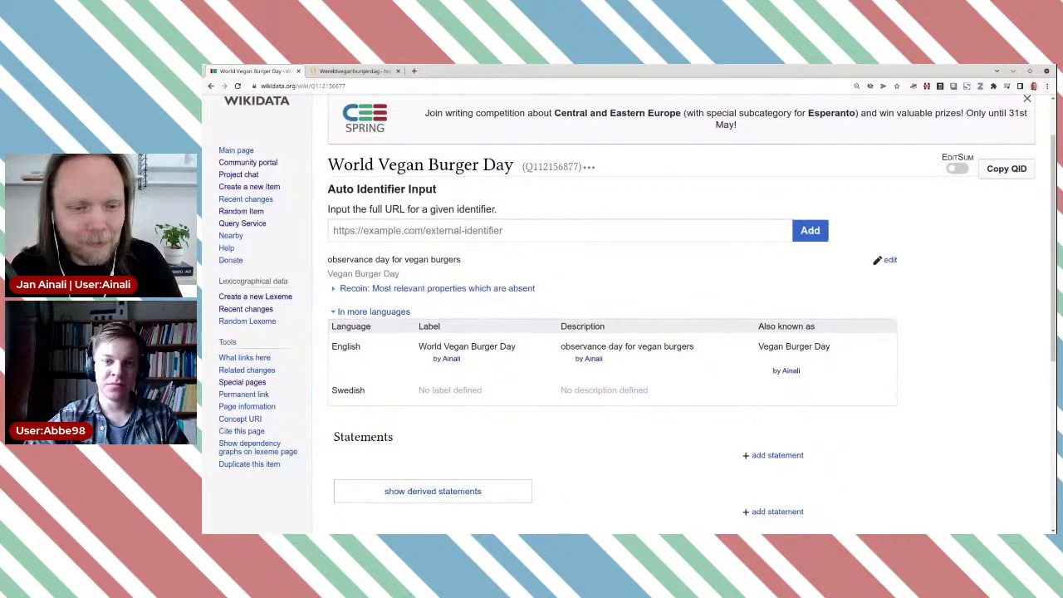
pyautogui.scroll(1, 528, 359)
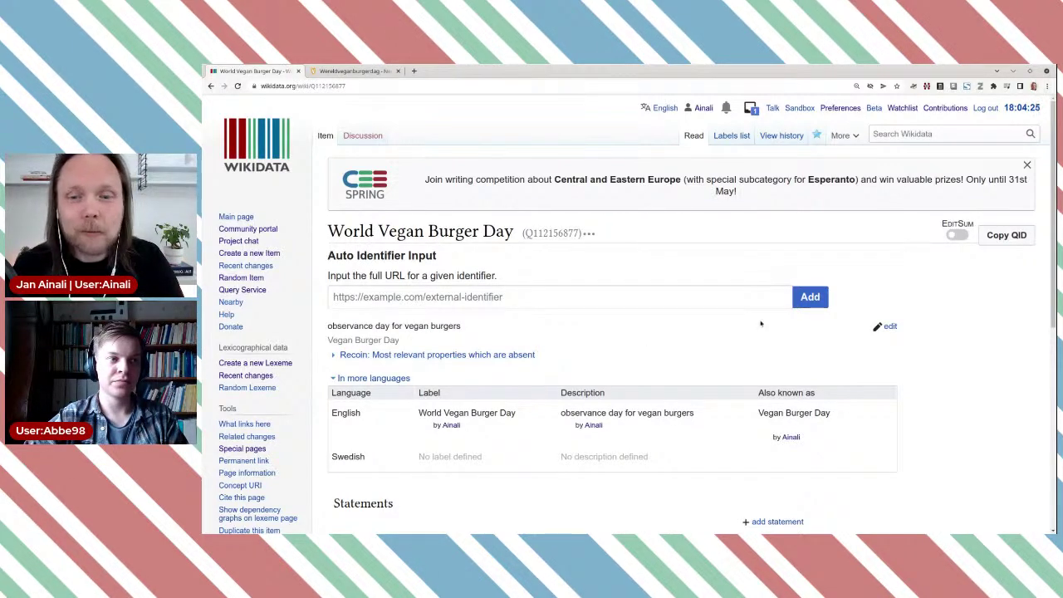
pyautogui.click(889, 134)
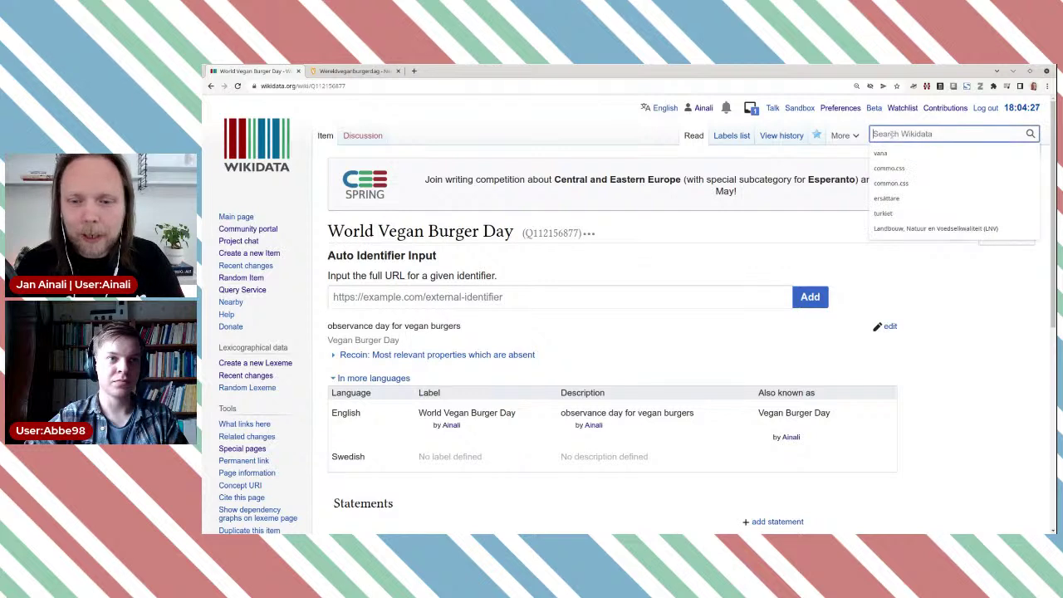
pyautogui.write('Iner')
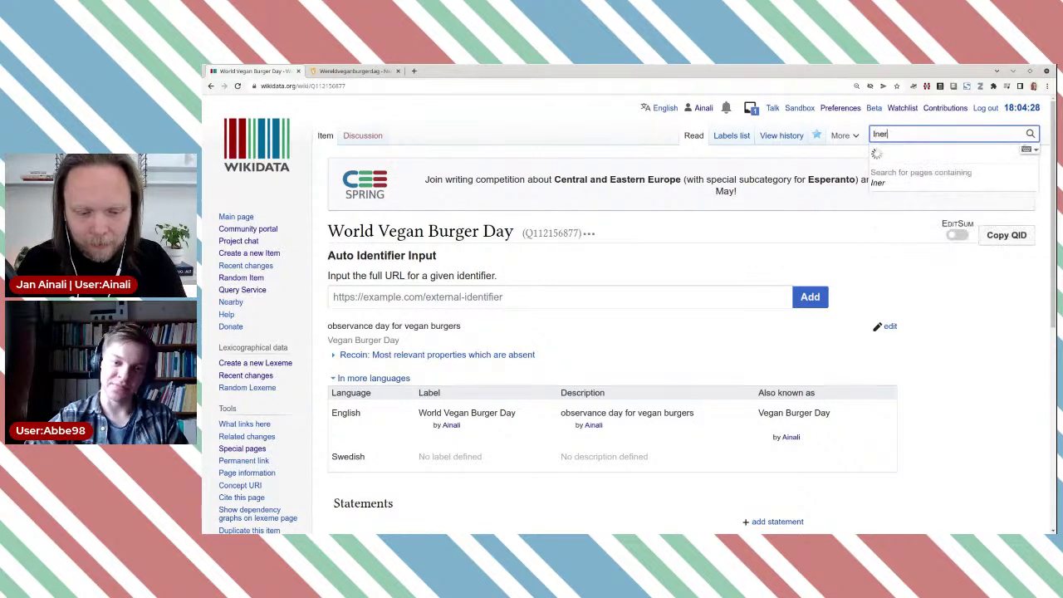
pyautogui.press('BackSpace')
pyautogui.press('BackSpace')
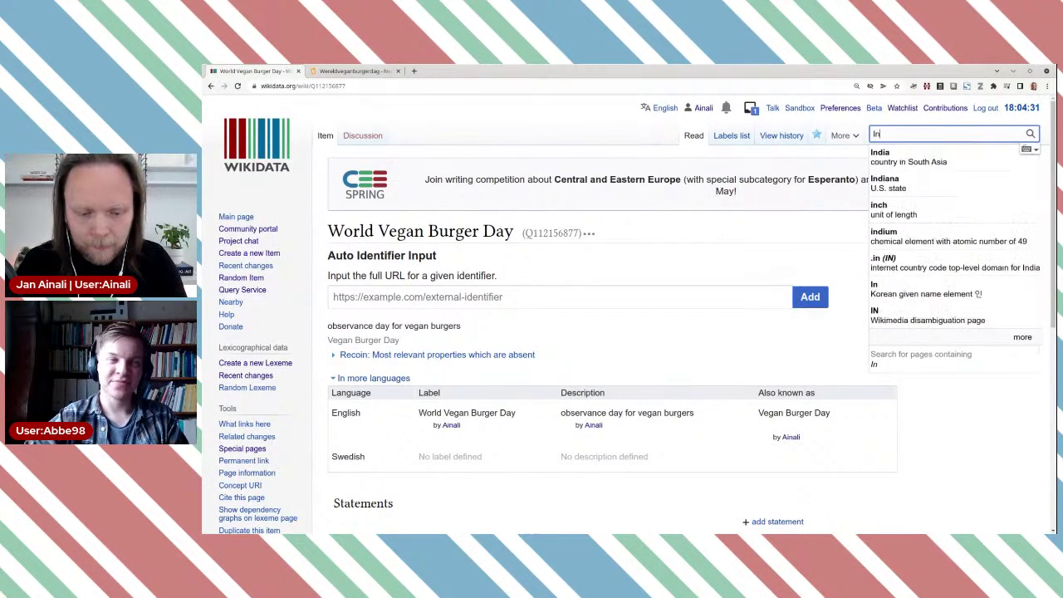
pyautogui.write('ternational ')
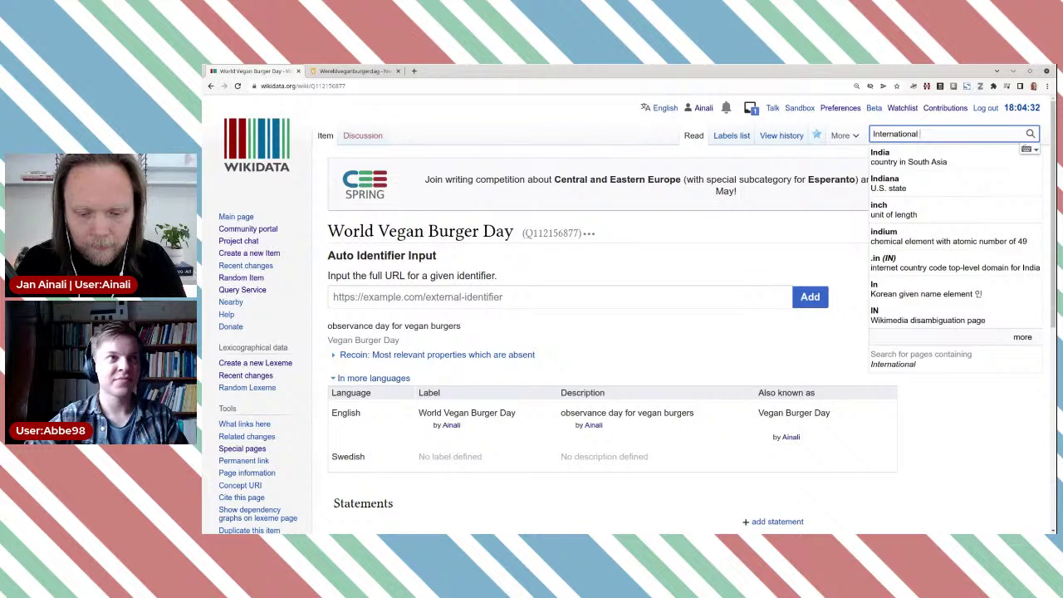
pyautogui.write('Pola')
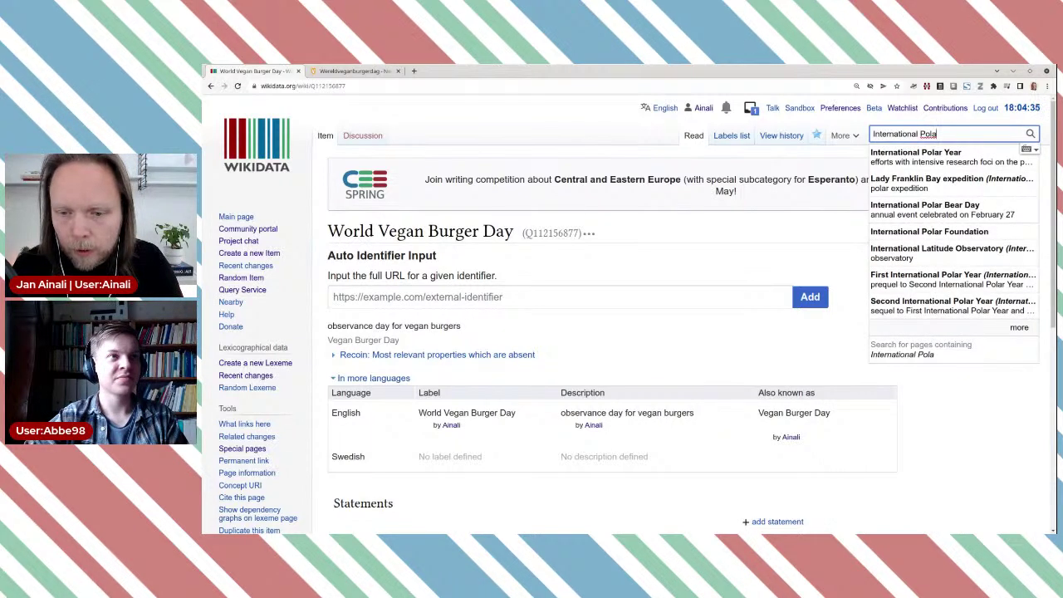
pyautogui.middleClick(892, 212)
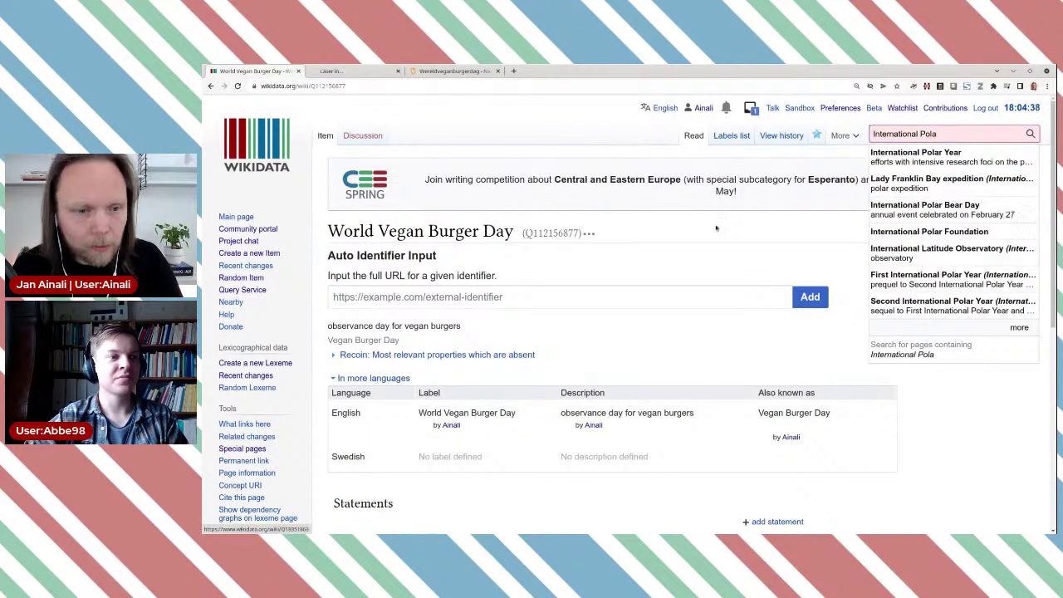
pyautogui.click(357, 72)
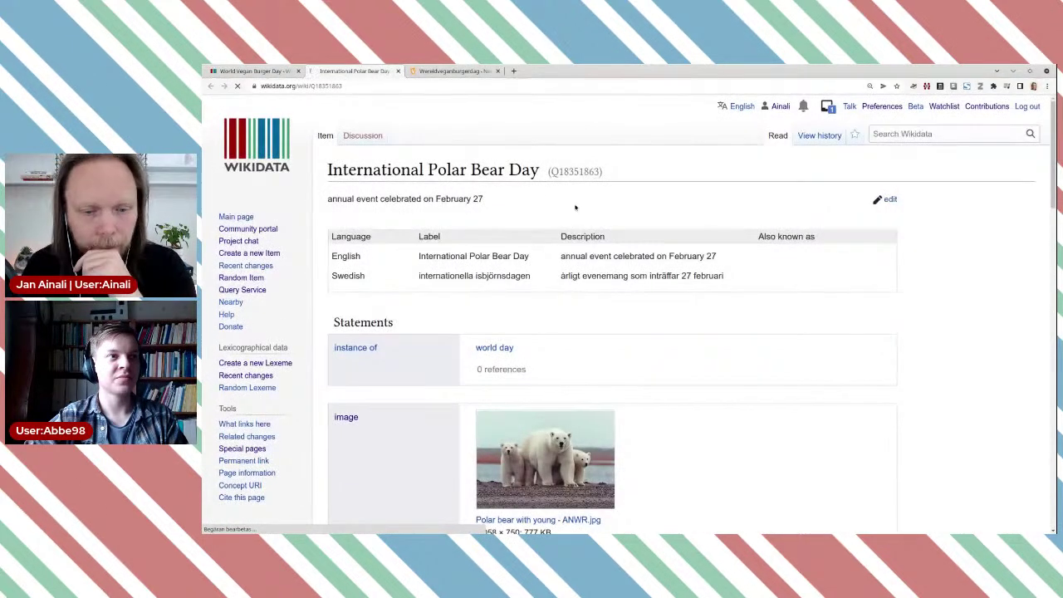
# Copy the item ID Q2558684 of "world day" from the Polar Bear Day item's "instance of" statement.
pyautogui.scroll(-1, 614, 290)
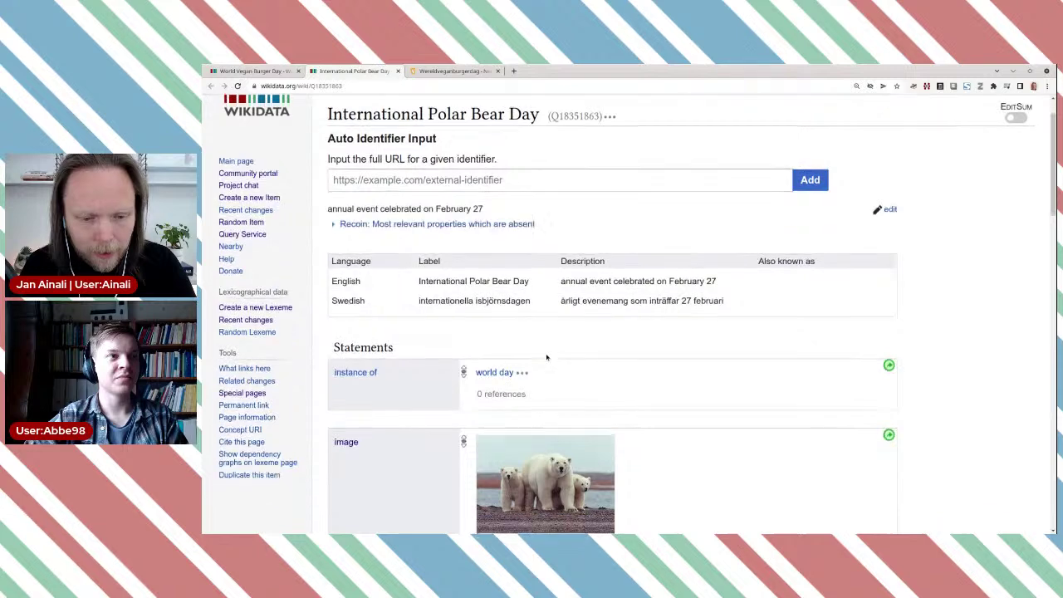
pyautogui.scroll(-1, 549, 354)
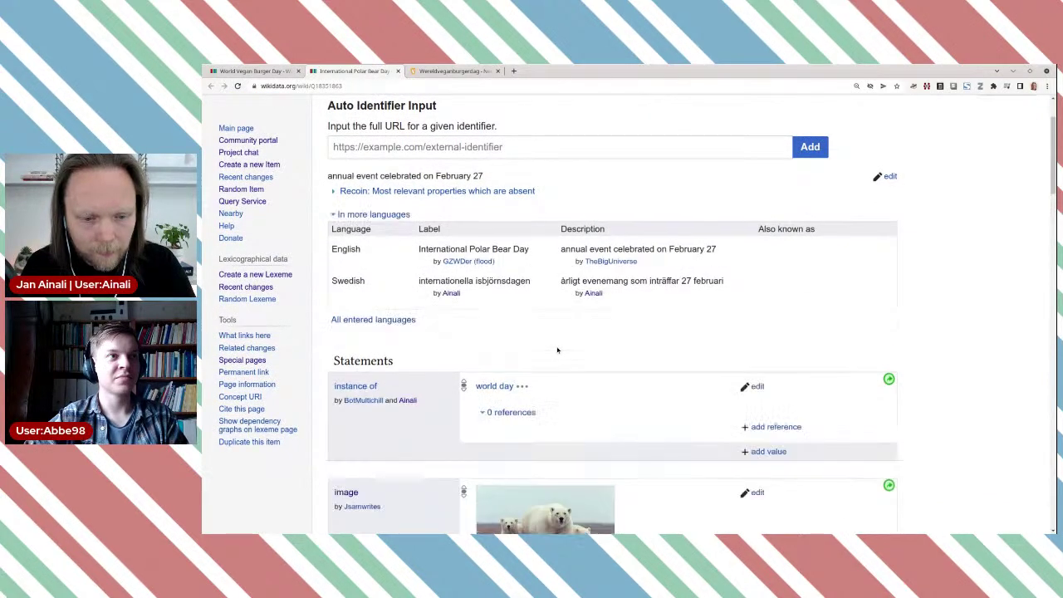
pyautogui.scroll(-1, 557, 349)
pyautogui.doubleClick(536, 341)
pyautogui.hotkey('ctrl', 'c')
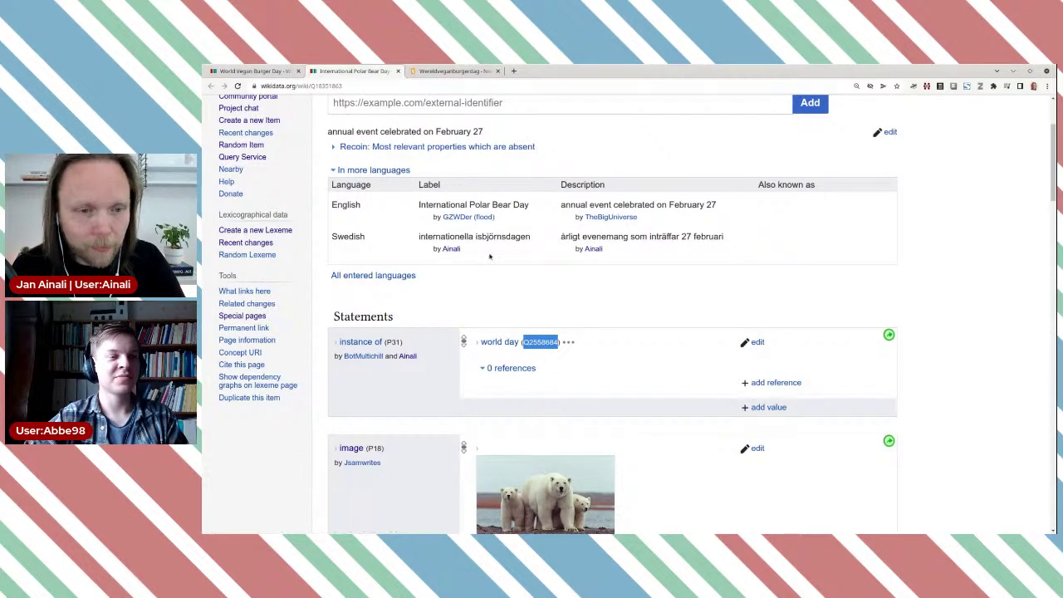
# Add an "instance of" statement with world day (Q2558684) to the World Vegan Burger Day item and publish it.
pyautogui.click(264, 71)
pyautogui.scroll(-3, 743, 350)
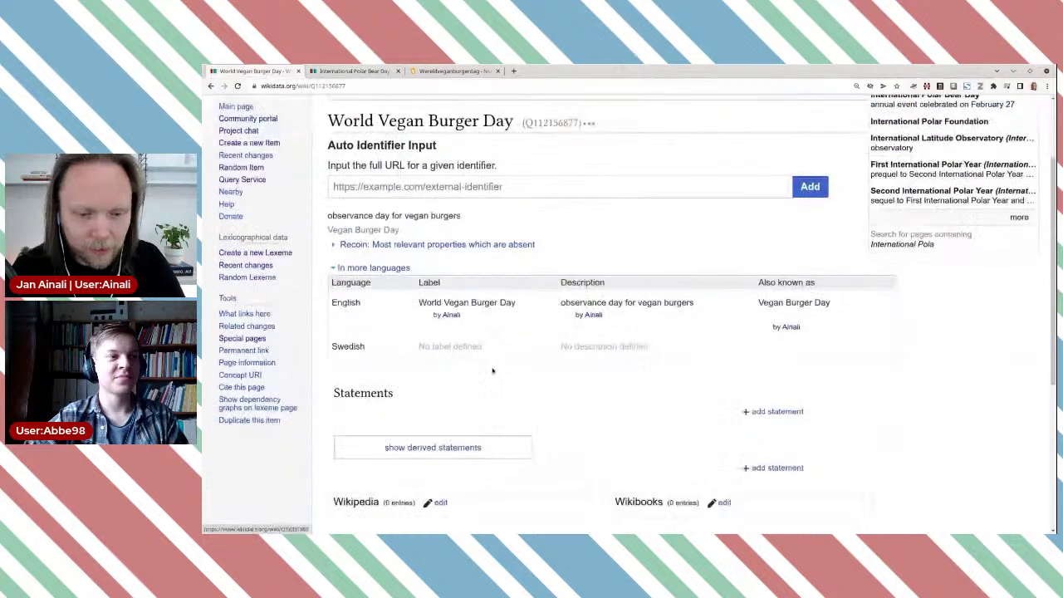
pyautogui.click(746, 344)
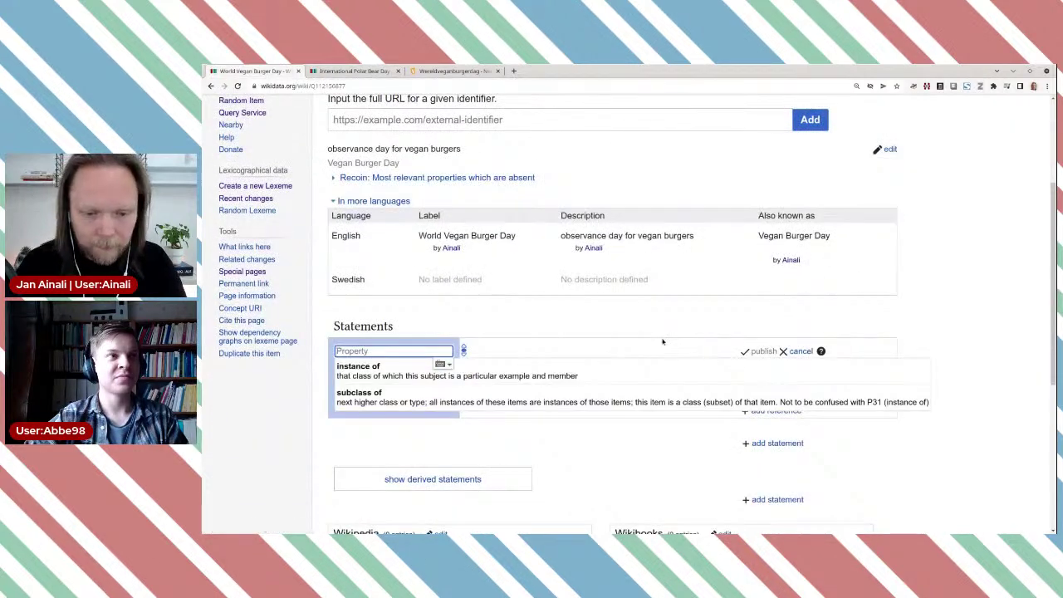
pyautogui.click(654, 360)
pyautogui.hotkey('ctrl', 'v')
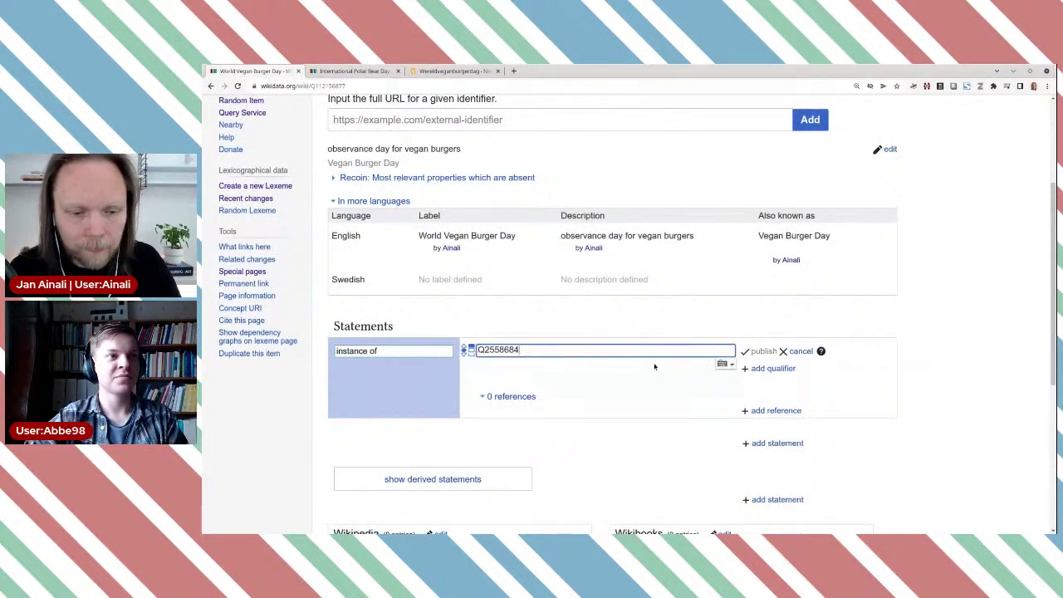
pyautogui.click(624, 372)
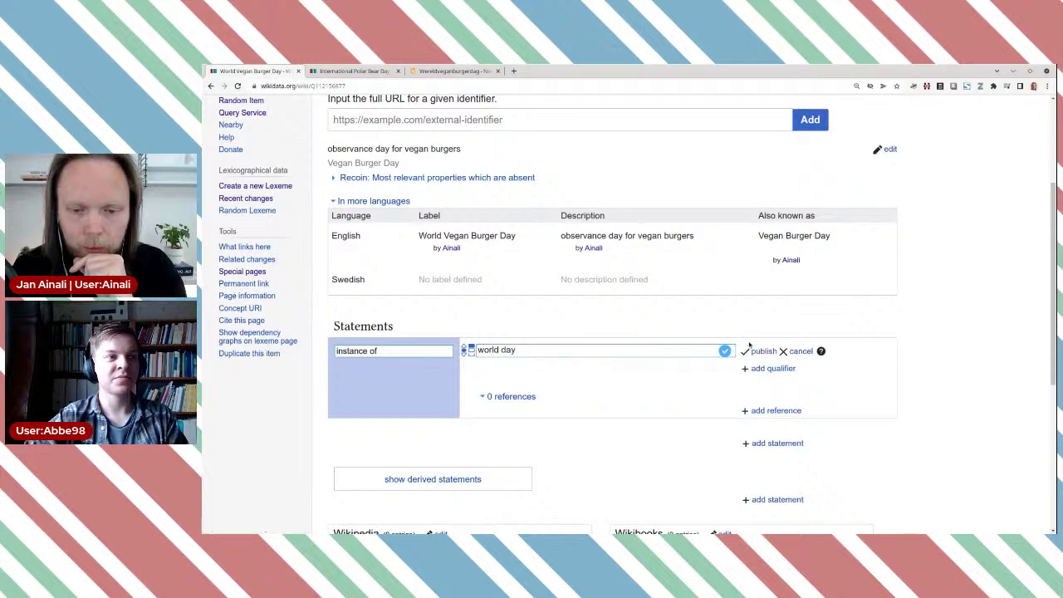
pyautogui.click(757, 352)
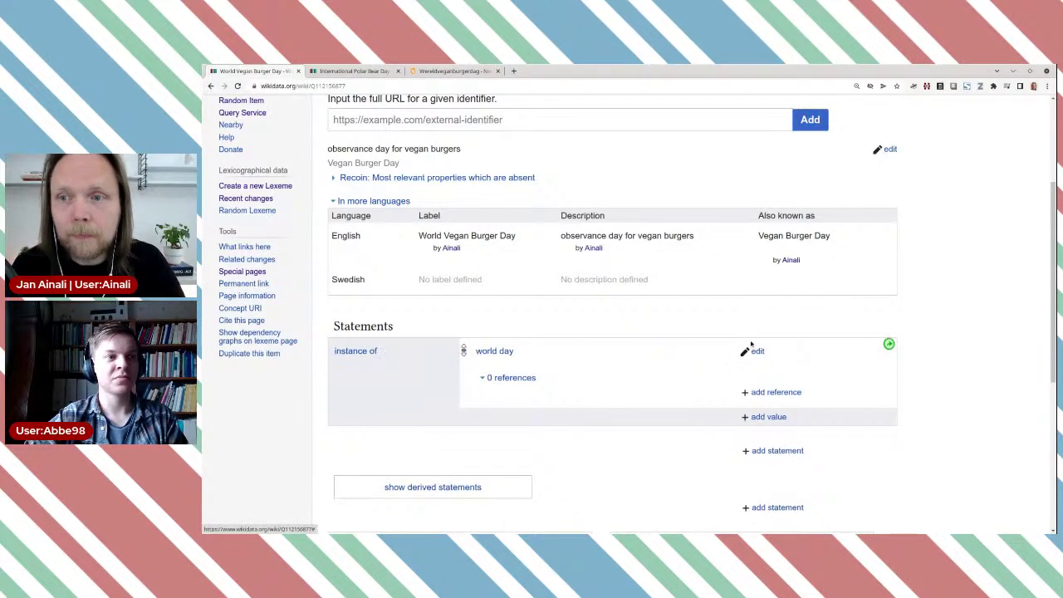
# Using the International Polar Bear Day item as a model, add an inception statement dated 2020-05-28 to World Vegan Burger Day and publish it.
pyautogui.hotkey('ctrl', 'Tab')
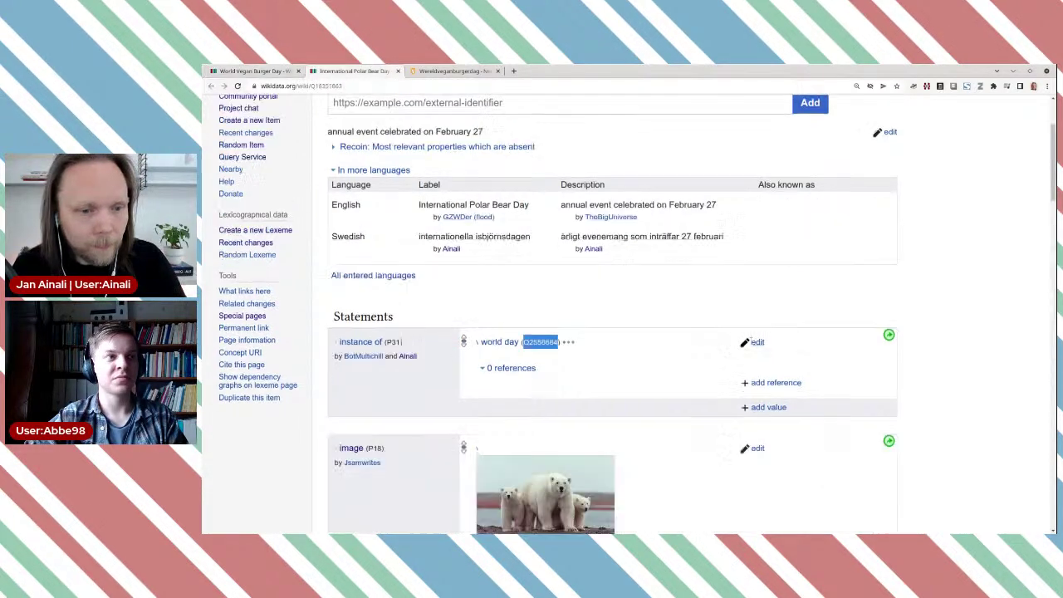
pyautogui.scroll(-2, 649, 288)
pyautogui.scroll(-2, 649, 288)
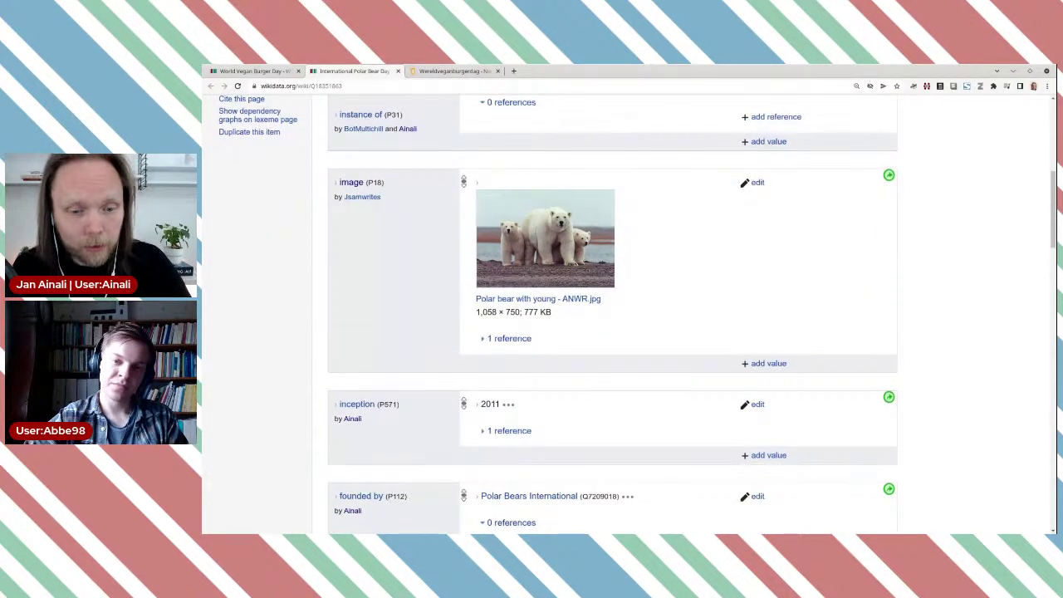
pyautogui.scroll(-3, 659, 288)
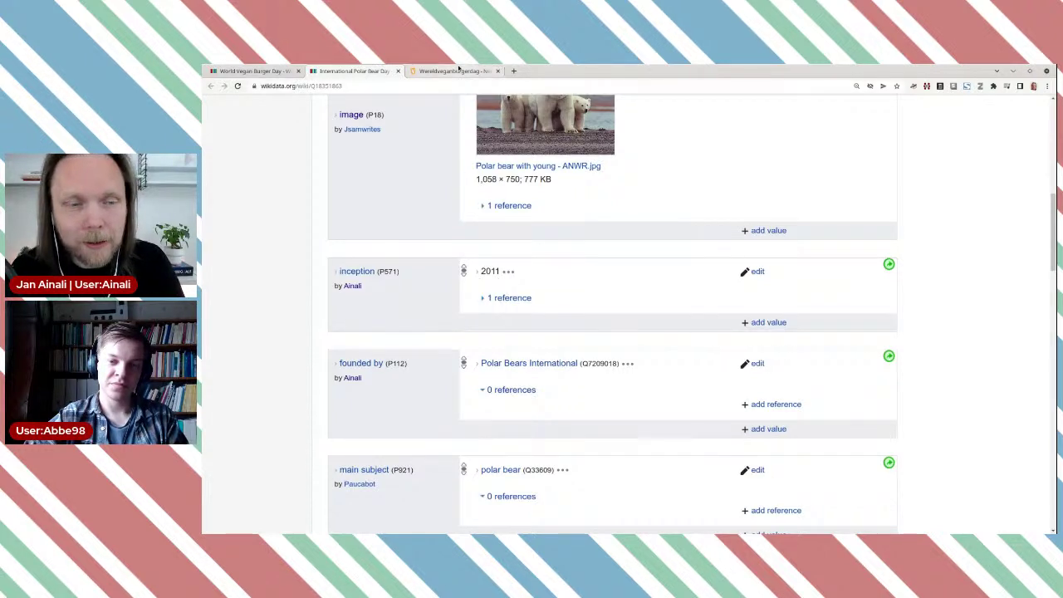
pyautogui.click(458, 70)
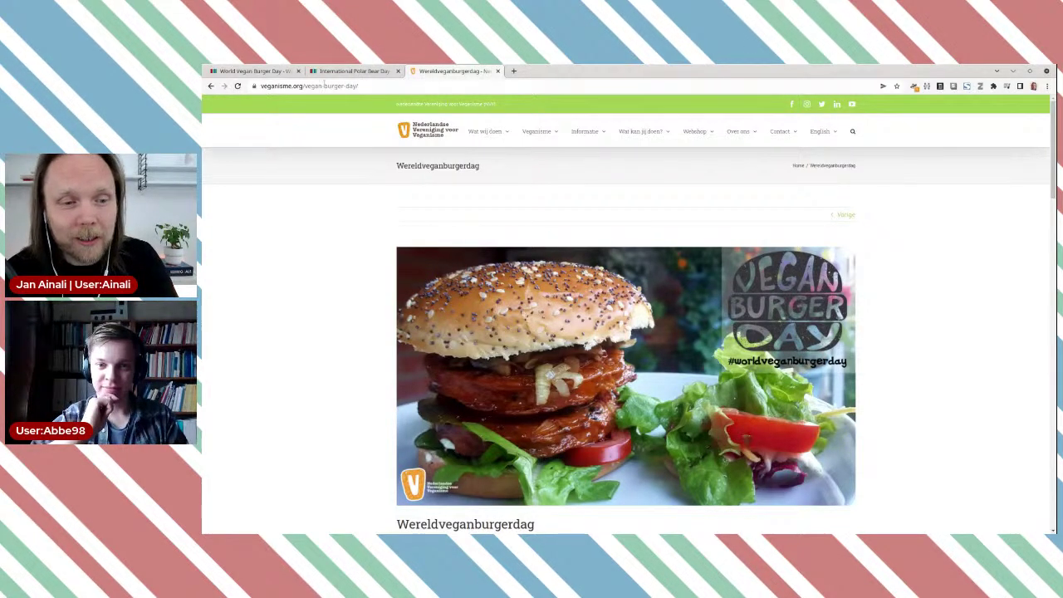
pyautogui.click(264, 72)
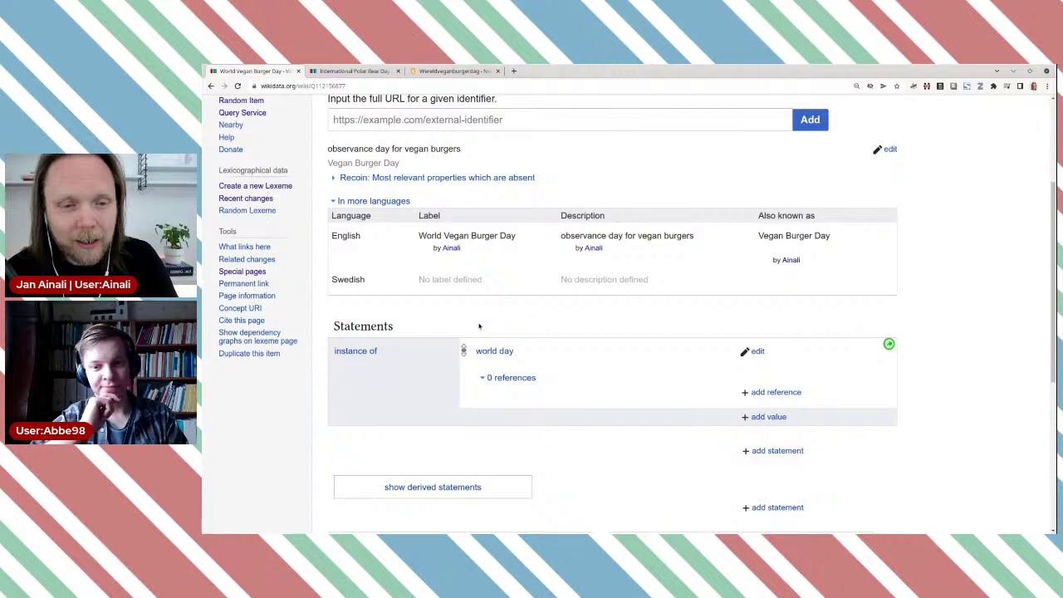
pyautogui.click(777, 450)
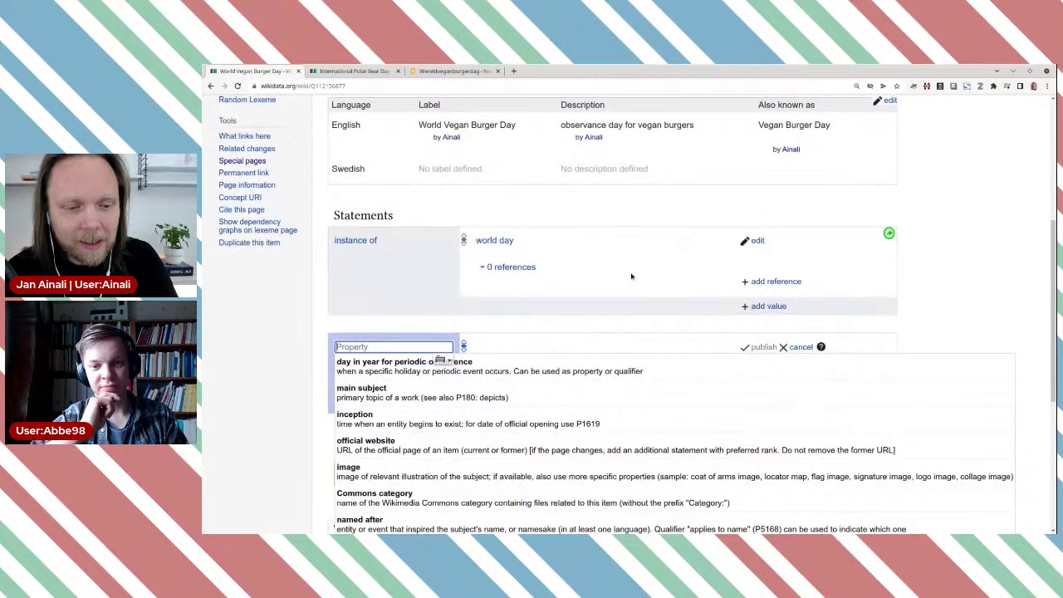
pyautogui.click(580, 424)
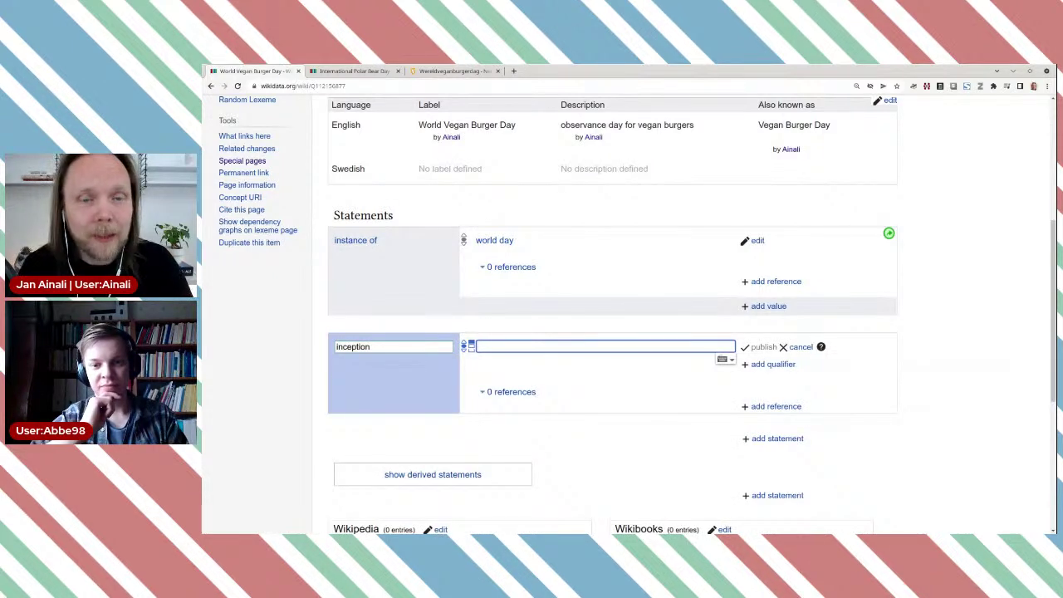
pyautogui.write('2020')
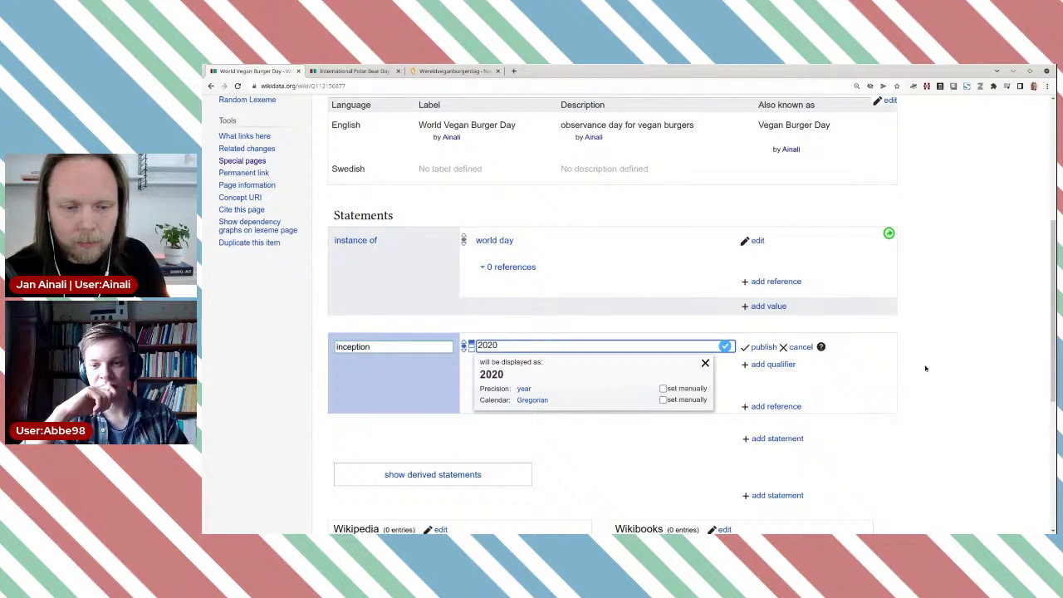
pyautogui.write('-05')
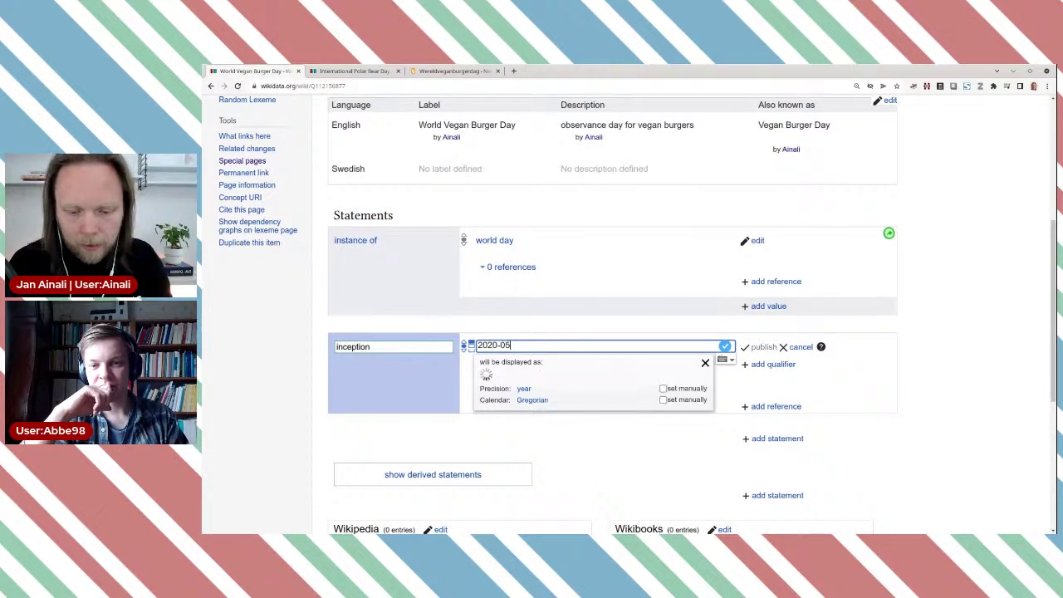
pyautogui.write('-28')
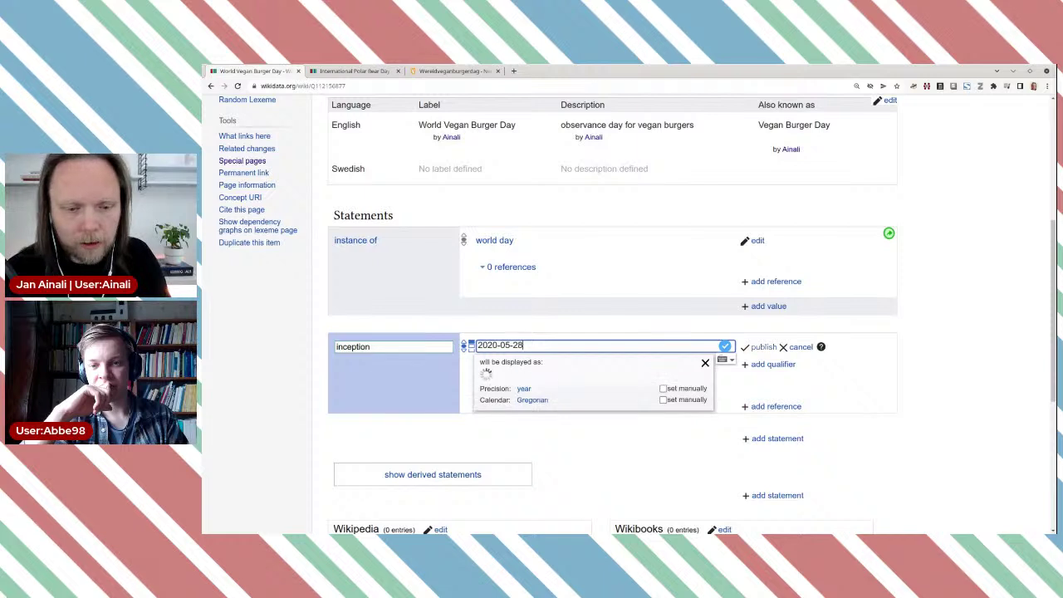
pyautogui.click(763, 347)
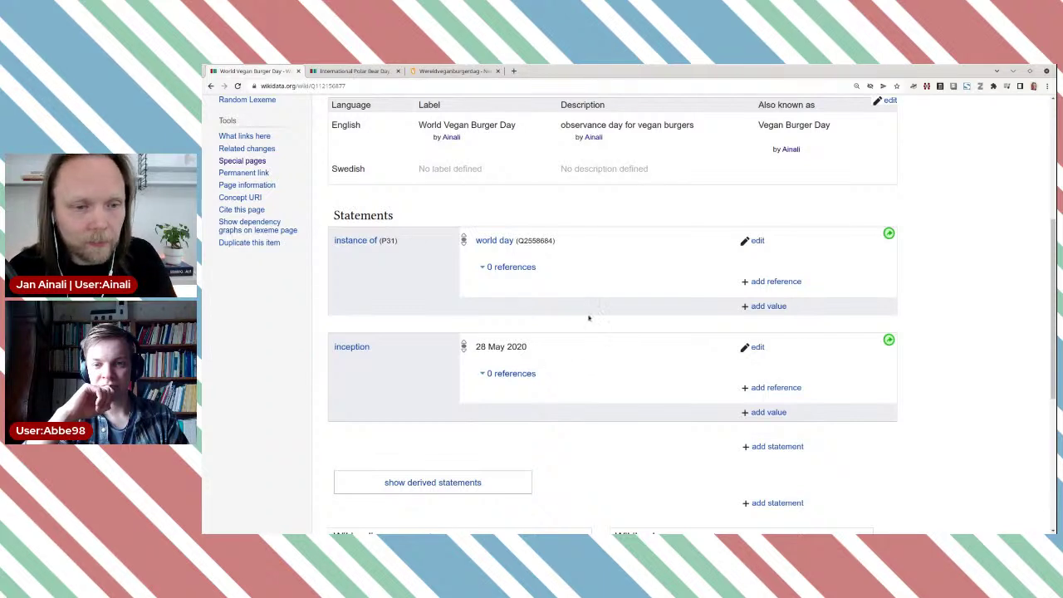
# Examine the Polar Bear Day item's founded by and main subject statements and compare them with the Wereldveganburgerdag page and the new item.
pyautogui.click(372, 73)
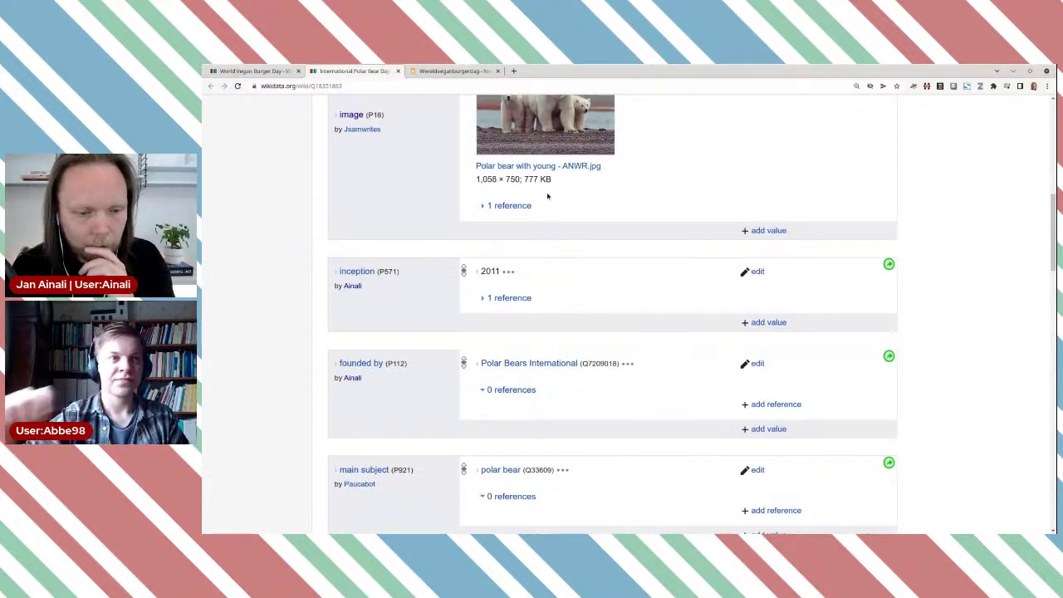
pyautogui.scroll(-3, 586, 200)
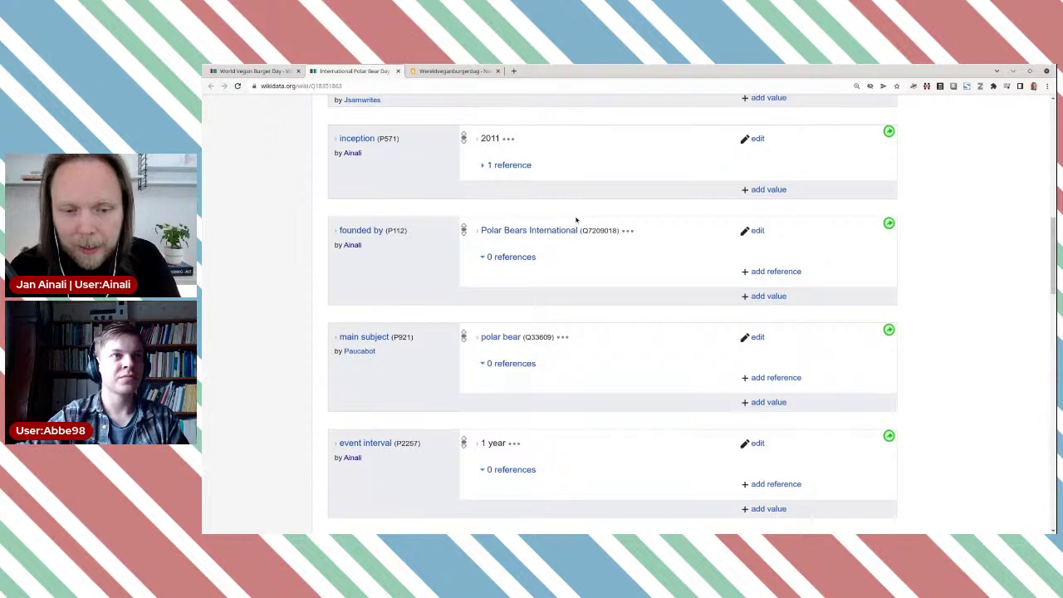
pyautogui.scroll(-1, 576, 219)
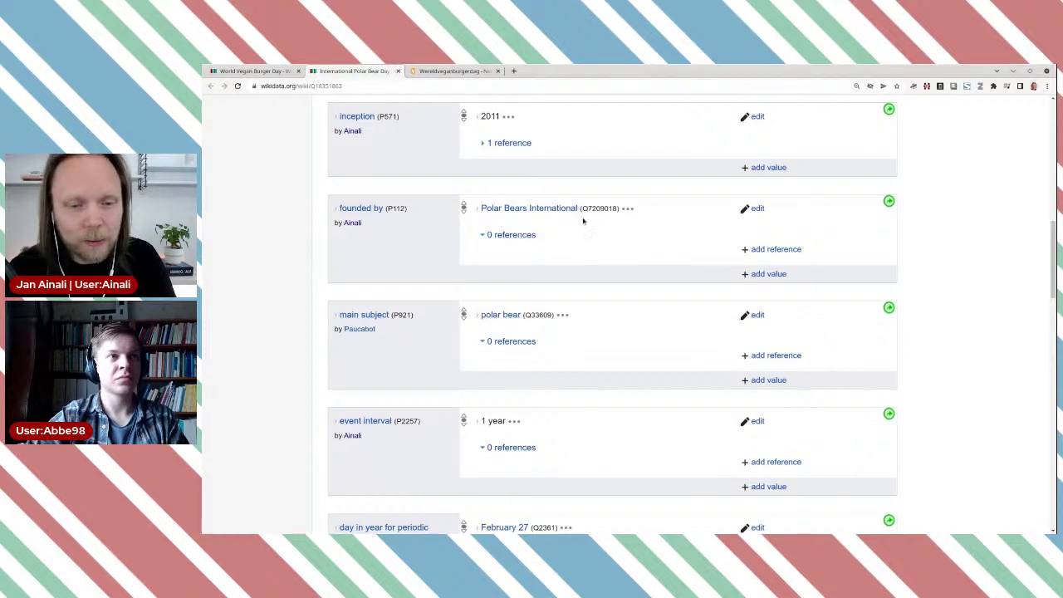
pyautogui.click(448, 70)
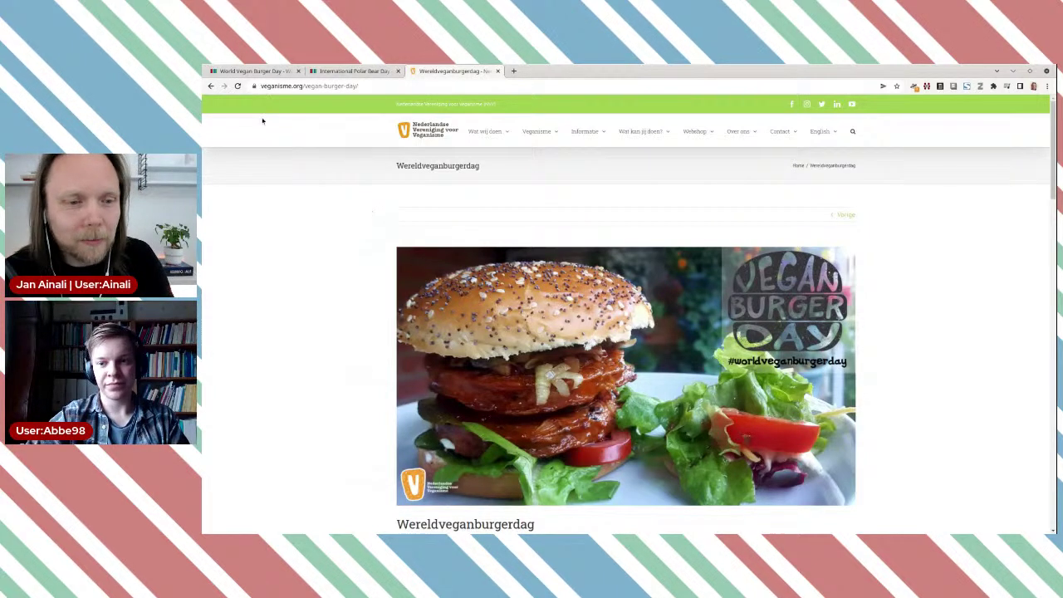
pyautogui.click(254, 71)
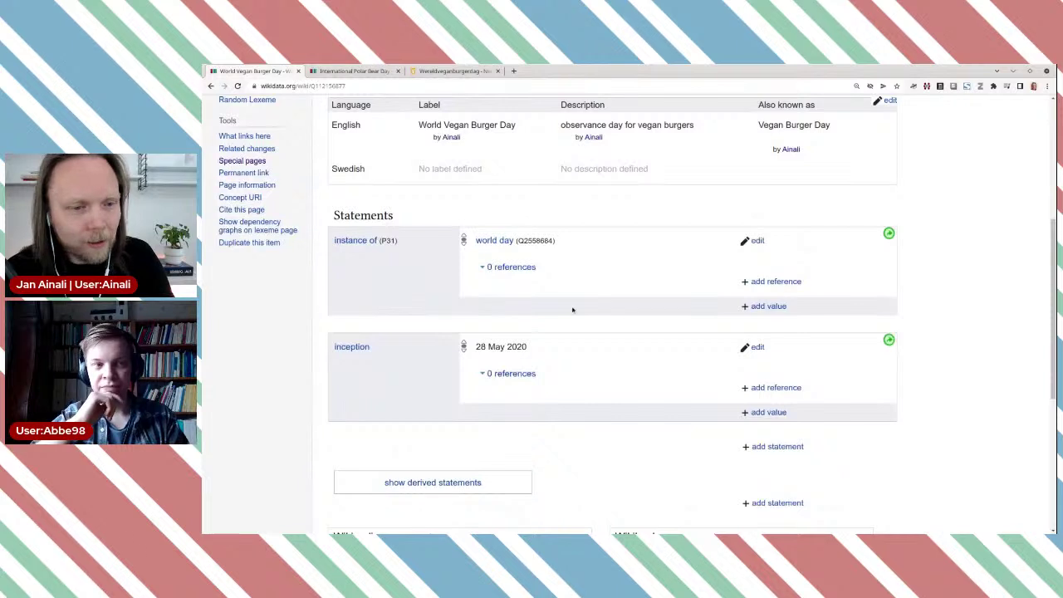
pyautogui.hotkey('ctrl', 'Tab')
pyautogui.scroll(-1, 572, 308)
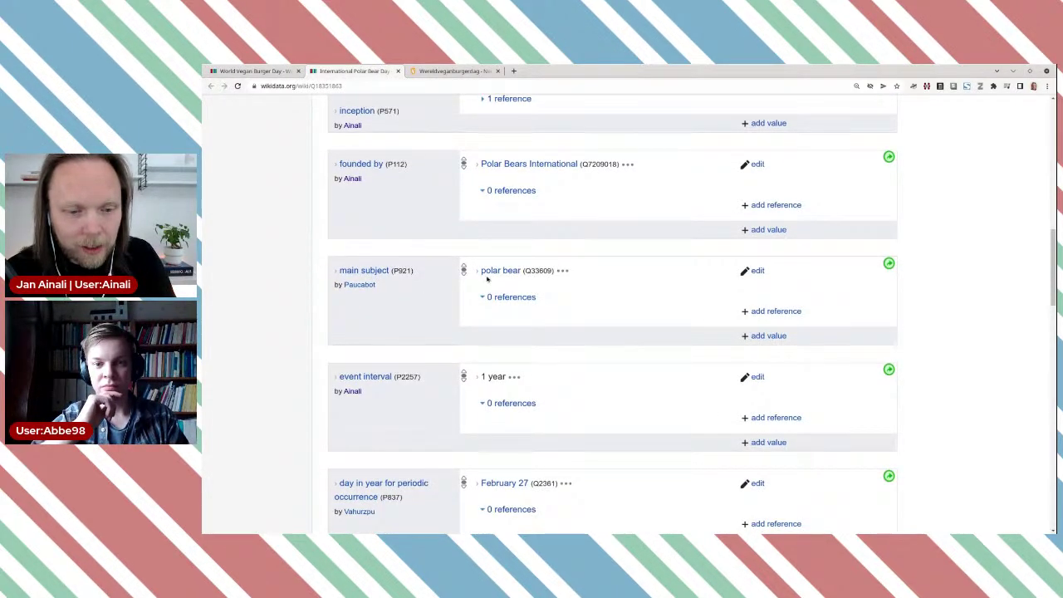
# Start a main subject statement on the World Vegan Burger Day item and look up "vegan burg" as its value.
pyautogui.click(258, 71)
pyautogui.scroll(-3, 555, 283)
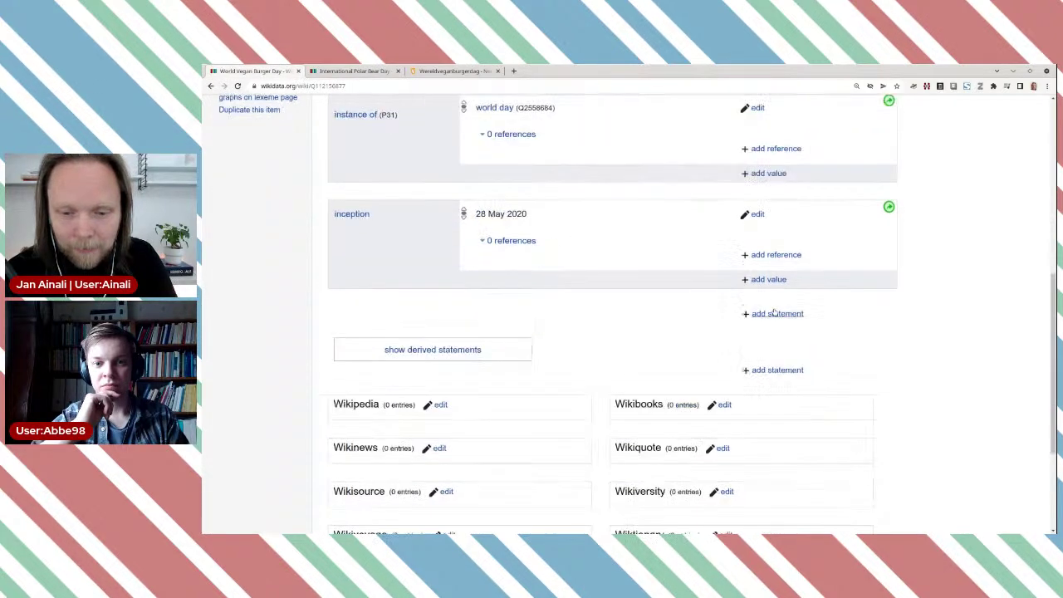
pyautogui.click(773, 313)
pyautogui.write('ma')
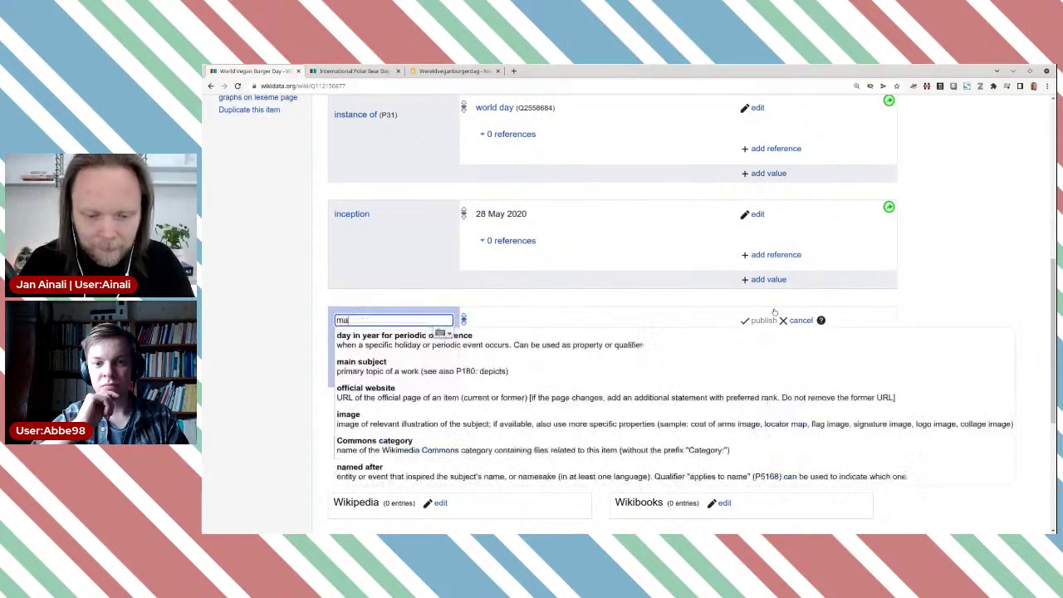
pyautogui.write('in s')
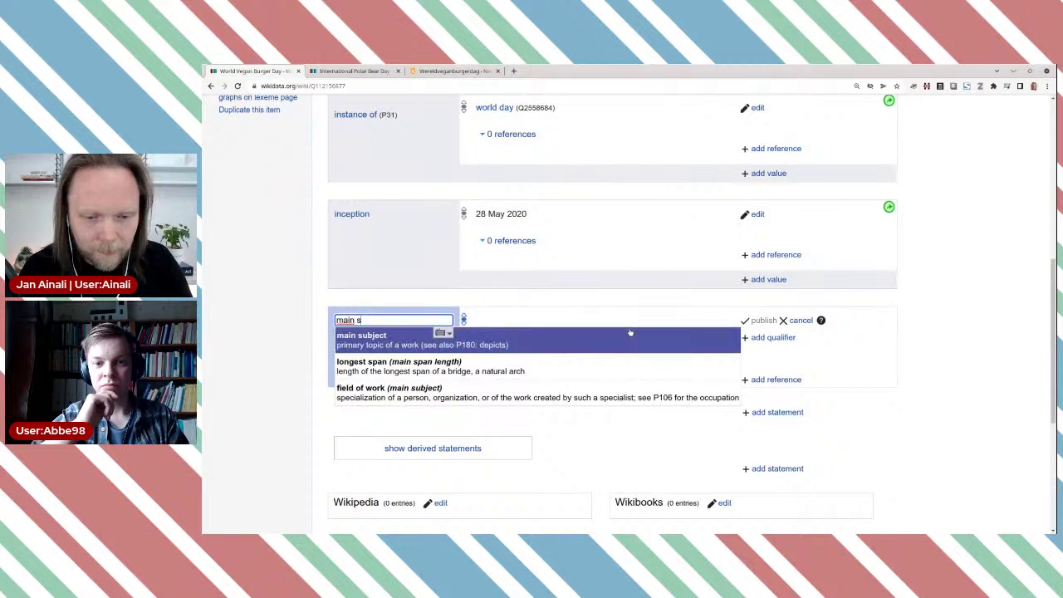
pyautogui.click(629, 333)
pyautogui.write('veg')
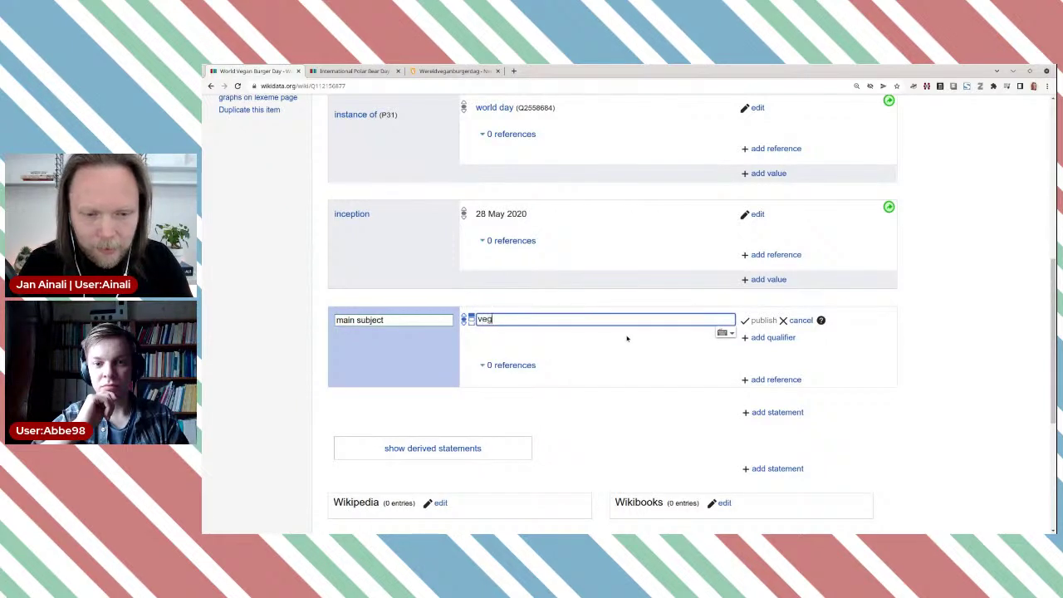
pyautogui.write('an burg')
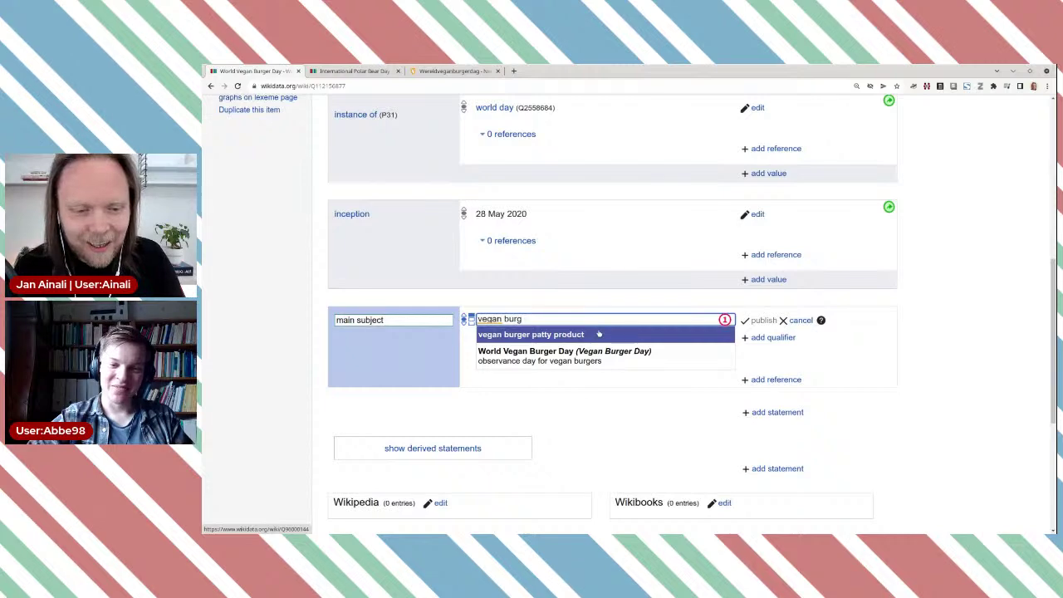
# Open the suggested item "vegan burger patty product" in a new browser tab and examine its statements.
pyautogui.middleClick(559, 337)
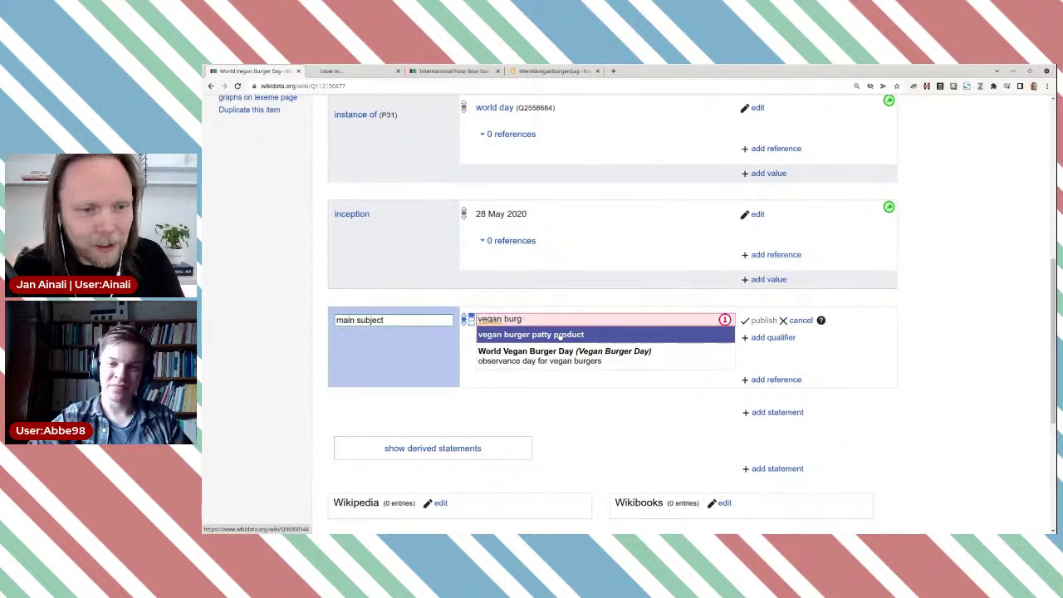
pyautogui.hotkey('ctrl', 'Tab')
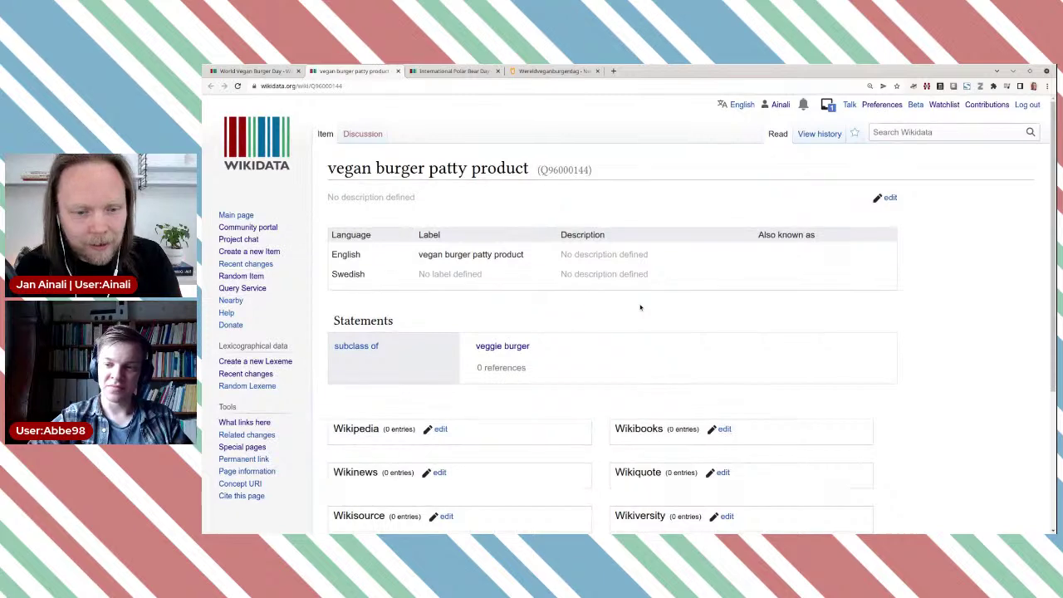
pyautogui.scroll(-1, 665, 310)
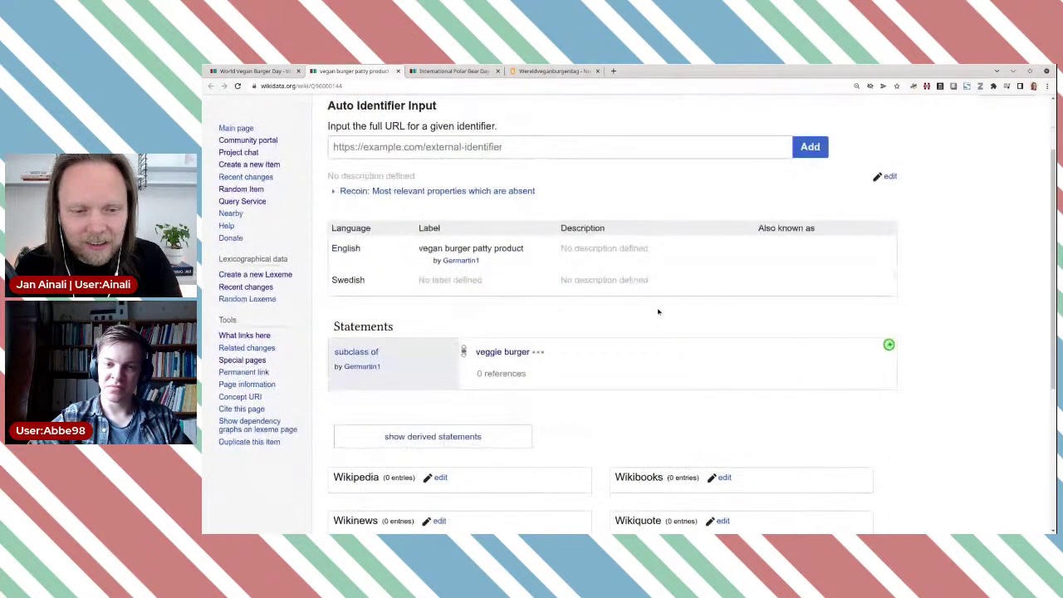
pyautogui.scroll(-3, 656, 303)
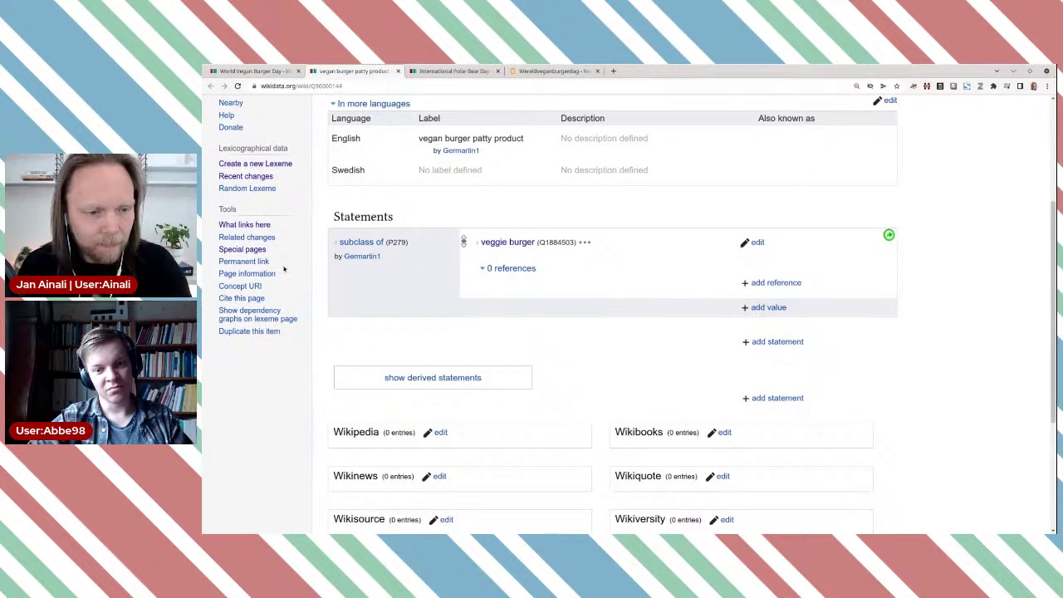
# Check which pages link to vegan burger patty product, view The Wonder Burger item from that list, and return to the patty product item.
pyautogui.keyDown('ctrl'); pyautogui.click(263, 226); pyautogui.keyUp('ctrl')
pyautogui.hotkey('ctrl', 'Tab')
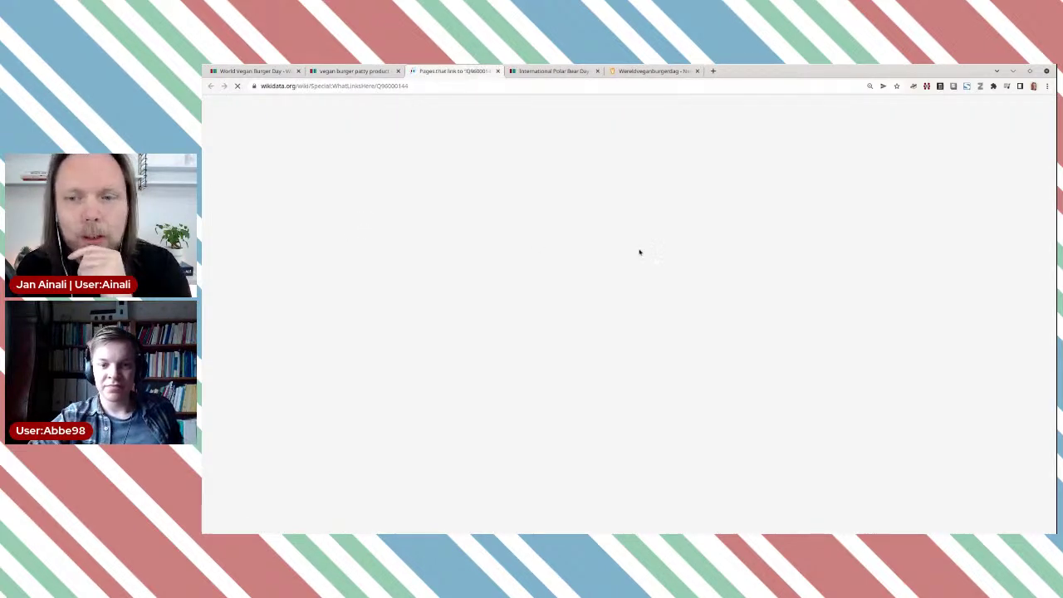
pyautogui.scroll(-1, 635, 255)
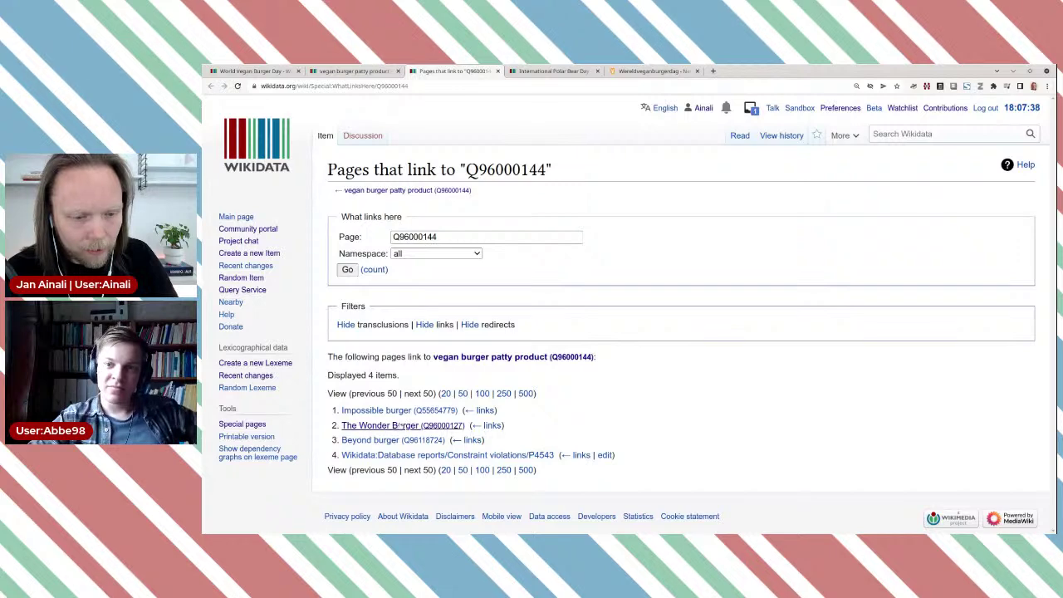
pyautogui.middleClick(399, 425)
pyautogui.hotkey('ctrl', 'Tab')
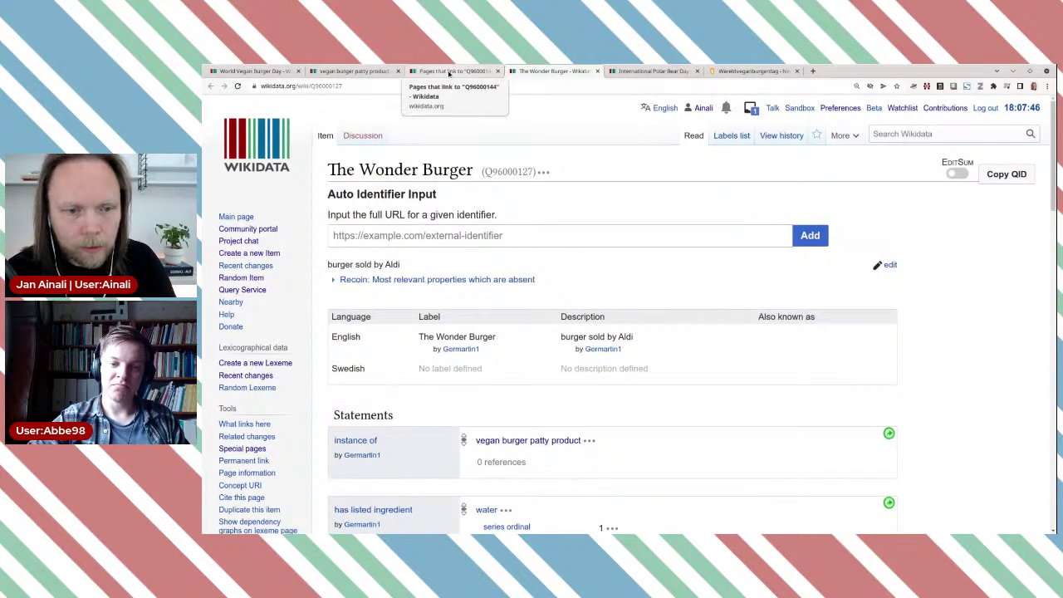
pyautogui.click(342, 72)
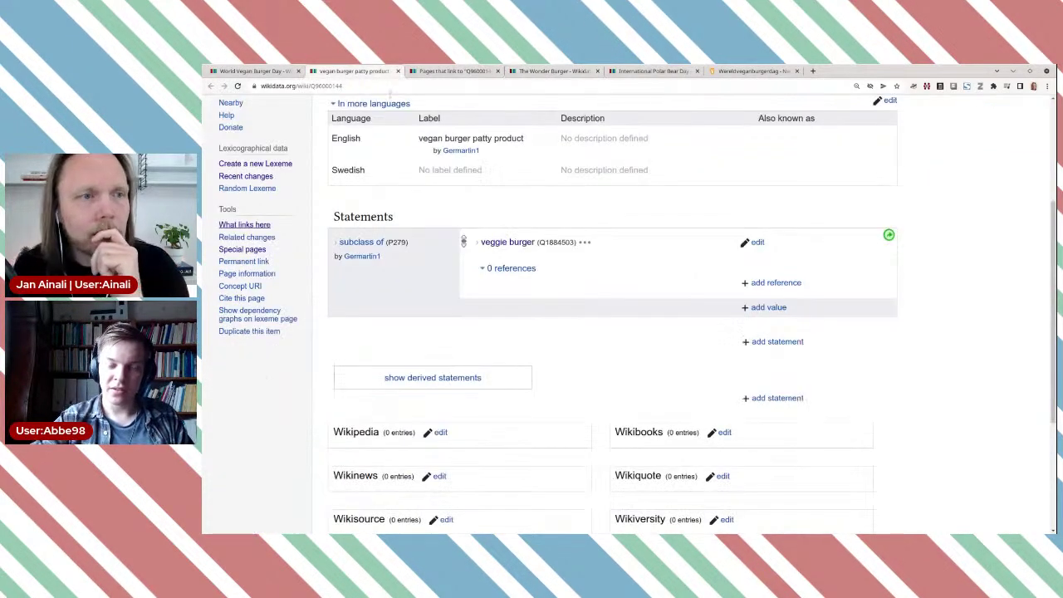
# Examine the vegan burger patty product item again and compare it with the list of pages that link to it.
pyautogui.scroll(1, 644, 272)
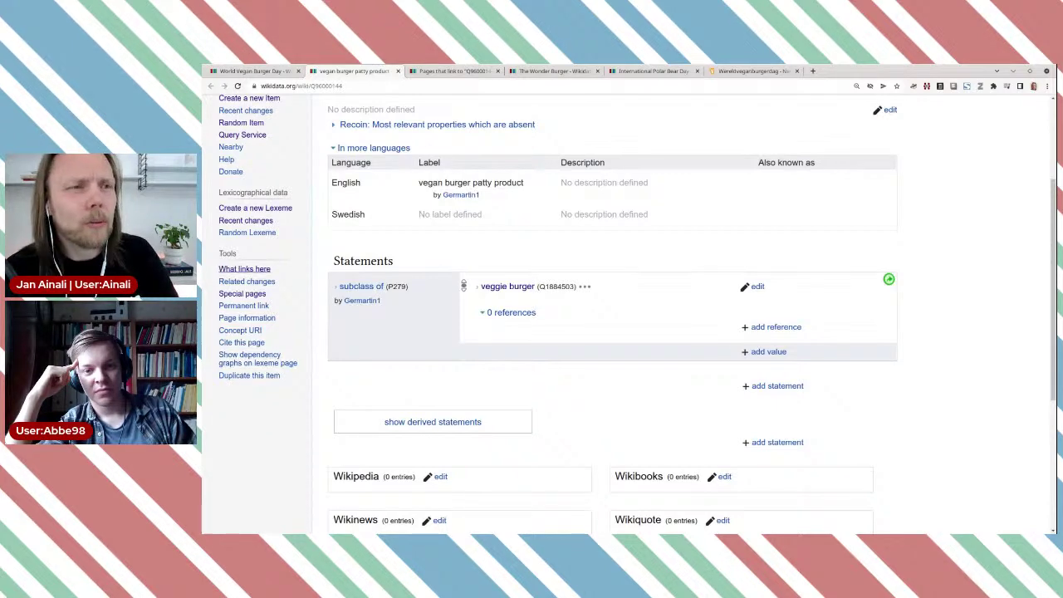
pyautogui.scroll(2, 554, 252)
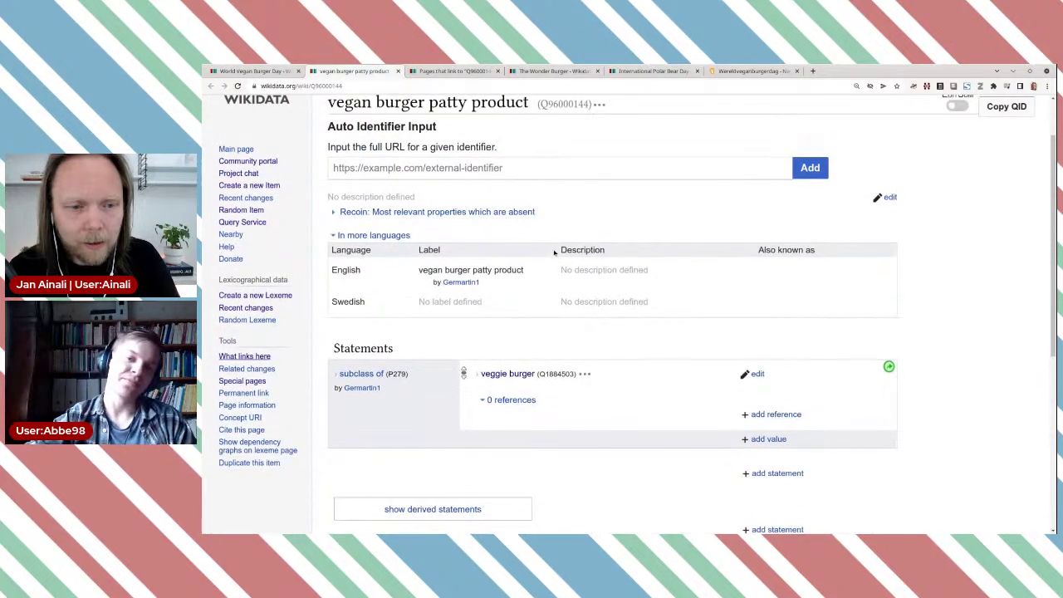
pyautogui.scroll(-1, 553, 253)
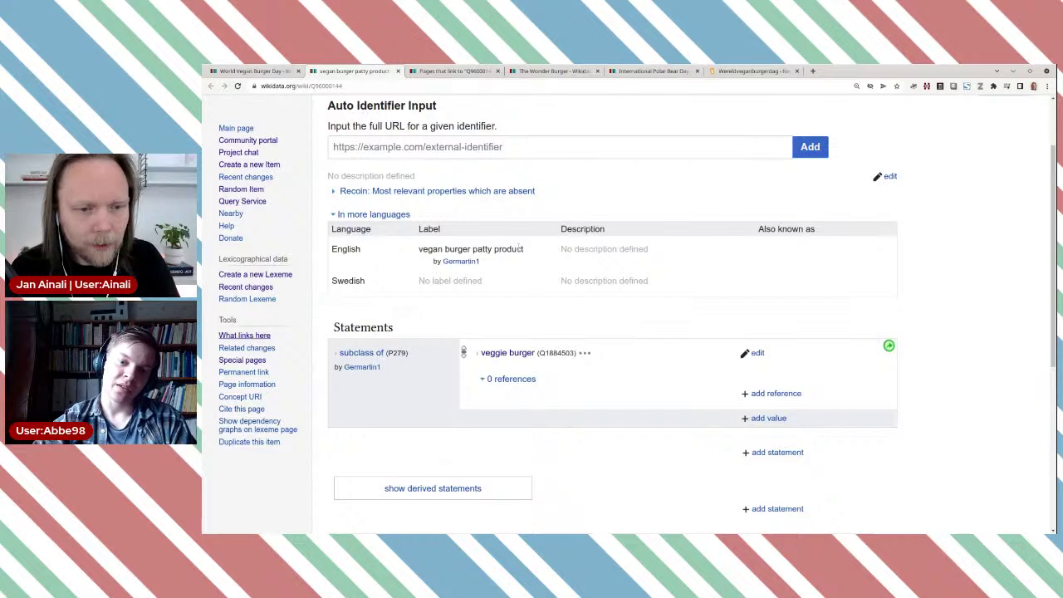
pyautogui.scroll(2, 520, 247)
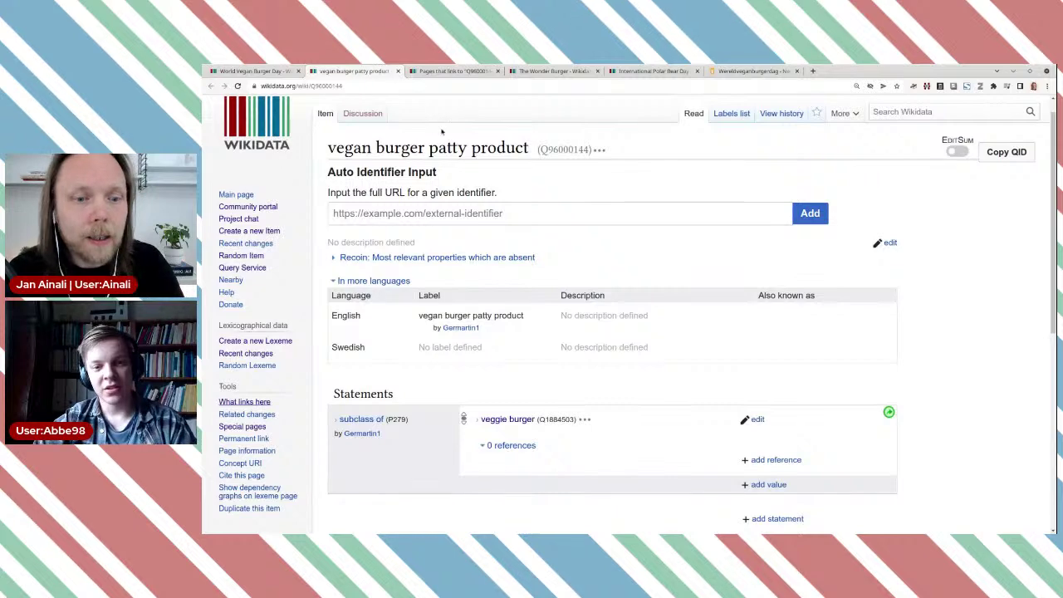
pyautogui.click(484, 73)
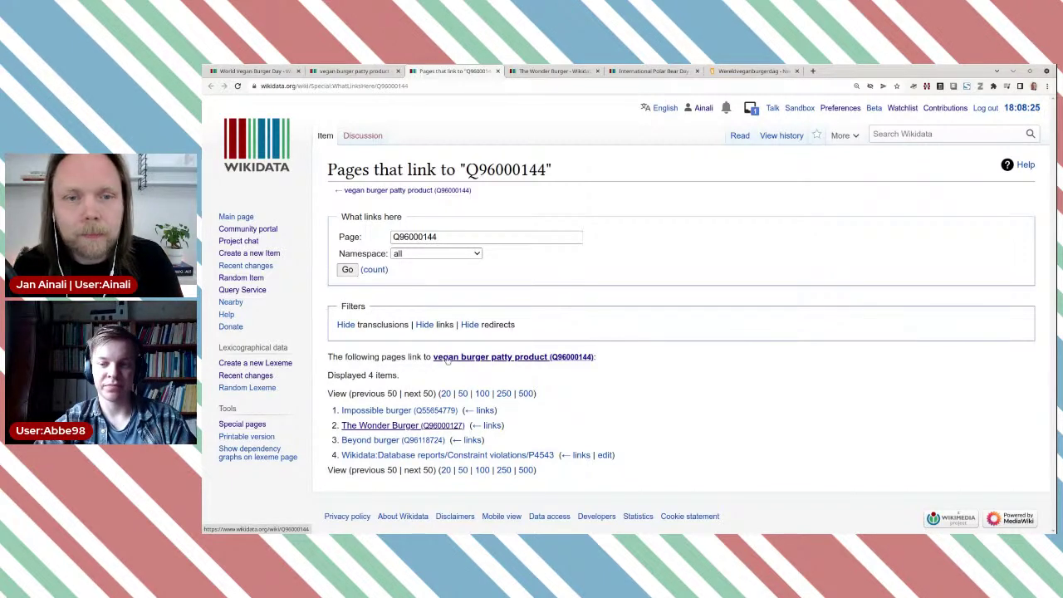
pyautogui.click(361, 73)
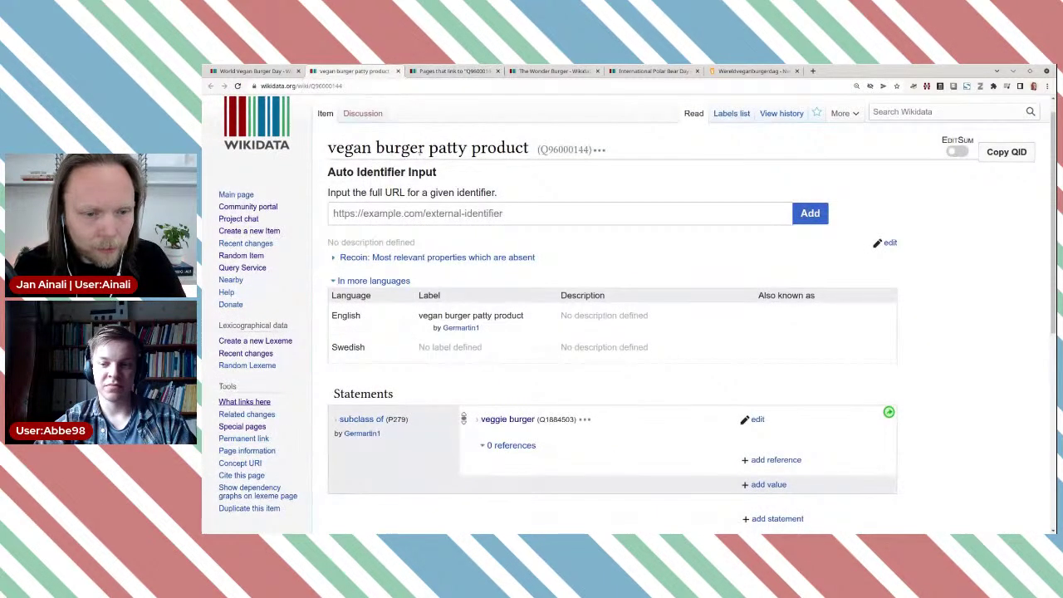
# Search Wikidata for "vegan burger", using the words from the patty product title, in a new browser tab and examine the matching items.
pyautogui.moveTo(425, 148); pyautogui.dragTo(320, 155)
pyautogui.hotkey('ctrl', 'c')
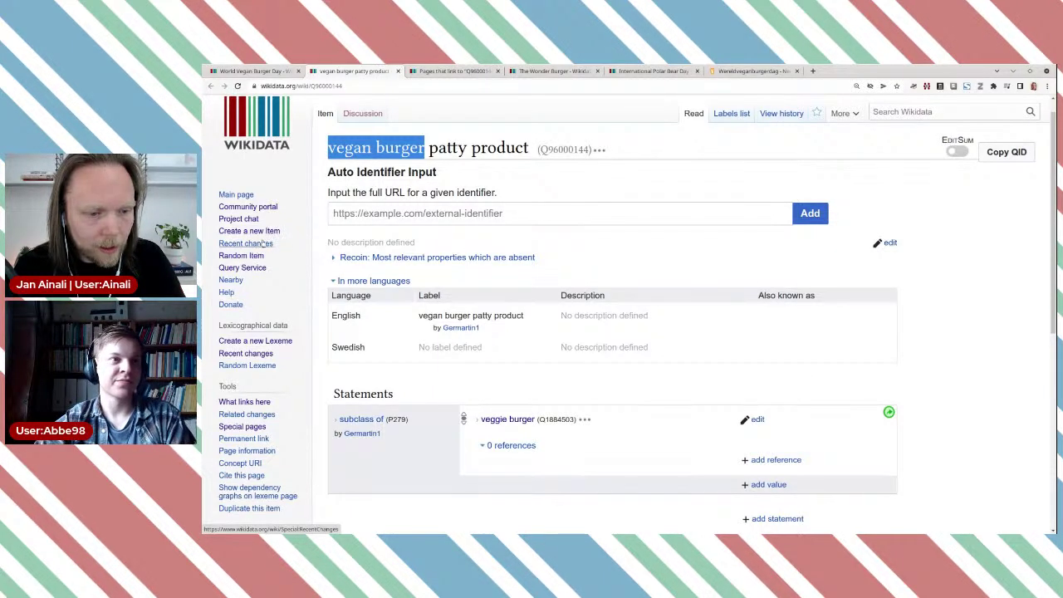
pyautogui.click(898, 112)
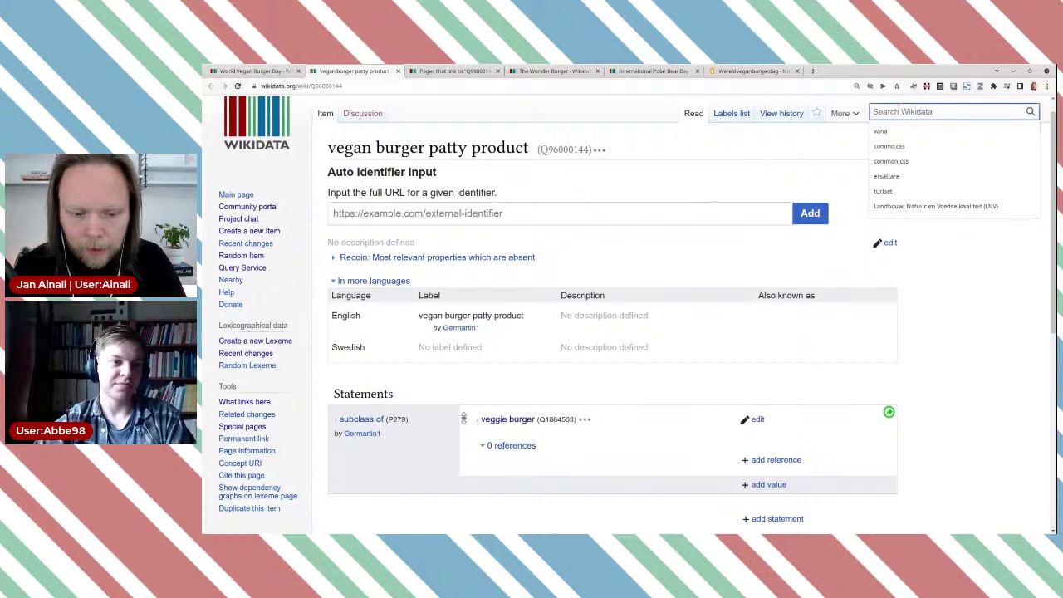
pyautogui.hotkey('ctrl', 'v')
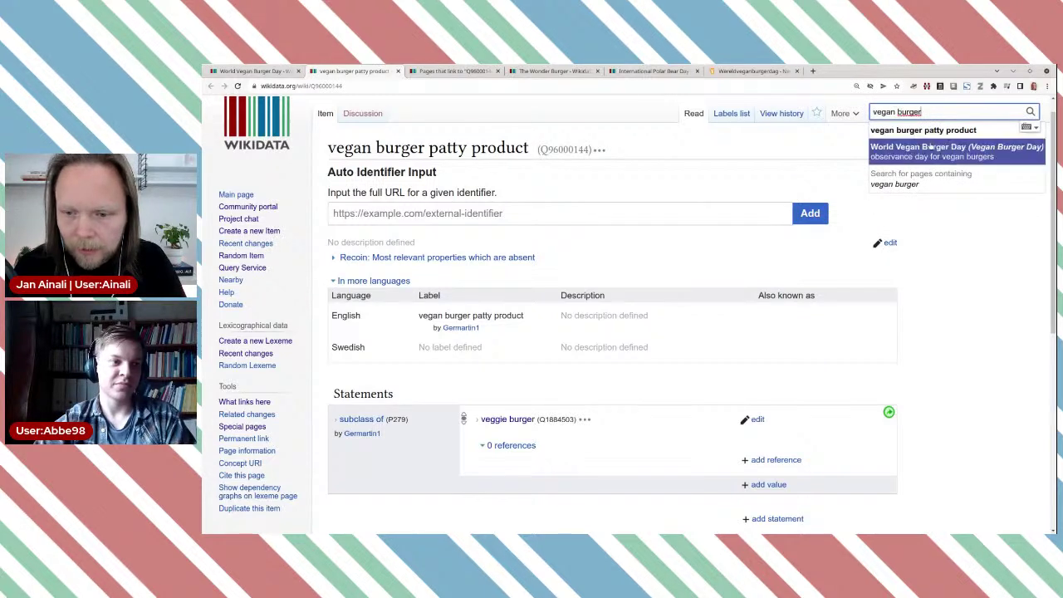
pyautogui.middleClick(910, 181)
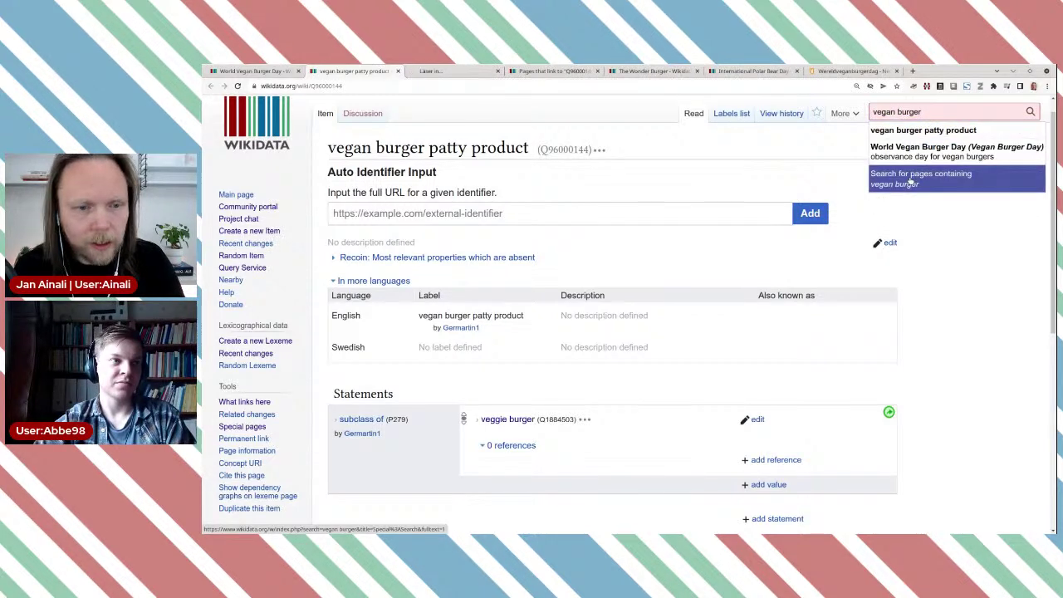
pyautogui.hotkey('ctrl', 'Tab')
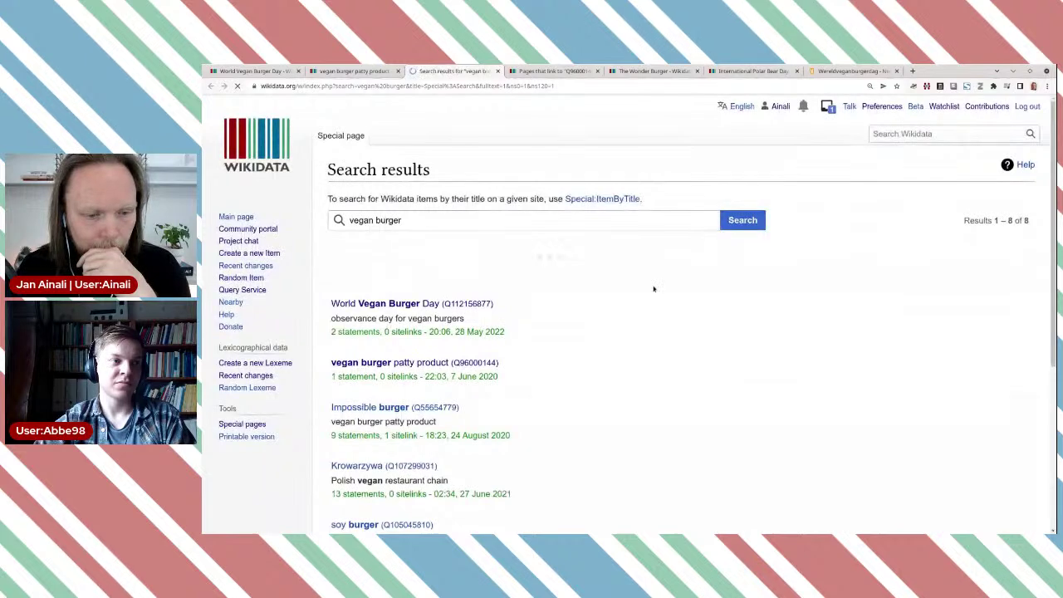
pyautogui.scroll(-1, 515, 286)
pyautogui.scroll(-3, 446, 269)
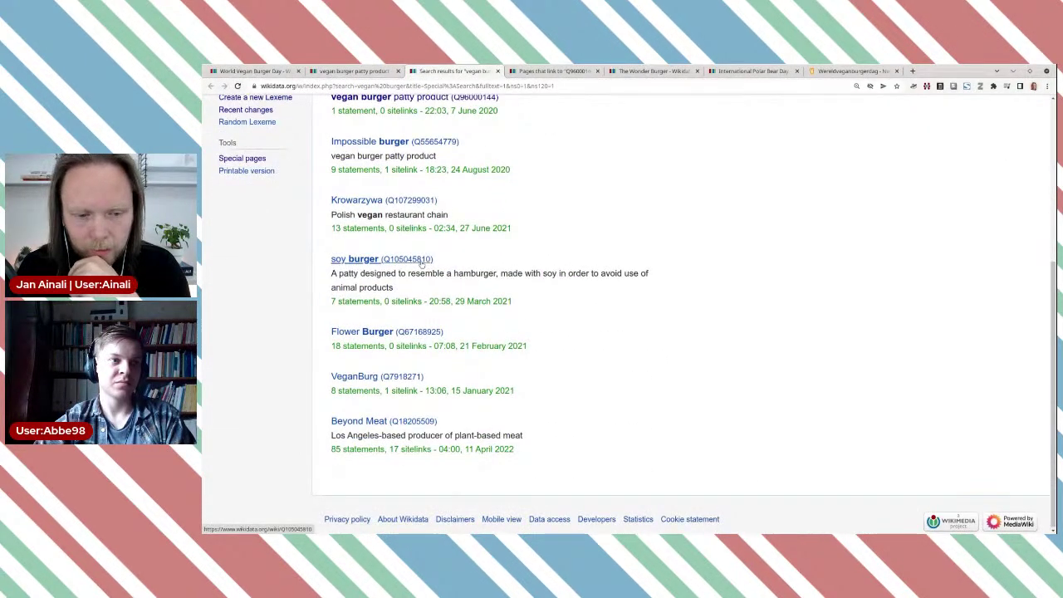
pyautogui.scroll(-3, 599, 320)
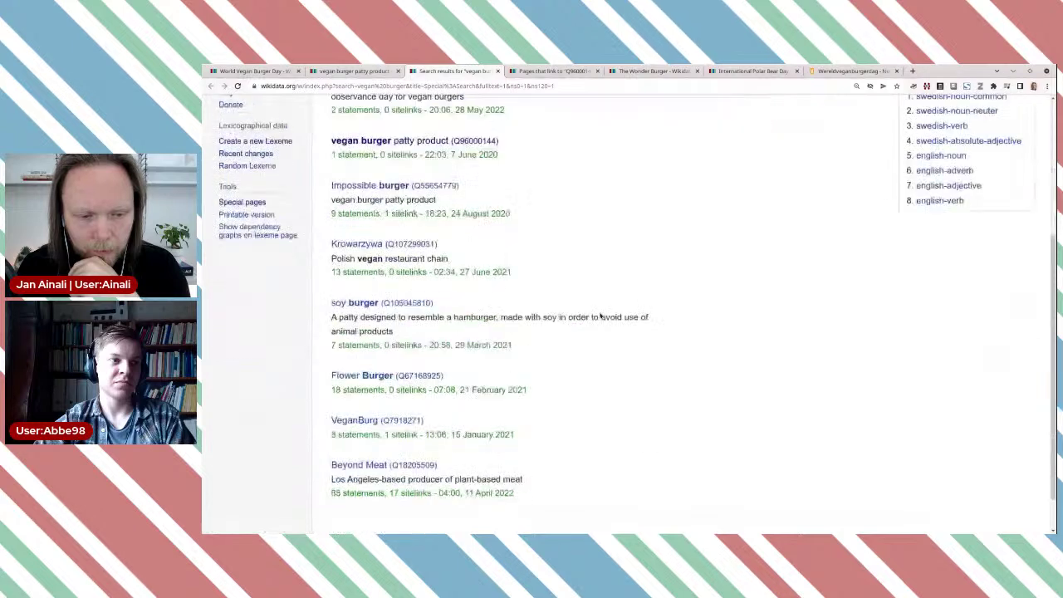
pyautogui.scroll(-1, 581, 316)
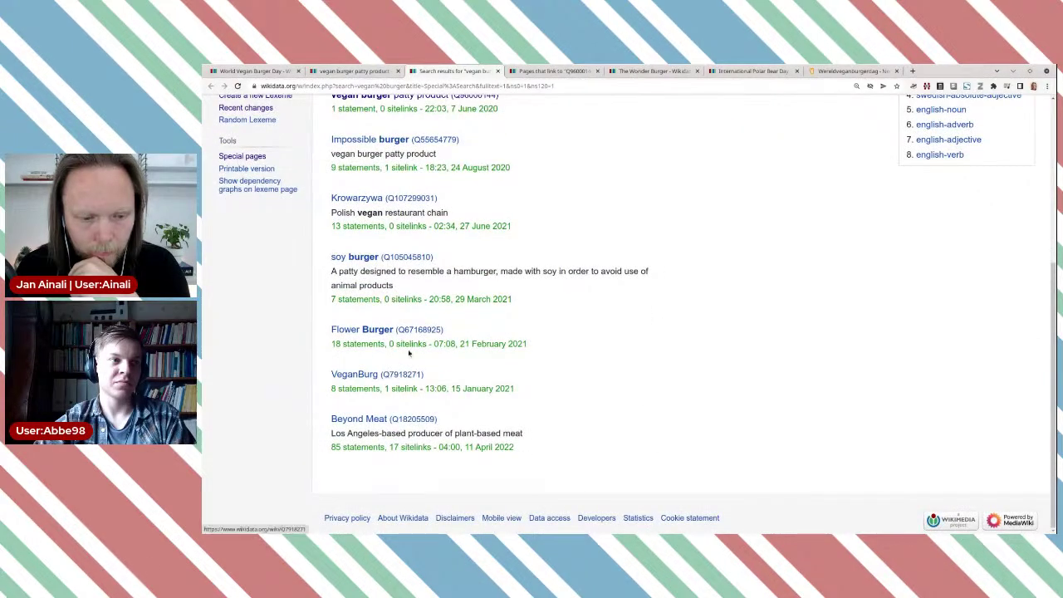
pyautogui.scroll(1, 391, 359)
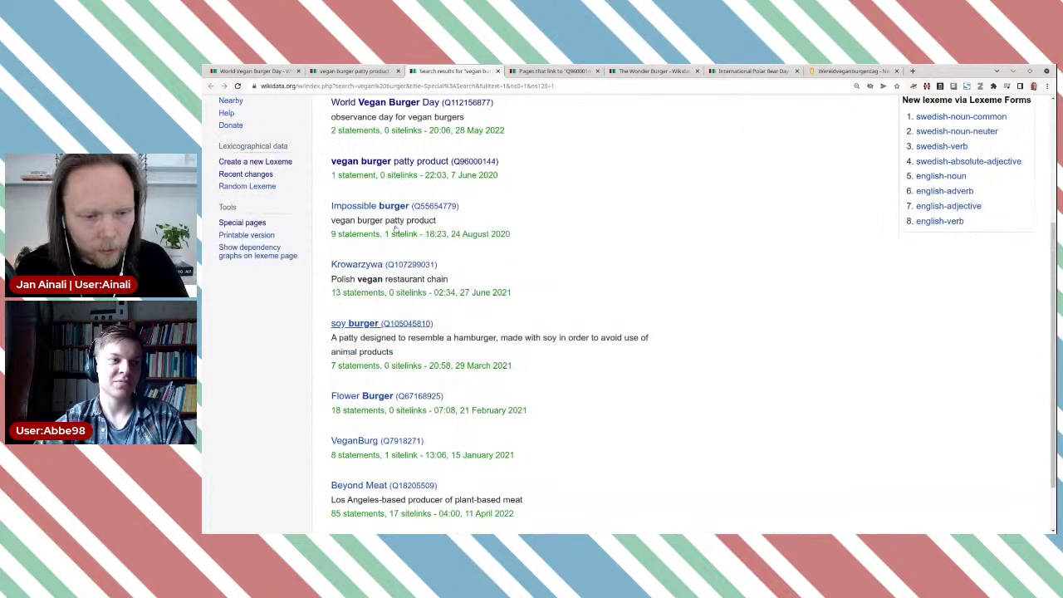
pyautogui.scroll(2, 395, 230)
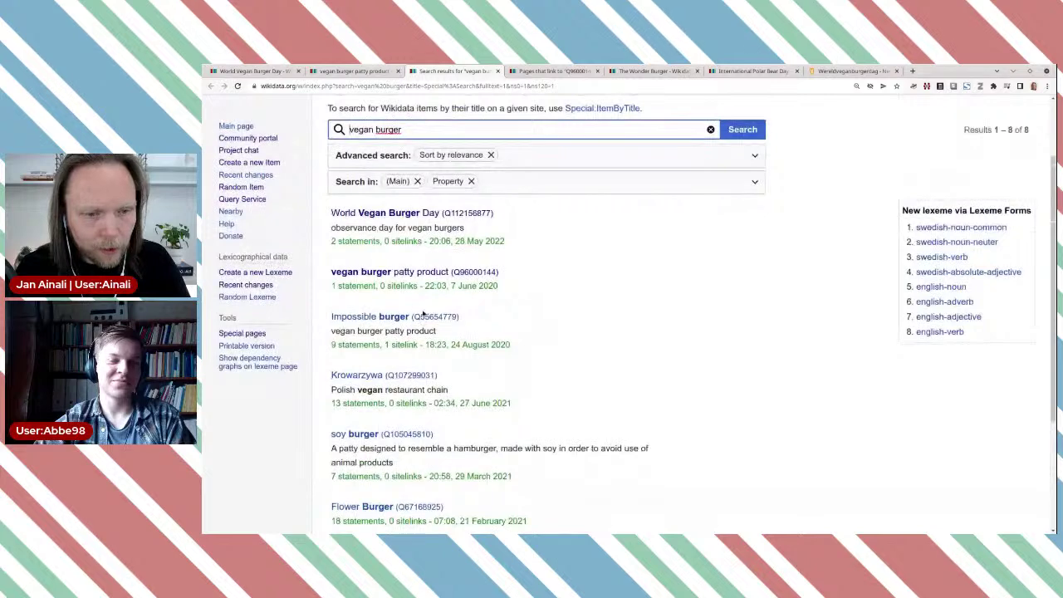
pyautogui.scroll(2, 422, 313)
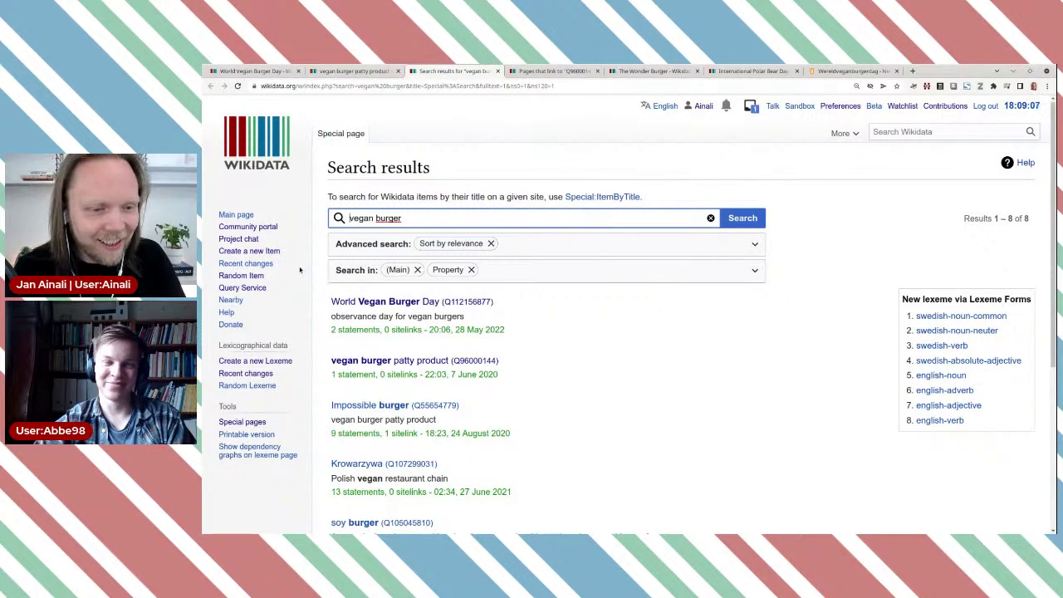
# Start creating a new Wikidata item with the English label "vegan burger".
pyautogui.click(262, 251)
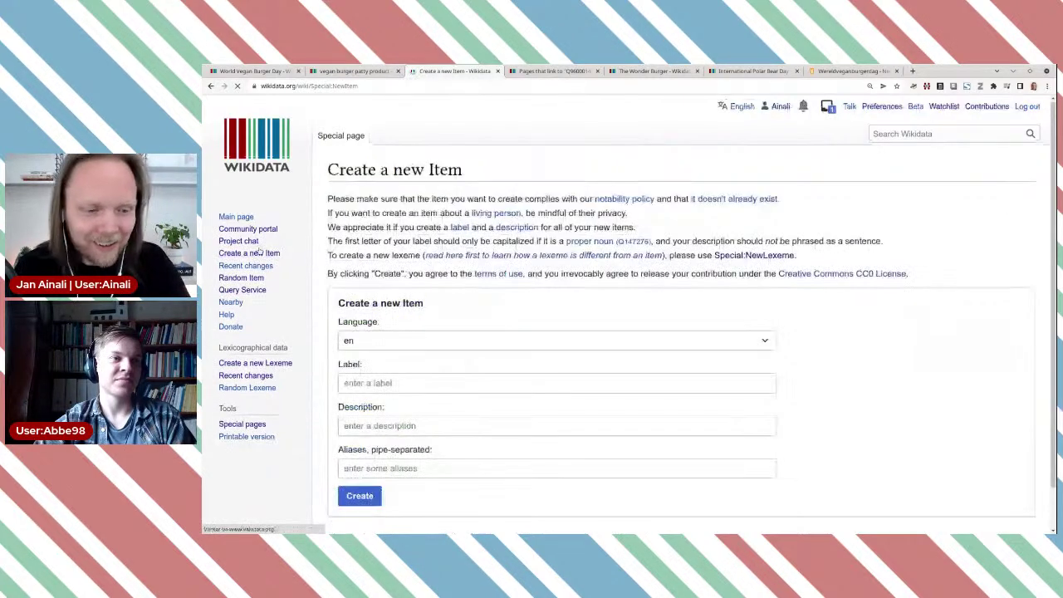
pyautogui.click(377, 383)
pyautogui.hotkey('ctrl', 'v')
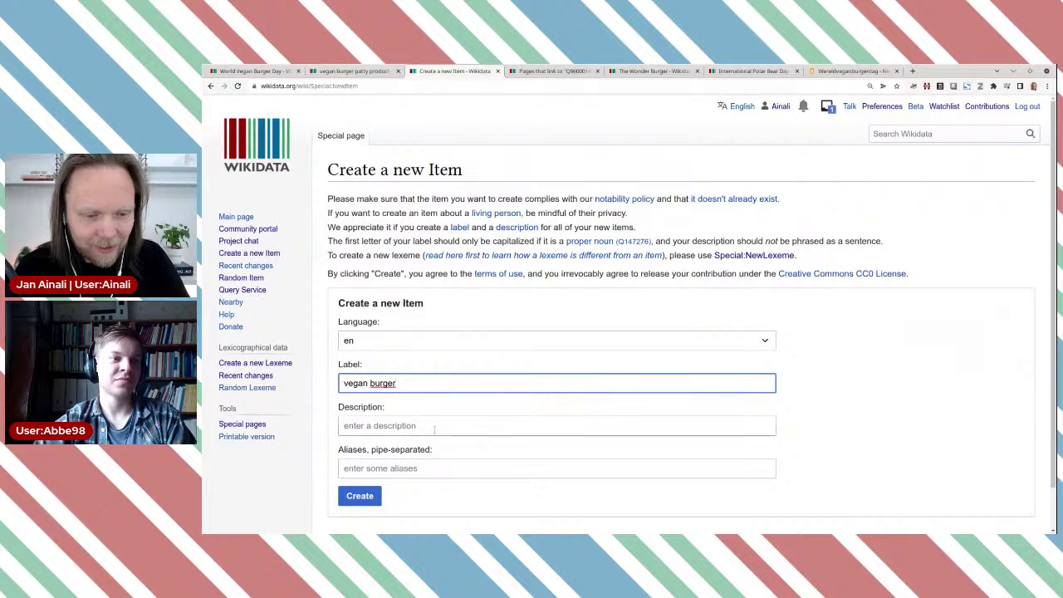
pyautogui.click(436, 424)
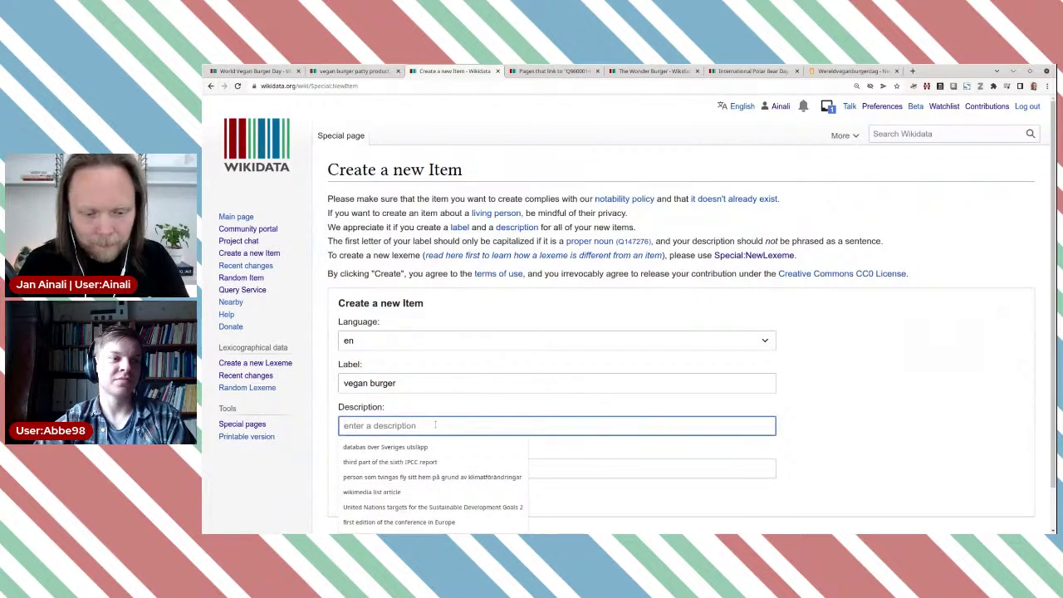
pyautogui.write('mea')
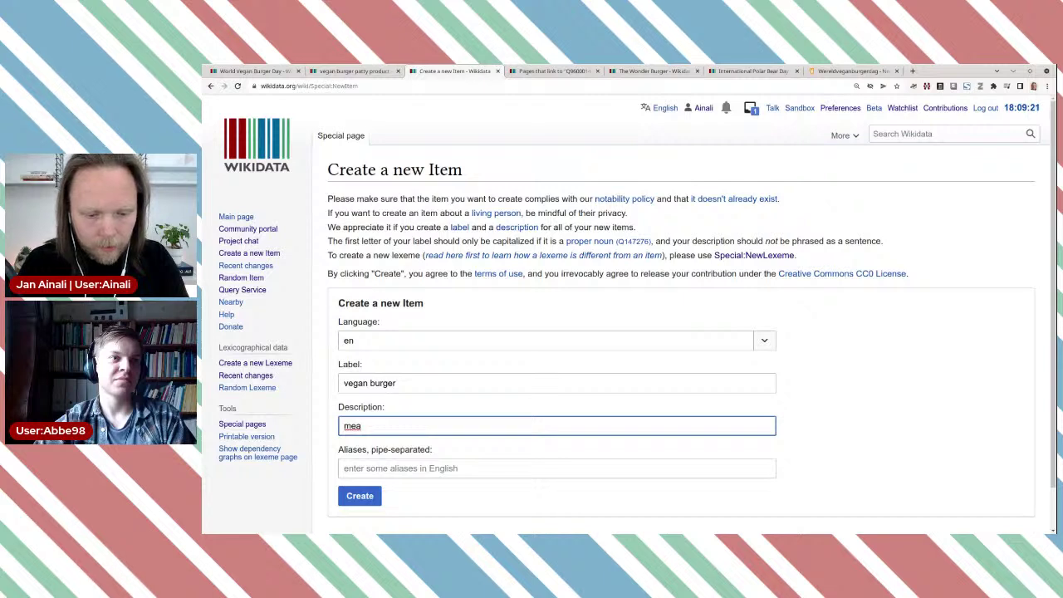
pyautogui.press('BackSpace')
pyautogui.press('BackSpace')
pyautogui.press('BackSpace')
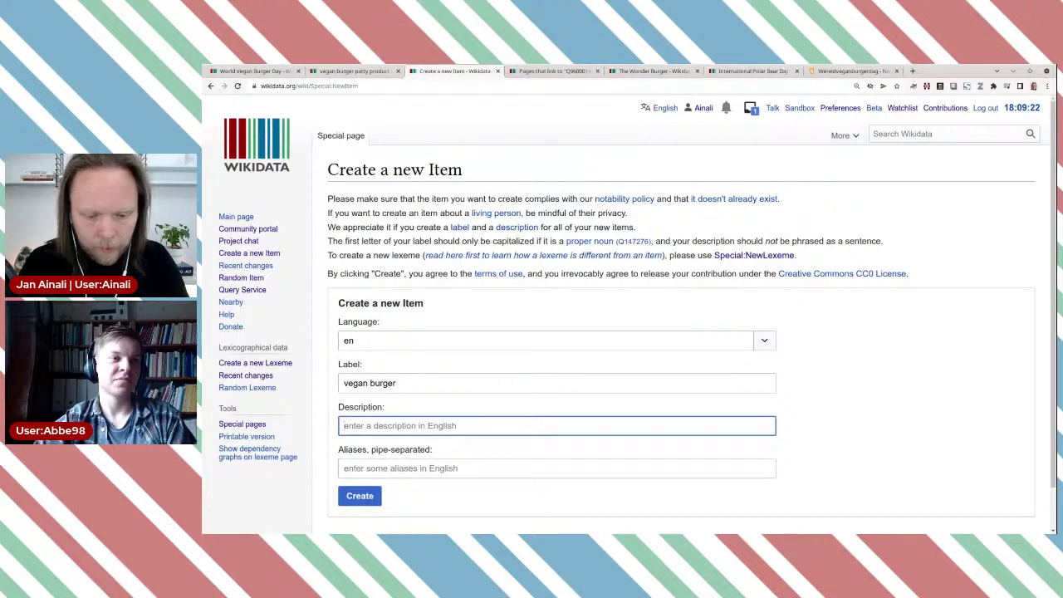
# Describe the new item as "burger without any animal products" and create it.
pyautogui.write('burger wi')
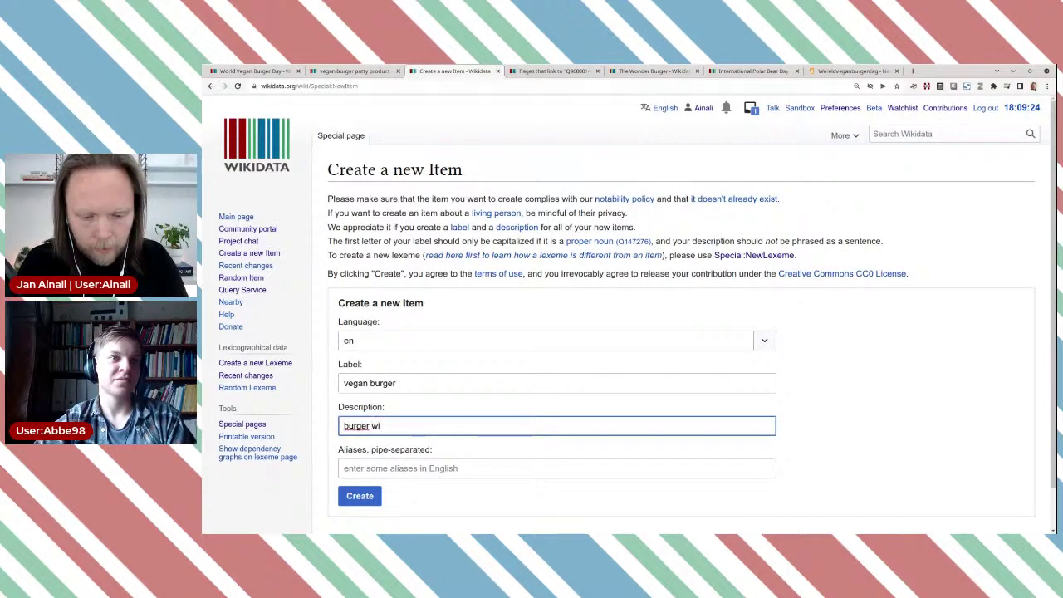
pyautogui.write('thout any an')
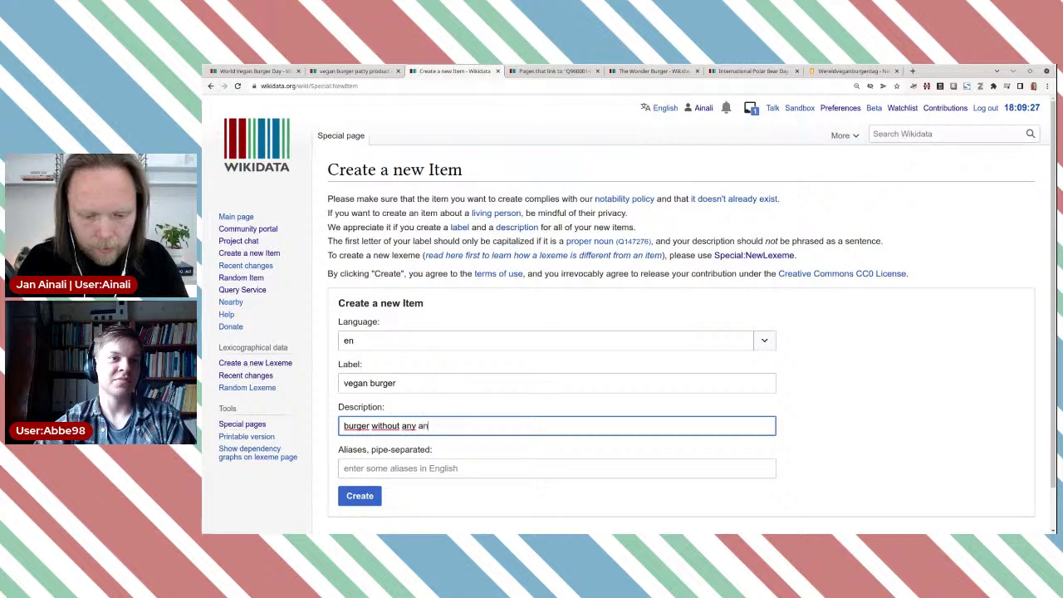
pyautogui.write('imal produc')
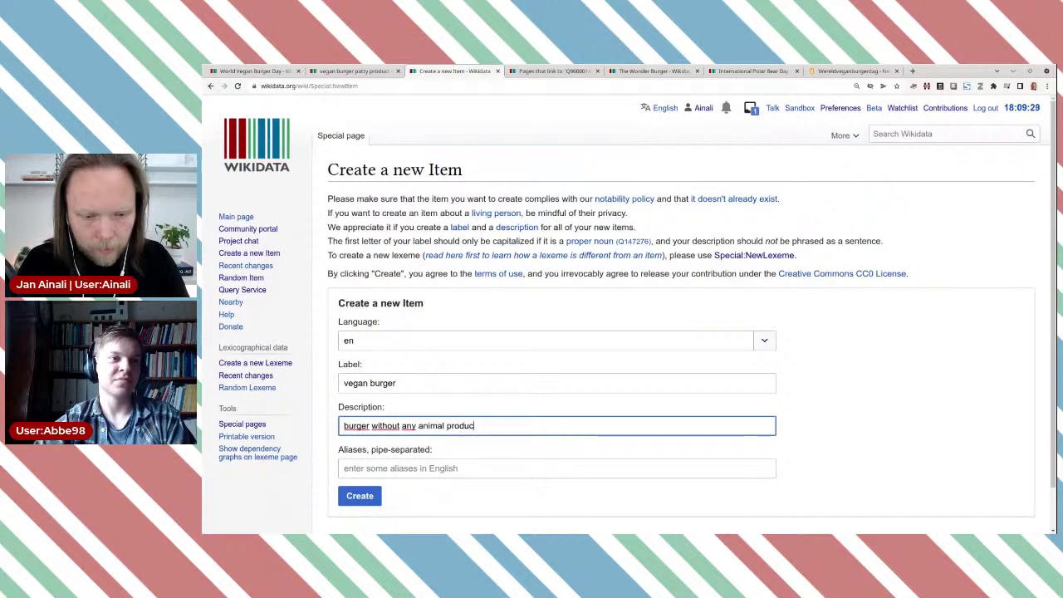
pyautogui.write('ts')
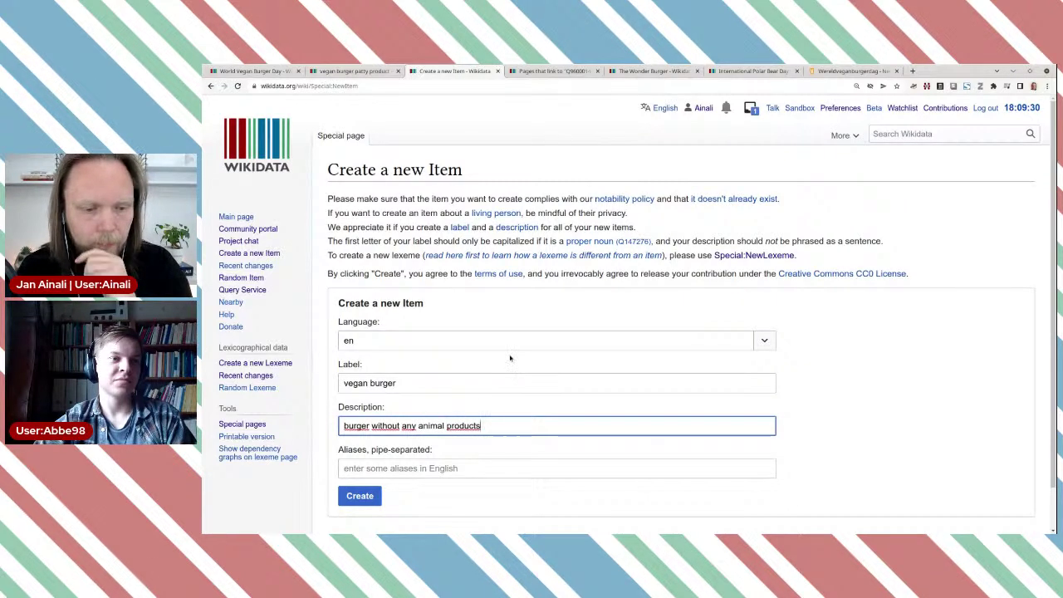
pyautogui.scroll(-2, 498, 448)
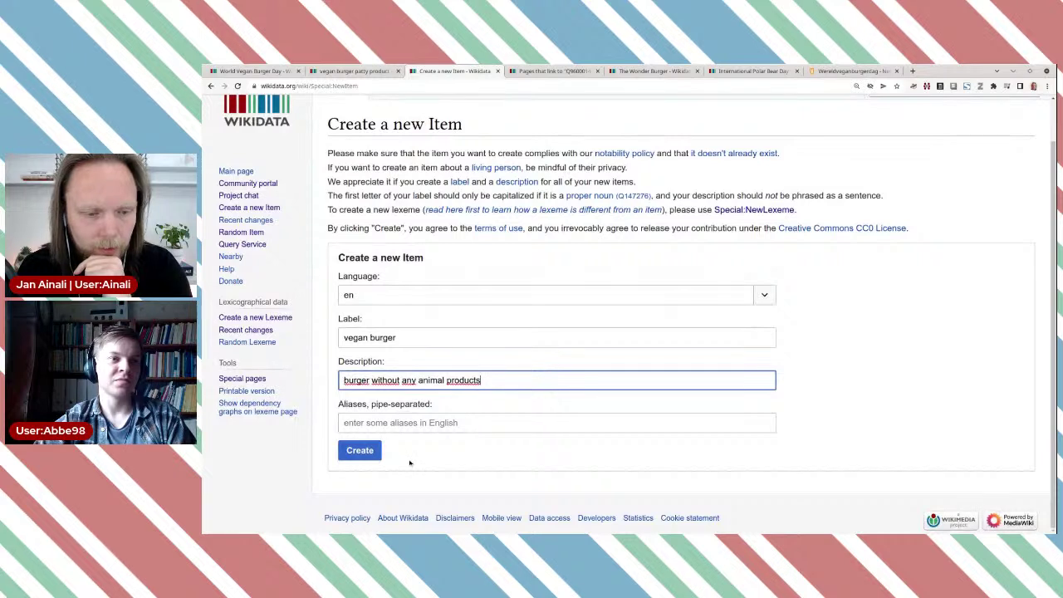
pyautogui.click(359, 451)
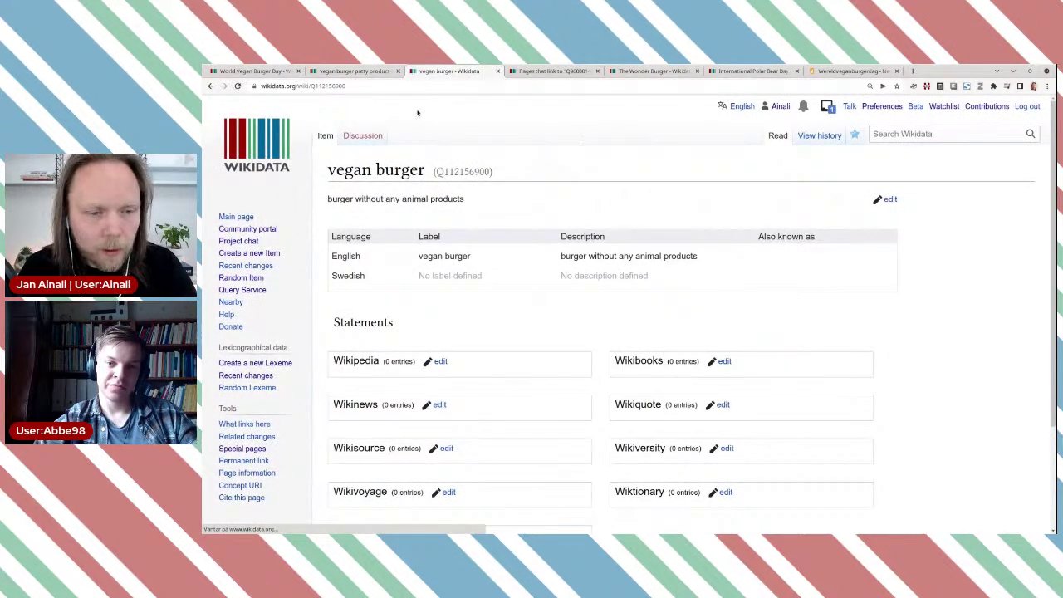
# Add a subclass of statement with veggie burger (Q1884503) to the vegan burger item, copying the ID from the patty product item, and publish it.
pyautogui.click(362, 73)
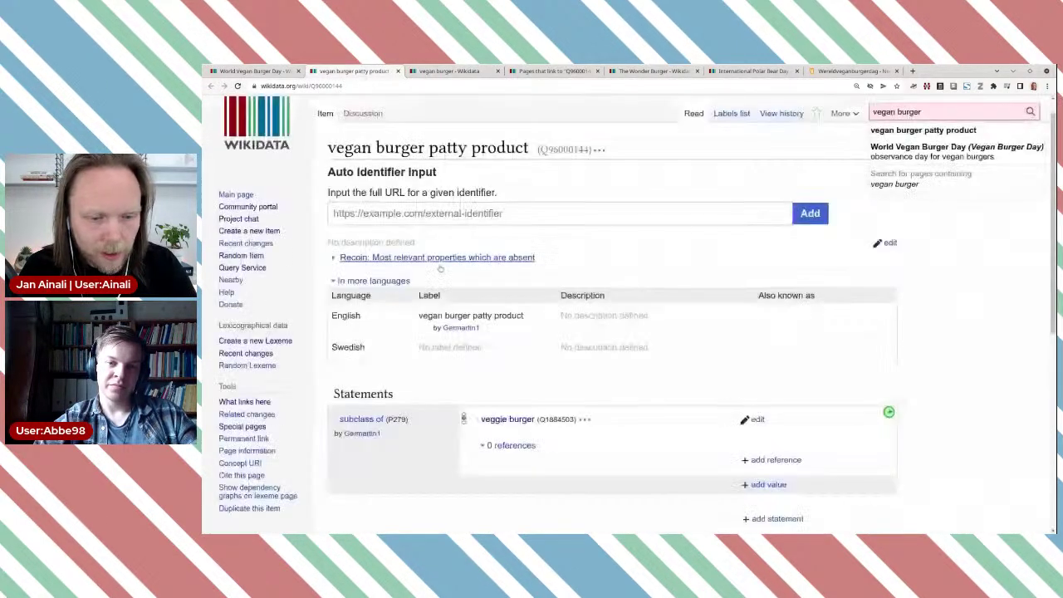
pyautogui.scroll(-3, 553, 338)
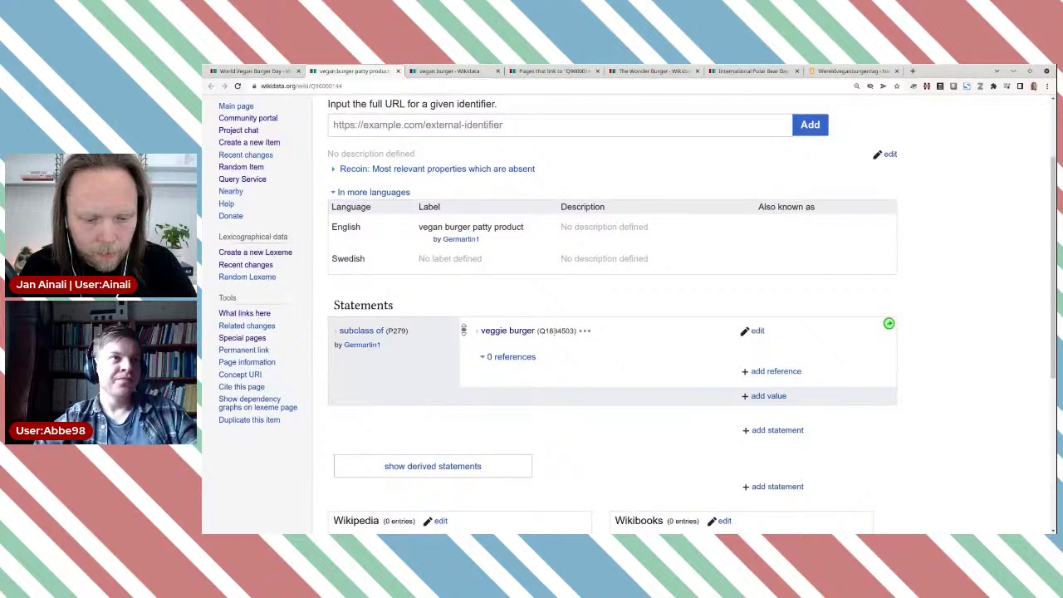
pyautogui.doubleClick(555, 330)
pyautogui.hotkey('ctrl', 'c')
pyautogui.hotkey('ctrl', 'Tab')
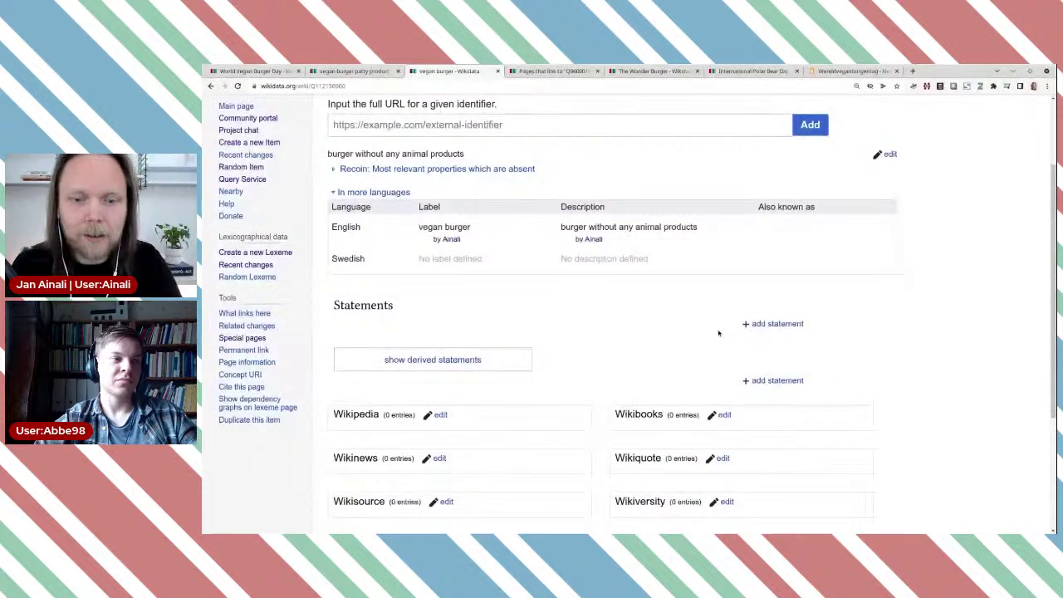
pyautogui.click(773, 324)
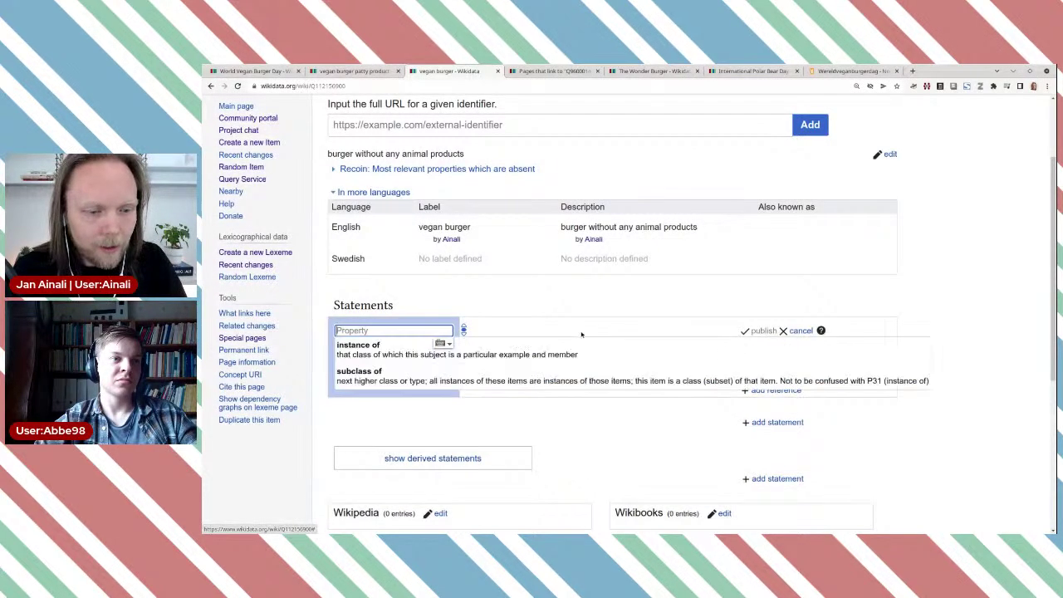
pyautogui.click(573, 376)
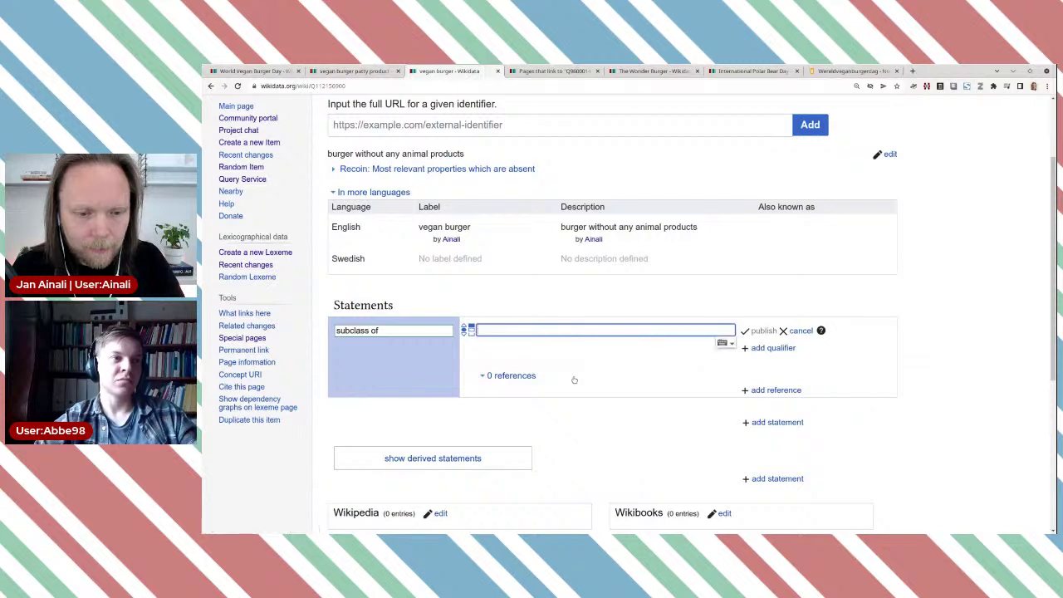
pyautogui.hotkey('ctrl', 'v')
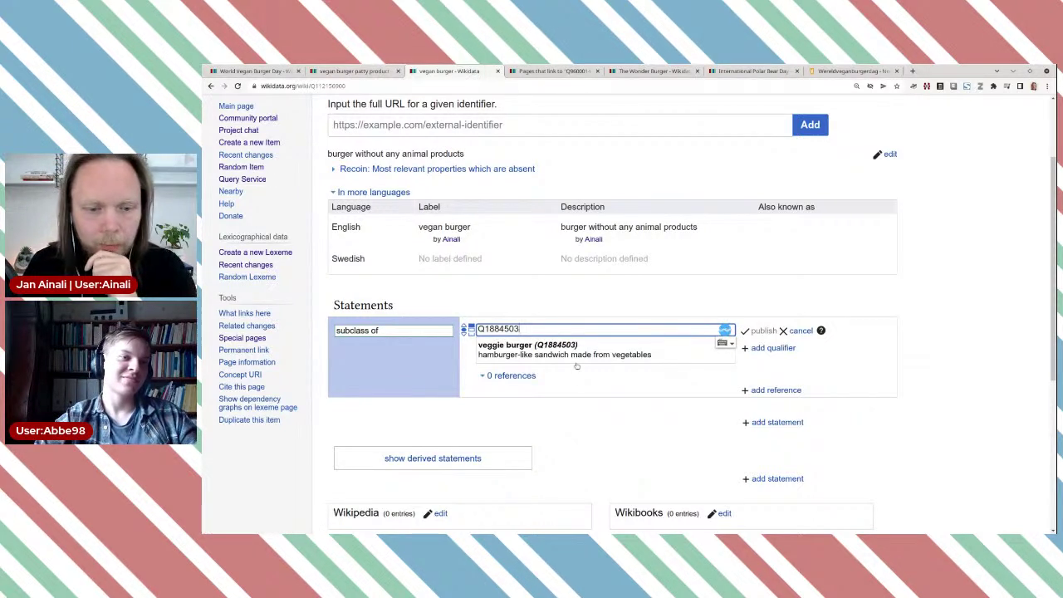
pyautogui.click(577, 358)
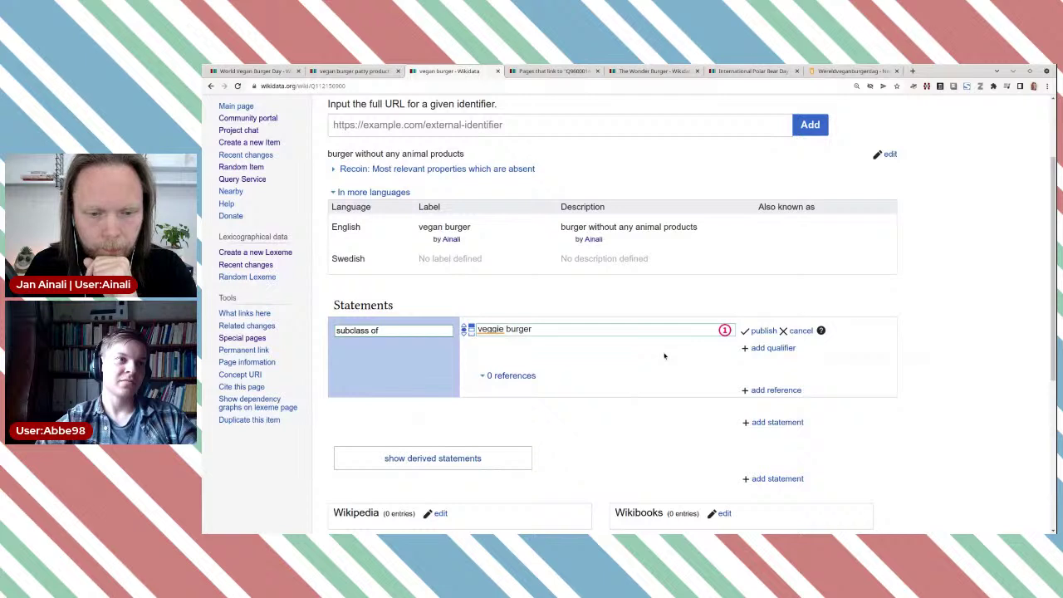
pyautogui.click(757, 331)
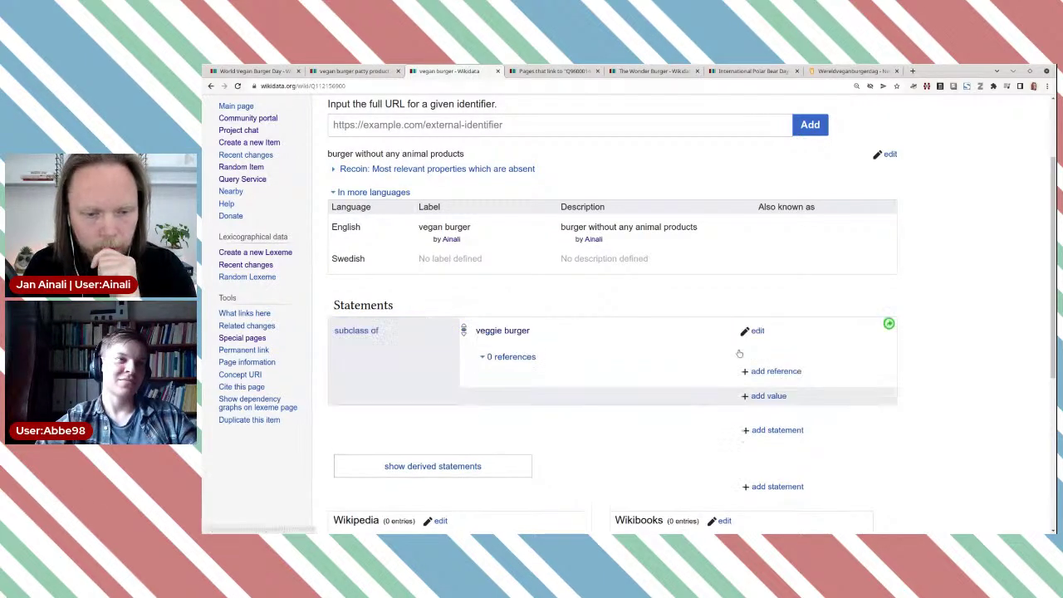
# Start another statement on the vegan burger item and look up properties matching "has pa".
pyautogui.scroll(-3, 702, 374)
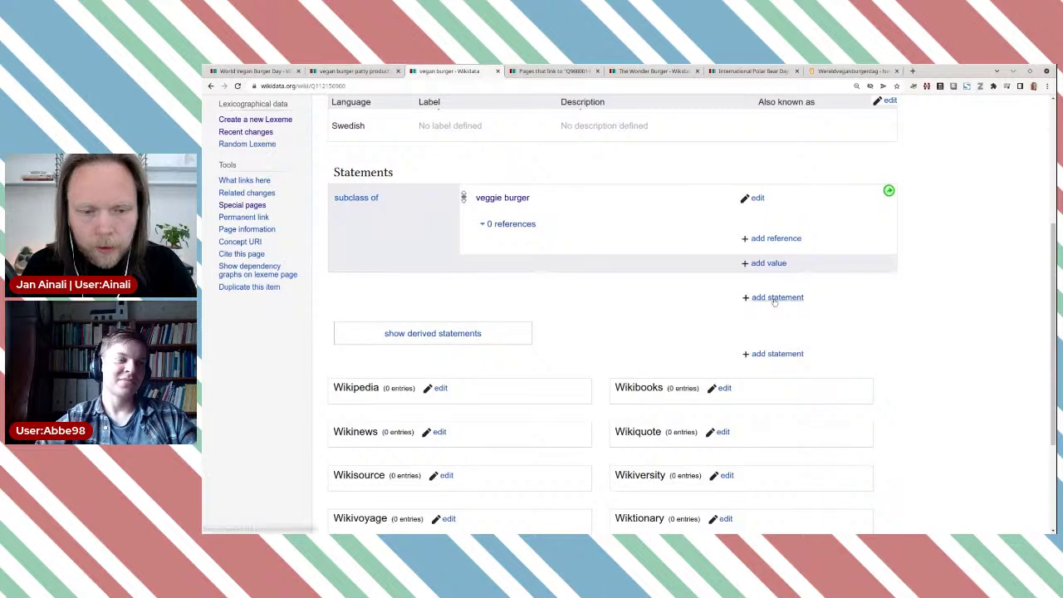
pyautogui.click(774, 298)
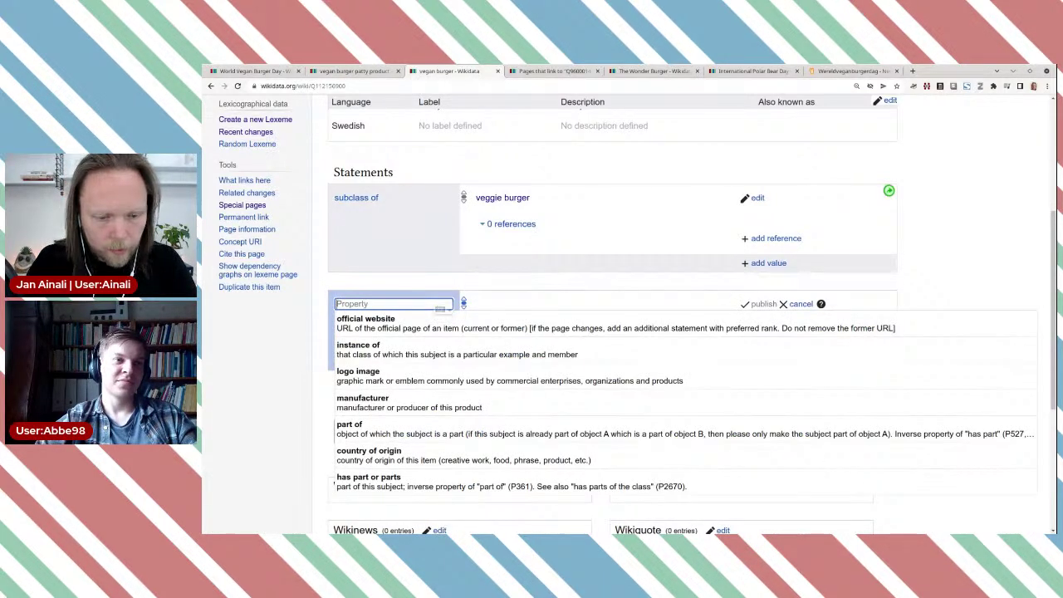
pyautogui.write('has pa')
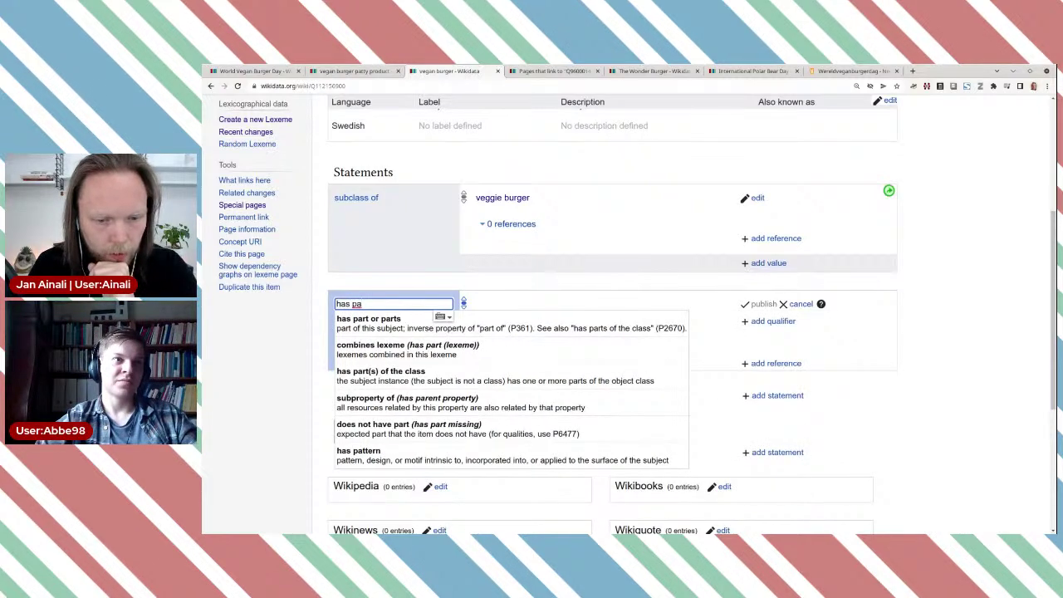
# Open the has part or parts property page in a new tab and examine whether its English aliases cover ingredients.
pyautogui.middleClick(368, 334)
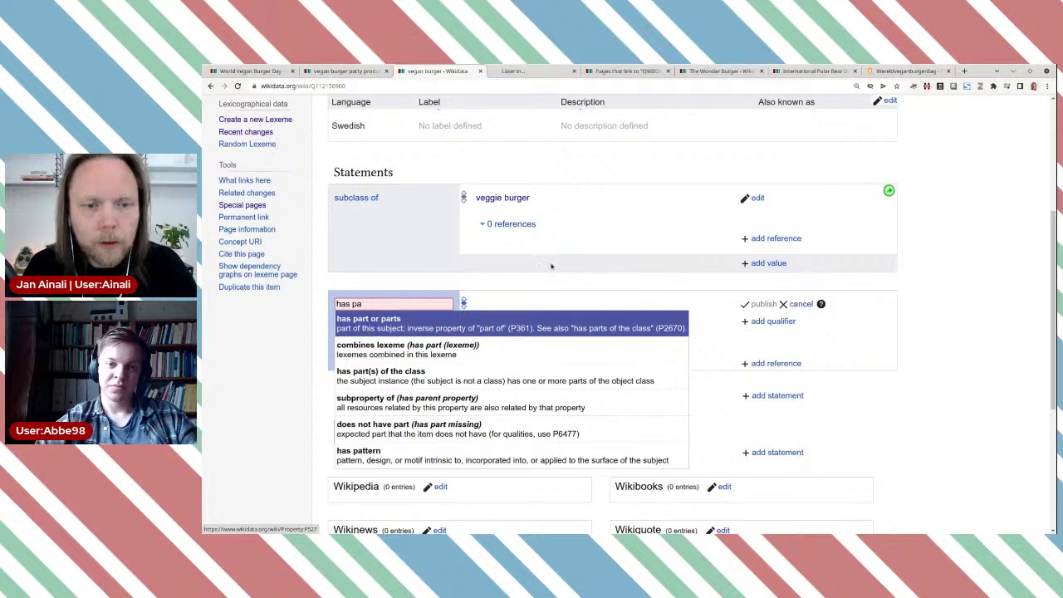
pyautogui.hotkey('ctrl', 'Tab')
pyautogui.scroll(-4, 804, 279)
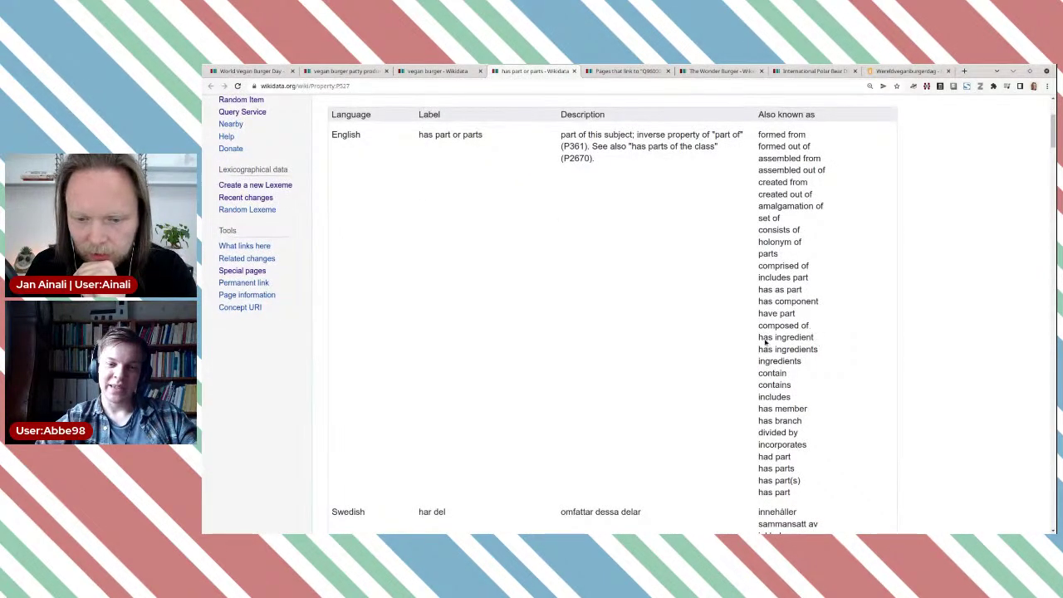
pyautogui.moveTo(816, 339); pyautogui.dragTo(757, 339)
pyautogui.click(759, 343)
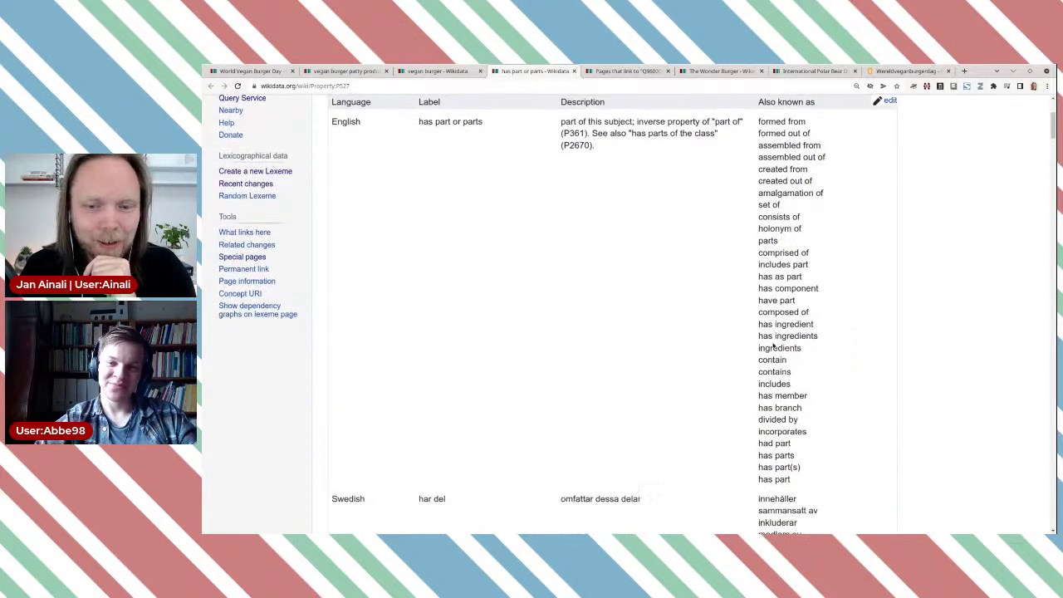
pyautogui.scroll(-1, 773, 345)
pyautogui.scroll(1, 789, 190)
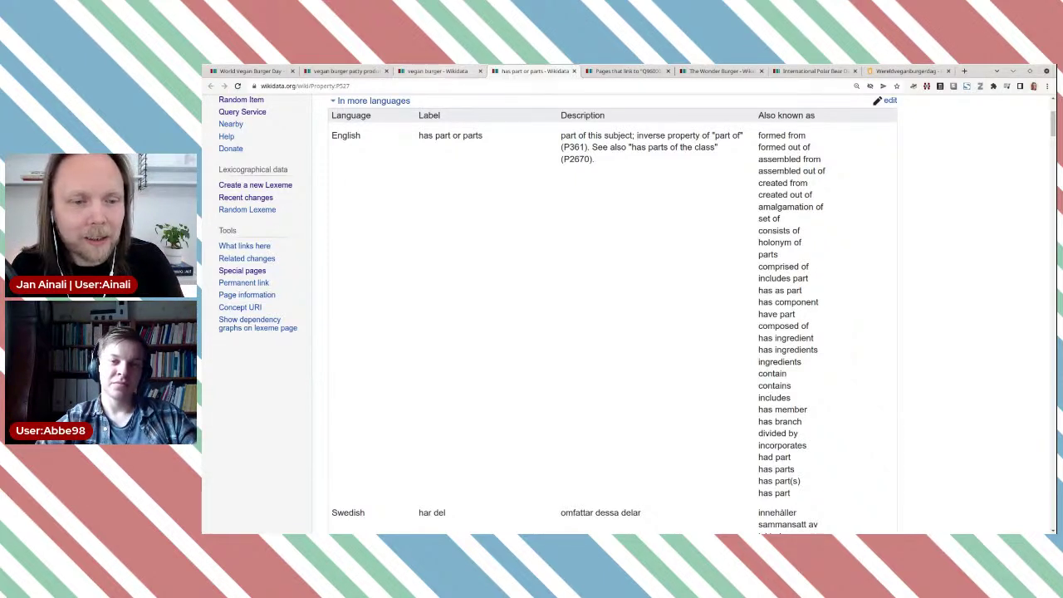
# Add a has part or parts statement with vegan burger patty product (Q96000144) to the vegan burger item and publish it.
pyautogui.click(435, 72)
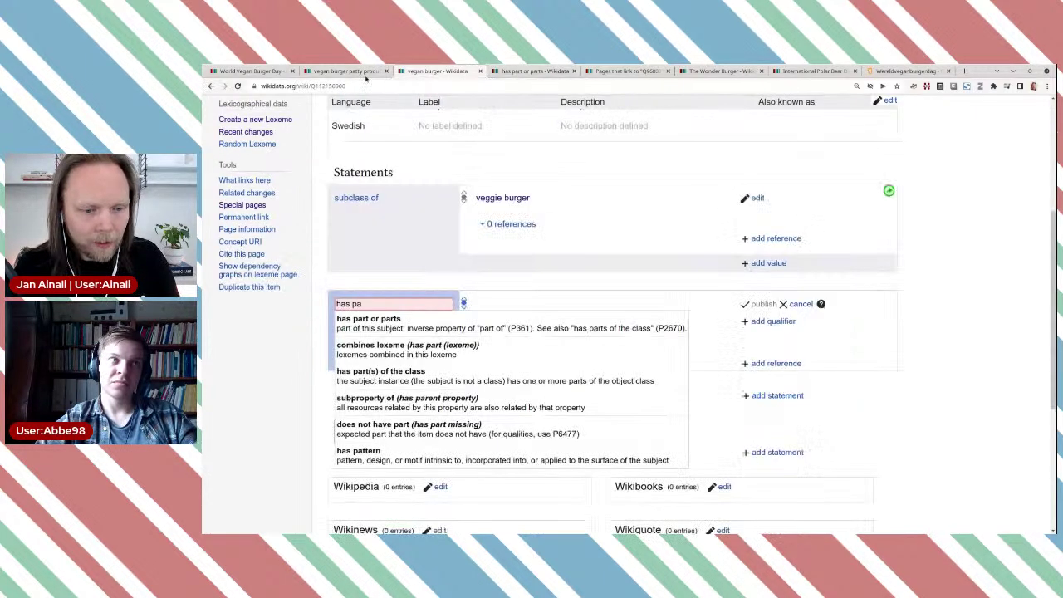
pyautogui.click(377, 319)
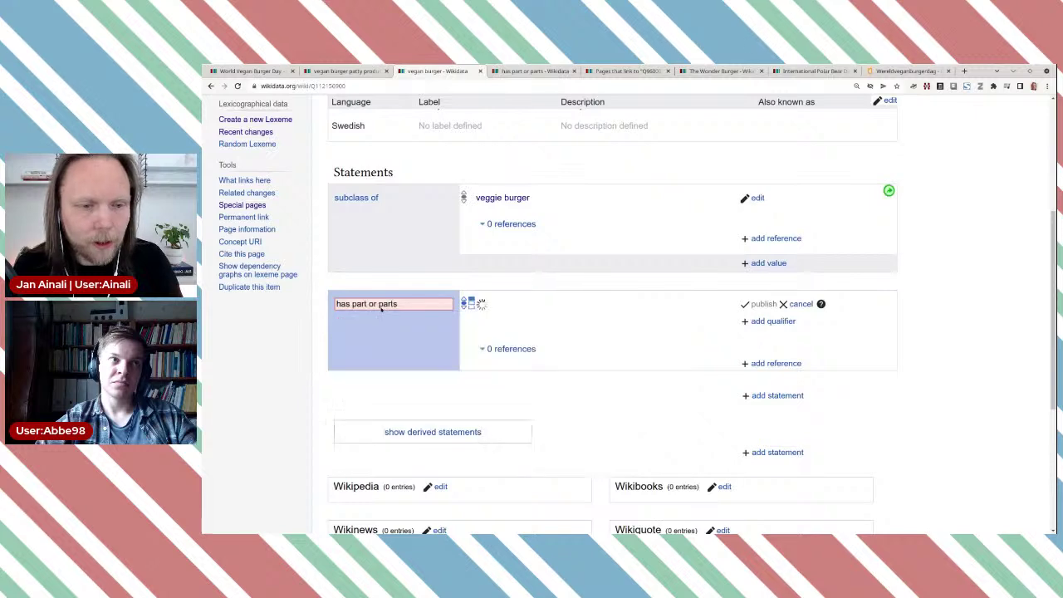
pyautogui.click(366, 73)
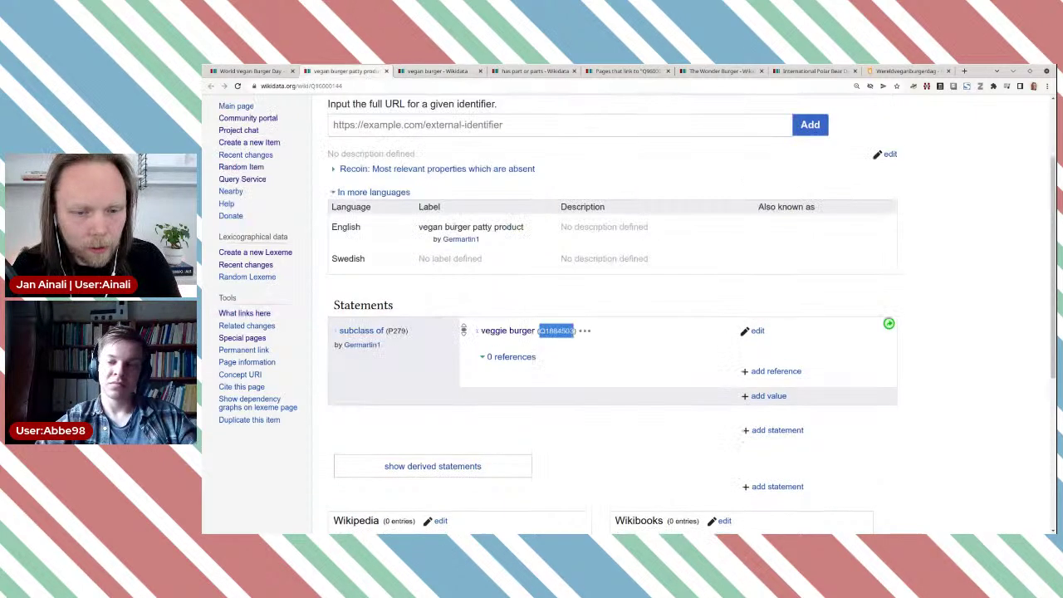
pyautogui.scroll(2, 582, 175)
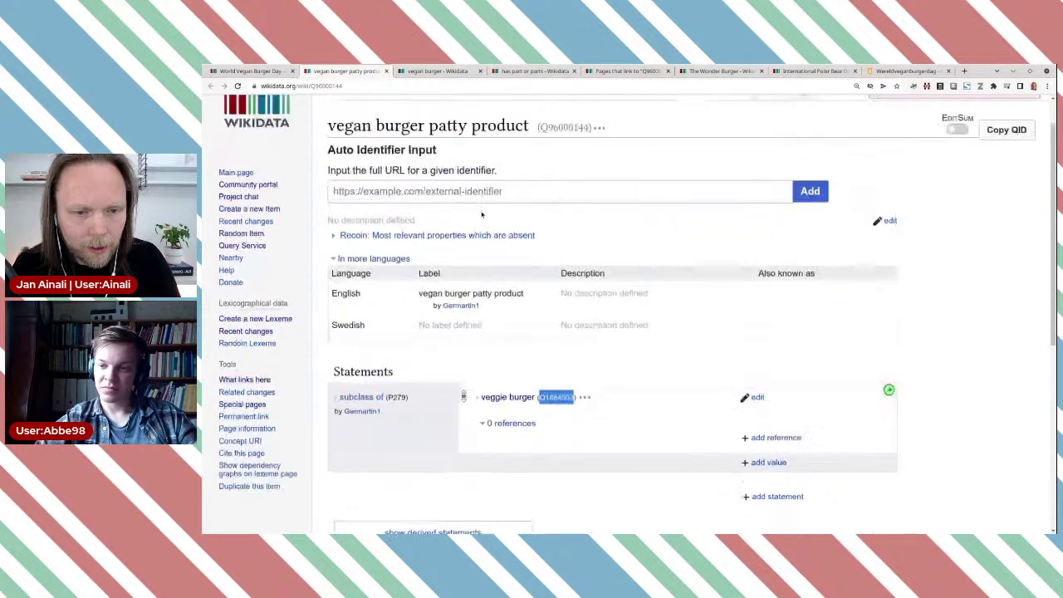
pyautogui.doubleClick(564, 170)
pyautogui.hotkey('ctrl', 'c')
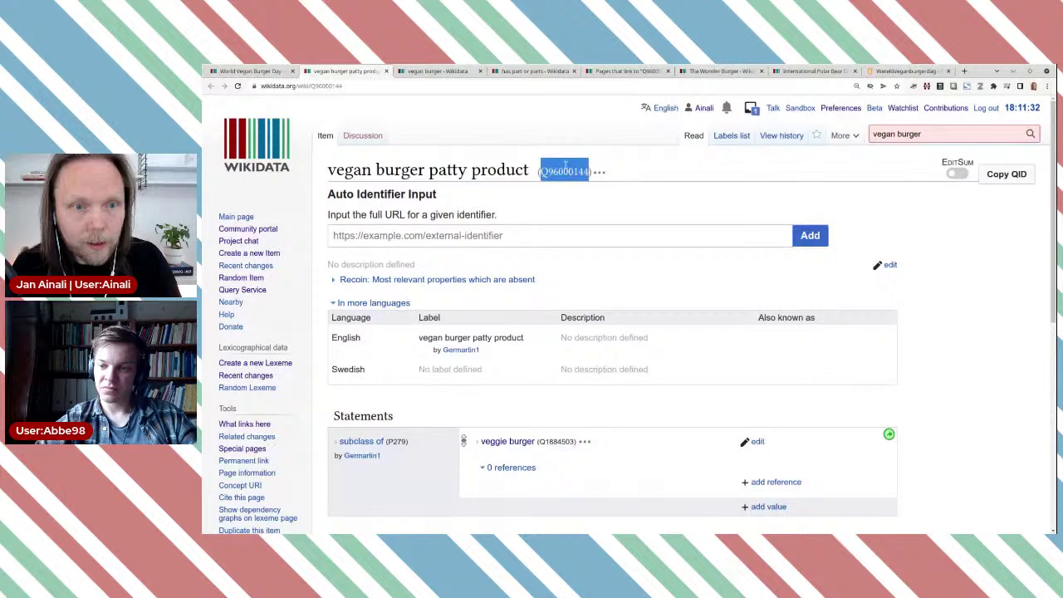
pyautogui.click(437, 71)
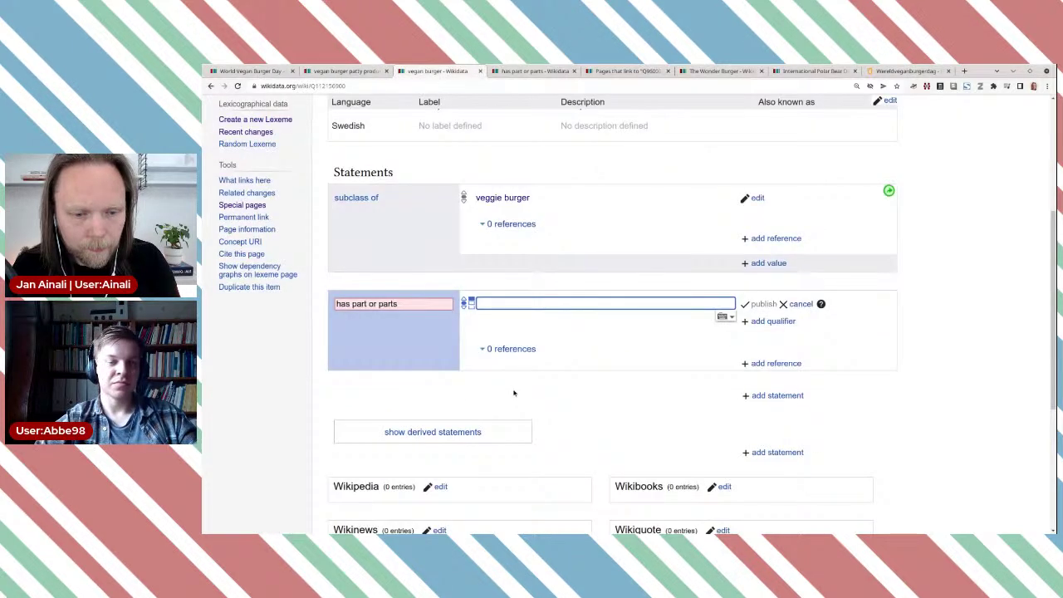
pyautogui.hotkey('ctrl', 'v')
pyautogui.click(535, 322)
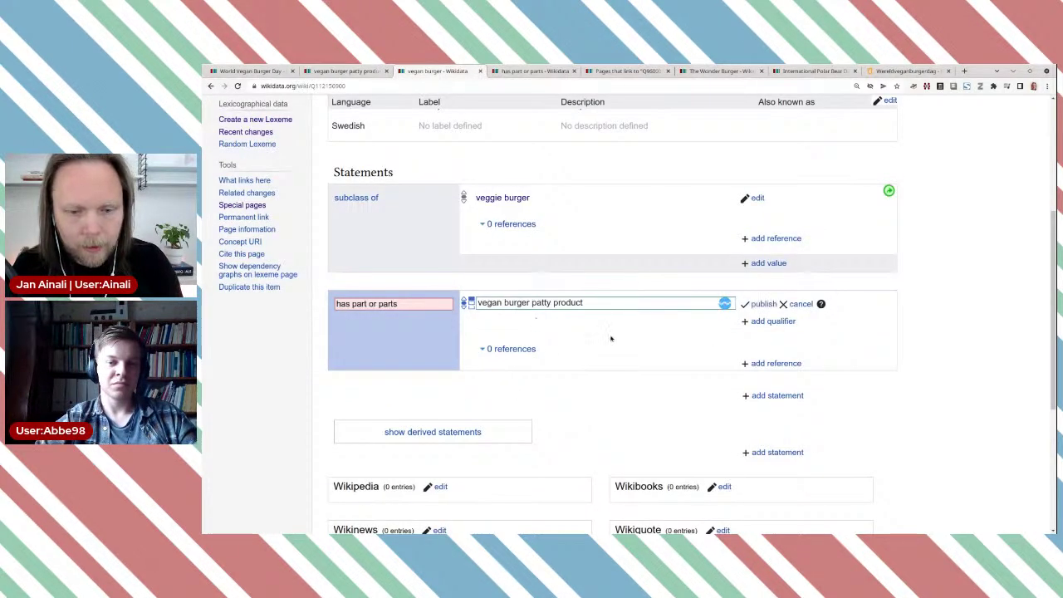
pyautogui.click(757, 305)
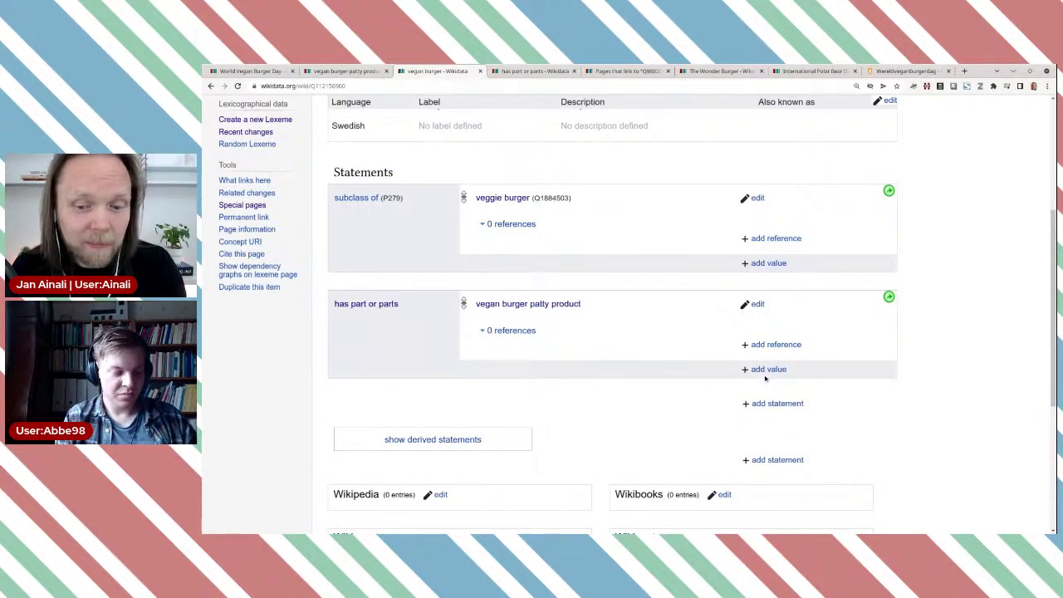
# Start a second has part or parts value, search for "hamburger bun", and shorten the search text to "hamburge".
pyautogui.click(765, 370)
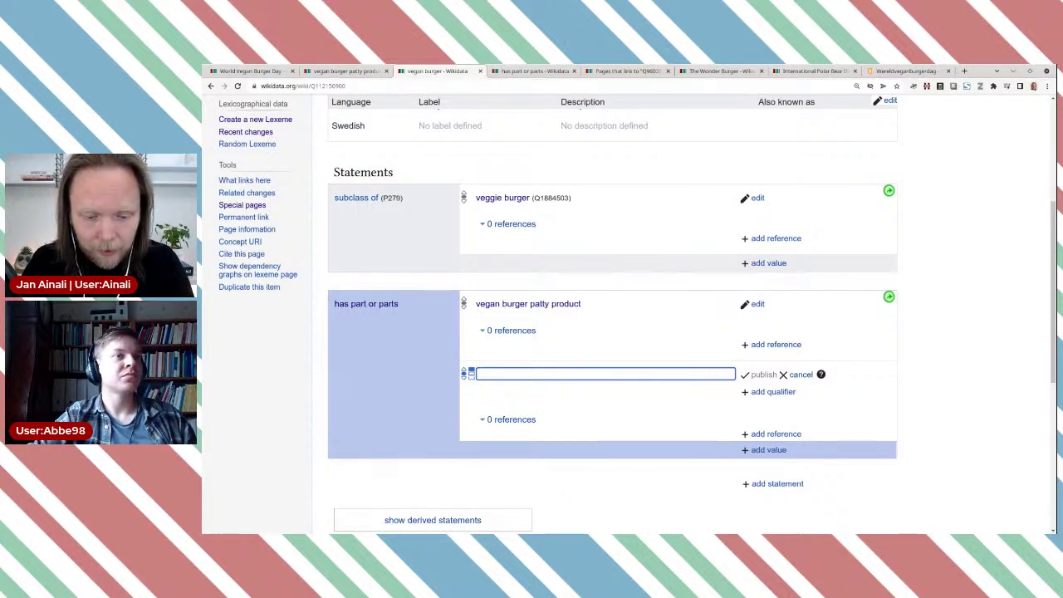
pyautogui.write('hamburger')
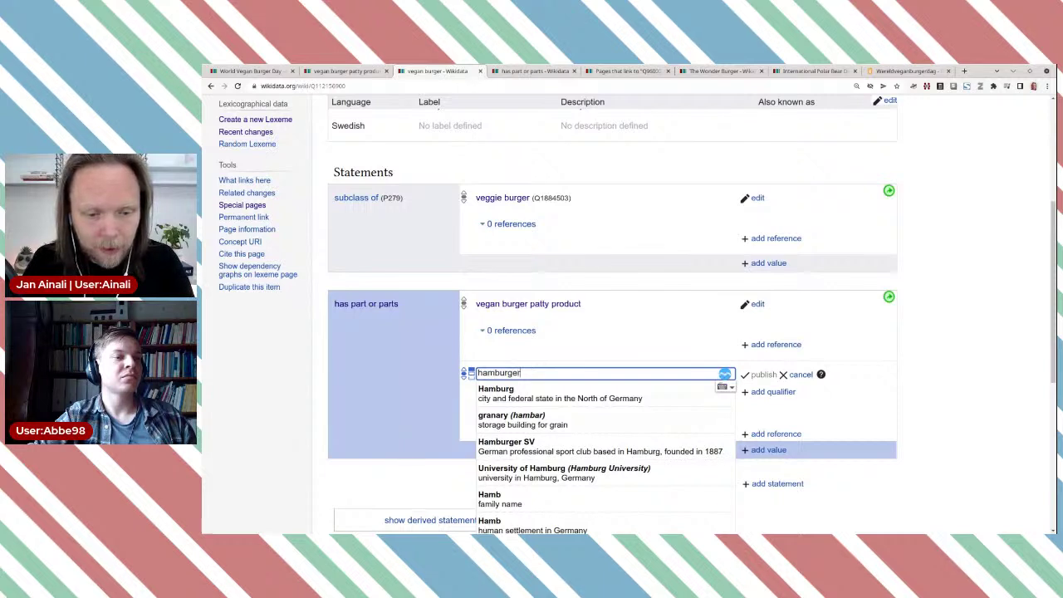
pyautogui.write(' b')
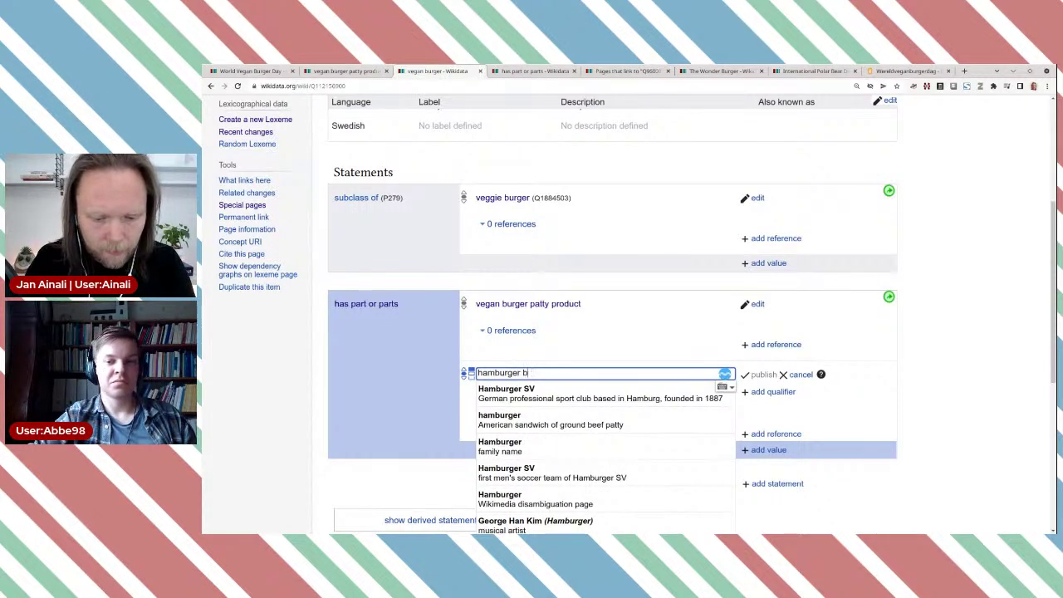
pyautogui.write('un')
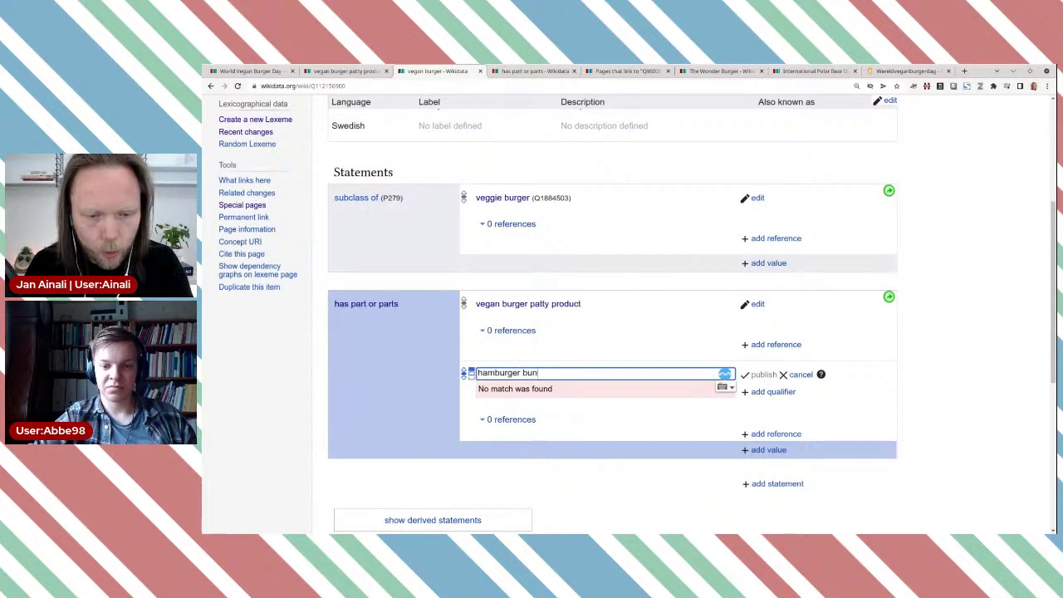
pyautogui.press('BackSpace')
pyautogui.press('BackSpace')
pyautogui.press('BackSpace')
pyautogui.press('BackSpace')
pyautogui.press('BackSpace')
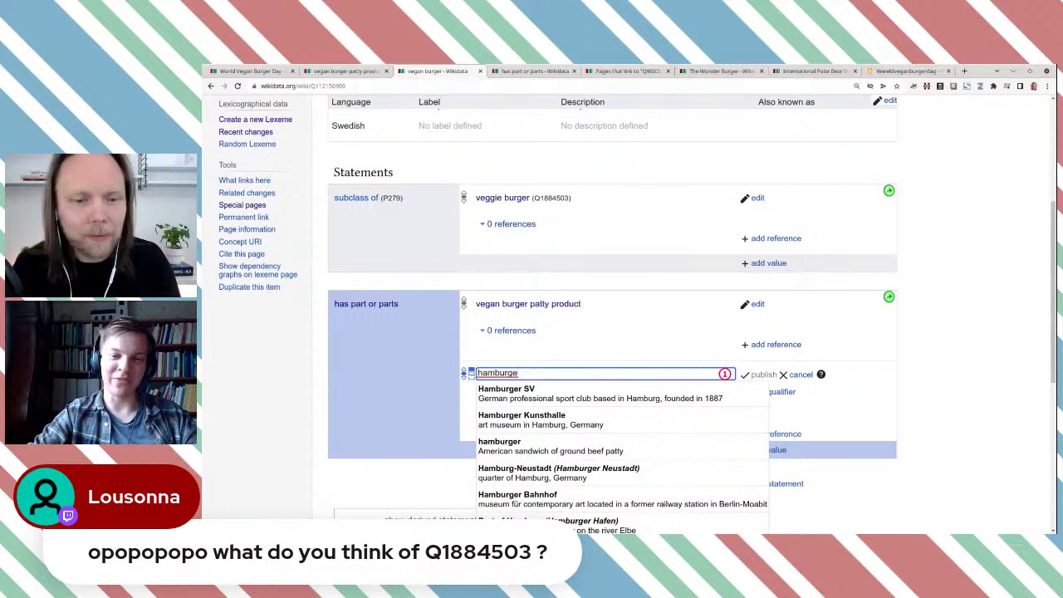
pyautogui.click(645, 246)
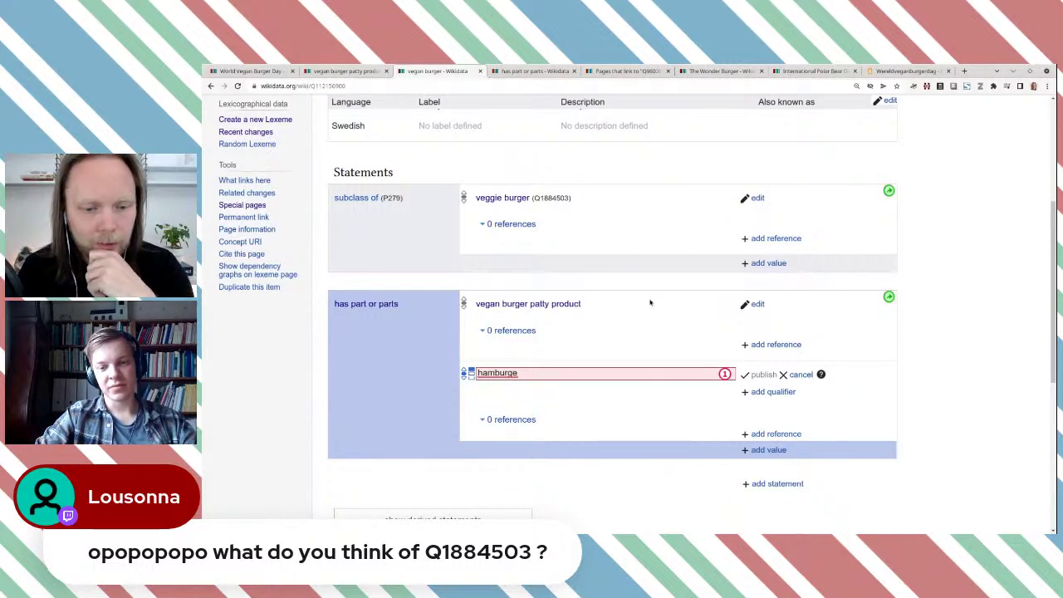
# Open the hamburger item (Q6663) from the value suggestions in a new tab and examine which statements describe its ingredients.
pyautogui.click(564, 375)
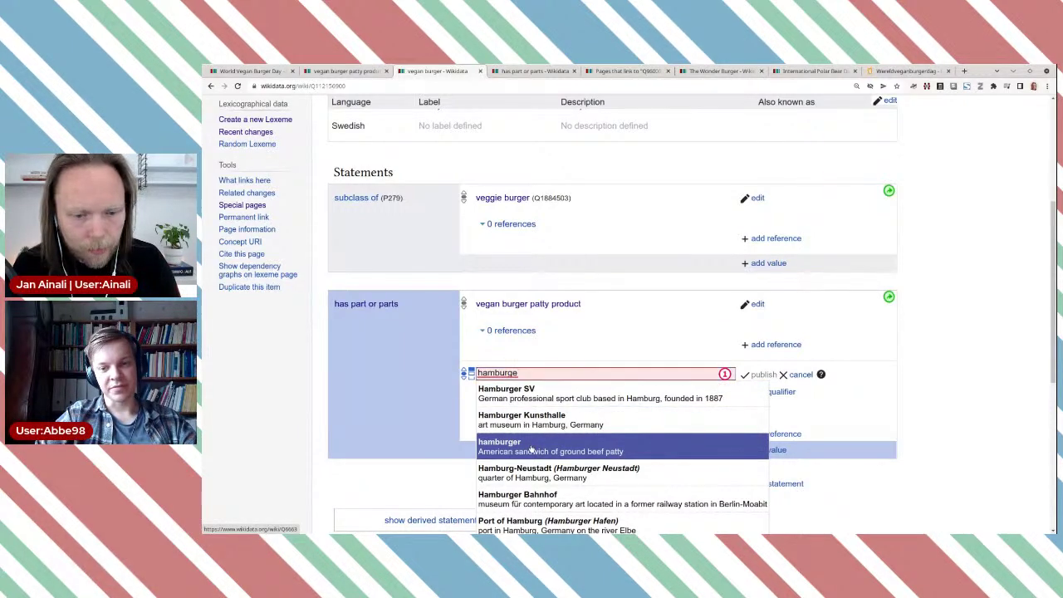
pyautogui.middleClick(531, 448)
pyautogui.hotkey('ctrl', 'Tab')
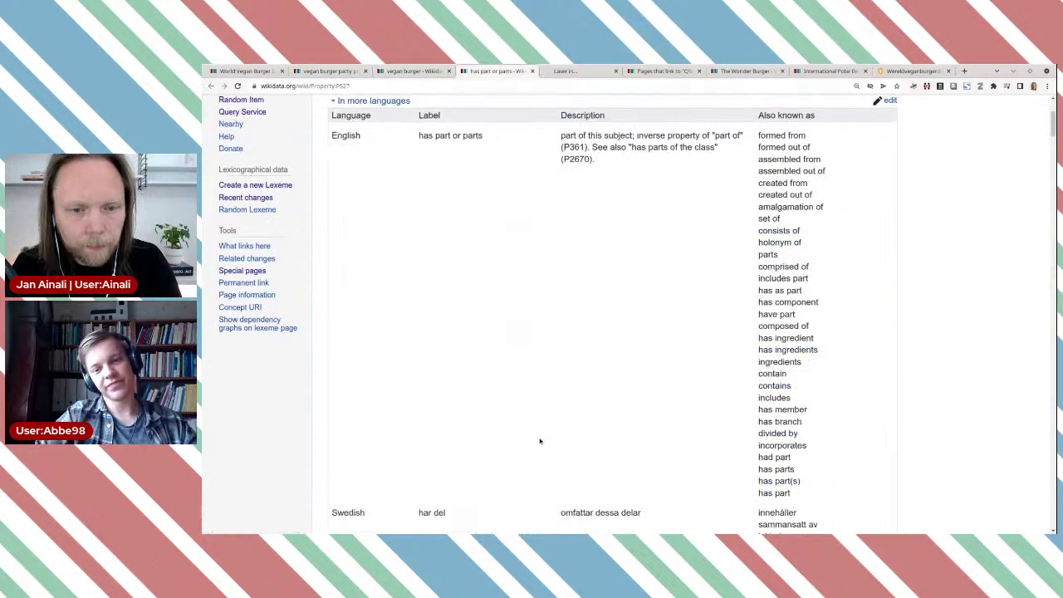
pyautogui.hotkey('ctrl', 'Tab')
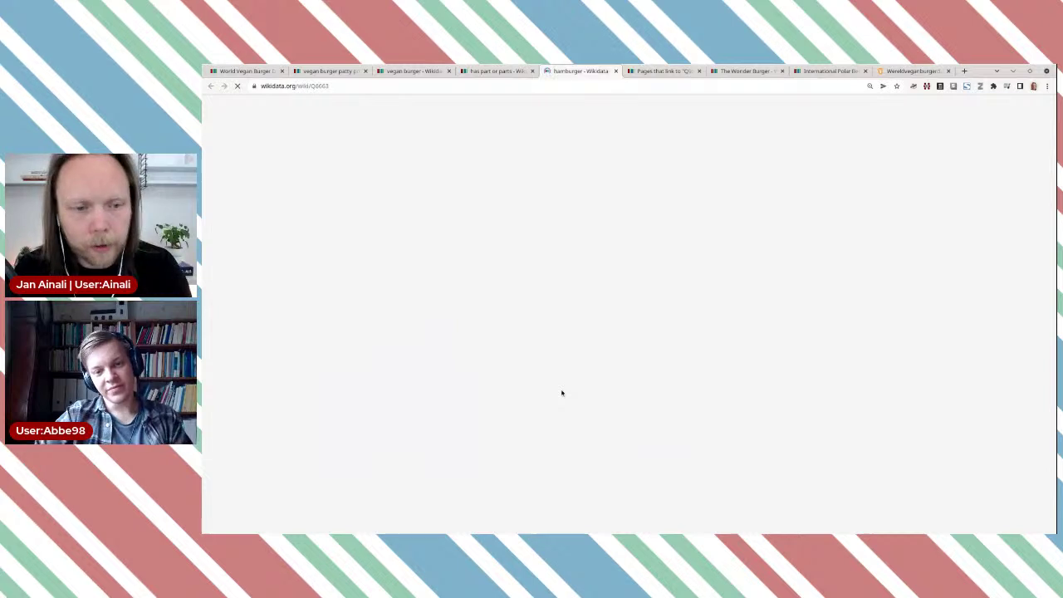
pyautogui.scroll(-3, 692, 324)
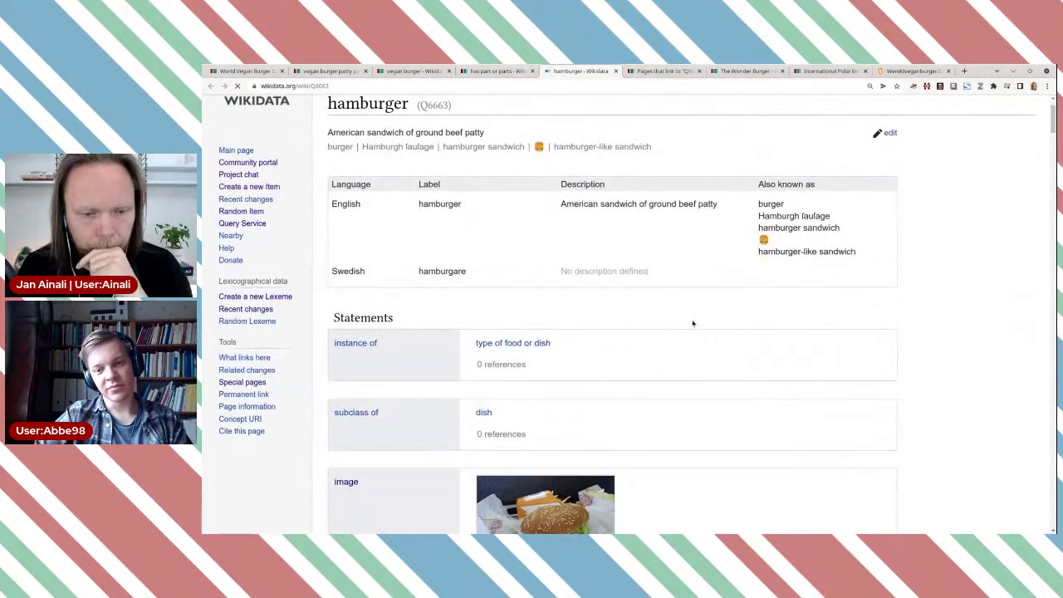
pyautogui.scroll(-2, 693, 322)
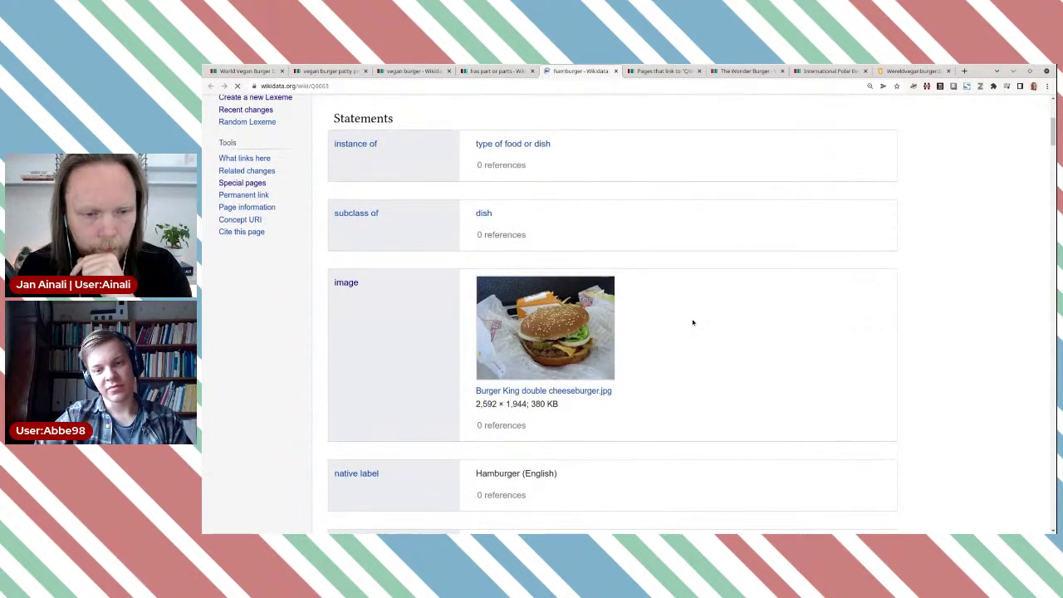
pyautogui.scroll(-3, 692, 322)
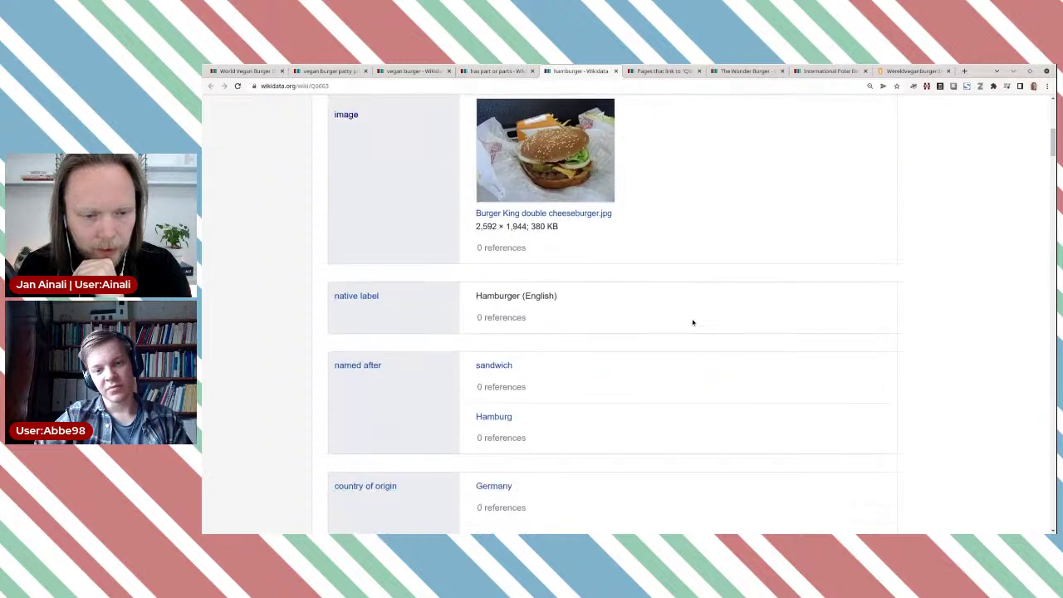
pyautogui.scroll(-4, 692, 322)
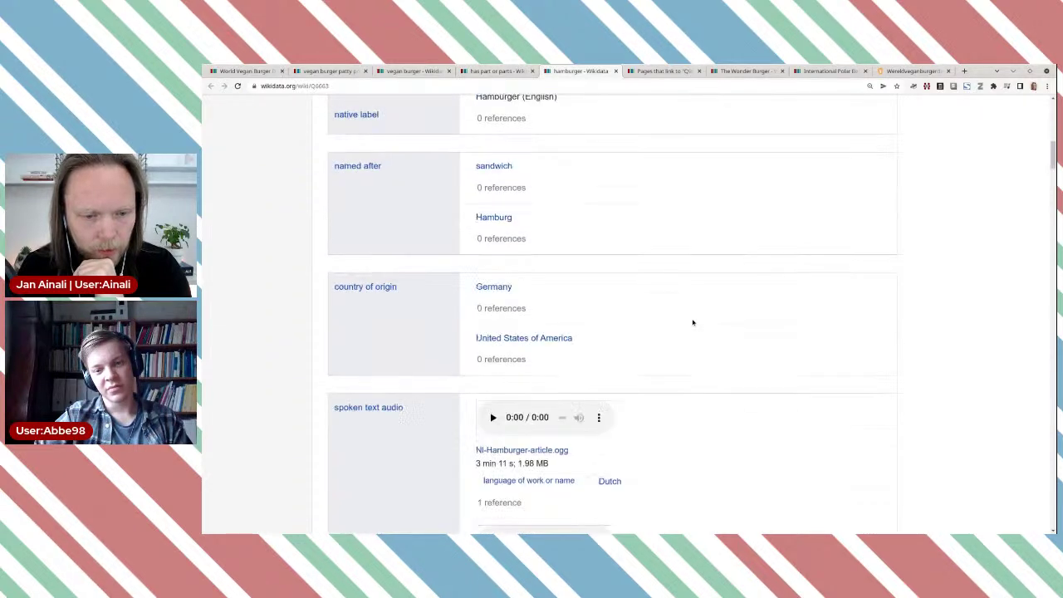
pyautogui.scroll(2, 692, 322)
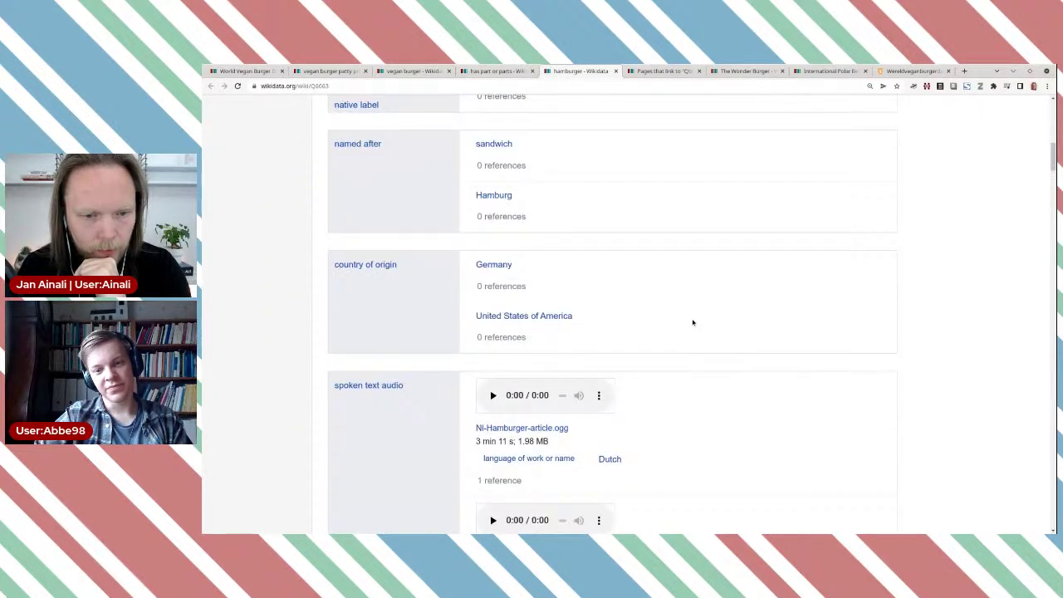
pyautogui.scroll(1, 692, 322)
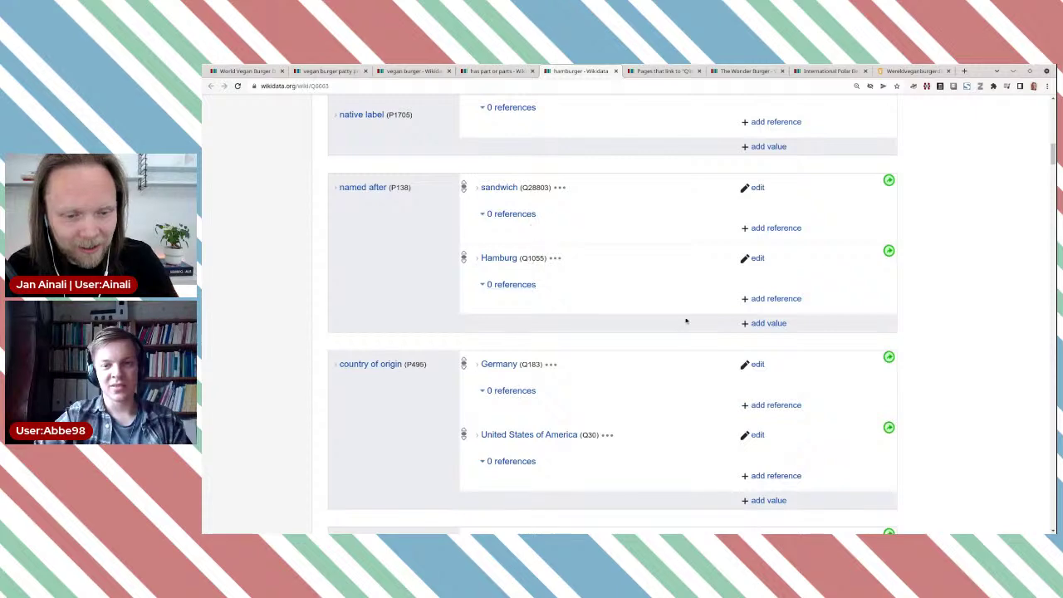
pyautogui.scroll(-3, 686, 319)
pyautogui.scroll(-5, 685, 320)
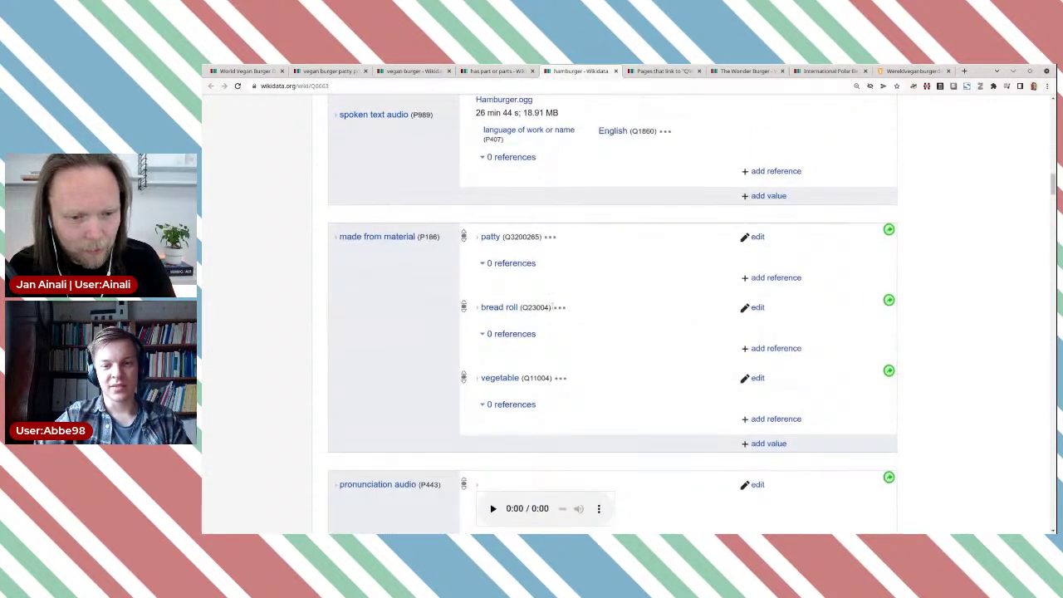
pyautogui.scroll(-1, 543, 299)
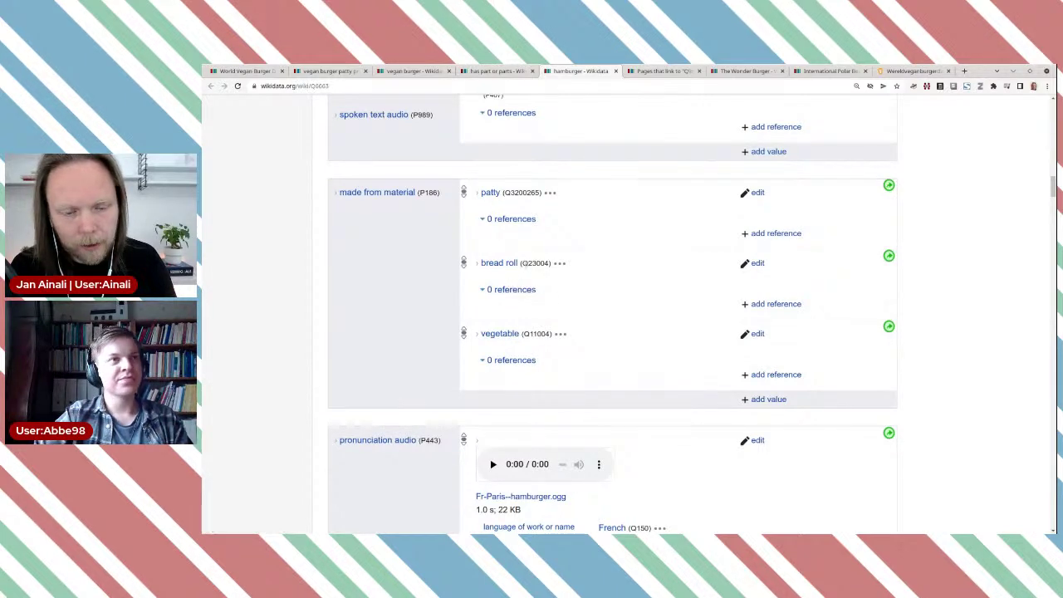
# Copy the bread roll identifier Q23004 from the hamburger item and publish it as the vegan burger item's second has part or parts value.
pyautogui.doubleClick(536, 262)
pyautogui.hotkey('ctrl', 'c')
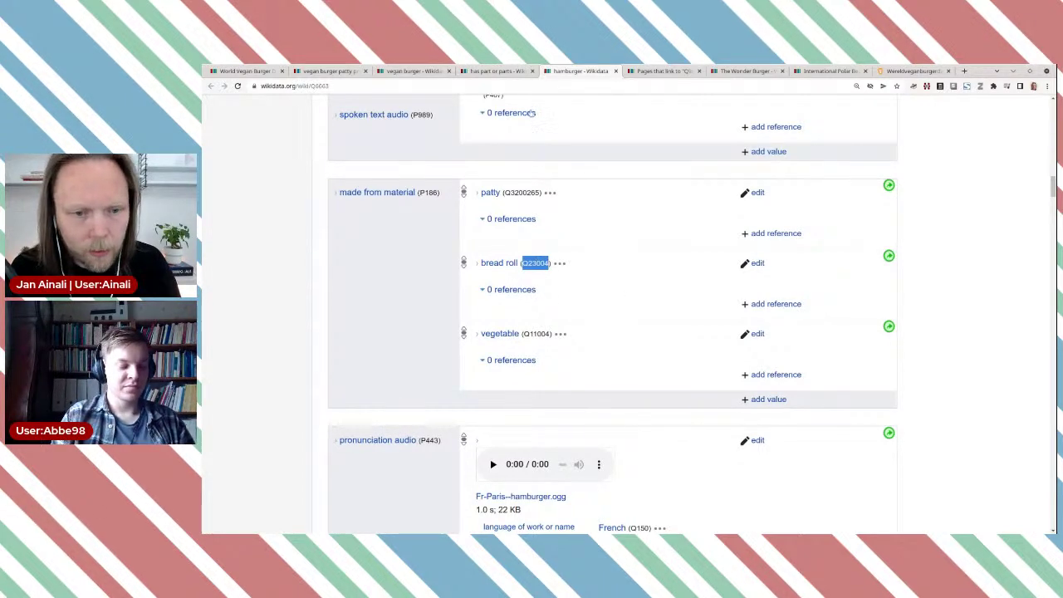
pyautogui.click(496, 71)
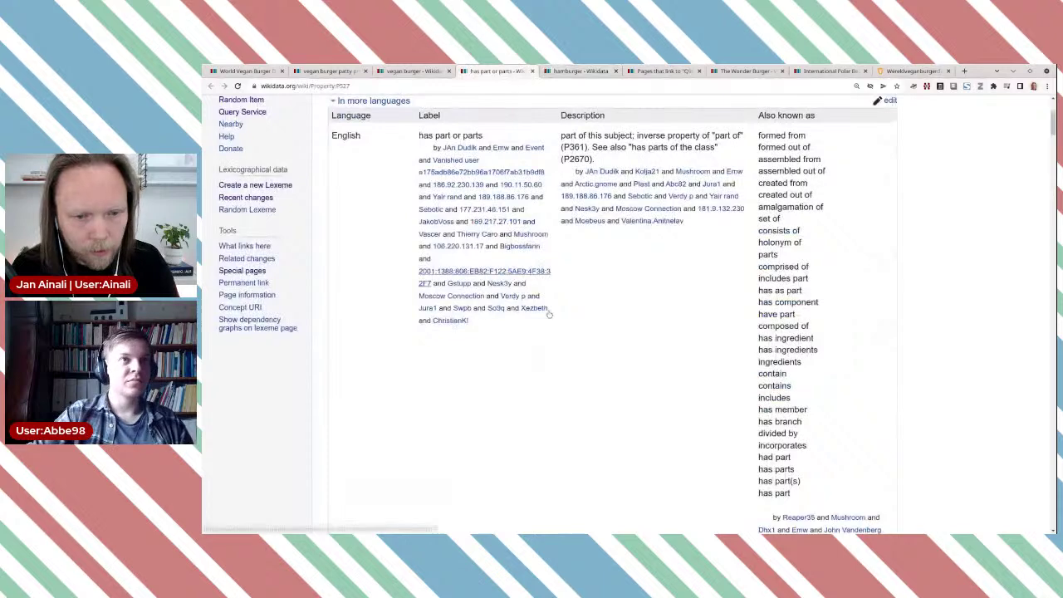
pyautogui.click(413, 71)
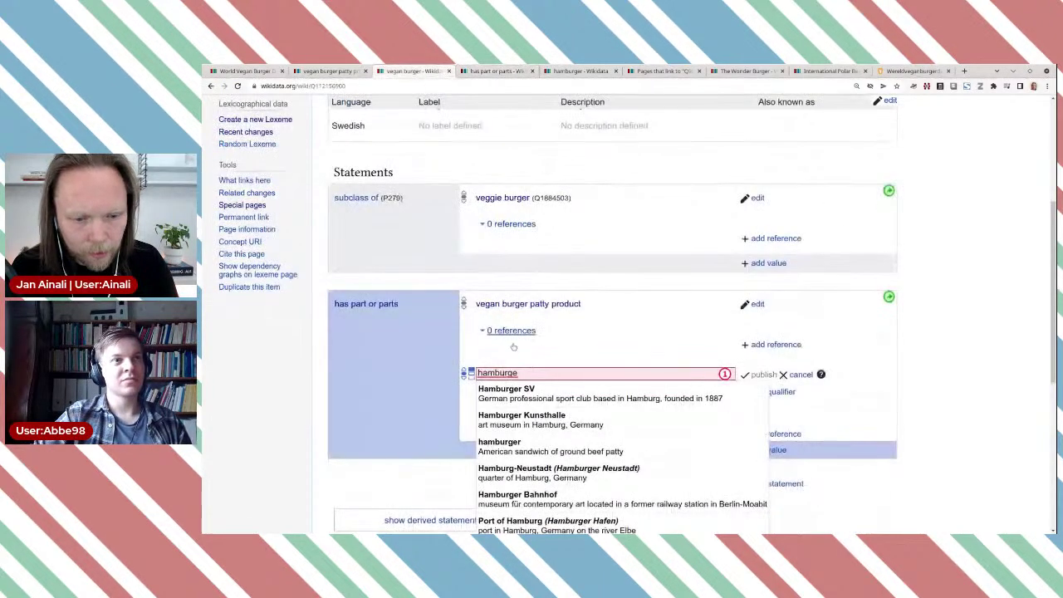
pyautogui.hotkey('ctrl', 'a')
pyautogui.hotkey('ctrl', 'v')
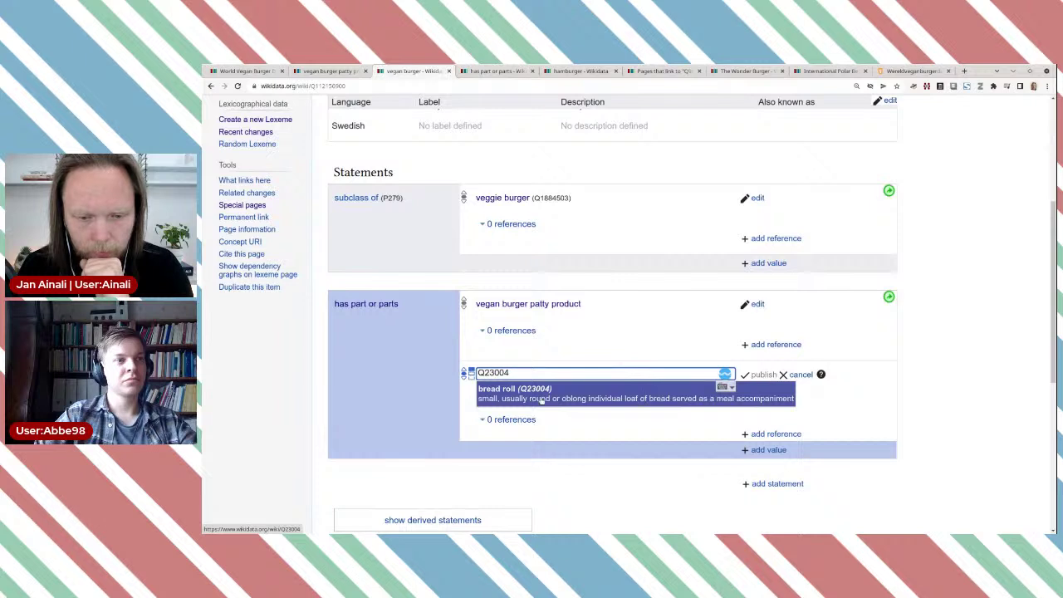
pyautogui.press('Return')
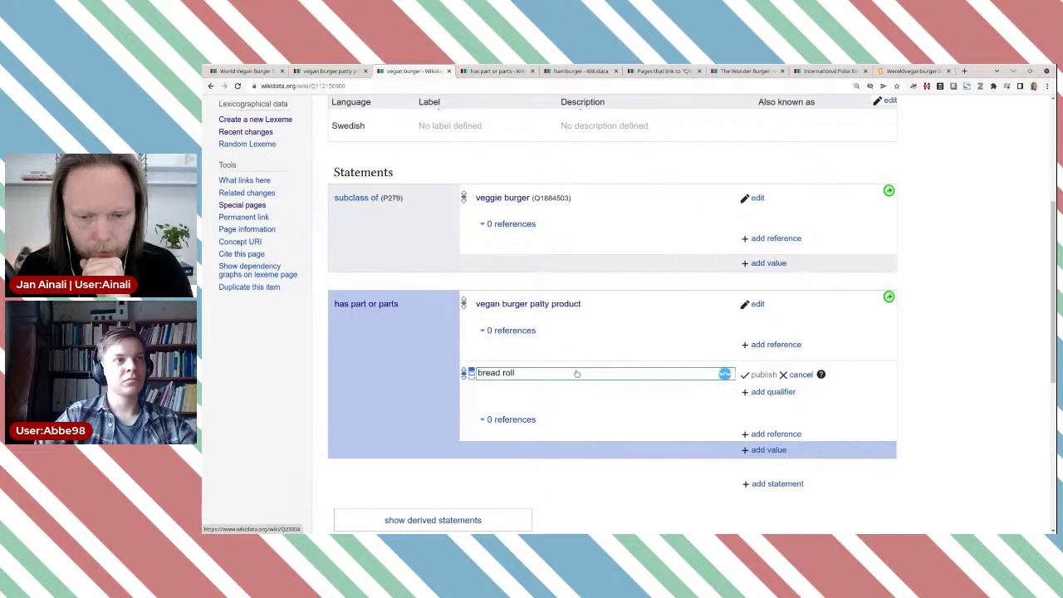
pyautogui.click(764, 375)
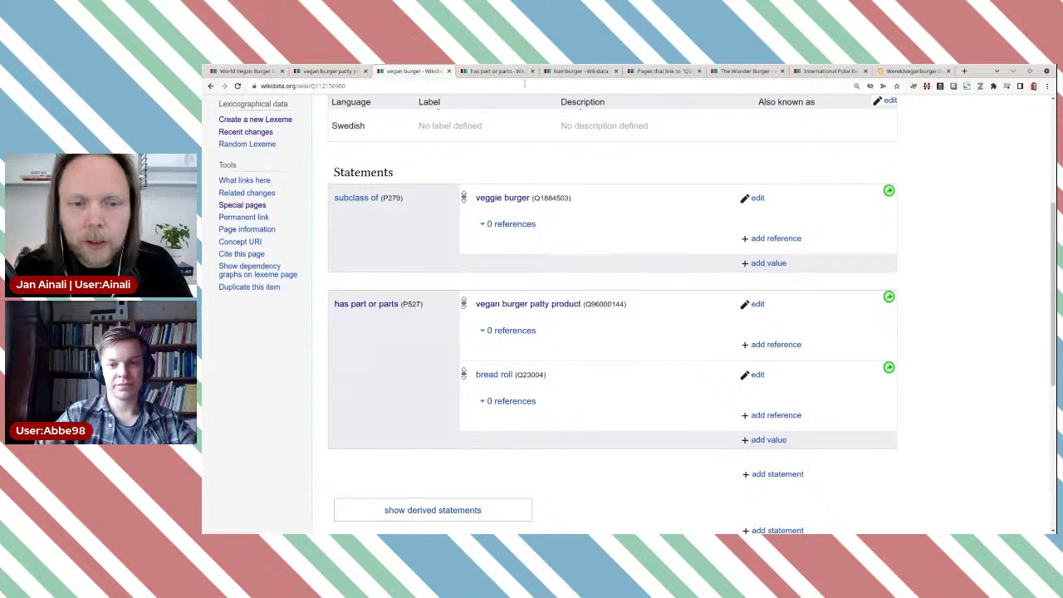
# Change the subclass of value on the vegan burger patty product item to patty (Q3200265), taken from the hamburger item, and publish it.
pyautogui.click(554, 73)
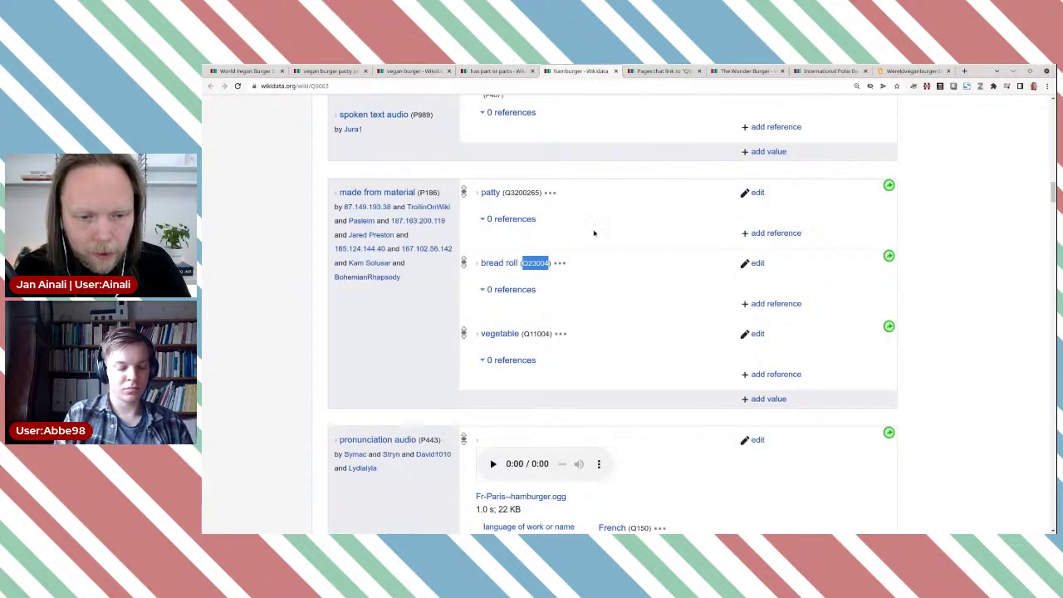
pyautogui.click(594, 233)
pyautogui.scroll(1, 585, 221)
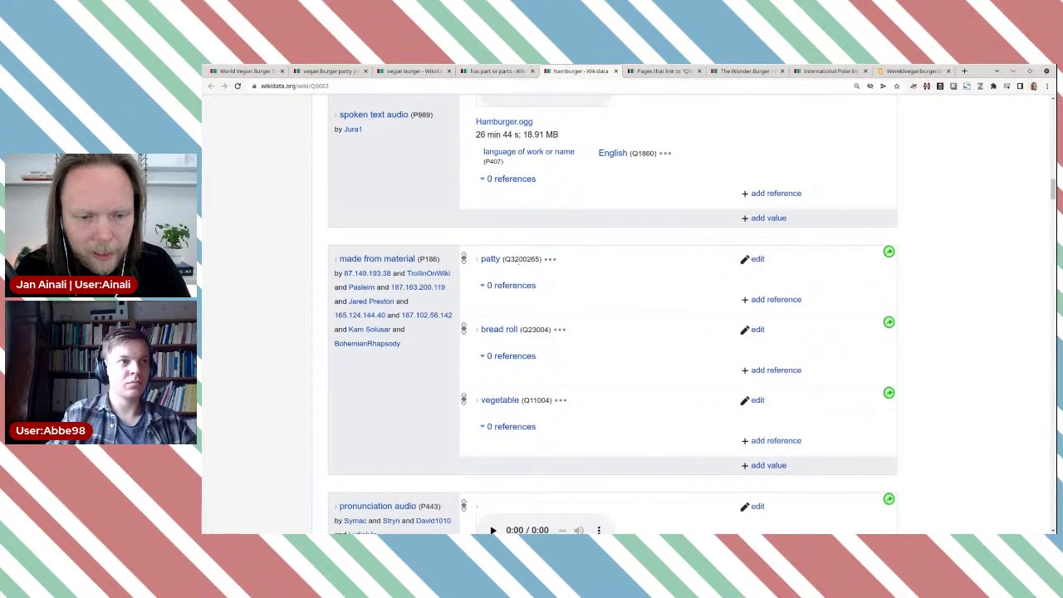
pyautogui.doubleClick(519, 259)
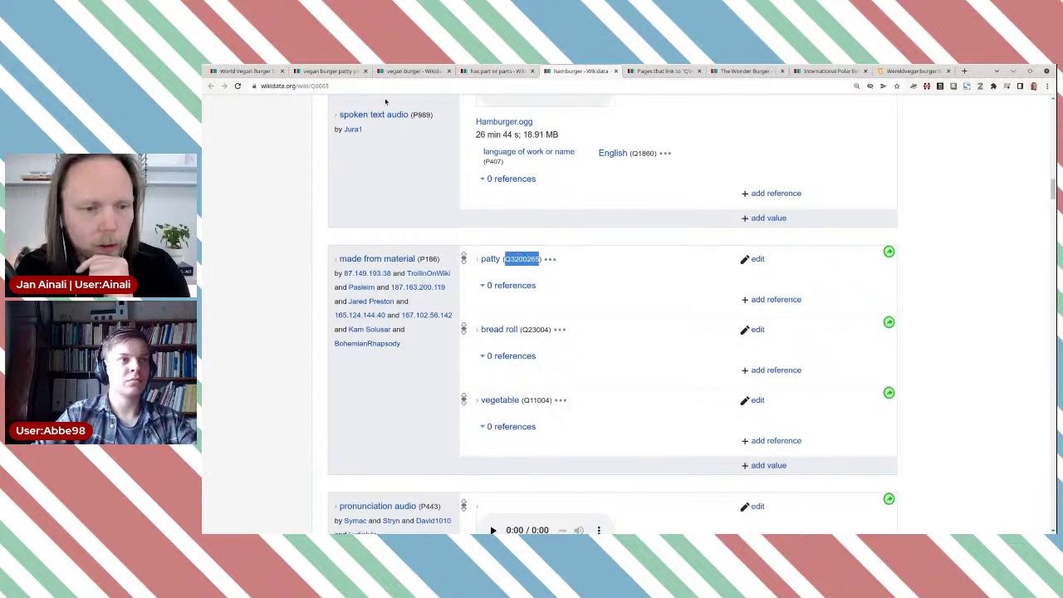
pyautogui.click(341, 76)
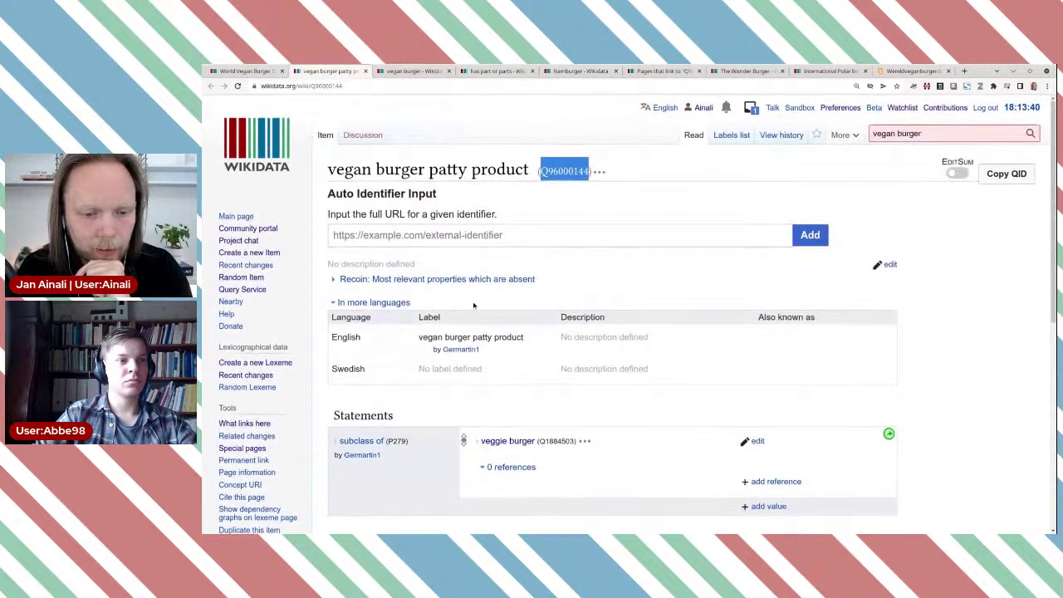
pyautogui.scroll(-1, 657, 349)
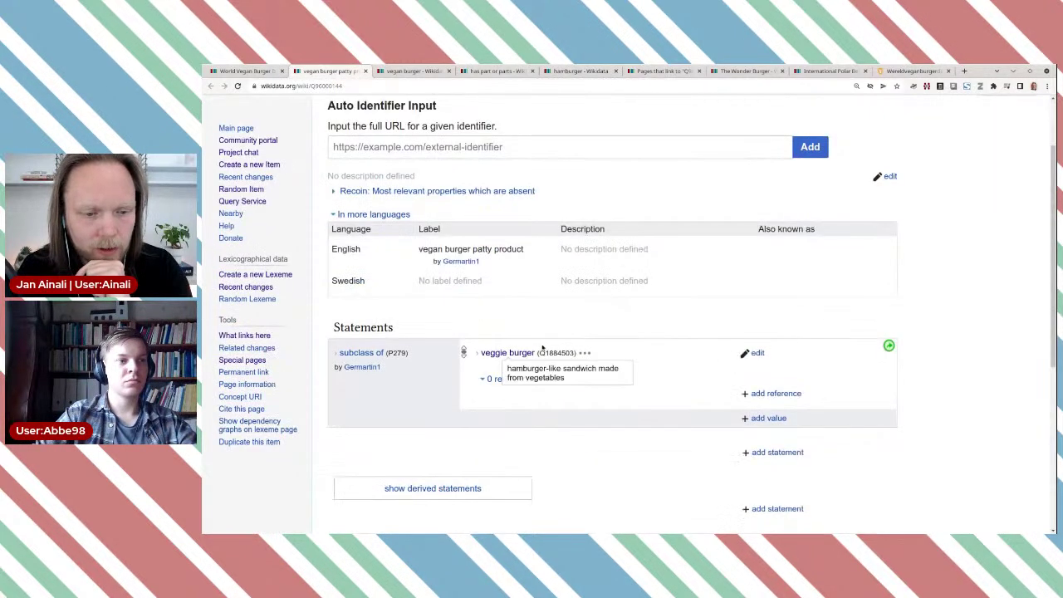
pyautogui.click(754, 353)
pyautogui.moveTo(590, 361); pyautogui.dragTo(421, 326)
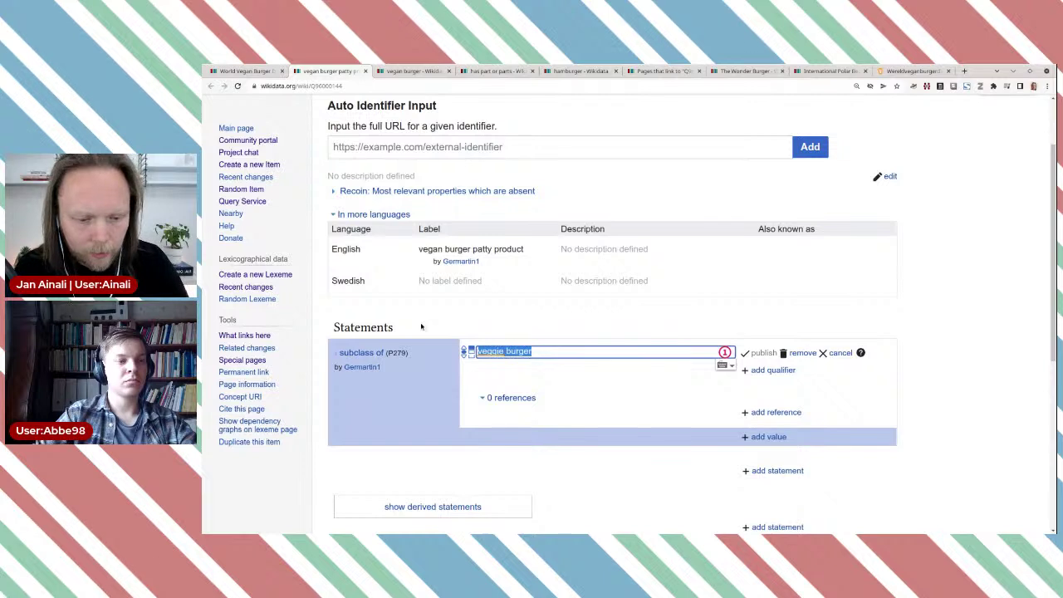
pyautogui.write('patty')
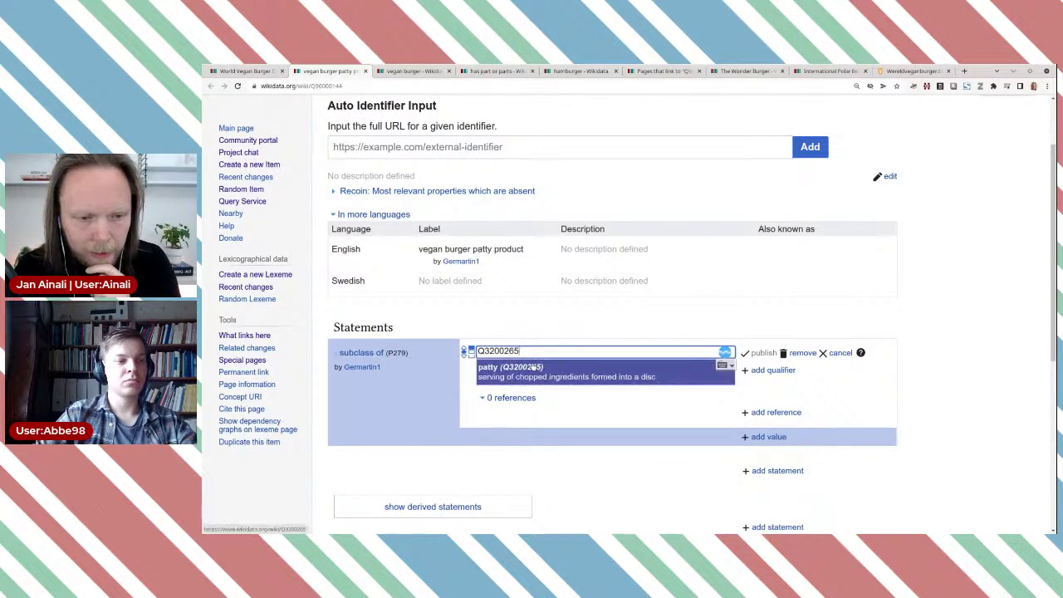
pyautogui.click(554, 370)
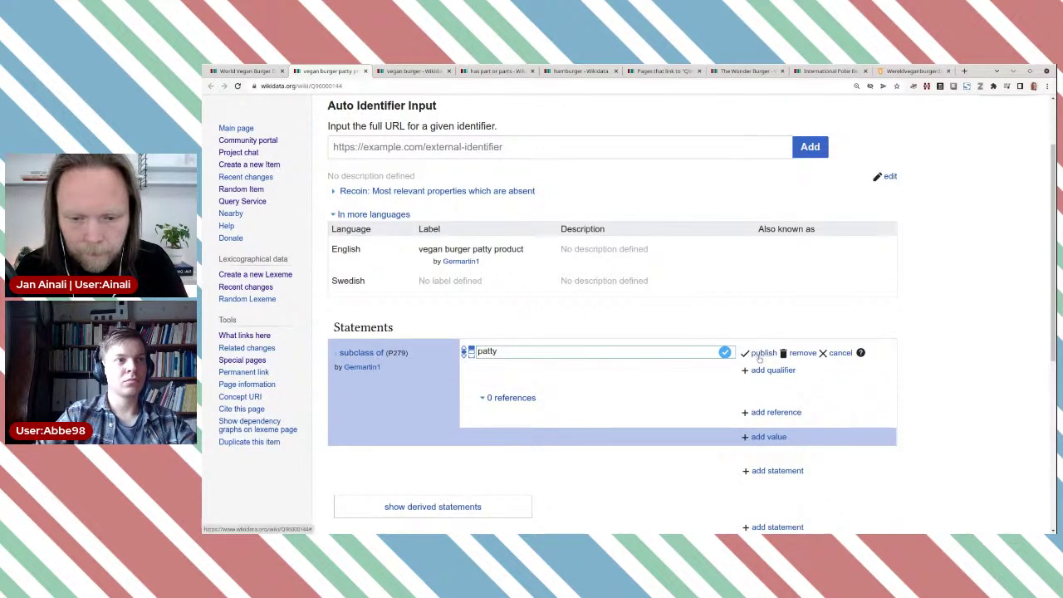
pyautogui.click(762, 353)
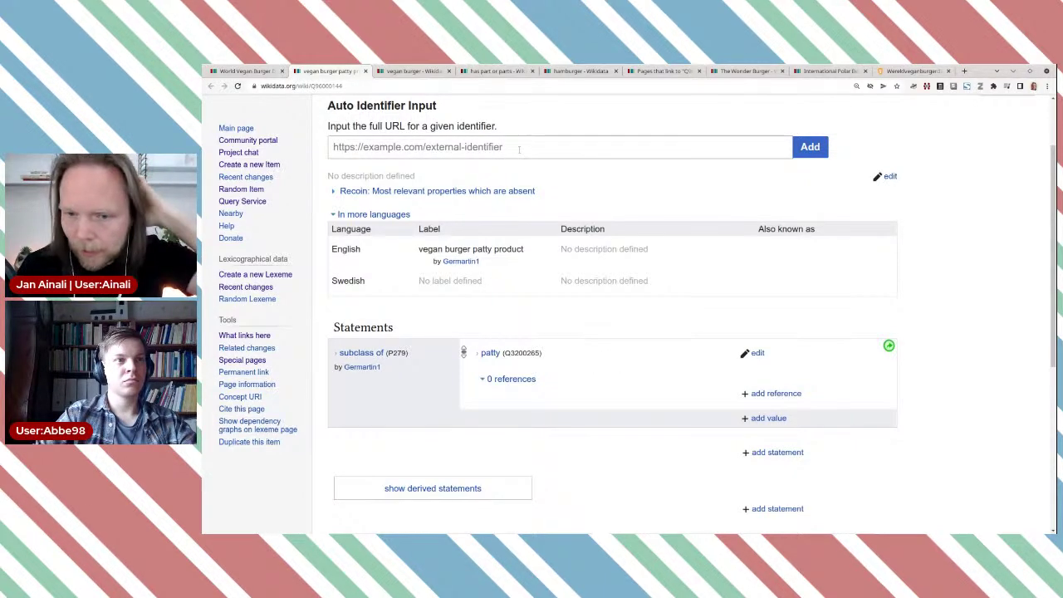
# From the hamburger item, search Wikidata for "veganism" and open the veganism item (Q181138).
pyautogui.click(571, 74)
pyautogui.scroll(5, 623, 197)
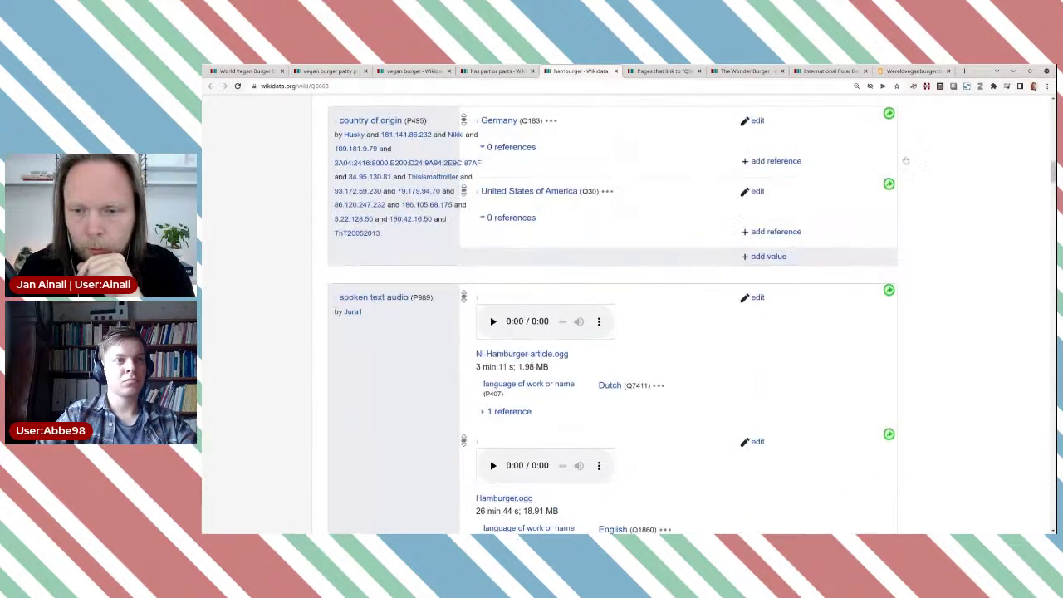
pyautogui.moveTo(1053, 172); pyautogui.dragTo(1054, 102)
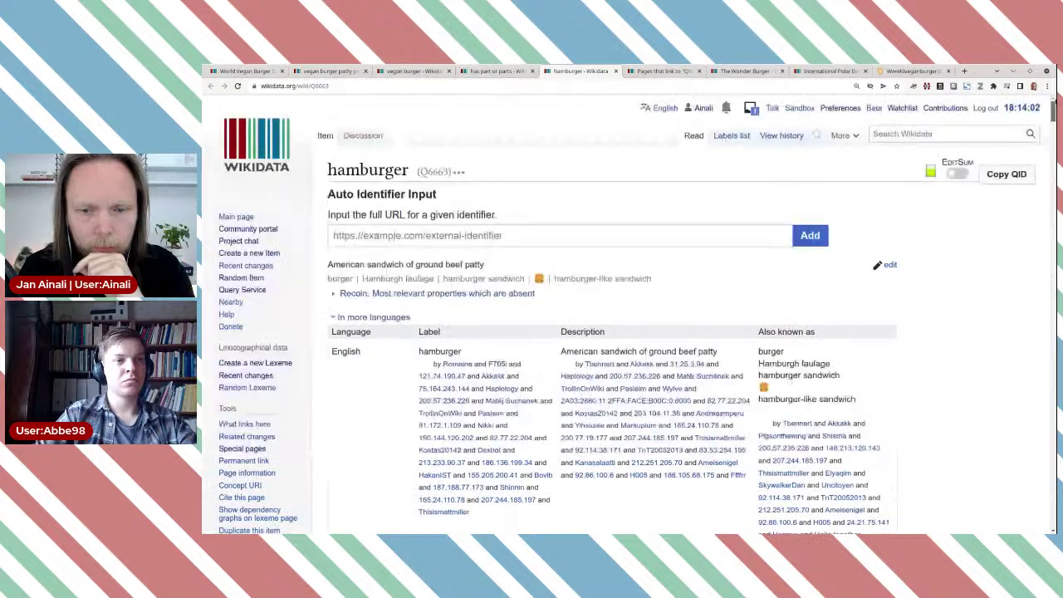
pyautogui.click(928, 134)
pyautogui.write('veg')
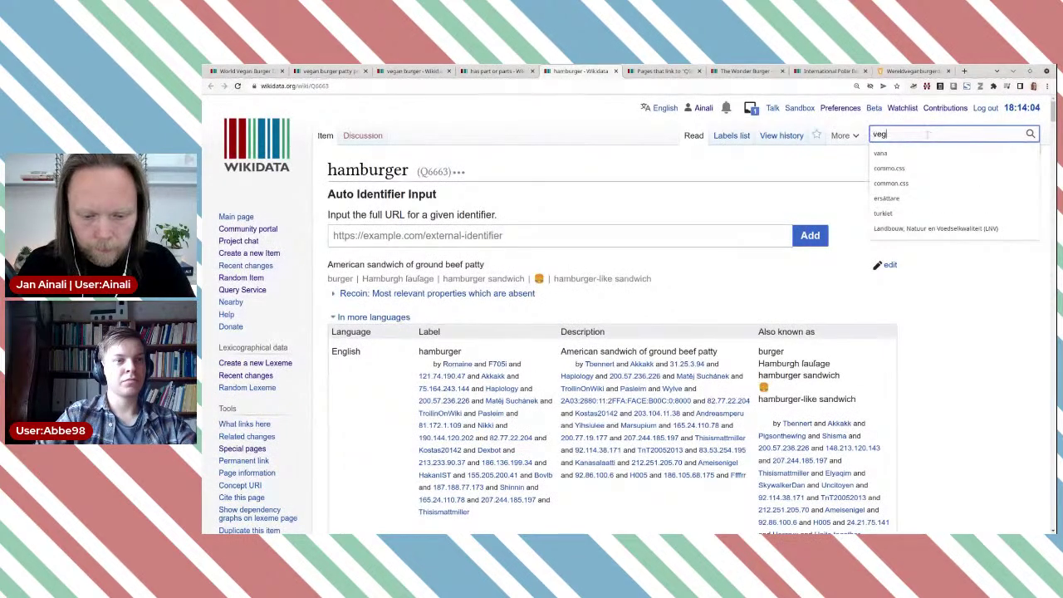
pyautogui.write('anis')
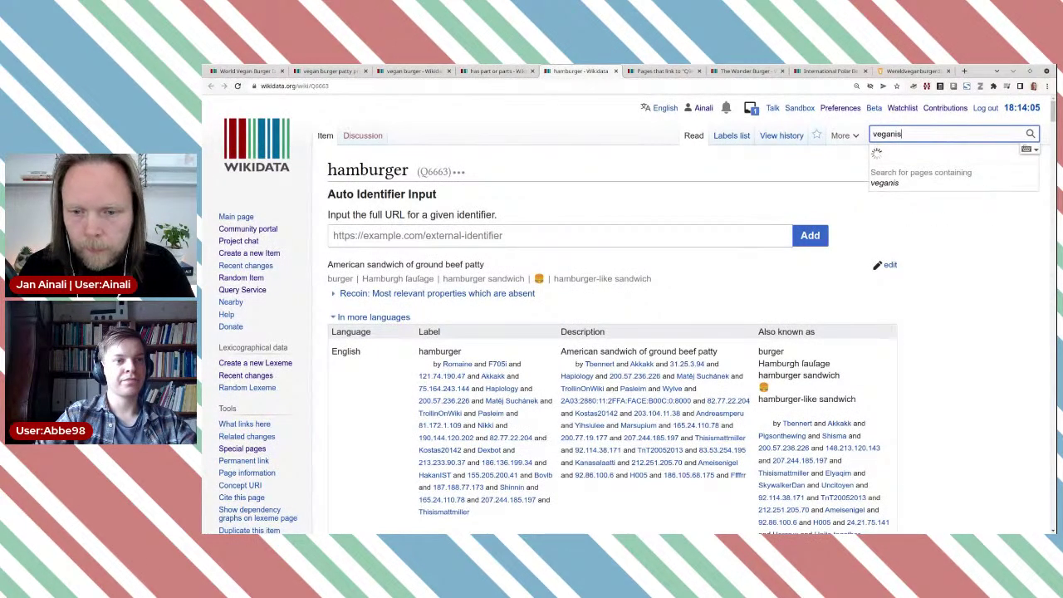
pyautogui.write('m')
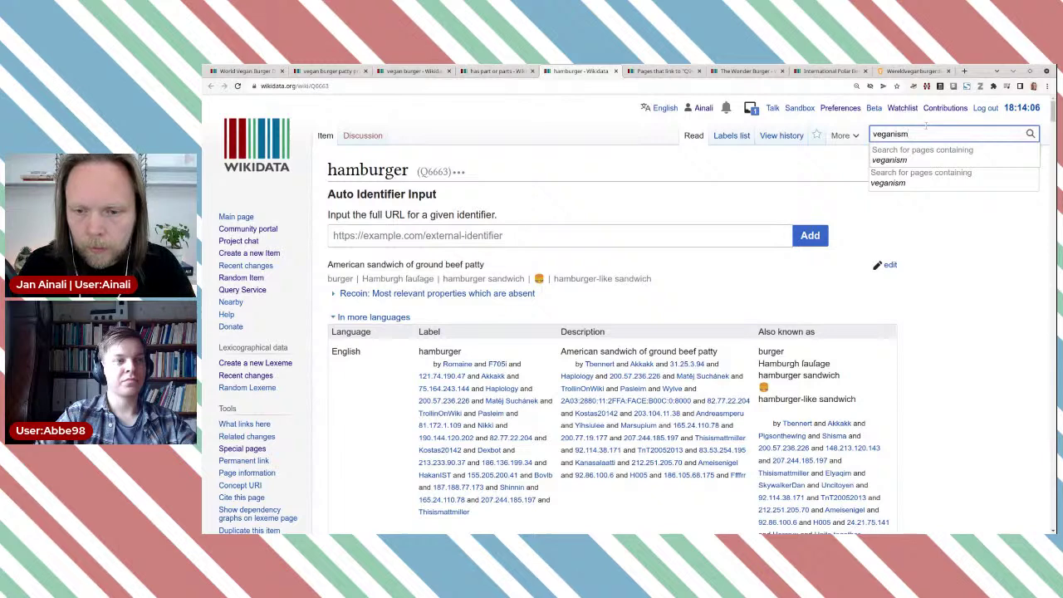
pyautogui.press('BackSpace')
pyautogui.press('BackSpace')
pyautogui.press('BackSpace')
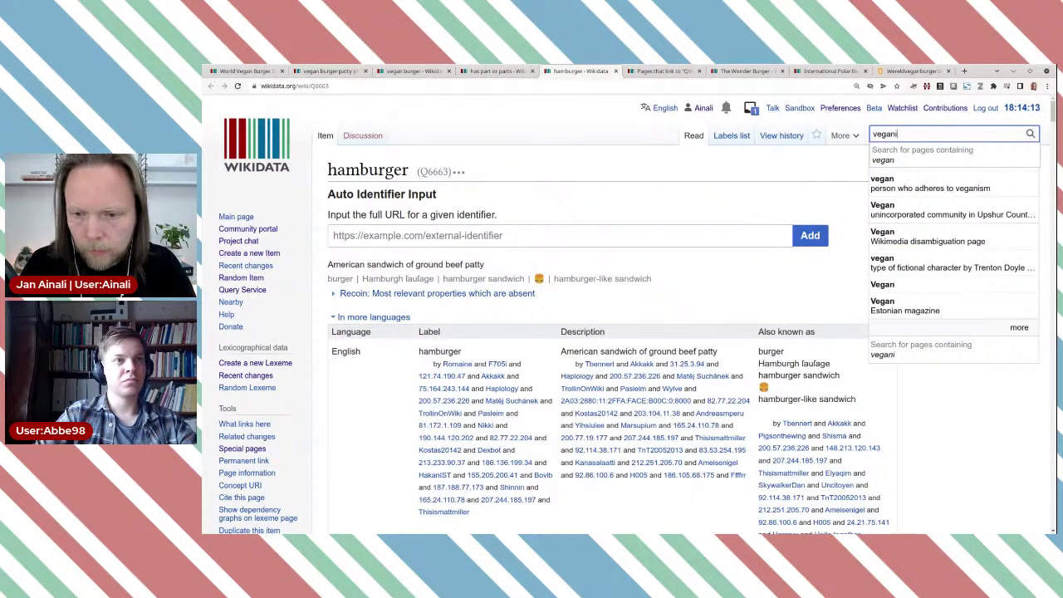
pyautogui.click(913, 168)
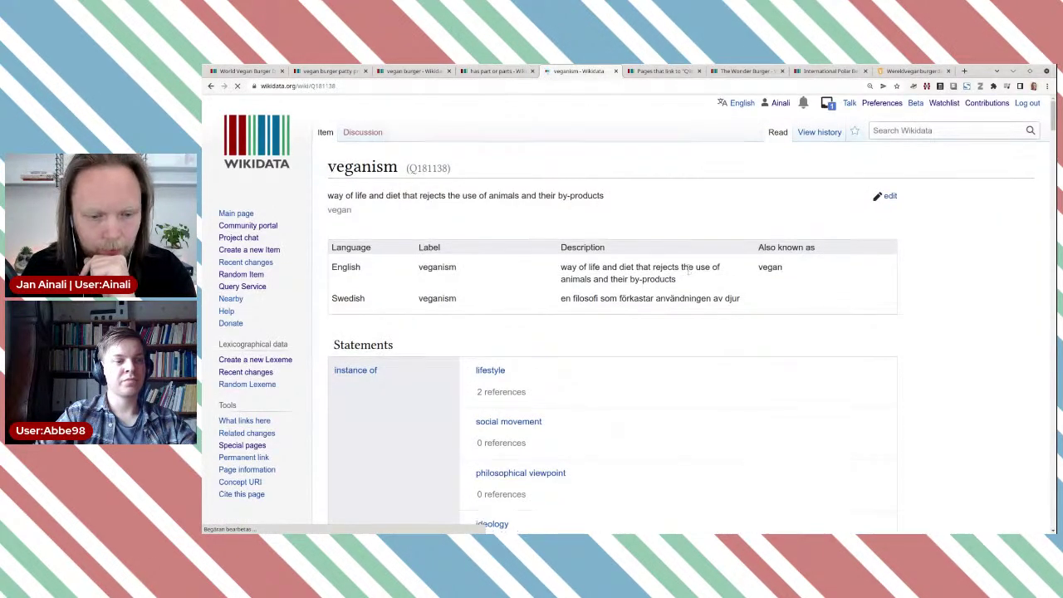
# Examine the veganism item's statements for a way to describe something as vegan.
pyautogui.scroll(-3, 689, 274)
pyautogui.scroll(-8, 688, 270)
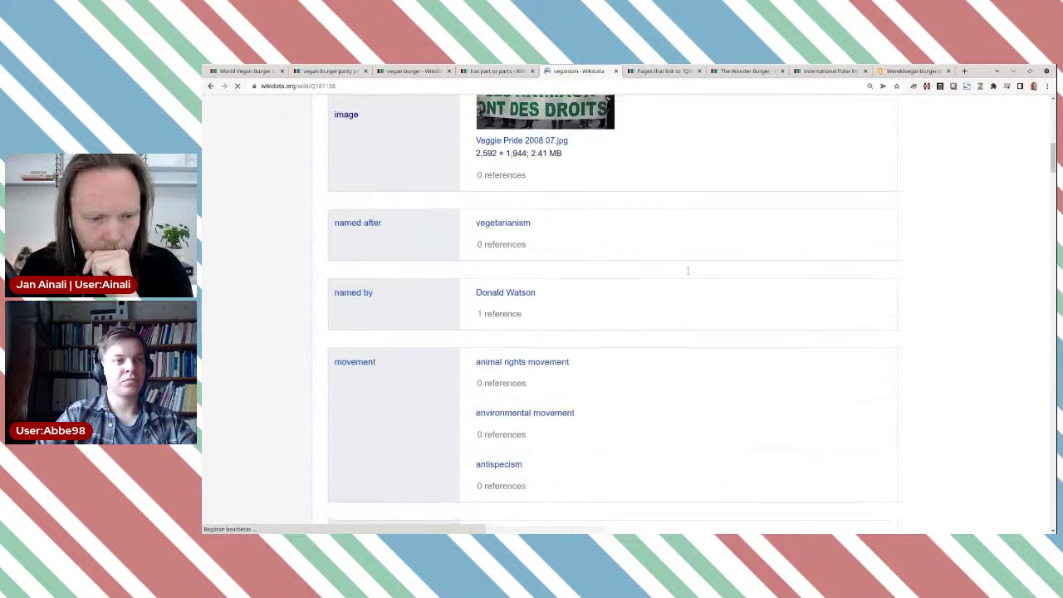
pyautogui.scroll(-5, 688, 270)
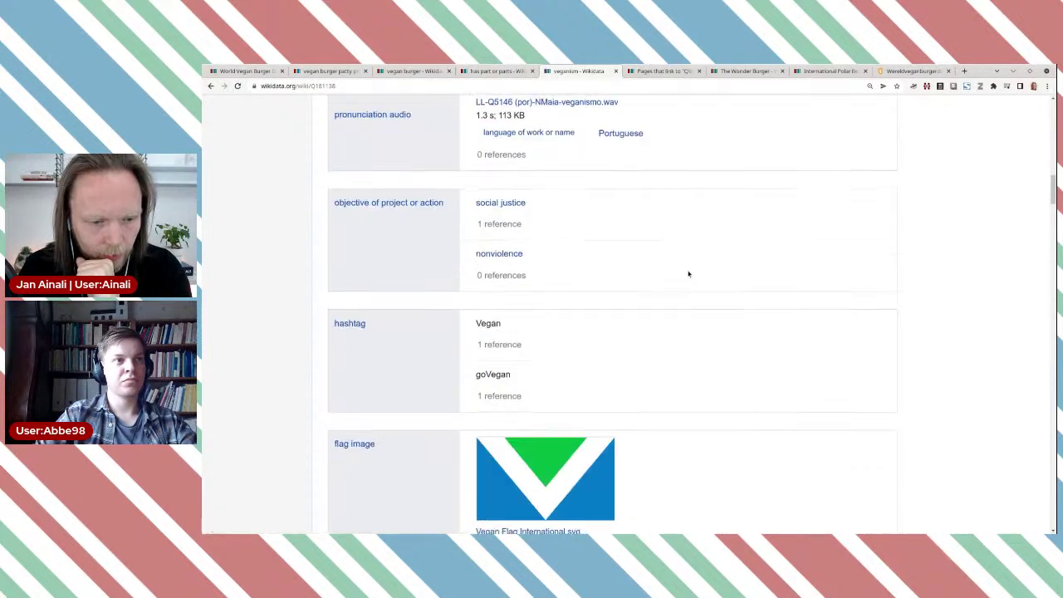
pyautogui.scroll(-5, 687, 273)
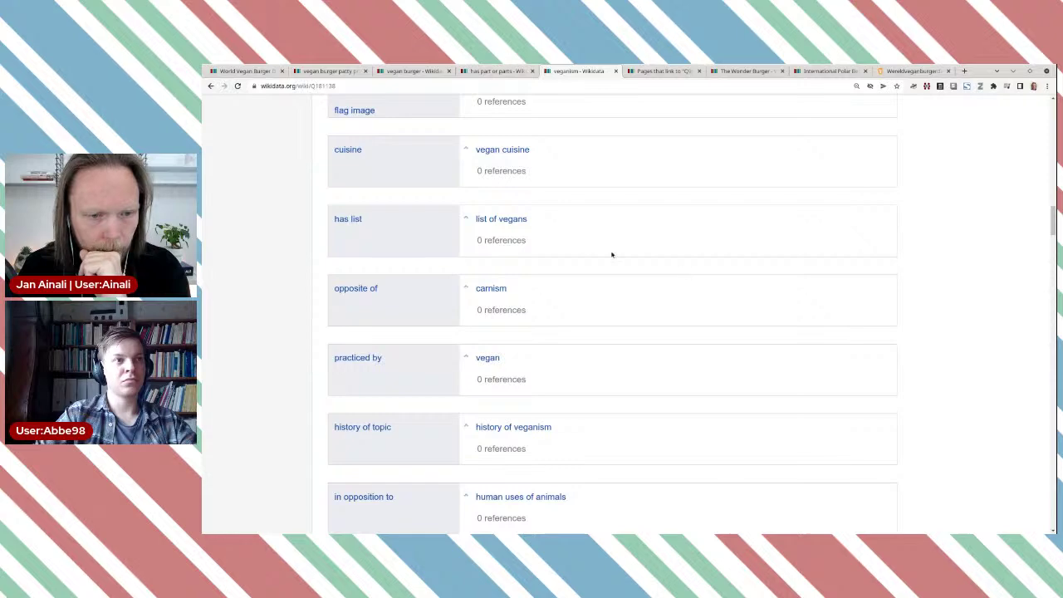
pyautogui.scroll(-3, 683, 289)
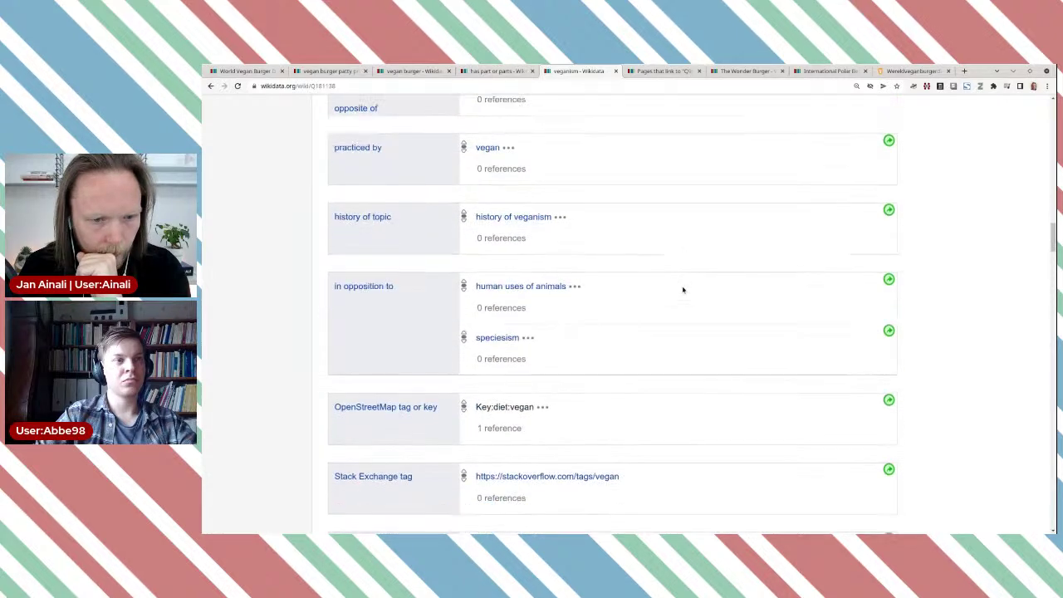
pyautogui.scroll(-5, 683, 289)
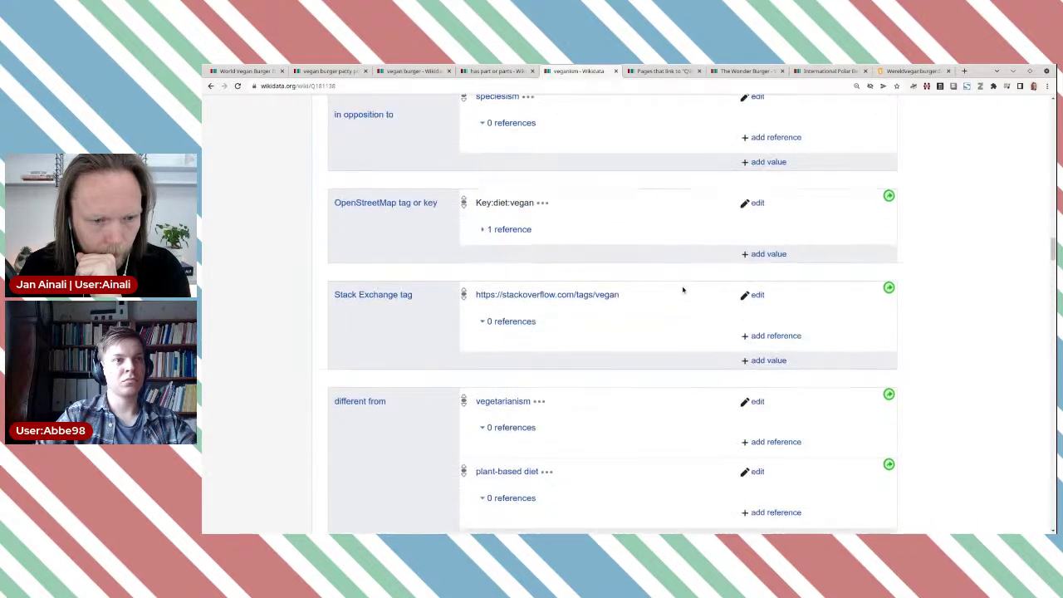
pyautogui.scroll(-5, 682, 289)
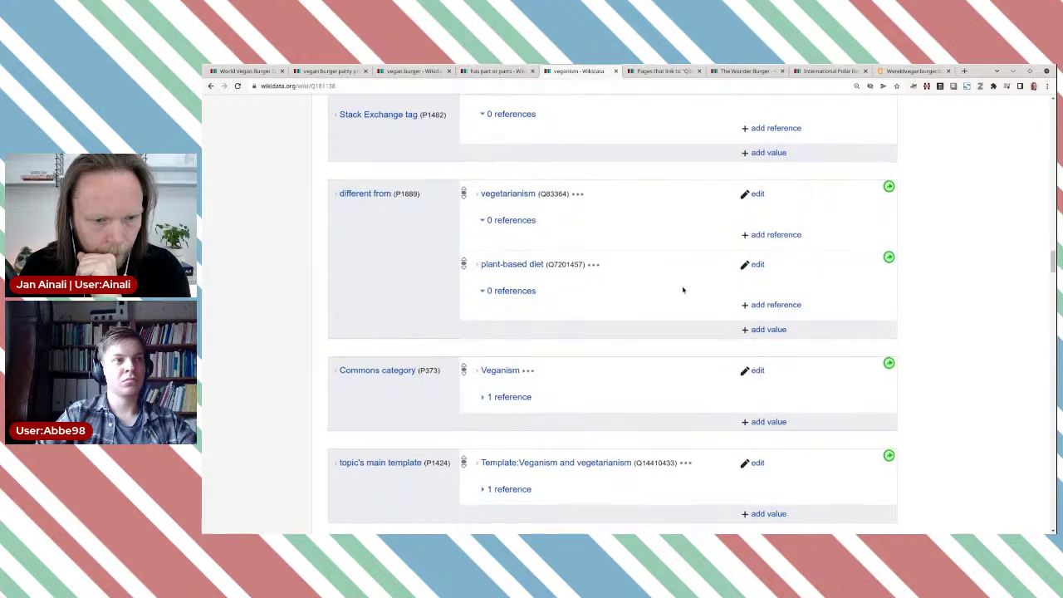
pyautogui.scroll(-3, 682, 289)
pyautogui.scroll(4, 682, 288)
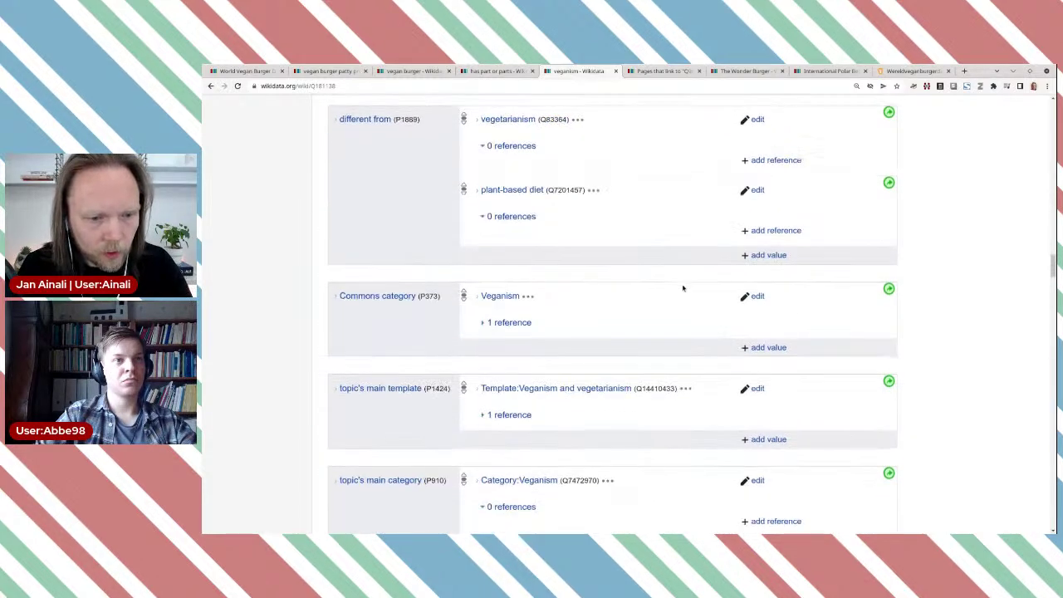
pyautogui.scroll(2, 683, 288)
pyautogui.scroll(4, 682, 288)
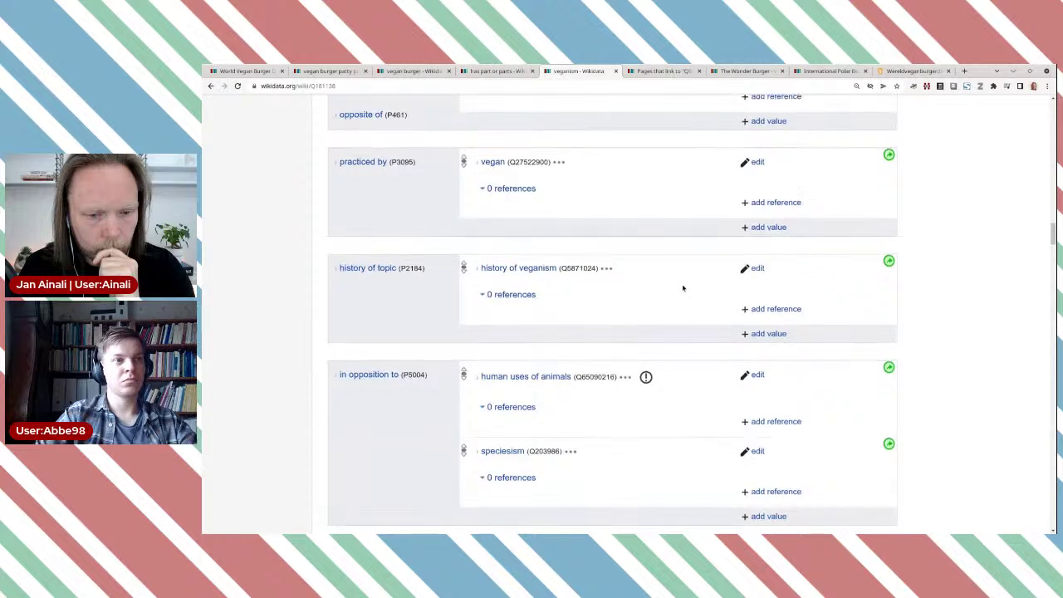
pyautogui.scroll(2, 682, 288)
pyautogui.scroll(6, 683, 289)
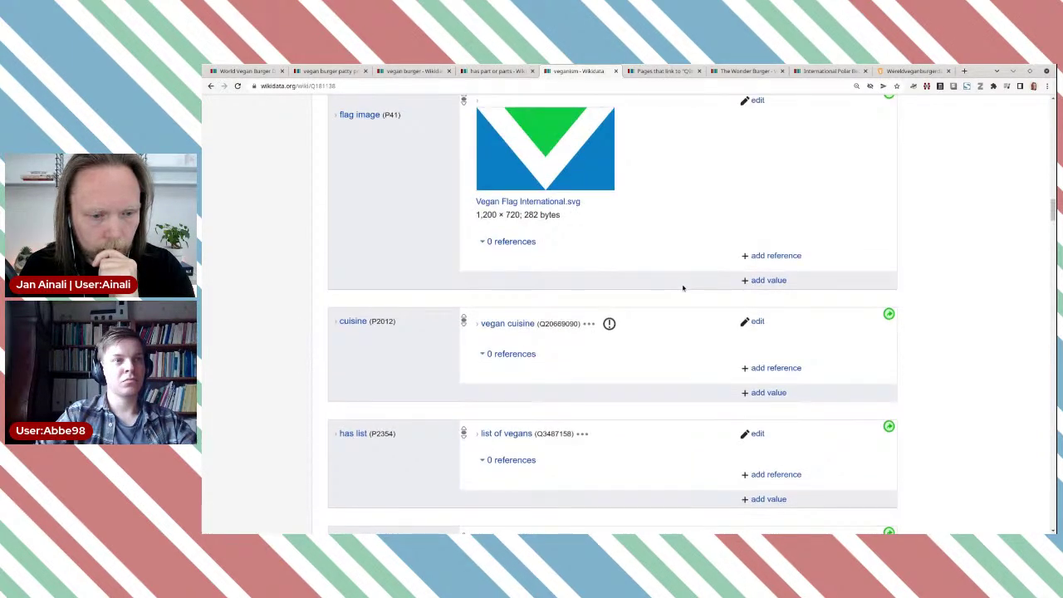
pyautogui.scroll(12, 682, 288)
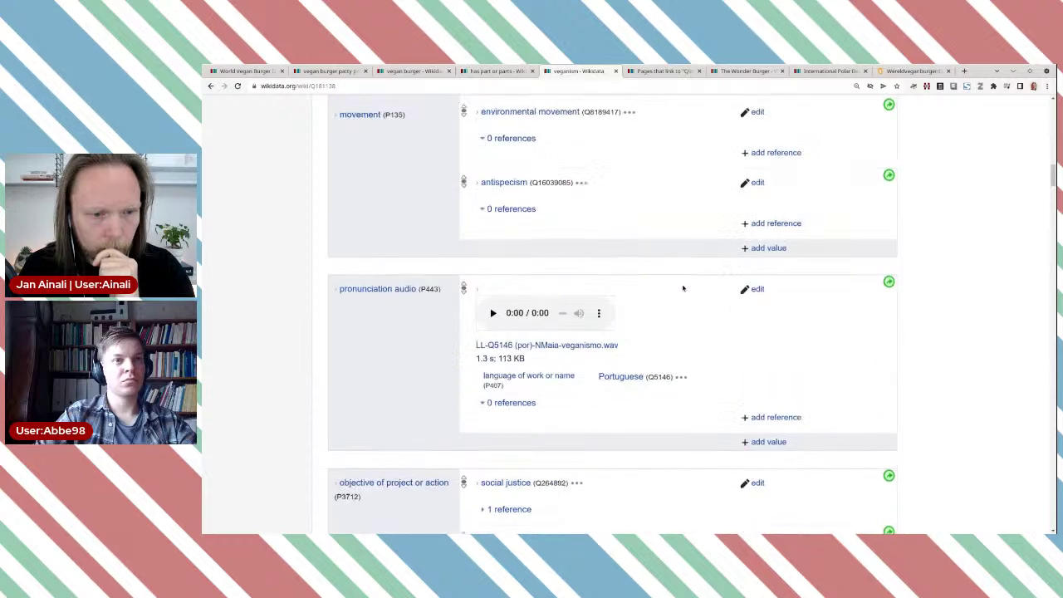
pyautogui.scroll(9, 682, 289)
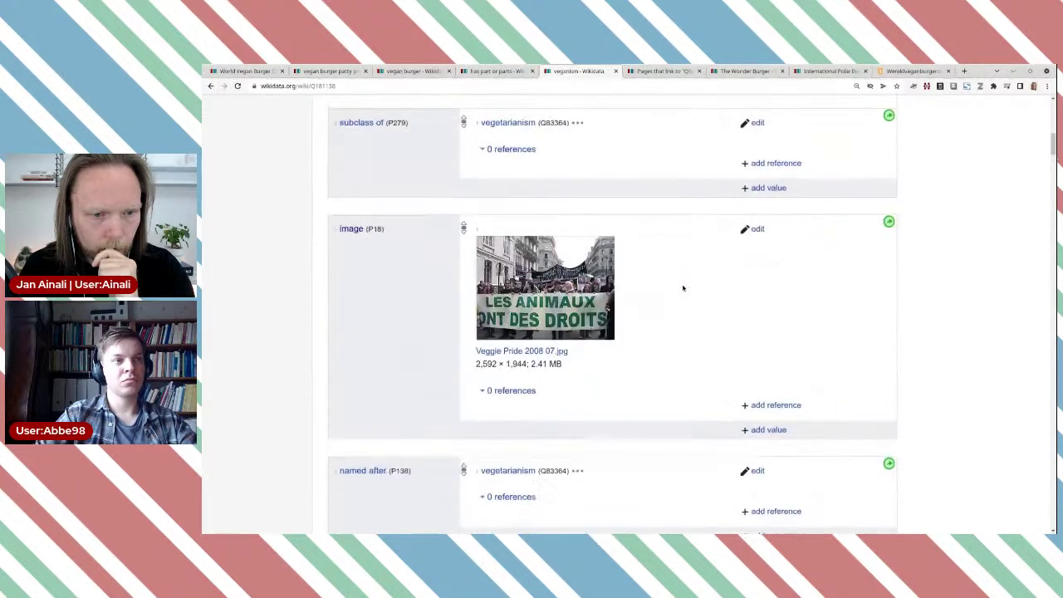
pyautogui.scroll(9, 682, 288)
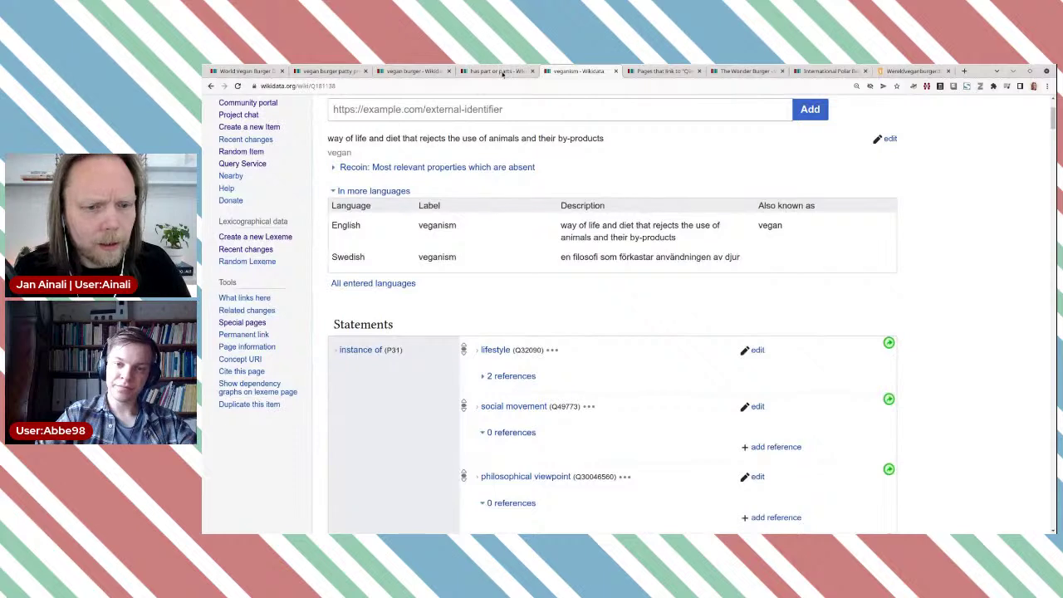
# Examine the has part or parts property (P527), including its usage instructions, examples, and inverse, complementary and related properties.
pyautogui.click(499, 72)
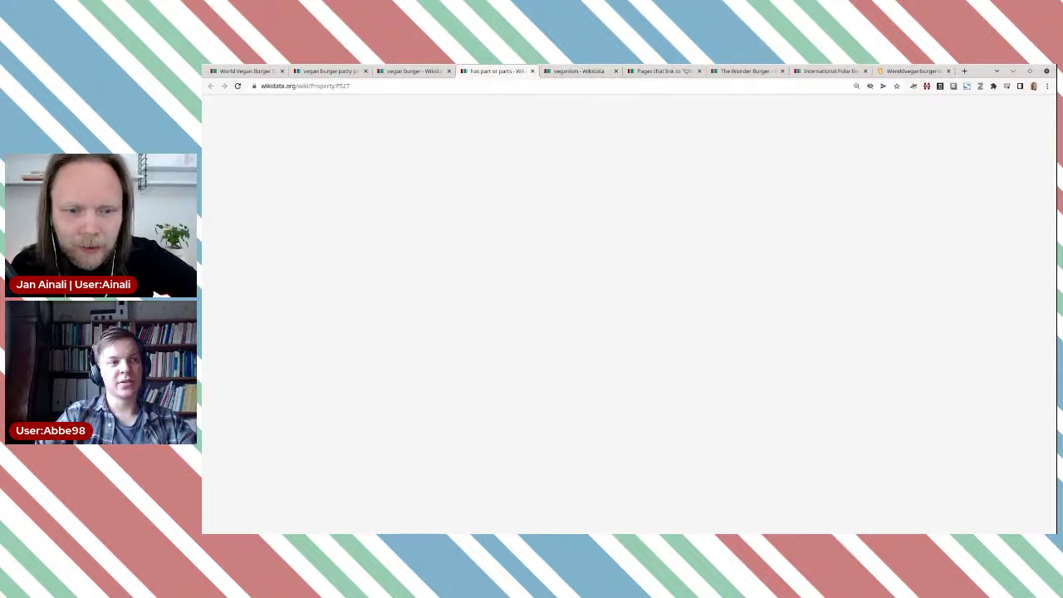
pyautogui.scroll(-10, 639, 322)
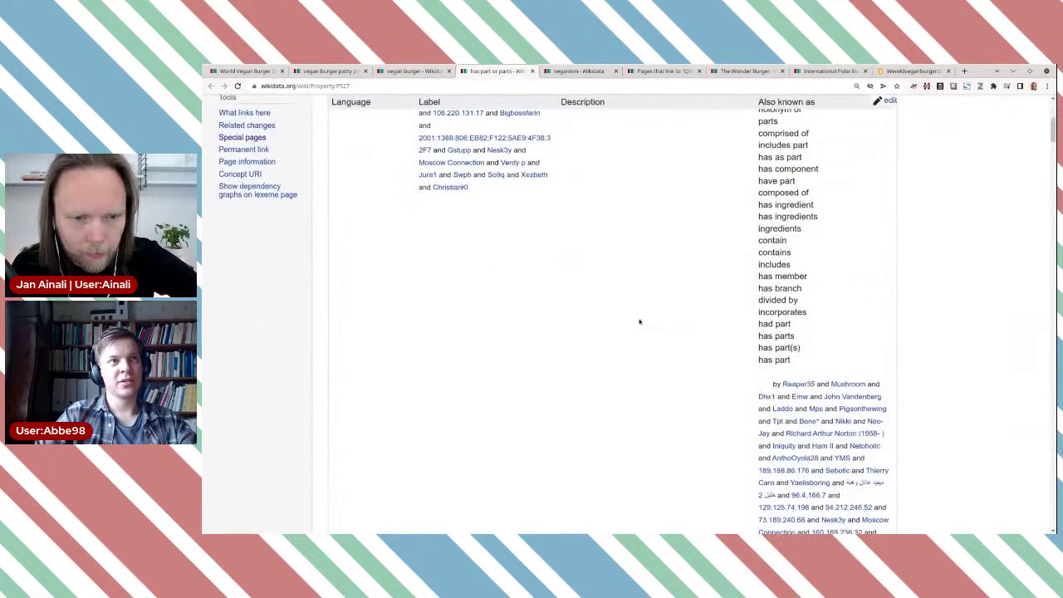
pyautogui.scroll(-5, 641, 324)
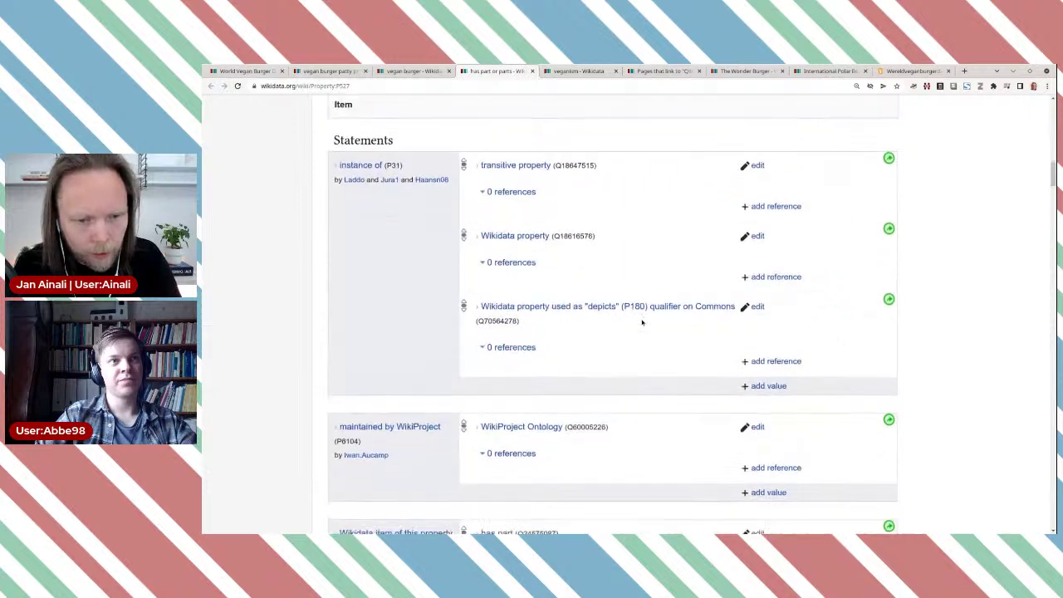
pyautogui.scroll(-5, 641, 322)
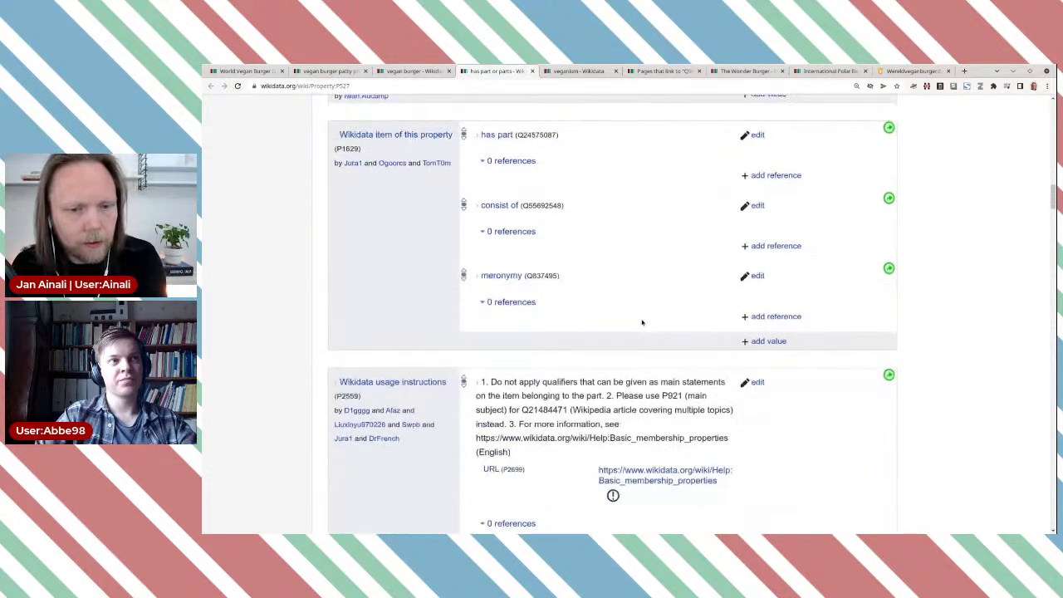
pyautogui.scroll(-9, 641, 322)
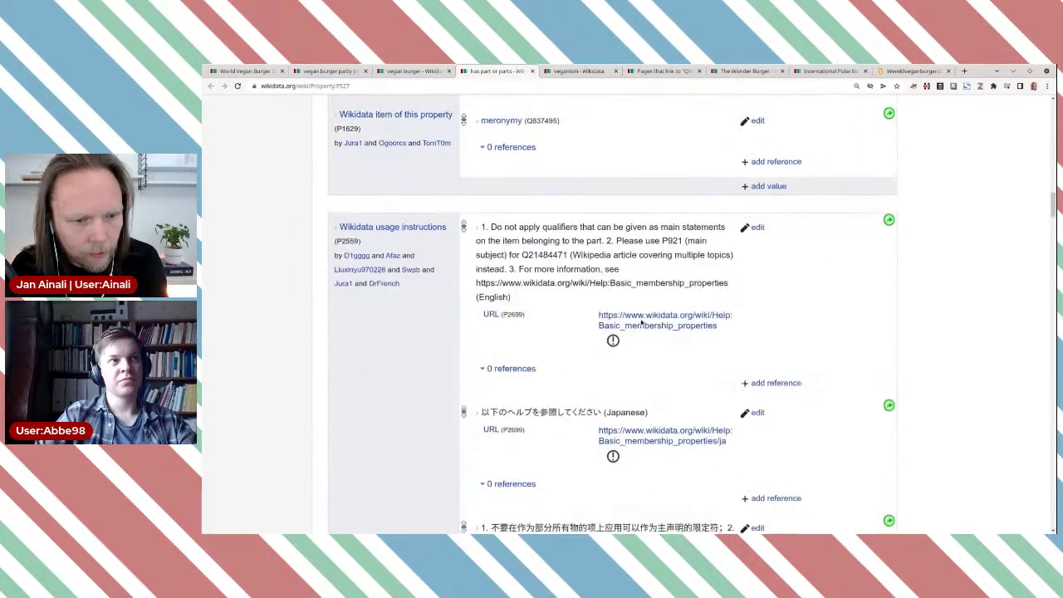
pyautogui.scroll(-8, 640, 322)
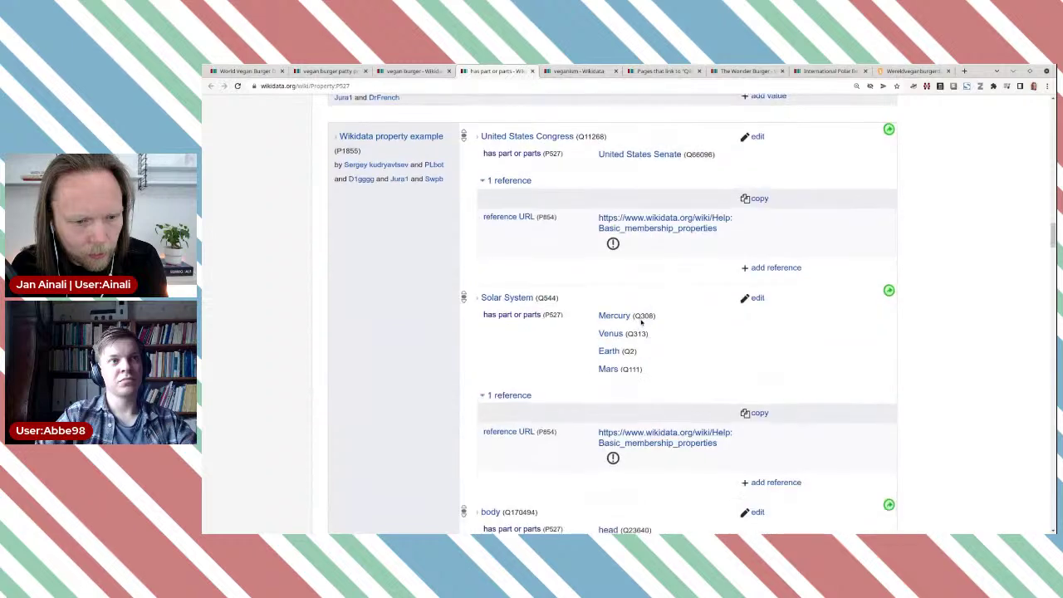
pyautogui.scroll(-10, 641, 322)
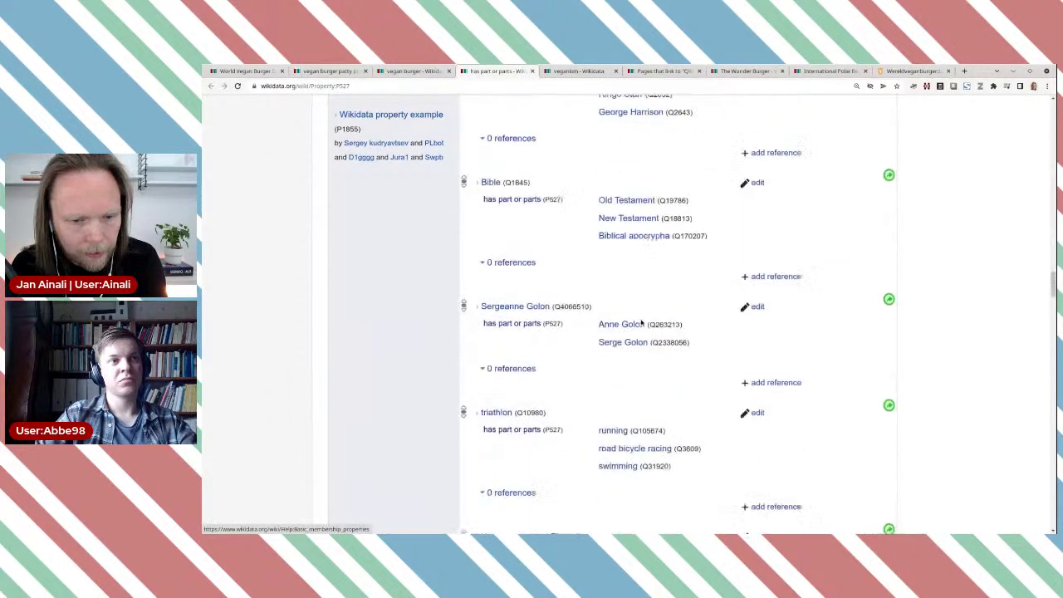
pyautogui.scroll(-10, 640, 320)
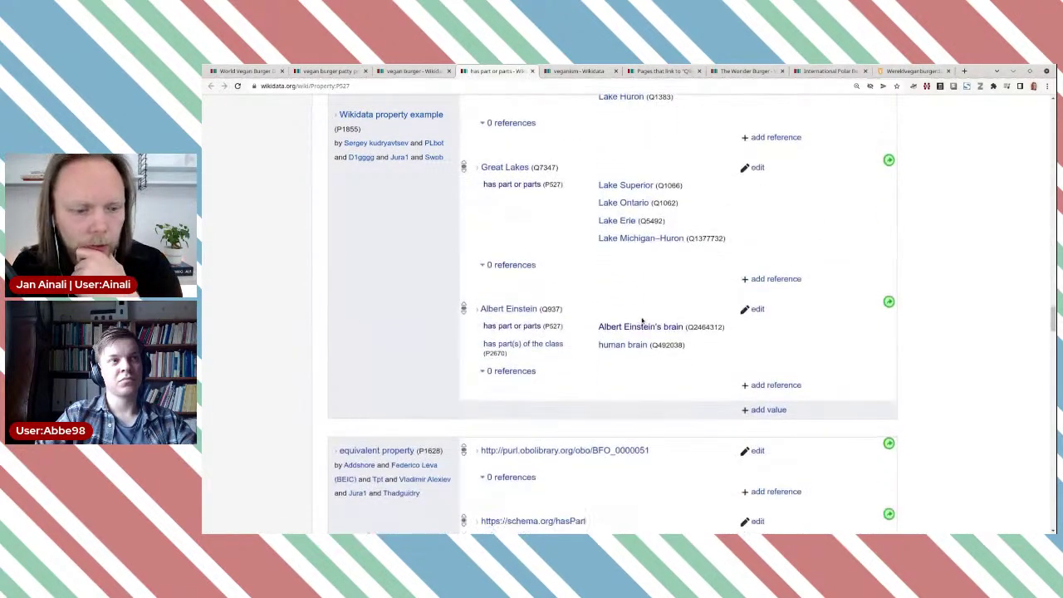
pyautogui.scroll(-10, 641, 321)
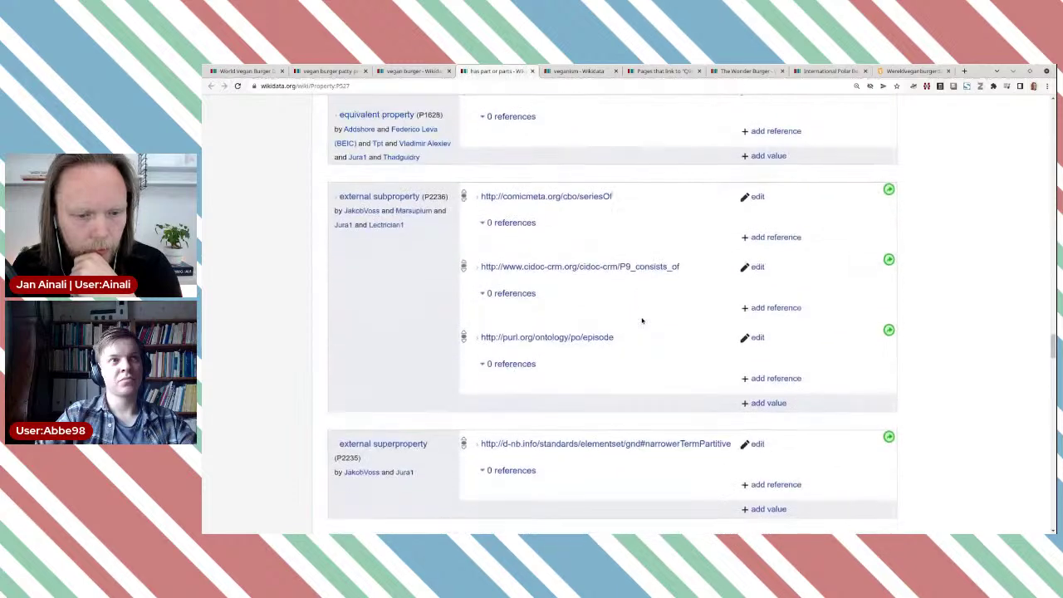
pyautogui.scroll(2, 641, 320)
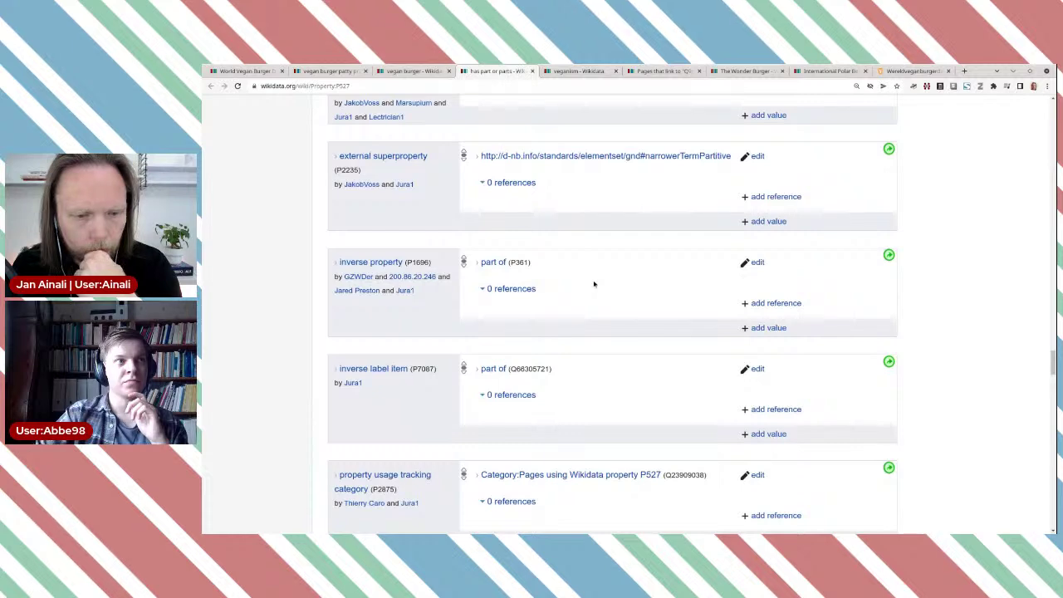
pyautogui.scroll(-5, 593, 284)
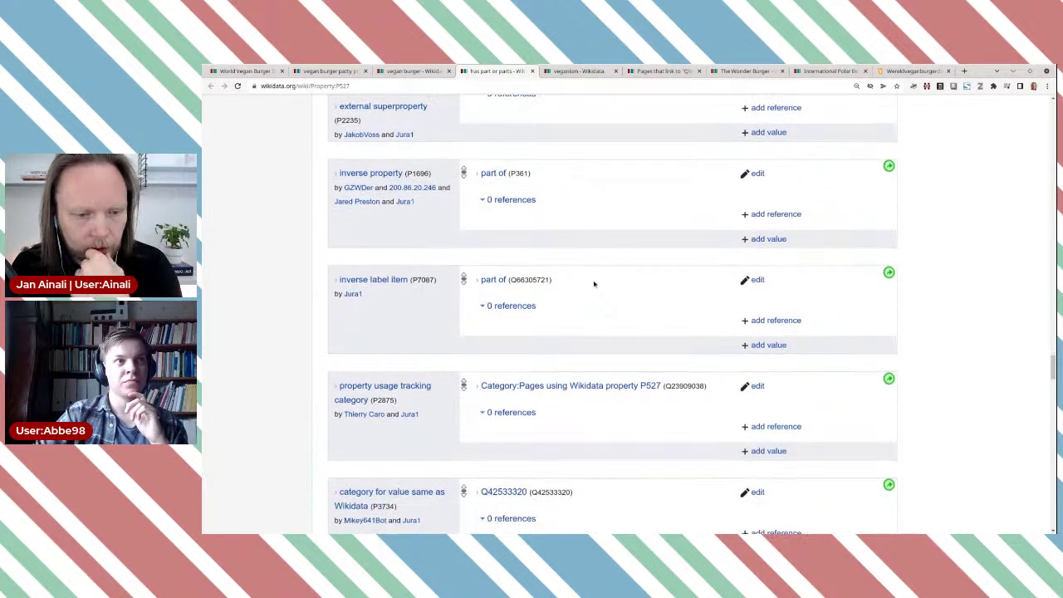
pyautogui.scroll(-3, 593, 284)
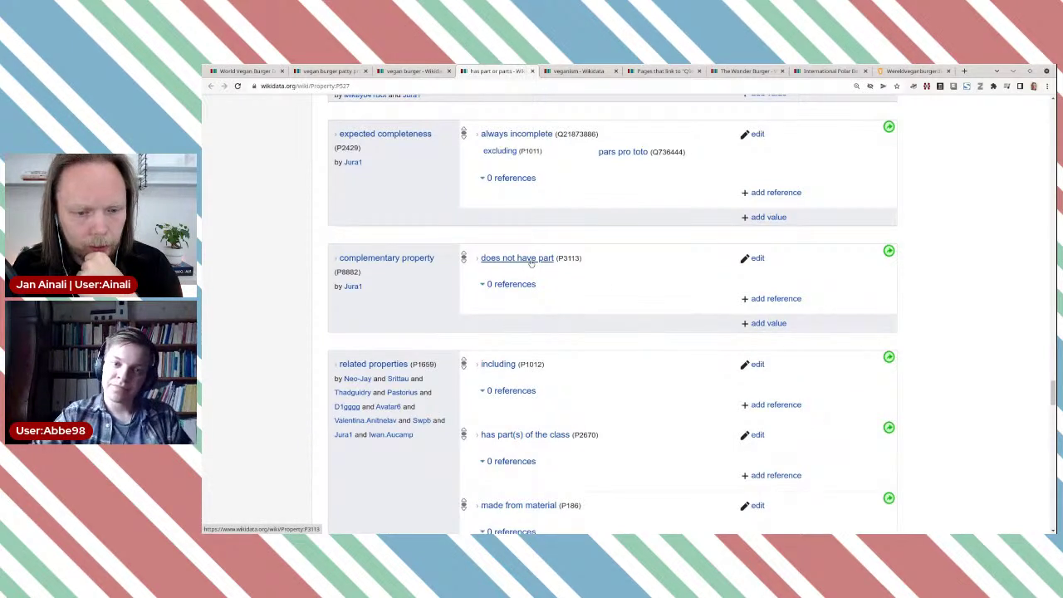
# Open the complementary property does not have part, check its description and examples, and copy its ID, P3113.
pyautogui.click(531, 261)
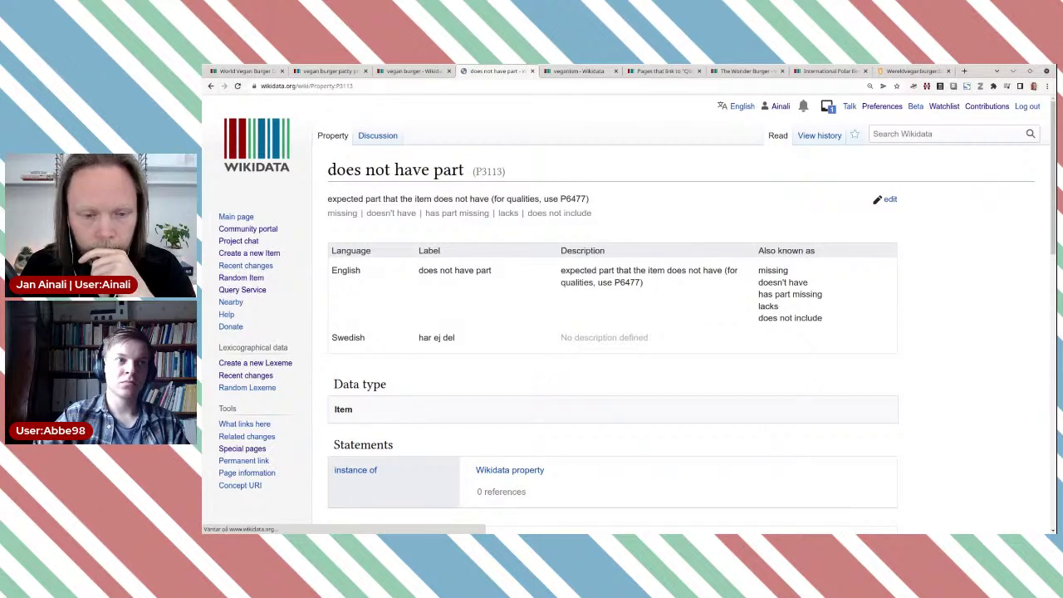
pyautogui.scroll(-2, 625, 288)
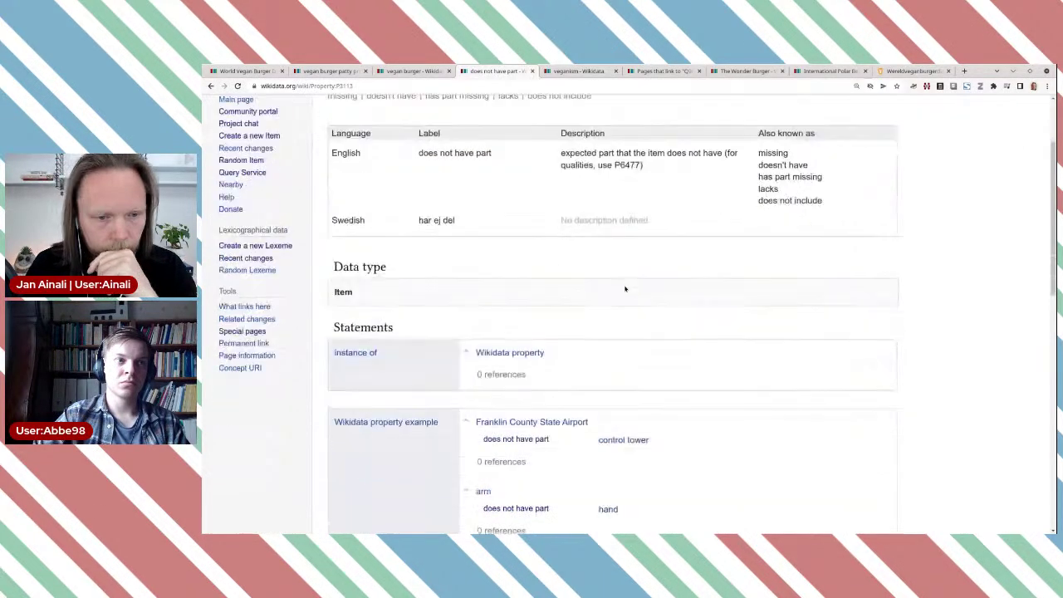
pyautogui.scroll(-1, 625, 288)
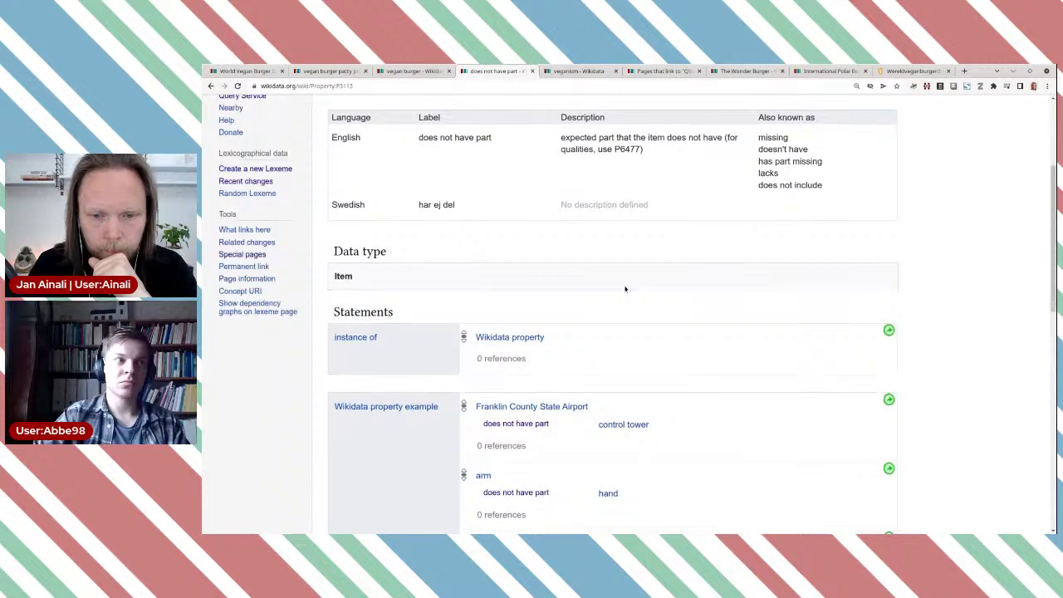
pyautogui.scroll(-2, 626, 288)
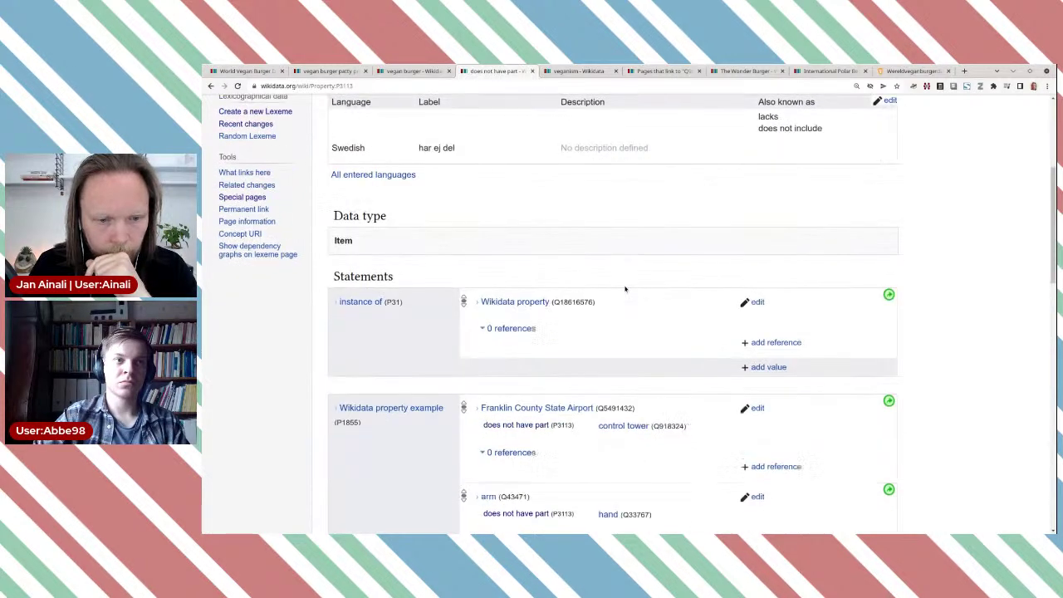
pyautogui.scroll(5, 625, 288)
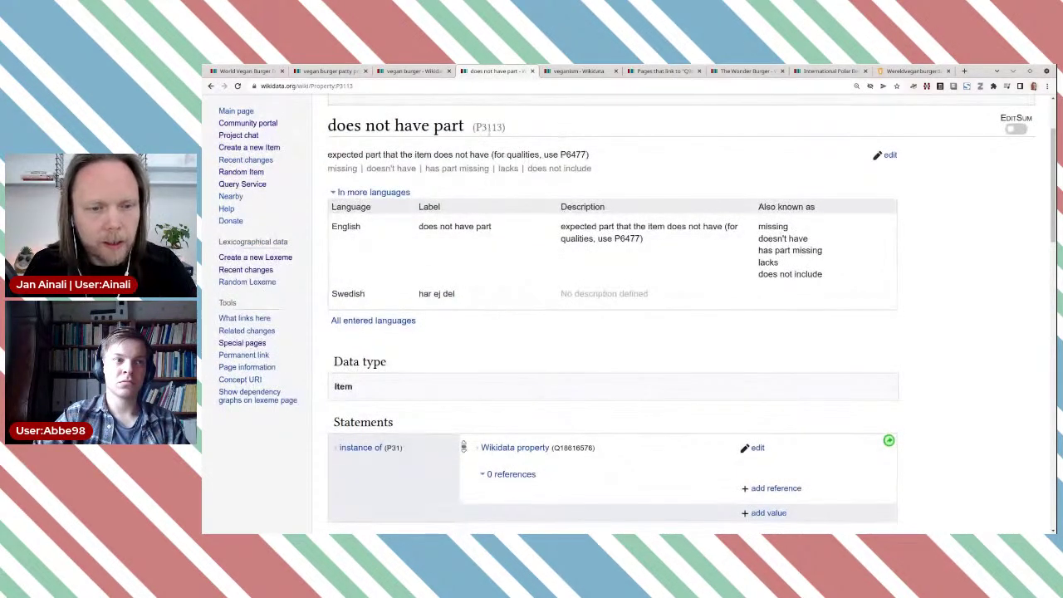
pyautogui.doubleClick(489, 126)
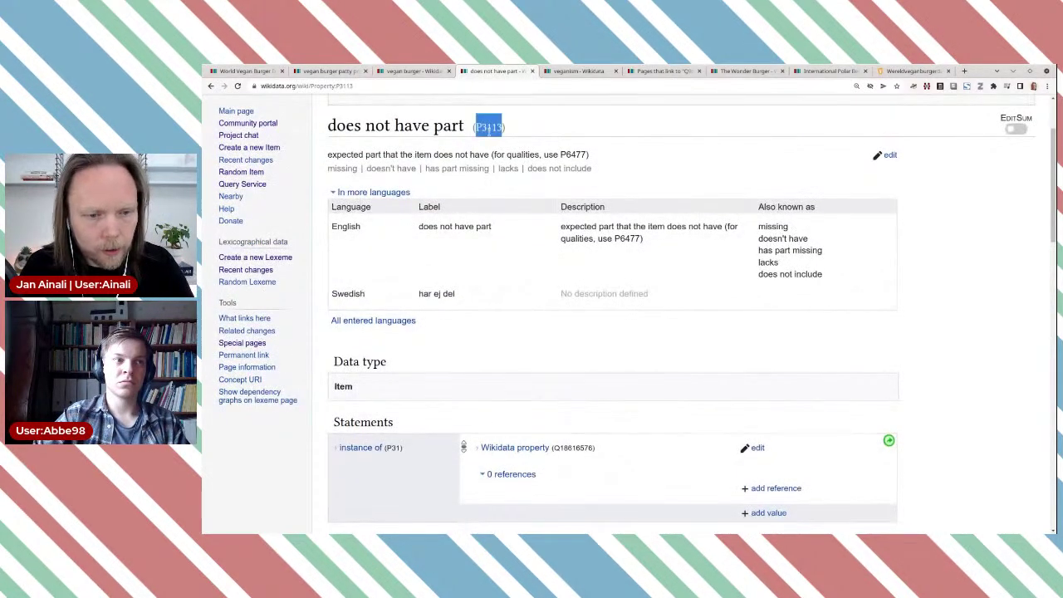
# Start a does not have part (P3113) statement on the vegan burger patty product item and look up "meat" as its value.
pyautogui.click(419, 72)
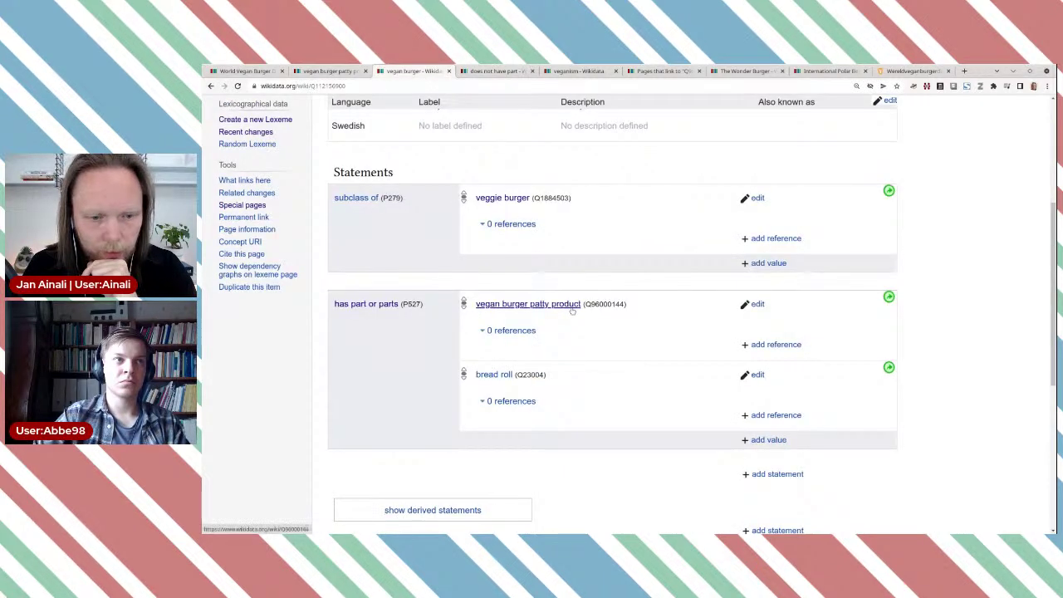
pyautogui.click(328, 72)
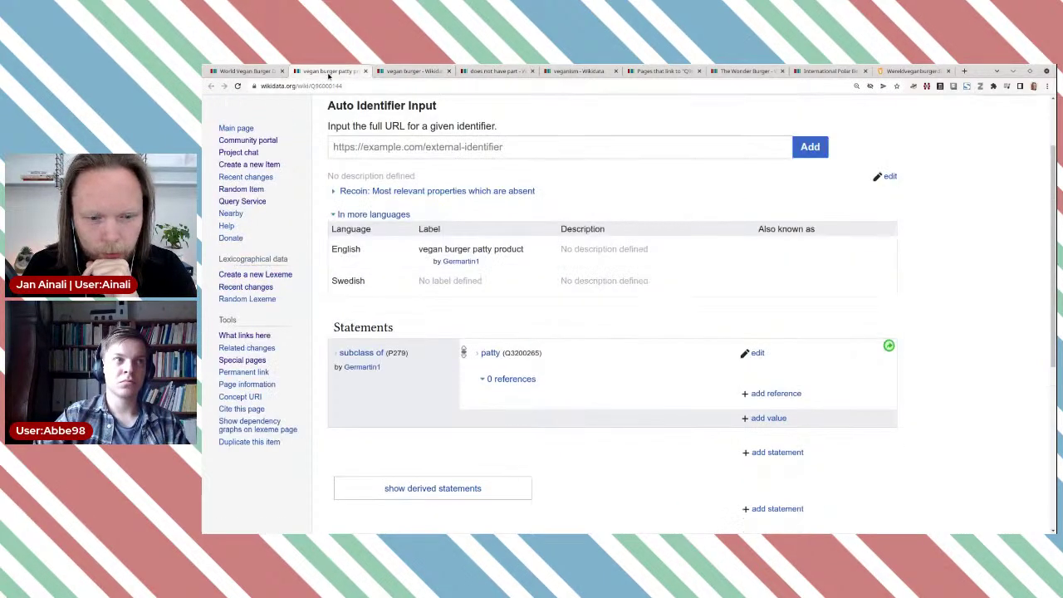
pyautogui.scroll(-2, 591, 341)
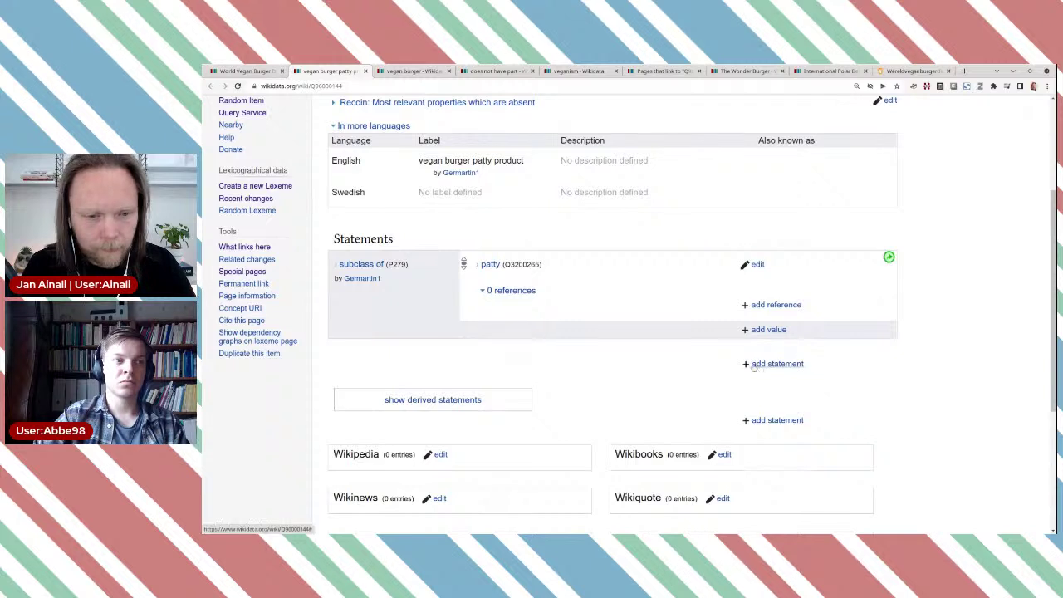
pyautogui.click(777, 363)
pyautogui.write('P3113')
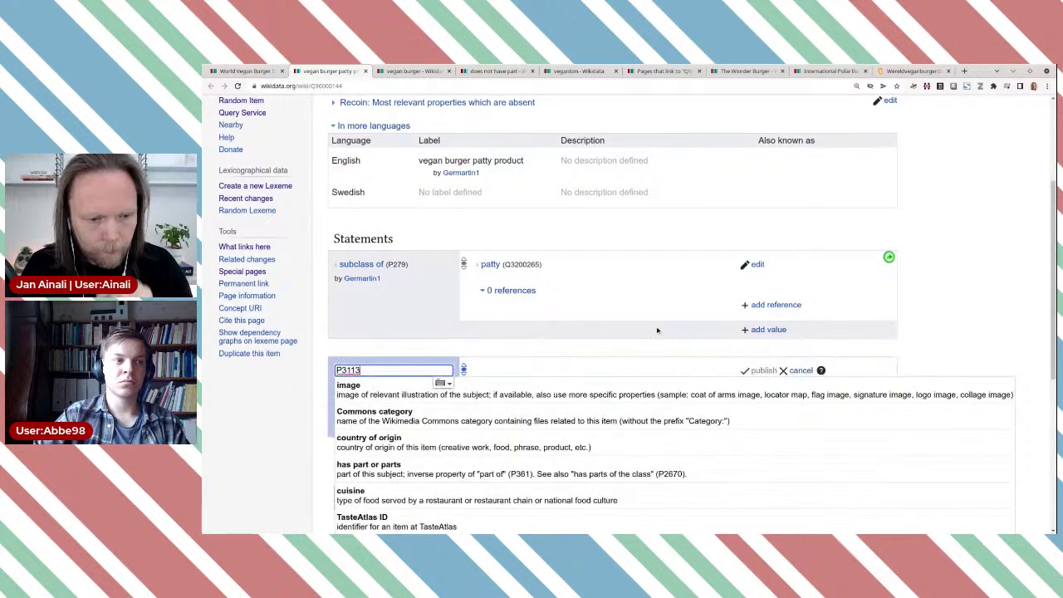
pyautogui.click(531, 386)
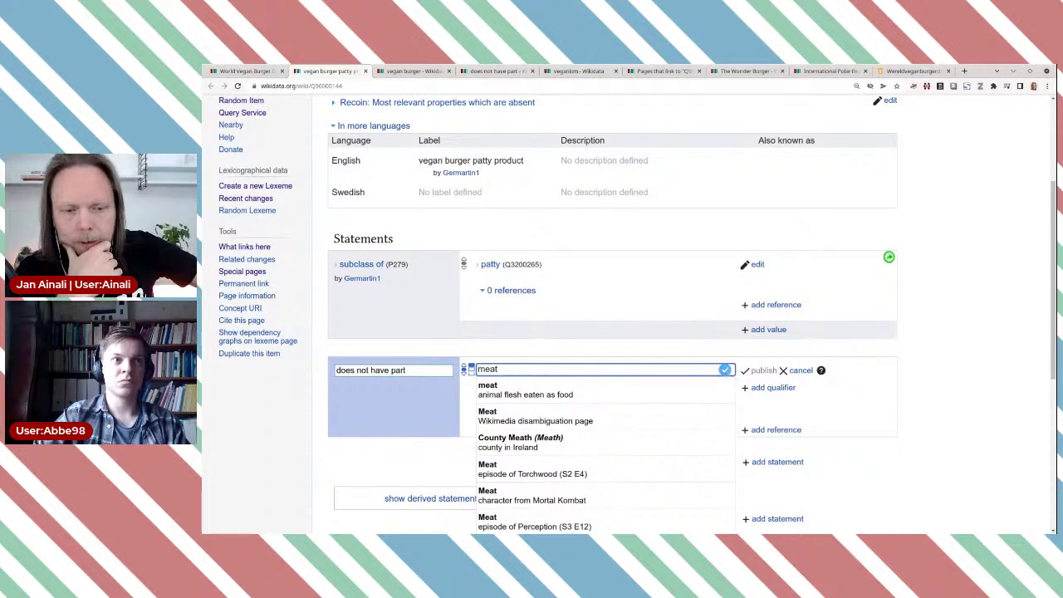
# Open the meat item (Q10990) separately and copy the animal product ID, Q629103, from its subclass of values.
pyautogui.middleClick(550, 394)
pyautogui.hotkey('ctrl', 'Tab')
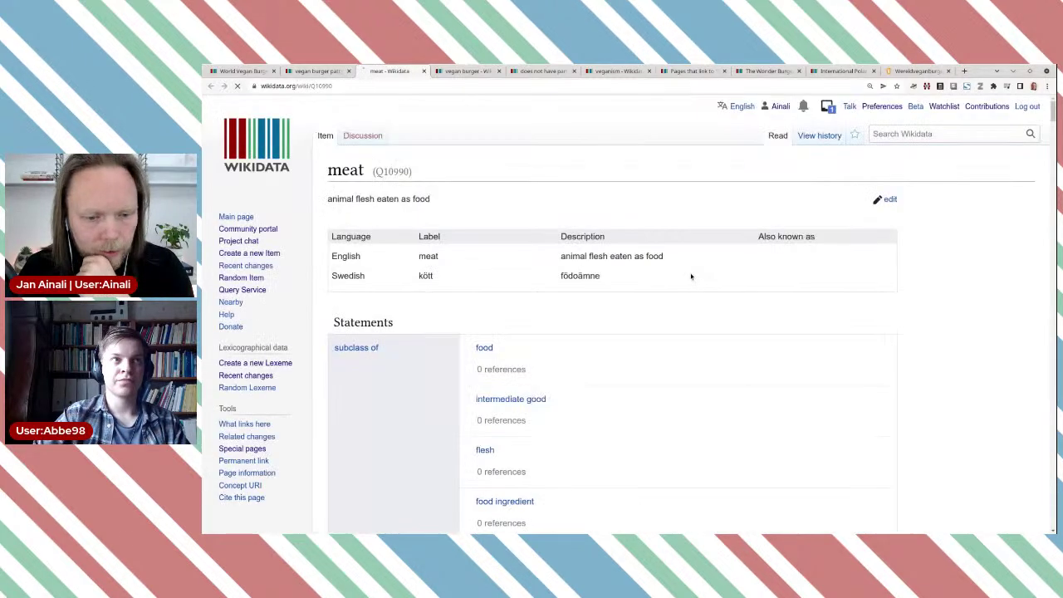
pyautogui.scroll(-2, 691, 276)
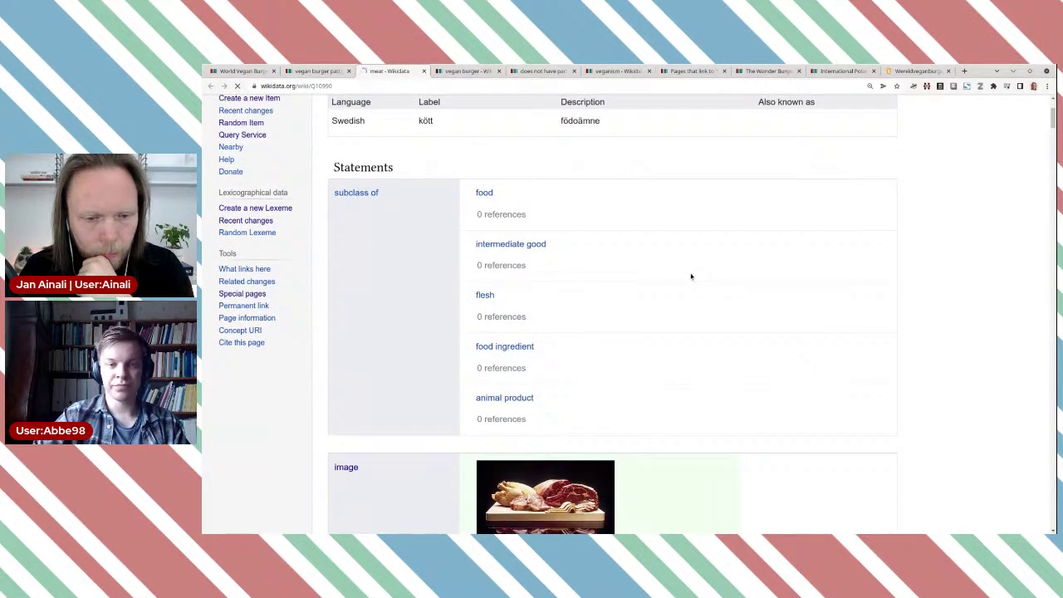
pyautogui.scroll(-1, 690, 276)
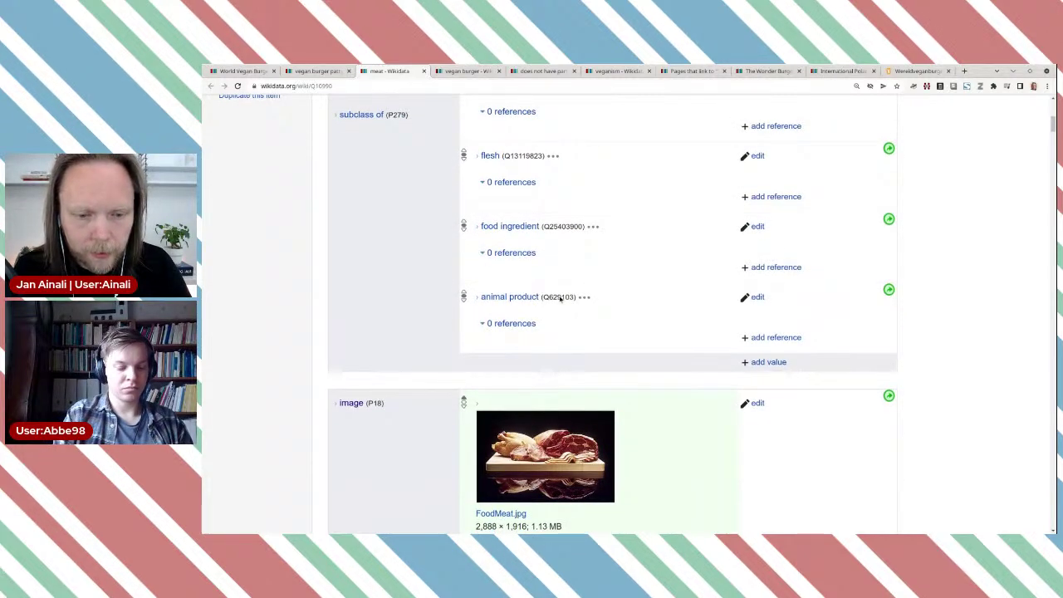
pyautogui.doubleClick(559, 296)
pyautogui.hotkey('ctrl', 'c')
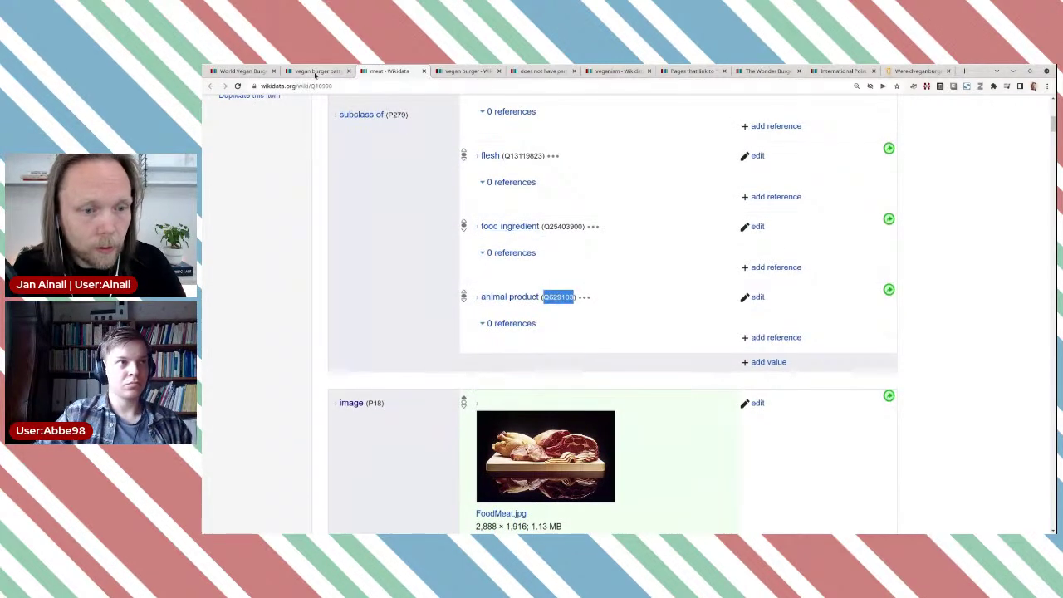
# Set the does not have part value on the vegan burger patty product item to animal product (Q629103) and publish it.
pyautogui.click(317, 72)
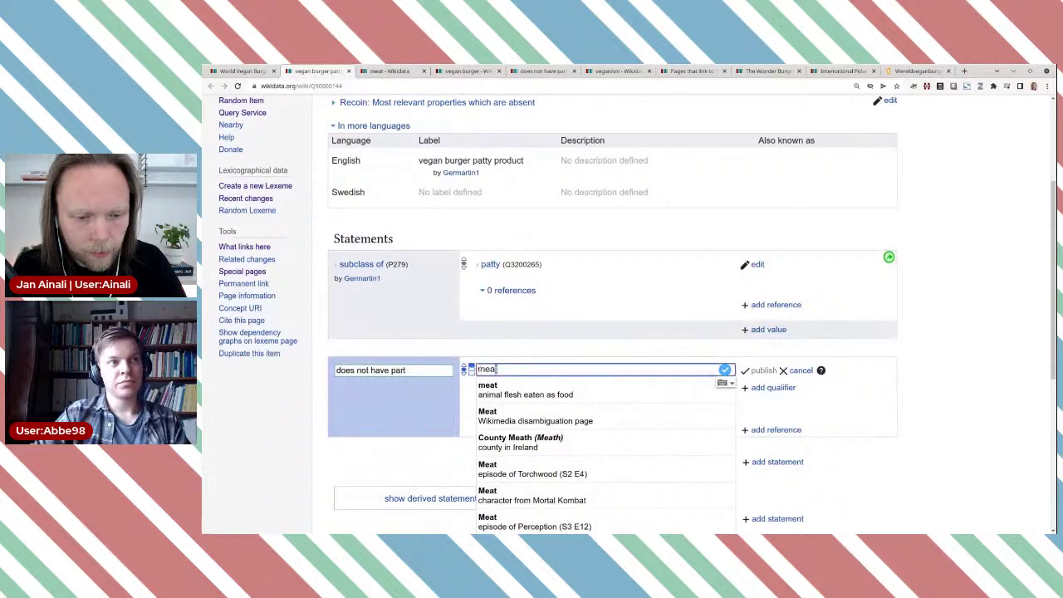
pyautogui.doubleClick(505, 368)
pyautogui.press('BackSpace')
pyautogui.hotkey('ctrl', 'v')
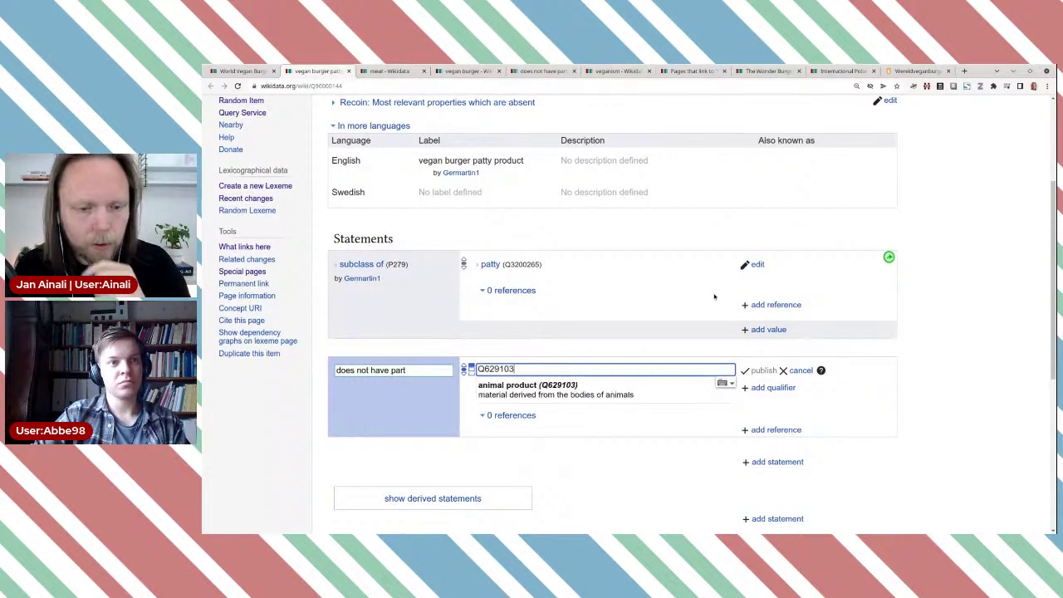
pyautogui.click(592, 385)
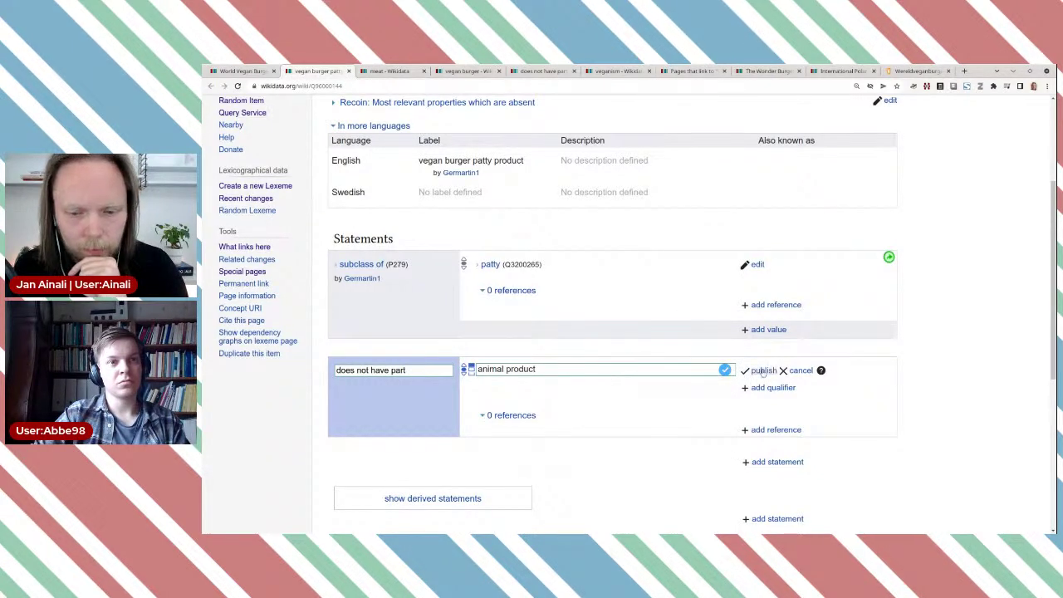
pyautogui.click(760, 371)
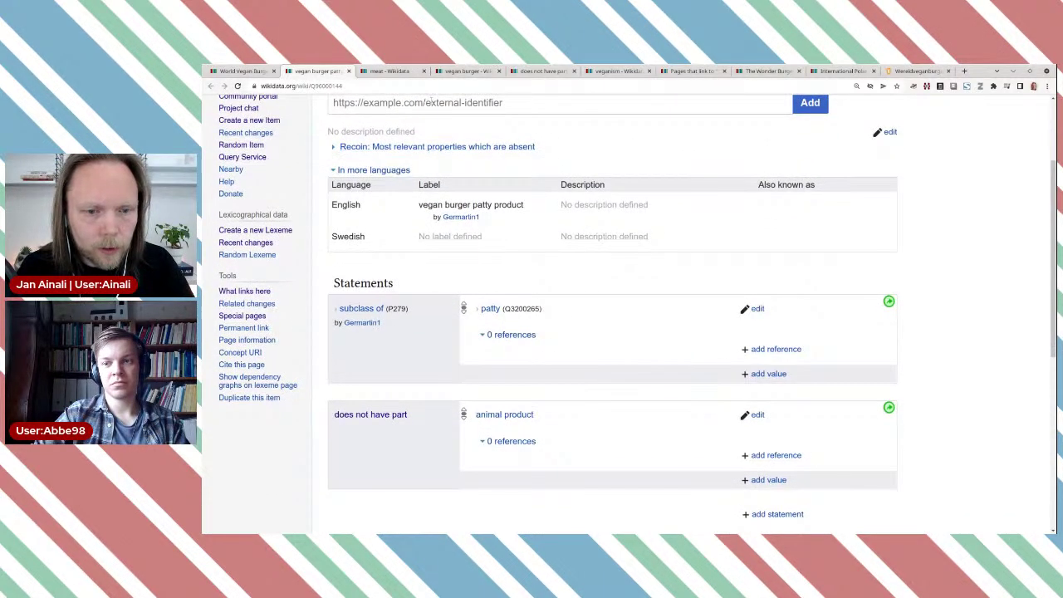
# Review the vegan burger item, then open Wikimedia Commons in place of the does not have part property page.
pyautogui.click(454, 72)
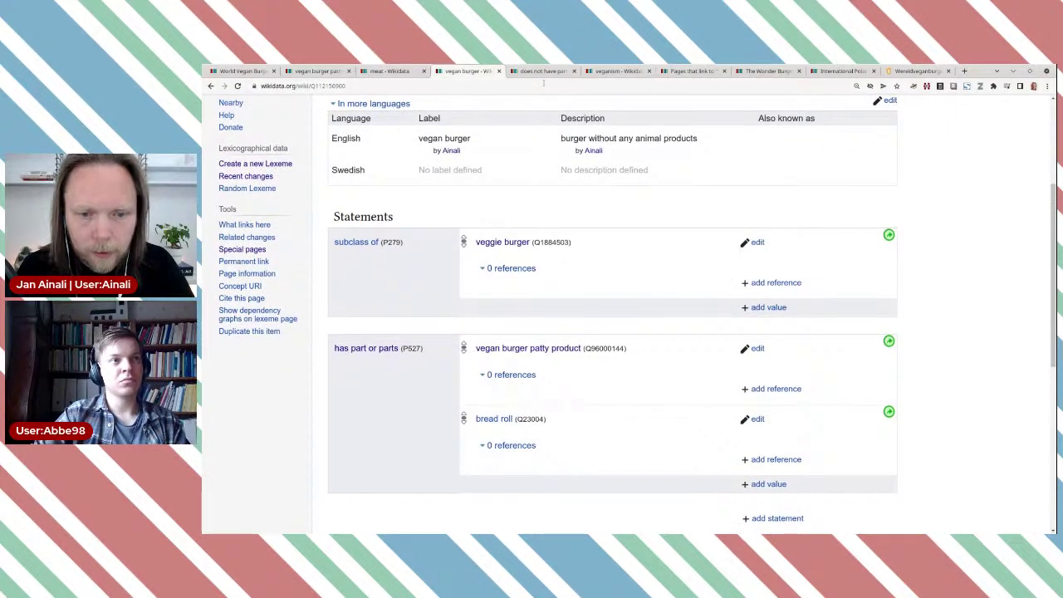
pyautogui.scroll(3, 523, 249)
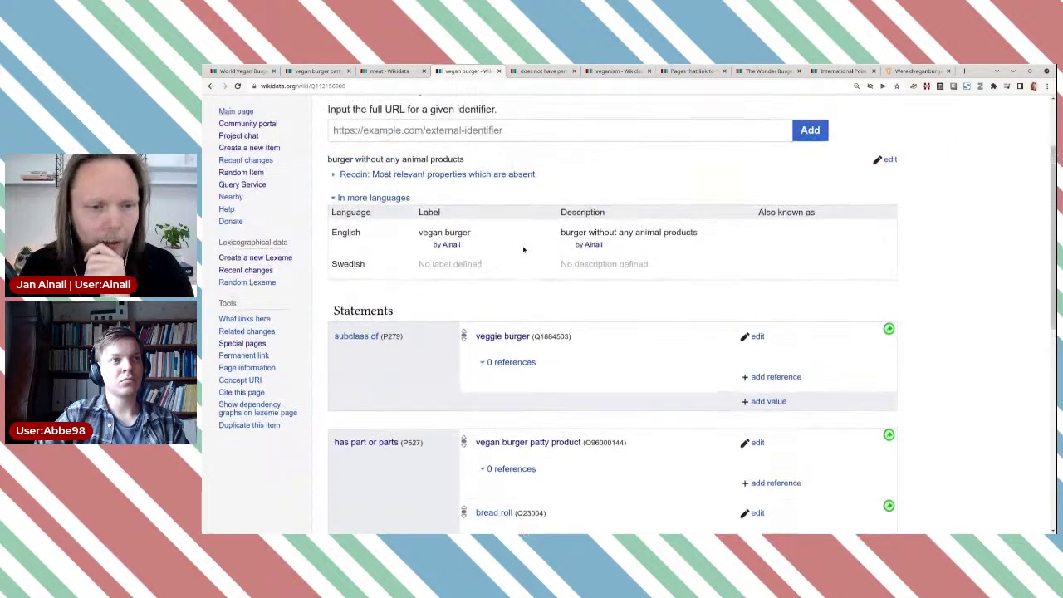
pyautogui.scroll(1, 523, 249)
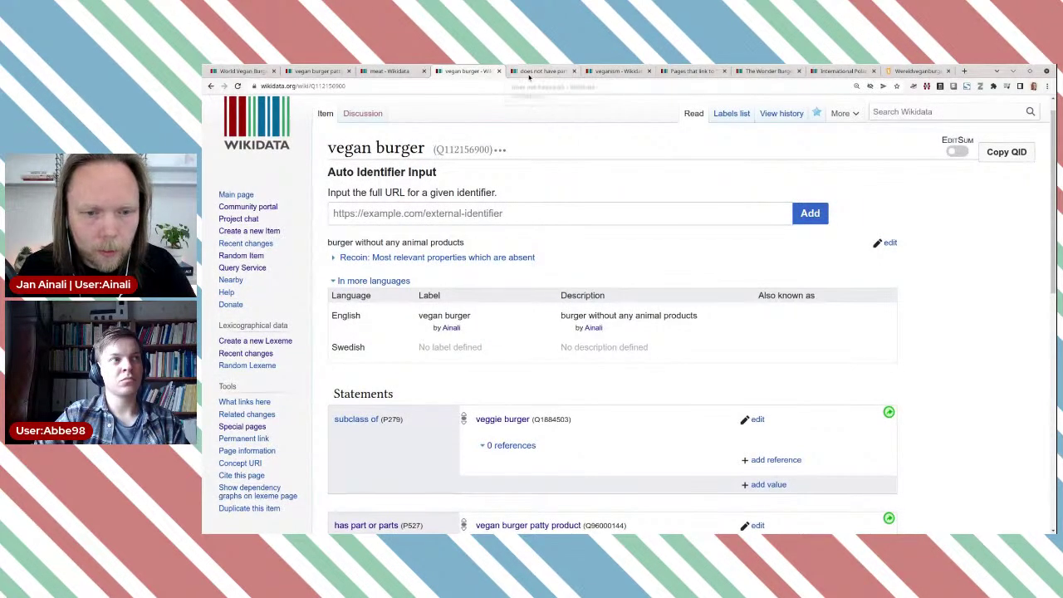
pyautogui.click(528, 75)
pyautogui.click(487, 87)
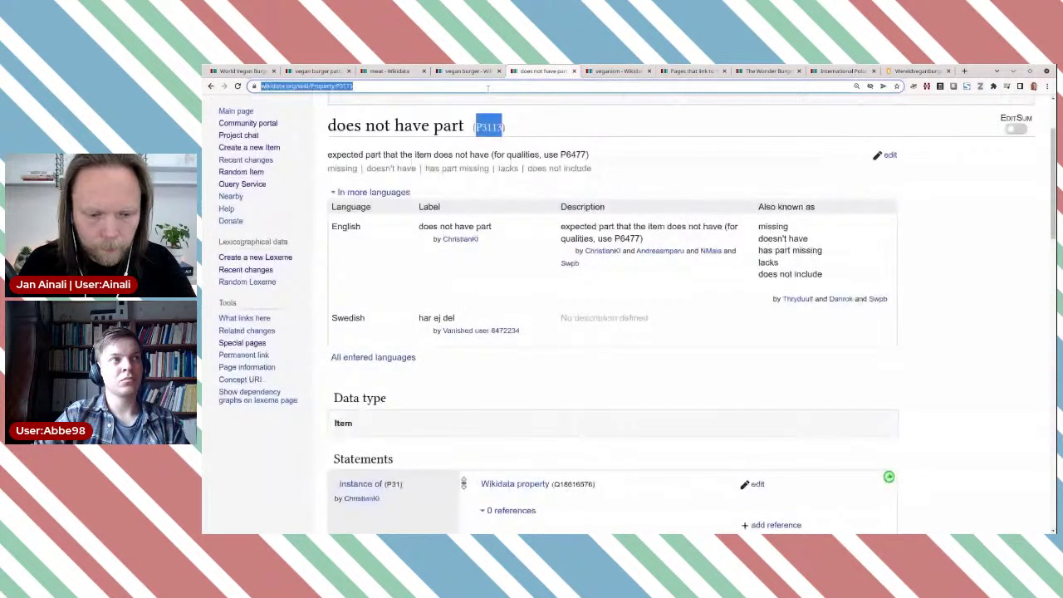
pyautogui.write('comm')
pyautogui.press('Down')
pyautogui.press('Down')
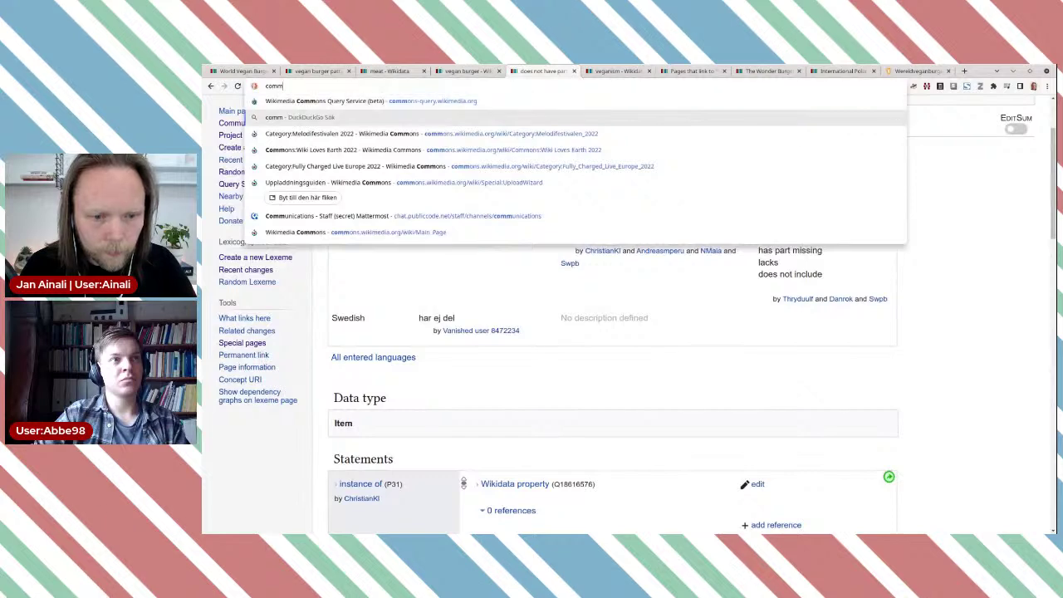
pyautogui.hotkey('ctrl', 'shift', 'Left')
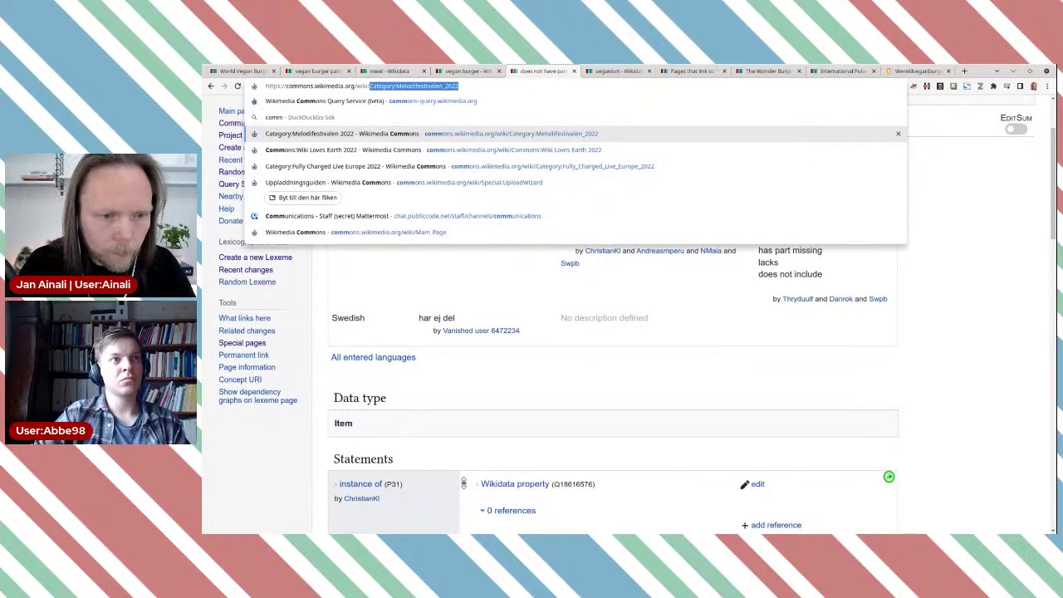
pyautogui.press('BackSpace')
pyautogui.press('Return')
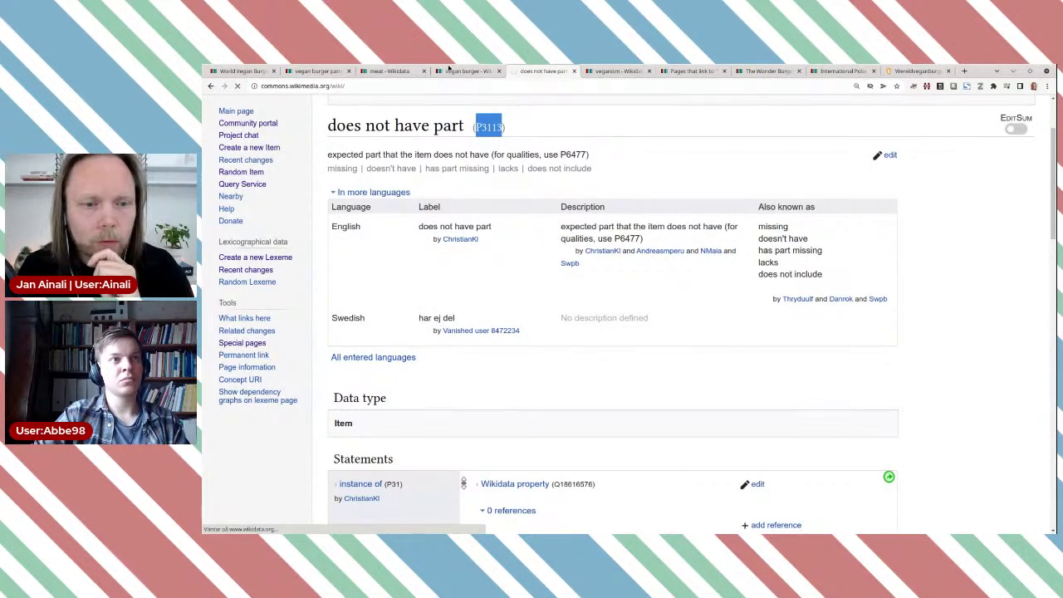
# Copy the label "vegan burger" from its Wikidata item and search Wikimedia Commons for it.
pyautogui.click(451, 70)
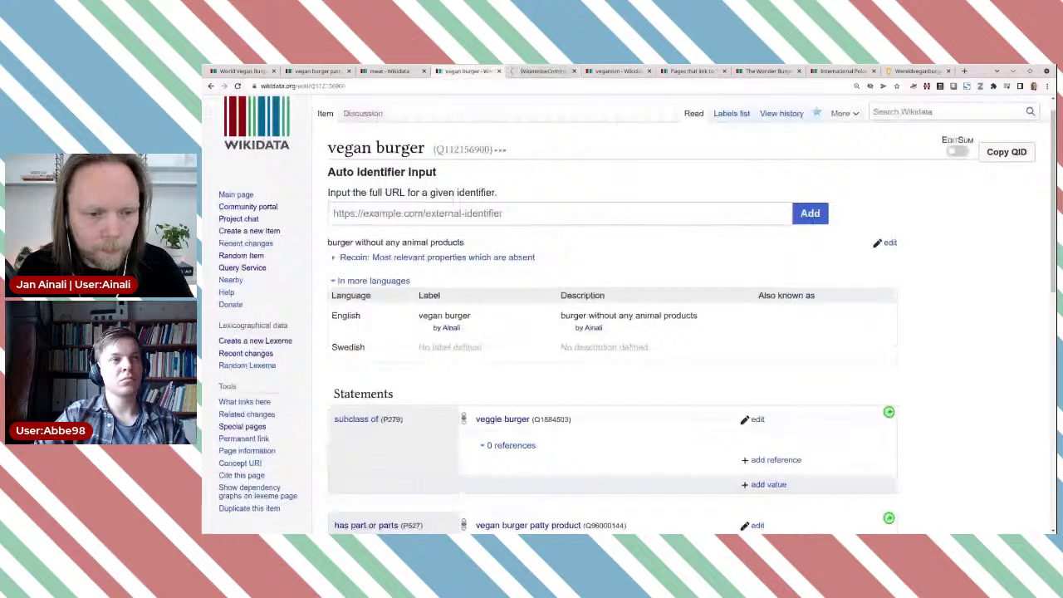
pyautogui.moveTo(328, 148); pyautogui.dragTo(424, 148)
pyautogui.hotkey('ctrl', 'c')
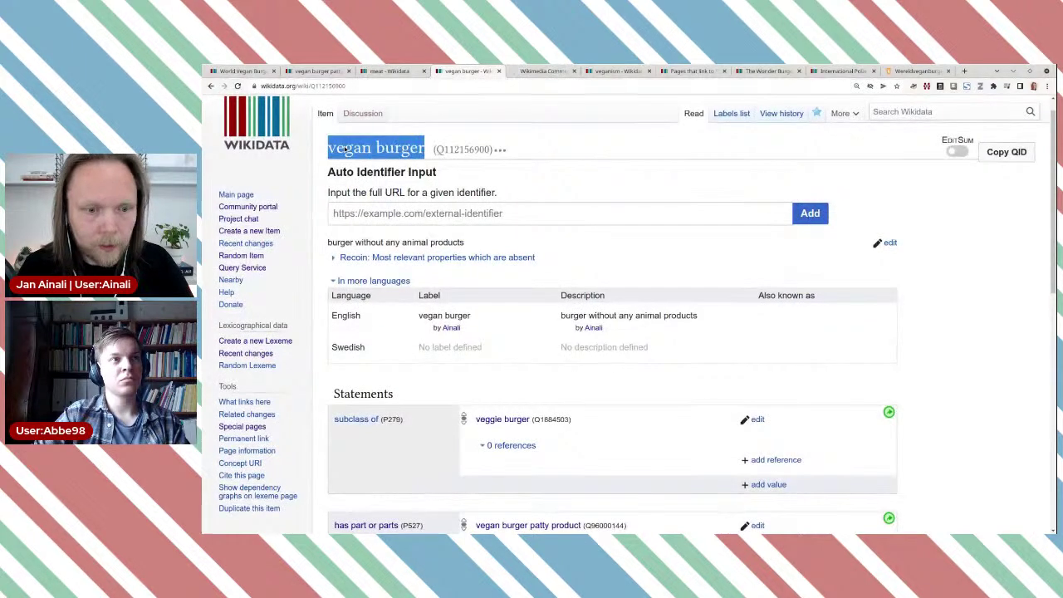
pyautogui.click(542, 73)
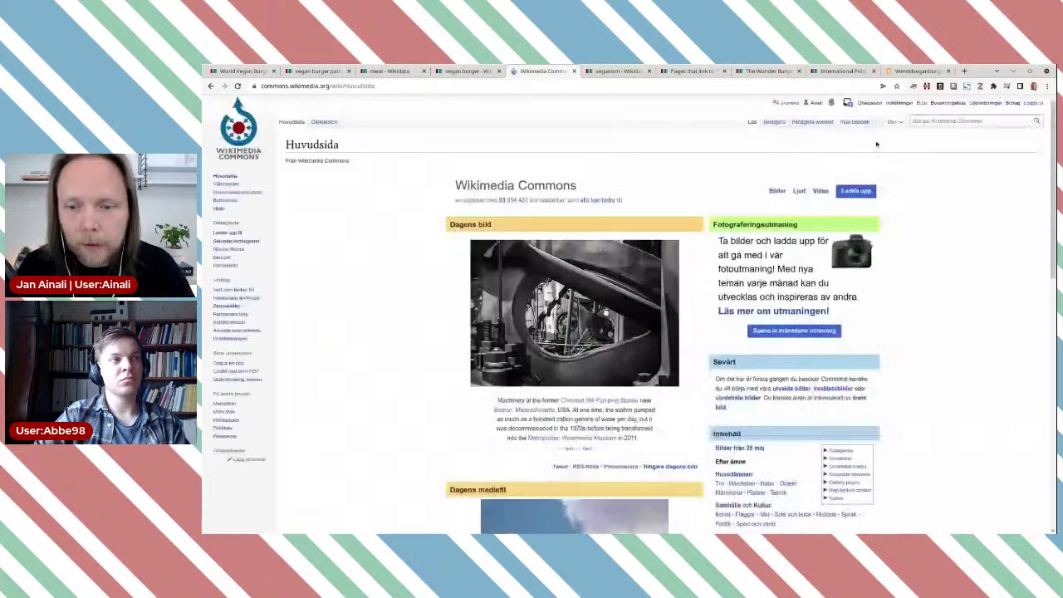
pyautogui.click(928, 121)
pyautogui.hotkey('ctrl', 'v')
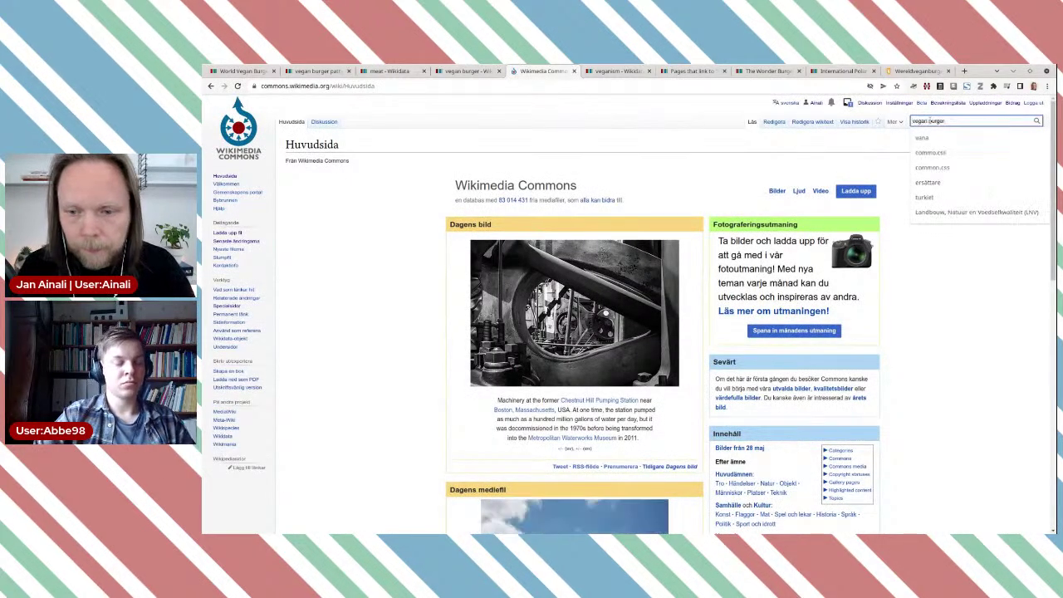
pyautogui.press('Return')
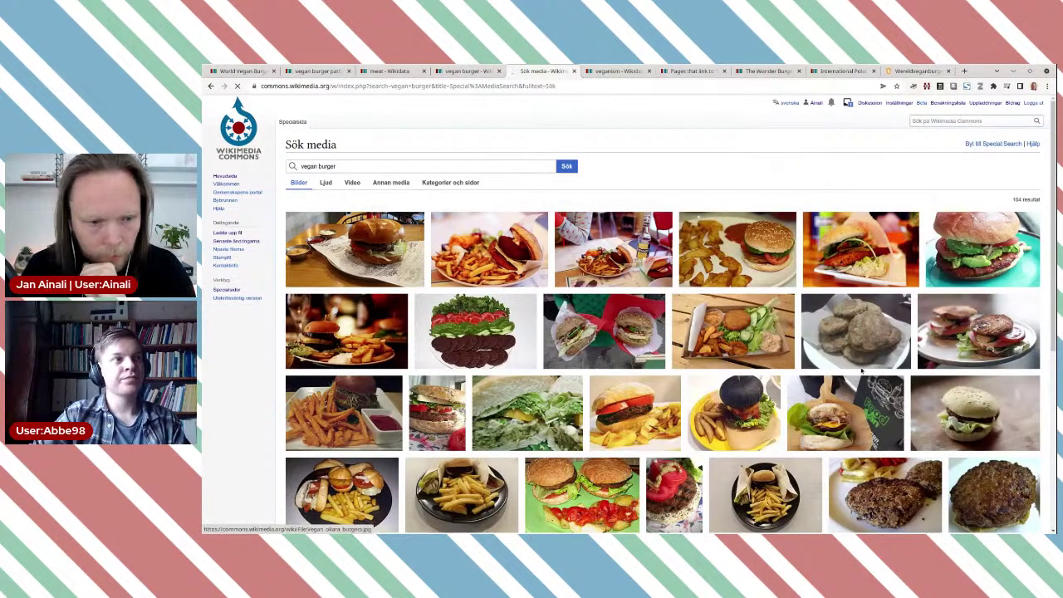
pyautogui.scroll(-2, 697, 353)
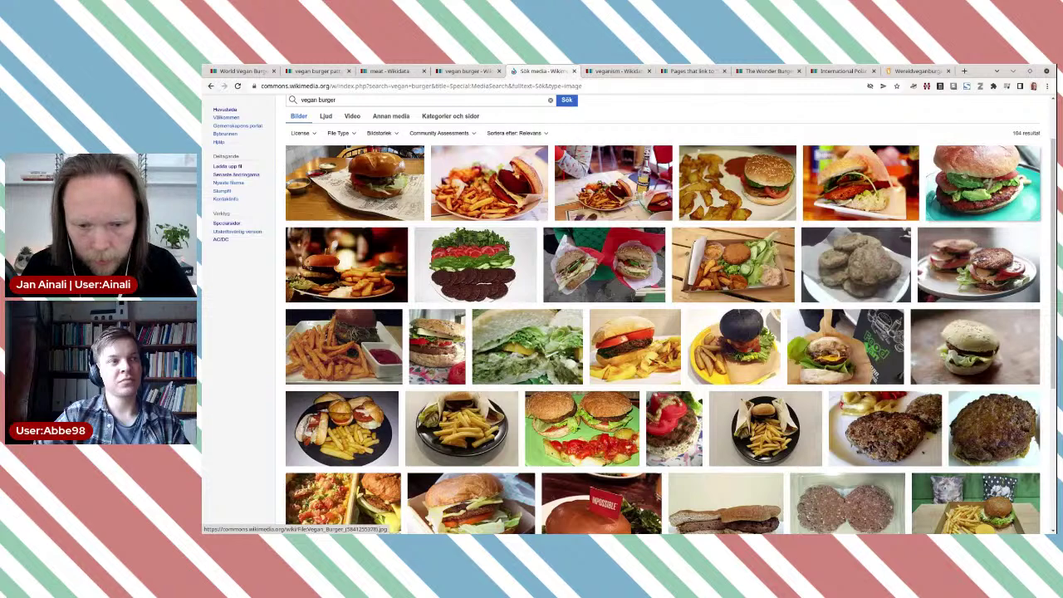
pyautogui.click(970, 201)
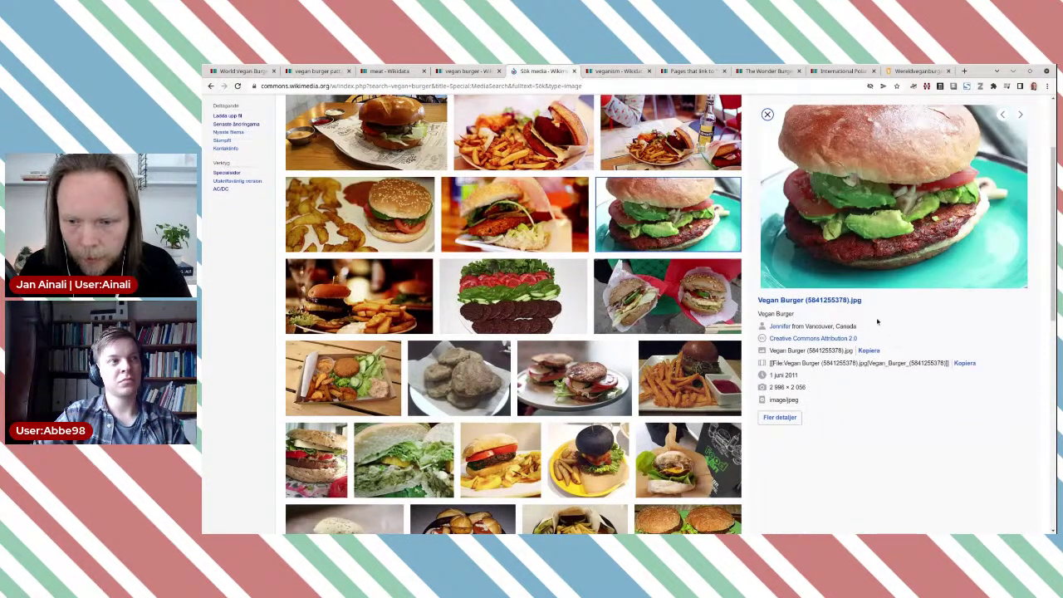
pyautogui.moveTo(867, 303); pyautogui.dragTo(757, 301)
pyautogui.hotkey('ctrl', 'c')
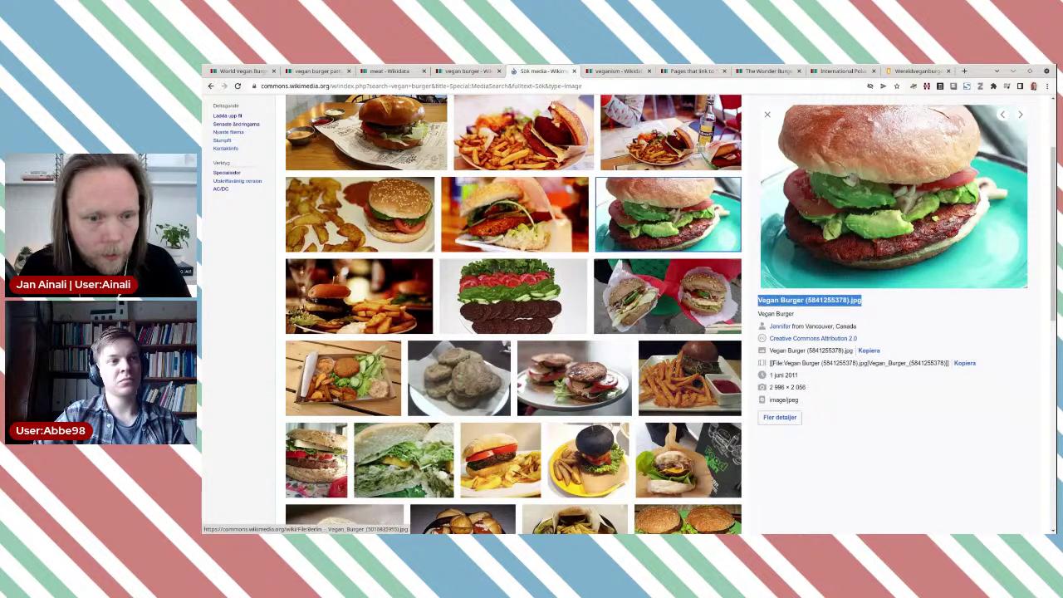
pyautogui.click(447, 71)
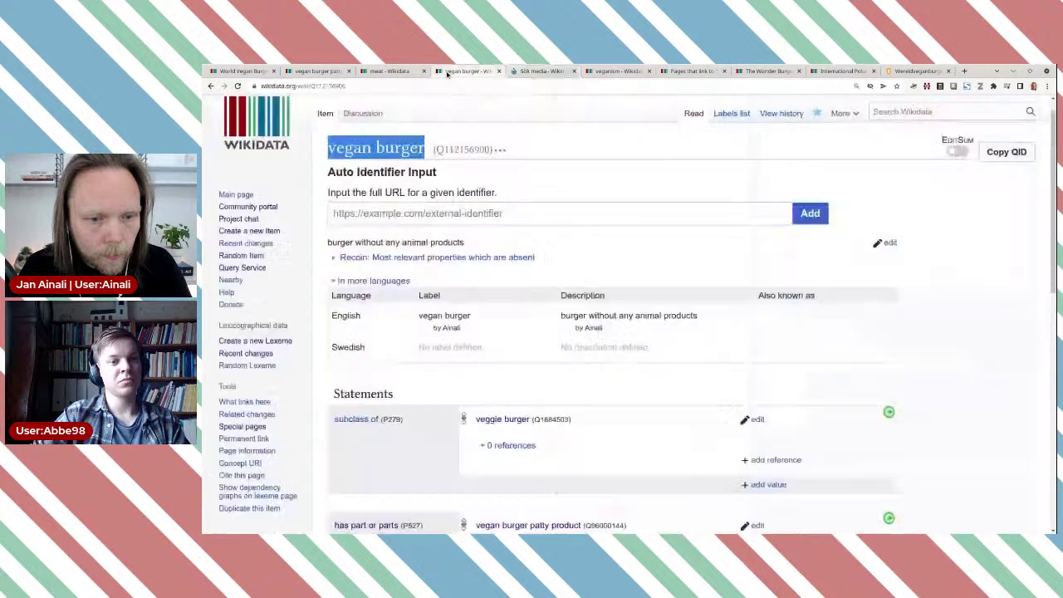
pyautogui.scroll(-5, 587, 303)
pyautogui.scroll(-1, 587, 303)
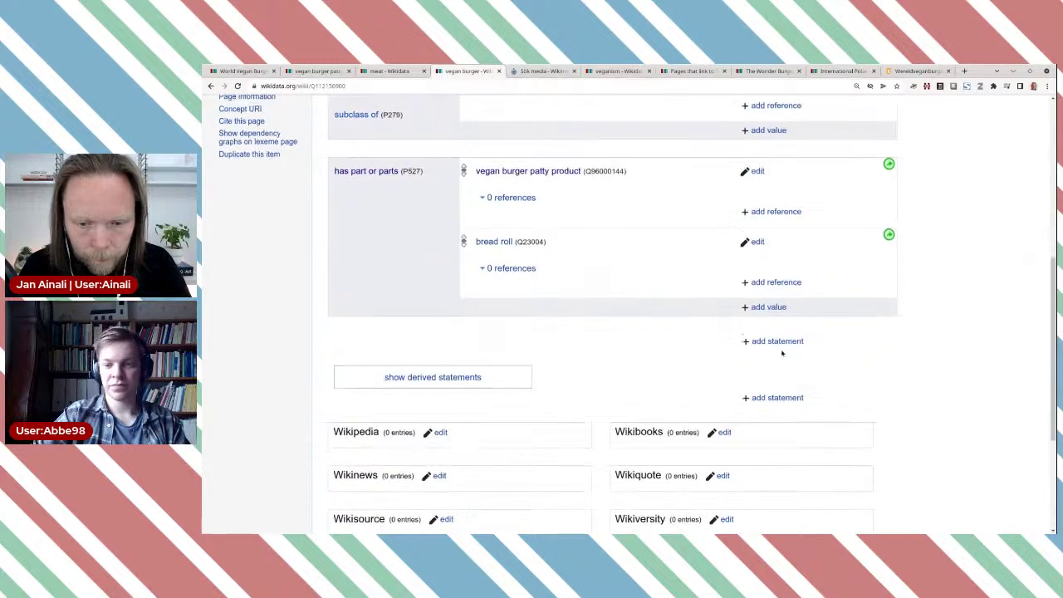
pyautogui.click(774, 341)
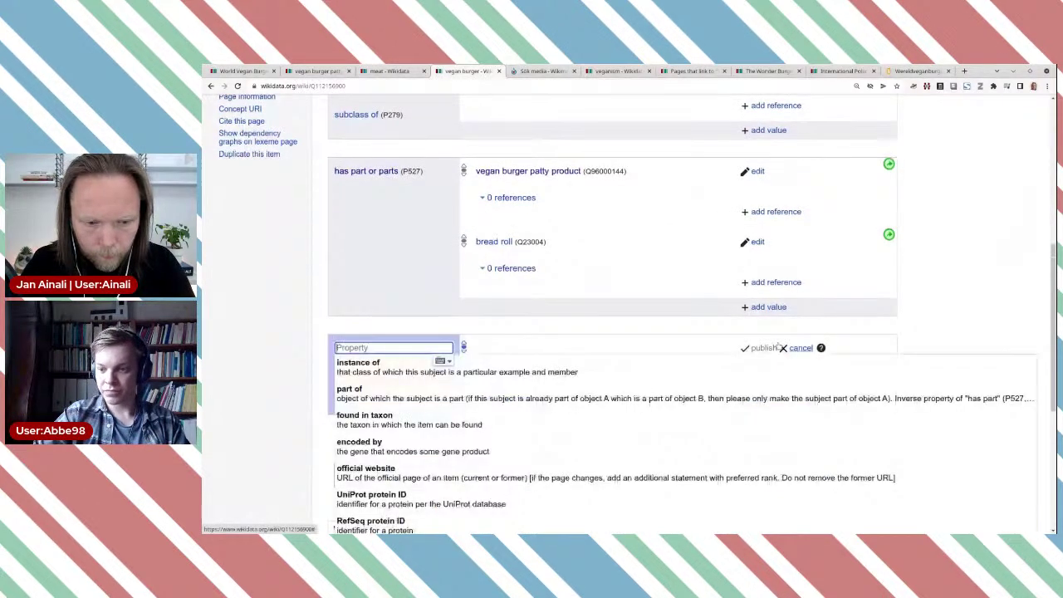
pyautogui.write('ima')
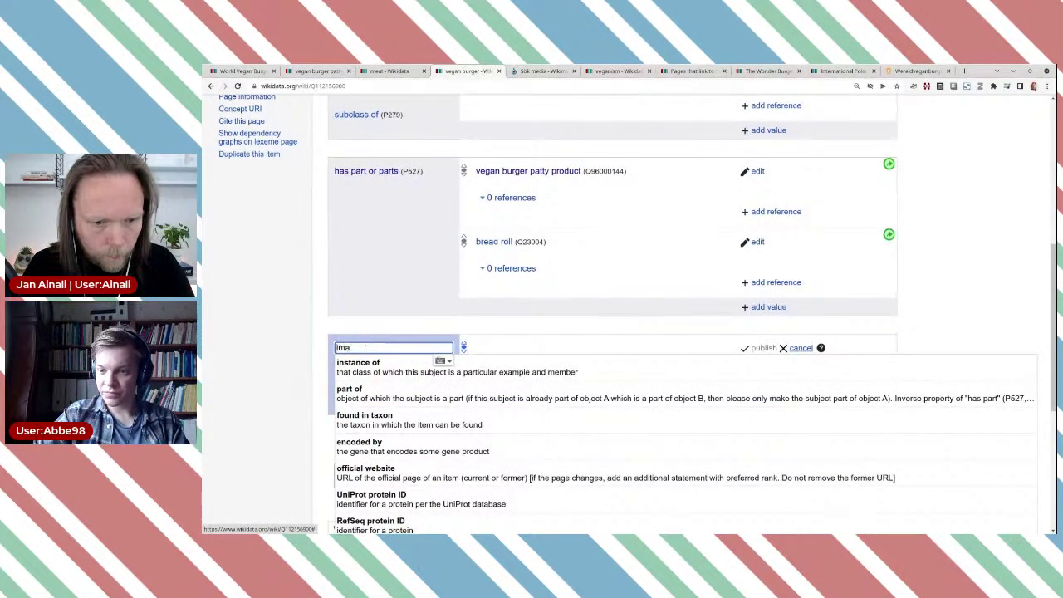
pyautogui.click(578, 374)
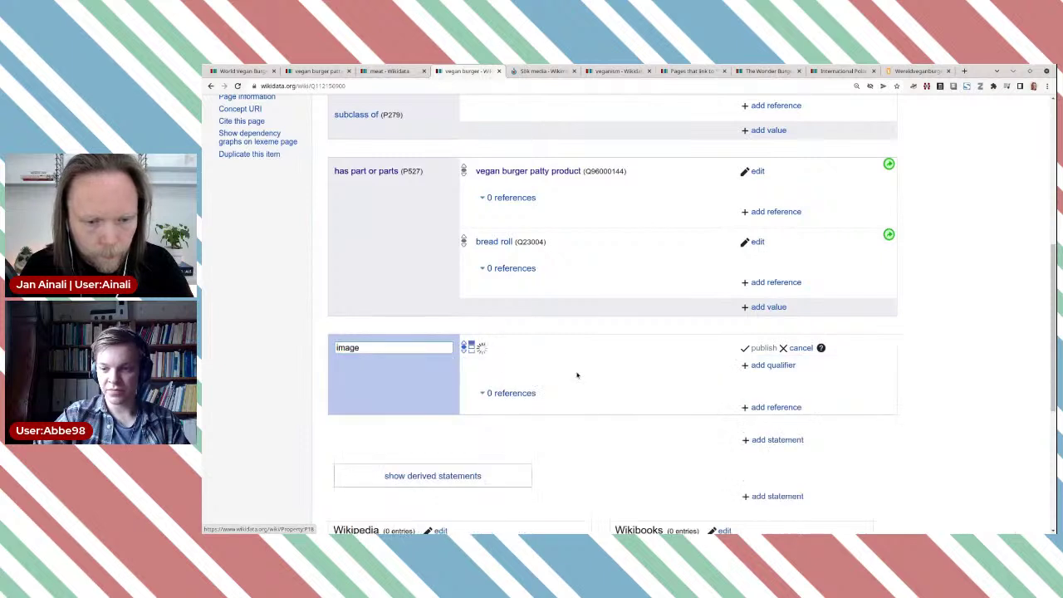
pyautogui.hotkey('ctrl', 'v')
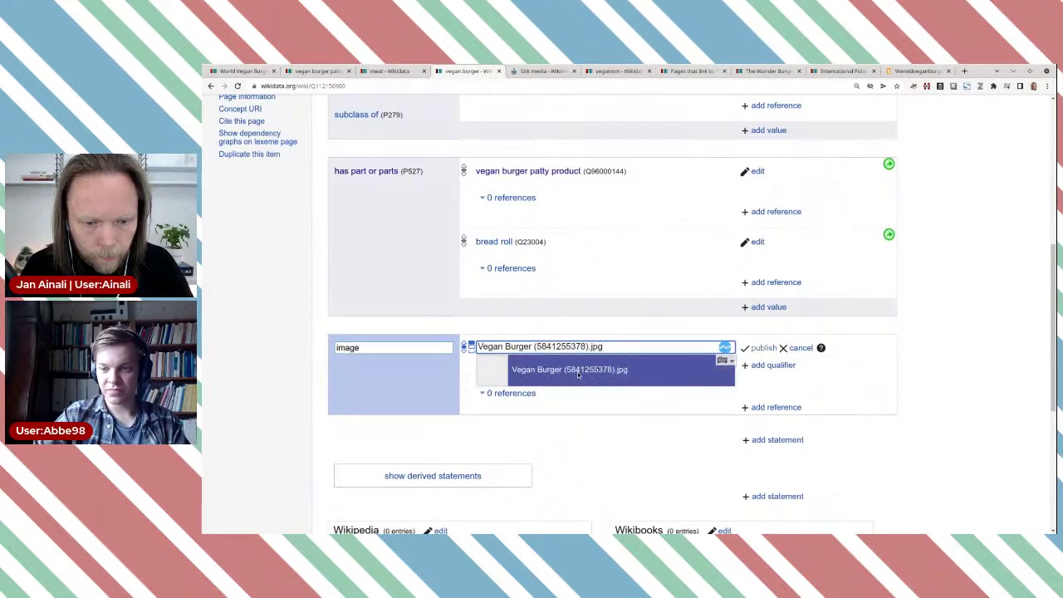
pyautogui.click(578, 374)
pyautogui.click(752, 349)
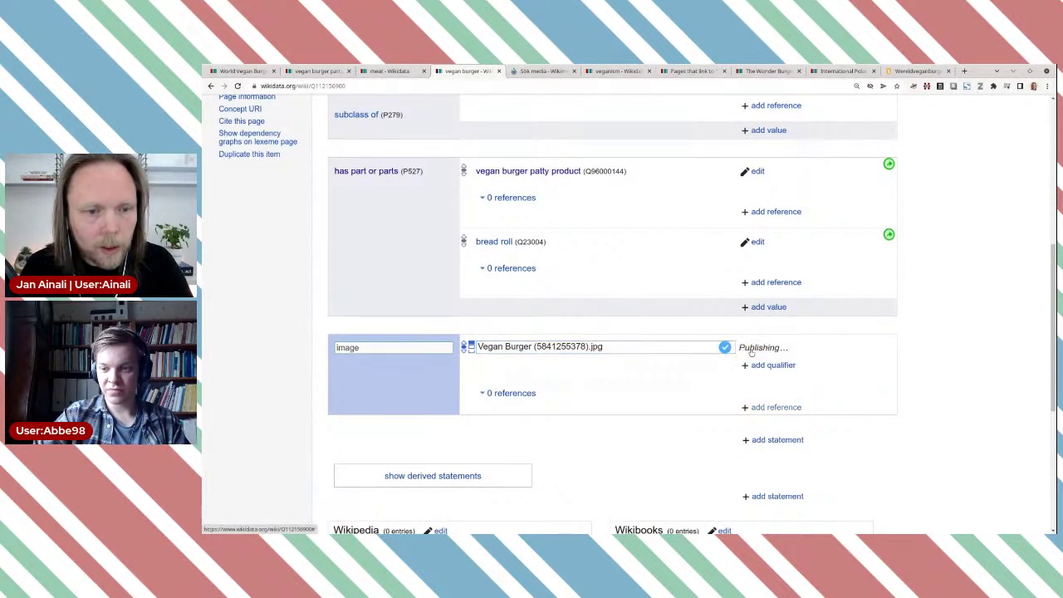
# Open the full Commons file page of the chosen vegan burger image and examine its file usage, structured data and categories.
pyautogui.hotkey('ctrl', 'Tab')
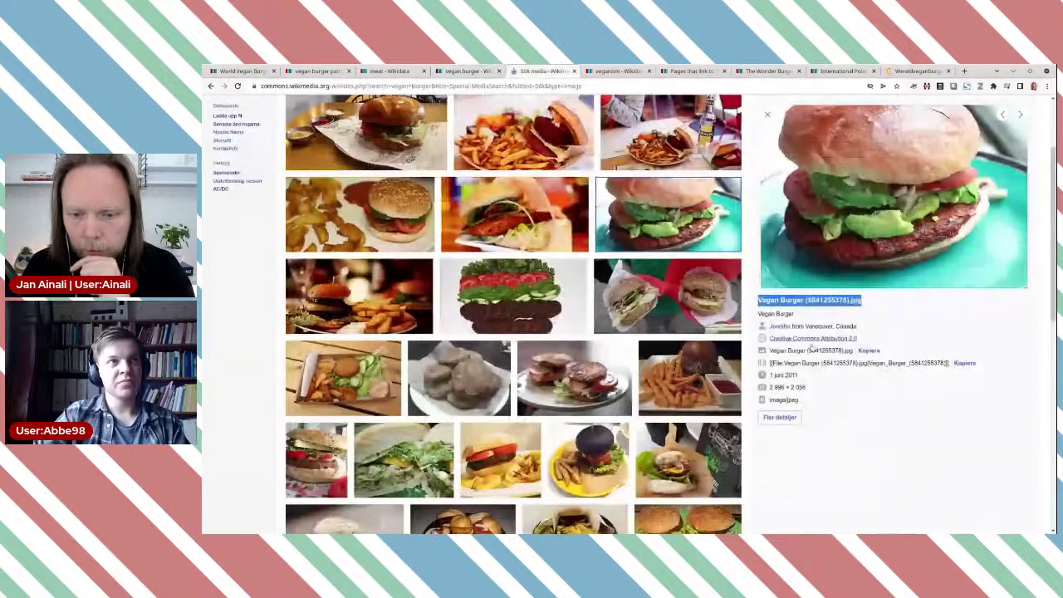
pyautogui.scroll(-1, 512, 315)
pyautogui.click(780, 417)
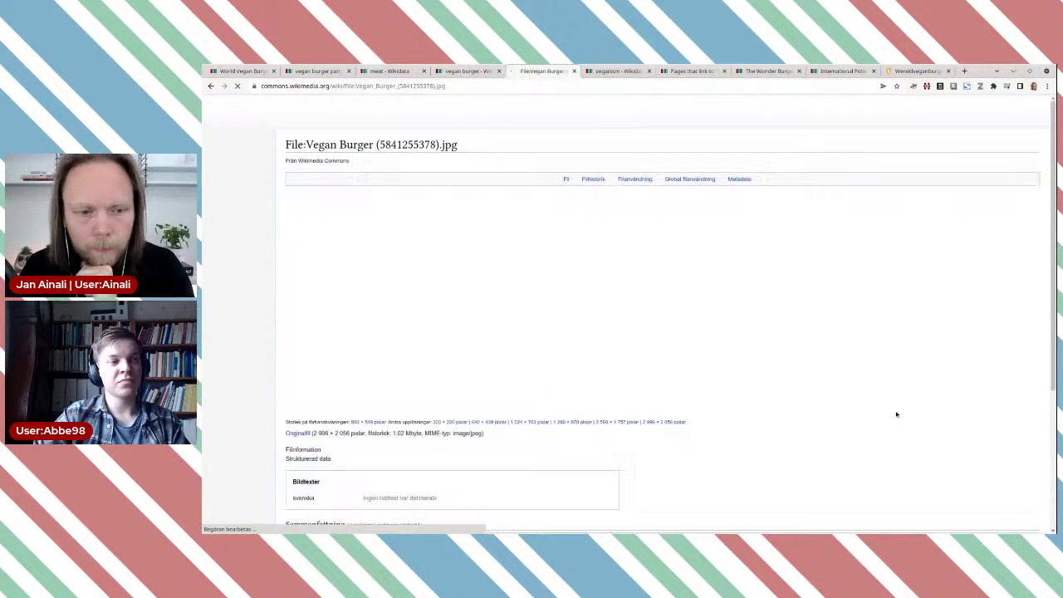
pyautogui.scroll(-3, 899, 411)
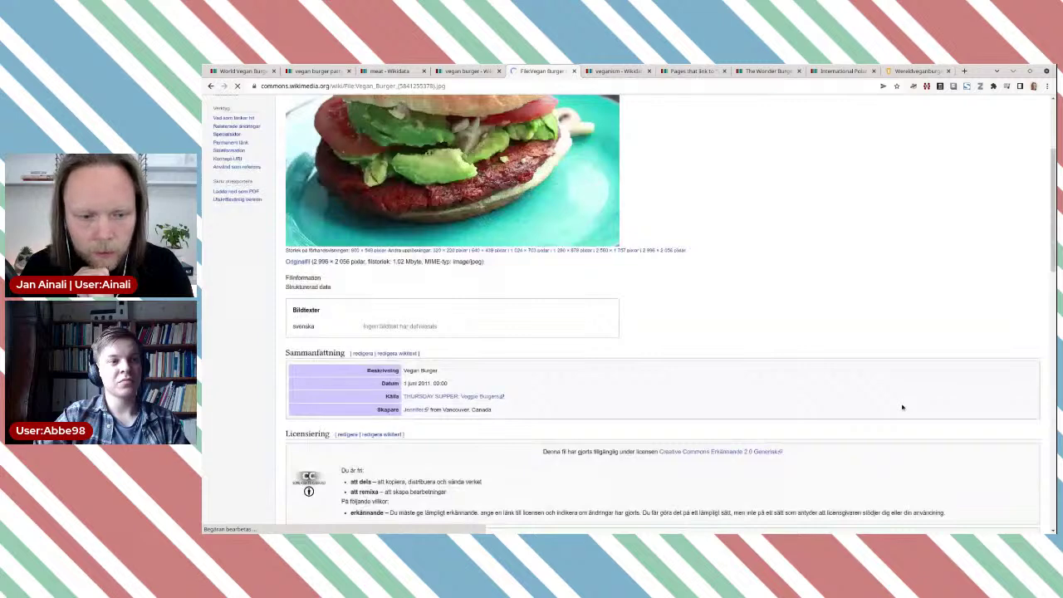
pyautogui.scroll(-10, 902, 407)
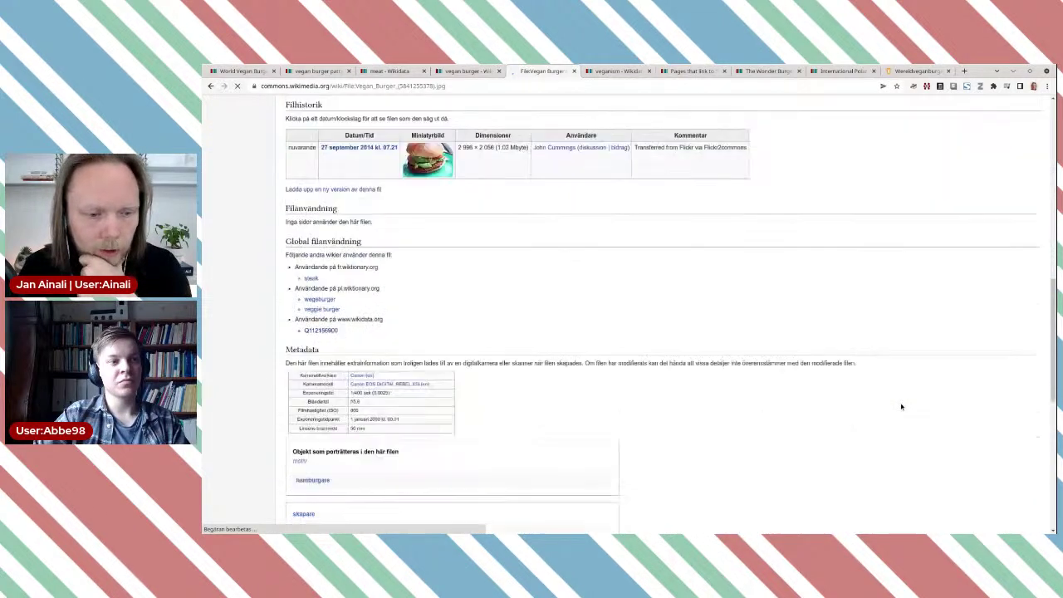
pyautogui.scroll(-7, 901, 406)
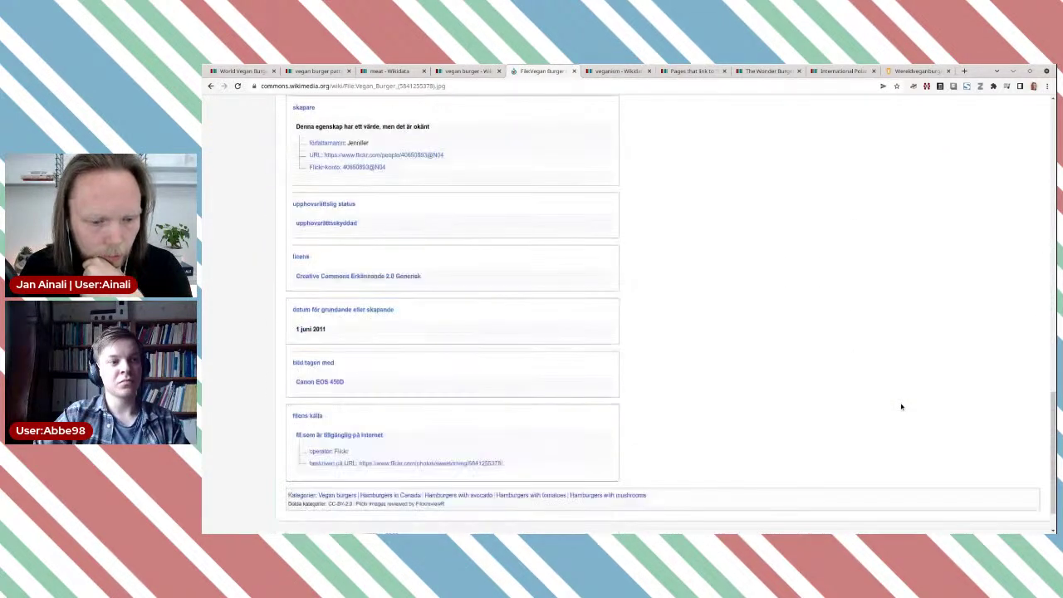
pyautogui.scroll(-2, 901, 406)
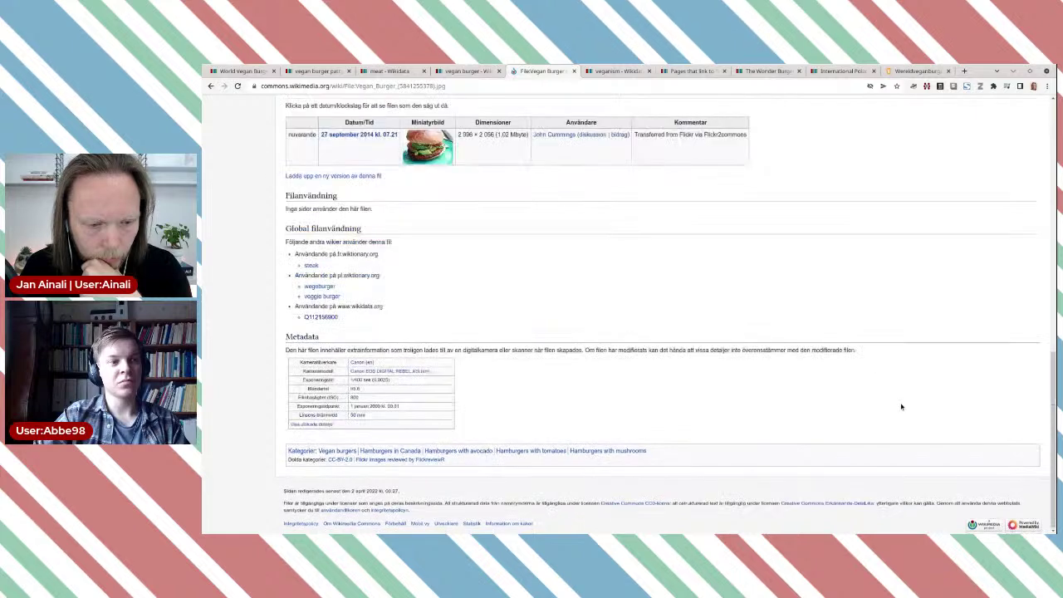
pyautogui.scroll(2, 863, 415)
pyautogui.scroll(-3, 865, 415)
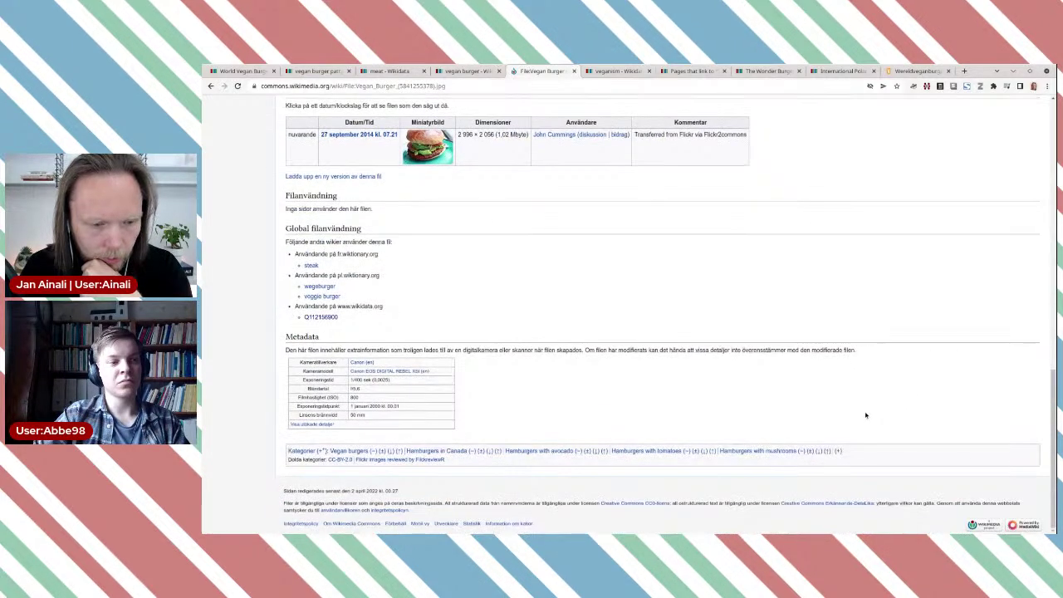
# Open the image's Vegan burgers category, leaving the file page without saving, and copy the category name without its prefix.
pyautogui.click(348, 451)
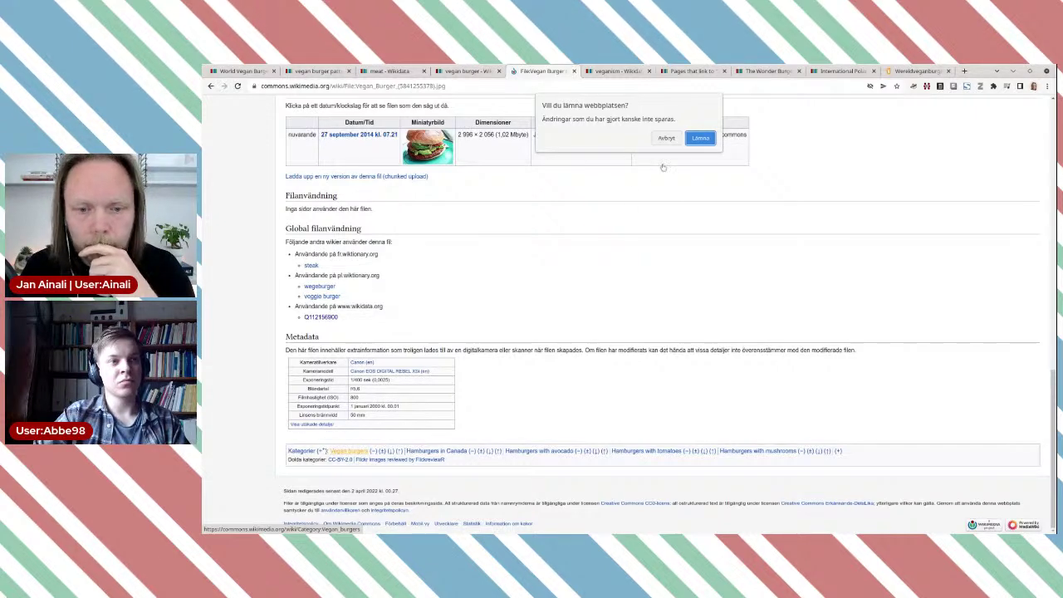
pyautogui.click(696, 139)
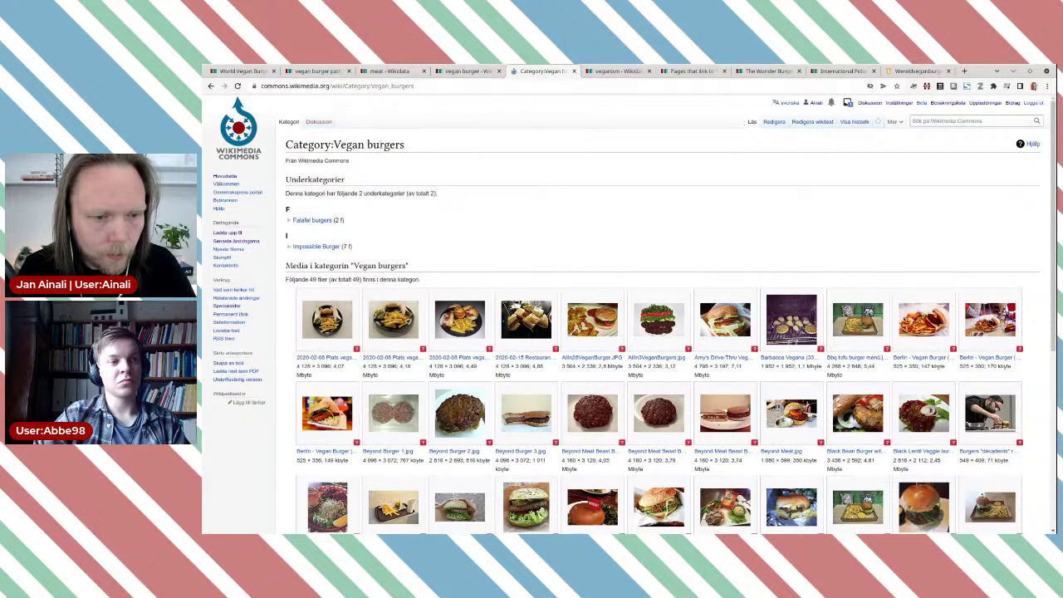
pyautogui.moveTo(405, 145); pyautogui.dragTo(333, 144)
pyautogui.hotkey('ctrl', 'c')
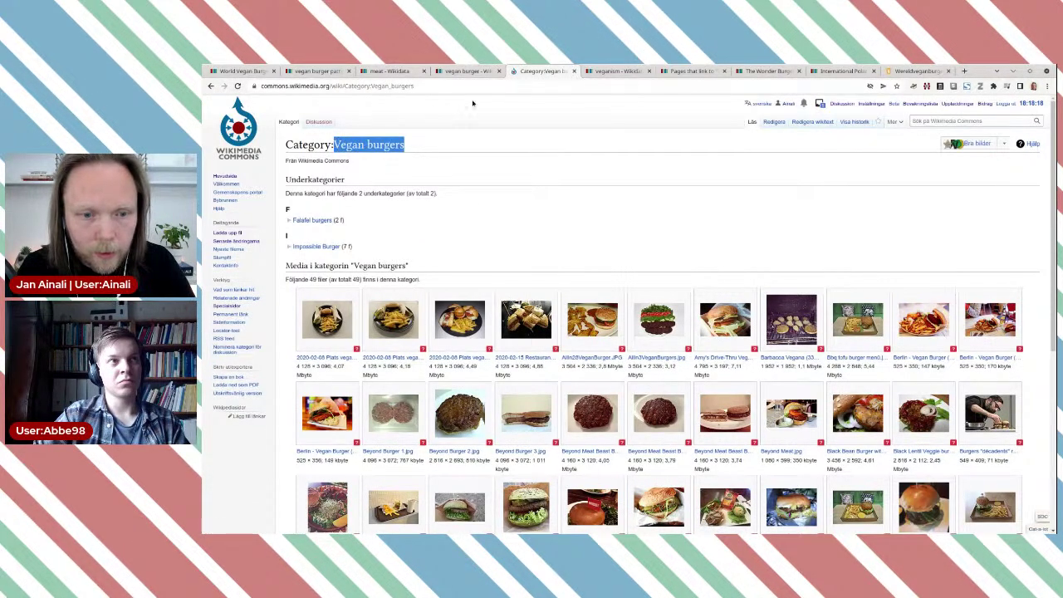
# Add a Commons category statement with the value Vegan burgers to the vegan burger Wikidata item and publish it.
pyautogui.click(467, 70)
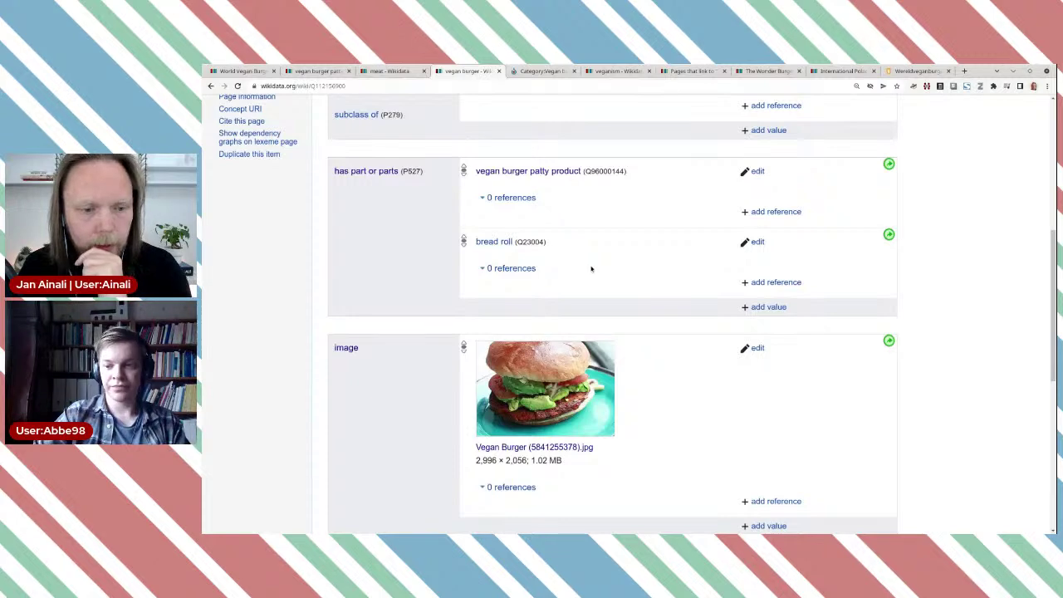
pyautogui.scroll(-3, 591, 268)
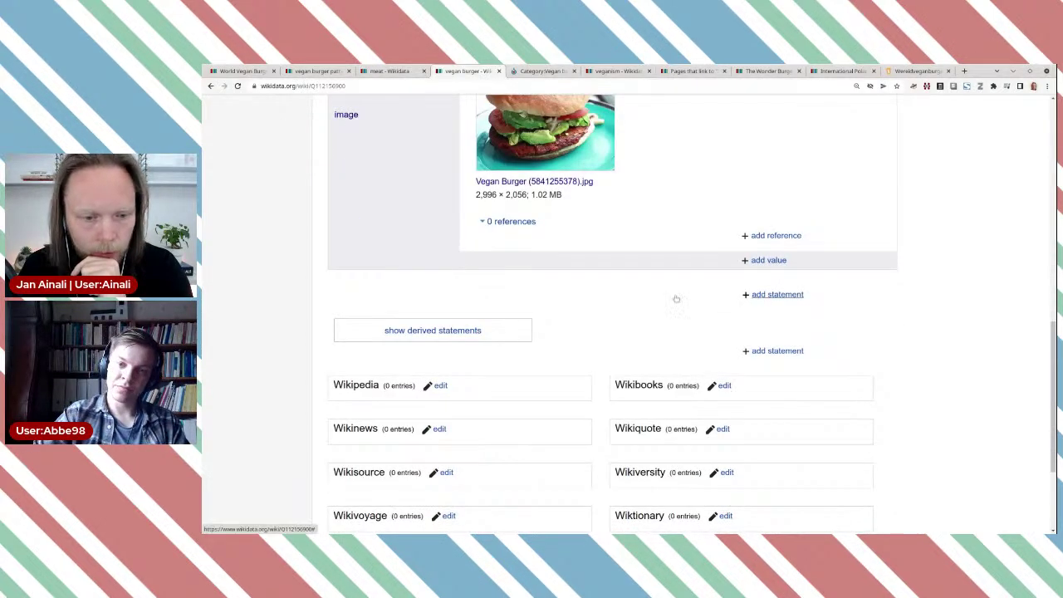
pyautogui.click(676, 298)
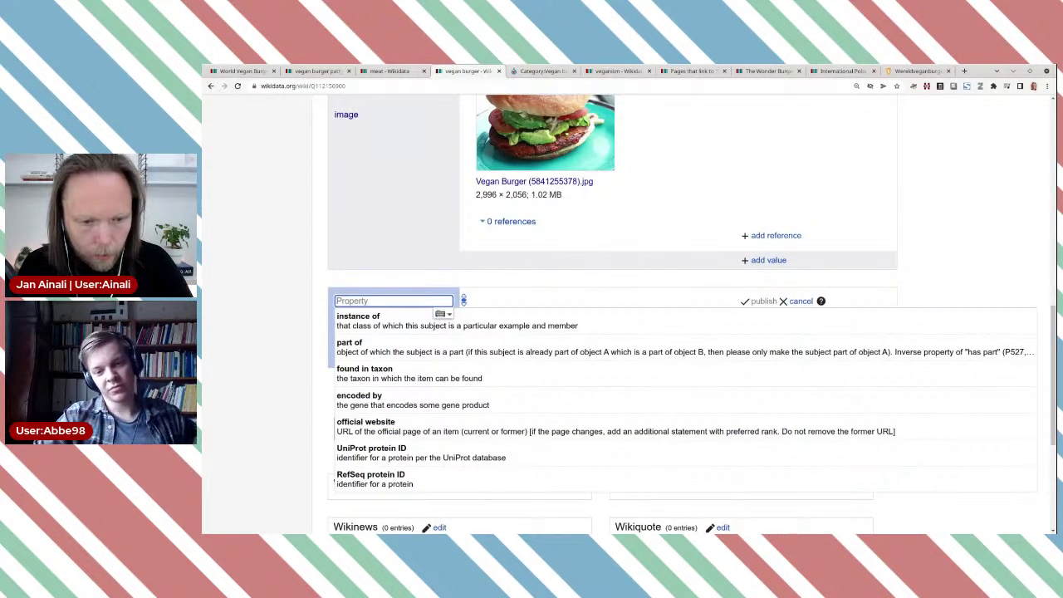
pyautogui.write('c')
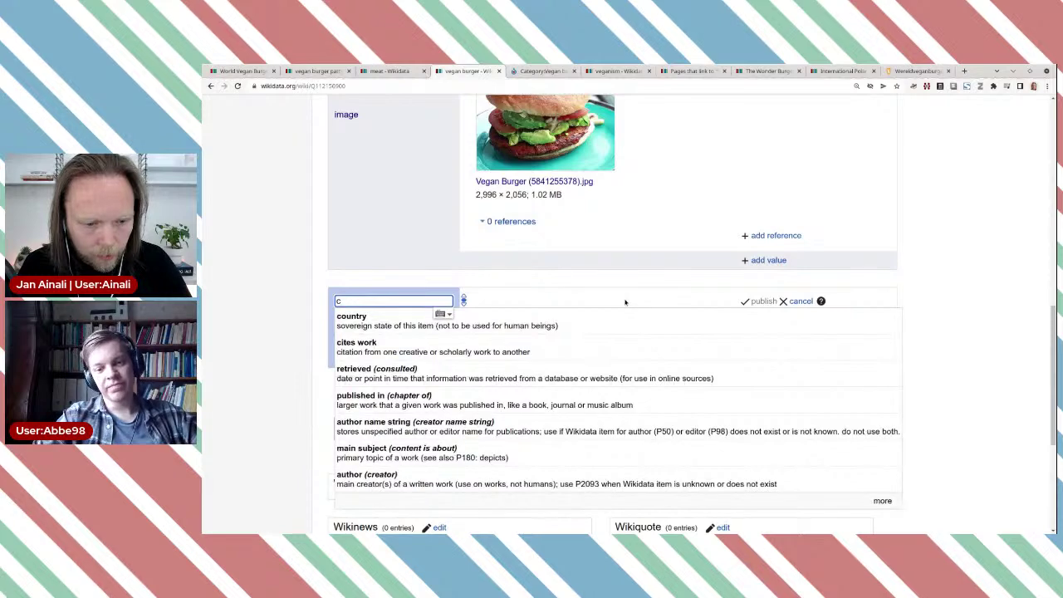
pyautogui.write('omm')
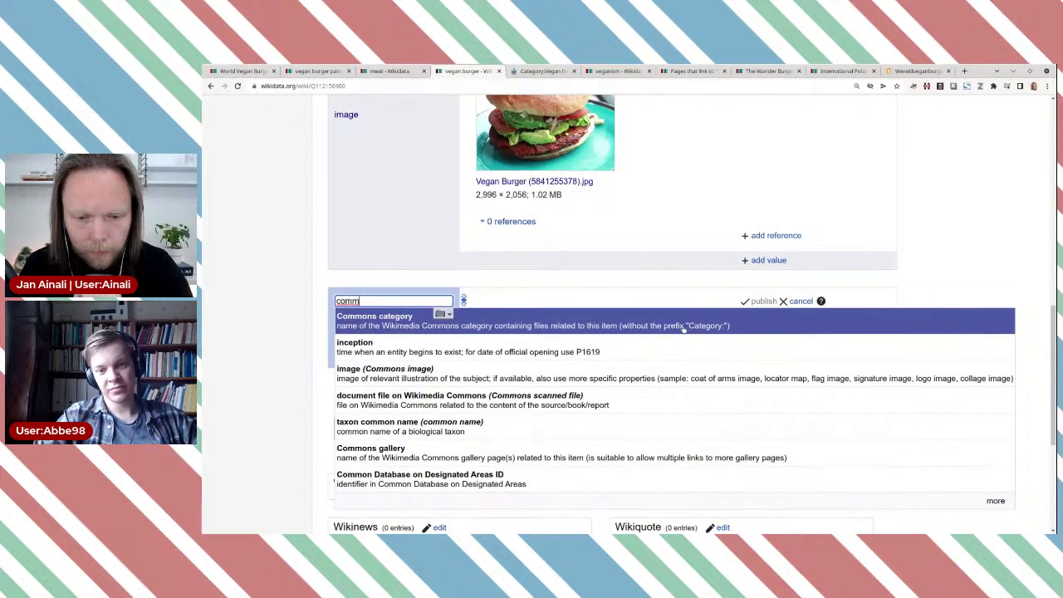
pyautogui.click(683, 329)
pyautogui.hotkey('ctrl', 'v')
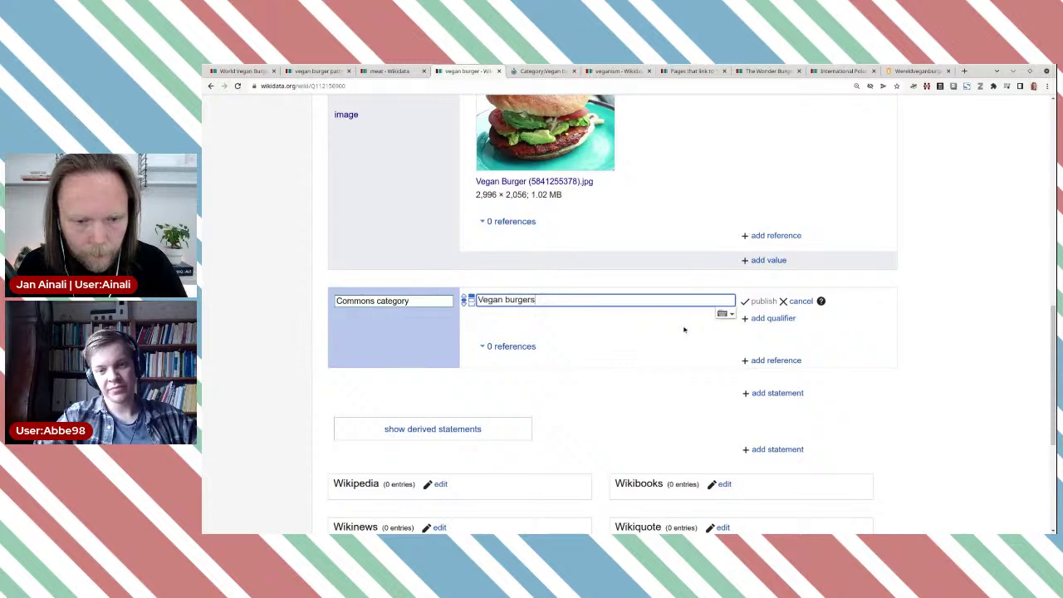
pyautogui.click(762, 301)
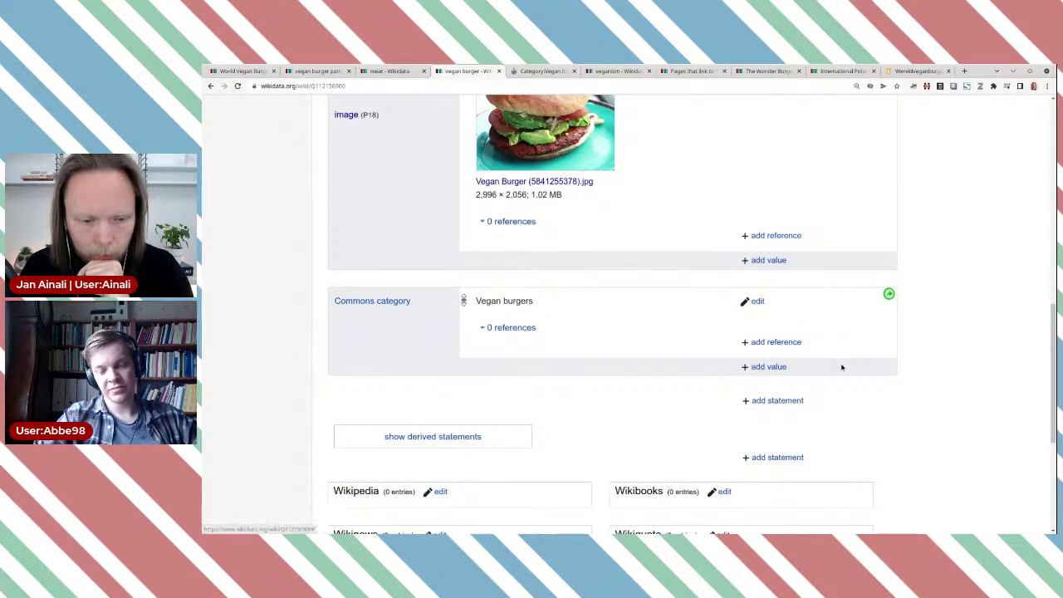
# Add a multilingual sitelink from the vegan burger item to Category:Vegan burgers on commons and publish it.
pyautogui.scroll(-3, 555, 348)
pyautogui.scroll(-1, 657, 357)
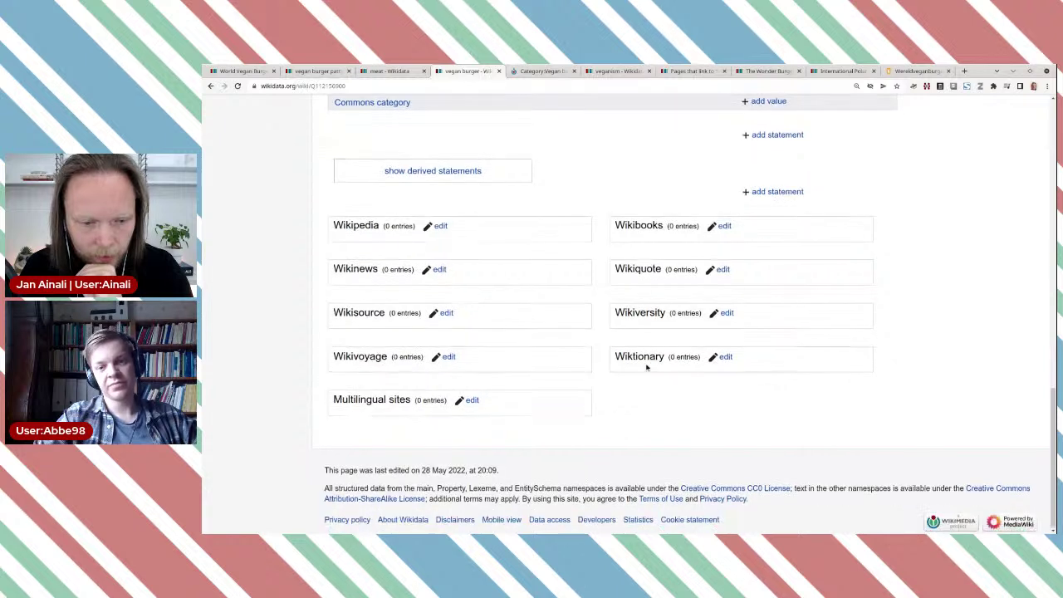
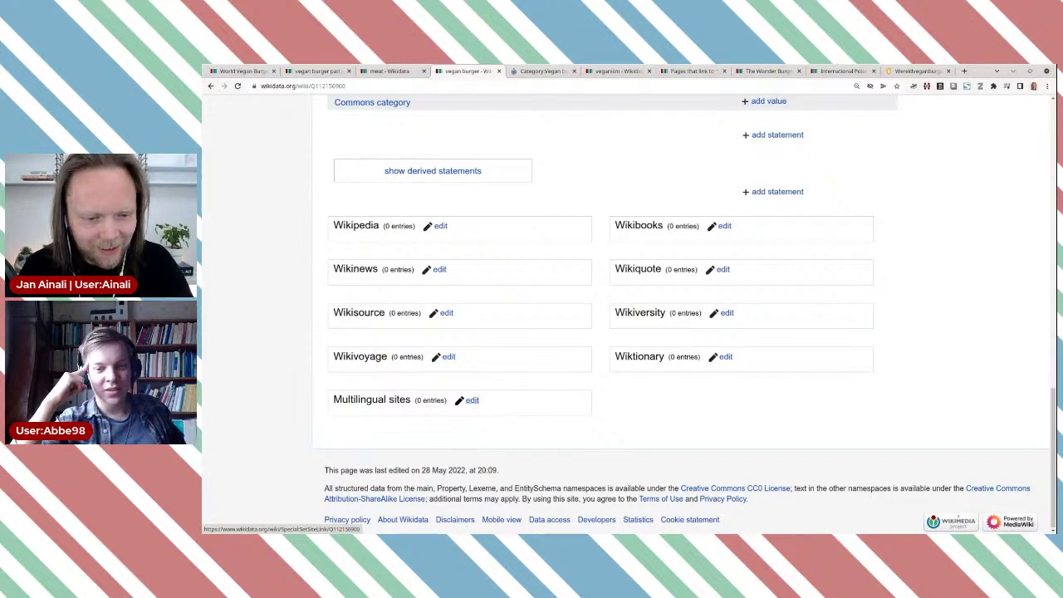
pyautogui.click(471, 400)
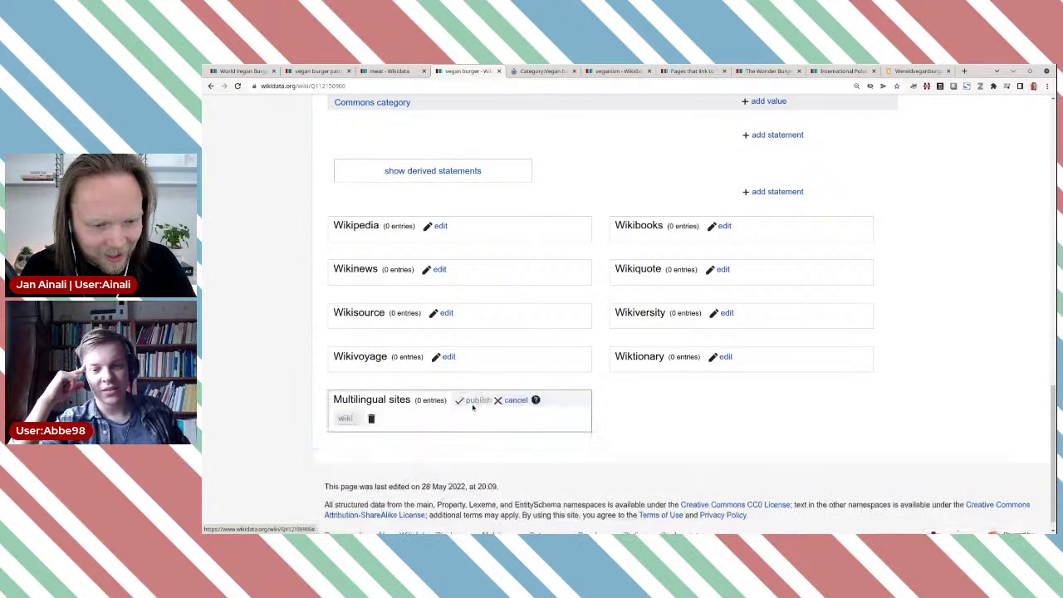
pyautogui.write('co')
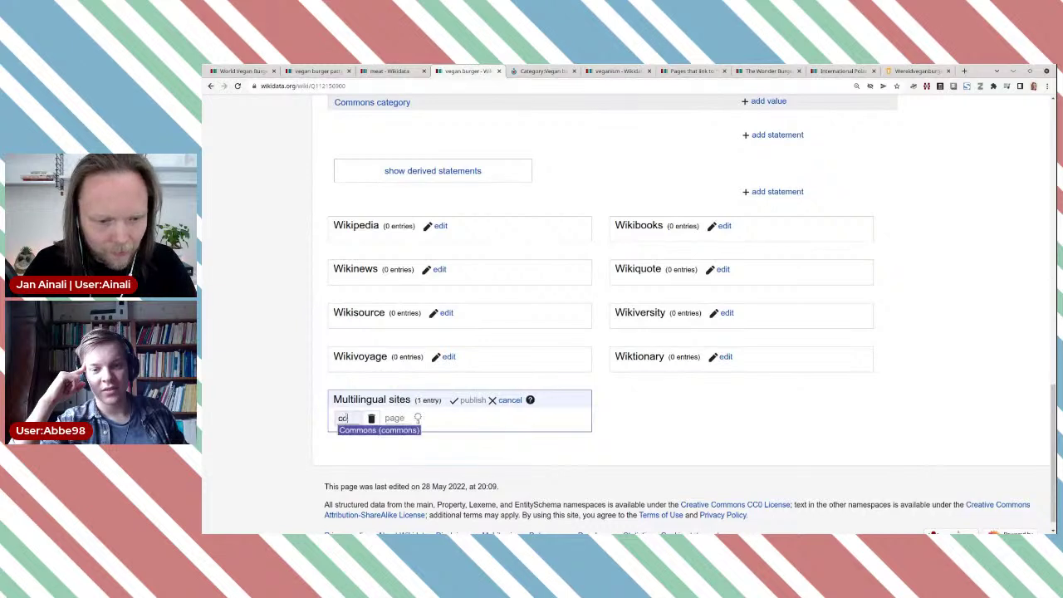
pyautogui.write('mmons')
pyautogui.click(354, 432)
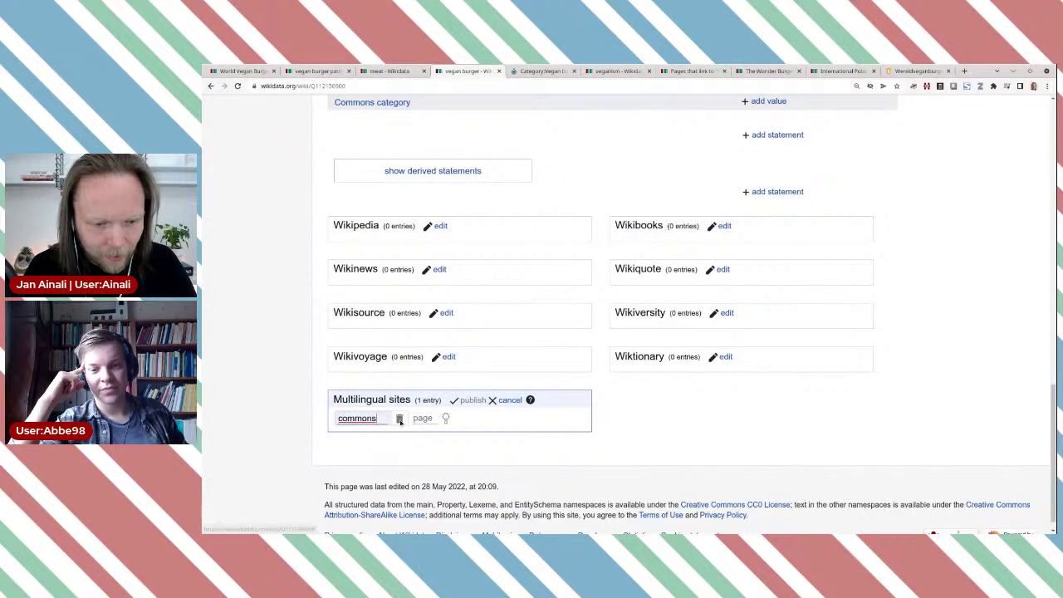
pyautogui.write('Categ')
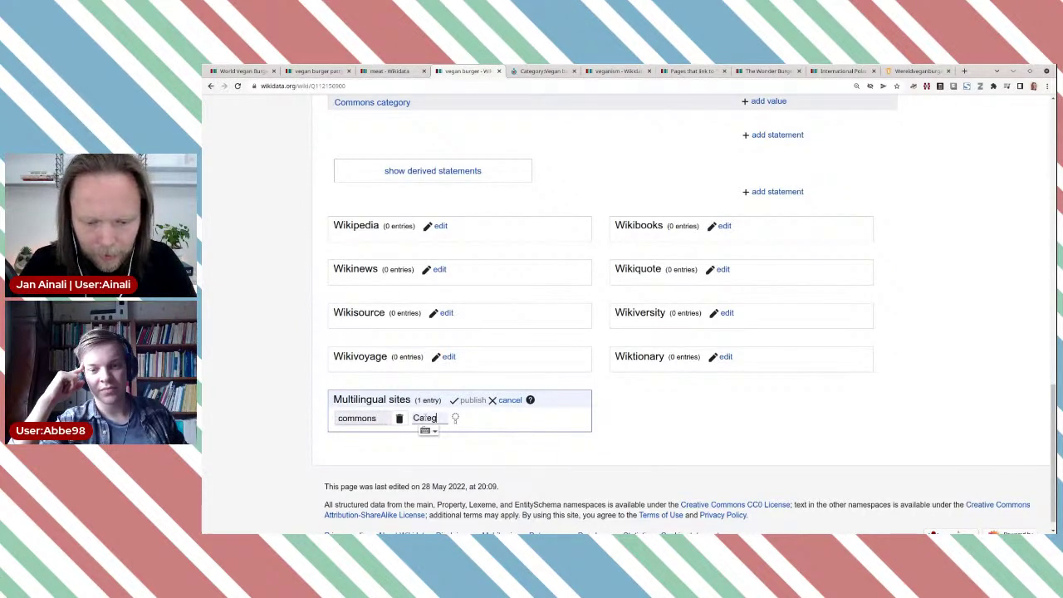
pyautogui.write('ory:')
pyautogui.write('Vegan burgers')
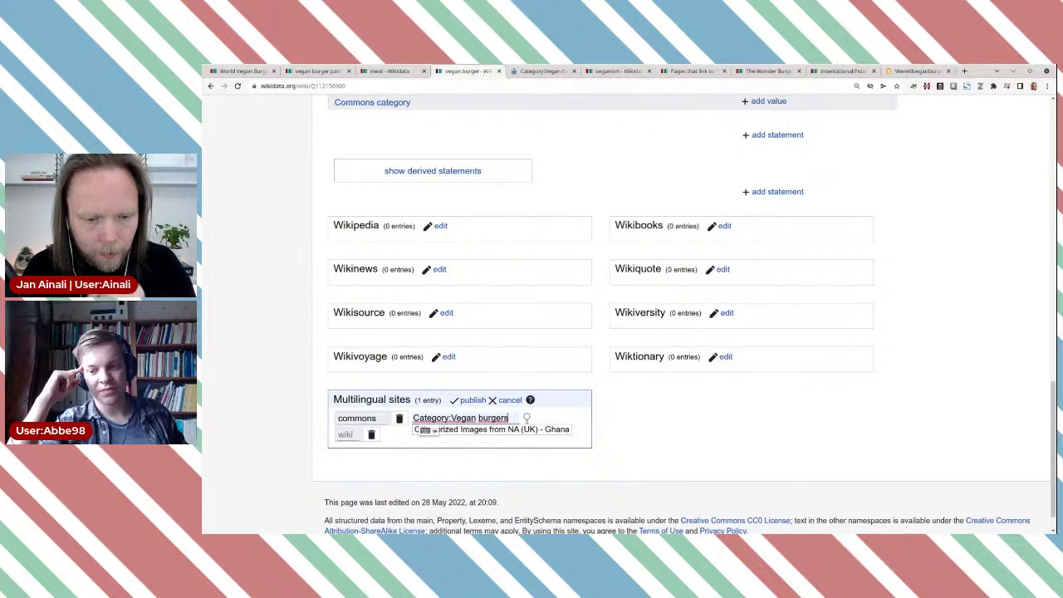
pyautogui.click(474, 430)
pyautogui.press('Return')
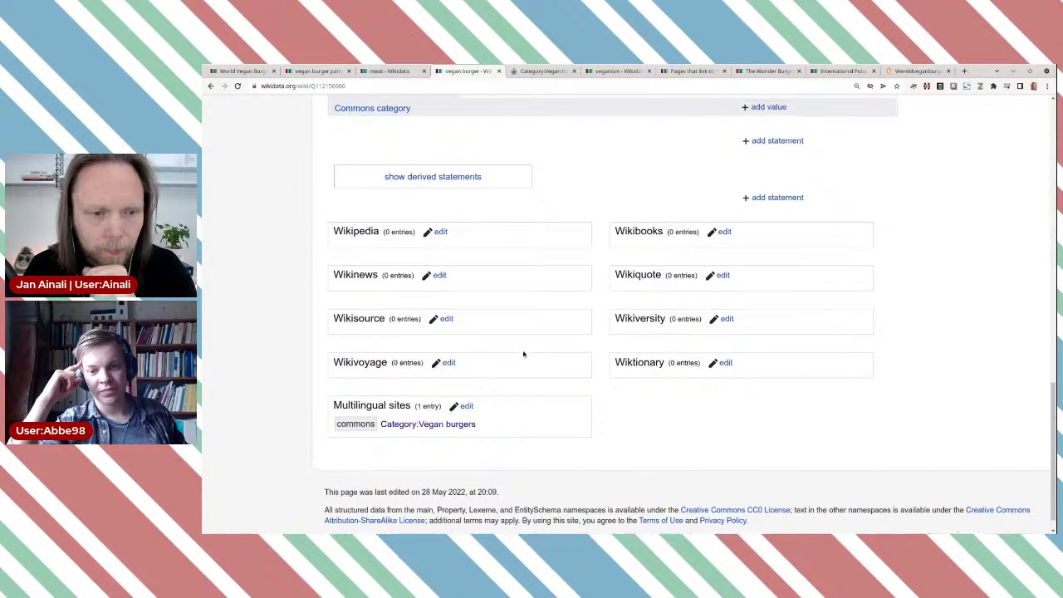
# Insert the {{Wikidata infobox}} template above the category lines in the wikitext of Category:Vegan burgers on Commons.
pyautogui.scroll(3, 524, 351)
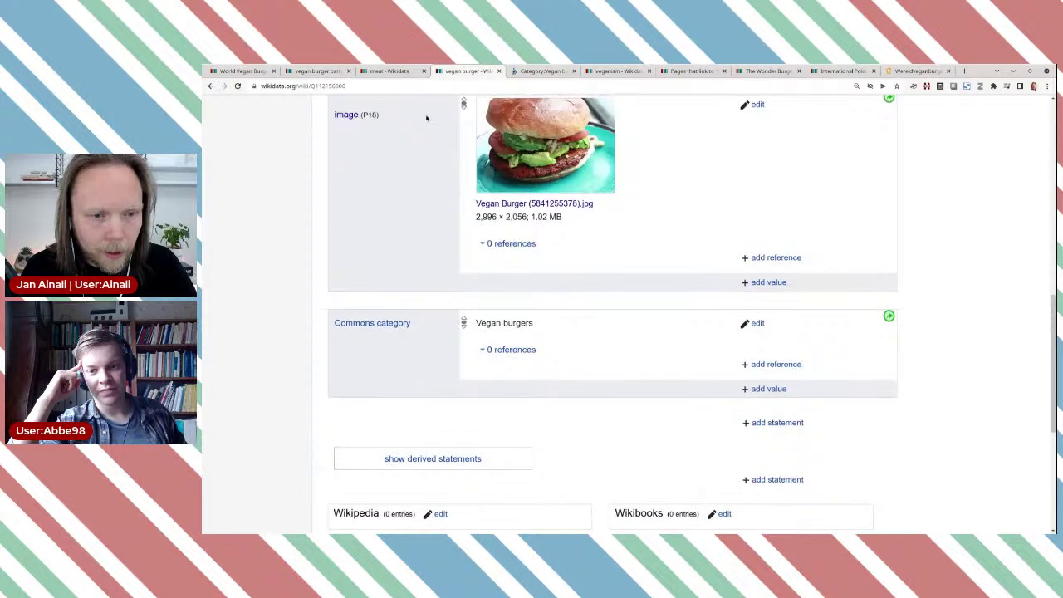
pyautogui.click(541, 71)
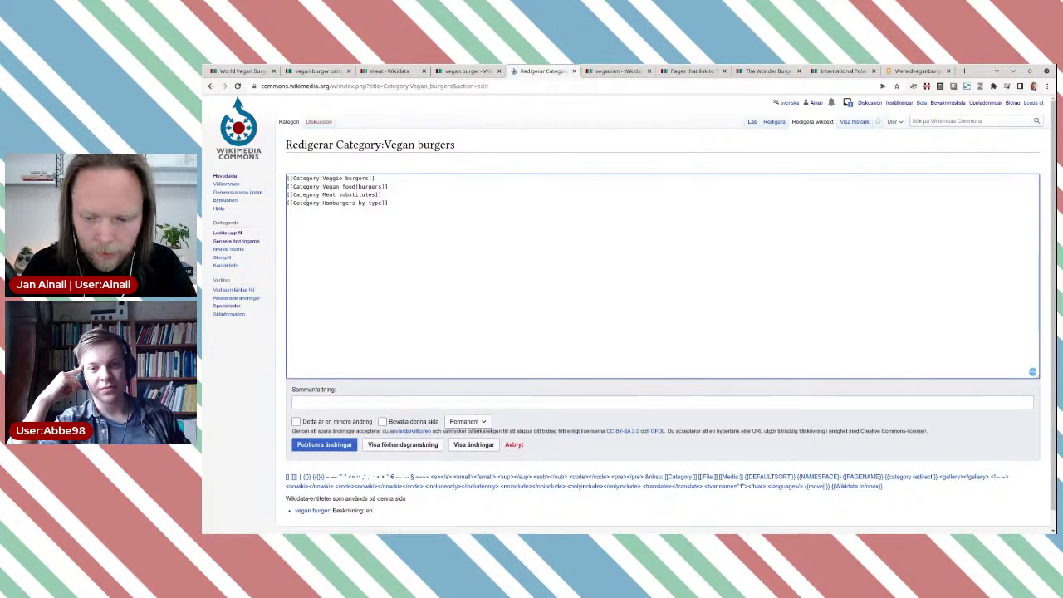
pyautogui.press('Return')
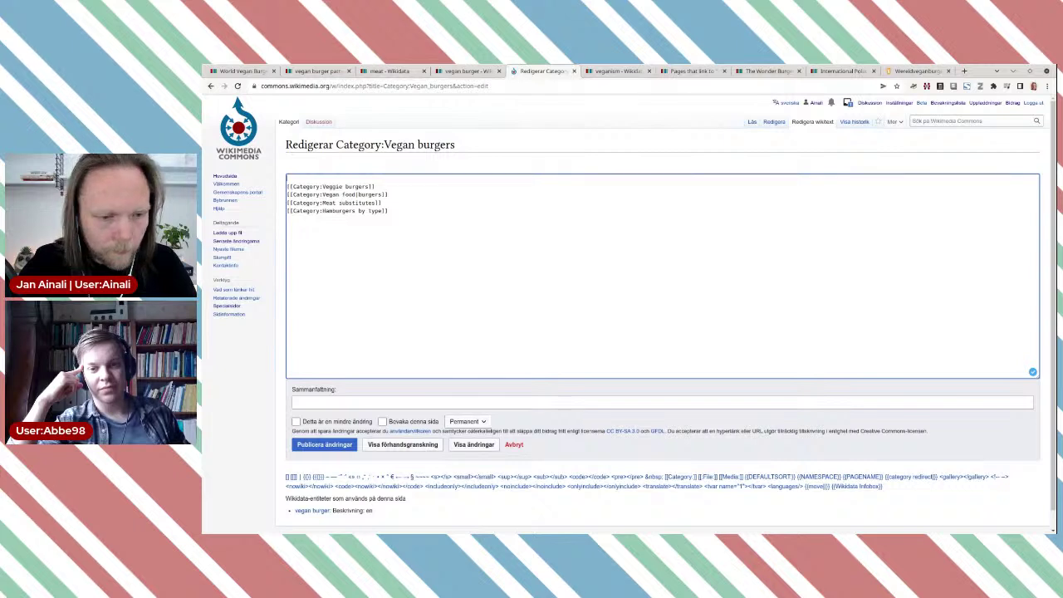
pyautogui.write('{{')
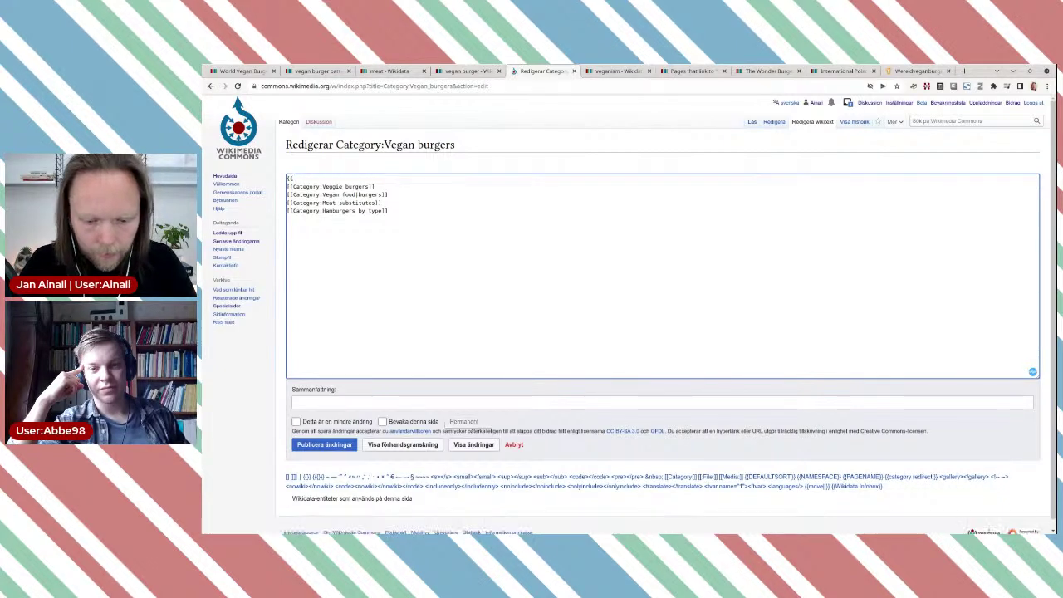
pyautogui.write('Wikidata infob')
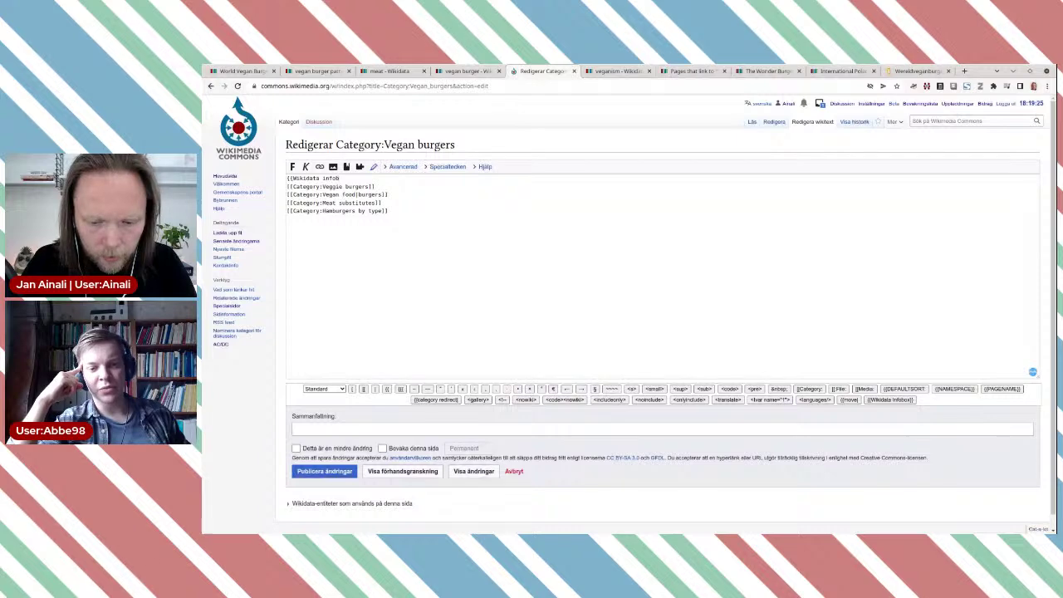
pyautogui.write('ox')
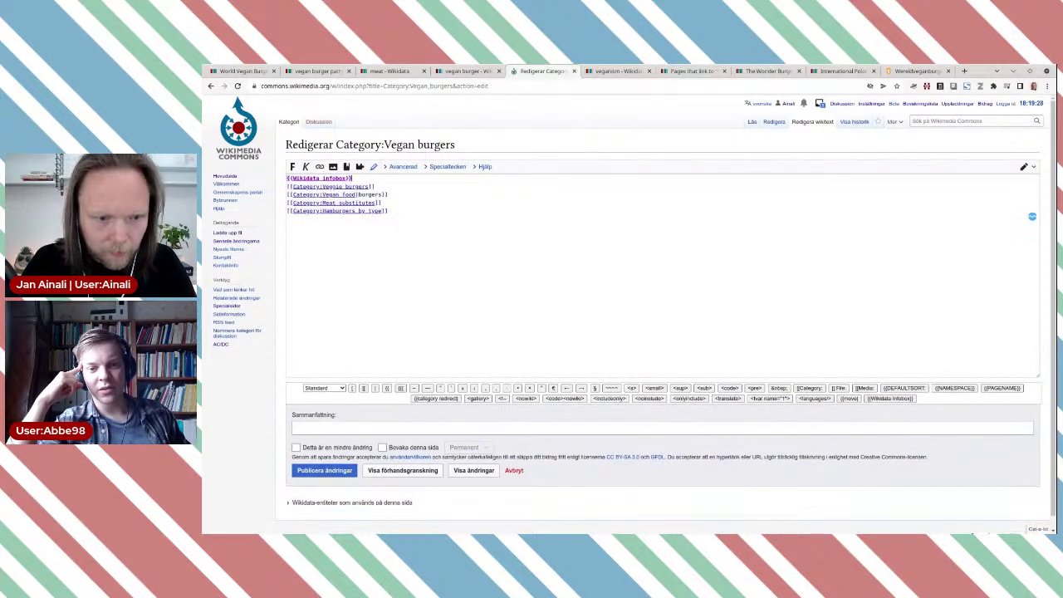
# Preview the Category:Vegan burgers edit and examine the infobox rendered from the vegan burger item.
pyautogui.hotkey('ctrl', '+')
pyautogui.hotkey('ctrl', '+')
pyautogui.hotkey('ctrl', '+')
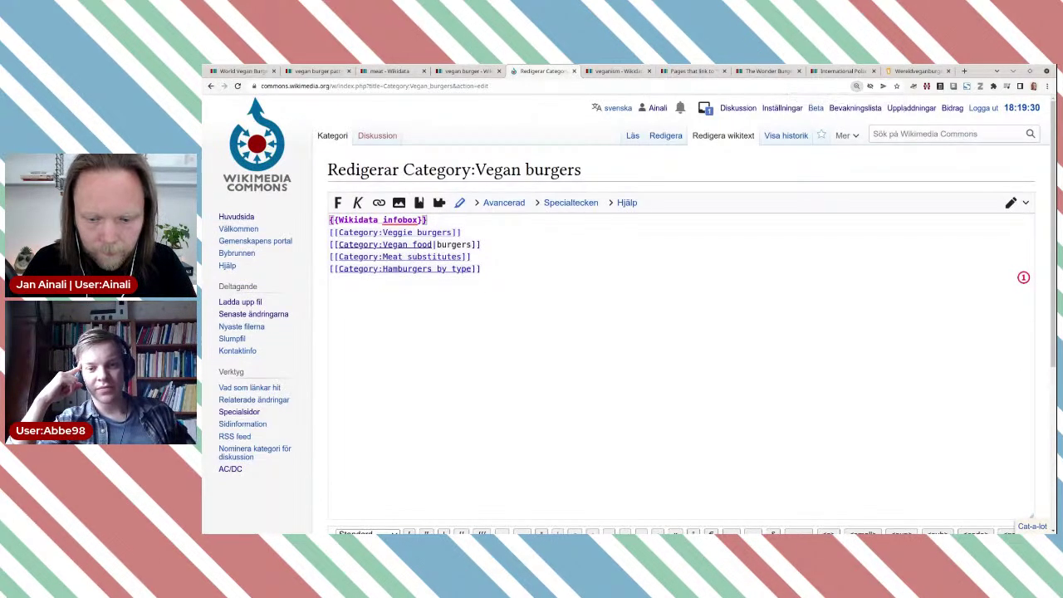
pyautogui.hotkey('ctrl', '+')
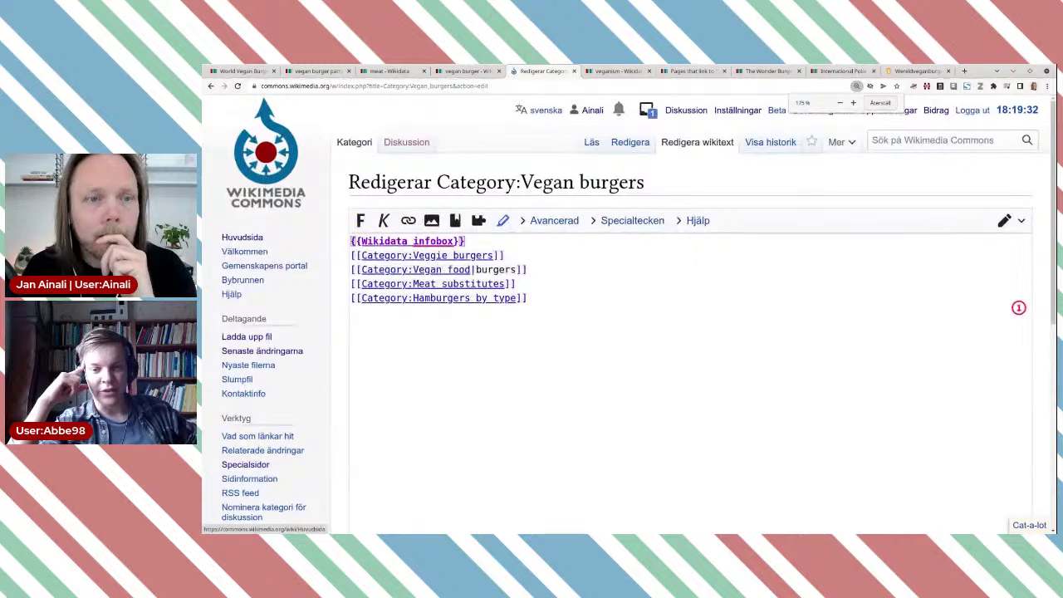
pyautogui.scroll(-3, 298, 282)
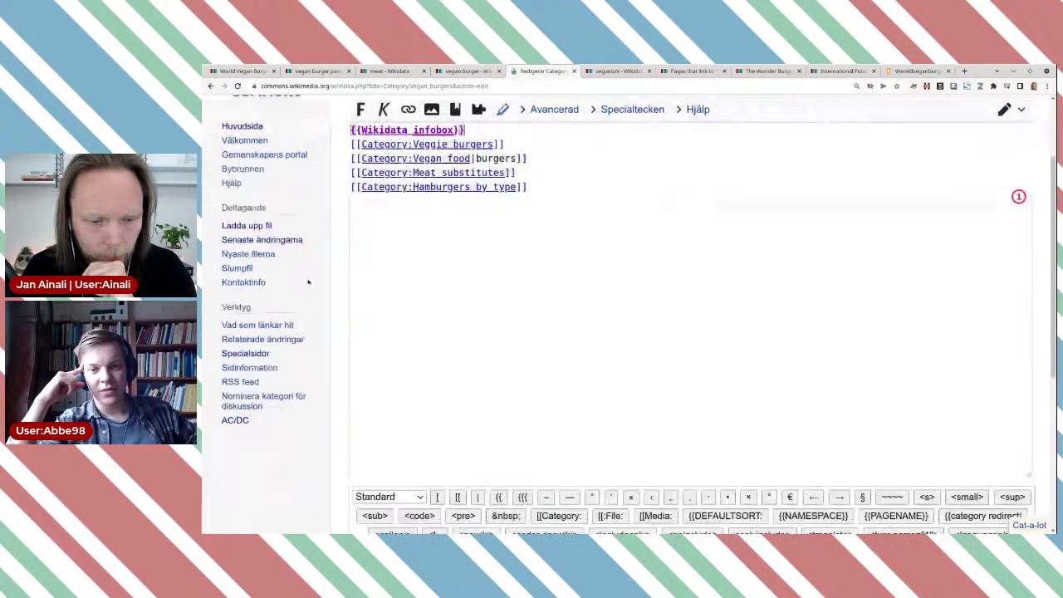
pyautogui.scroll(-8, 308, 282)
pyautogui.click(525, 403)
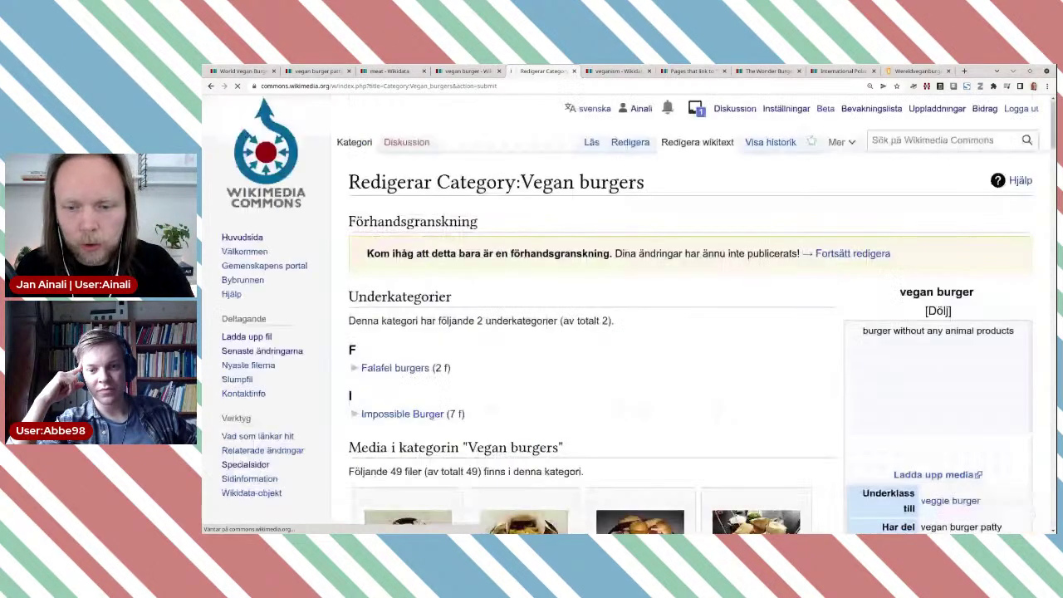
pyautogui.scroll(-2, 536, 356)
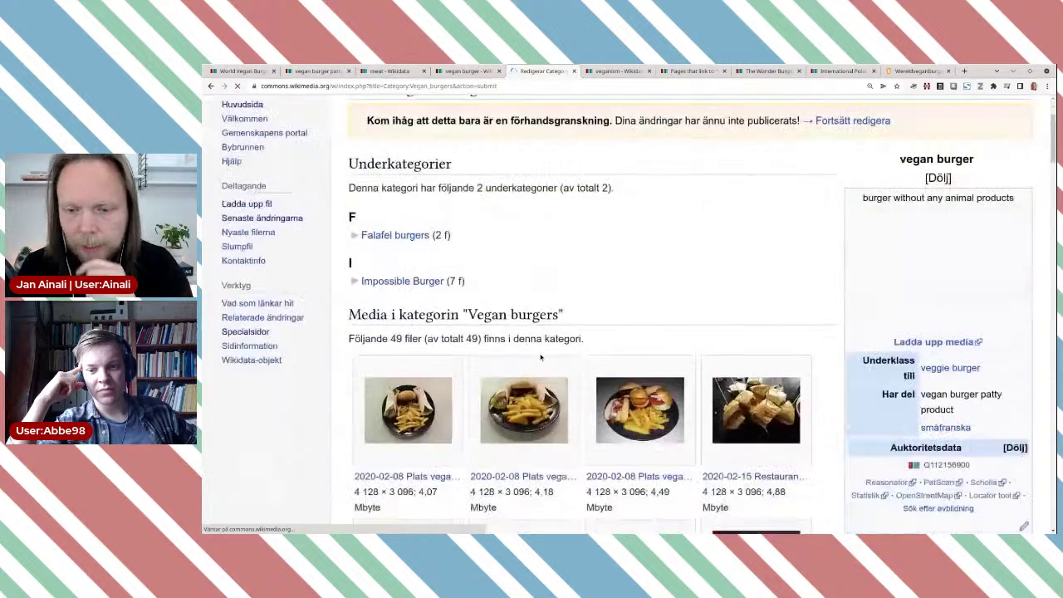
pyautogui.scroll(-1, 539, 357)
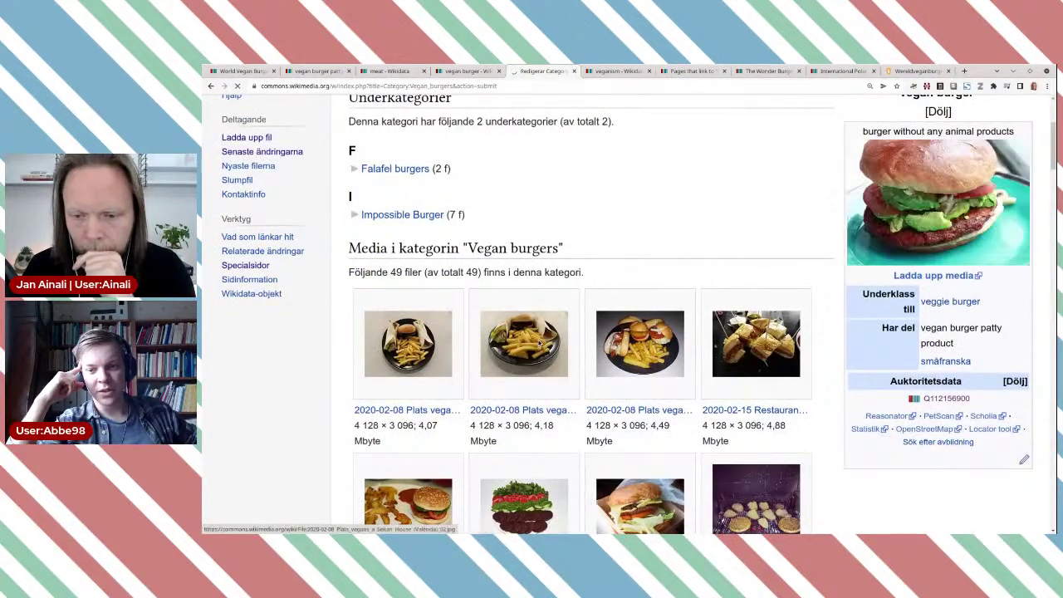
pyautogui.scroll(-1, 540, 342)
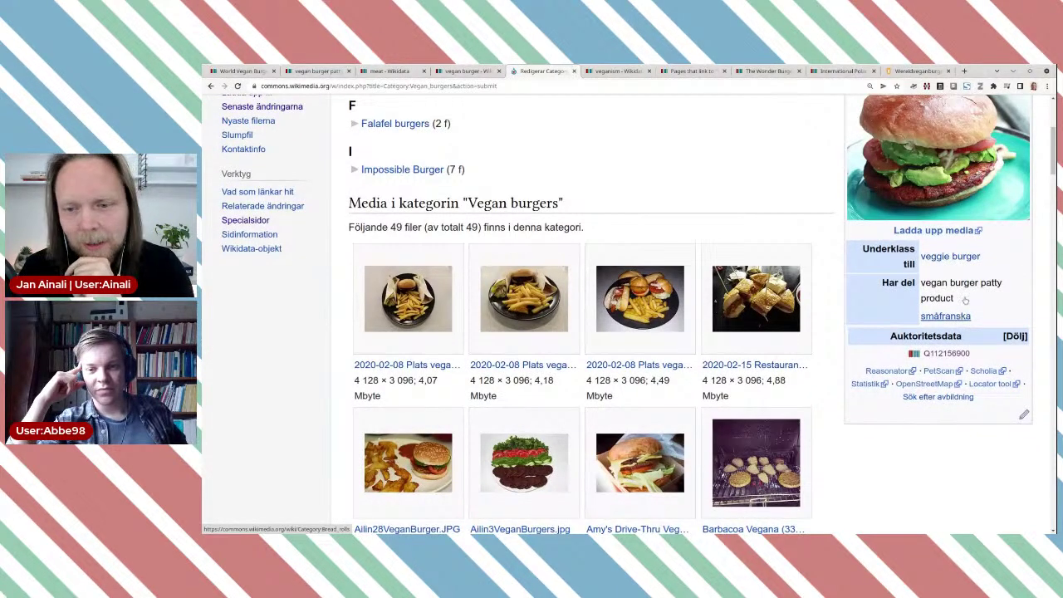
pyautogui.scroll(1, 965, 300)
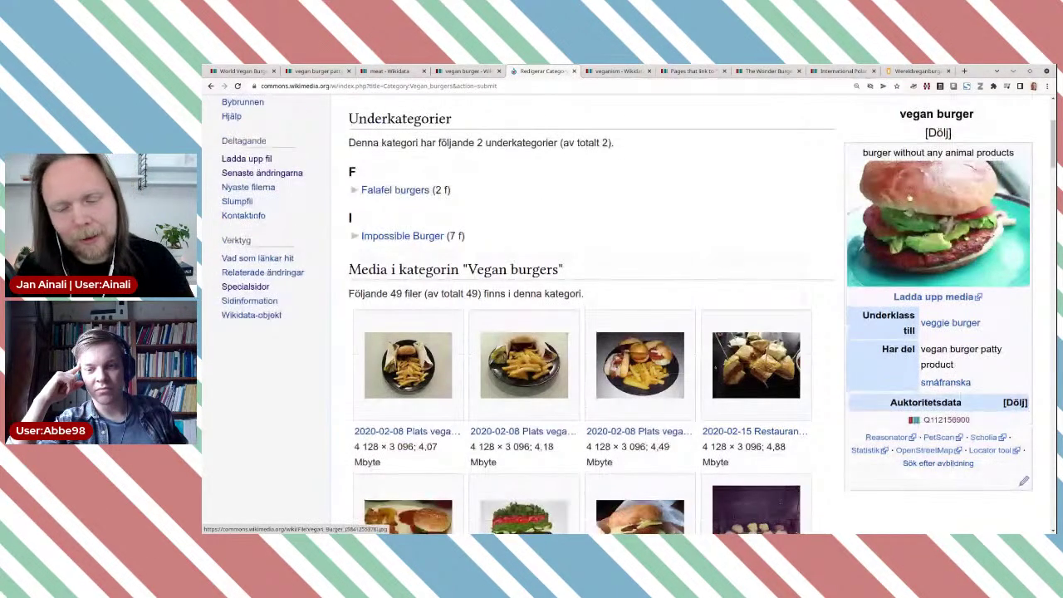
# Enter the edit summary "add wikidata infobox", set the page to be watched, and publish the category edit.
pyautogui.scroll(-6, 295, 353)
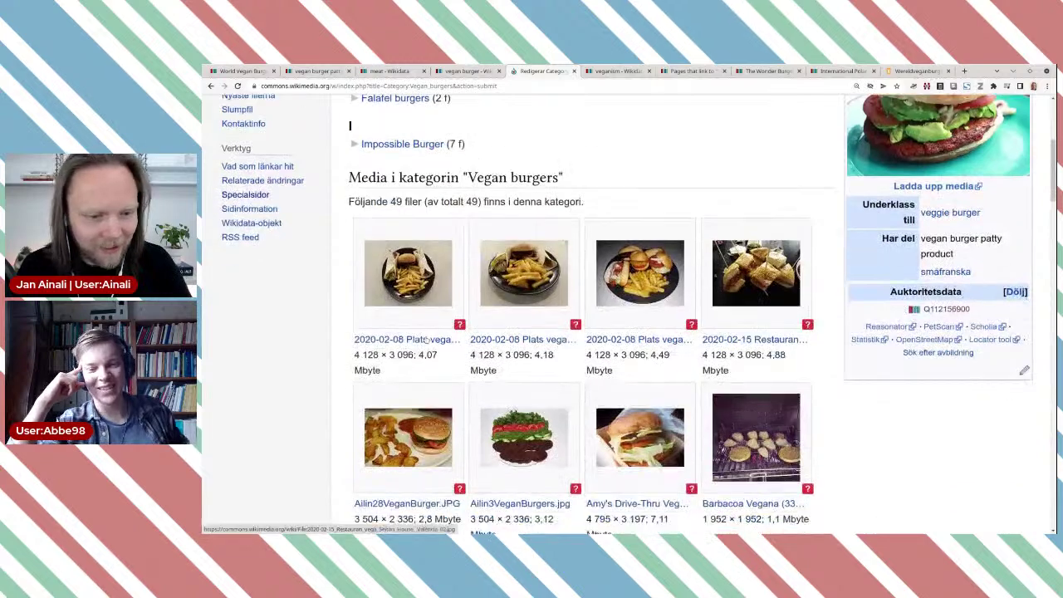
pyautogui.scroll(-10, 295, 352)
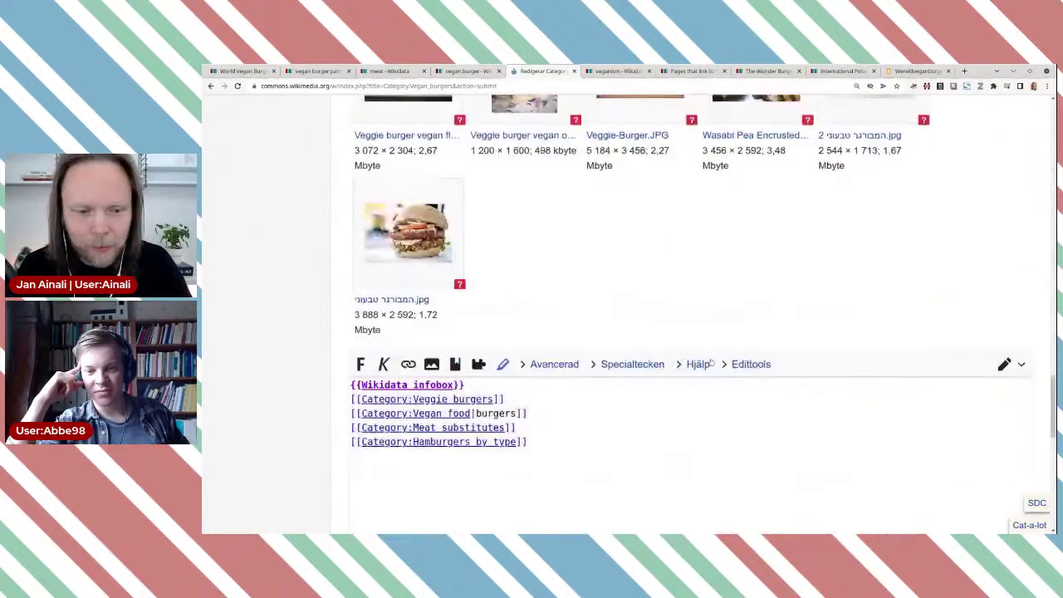
pyautogui.scroll(-6, 273, 332)
pyautogui.scroll(-3, 274, 318)
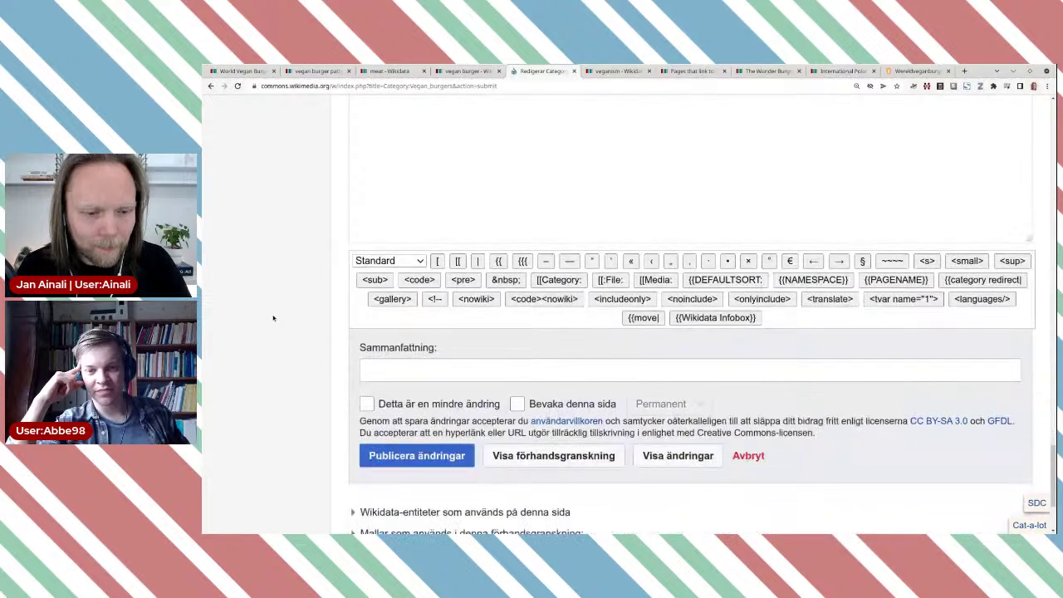
pyautogui.click(399, 287)
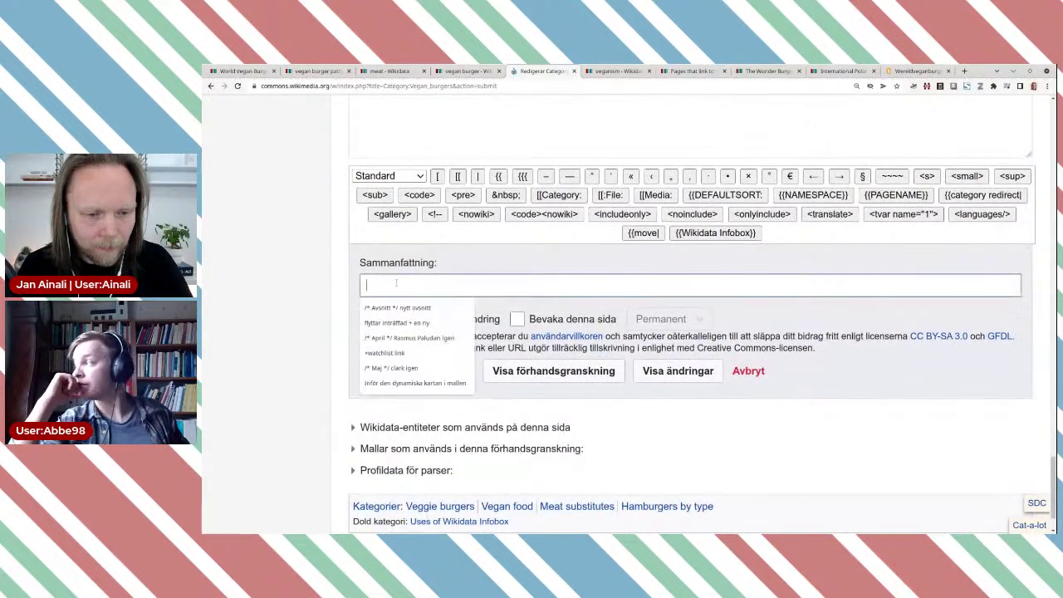
pyautogui.write('add wikidat')
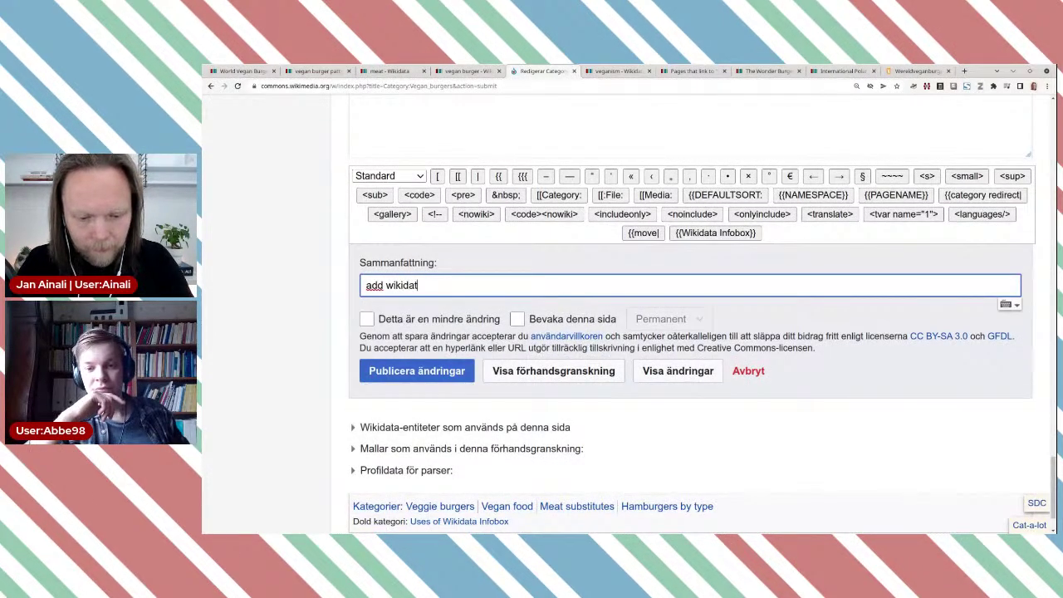
pyautogui.write('a infobox')
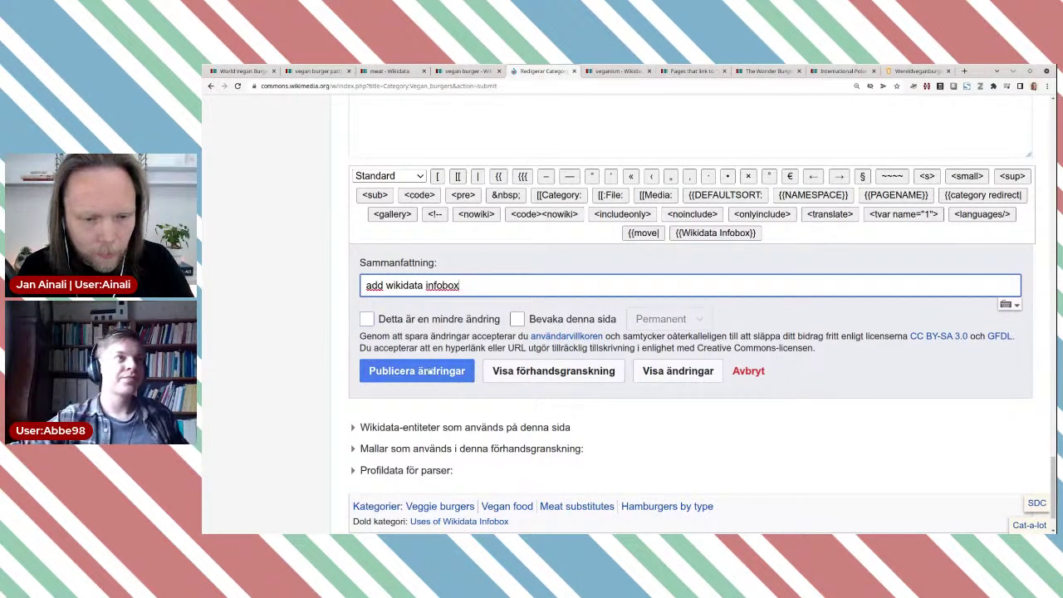
pyautogui.click(522, 319)
pyautogui.click(443, 370)
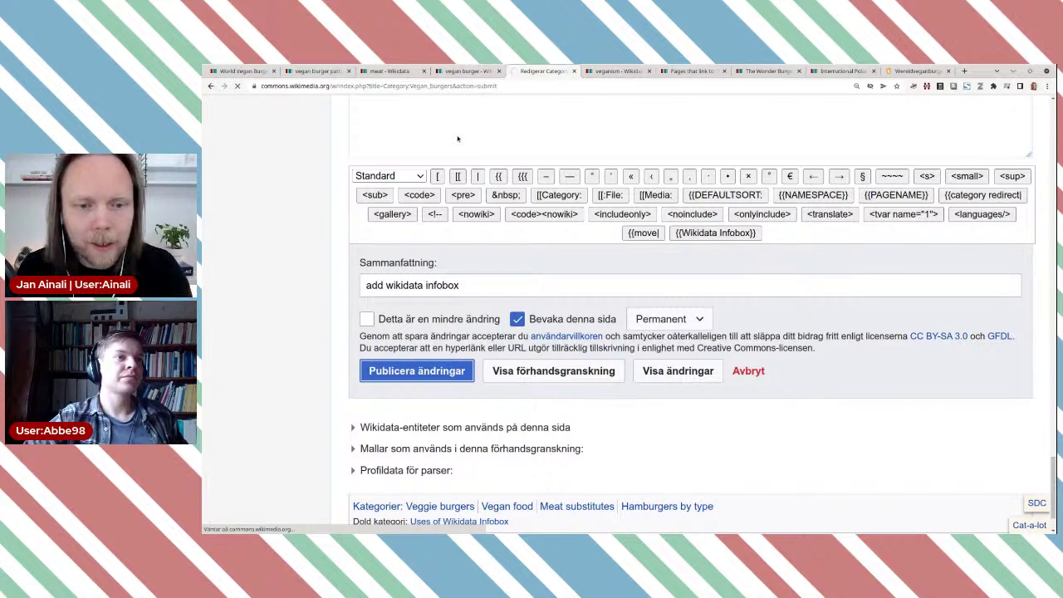
# Return to the vegan burger Wikidata item and copy its QID from the heading.
pyautogui.click(465, 78)
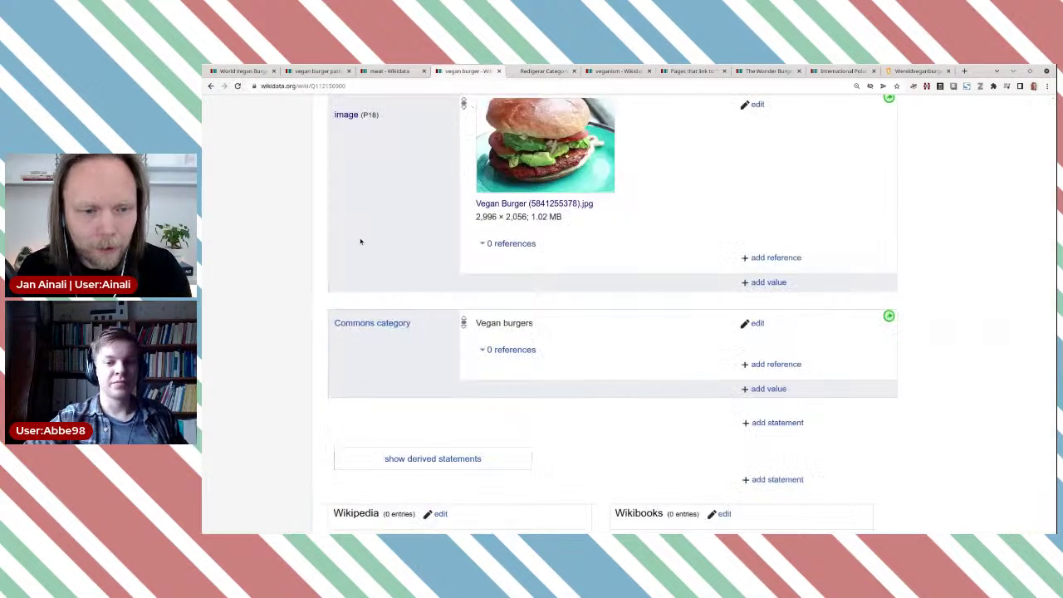
pyautogui.scroll(5, 362, 238)
pyautogui.scroll(3, 363, 238)
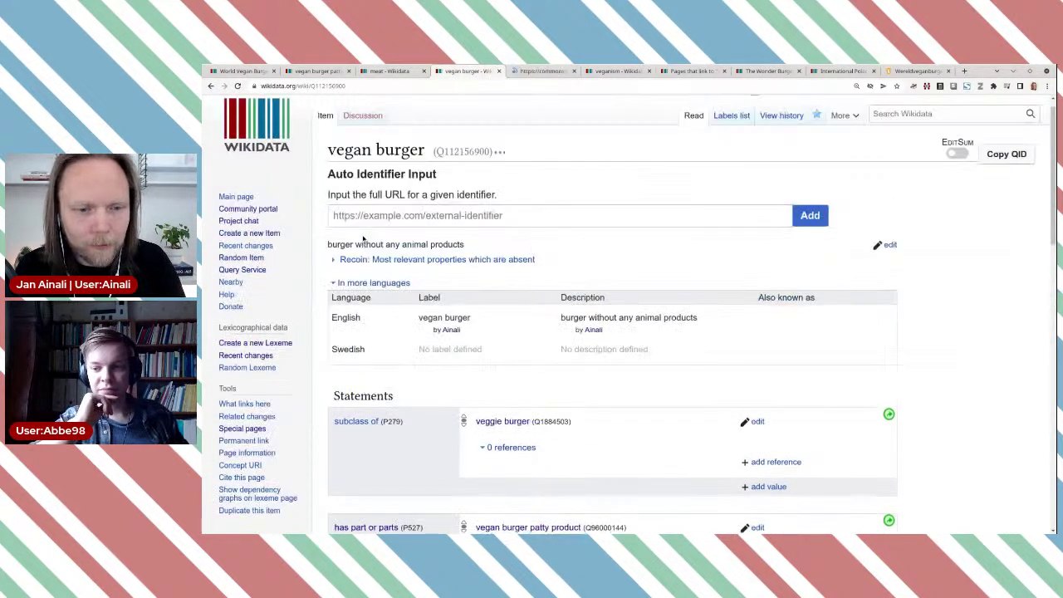
pyautogui.doubleClick(453, 170)
pyautogui.hotkey('ctrl', 'c')
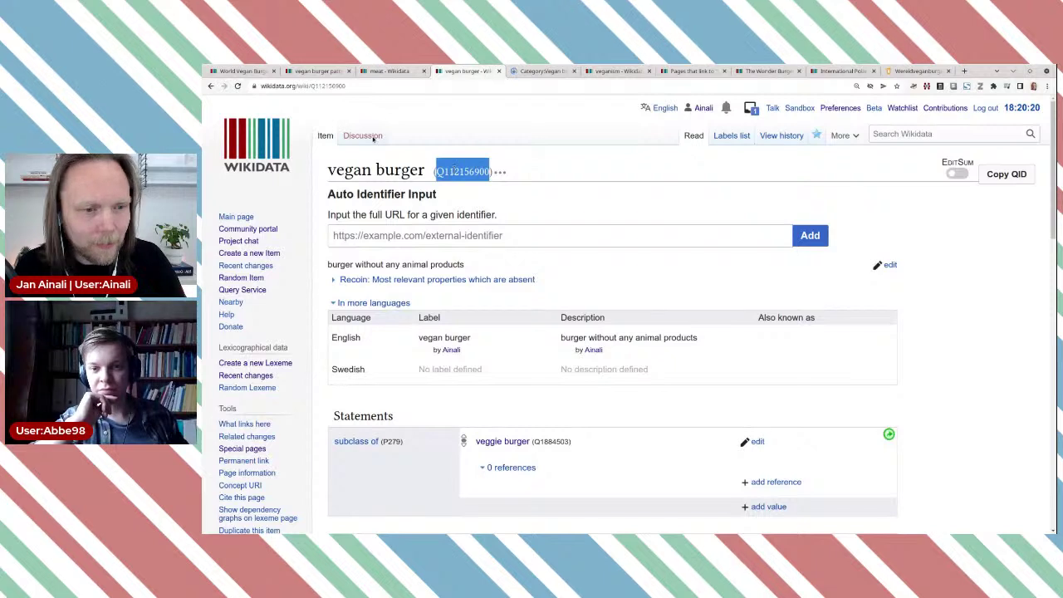
# Set the pending main subject statement of the World Vegan Burger Day item to vegan burger using the copied QID, and publish it.
pyautogui.click(254, 75)
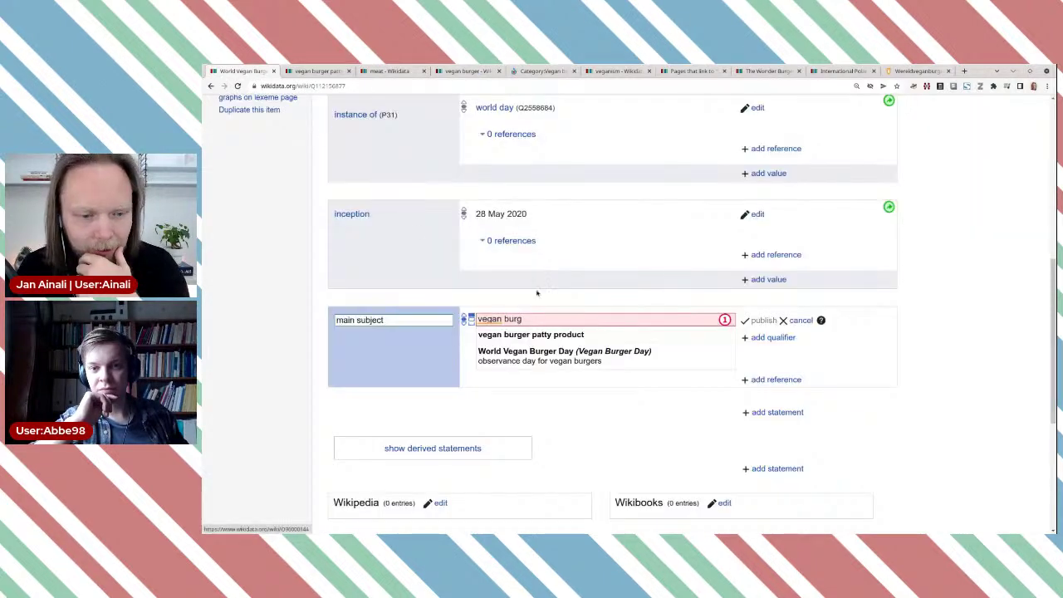
pyautogui.hotkey('ctrl', 'a')
pyautogui.hotkey('ctrl', 'v')
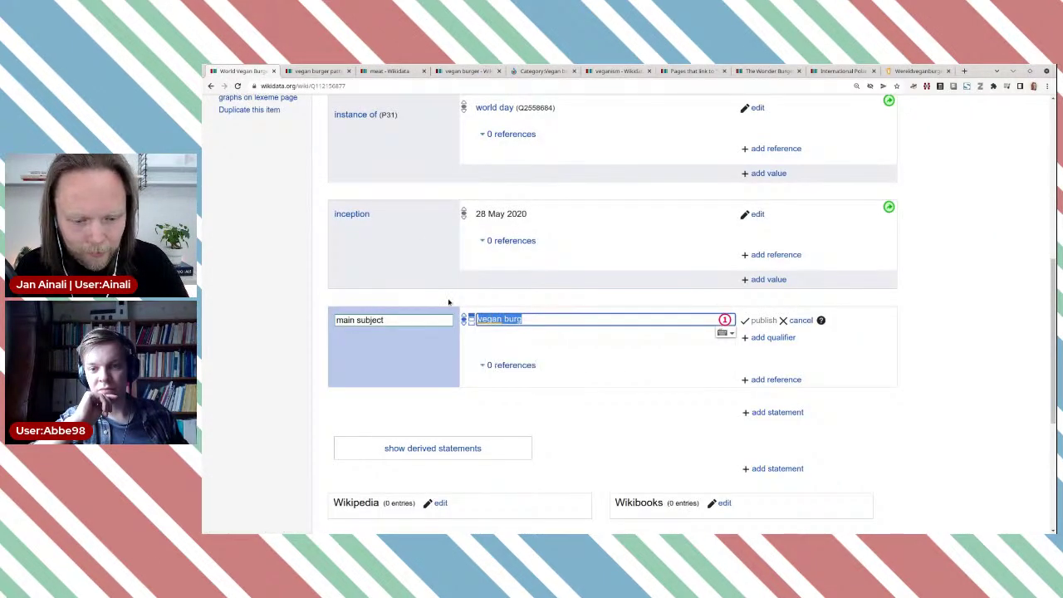
pyautogui.click(569, 336)
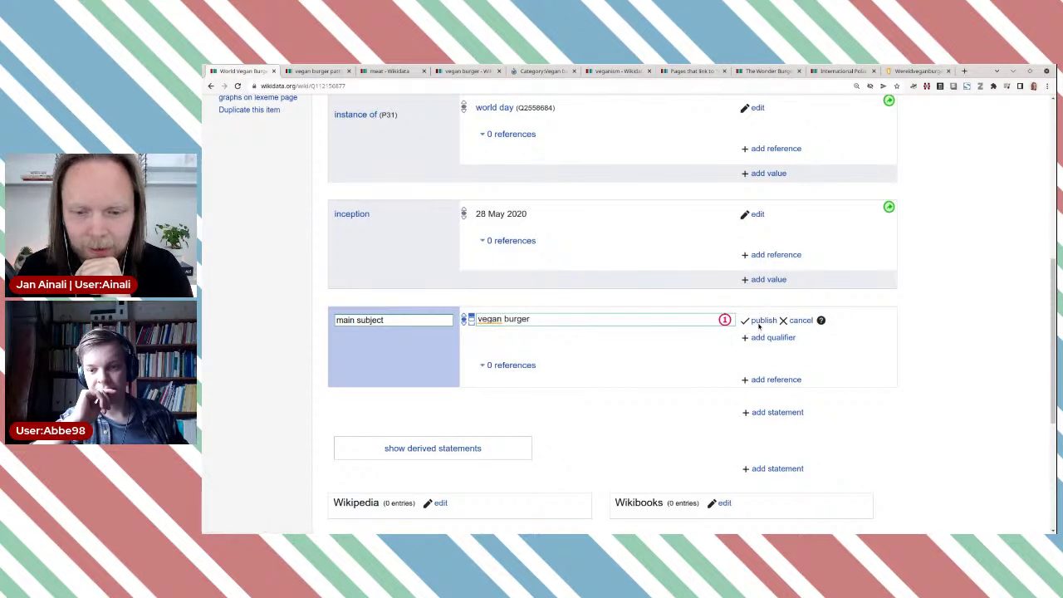
pyautogui.click(758, 322)
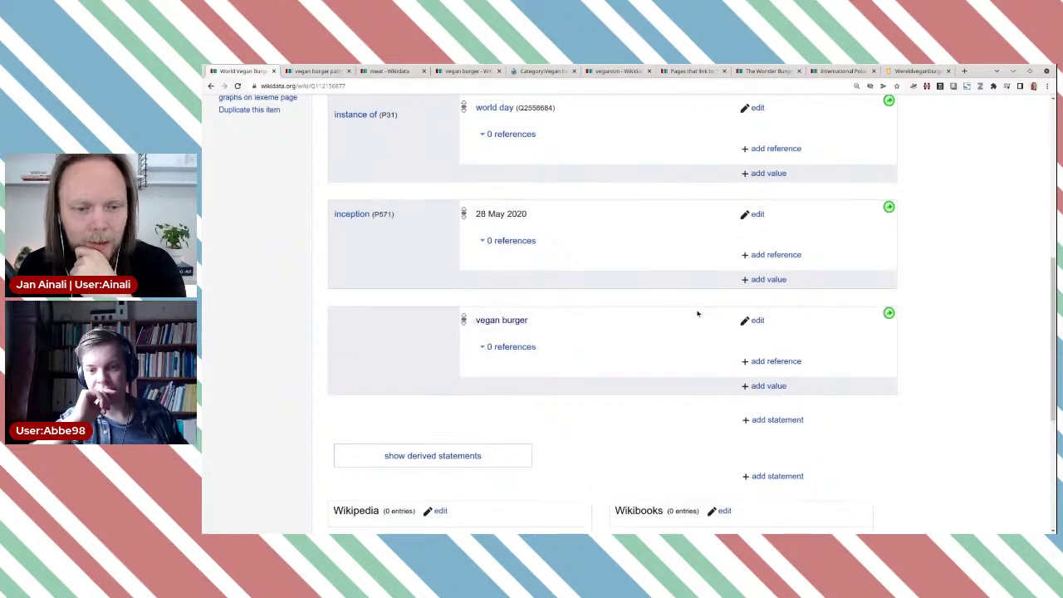
# Bring the International Polar Bear Day item next to the World Vegan Burger Day item and examine its statements following main subject.
pyautogui.scroll(1, 679, 281)
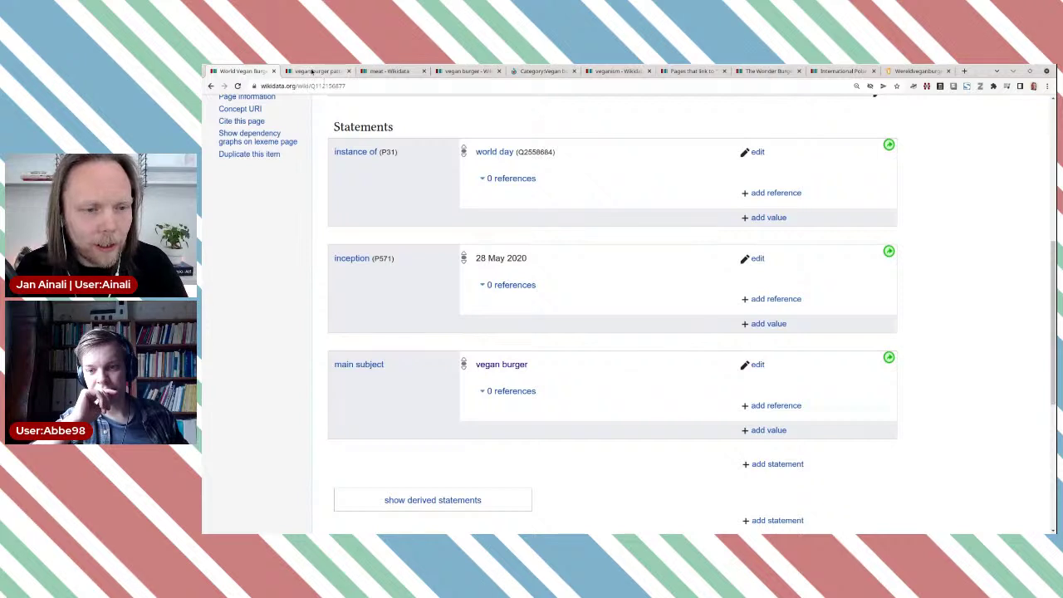
pyautogui.click(310, 71)
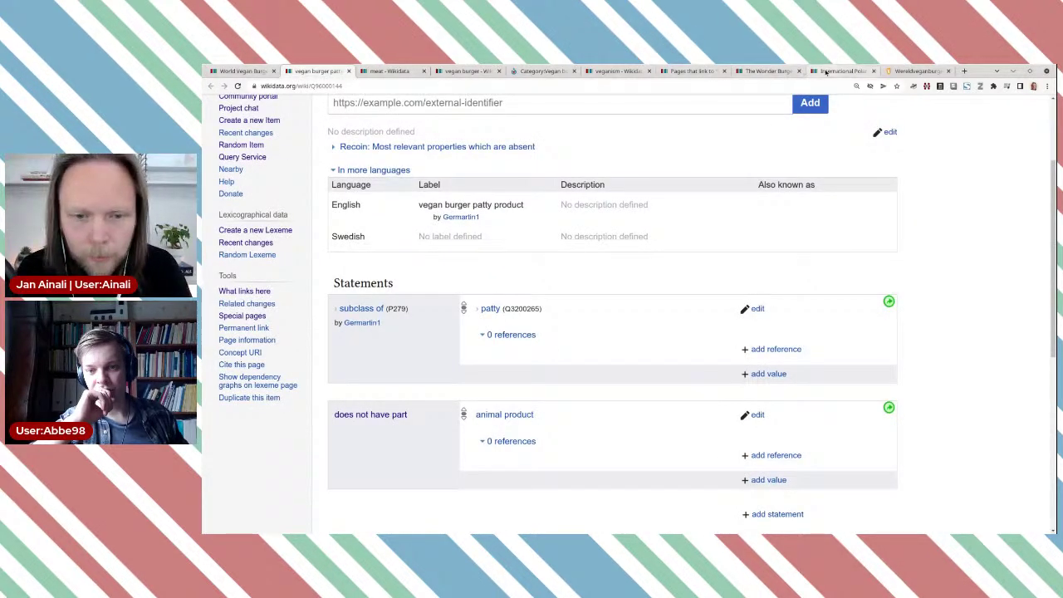
pyautogui.moveTo(823, 72); pyautogui.dragTo(312, 76)
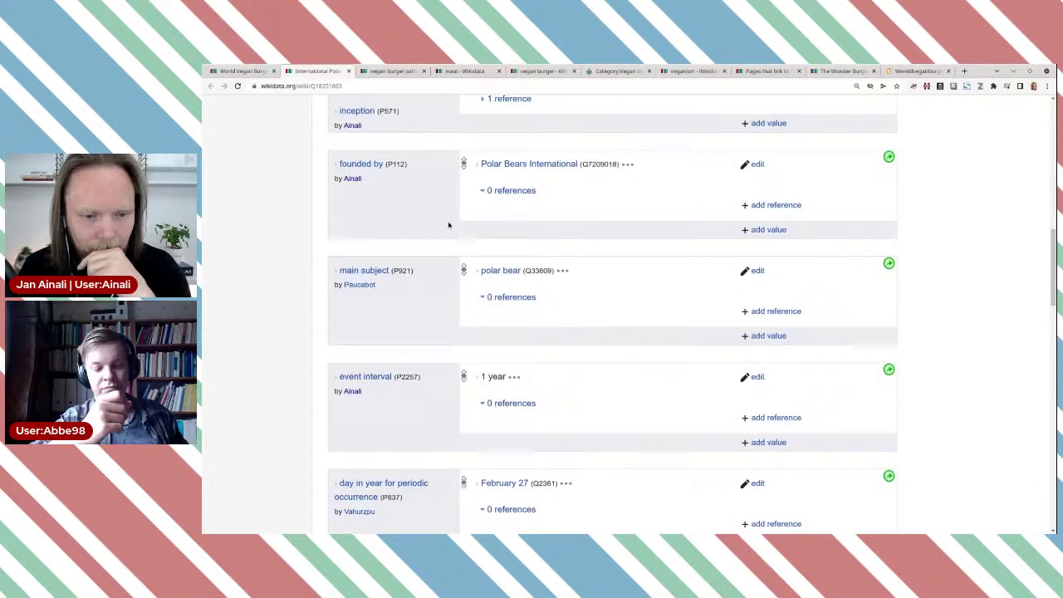
pyautogui.scroll(-3, 448, 224)
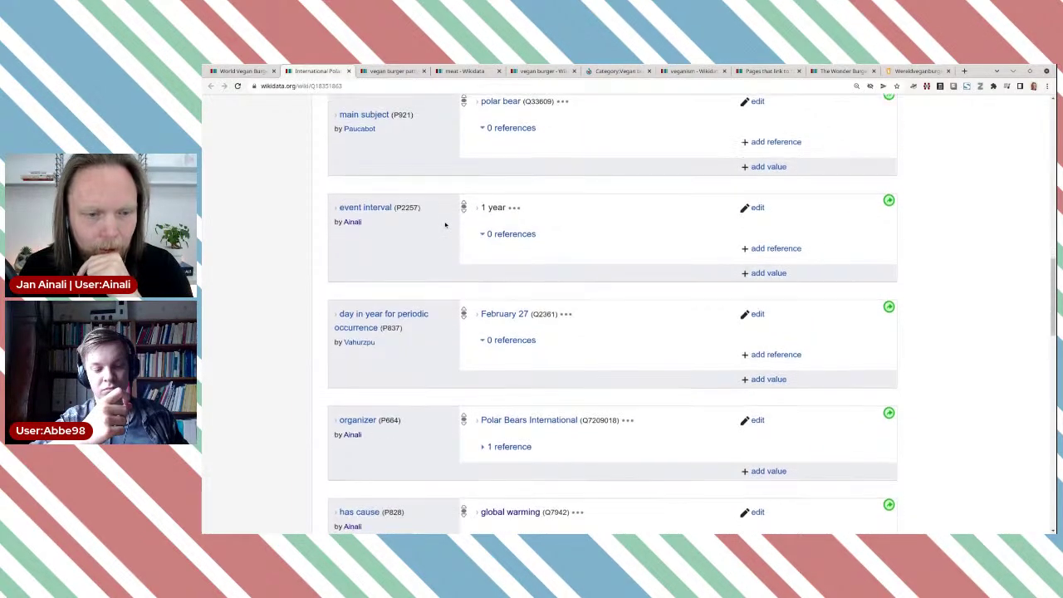
# Add an event interval statement of 1 year to the World Vegan Burger Day item and publish it.
pyautogui.click(240, 70)
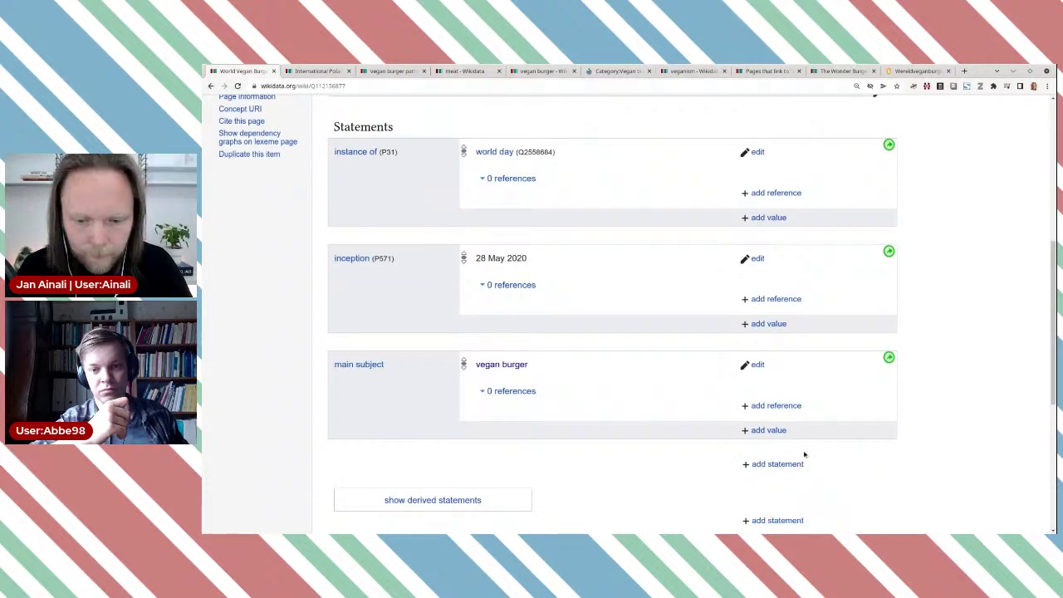
pyautogui.click(777, 463)
pyautogui.write('ev')
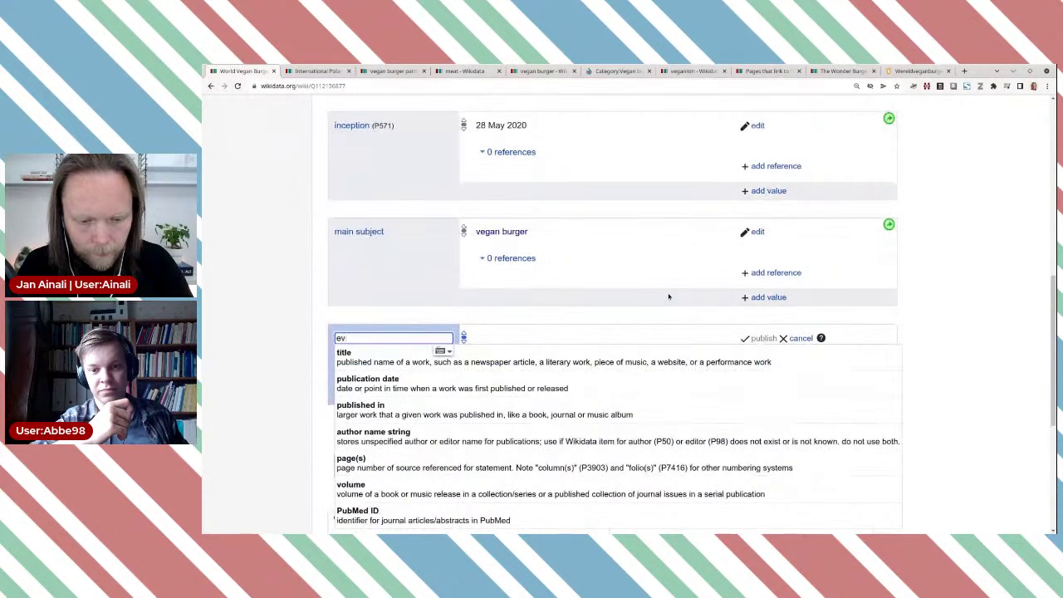
pyautogui.write('ent ')
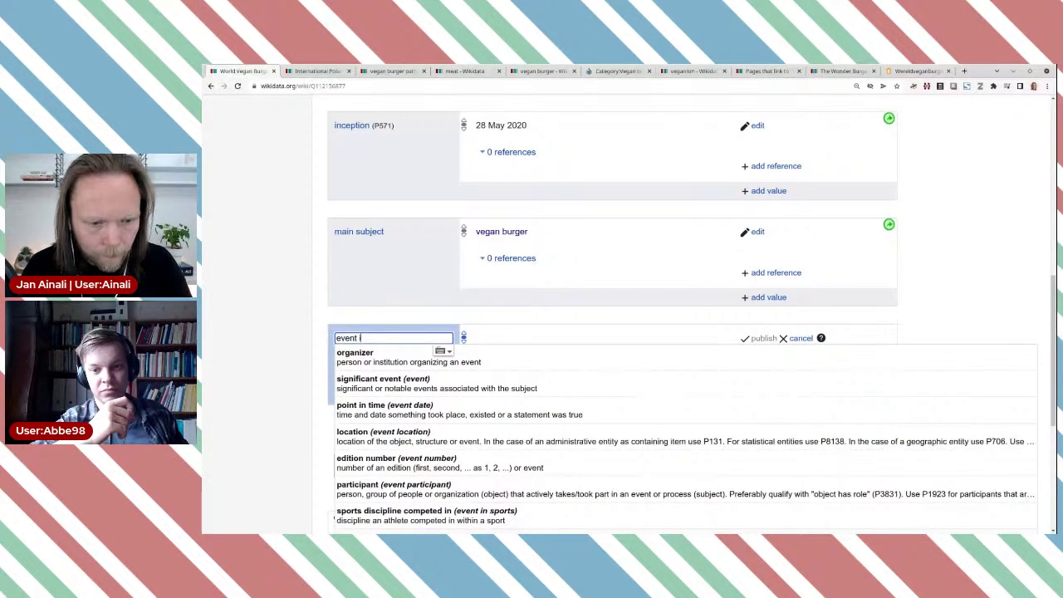
pyautogui.write('i')
pyautogui.press('Down')
pyautogui.press('Return')
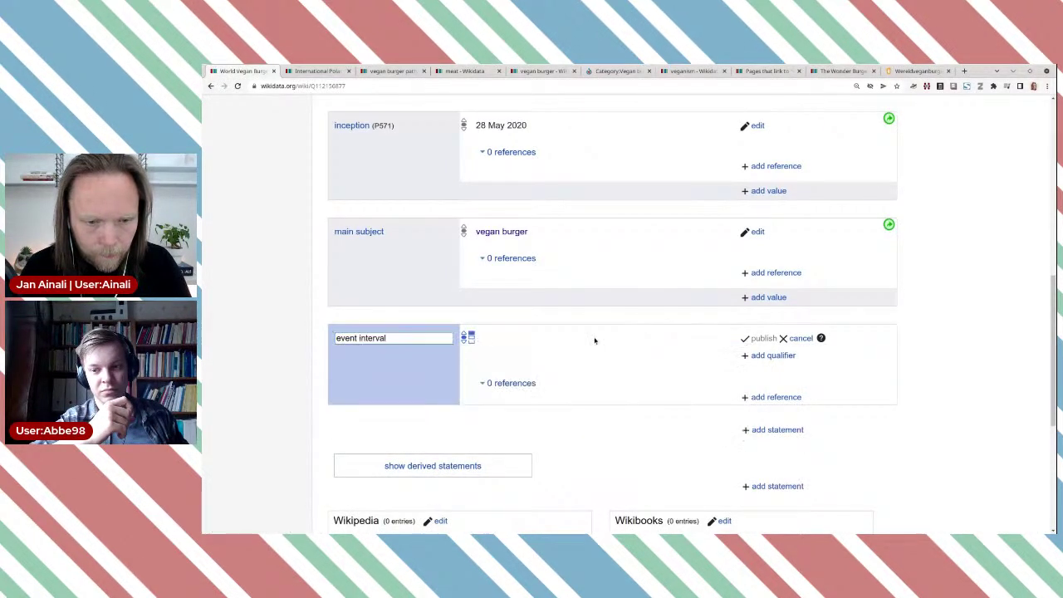
pyautogui.write('1')
pyautogui.click(592, 358)
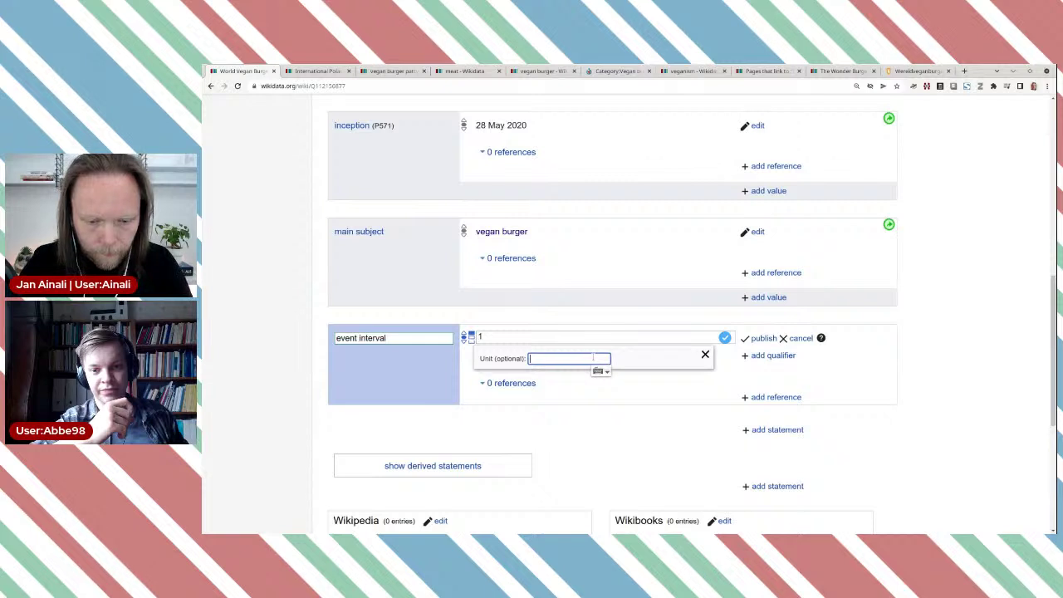
pyautogui.write('year')
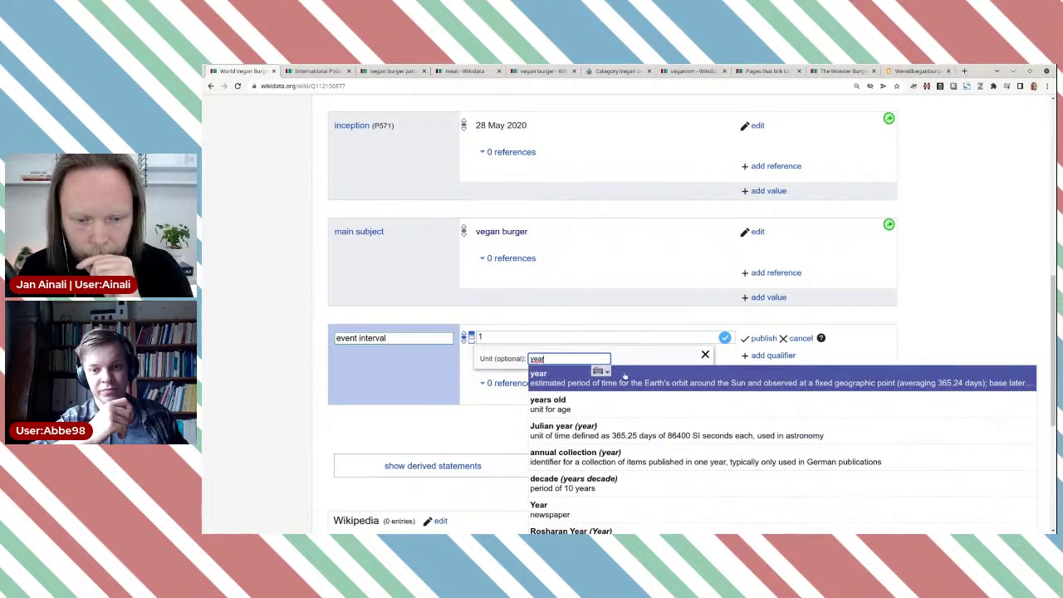
pyautogui.click(626, 376)
pyautogui.click(761, 338)
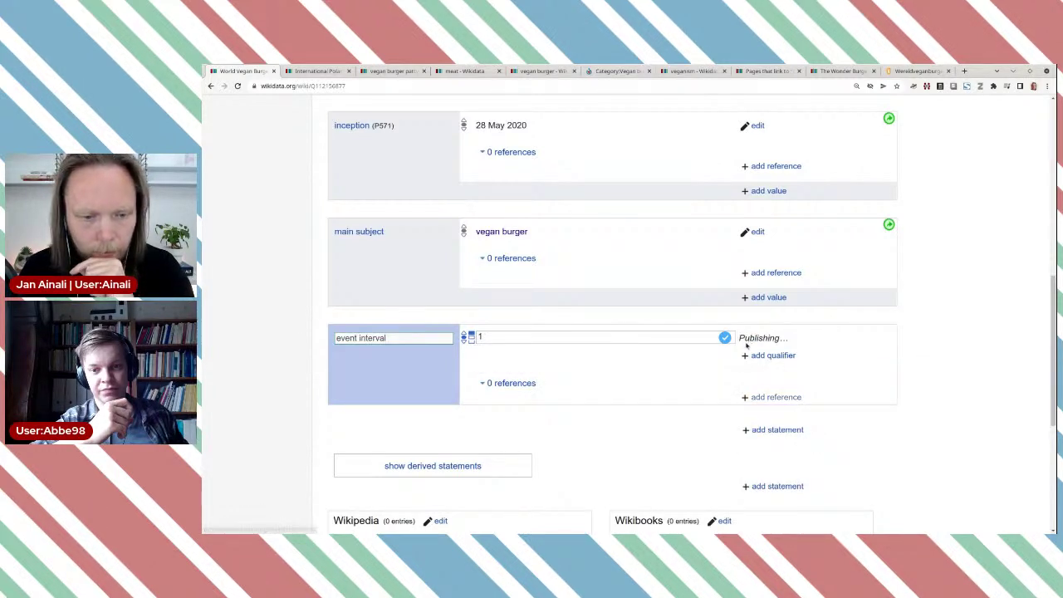
# Examine the International Polar Bear Day item's statements from organizer down to the focus list for further properties to reuse.
pyautogui.hotkey('ctrl', 'Tab')
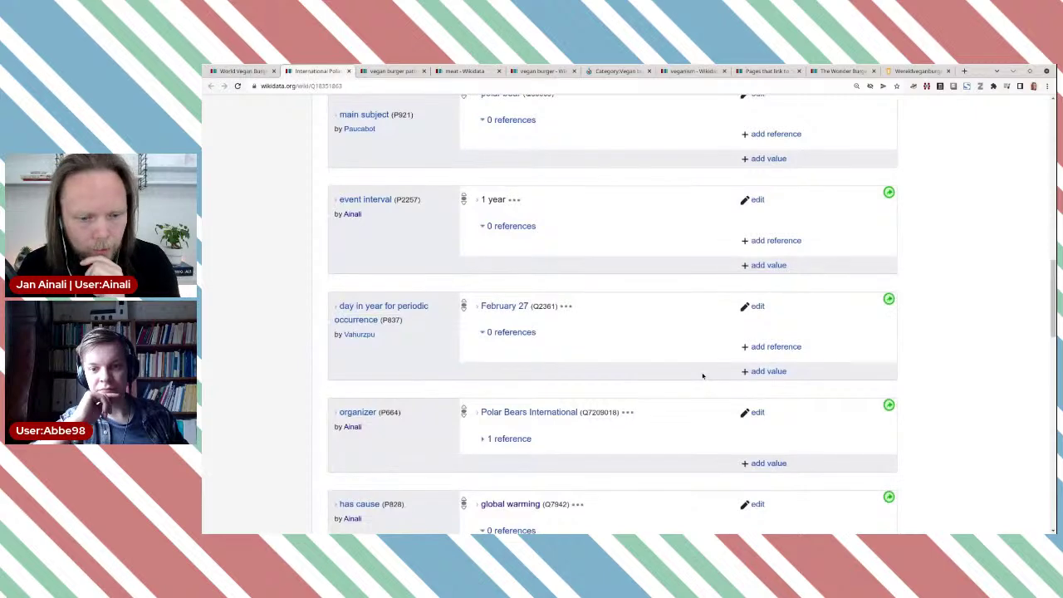
pyautogui.scroll(-2, 697, 357)
pyautogui.scroll(-4, 696, 352)
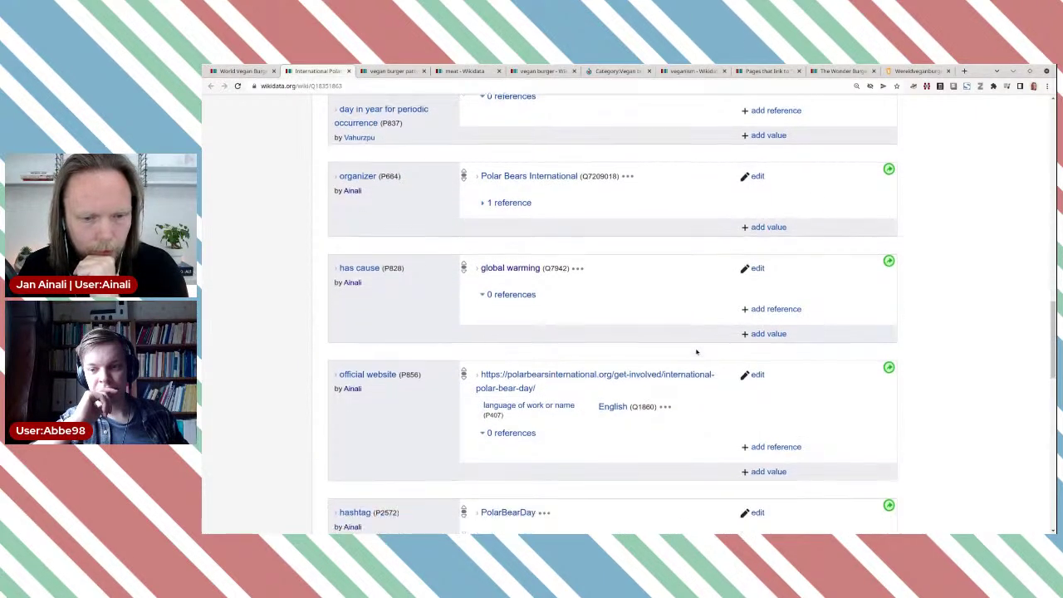
pyautogui.scroll(-1, 696, 352)
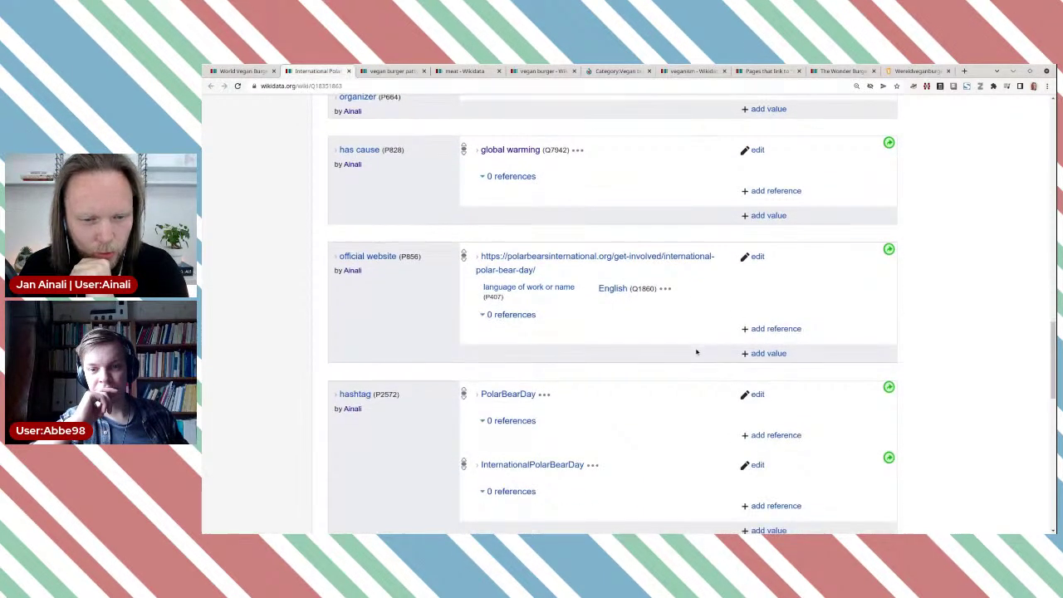
pyautogui.scroll(-1, 697, 352)
pyautogui.scroll(-3, 696, 352)
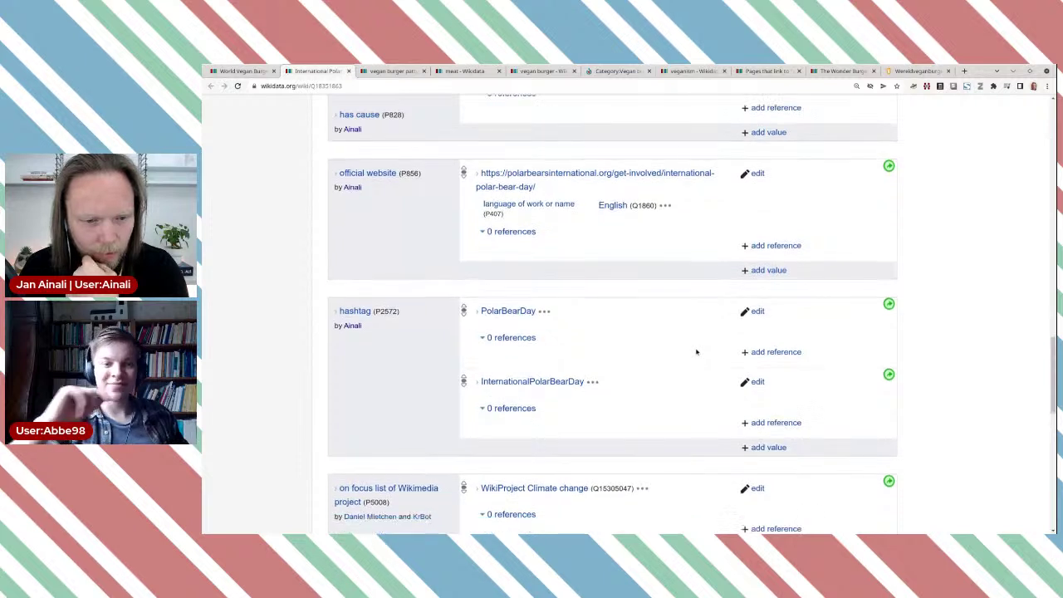
pyautogui.scroll(-1, 696, 352)
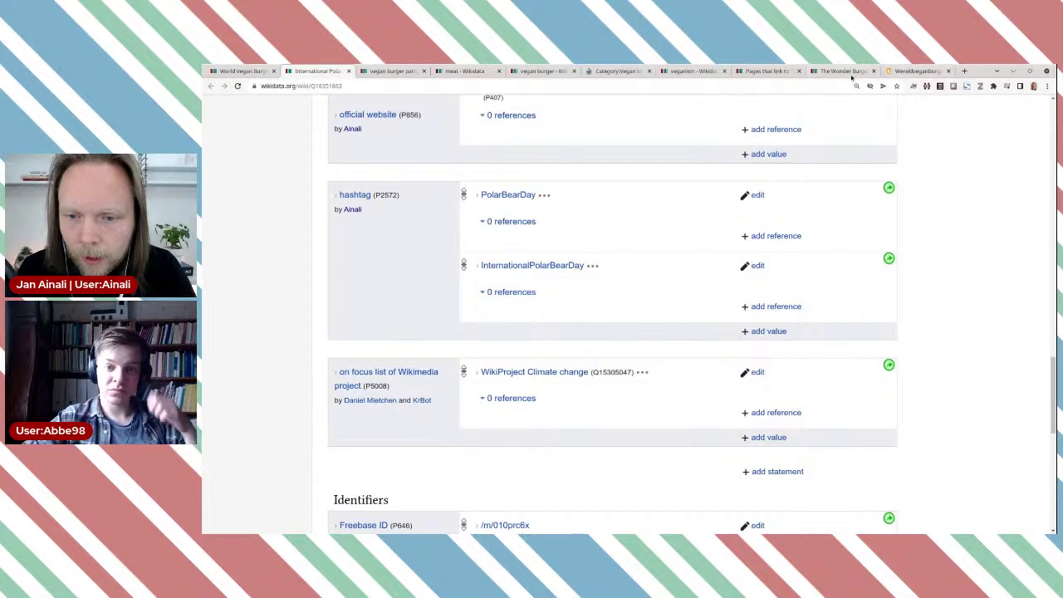
# Check the hashtag on the Wereldveganburgerdag page, then add a hashtag statement "worldveganburgerday" to the World Vegan Burger Day item and publish it.
pyautogui.click(913, 71)
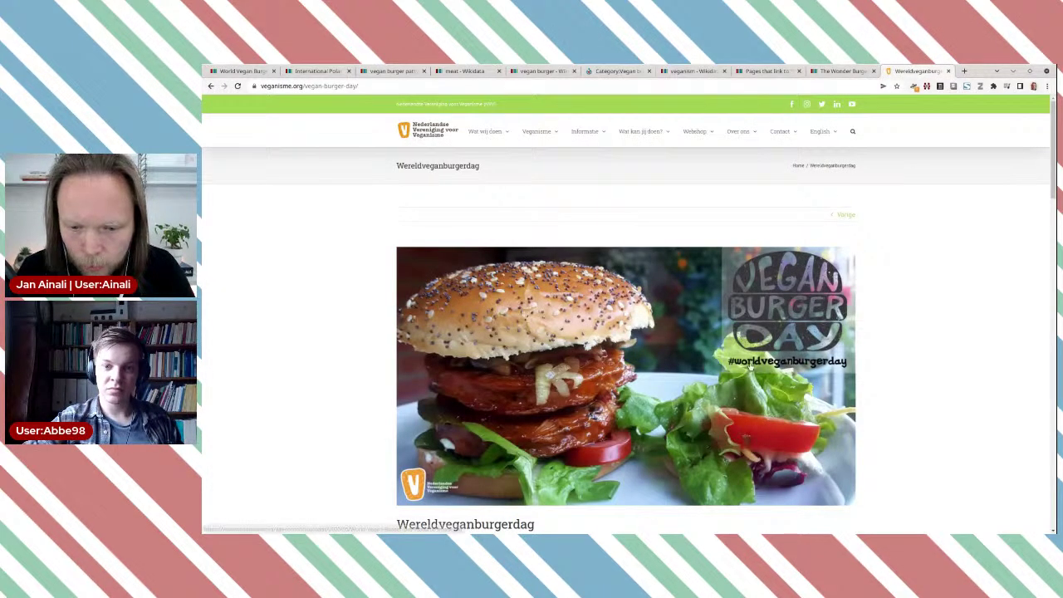
pyautogui.click(264, 71)
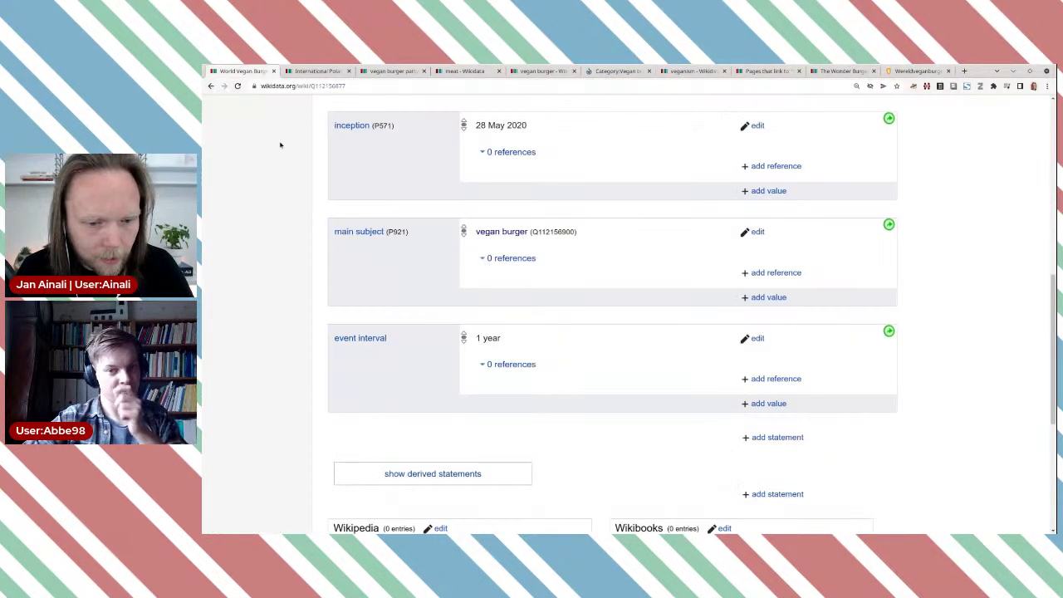
pyautogui.click(773, 437)
pyautogui.write('hasht')
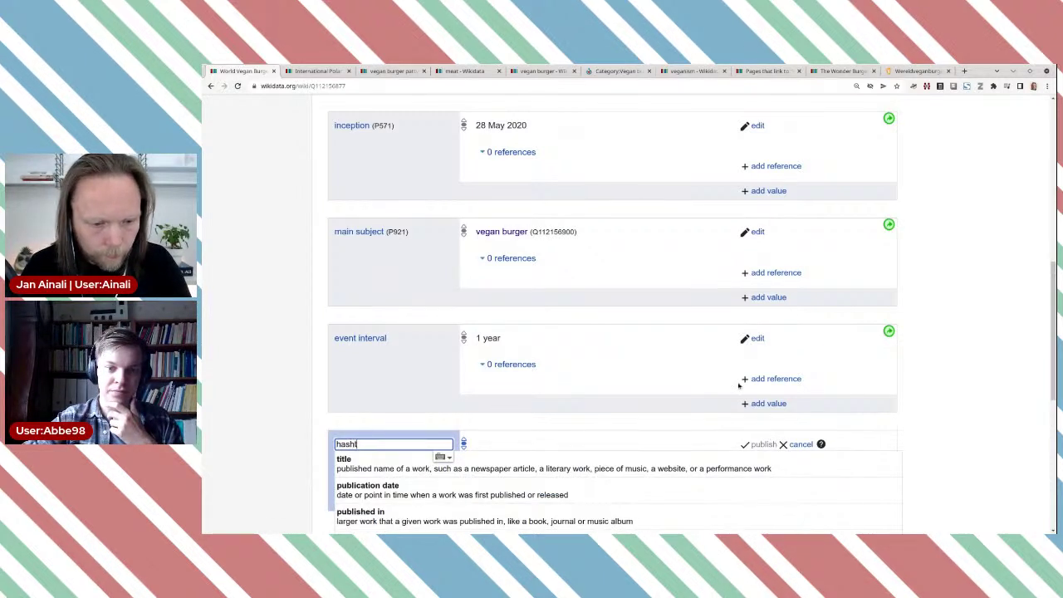
pyautogui.scroll(-2, 738, 384)
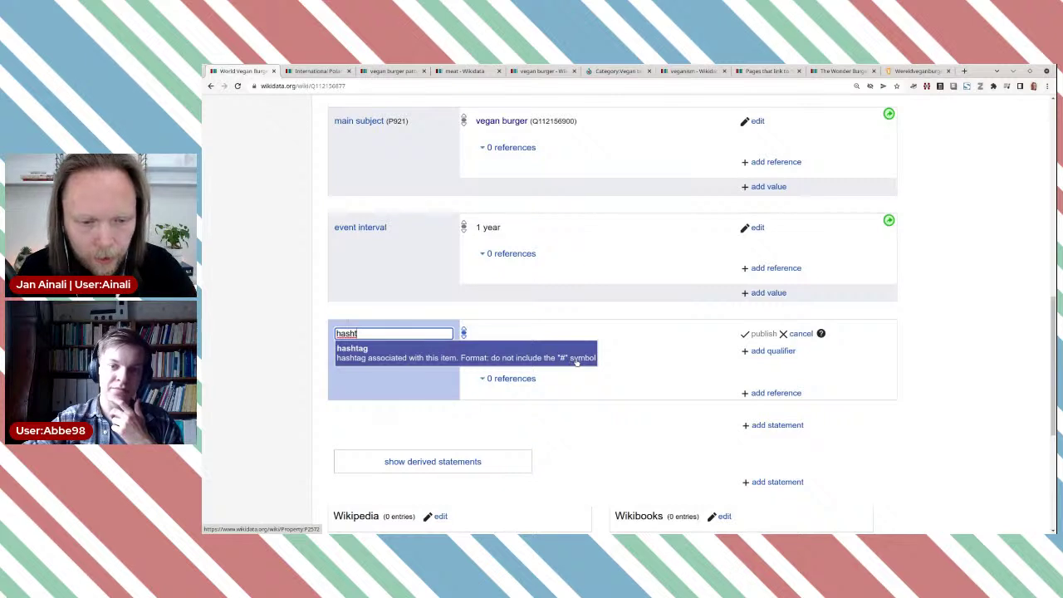
pyautogui.click(577, 362)
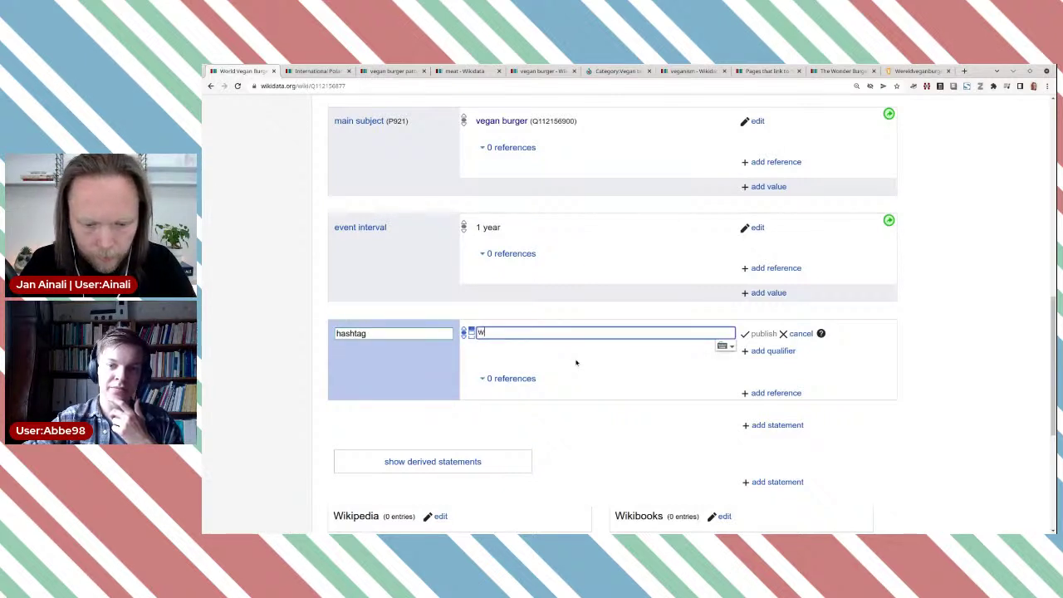
pyautogui.write('worldvega')
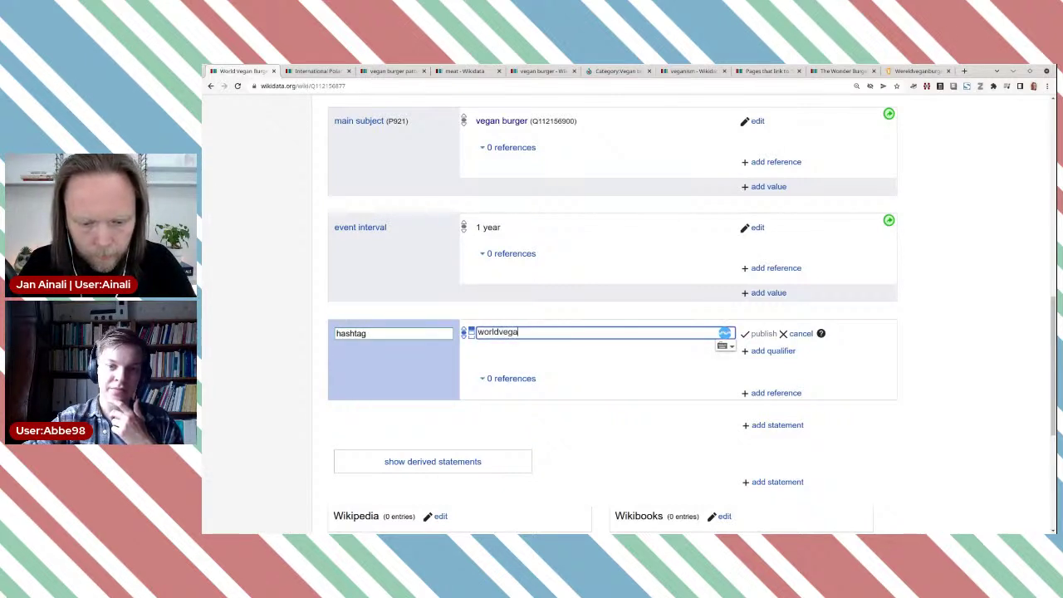
pyautogui.write('nburgerday')
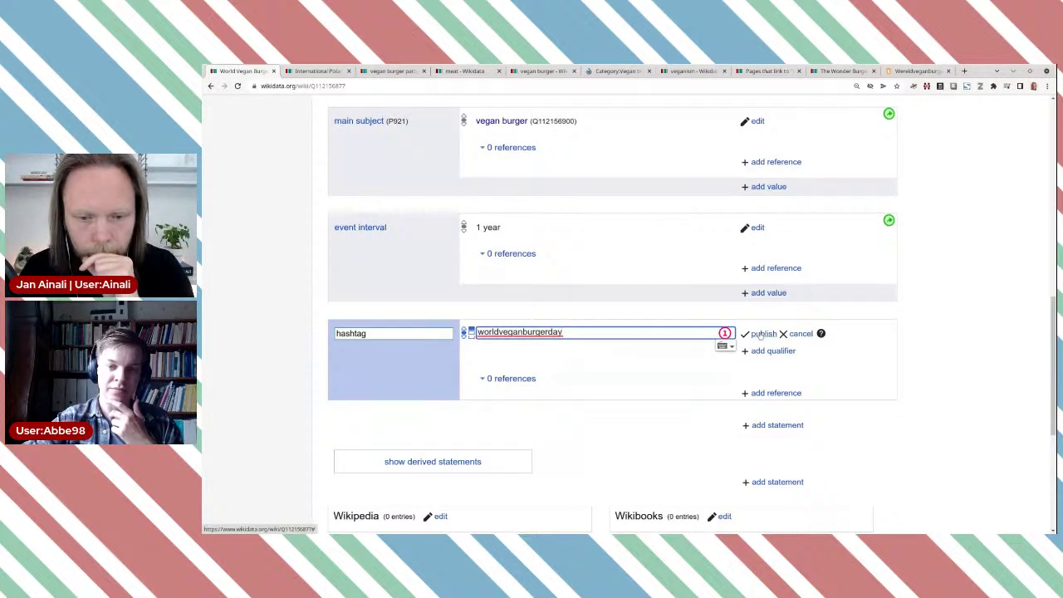
pyautogui.click(761, 333)
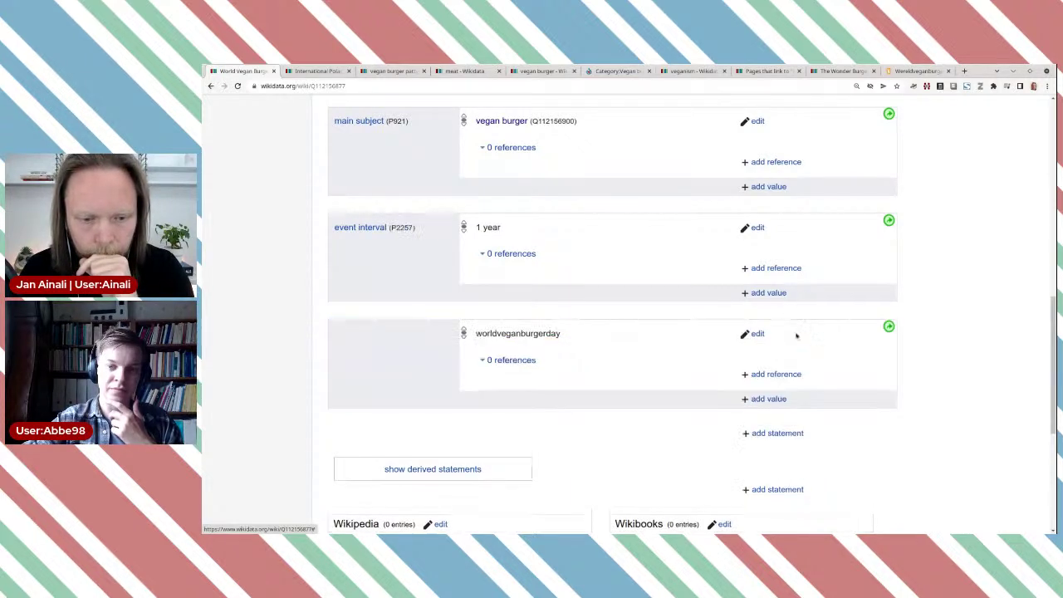
# Compare the World Vegan Burger Day item's statements with those of International Polar Bear Day to find missing properties.
pyautogui.scroll(4, 794, 332)
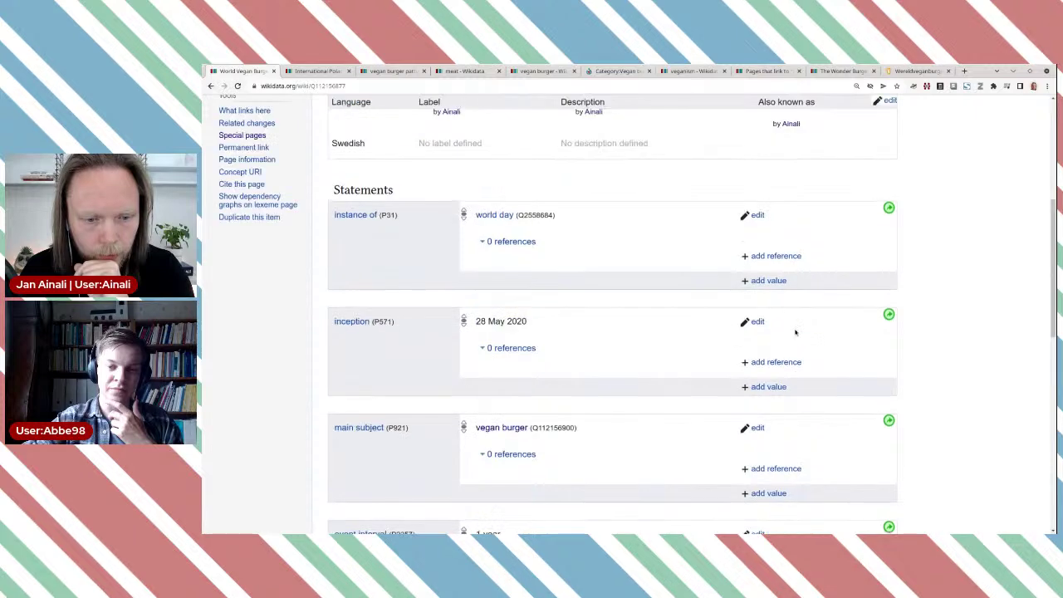
pyautogui.scroll(-4, 794, 332)
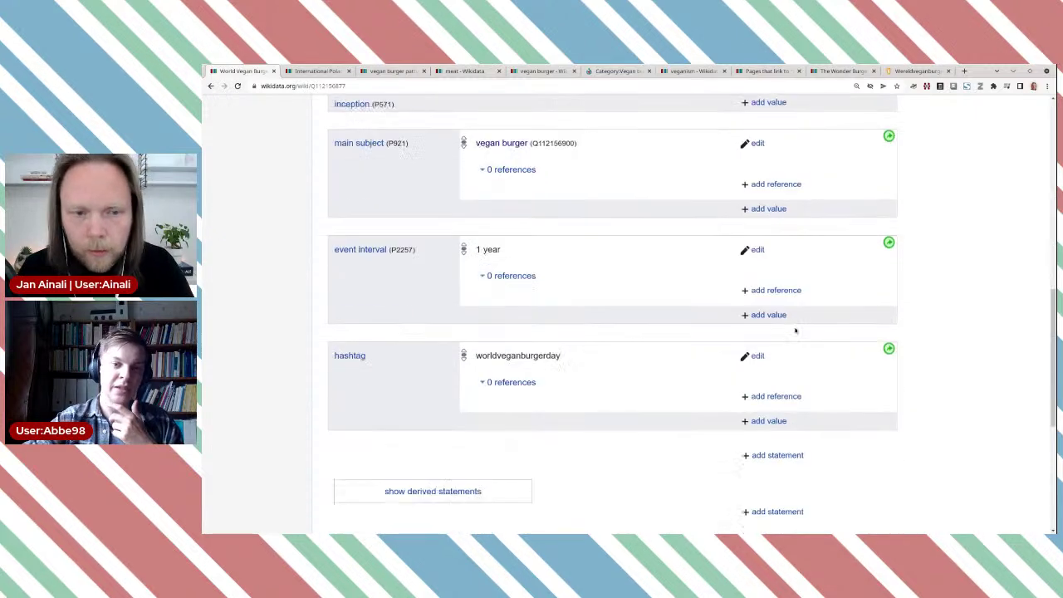
pyautogui.click(323, 71)
pyautogui.scroll(-1, 645, 274)
pyautogui.scroll(5, 645, 274)
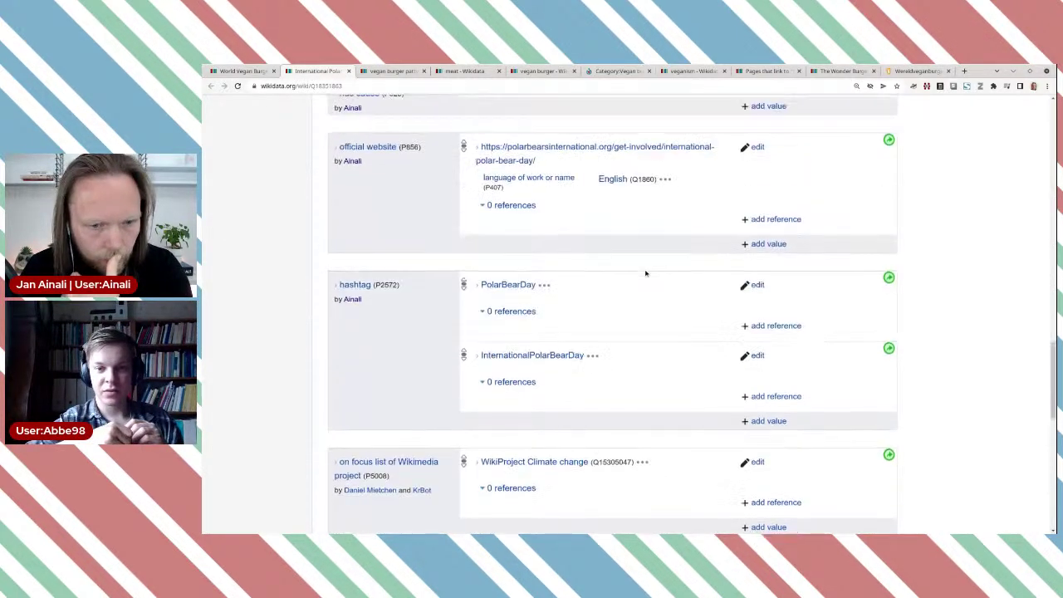
pyautogui.scroll(2, 645, 273)
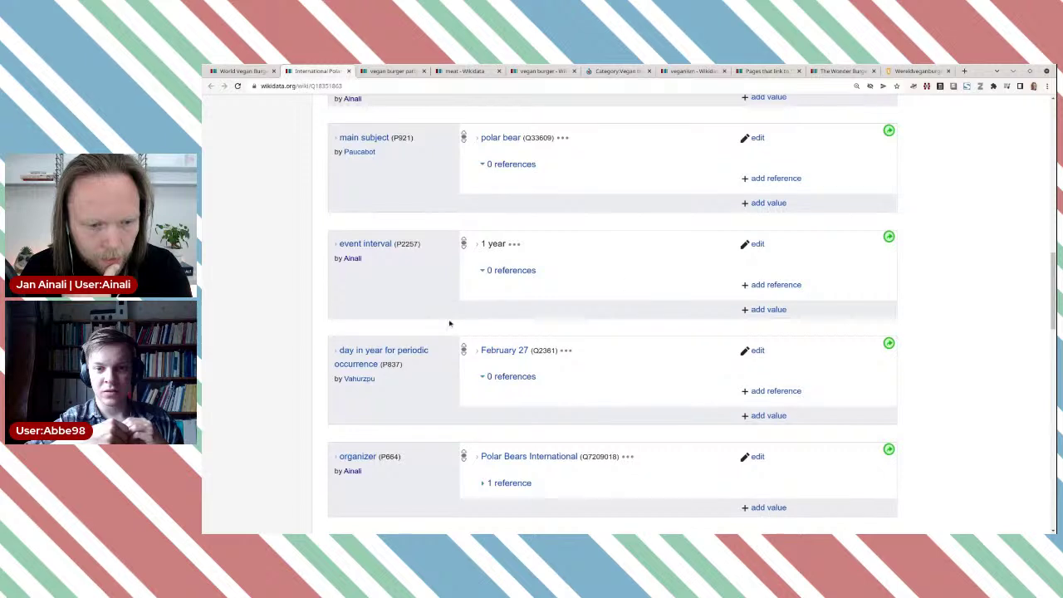
pyautogui.scroll(-1, 392, 306)
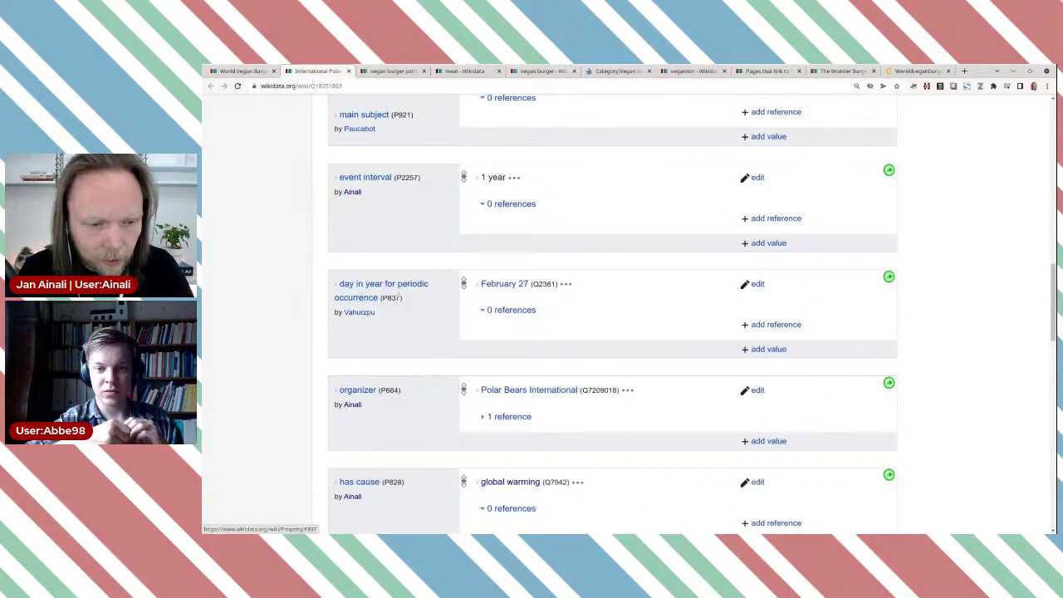
# Start a day in year for periodic occurrence statement on the World Vegan Burger Day item with the date May 28 as its value.
pyautogui.click(240, 72)
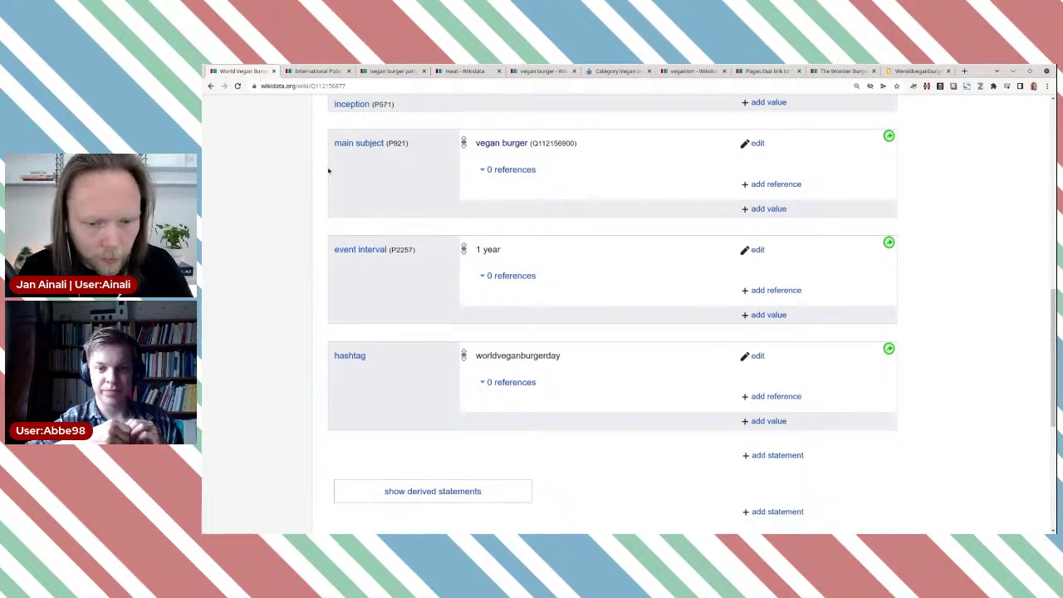
pyautogui.scroll(-1, 764, 395)
pyautogui.click(772, 389)
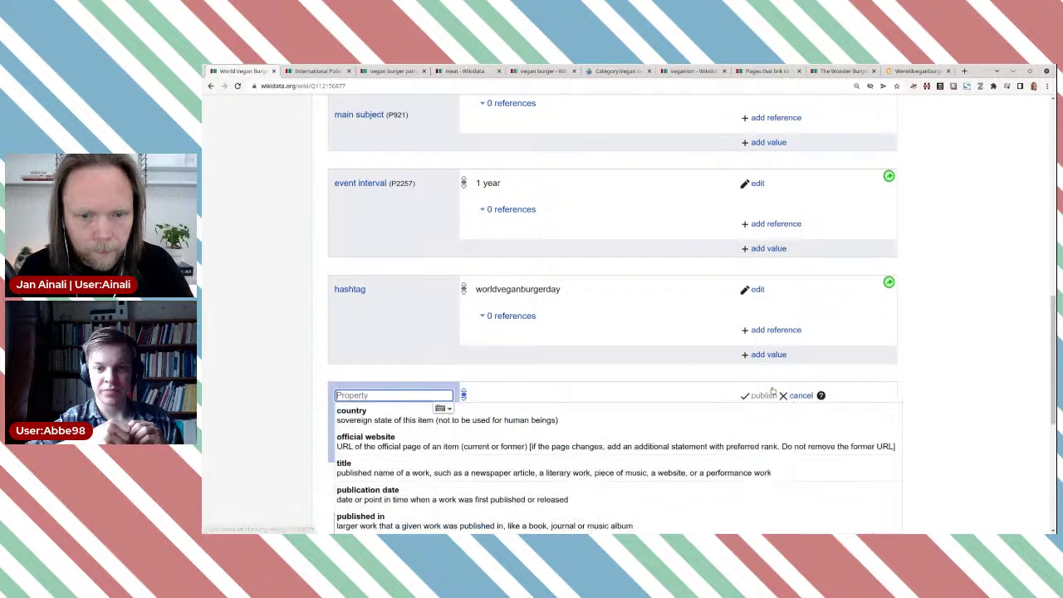
pyautogui.write('day')
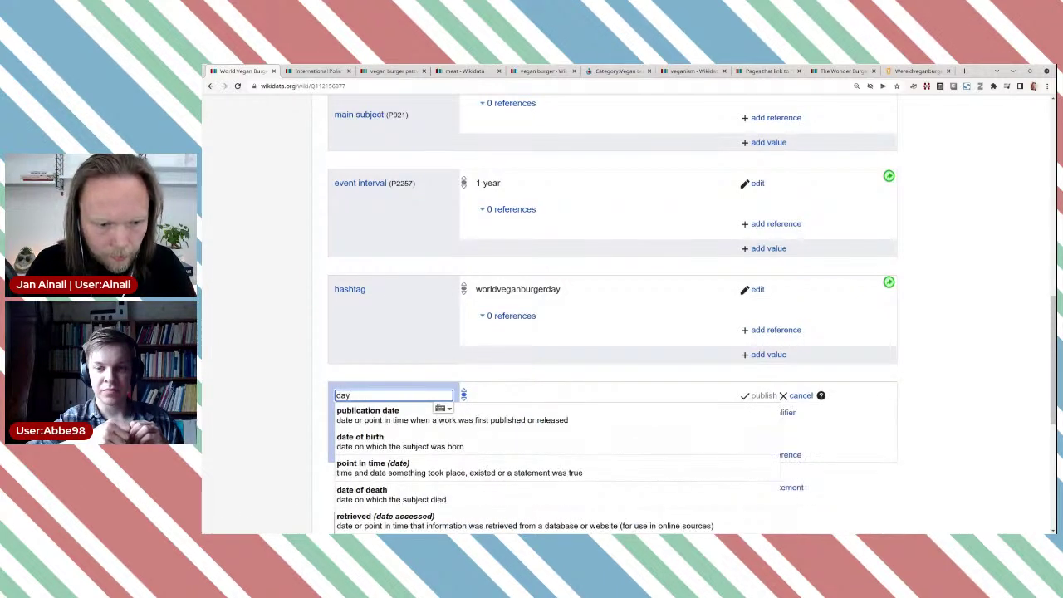
pyautogui.click(573, 410)
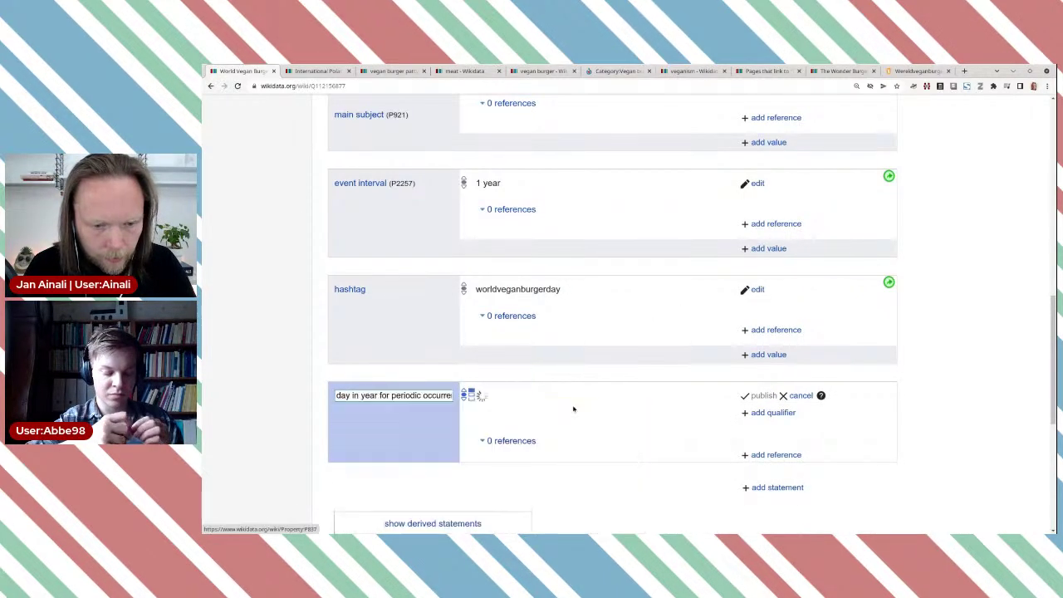
pyautogui.write('28 May')
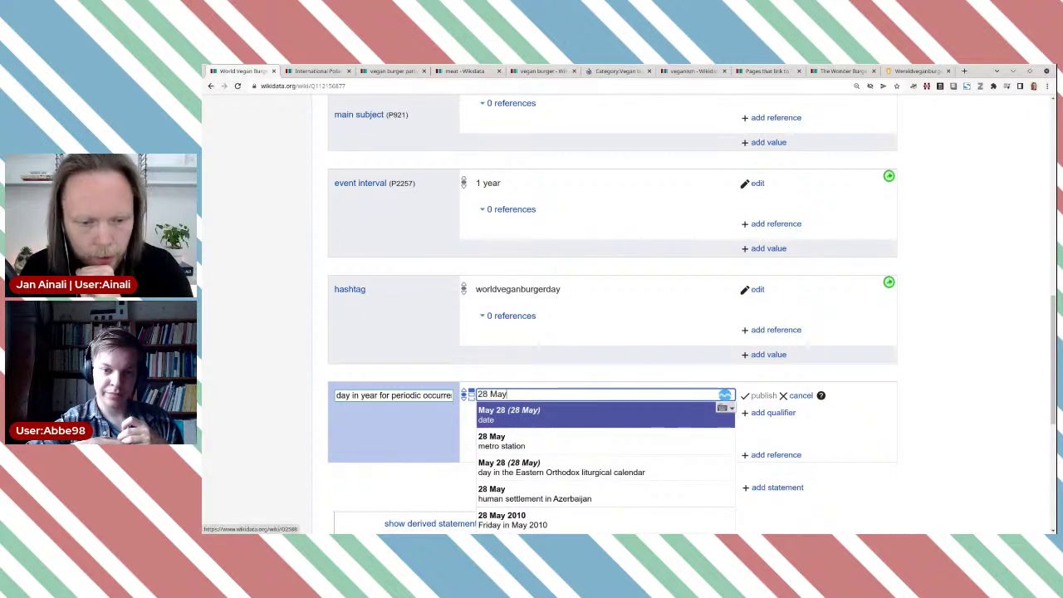
pyautogui.scroll(-1, 640, 308)
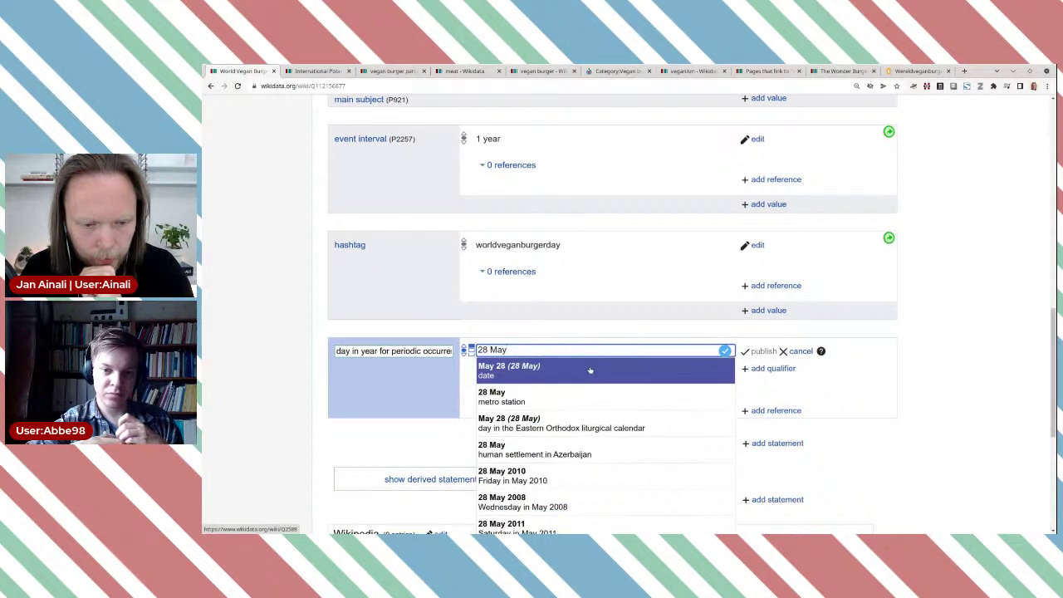
pyautogui.scroll(-2, 617, 308)
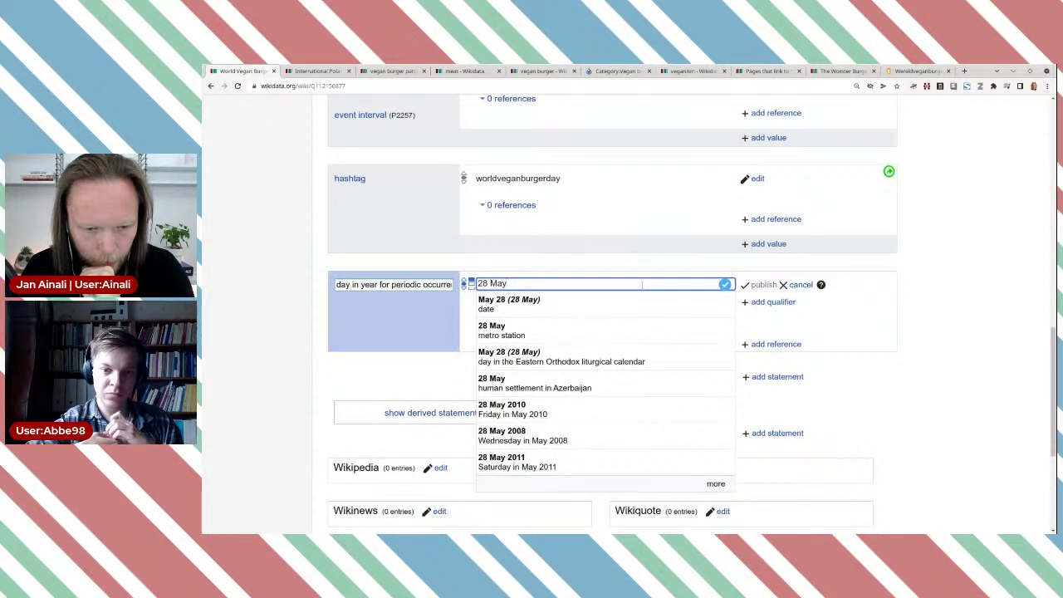
pyautogui.click(578, 307)
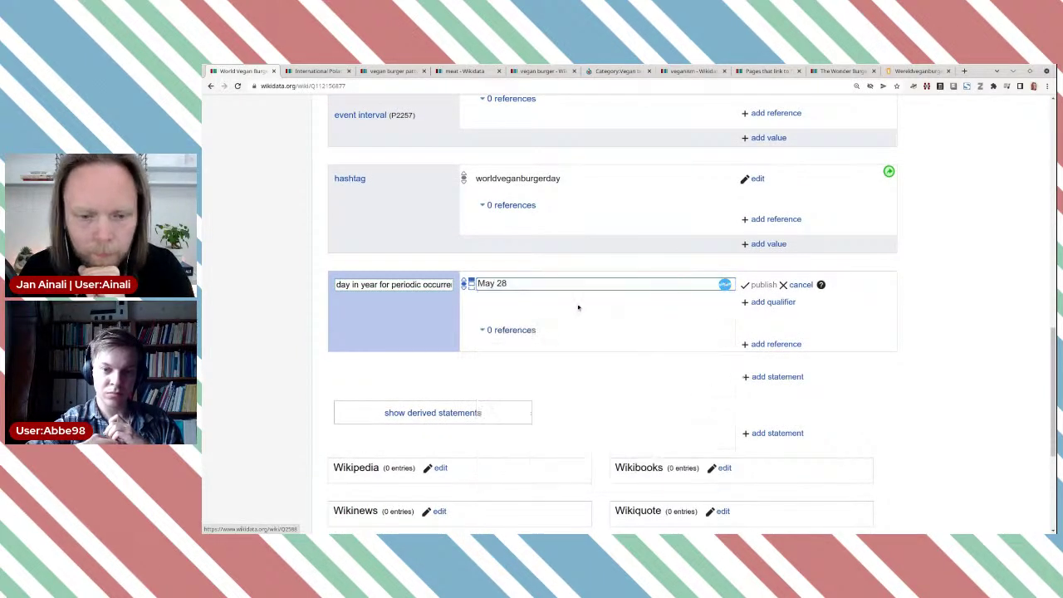
# Copy the web address of the Wereldveganburgerdag page on veganisme.org and return to the World Vegan Burger Day item.
pyautogui.click(917, 70)
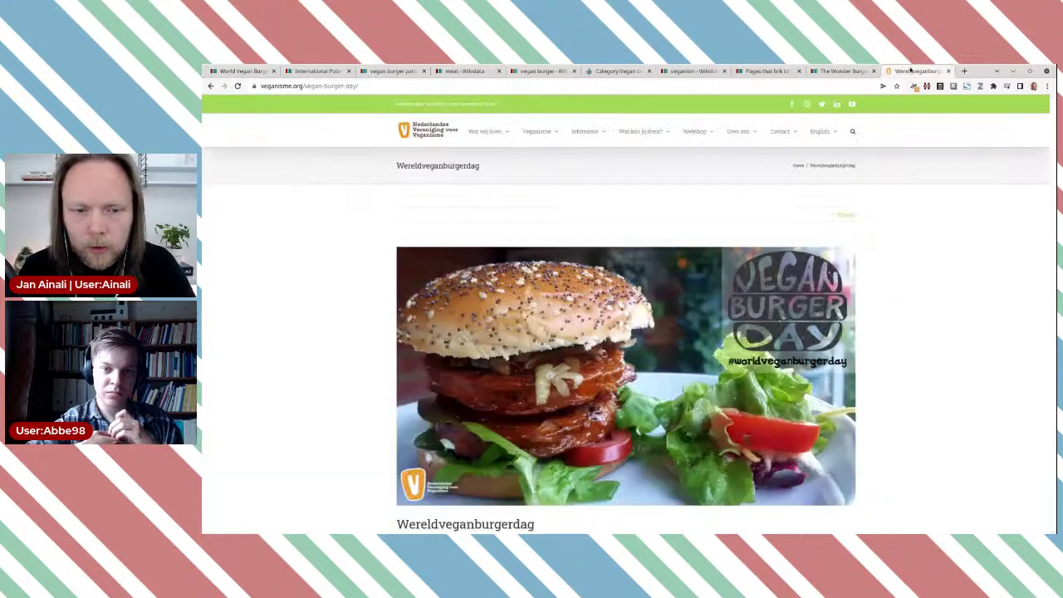
pyautogui.click(447, 86)
pyautogui.hotkey('ctrl', 'c')
pyautogui.click(239, 70)
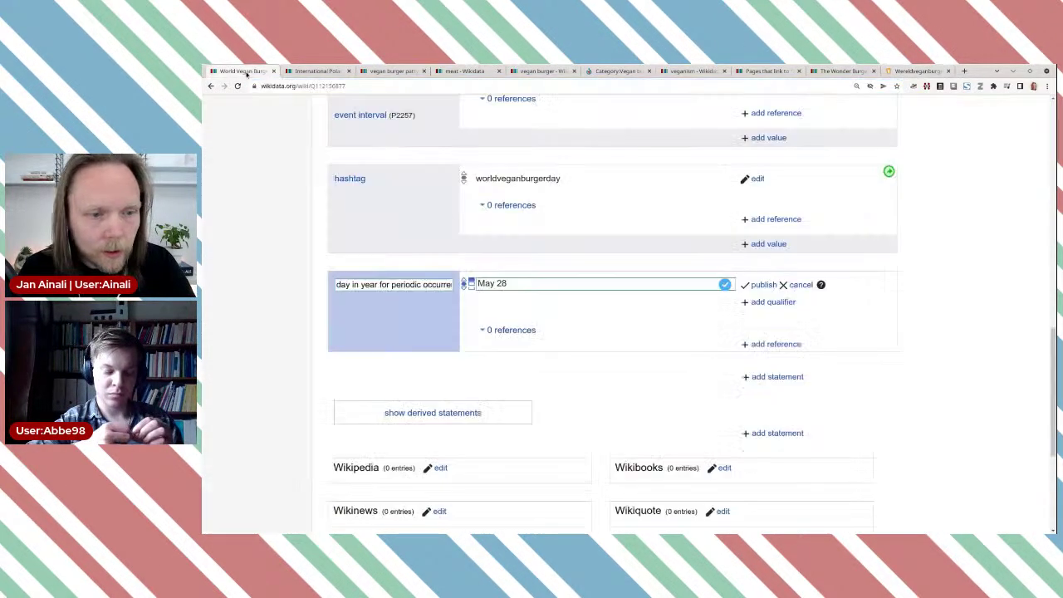
pyautogui.click(766, 343)
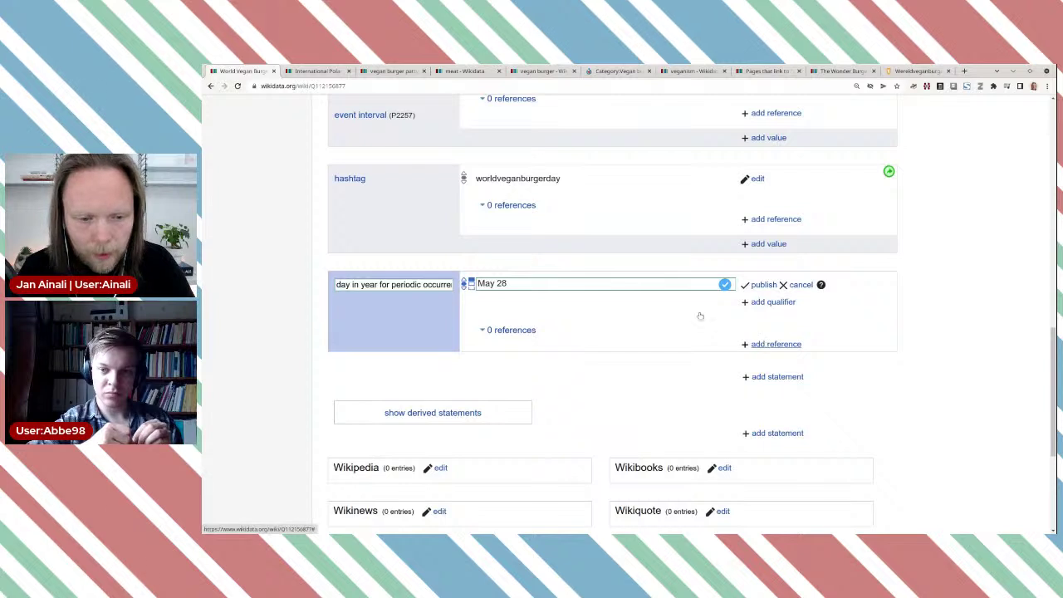
pyautogui.write('ref')
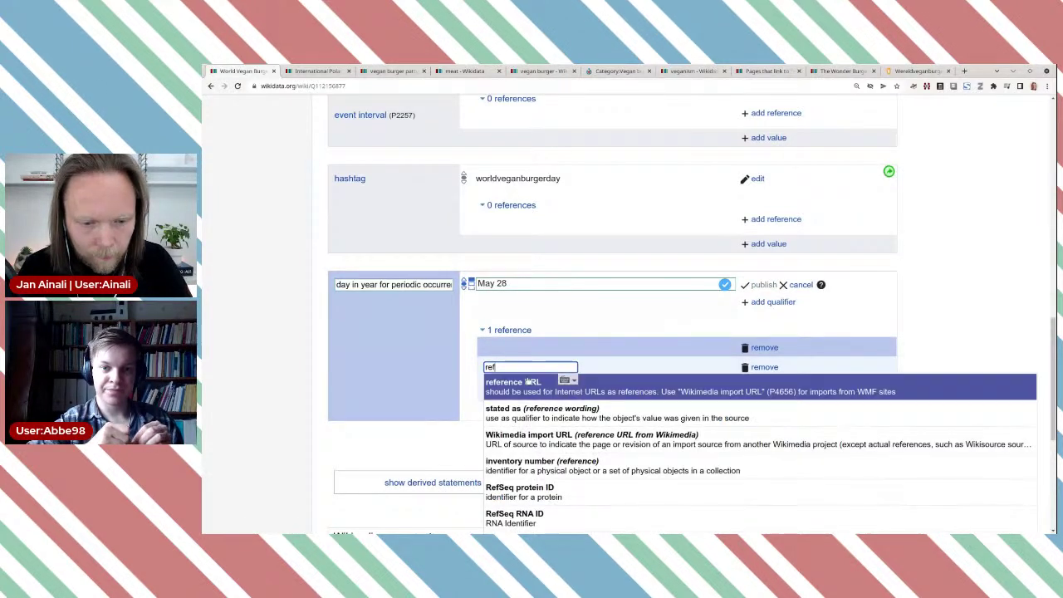
pyautogui.click(627, 380)
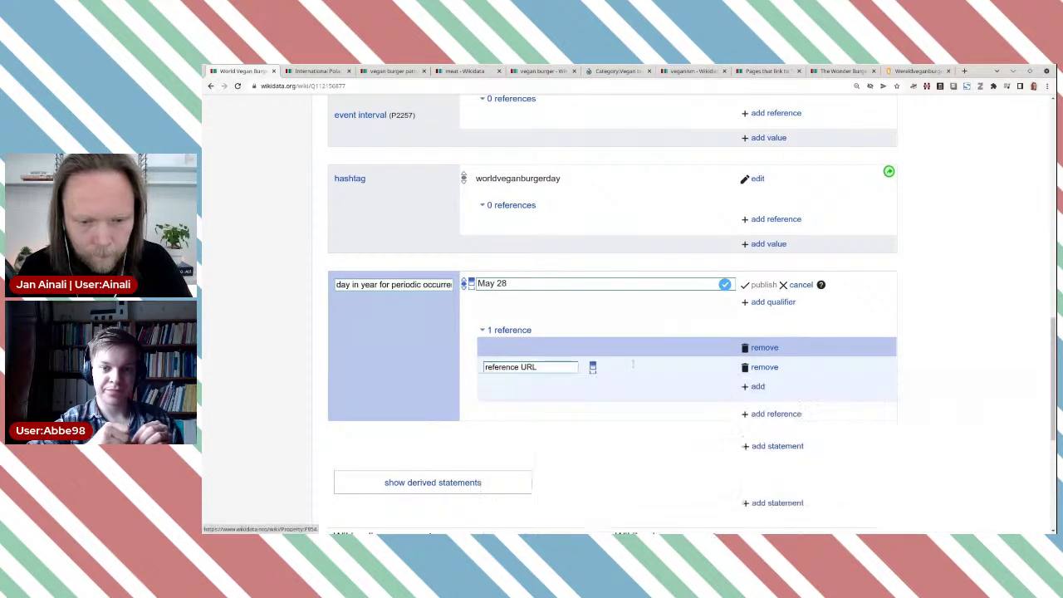
pyautogui.hotkey('ctrl', 'v')
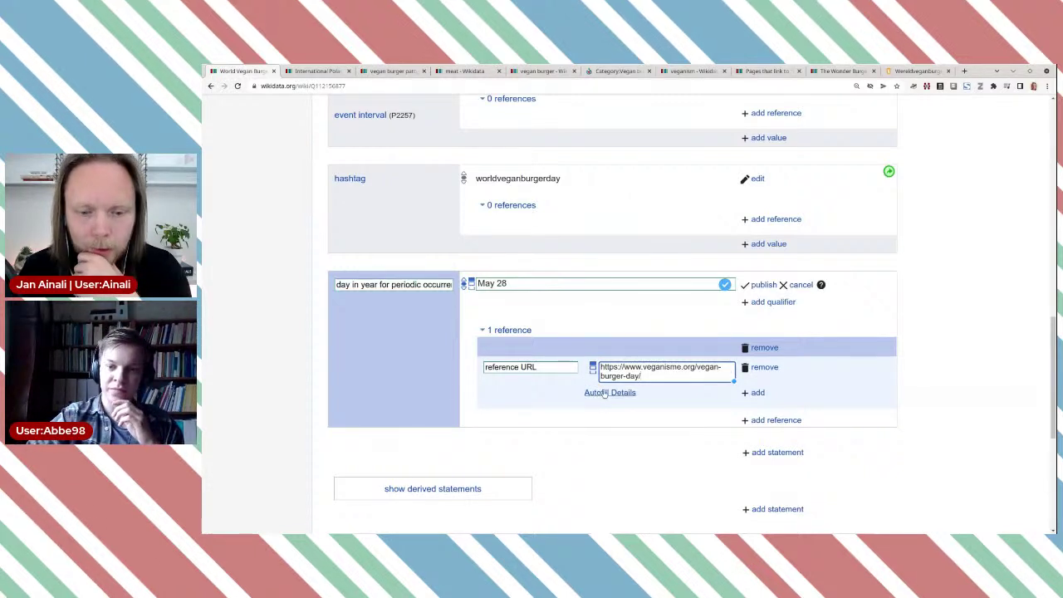
pyautogui.click(605, 392)
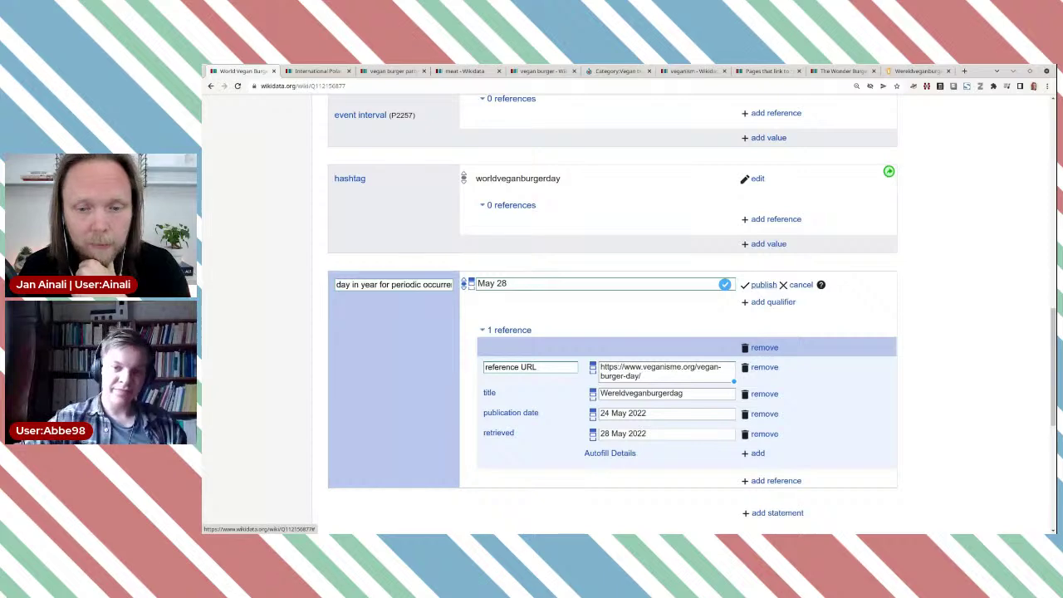
pyautogui.click(762, 284)
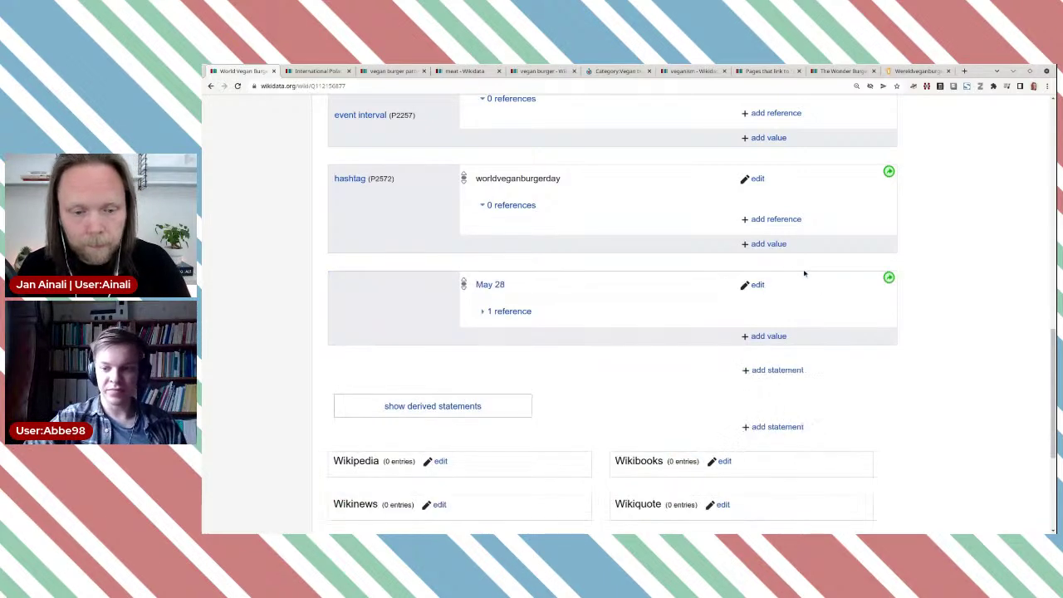
pyautogui.scroll(3, 877, 306)
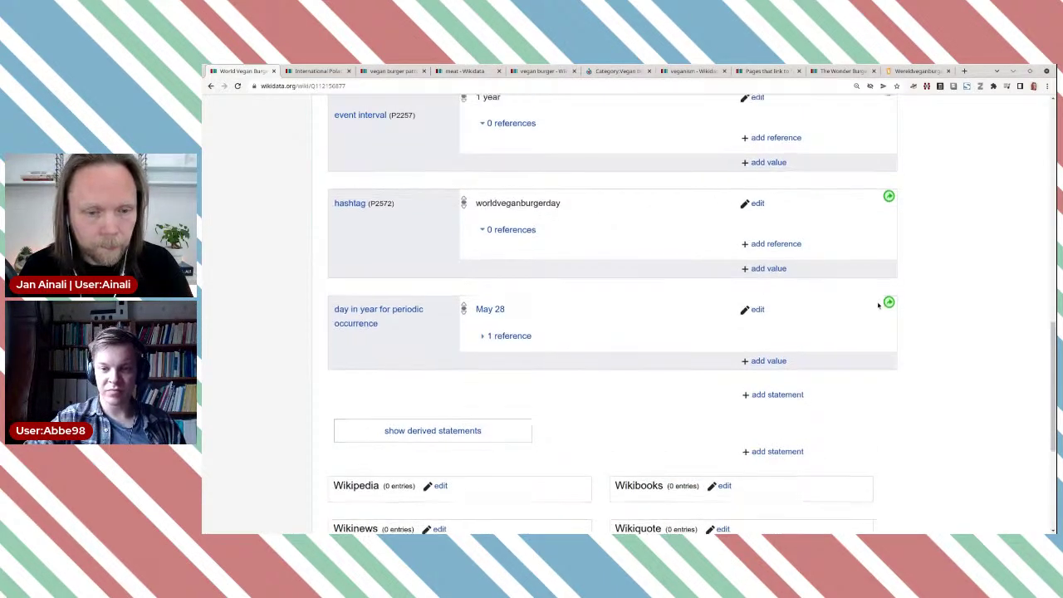
pyautogui.scroll(4, 877, 306)
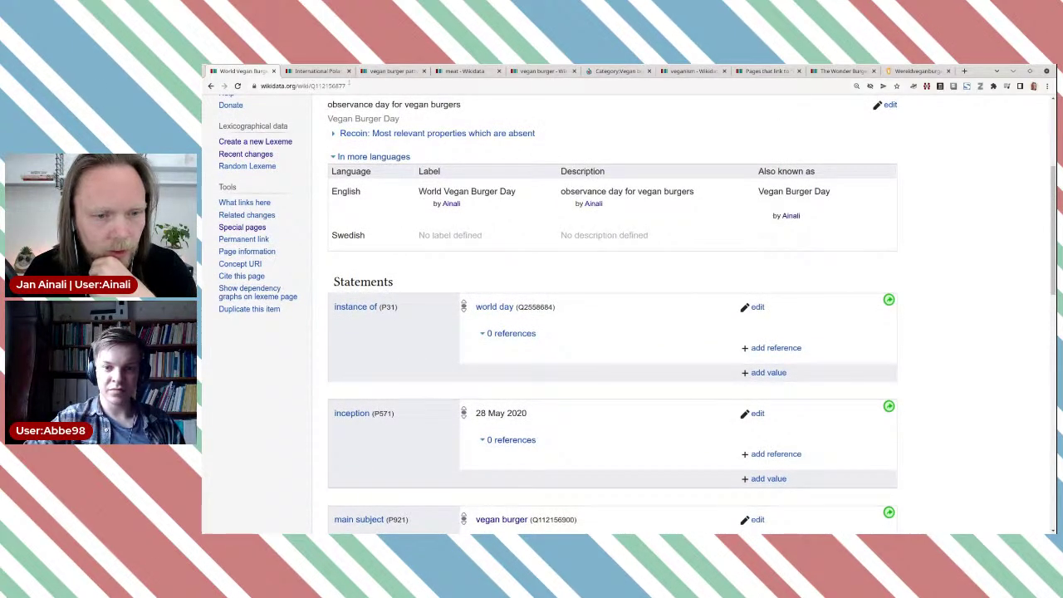
# Browse the Vegan burgers category on Wikimedia Commons and check where the Beyond Burger pictures are used globally.
pyautogui.click(391, 71)
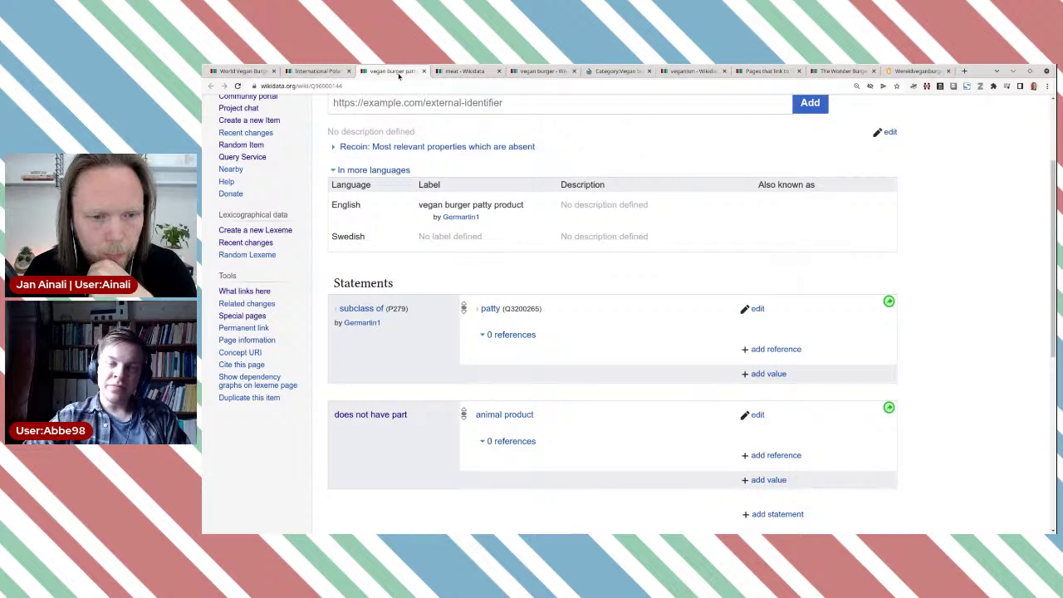
pyautogui.click(619, 71)
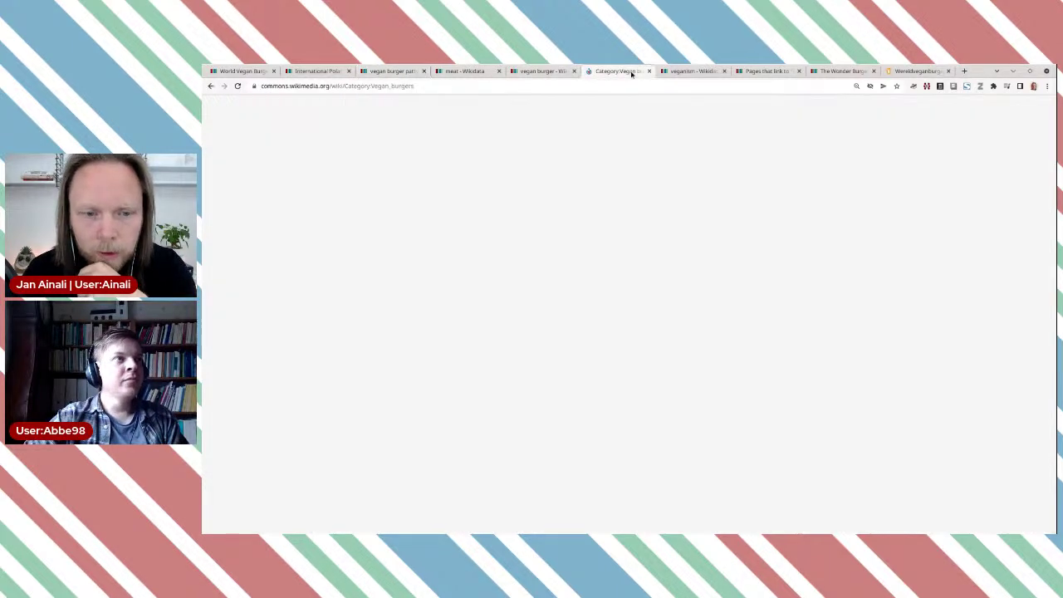
pyautogui.scroll(-6, 718, 249)
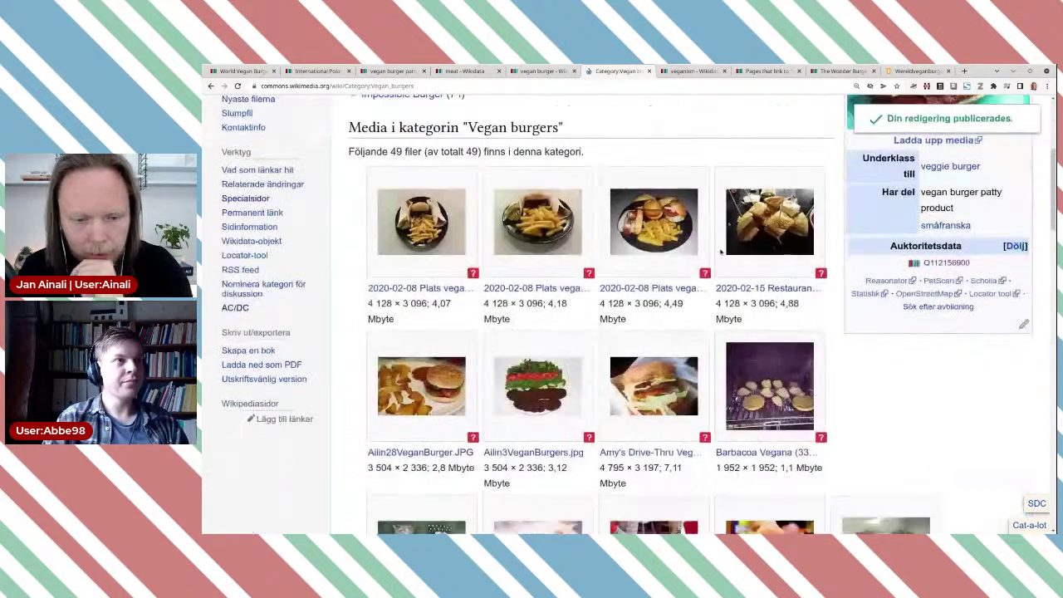
pyautogui.scroll(-2, 720, 253)
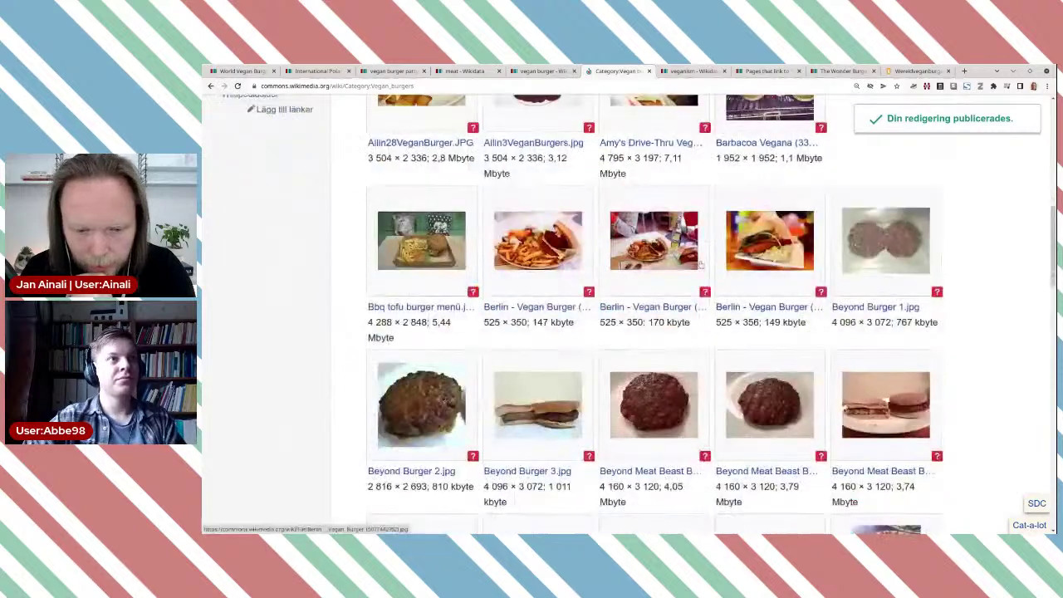
pyautogui.scroll(-1, 702, 263)
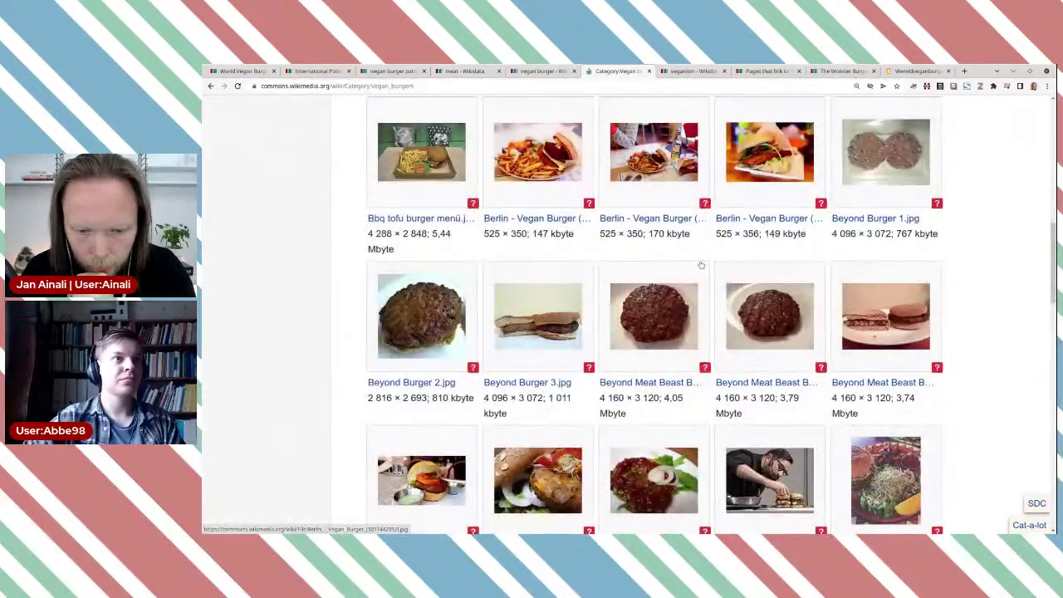
pyautogui.scroll(-1, 428, 287)
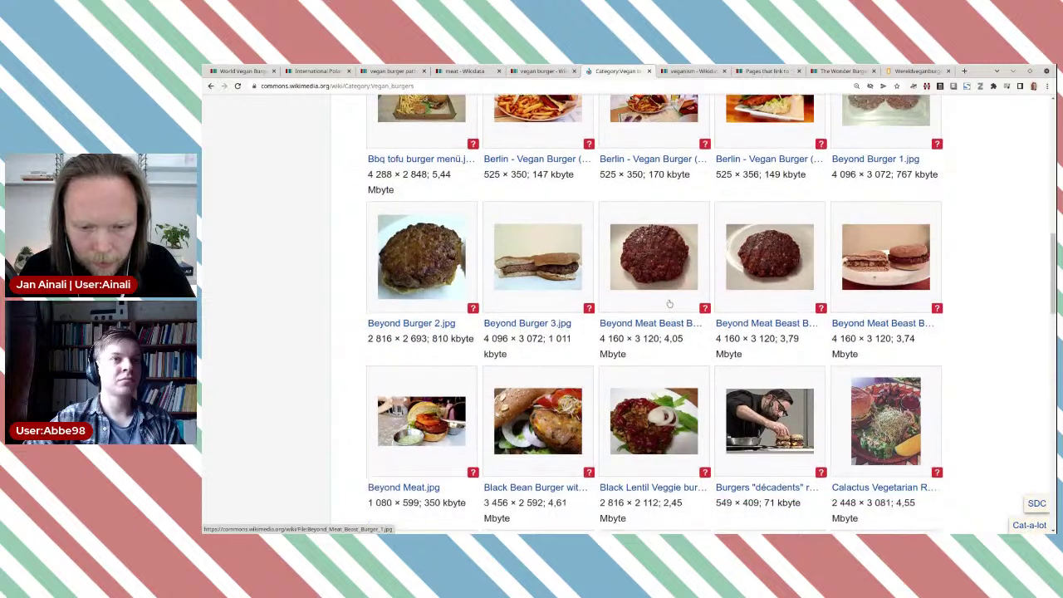
pyautogui.scroll(-1, 631, 282)
pyautogui.scroll(2, 498, 261)
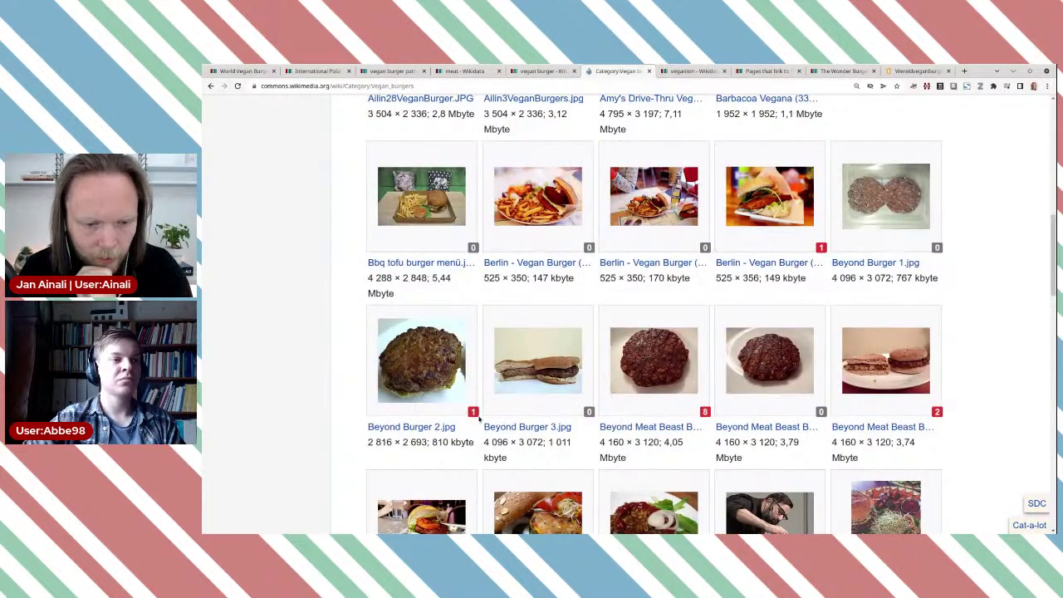
pyautogui.moveTo(474, 412)
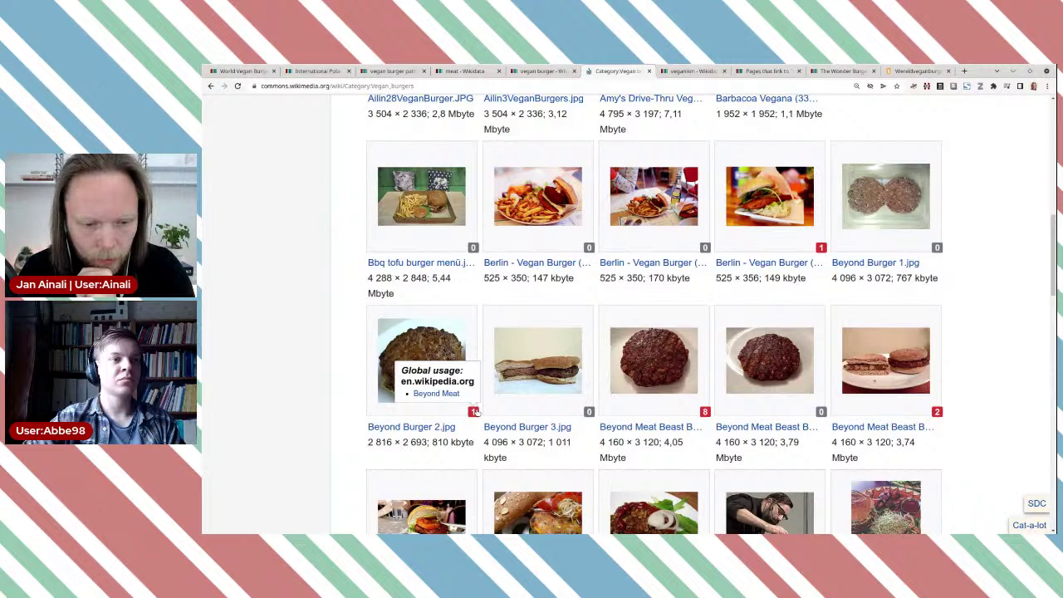
pyautogui.moveTo(710, 419)
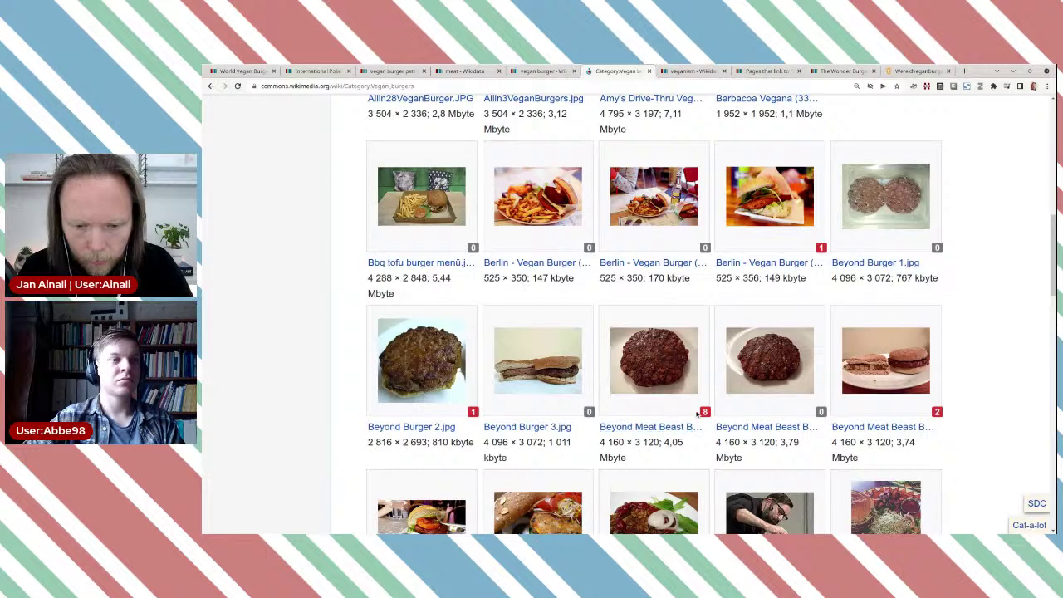
# Open the file page of Beyond Meat Beast Burger 1.jpg and examine its description and global file usage.
pyautogui.click(676, 427)
pyautogui.hotkey('ctrl', 'Tab')
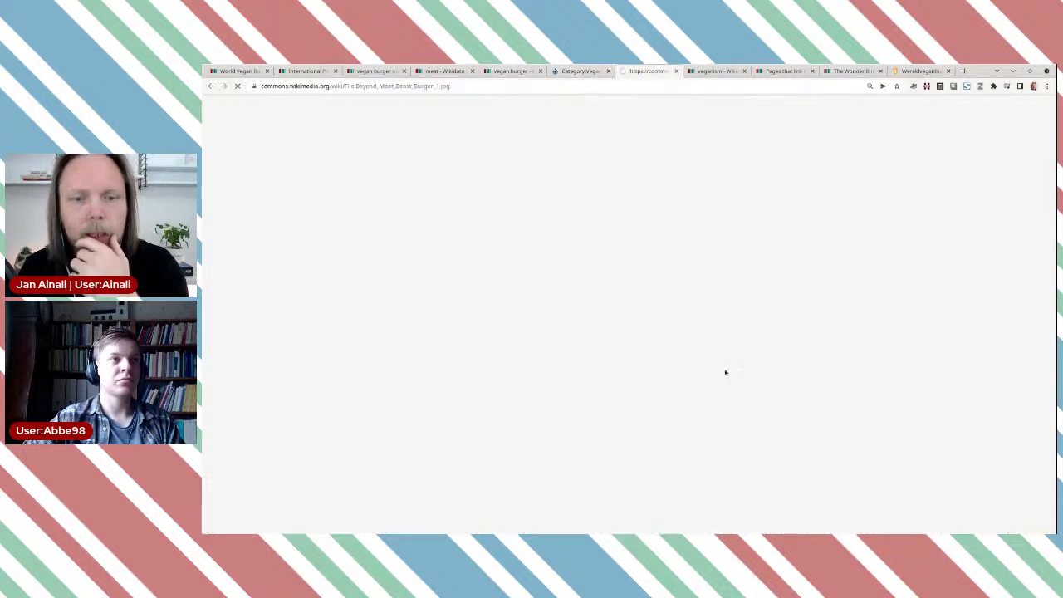
pyautogui.scroll(-2, 856, 244)
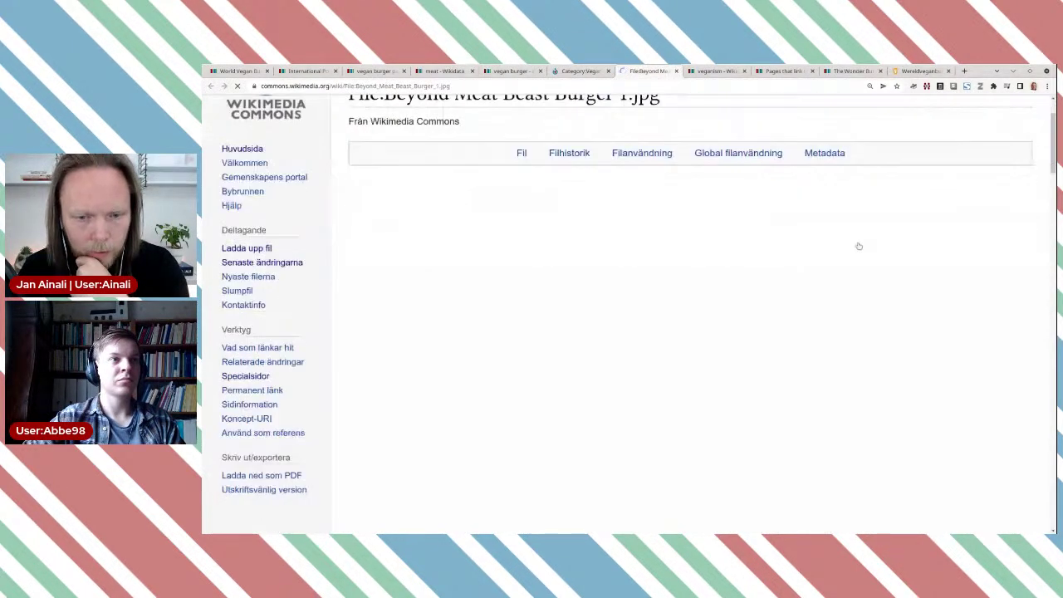
pyautogui.scroll(-12, 979, 323)
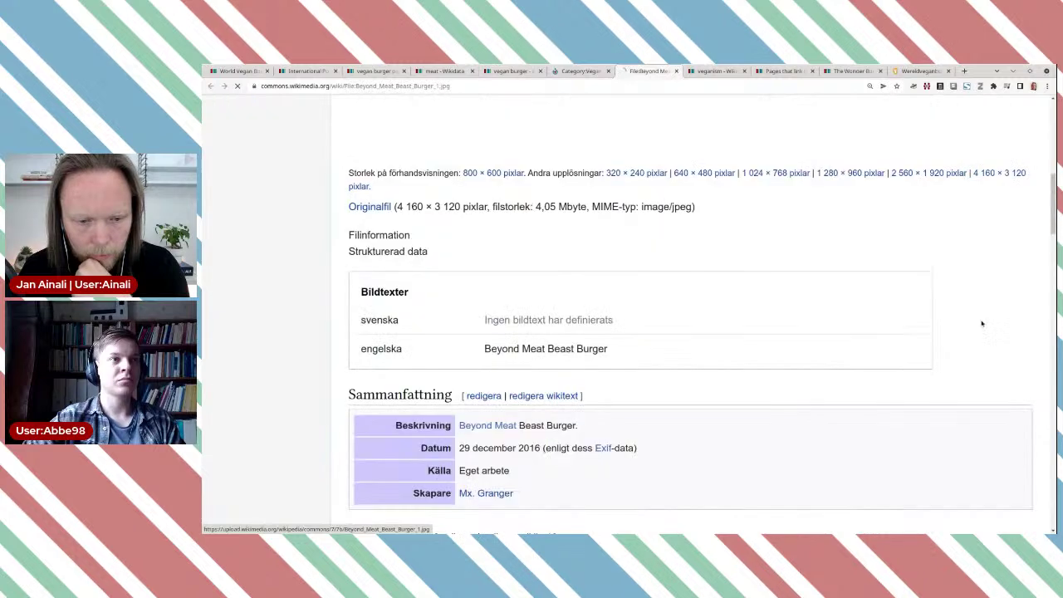
pyautogui.scroll(-10, 982, 324)
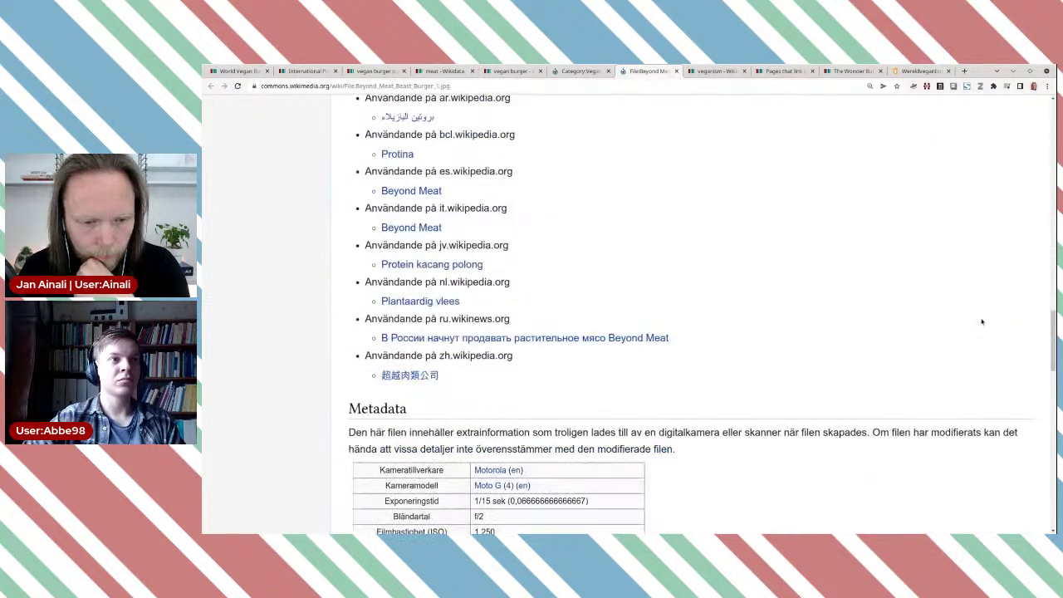
pyautogui.scroll(2, 981, 321)
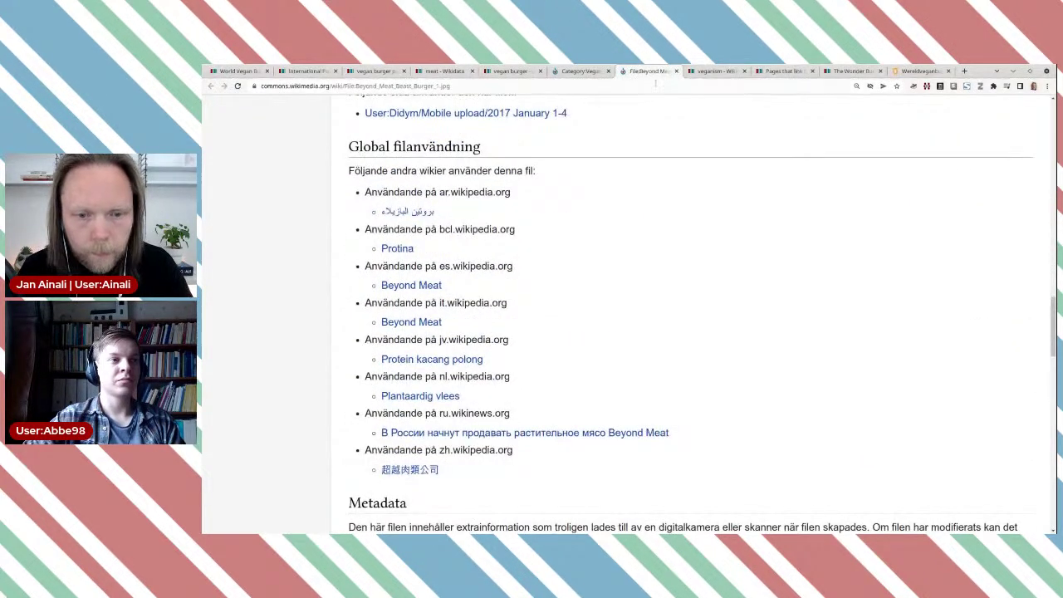
# Return to the Vegan burgers category and examine the remaining burger pictures and their global usage.
pyautogui.click(580, 73)
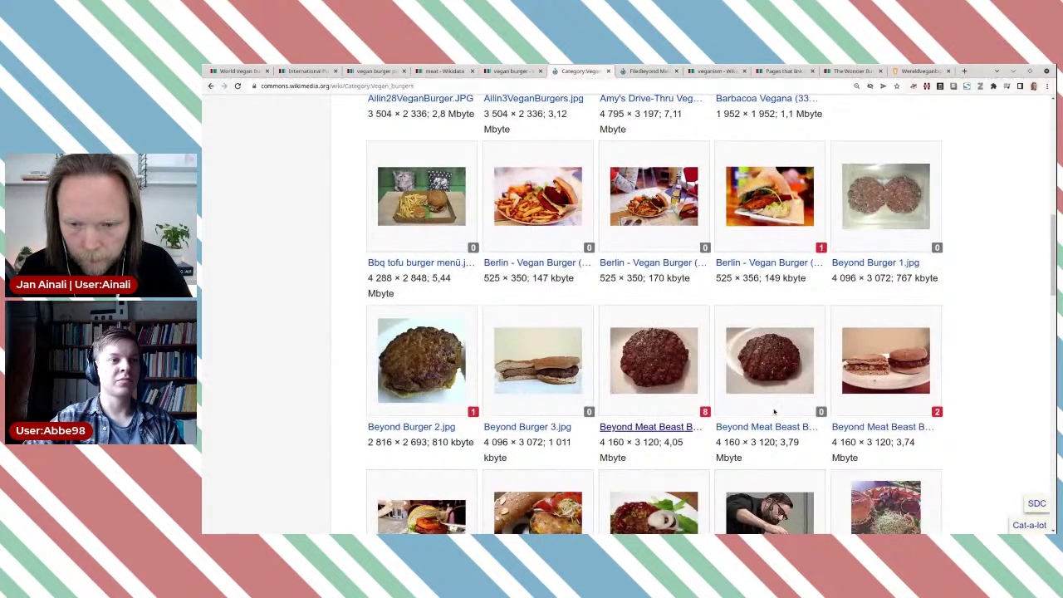
pyautogui.scroll(-1, 975, 372)
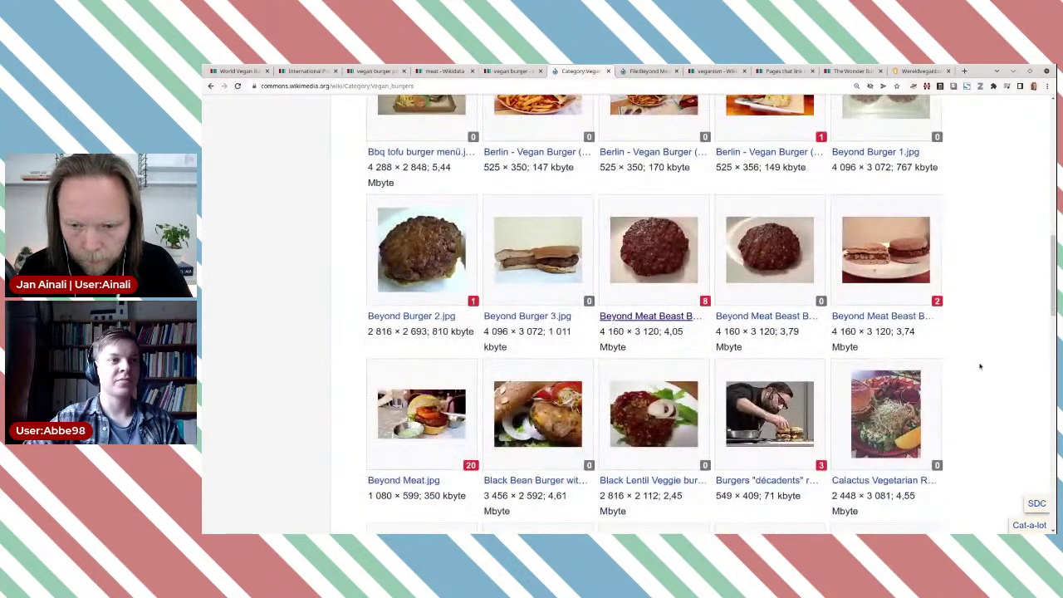
pyautogui.moveTo(938, 303)
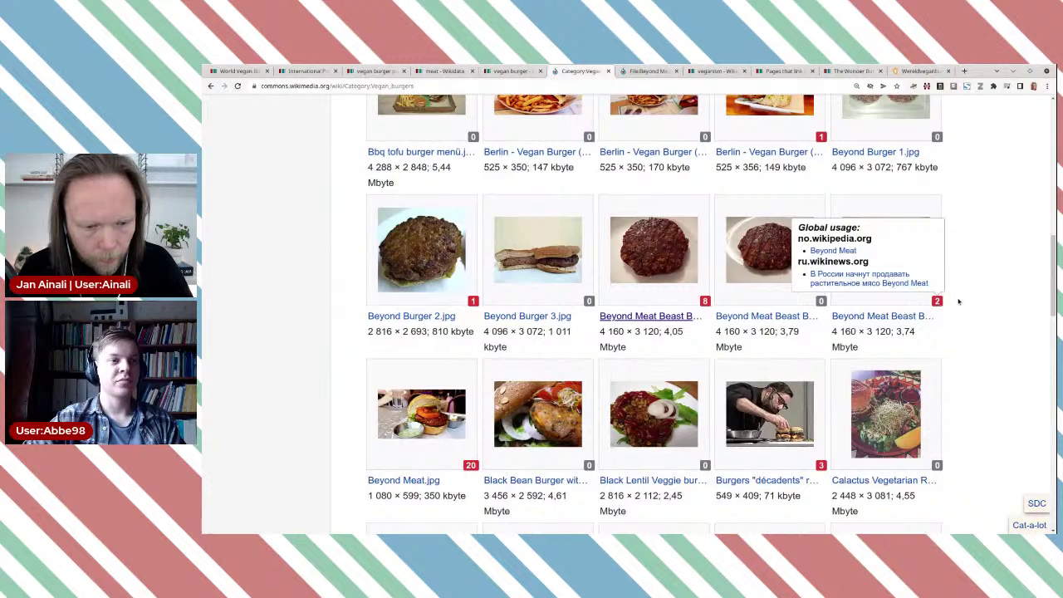
pyautogui.scroll(-1, 958, 301)
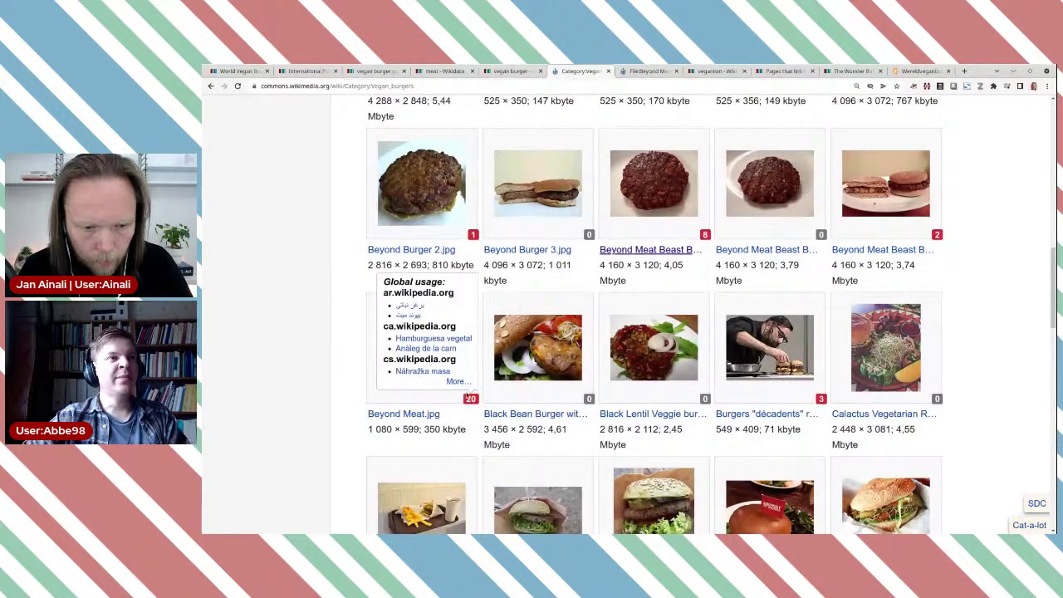
pyautogui.scroll(-1, 458, 372)
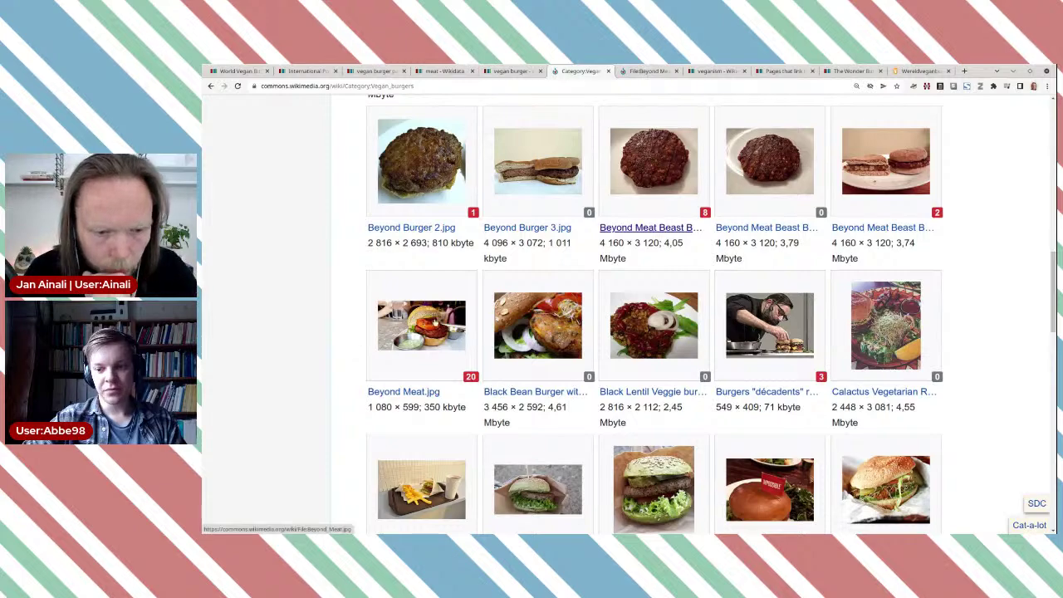
pyautogui.scroll(-3, 434, 321)
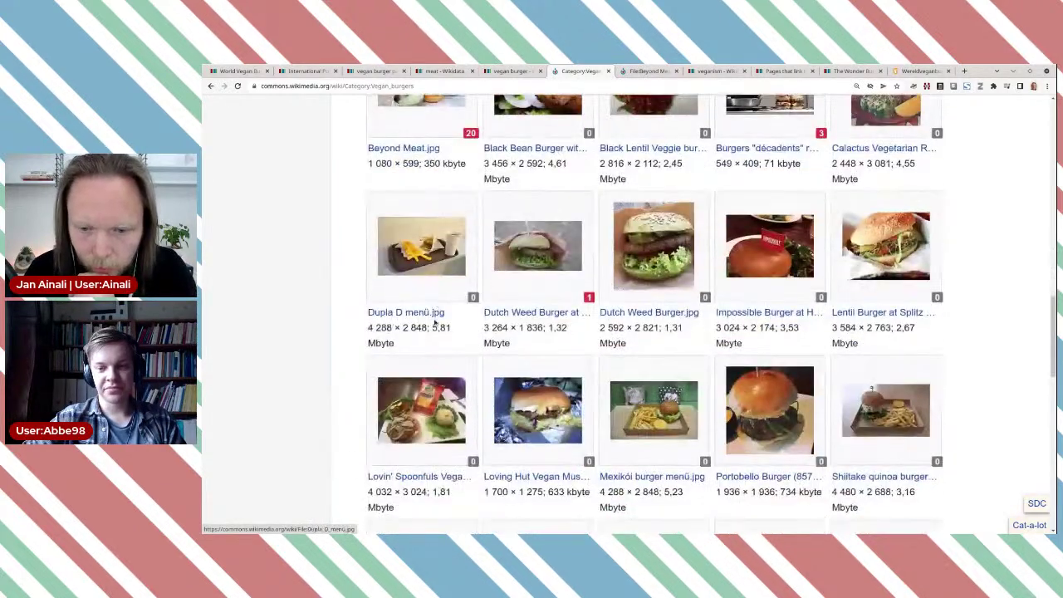
pyautogui.scroll(-1, 434, 323)
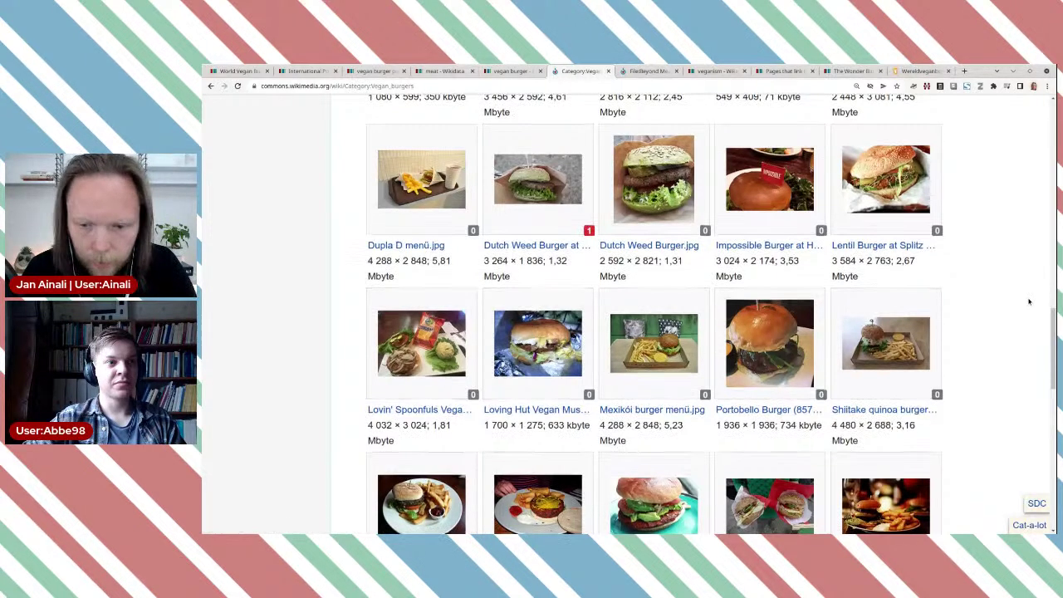
pyautogui.scroll(-4, 1028, 302)
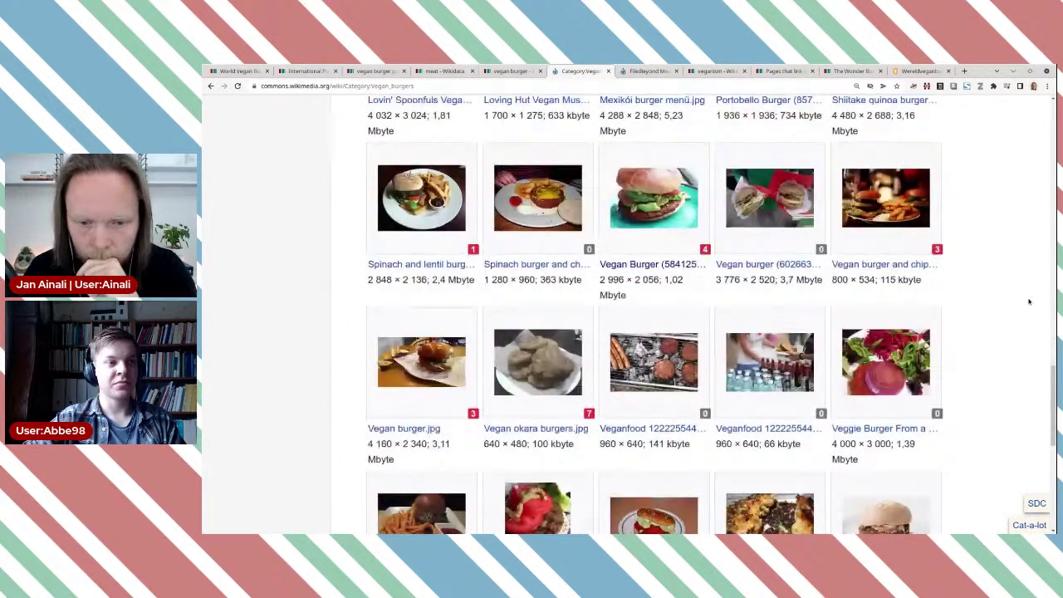
pyautogui.scroll(-1, 816, 366)
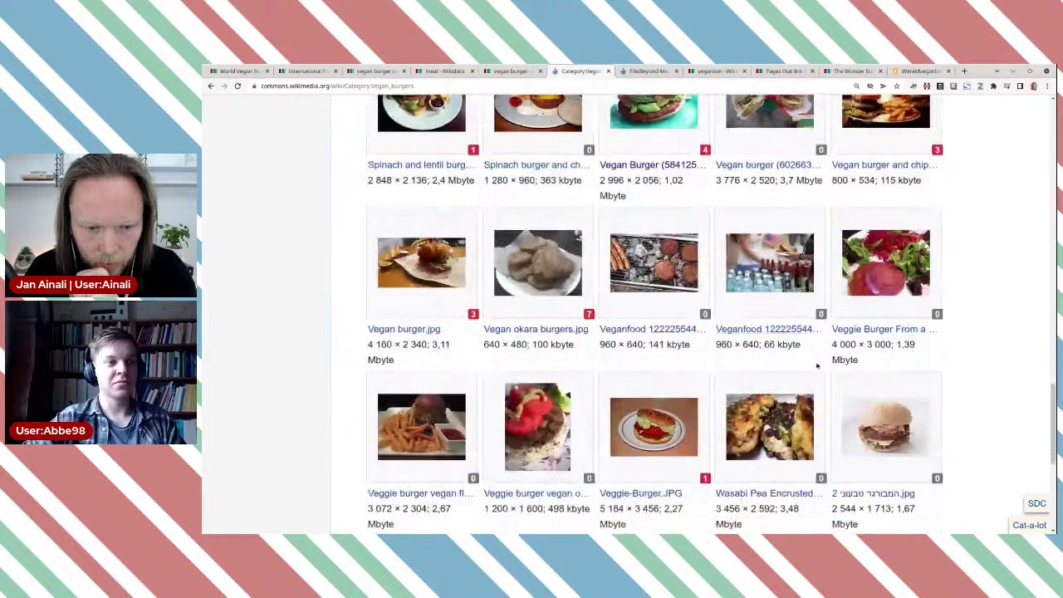
pyautogui.scroll(-1, 822, 366)
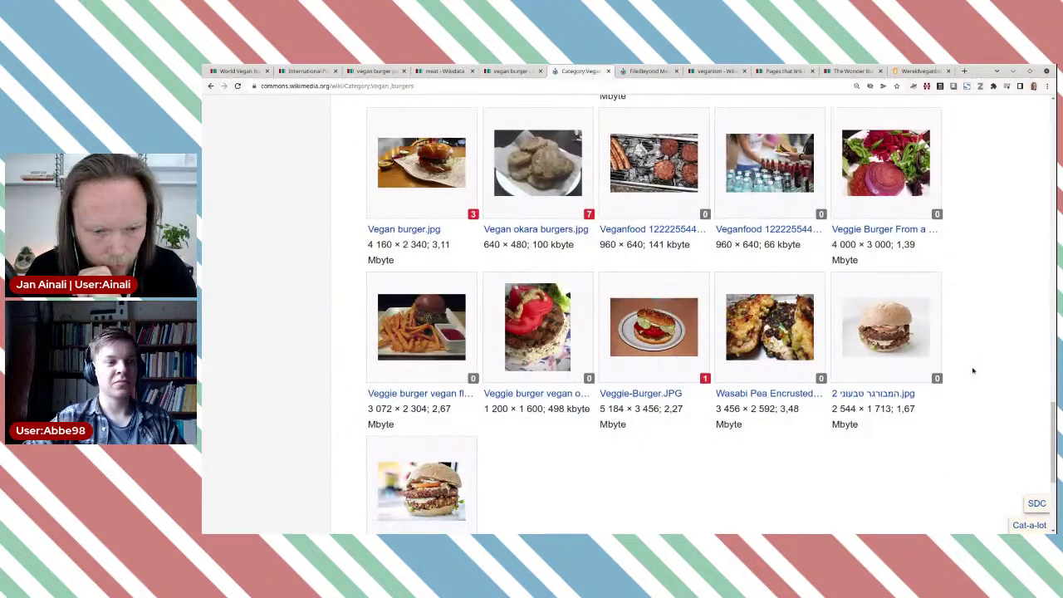
pyautogui.scroll(-2, 659, 410)
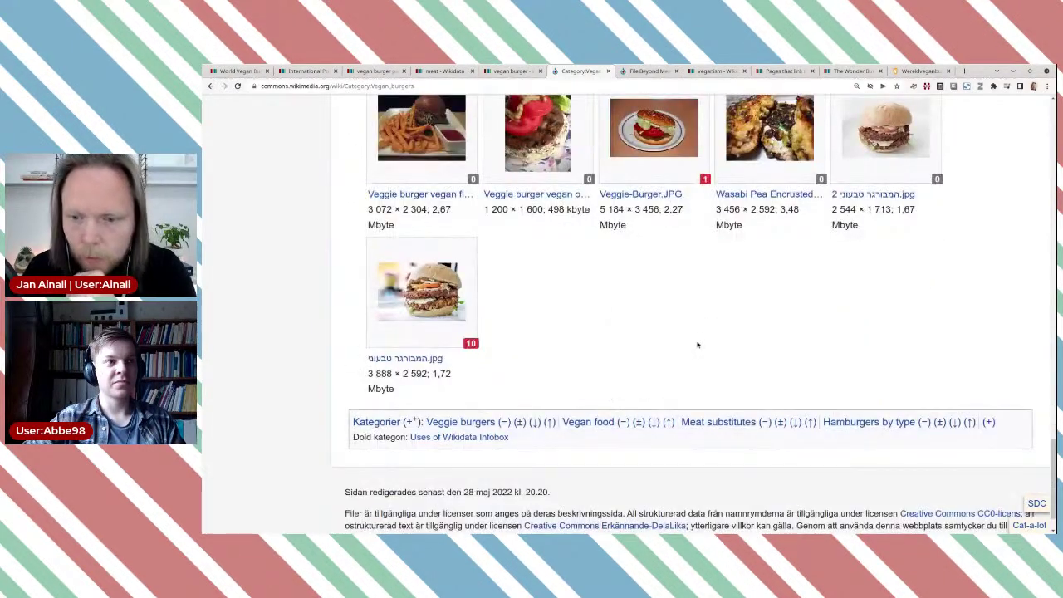
pyautogui.scroll(4, 799, 360)
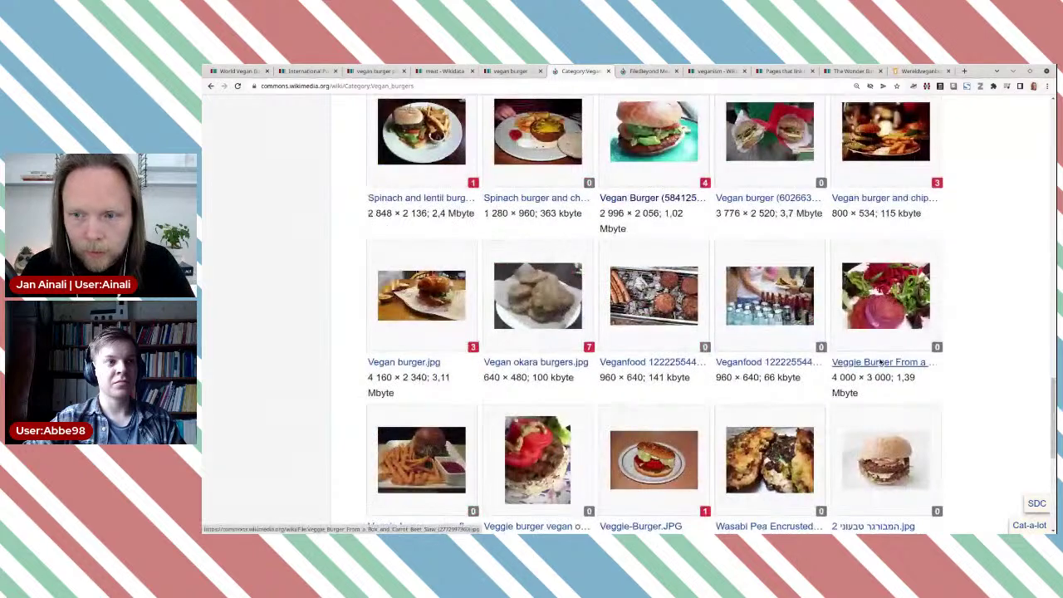
pyautogui.scroll(3, 879, 361)
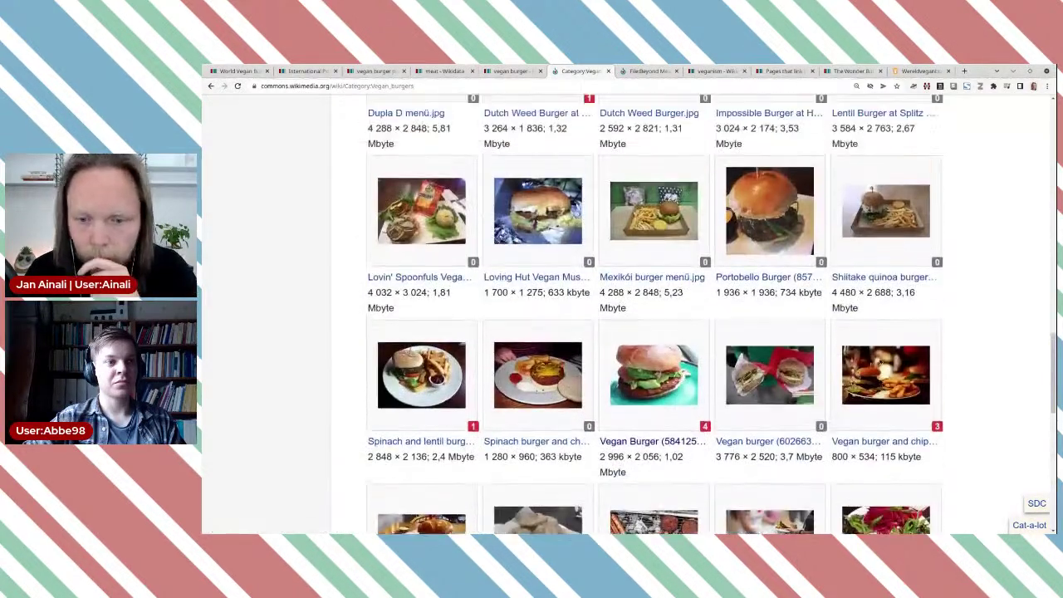
# Go back through the Vegan burgers category to Beyond Meat Beast Burger 1.jpg, check its global usage and open its file page separately.
pyautogui.scroll(2, 880, 361)
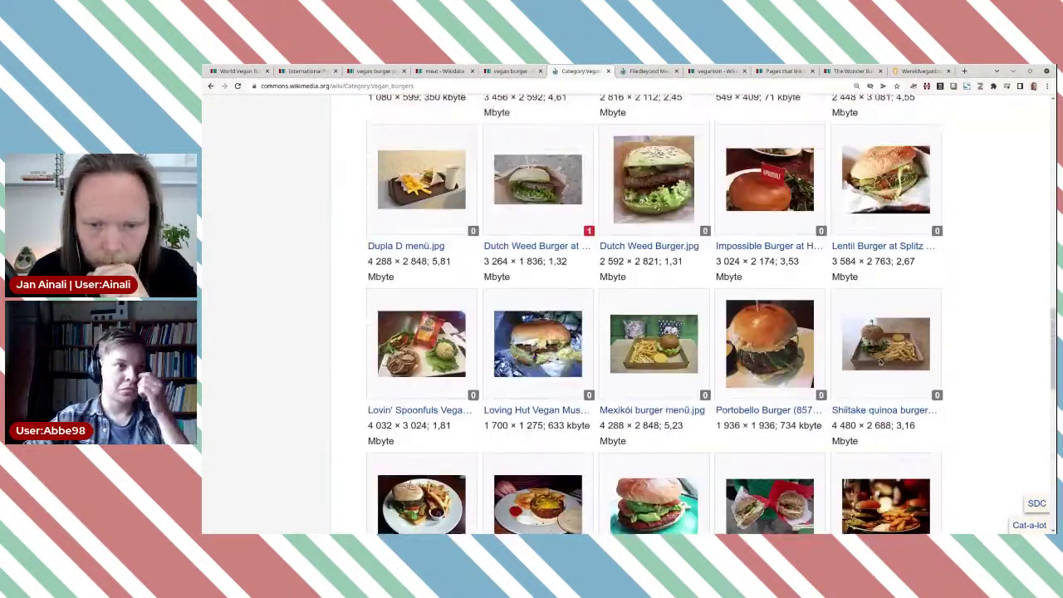
pyautogui.scroll(4, 879, 361)
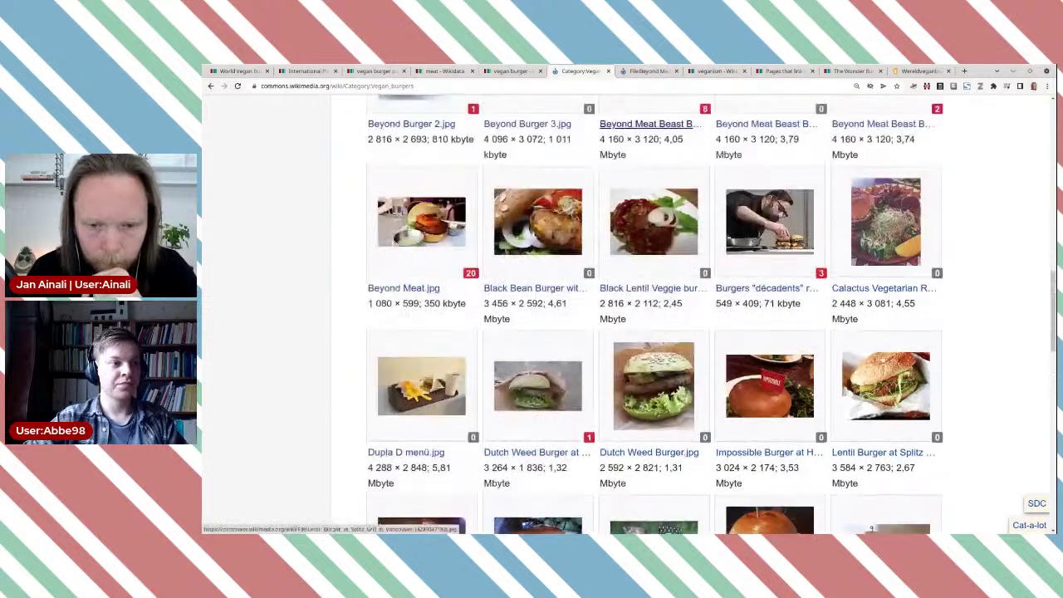
pyautogui.scroll(1, 882, 359)
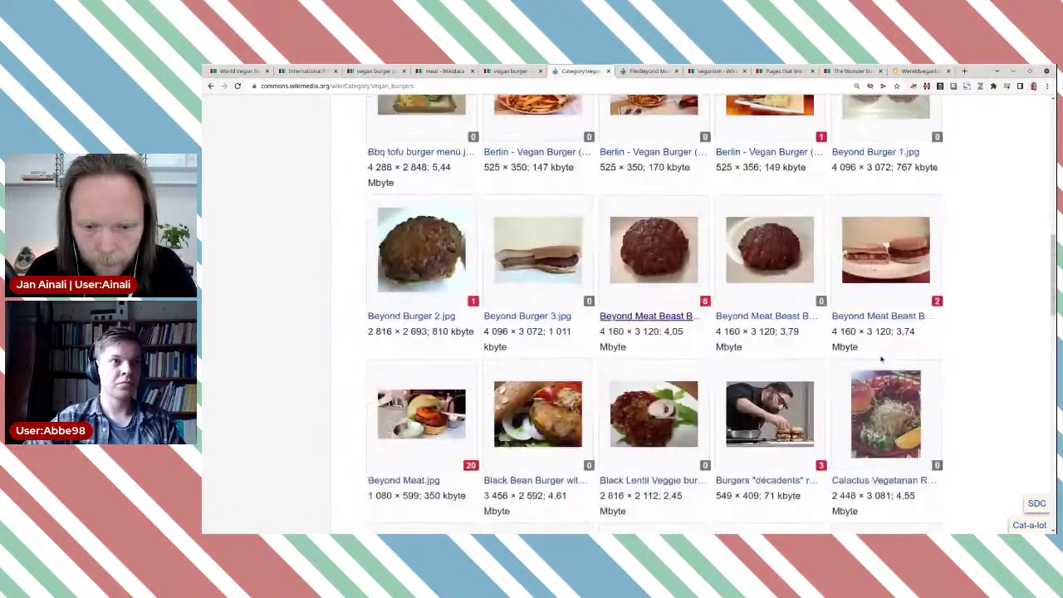
pyautogui.moveTo(682, 320)
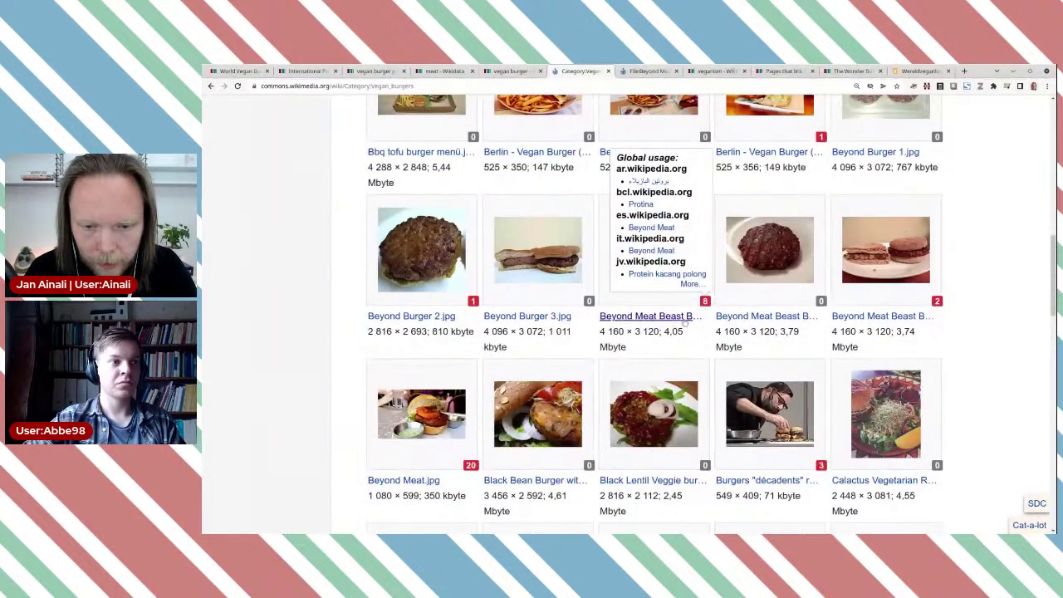
pyautogui.middleClick(674, 319)
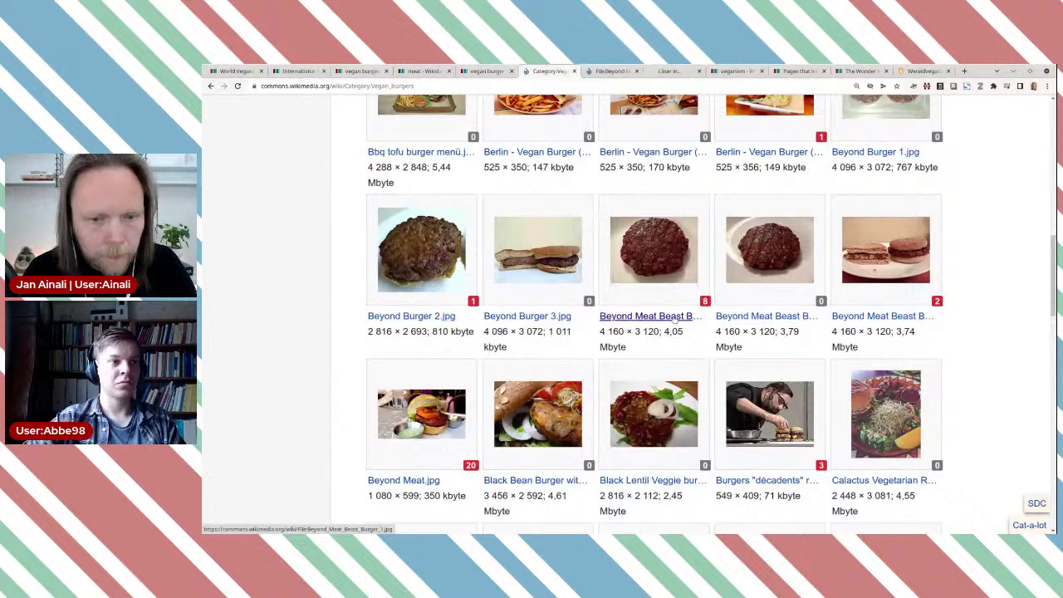
# Copy the file name "Beyond Meat Beast Burger 1.jpg" from the heading of its already open Commons file page, without the "File:" prefix.
pyautogui.click(611, 71)
pyautogui.scroll(10, 578, 316)
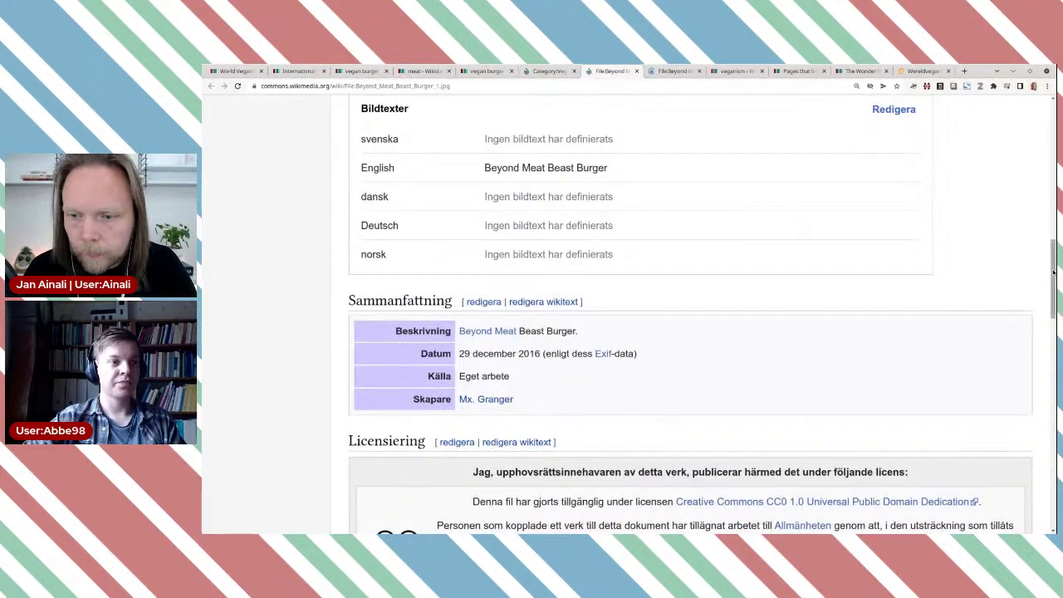
pyautogui.moveTo(1053, 263); pyautogui.dragTo(1013, 91)
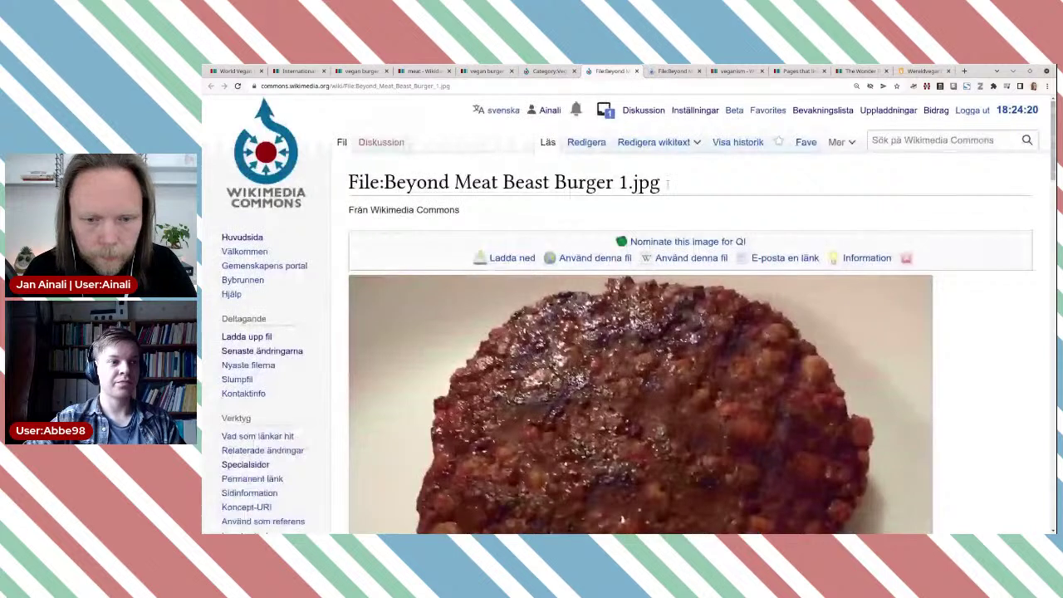
pyautogui.moveTo(659, 186); pyautogui.dragTo(384, 184)
pyautogui.hotkey('ctrl', 'c')
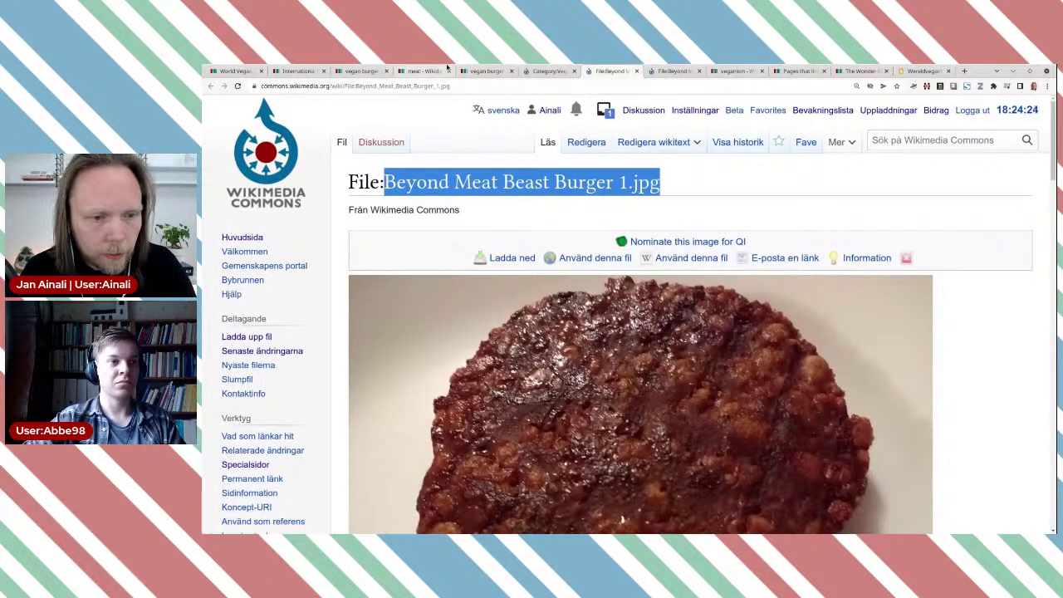
# Add an image statement with the file Beyond Meat Beast Burger 1.jpg to the vegan burger patty product item and publish it.
pyautogui.click(372, 72)
pyautogui.scroll(-2, 755, 366)
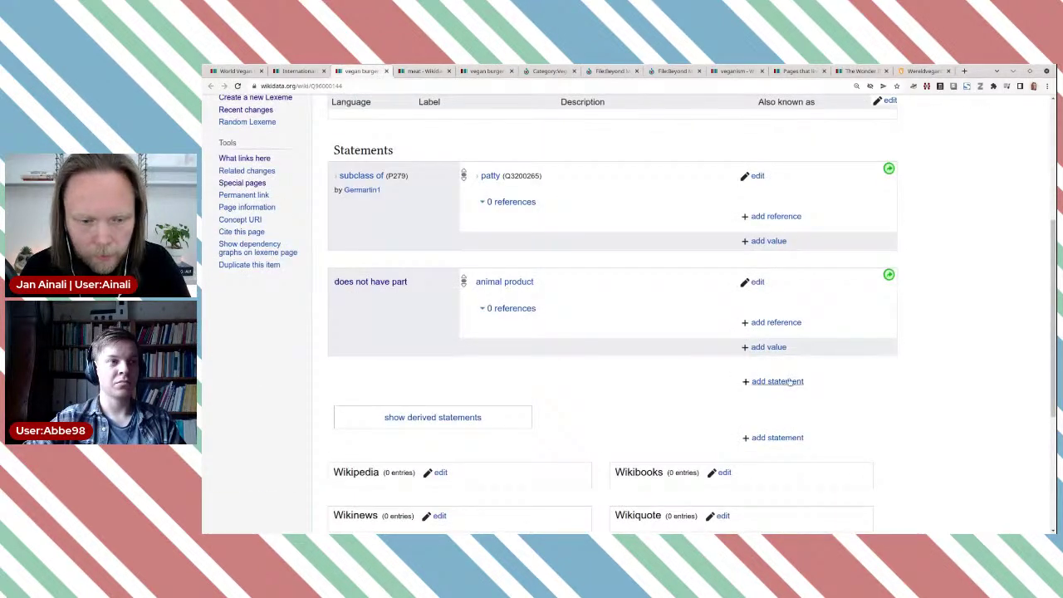
pyautogui.click(788, 381)
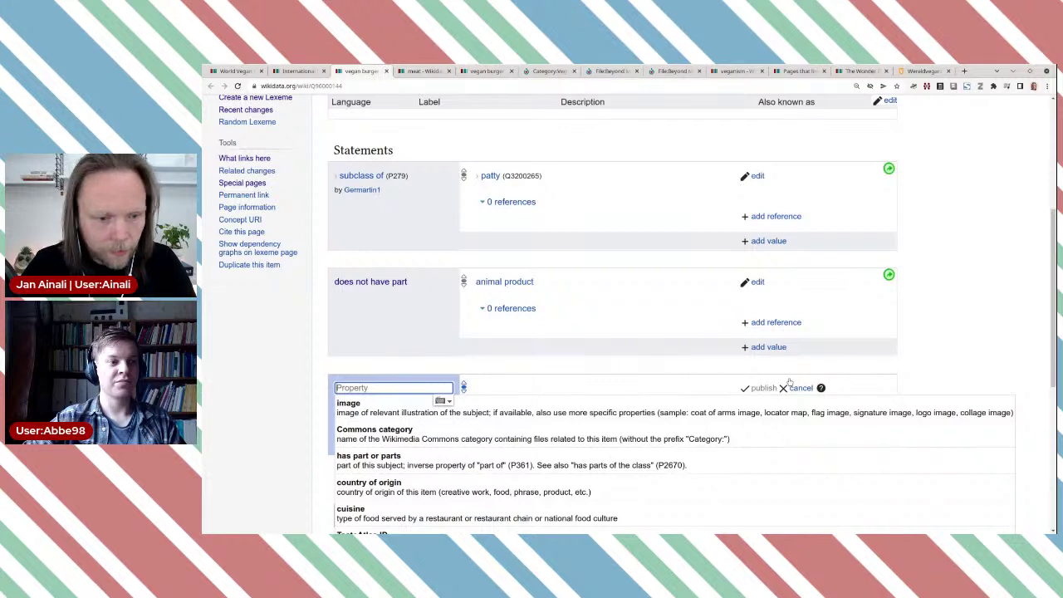
pyautogui.write('ima')
pyautogui.click(623, 412)
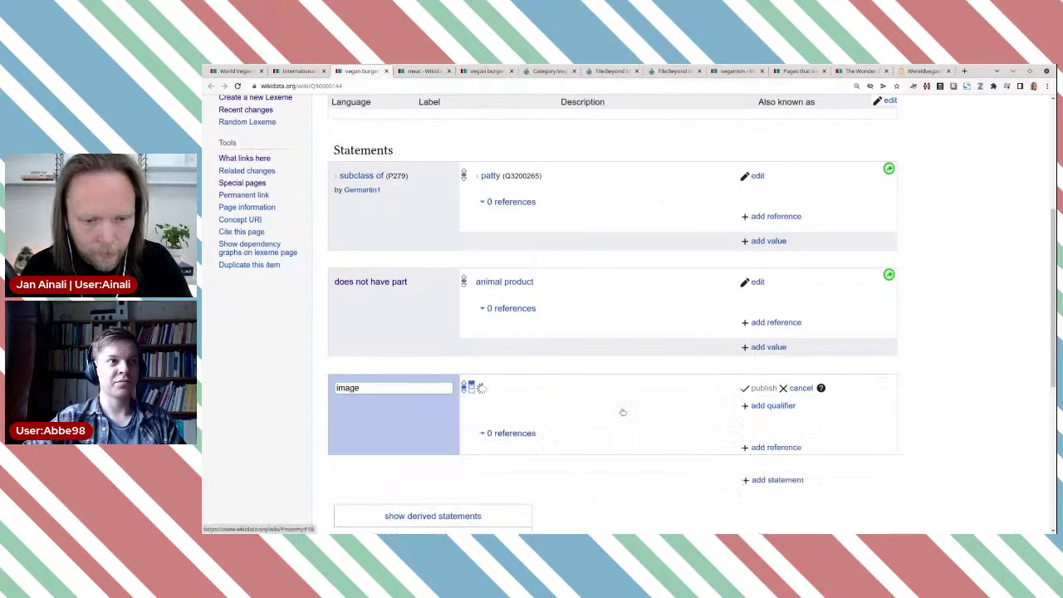
pyautogui.hotkey('ctrl', 'v')
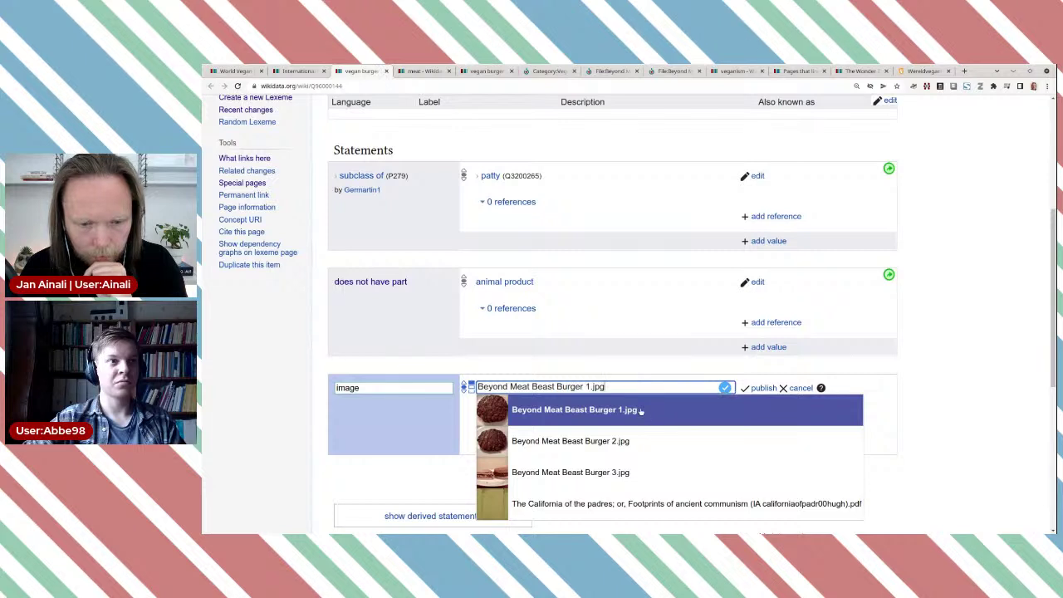
pyautogui.click(640, 411)
pyautogui.click(762, 388)
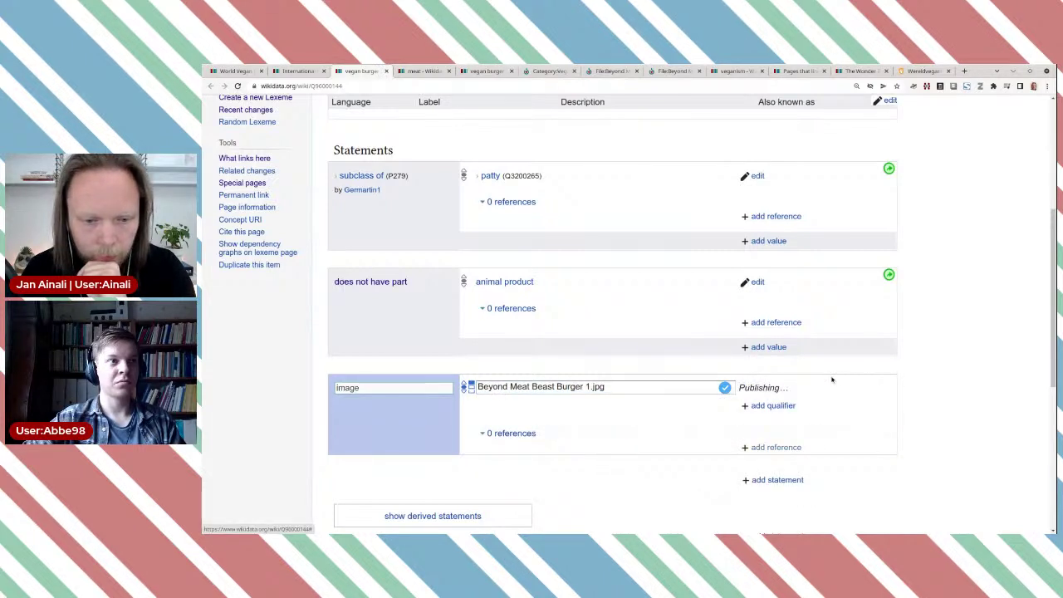
pyautogui.scroll(-2, 921, 348)
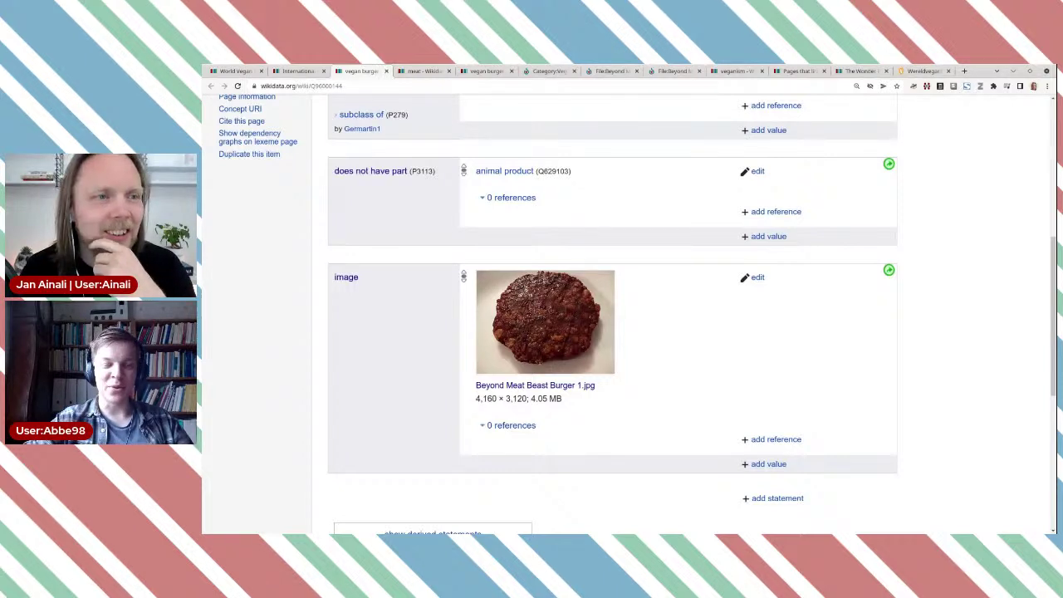
pyautogui.scroll(-1, 994, 360)
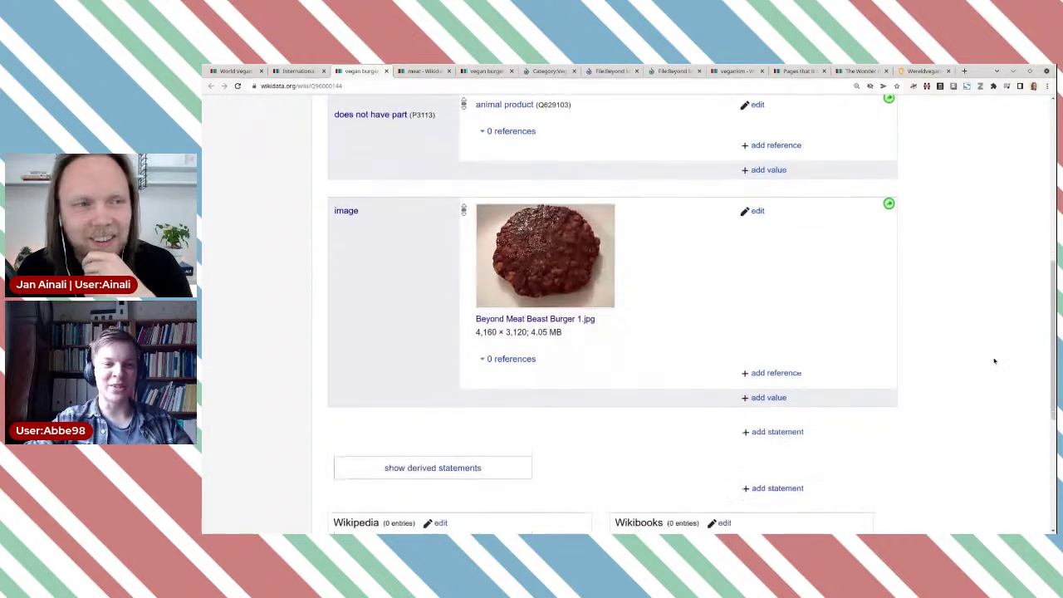
pyautogui.scroll(-2, 994, 360)
pyautogui.scroll(3, 993, 360)
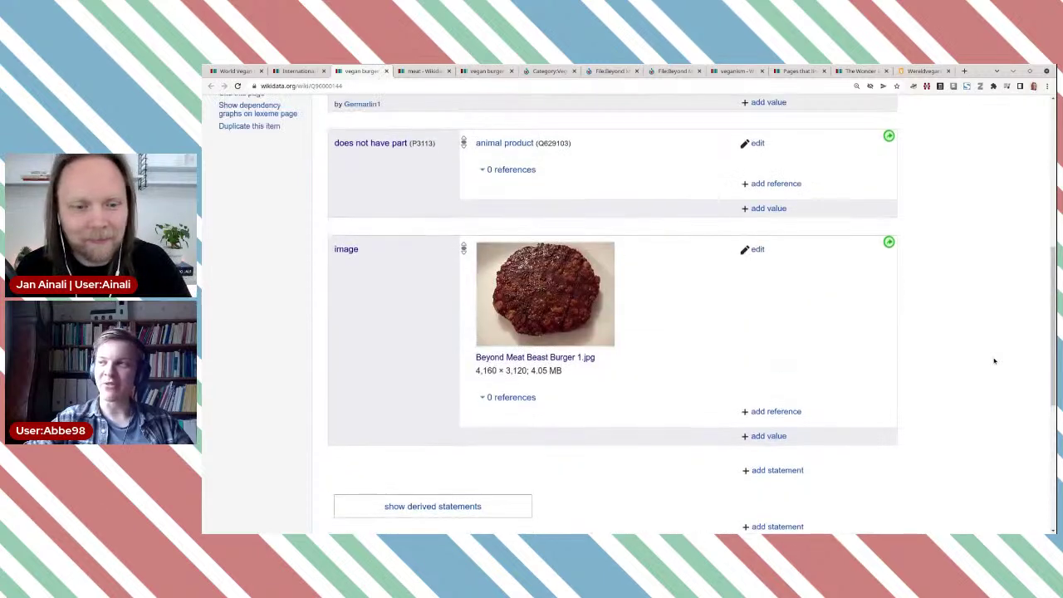
pyautogui.scroll(1, 993, 360)
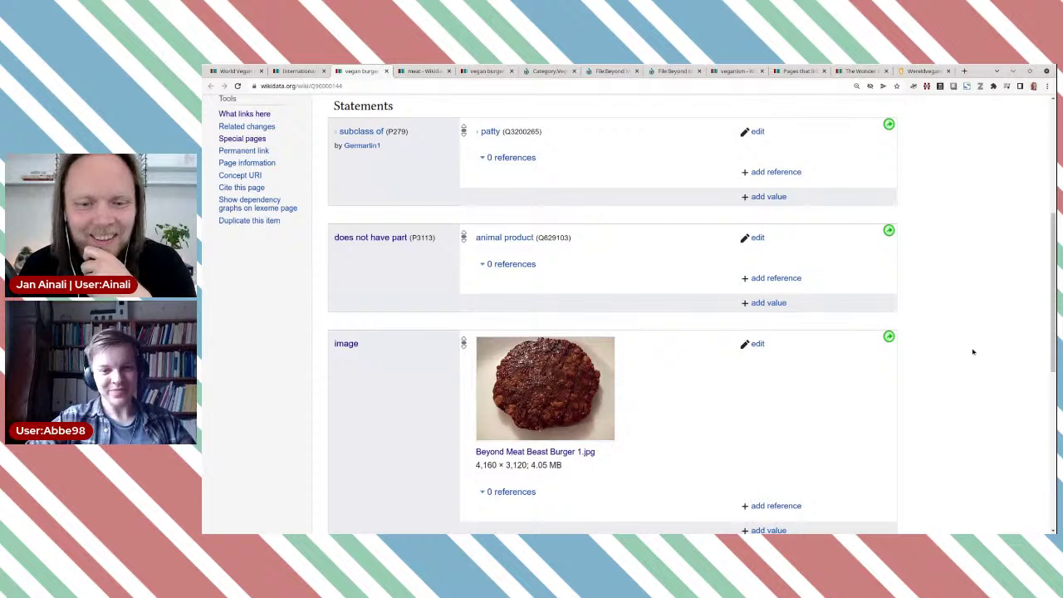
pyautogui.scroll(-1, 972, 351)
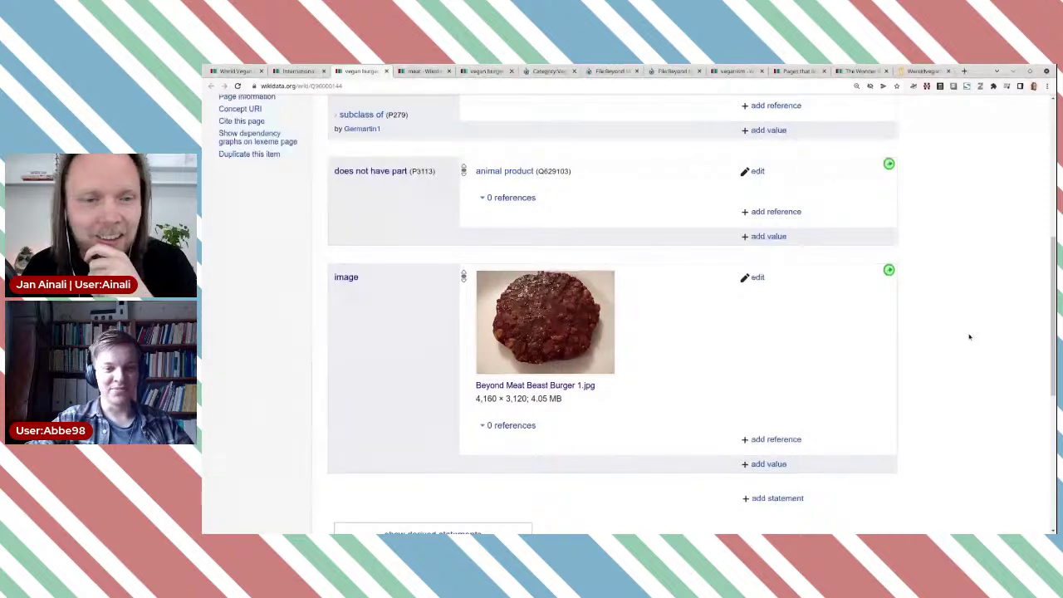
pyautogui.scroll(-1, 946, 249)
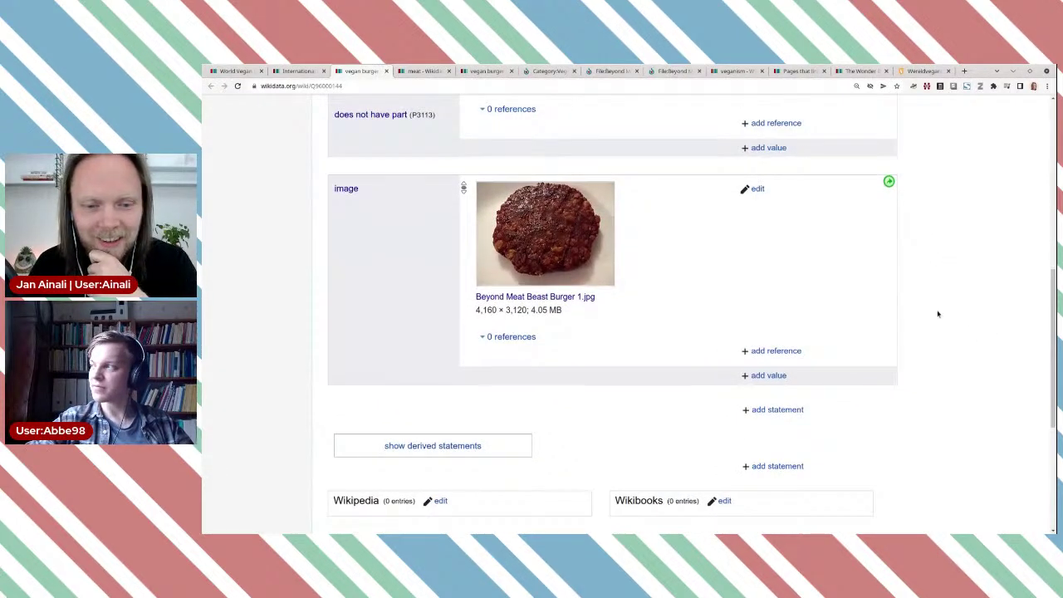
pyautogui.scroll(1, 937, 312)
pyautogui.scroll(2, 937, 313)
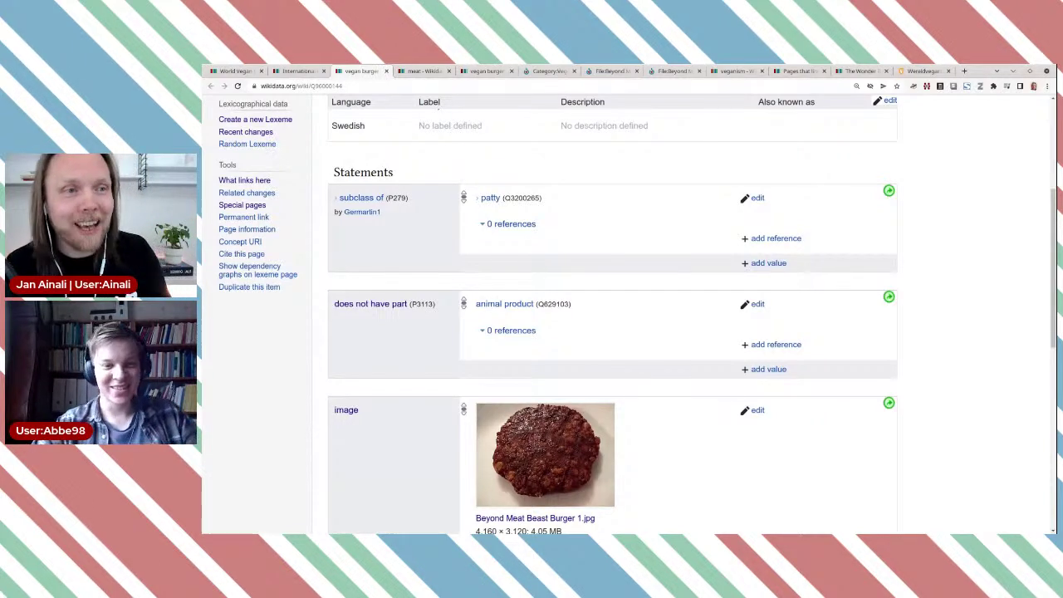
pyautogui.scroll(-1, 937, 308)
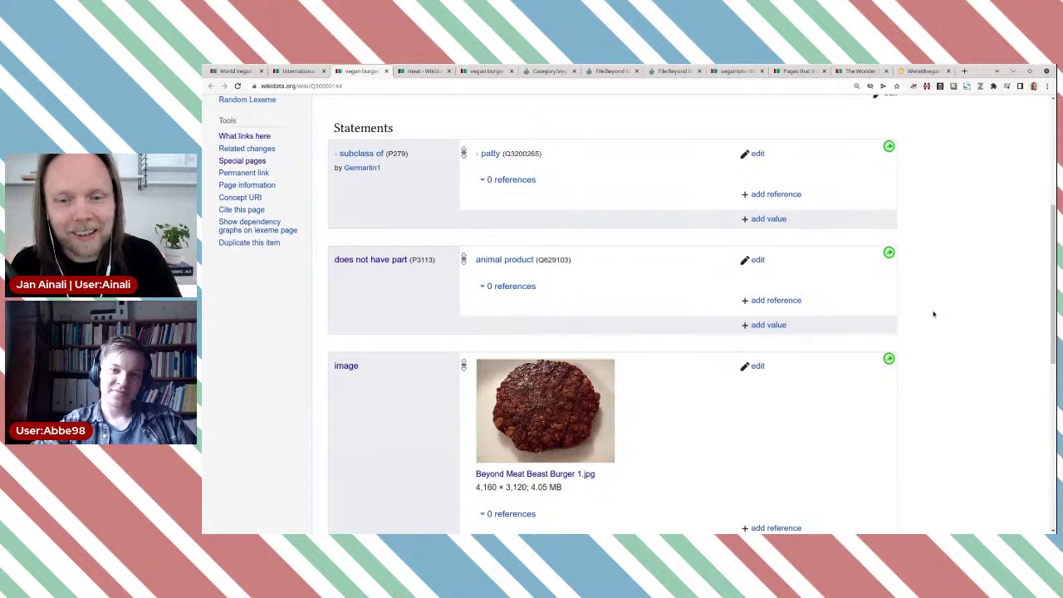
pyautogui.scroll(2, 934, 315)
pyautogui.scroll(-2, 935, 316)
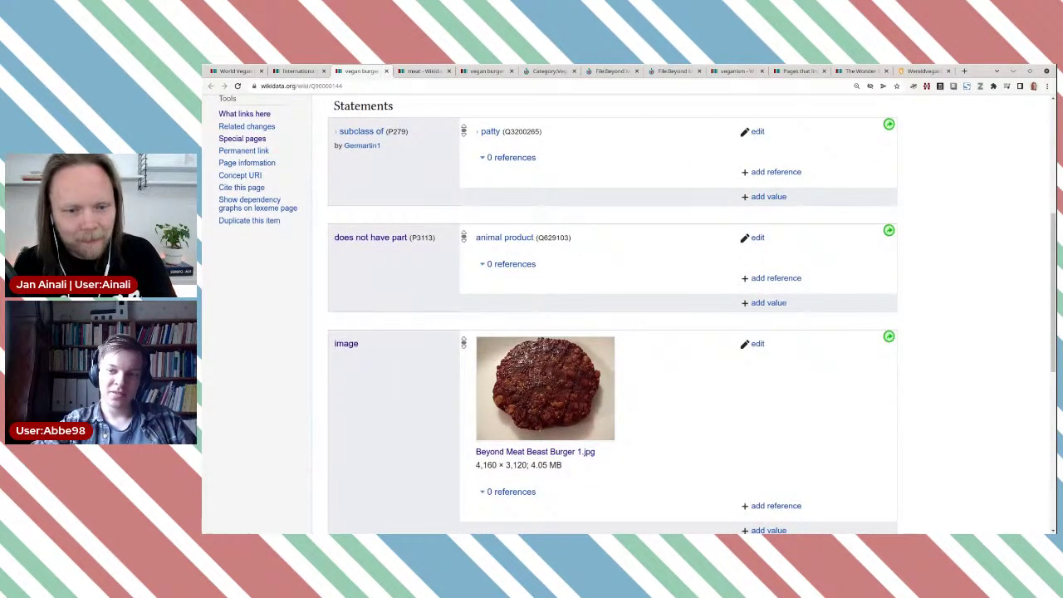
pyautogui.scroll(-1, 929, 326)
pyautogui.scroll(1, 928, 327)
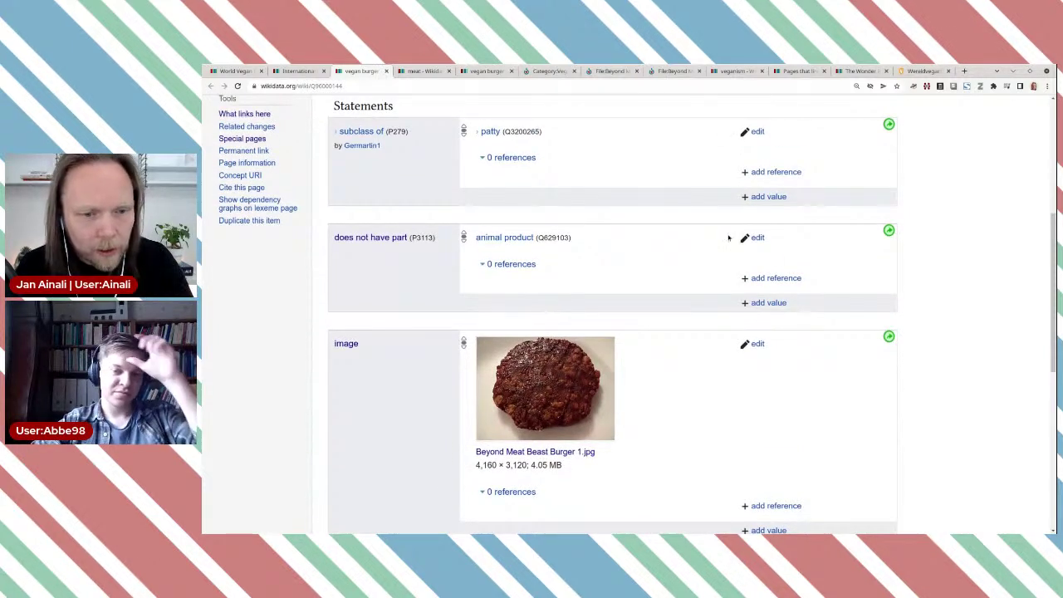
pyautogui.scroll(1, 494, 112)
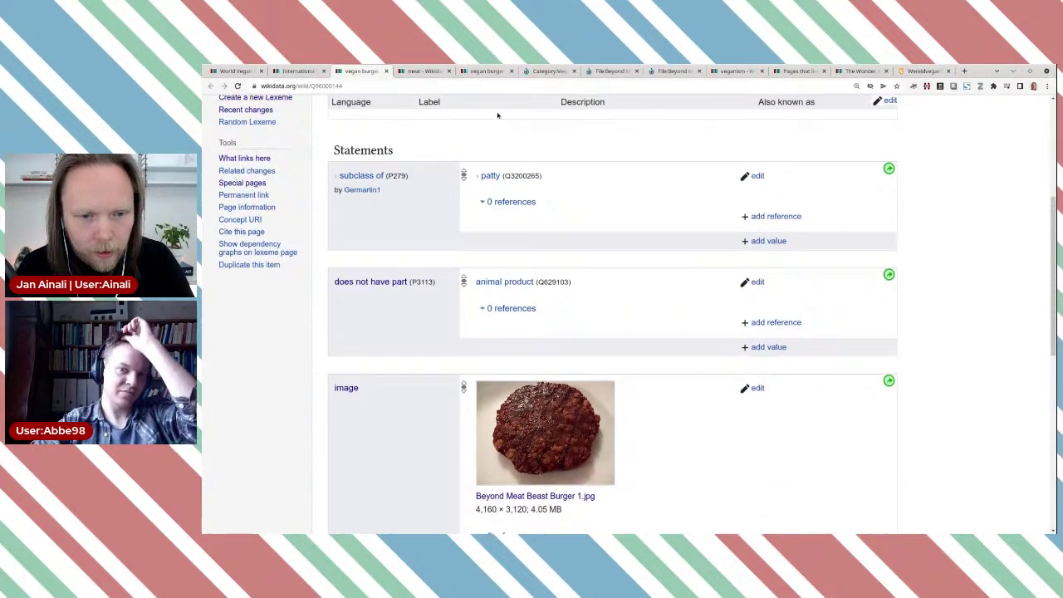
# Look at the vegan burger item and list the pages that link to the vegan burger patty product item.
pyautogui.click(475, 73)
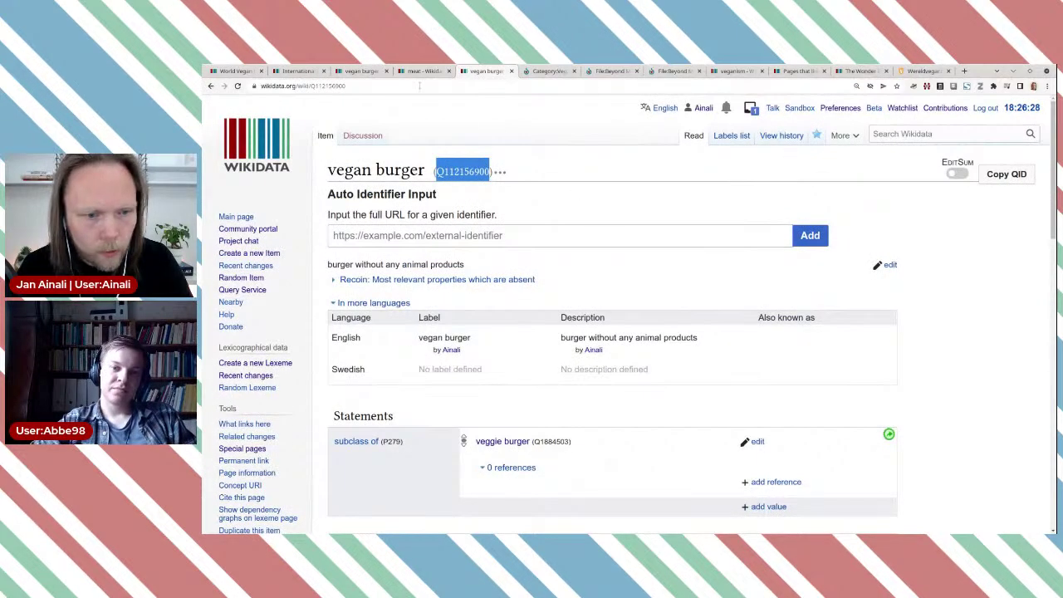
pyautogui.click(372, 72)
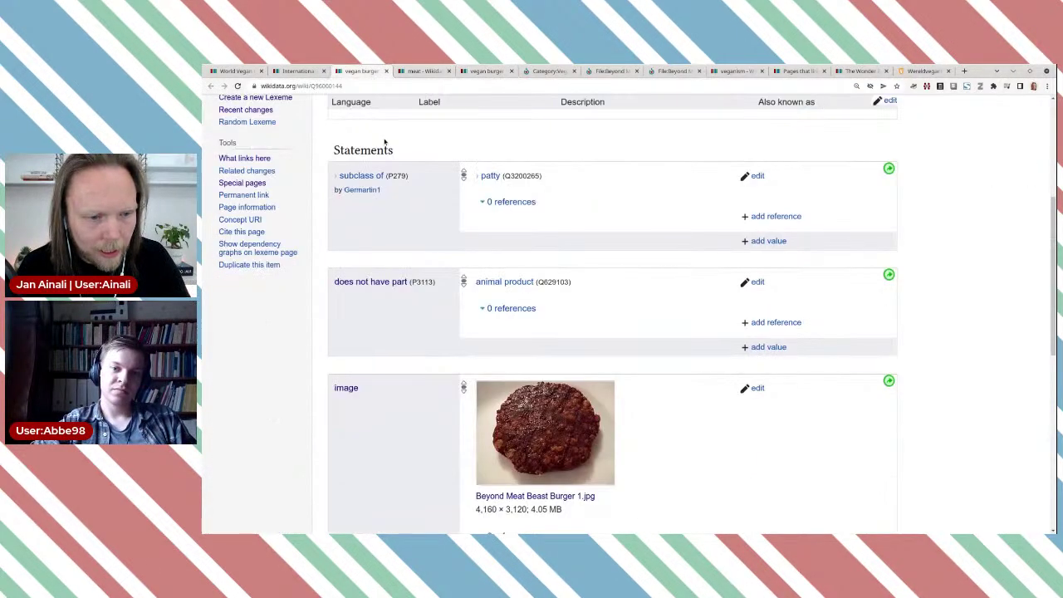
pyautogui.middleClick(255, 159)
pyautogui.hotkey('ctrl', 'Tab')
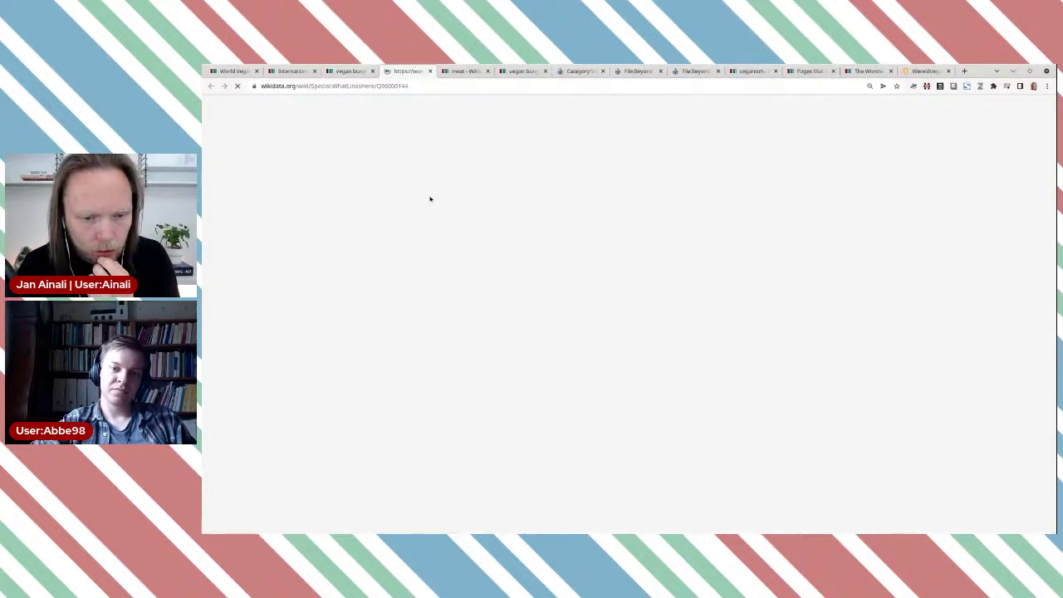
pyautogui.scroll(-2, 503, 242)
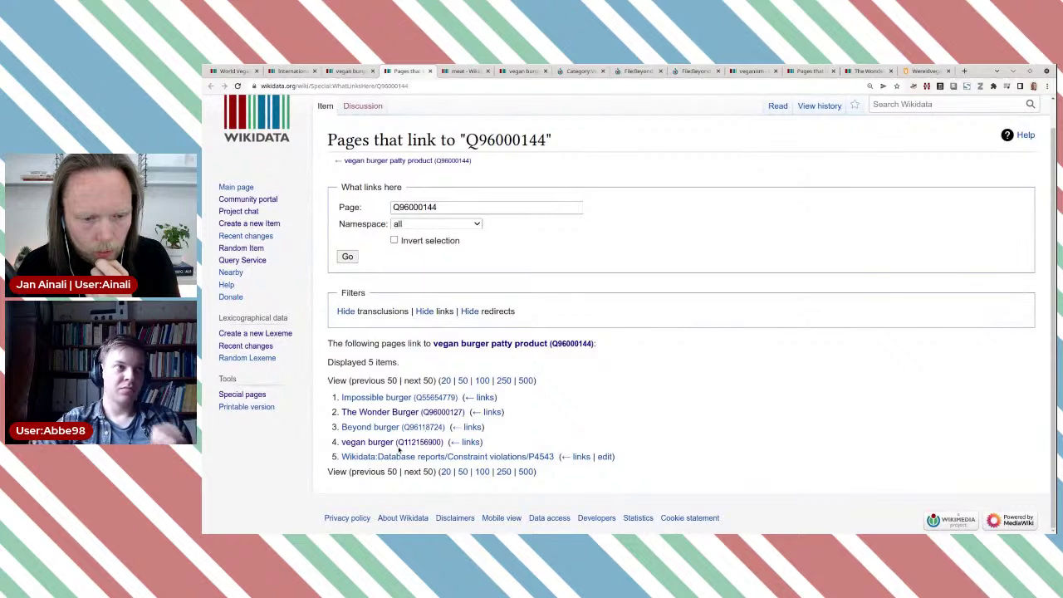
pyautogui.scroll(1, 899, 169)
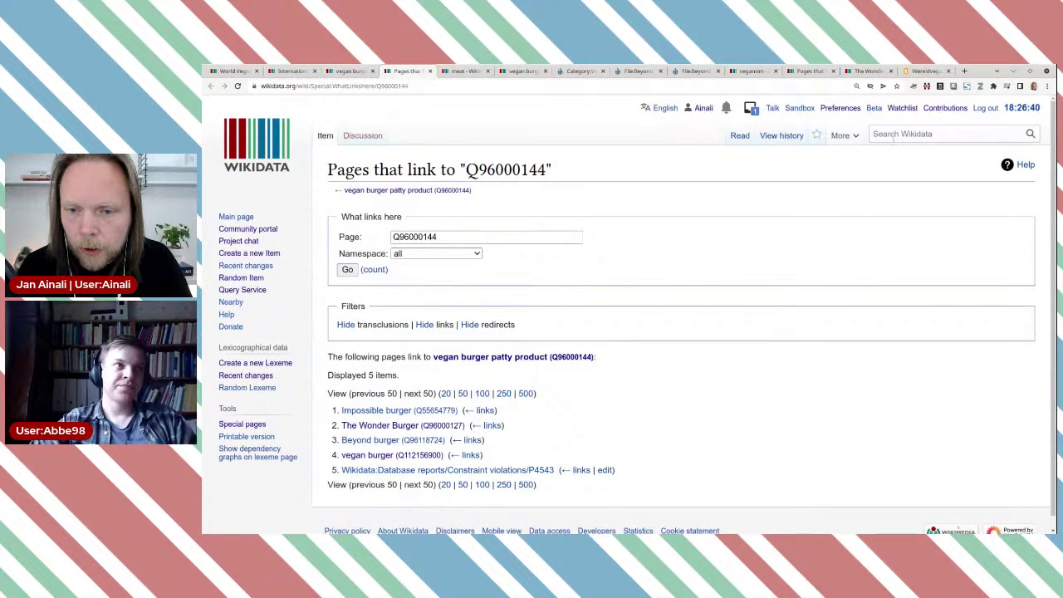
# Search Wikidata for soy burger and open the matching item.
pyautogui.click(893, 134)
pyautogui.write('soy nurg')
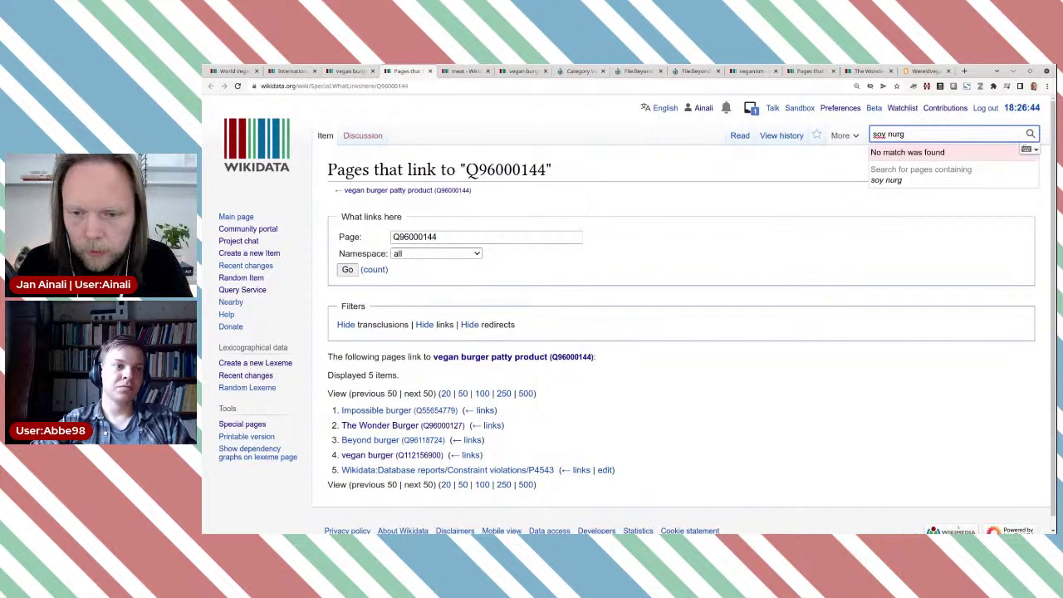
pyautogui.press('BackSpace')
pyautogui.press('BackSpace')
pyautogui.press('BackSpace')
pyautogui.press('BackSpace')
pyautogui.write('bur')
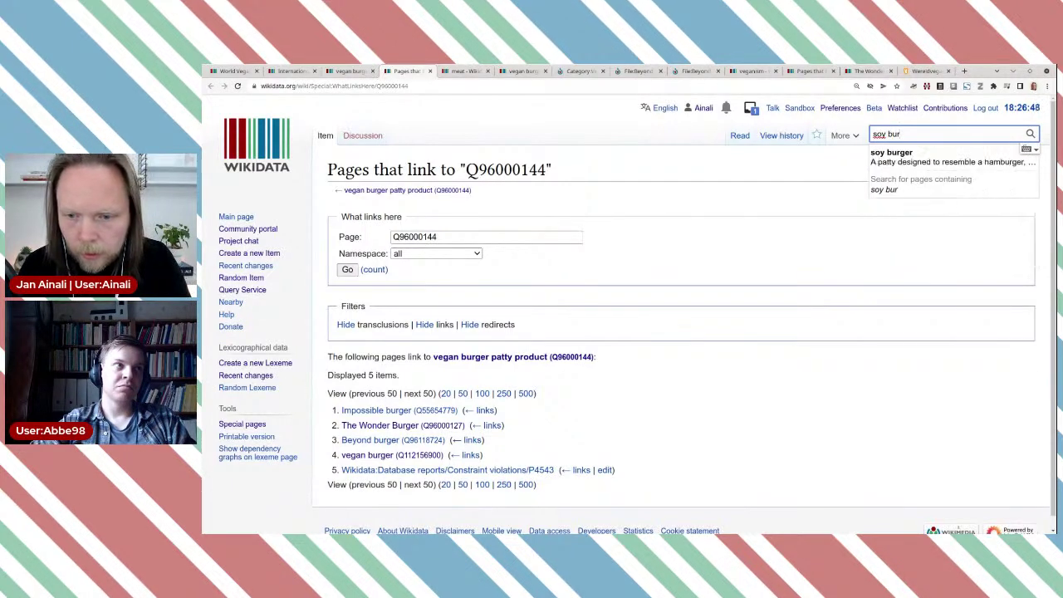
pyautogui.click(907, 162)
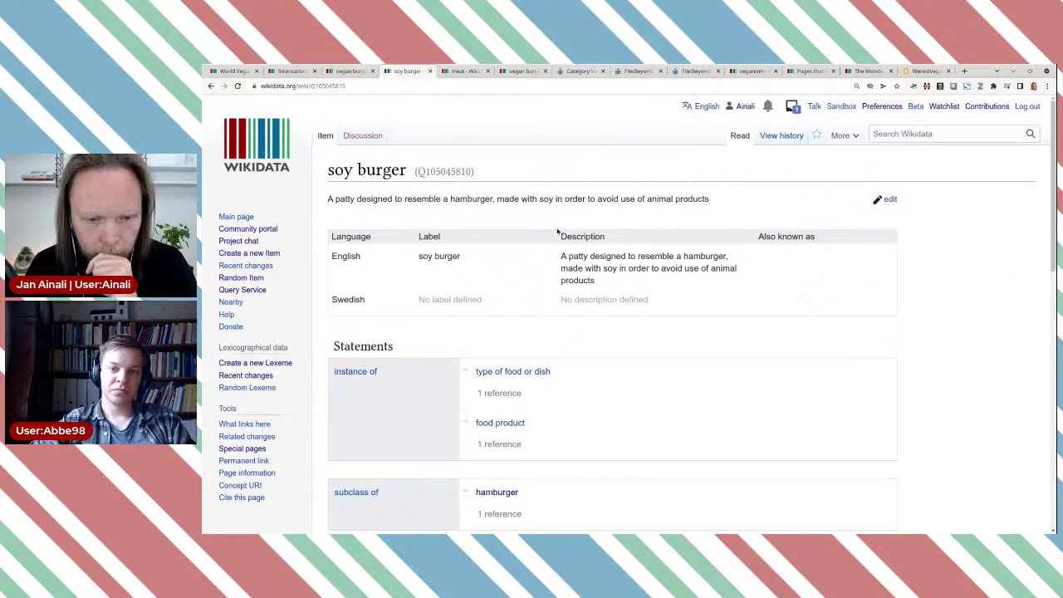
# Examine the soy burger item's description and statements and compare them with those of the vegan burger patty product item.
pyautogui.scroll(-2, 557, 232)
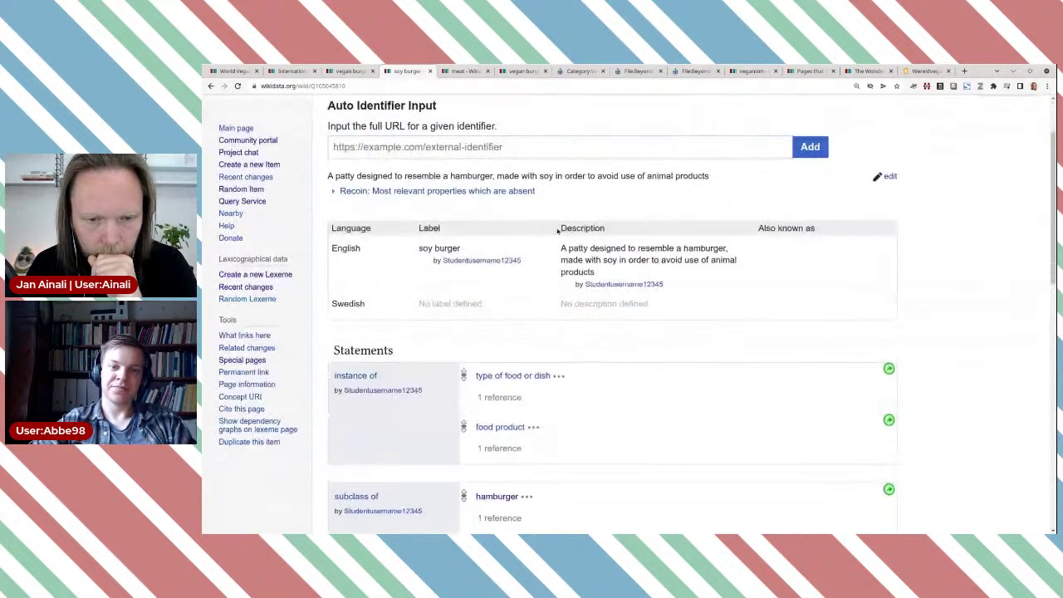
pyautogui.scroll(-1, 557, 231)
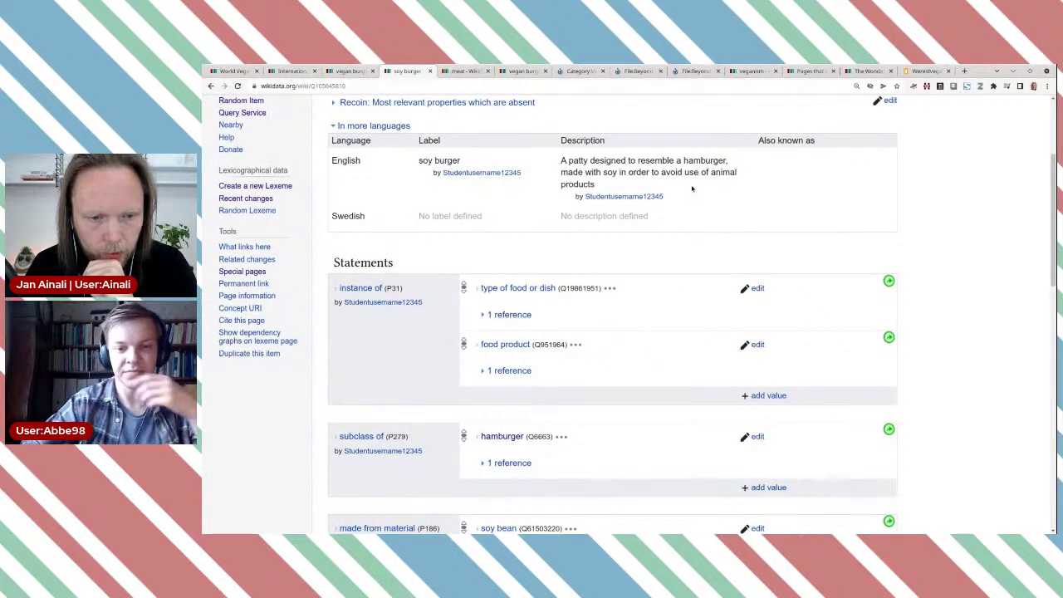
pyautogui.scroll(-2, 694, 185)
pyautogui.scroll(-1, 692, 189)
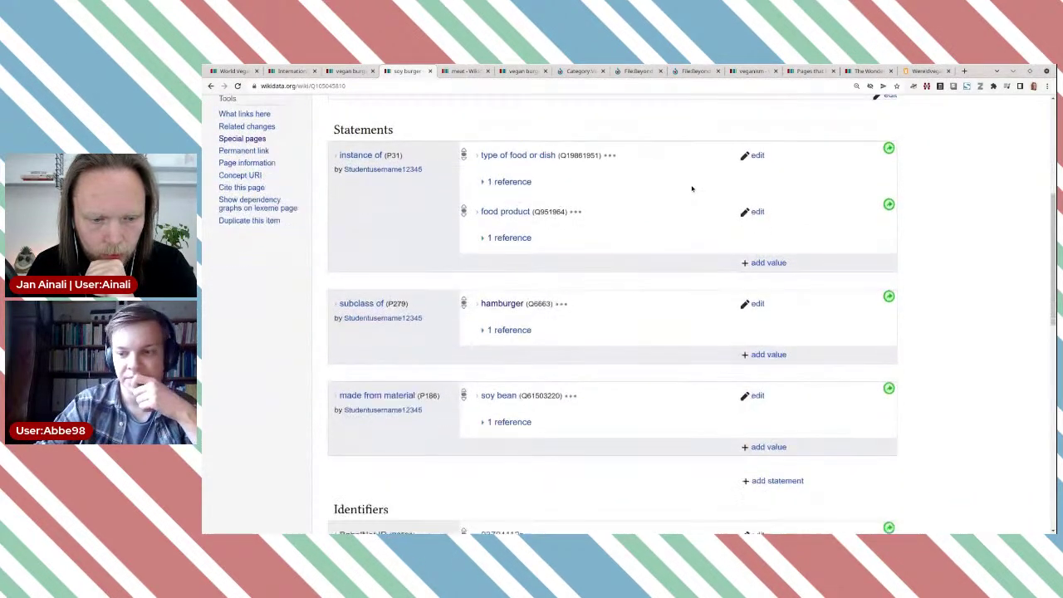
pyautogui.scroll(2, 668, 271)
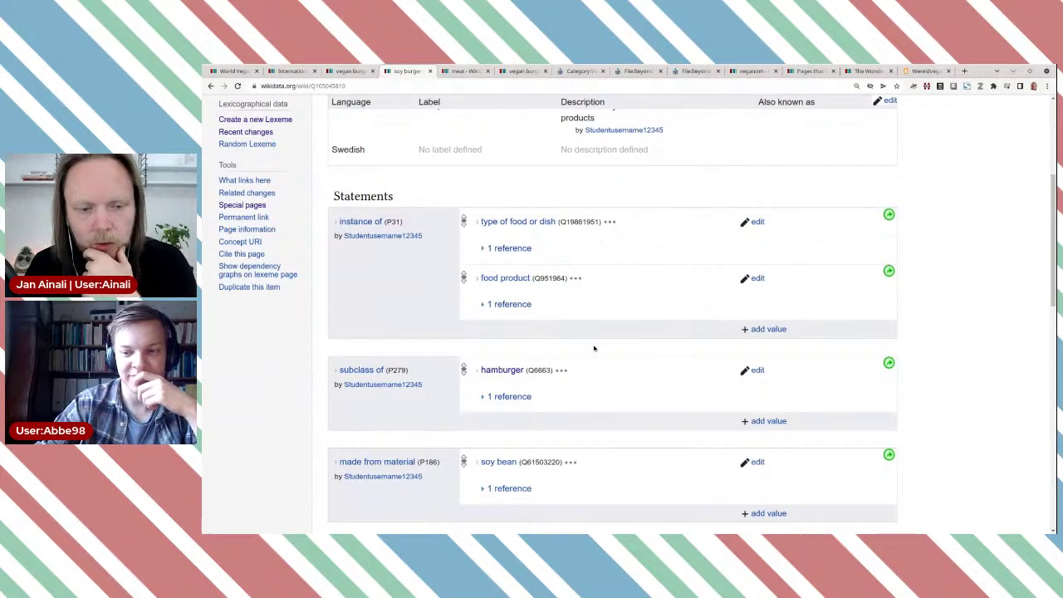
pyautogui.click(346, 72)
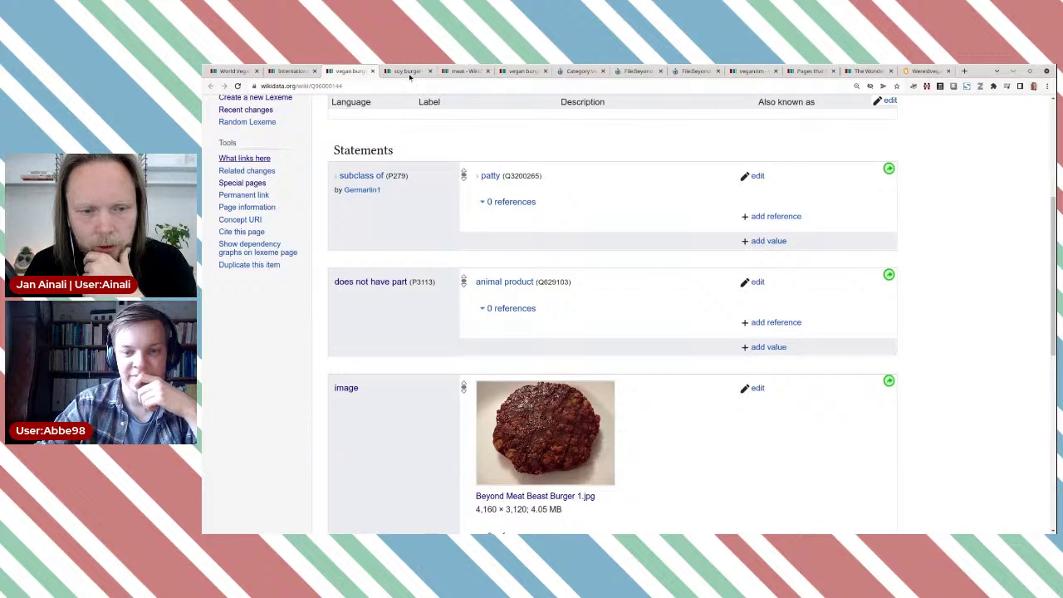
pyautogui.hotkey('ctrl', 'Tab')
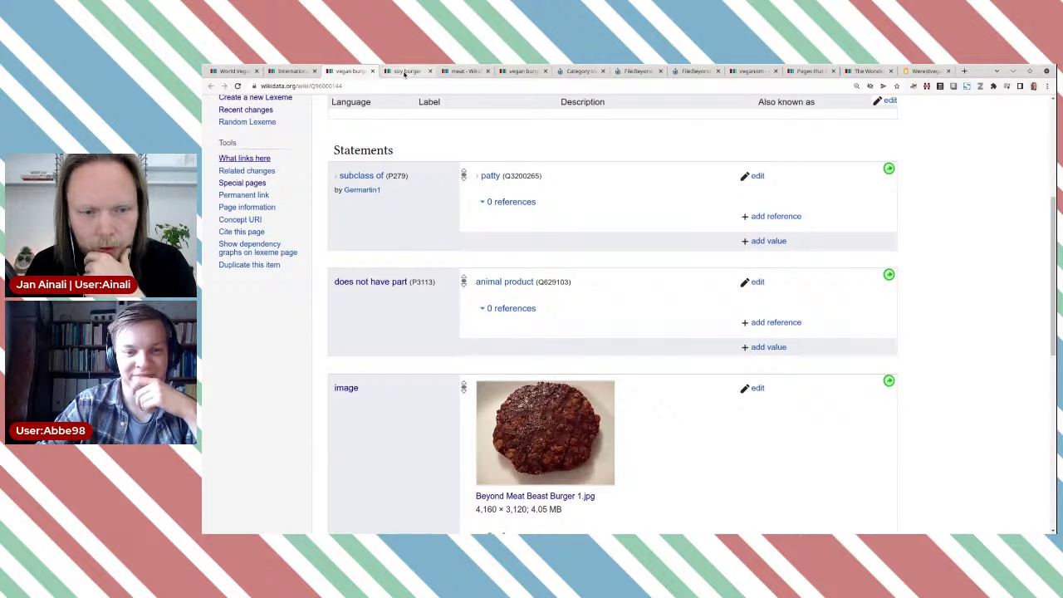
pyautogui.scroll(-1, 553, 365)
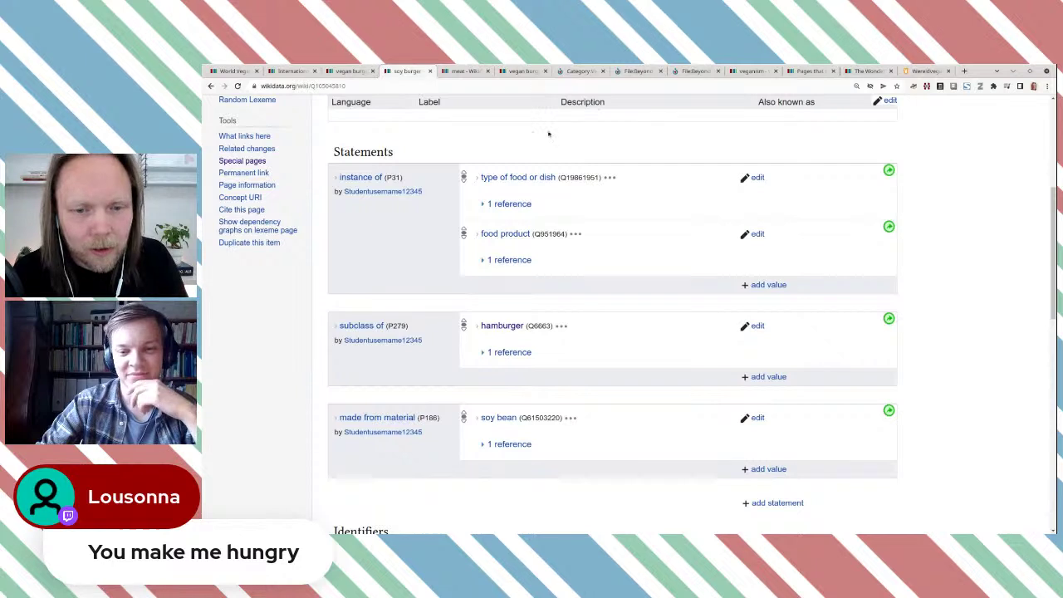
# Copy the veggie burger item ID Q1884503 from the vegan burger item's subclass of statement and return to the soy burger item.
pyautogui.click(353, 73)
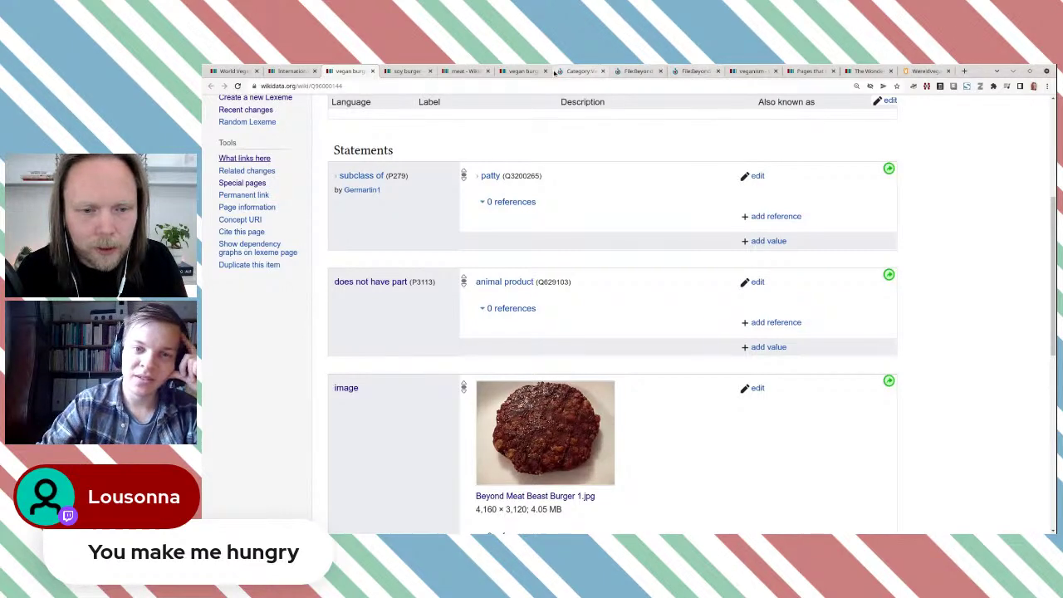
pyautogui.click(521, 71)
pyautogui.scroll(-1, 552, 210)
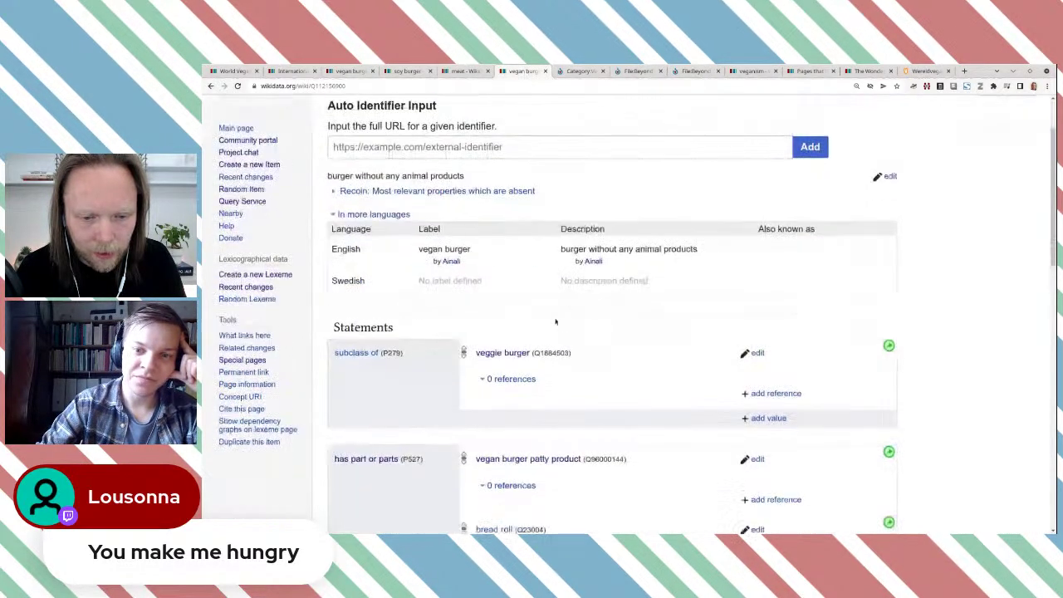
pyautogui.doubleClick(551, 353)
pyautogui.hotkey('ctrl', 'c')
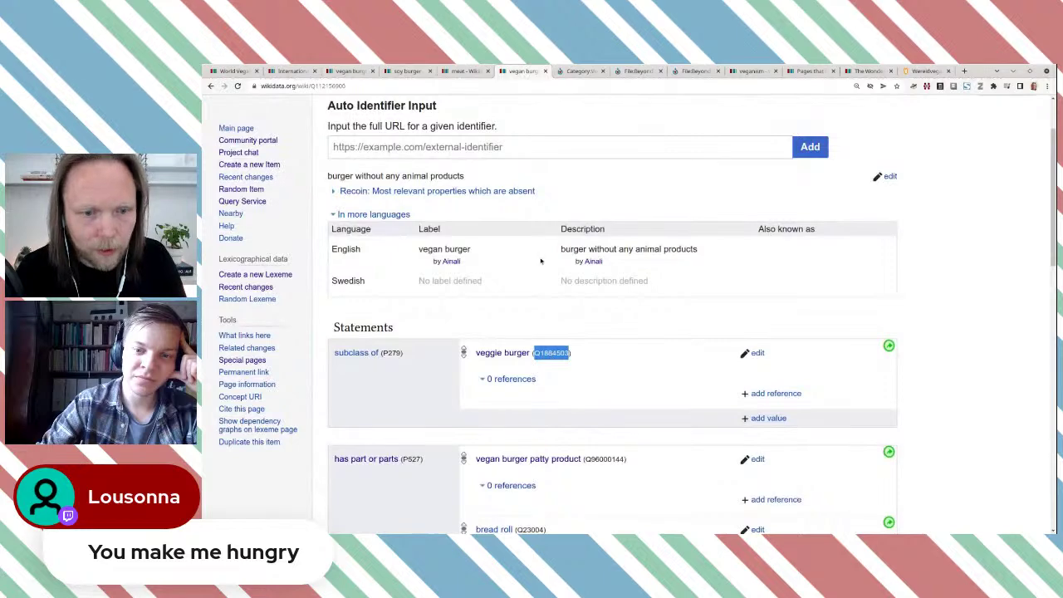
pyautogui.click(409, 72)
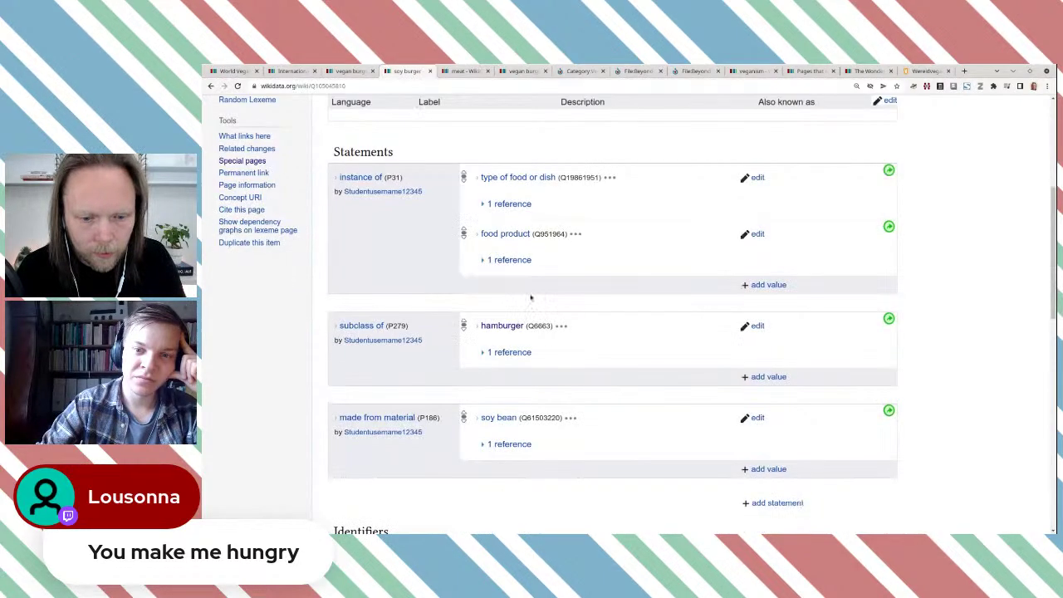
# Change the soy burger item's subclass of value to veggie burger (Q1884503).
pyautogui.scroll(-1, 557, 320)
pyautogui.scroll(-1, 556, 321)
pyautogui.scroll(2, 562, 317)
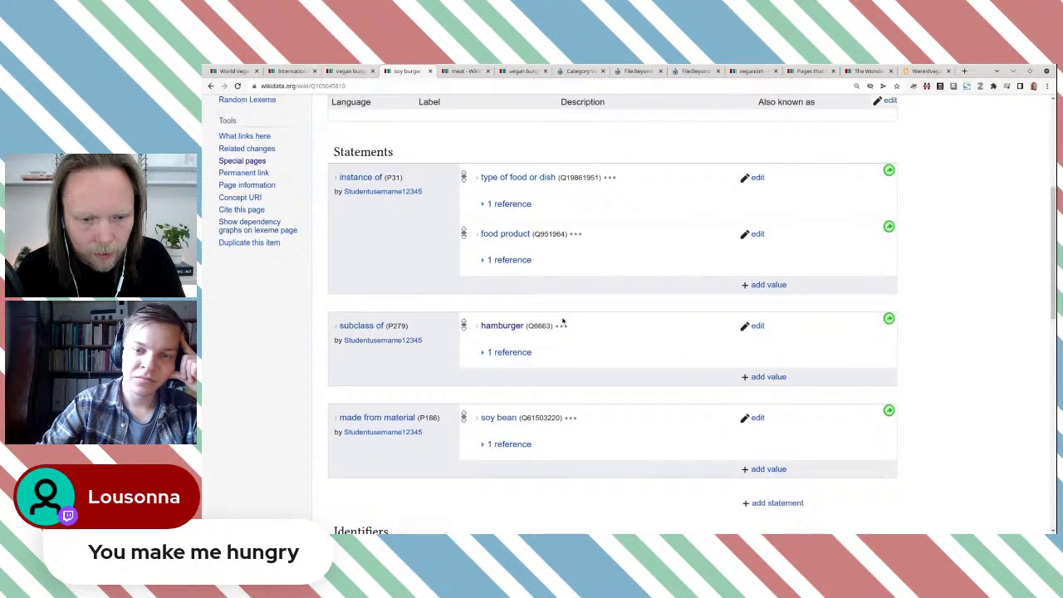
pyautogui.click(757, 327)
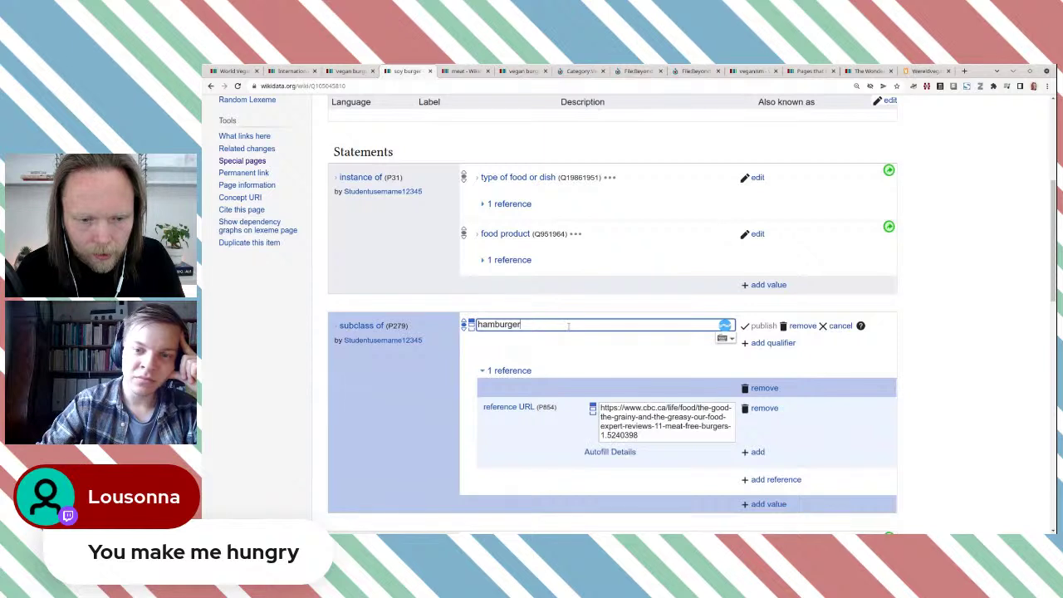
pyautogui.hotkey('ctrl', 'a')
pyautogui.hotkey('ctrl', 'v')
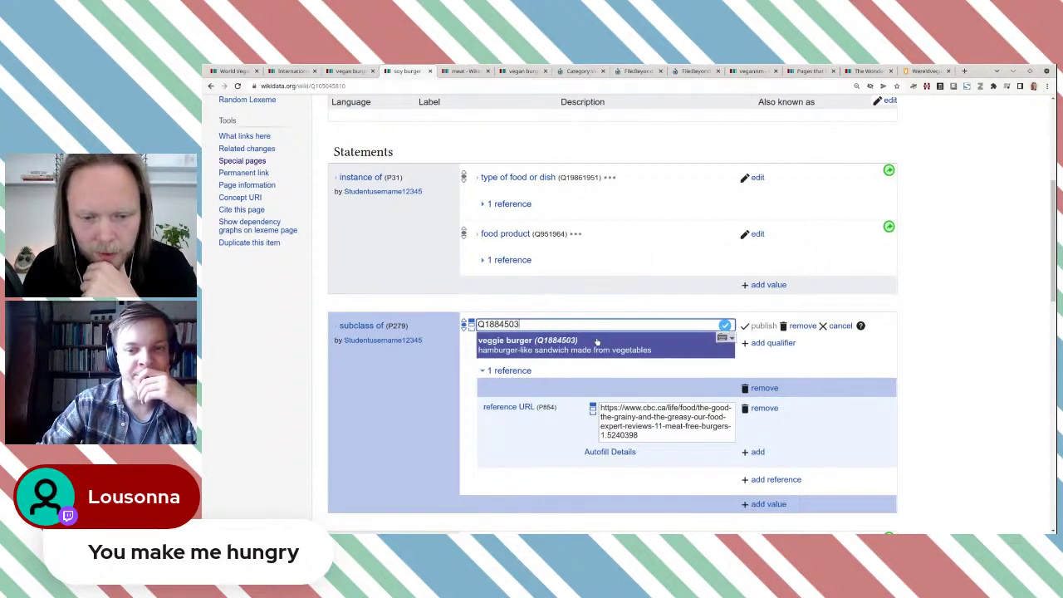
pyautogui.click(629, 347)
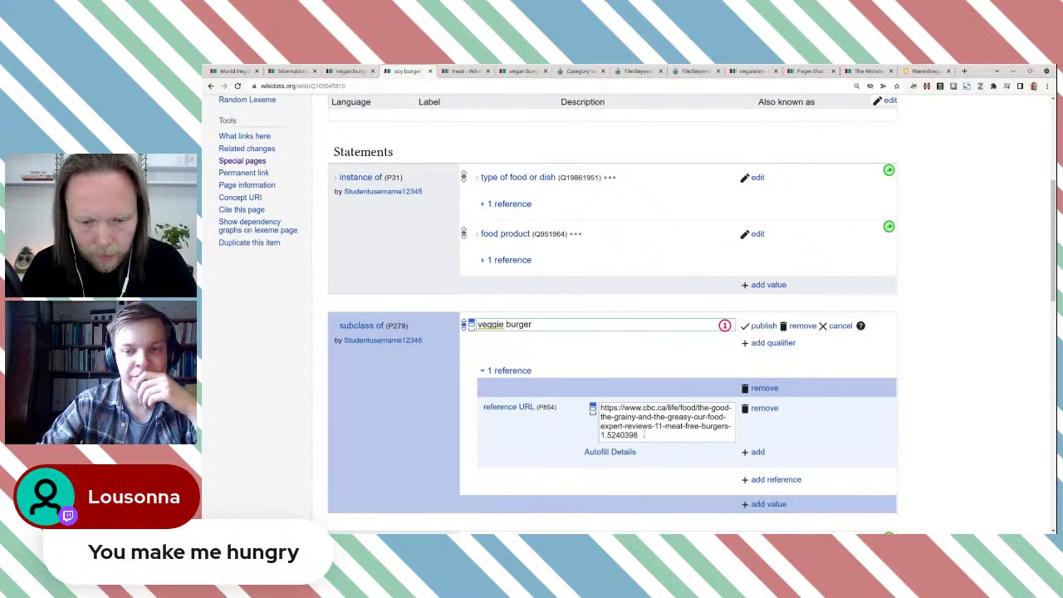
# Open the CBC article cited as the subclass of reference, read how it describes the meat-free burgers, and return to the soy burger item.
pyautogui.moveTo(644, 435); pyautogui.dragTo(600, 407)
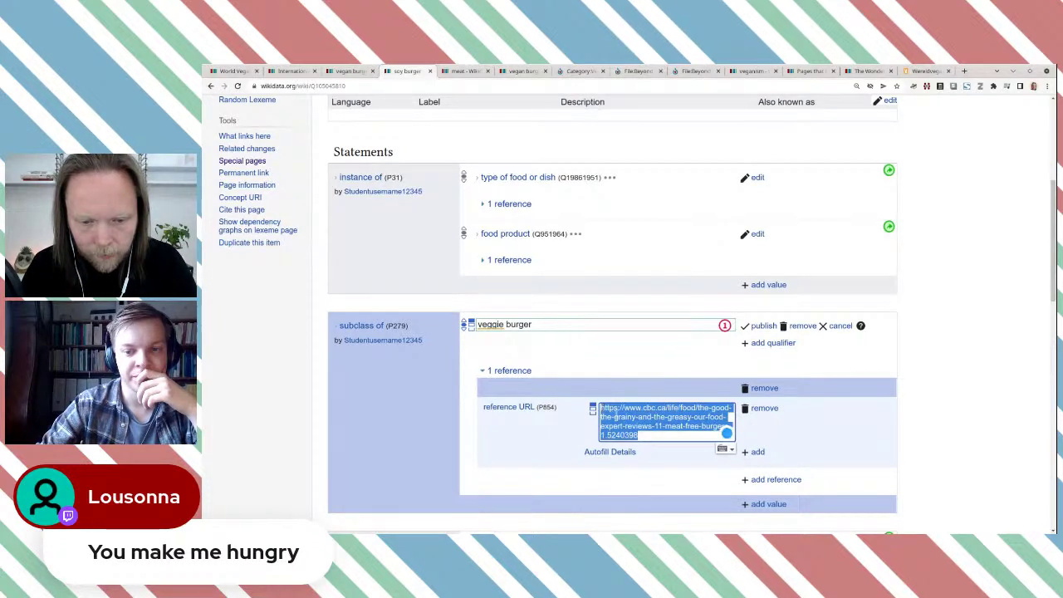
pyautogui.click(641, 282)
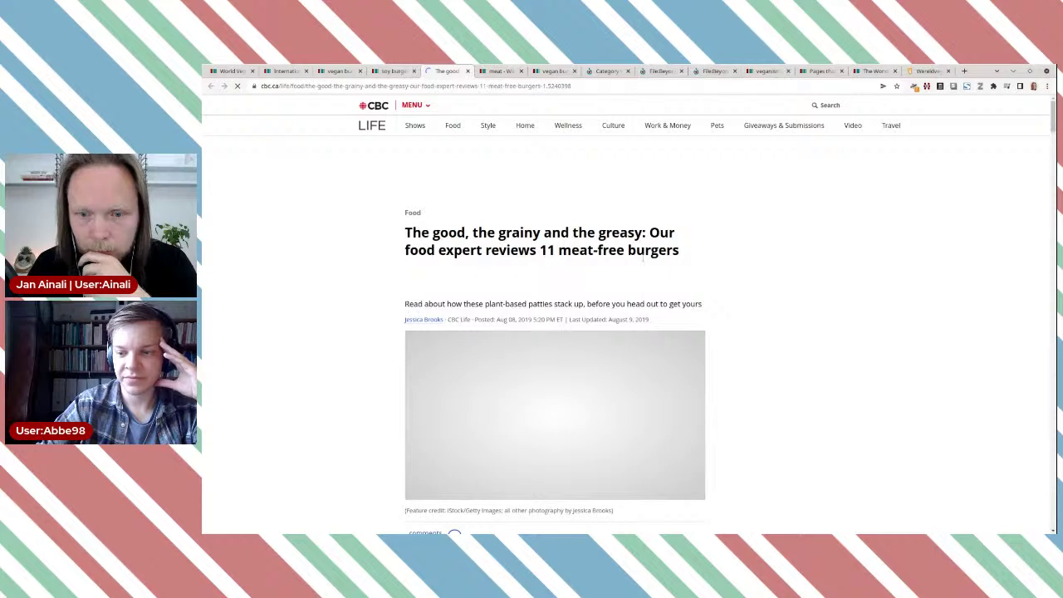
pyautogui.scroll(-2, 681, 261)
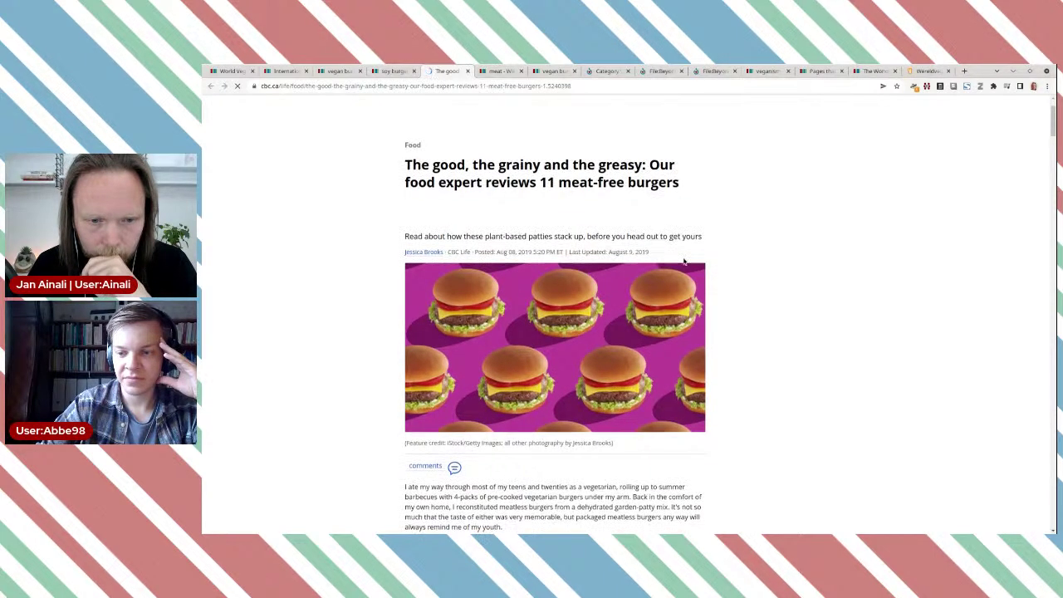
pyautogui.scroll(-6, 683, 261)
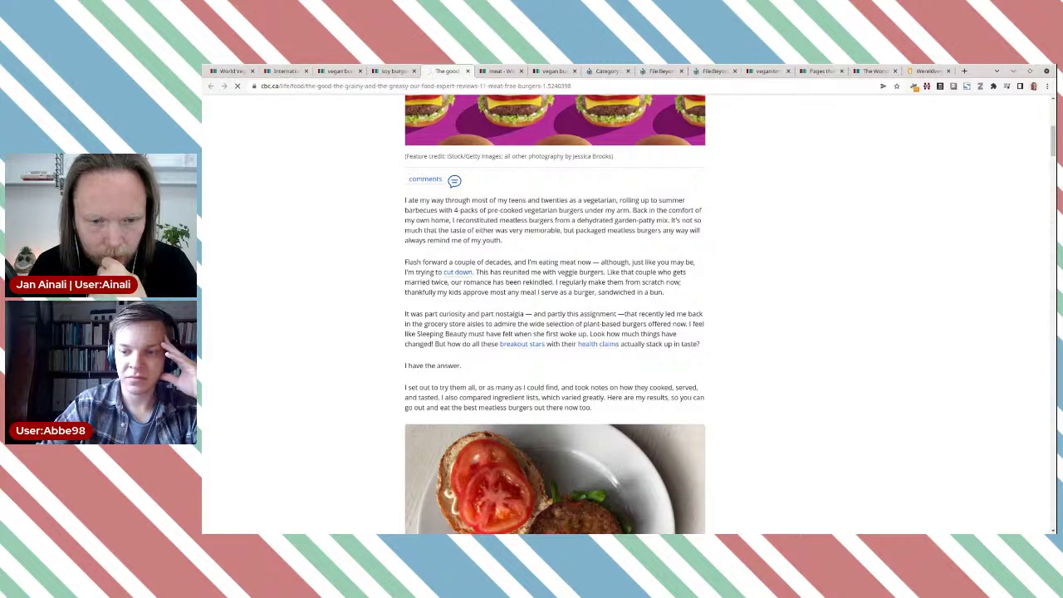
pyautogui.scroll(-3, 519, 262)
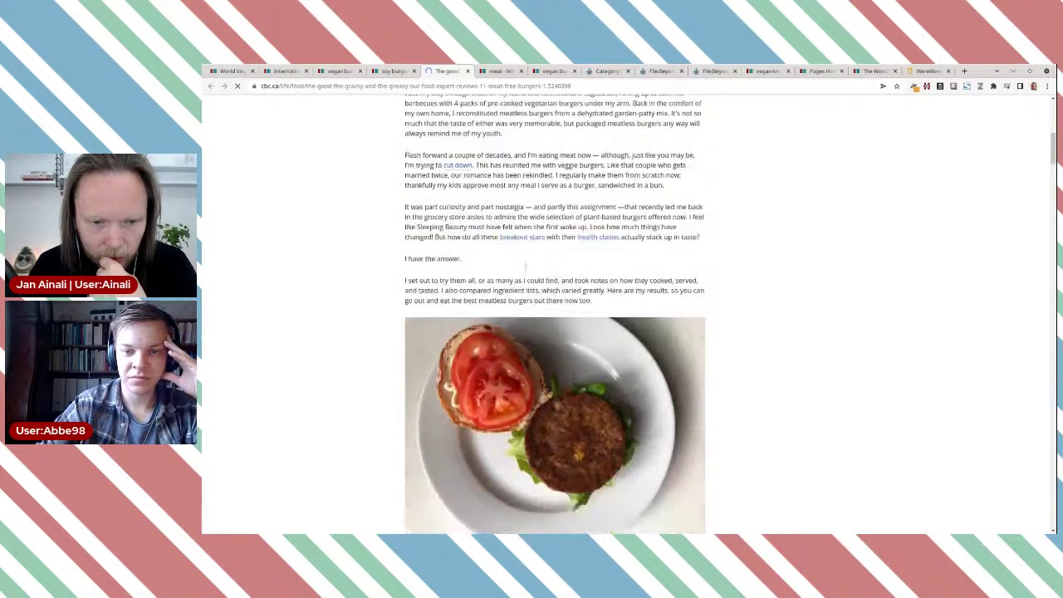
pyautogui.scroll(-7, 349, 263)
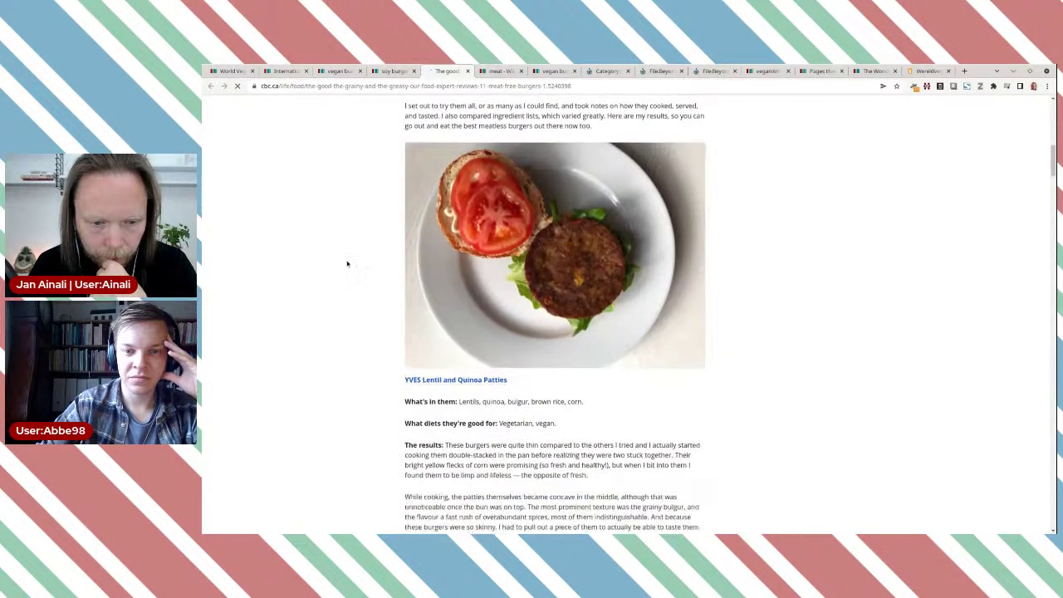
pyautogui.click(391, 71)
# Publish the veggie burger statement, trying to autofill its reference details, and remove the potential reference/value mismatch warning.
pyautogui.scroll(-1, 615, 378)
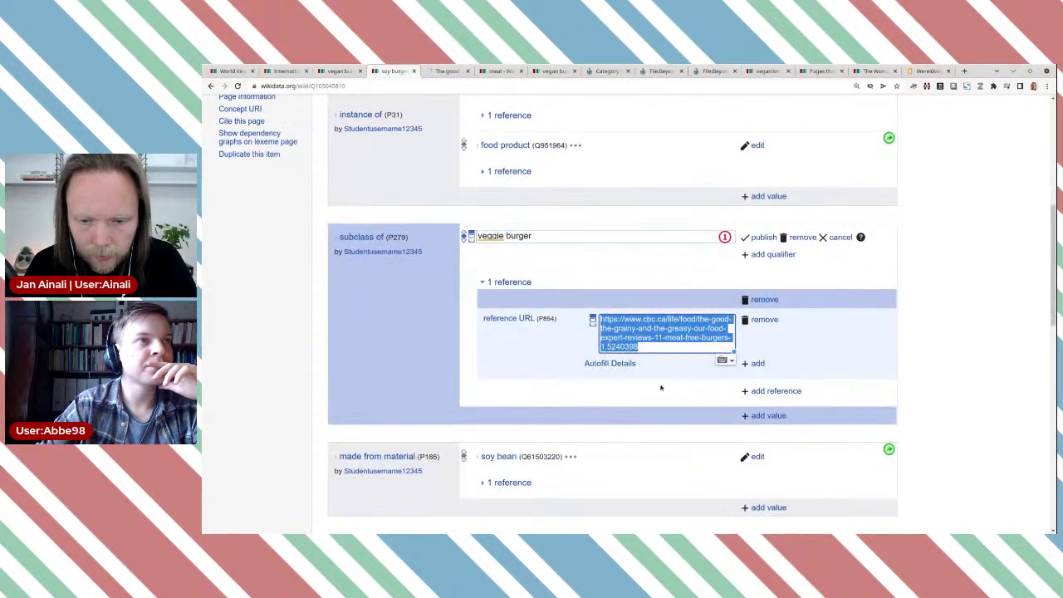
pyautogui.click(621, 363)
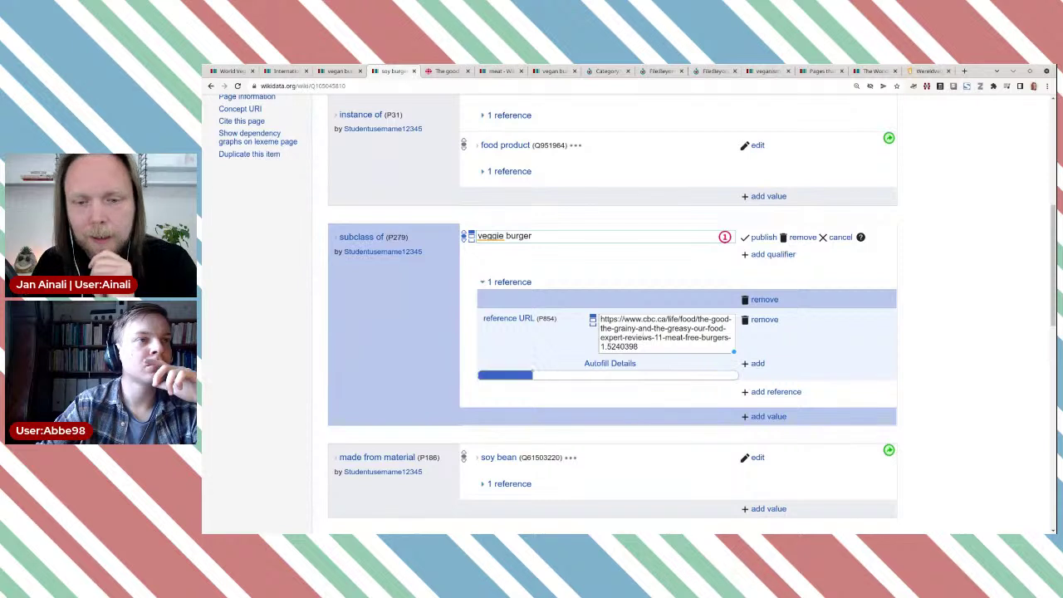
pyautogui.click(764, 236)
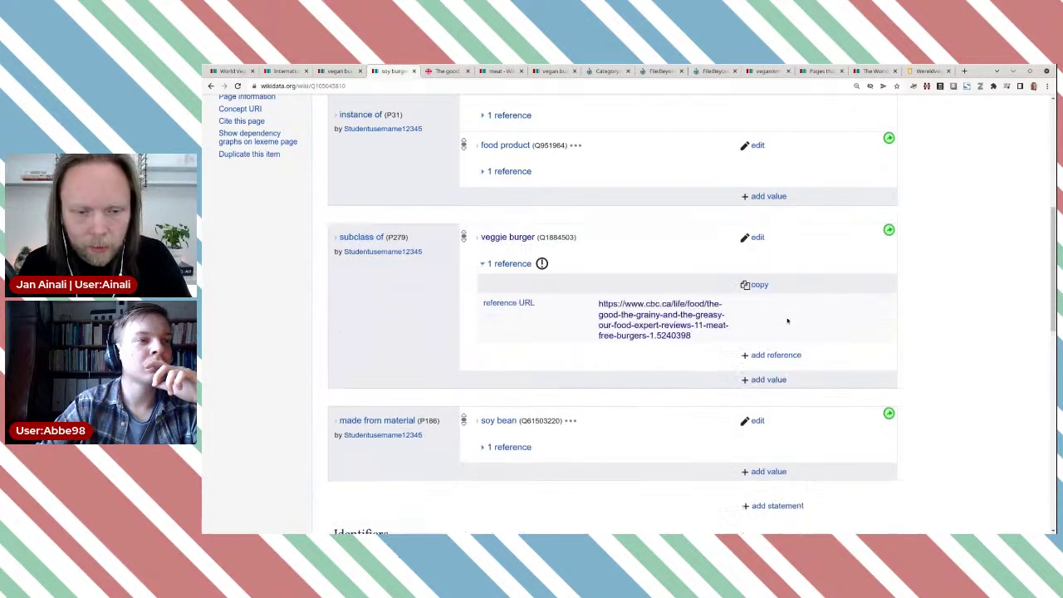
pyautogui.click(541, 263)
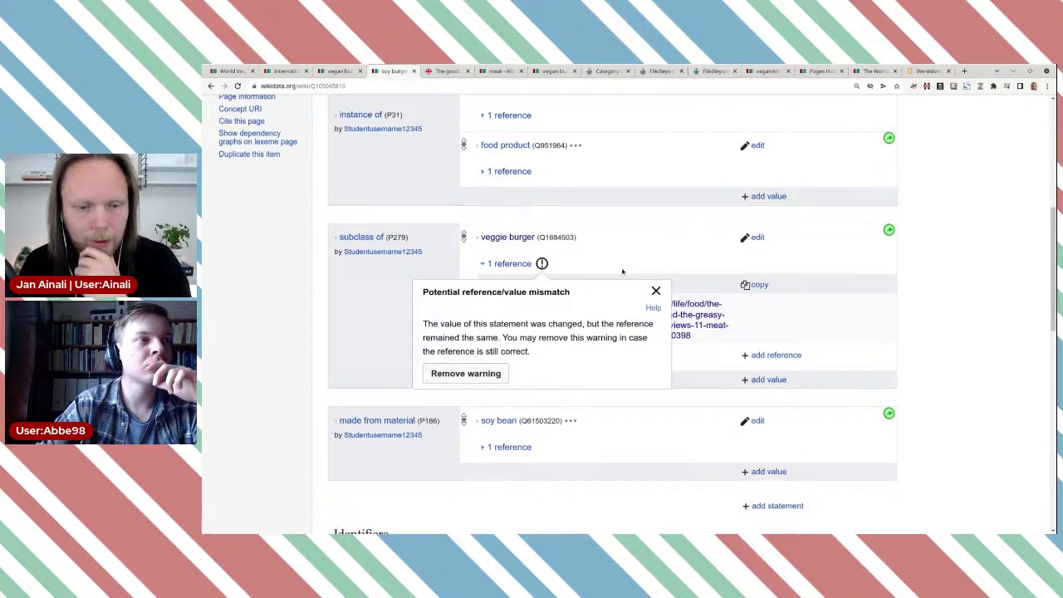
pyautogui.click(492, 374)
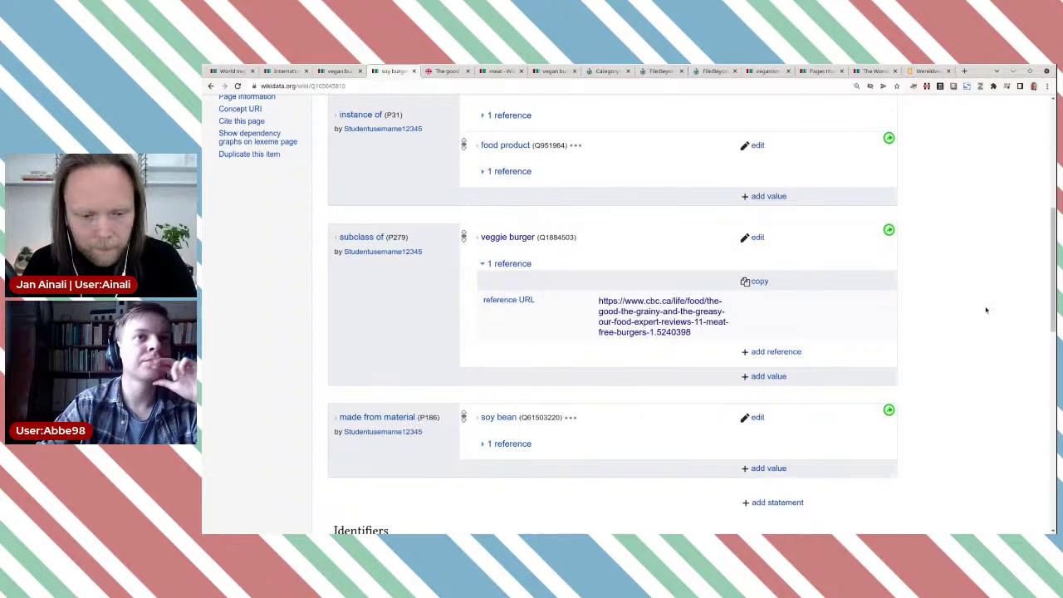
# Look up the has part or parts property ID (P527) on the vegan burger item and return to the soy burger item.
pyautogui.scroll(3, 958, 300)
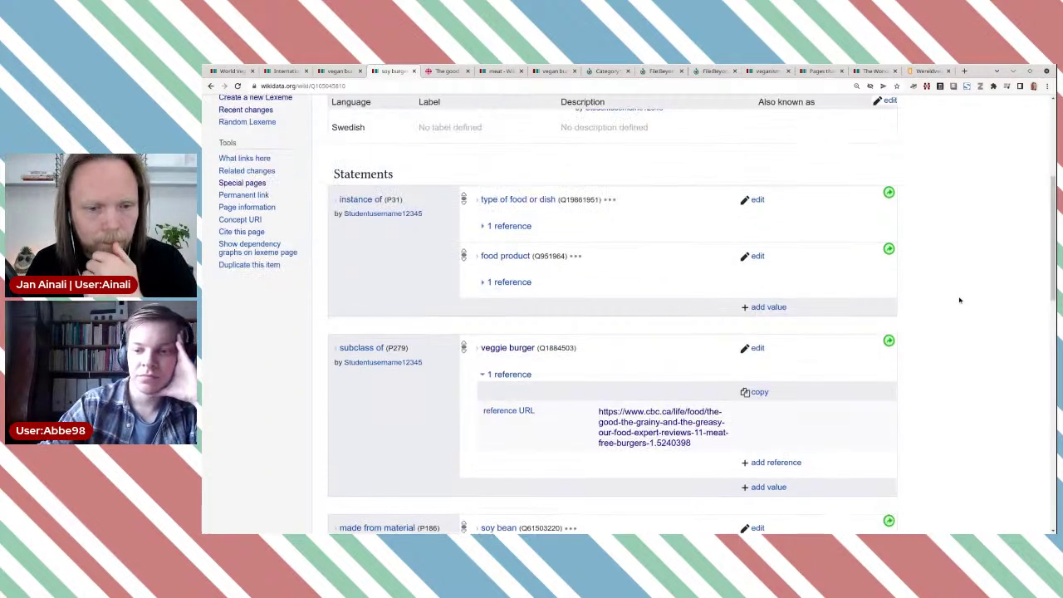
pyautogui.scroll(3, 894, 301)
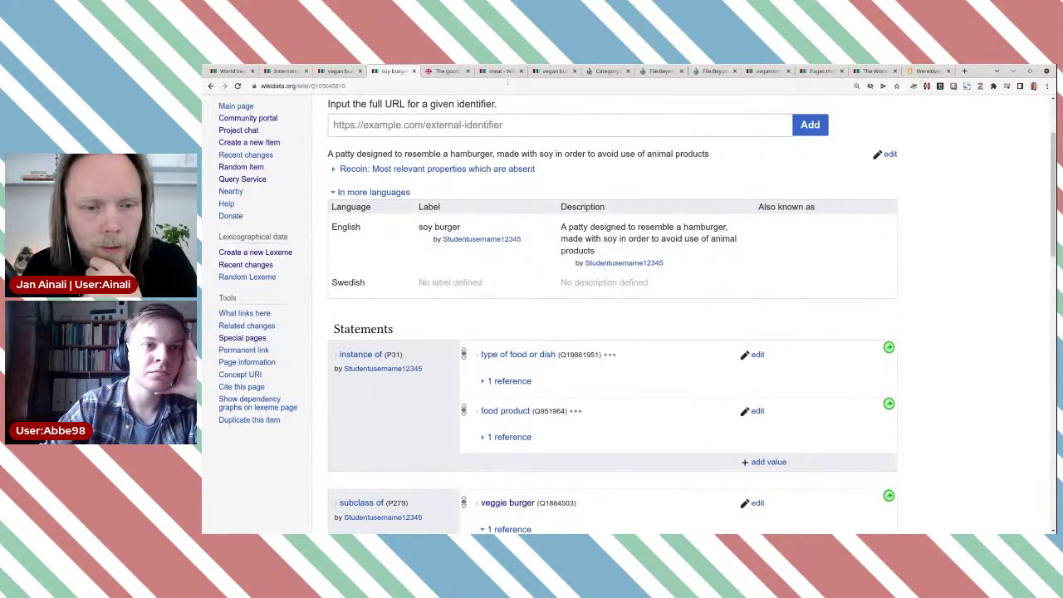
pyautogui.scroll(-8, 546, 173)
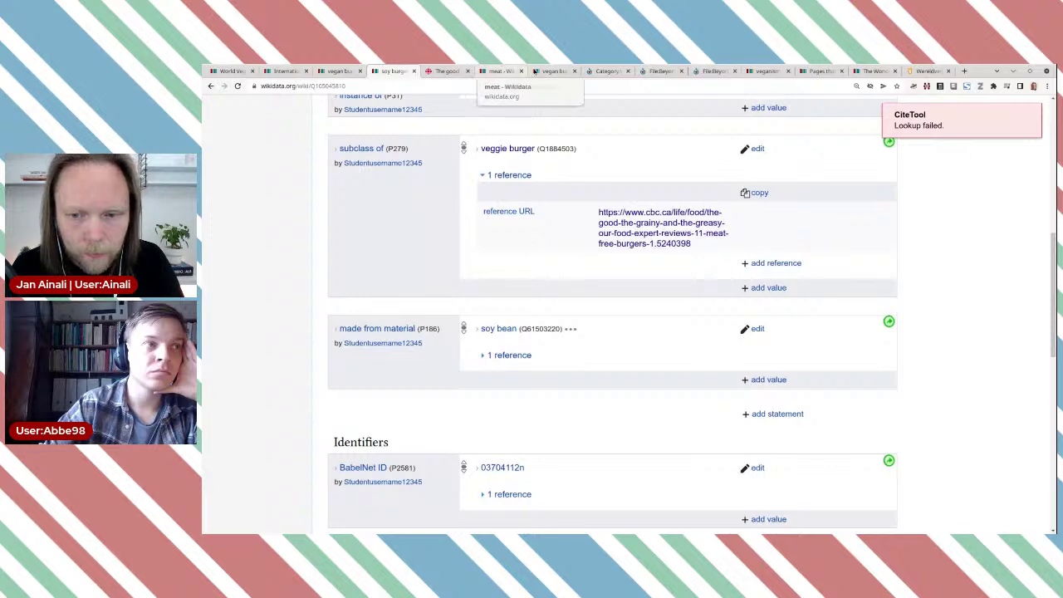
pyautogui.click(552, 70)
pyautogui.scroll(-3, 554, 342)
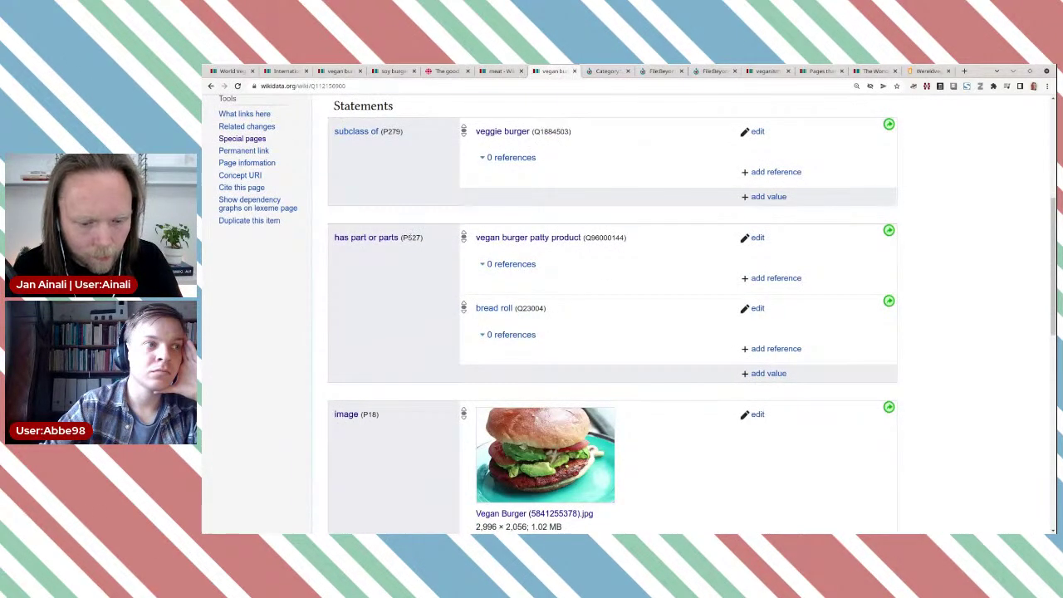
pyautogui.doubleClick(412, 237)
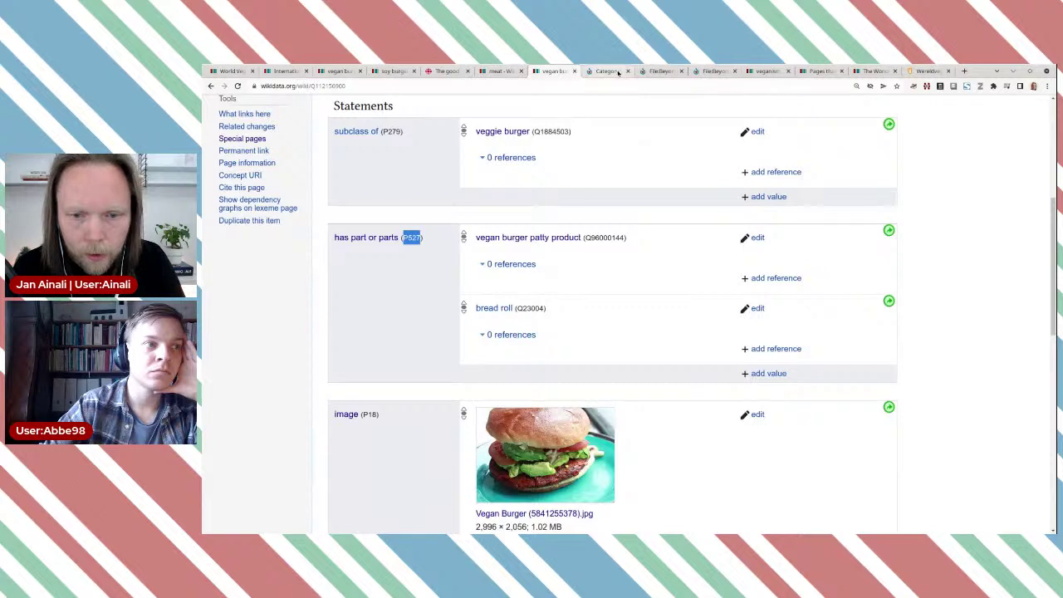
pyautogui.click(401, 74)
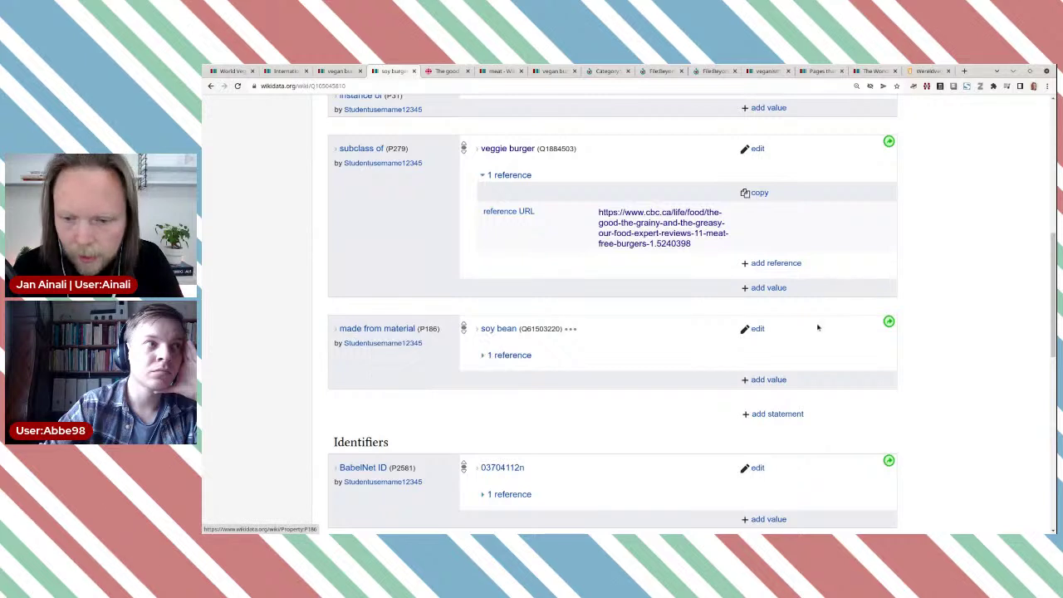
# Move the soy bean claim from made from material to property P527 within the same item.
pyautogui.click(888, 321)
pyautogui.click(598, 260)
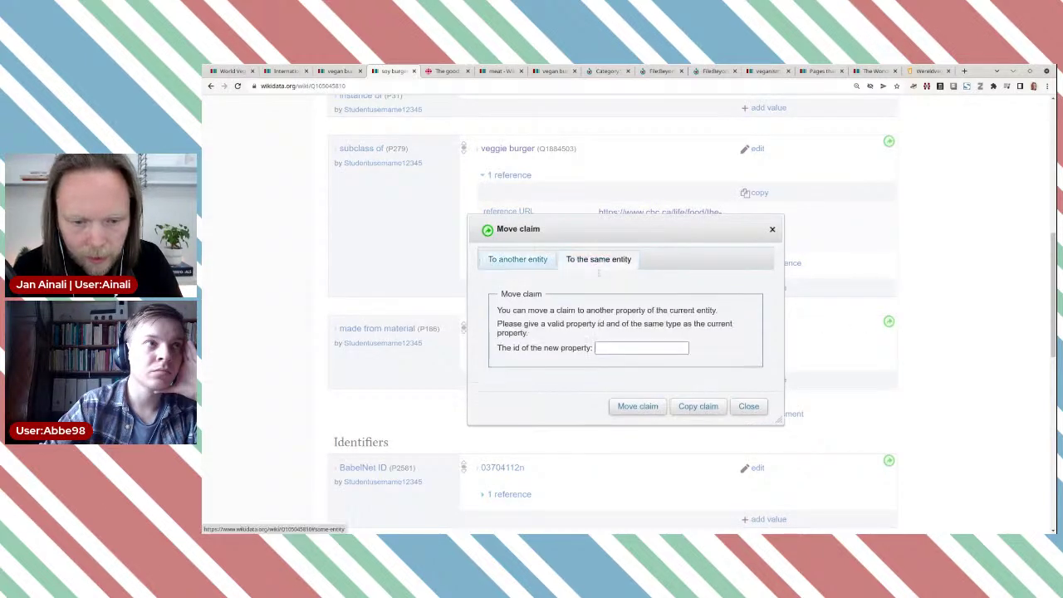
pyautogui.click(603, 347)
pyautogui.write('P527')
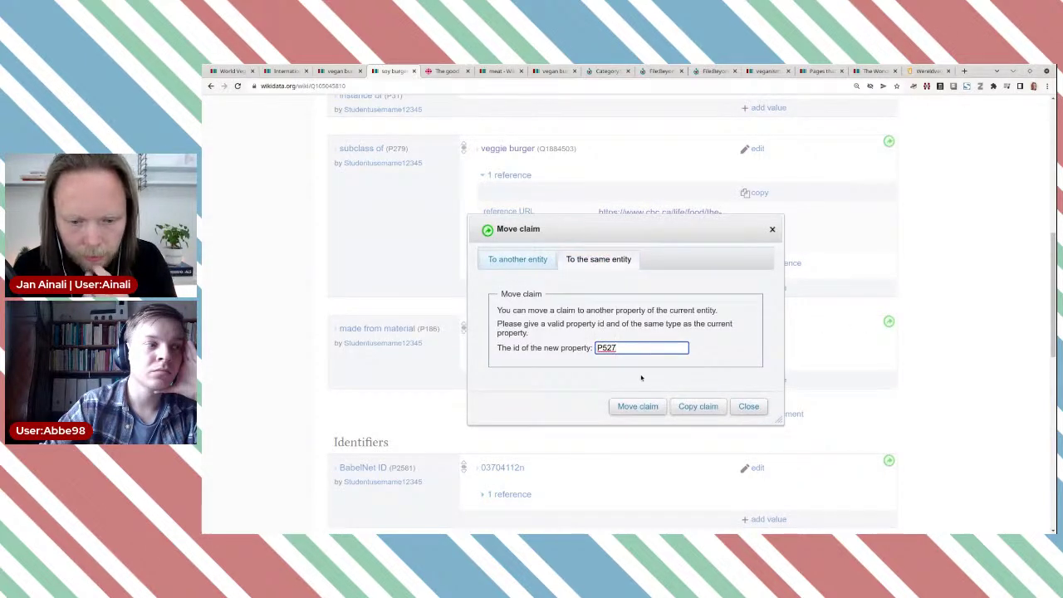
pyautogui.click(639, 406)
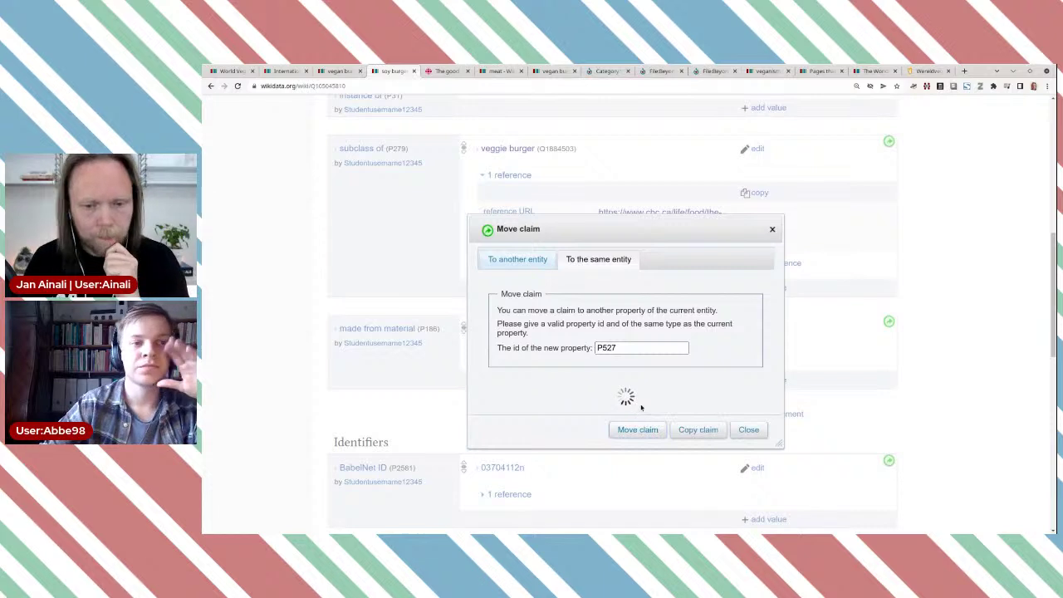
# Check the reference on the soy bean statement and look over the World Vegan Burger Day item's labels and statements.
pyautogui.click(519, 355)
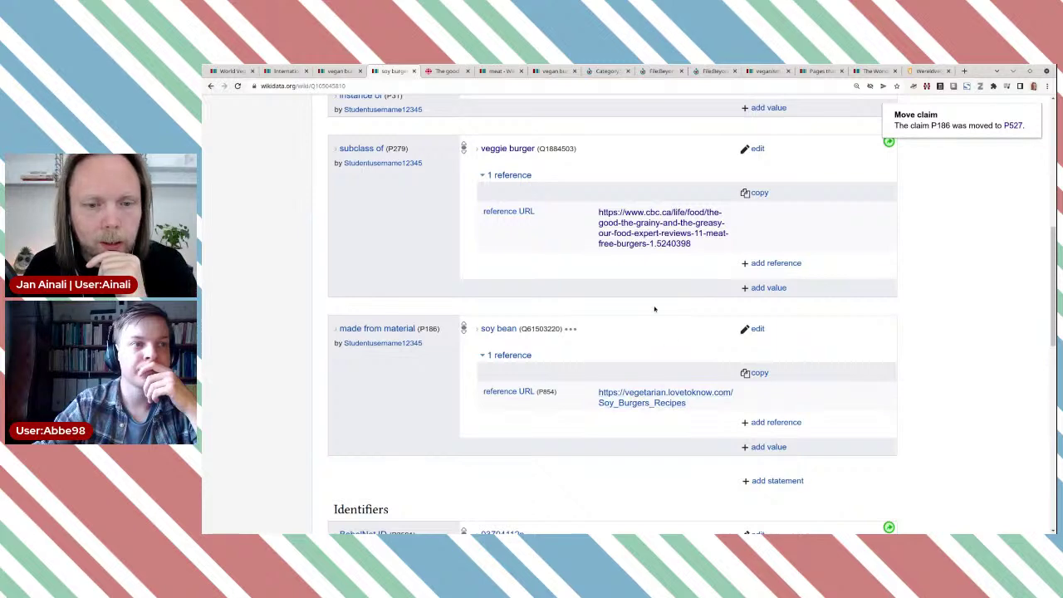
pyautogui.scroll(5, 617, 273)
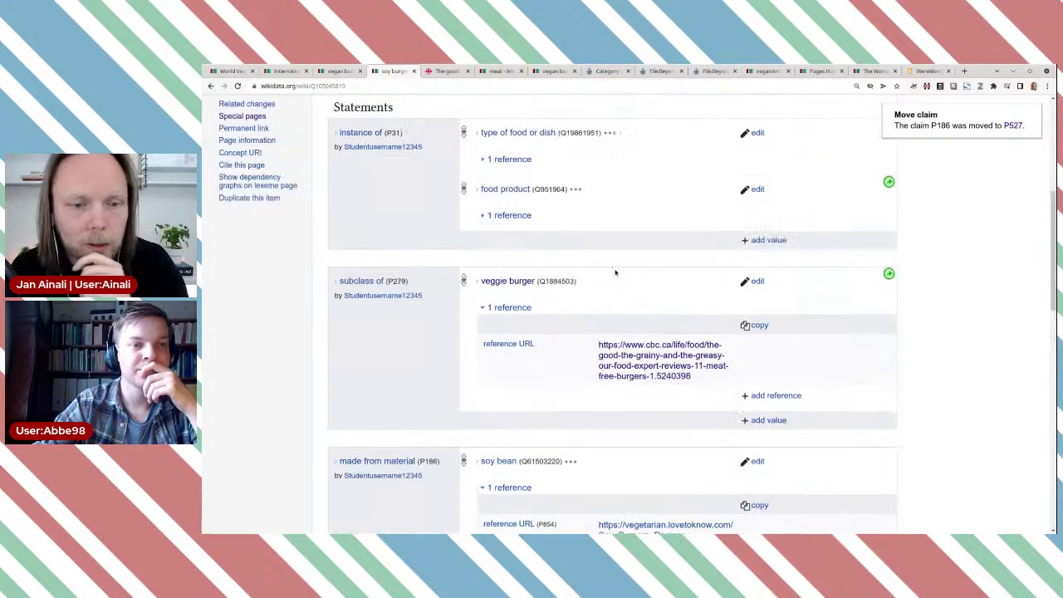
pyautogui.scroll(3, 547, 151)
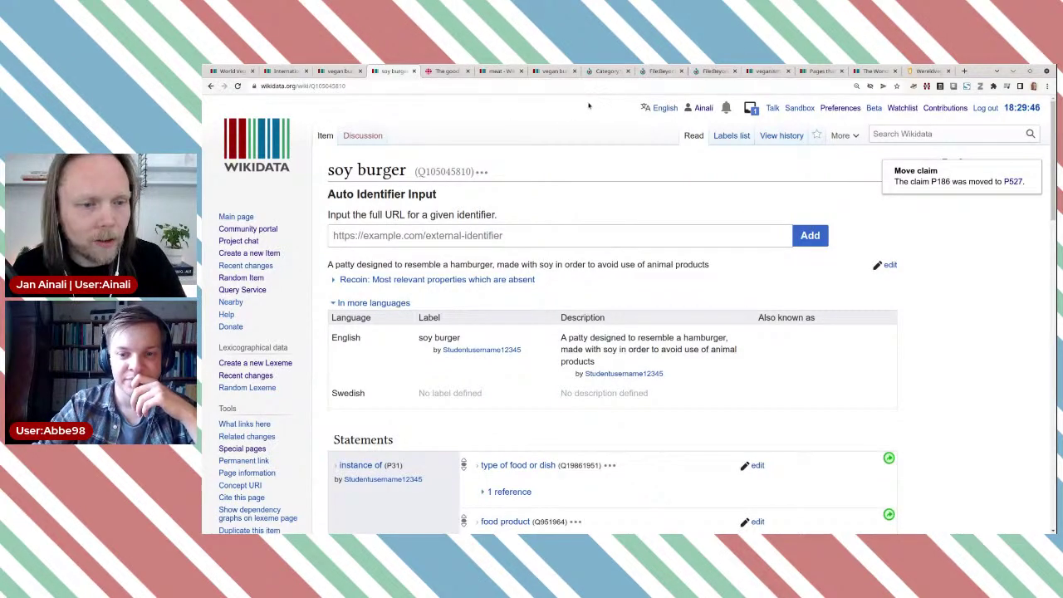
pyautogui.click(231, 71)
pyautogui.scroll(3, 422, 234)
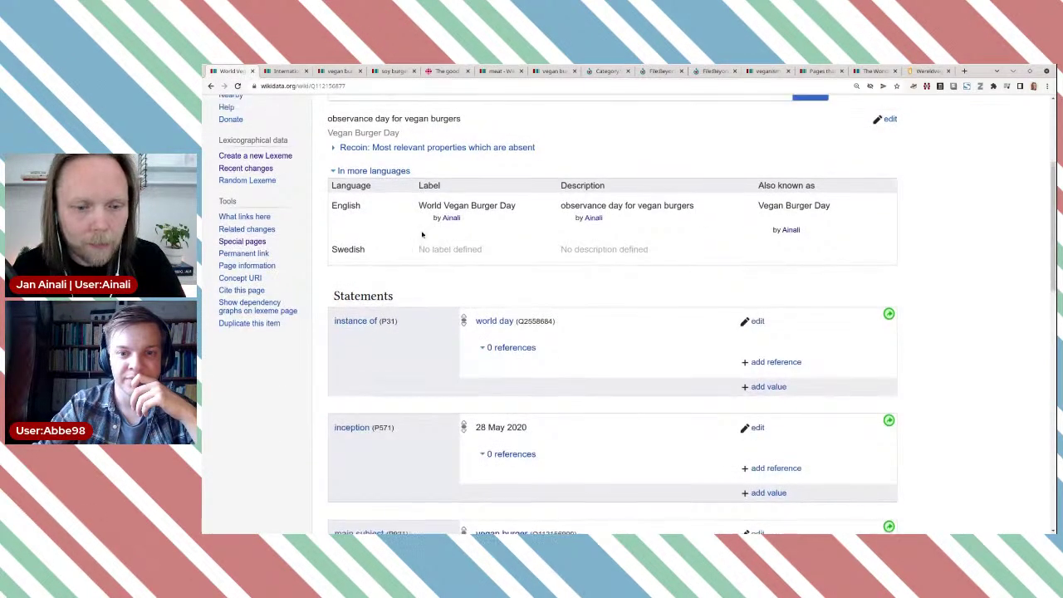
pyautogui.scroll(1, 422, 234)
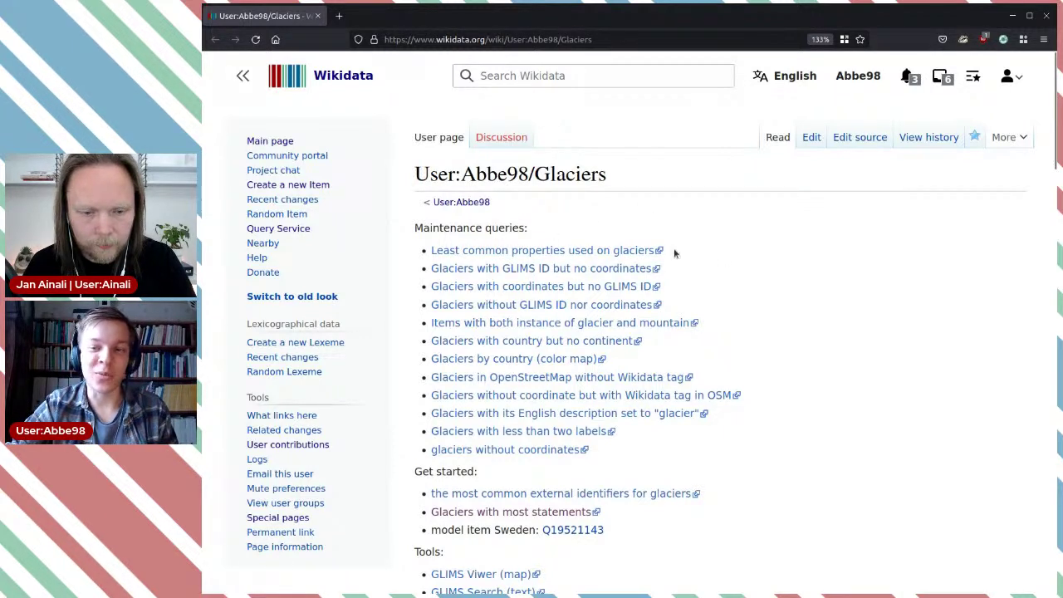
# Open the query for least common properties used on glaciers in a new tab and examine the Glaciers page's query links, map and country chart.
pyautogui.middleClick(586, 258)
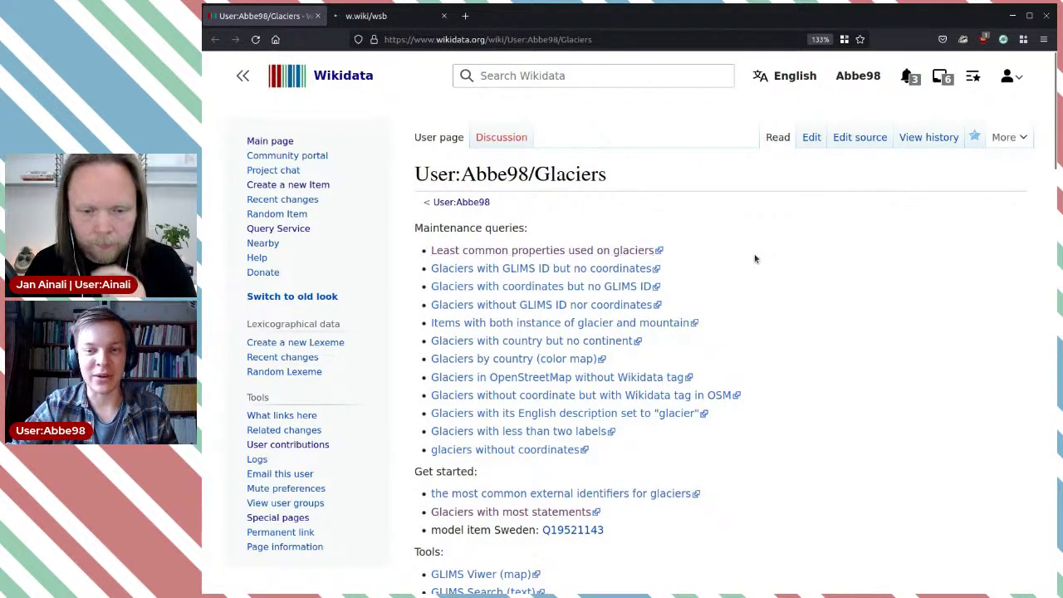
pyautogui.scroll(-2, 756, 250)
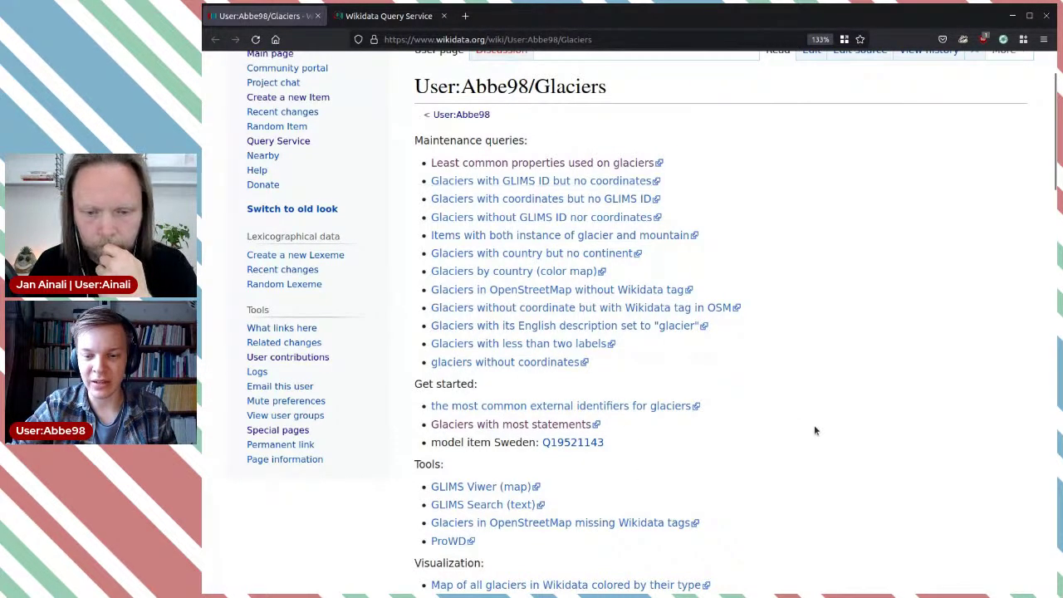
pyautogui.scroll(-6, 602, 230)
pyautogui.scroll(-15, 532, 418)
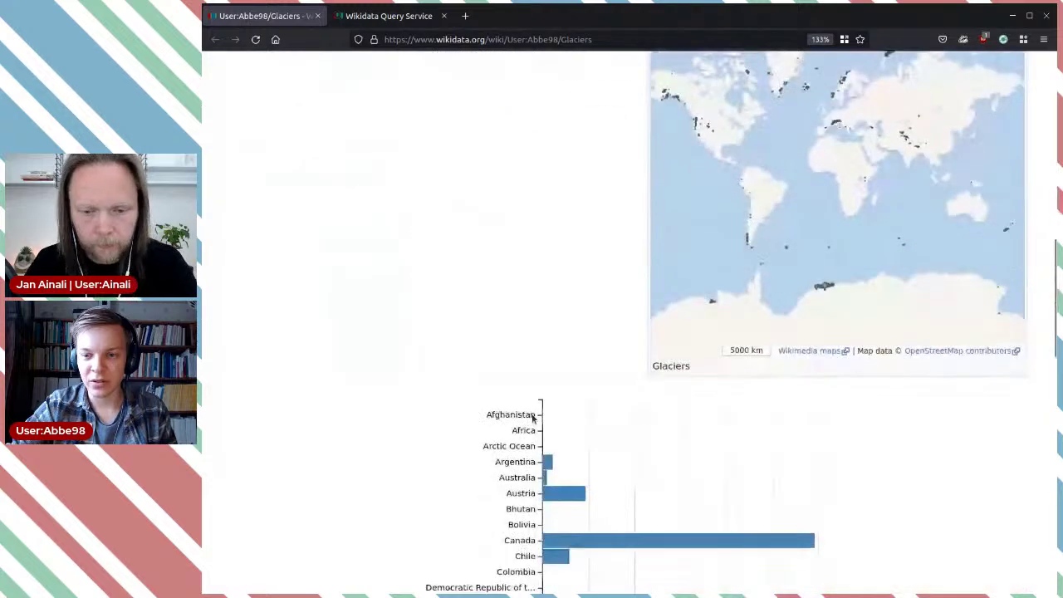
pyautogui.scroll(-12, 534, 418)
pyautogui.scroll(20, 533, 418)
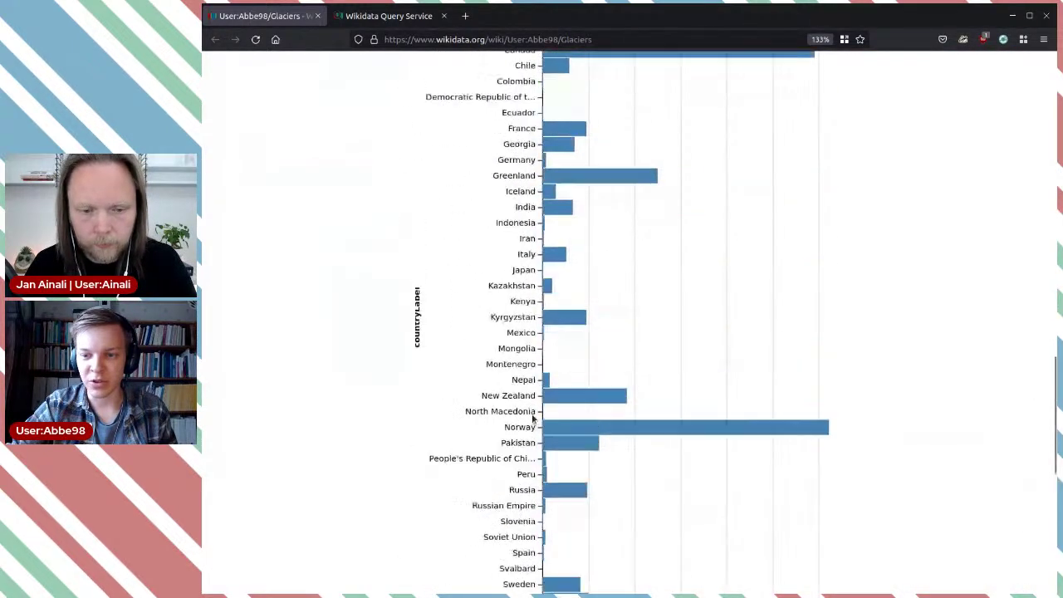
pyautogui.scroll(20, 534, 417)
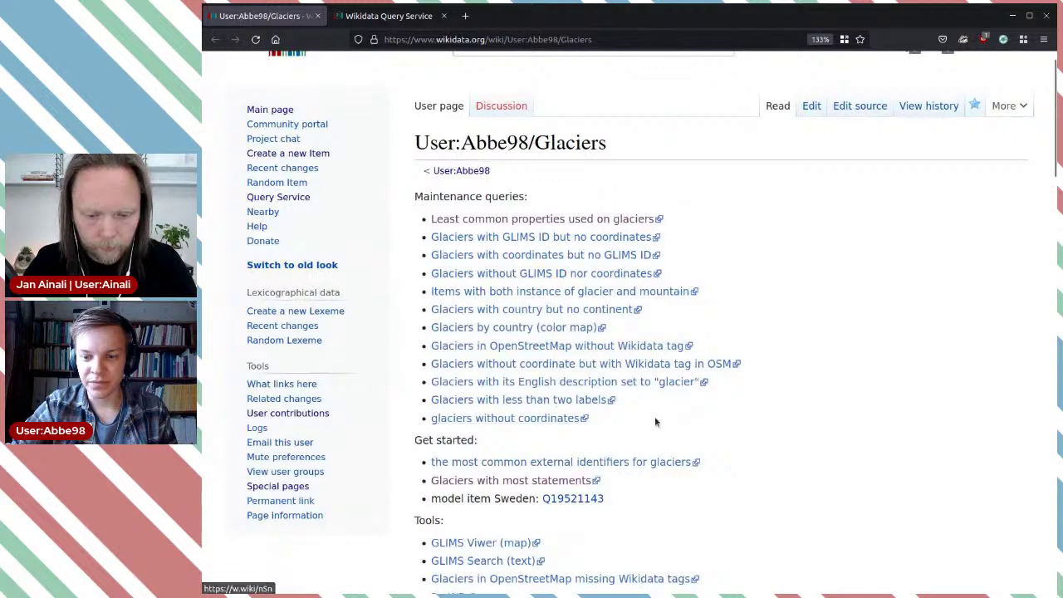
pyautogui.scroll(-3, 654, 416)
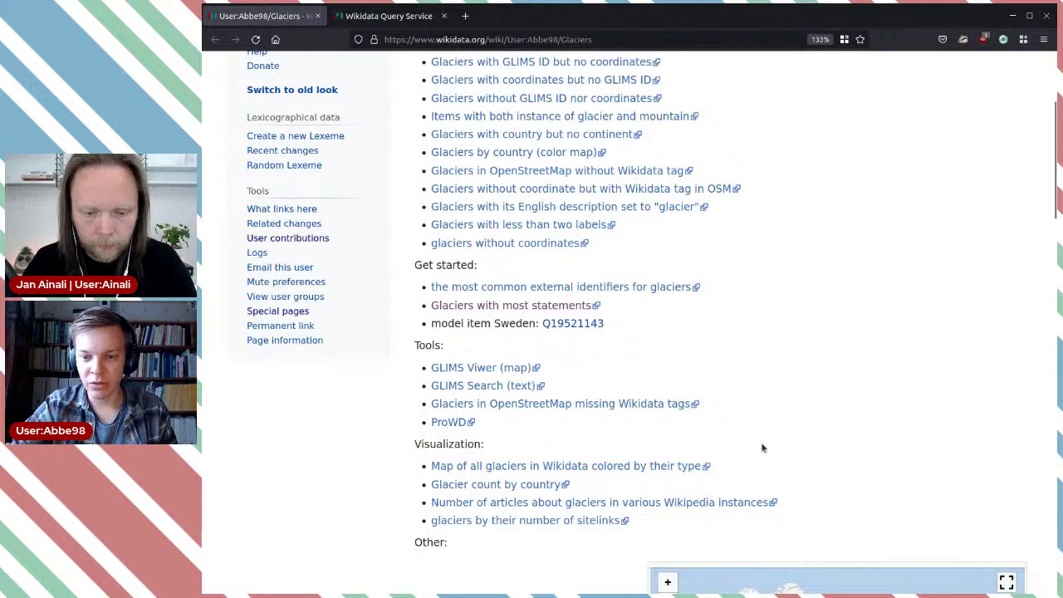
# Run the query for the least common properties used on glaciers and look over its grouping, ordering and limit clauses.
pyautogui.scroll(3, 740, 415)
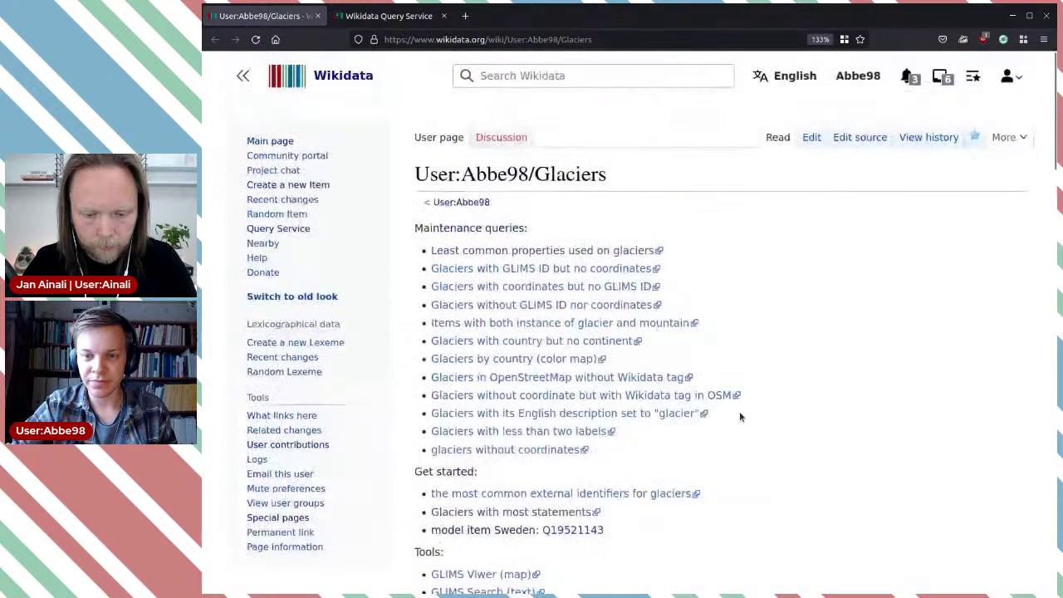
pyautogui.click(368, 15)
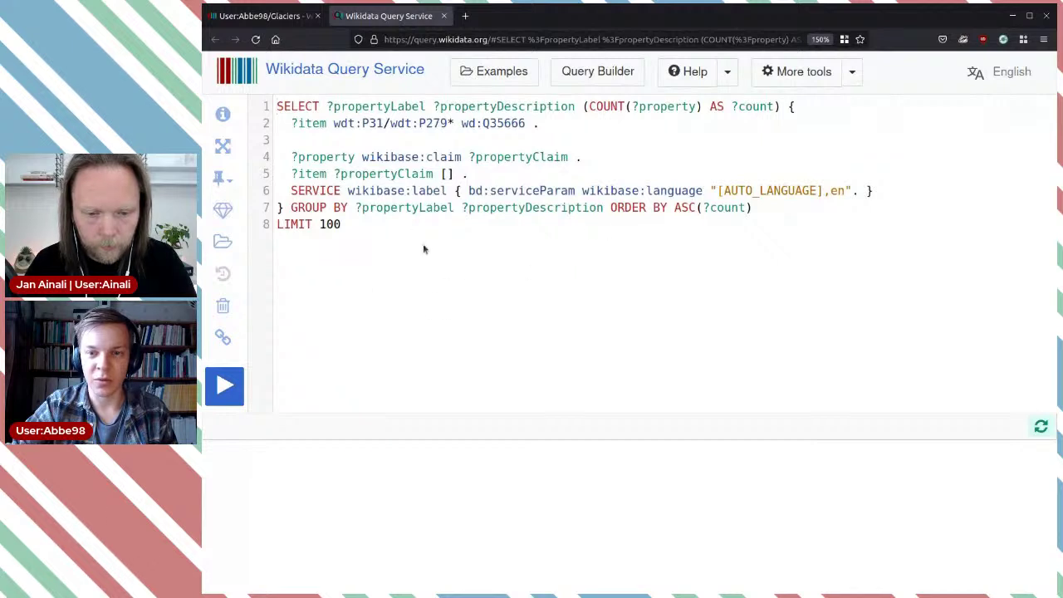
pyautogui.click(224, 385)
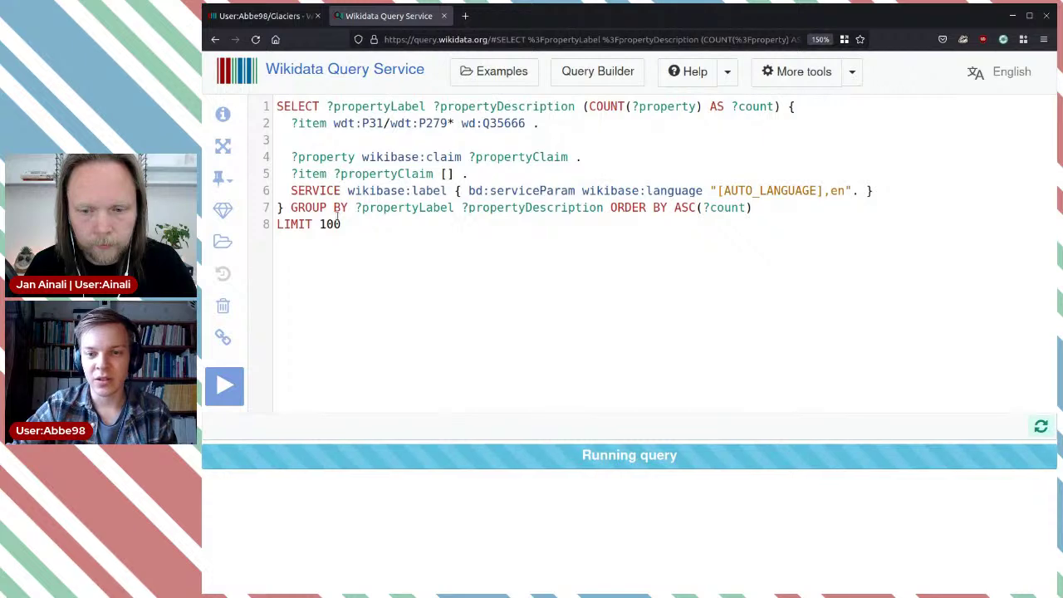
pyautogui.moveTo(385, 228); pyautogui.dragTo(277, 209)
pyautogui.click(388, 235)
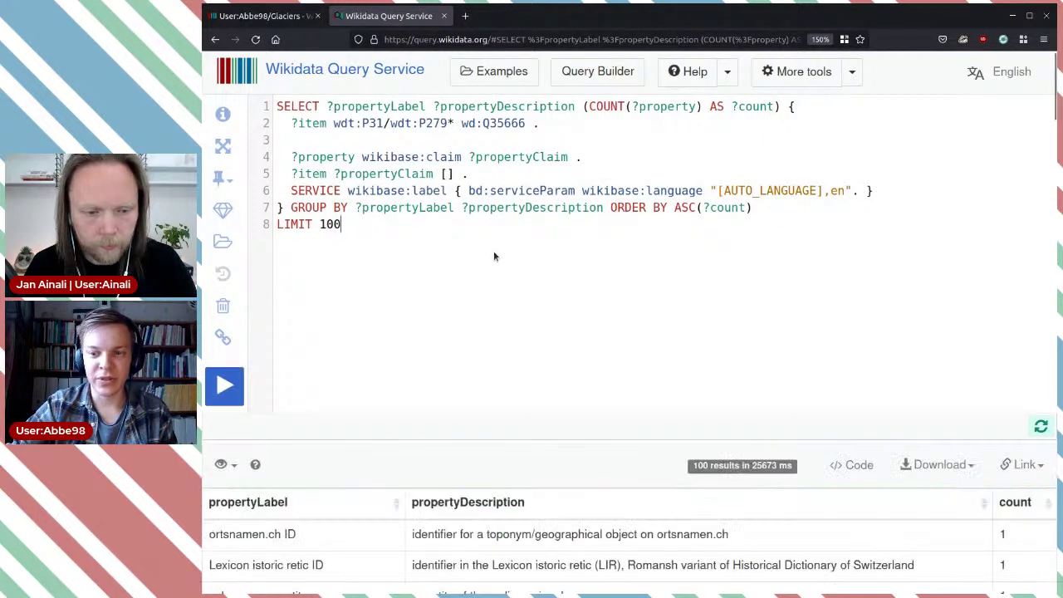
# Examine the rarely used glacier properties in the results, especially volume as quantity and subclass of, against the query's glacier condition.
pyautogui.scroll(-2, 494, 256)
pyautogui.scroll(-4, 493, 256)
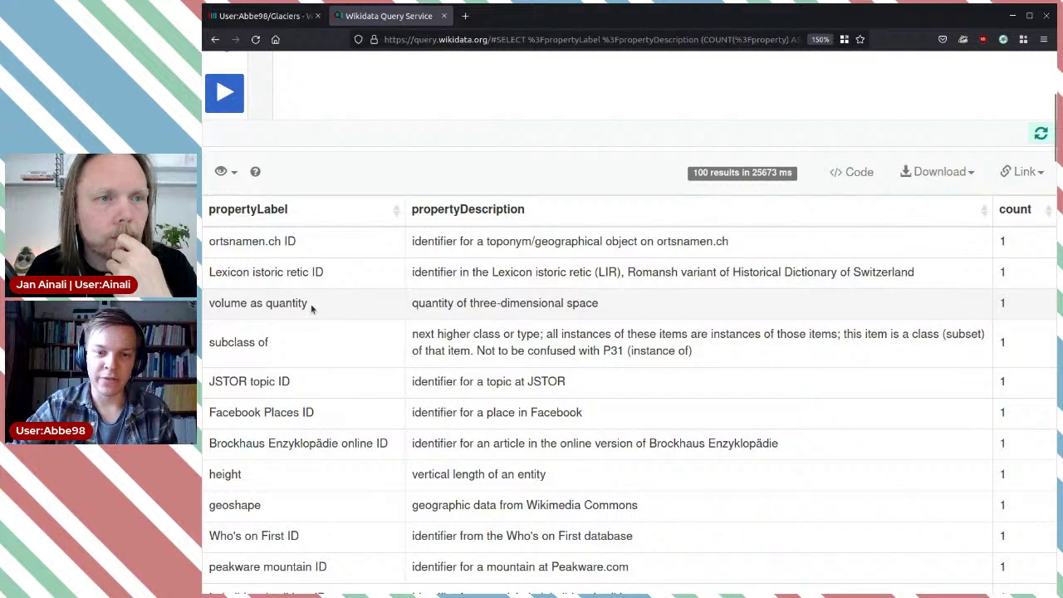
pyautogui.moveTo(310, 304); pyautogui.dragTo(222, 304)
pyautogui.click(384, 313)
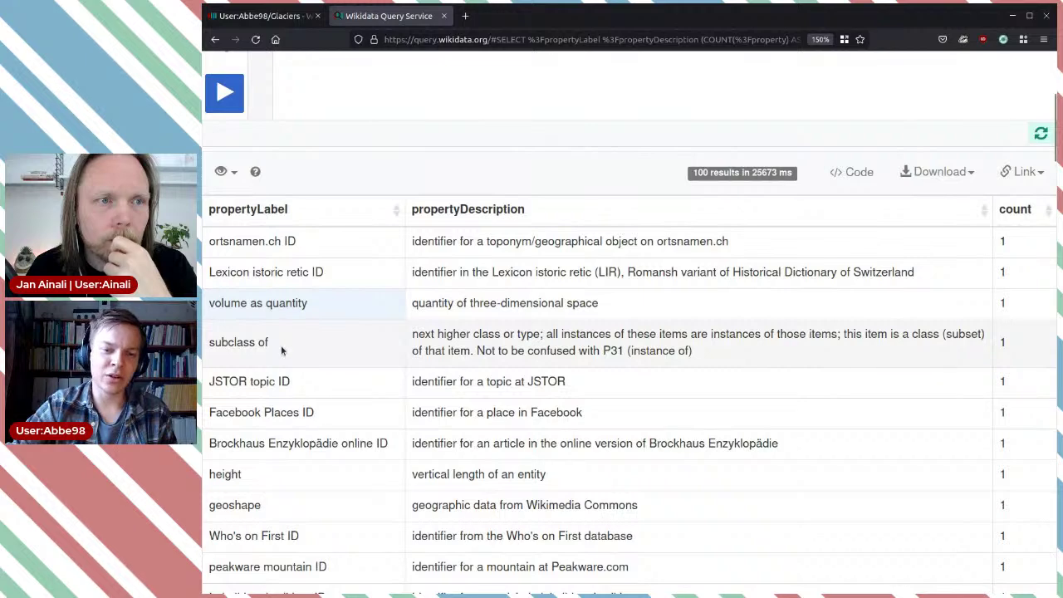
pyautogui.moveTo(281, 350); pyautogui.dragTo(208, 343)
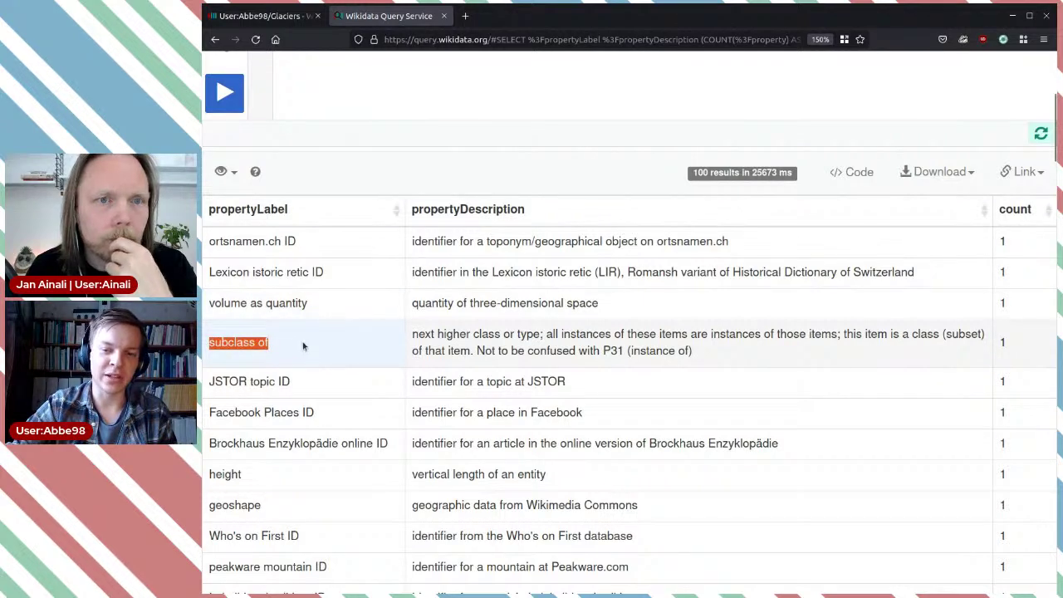
pyautogui.click(303, 346)
pyautogui.moveTo(279, 344); pyautogui.dragTo(209, 340)
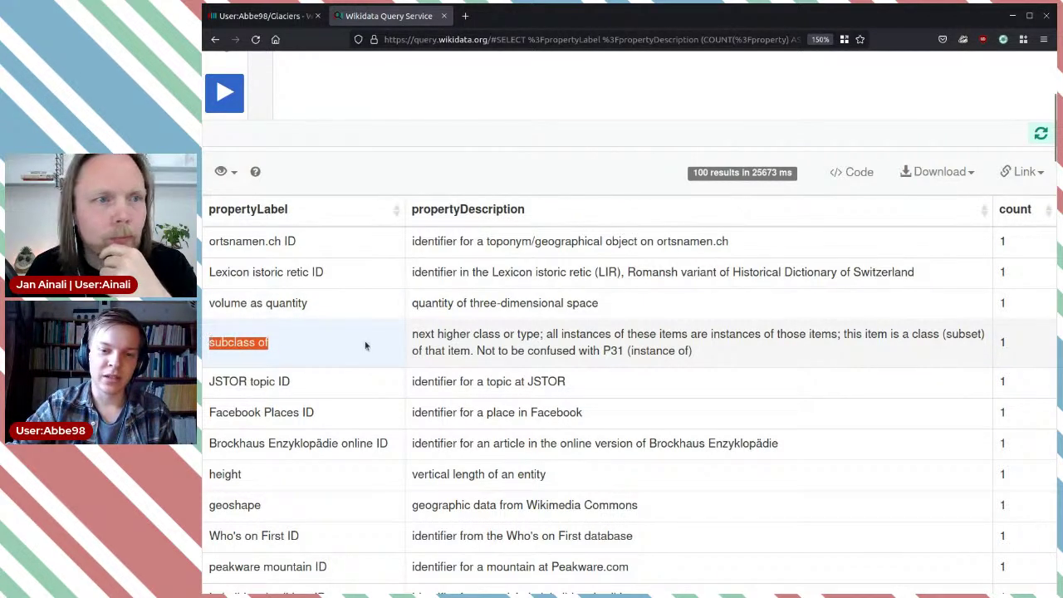
pyautogui.click(340, 334)
pyautogui.scroll(4, 367, 326)
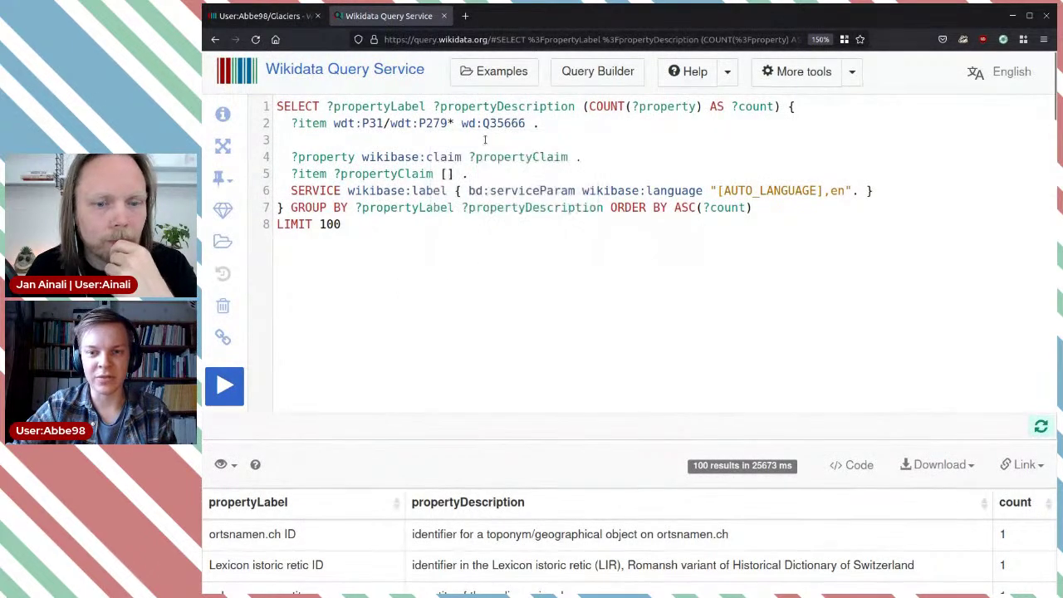
pyautogui.moveTo(489, 126)
pyautogui.scroll(-5, 473, 169)
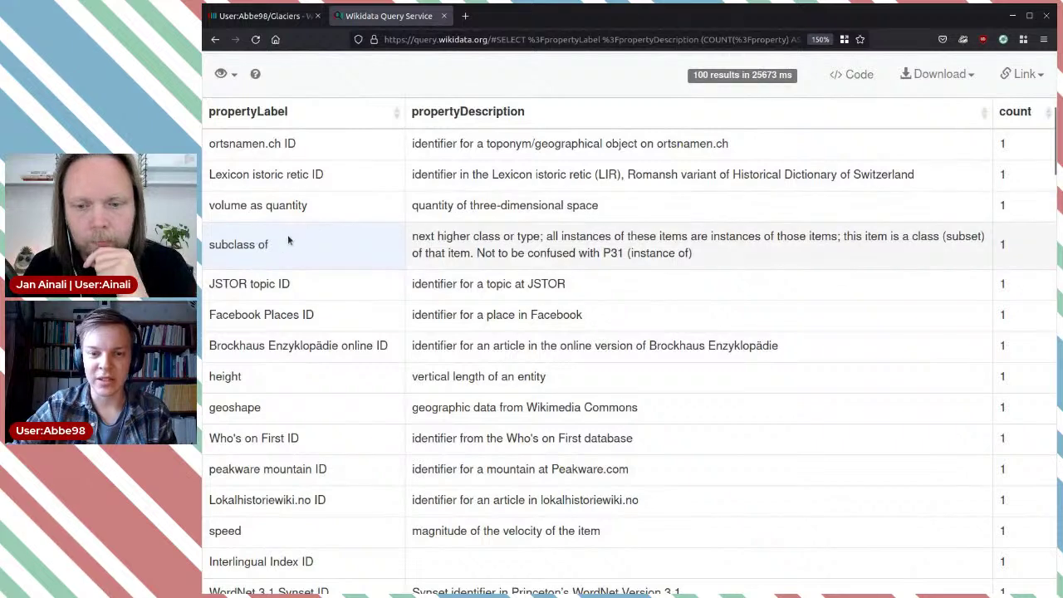
pyautogui.moveTo(290, 241); pyautogui.dragTo(212, 242)
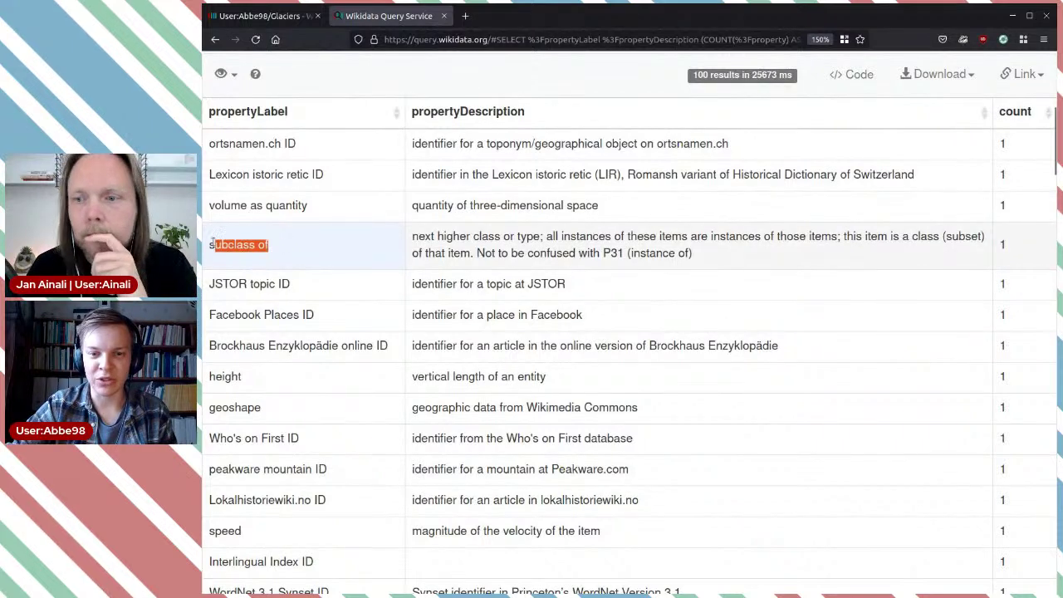
pyautogui.click(333, 244)
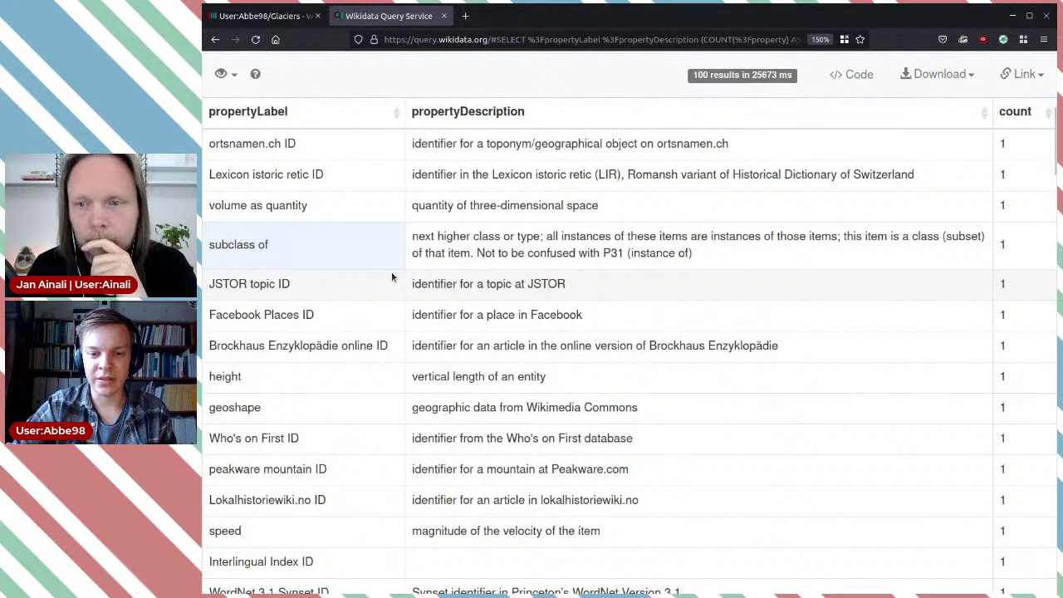
# Copy the whole query into a new Wikidata Query Service tab at query.wikidata.org.
pyautogui.scroll(5, 391, 271)
pyautogui.moveTo(278, 224); pyautogui.dragTo(280, 152)
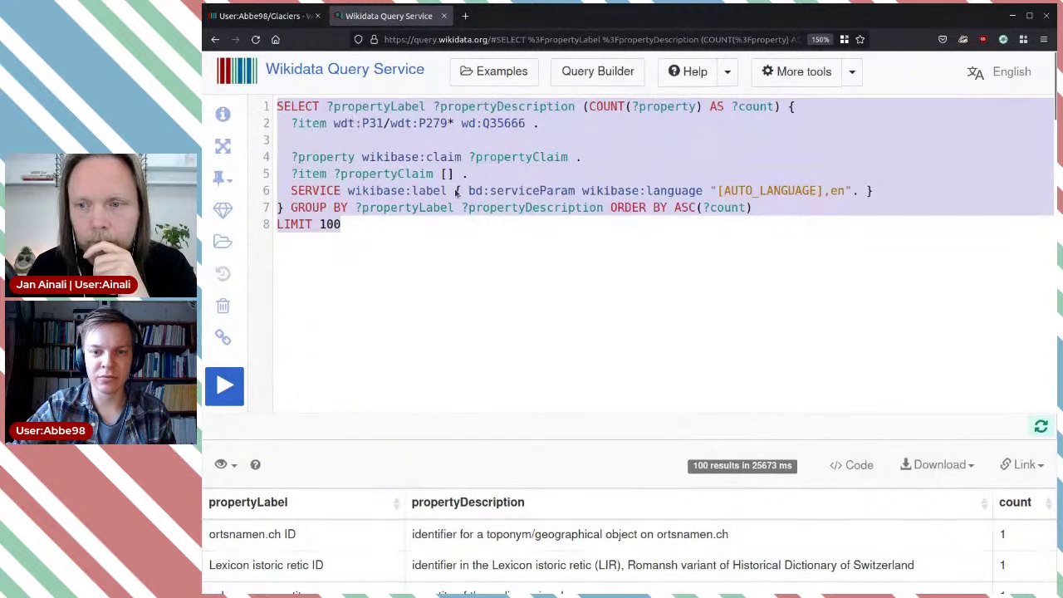
pyautogui.click(466, 15)
pyautogui.write('query.wikidata.org/')
pyautogui.press('Return')
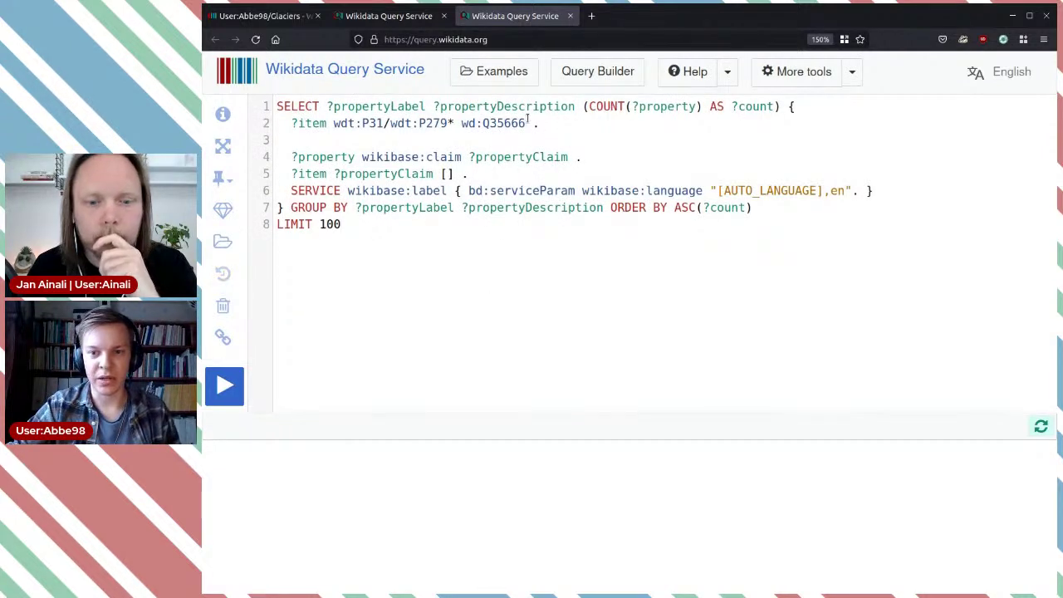
# Delete the two property claim lines and the GROUP BY and ORDER BY clauses from the copied query, keeping the glacier condition.
pyautogui.moveTo(541, 123); pyautogui.dragTo(292, 123)
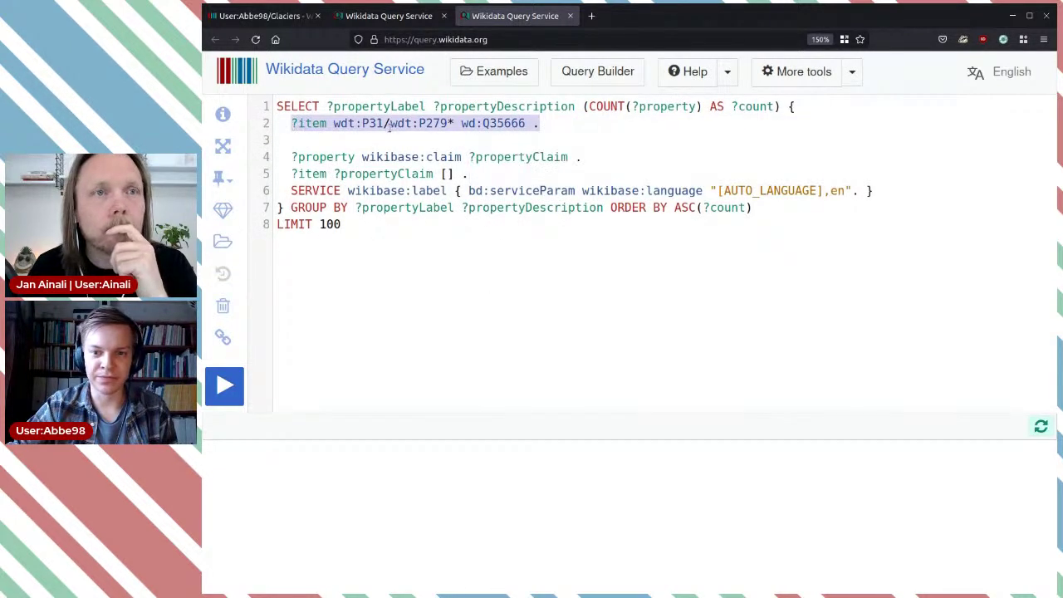
pyautogui.click(629, 190)
pyautogui.moveTo(486, 174); pyautogui.dragTo(293, 157)
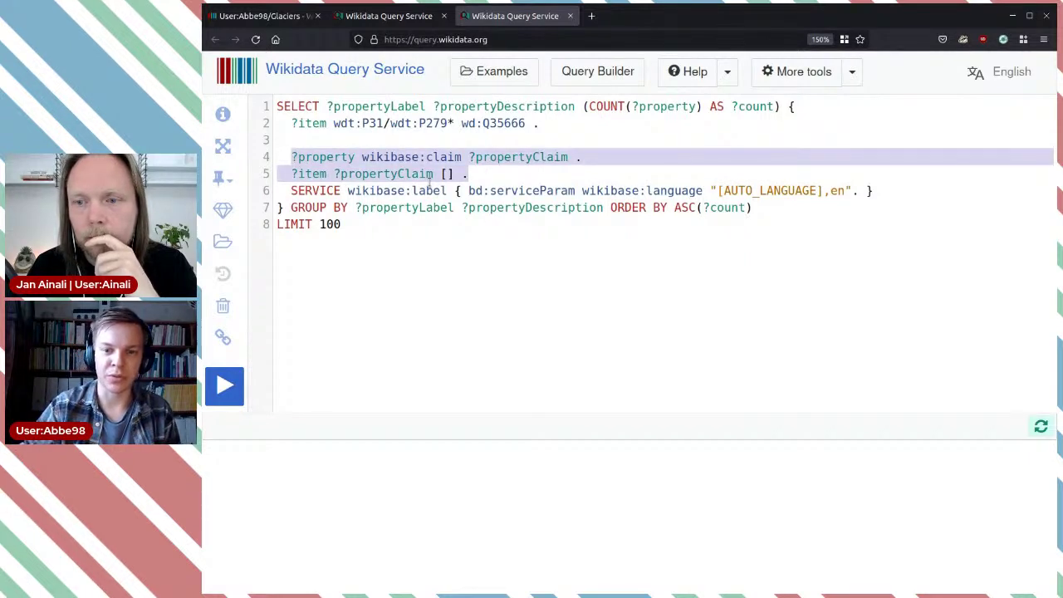
pyautogui.press('BackSpace')
pyautogui.moveTo(752, 191); pyautogui.dragTo(285, 191)
pyautogui.press('BackSpace')
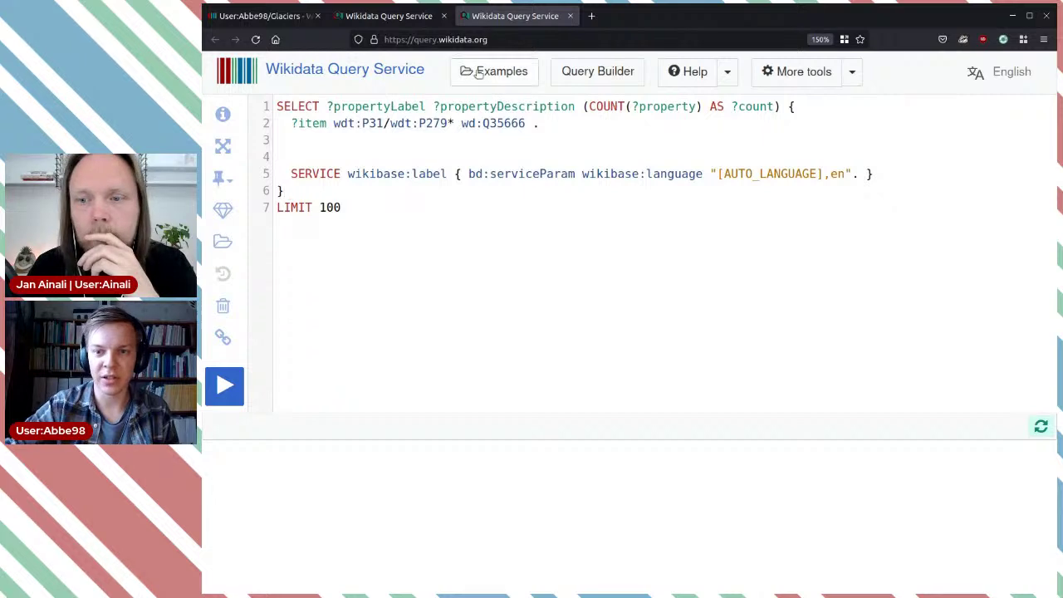
# Replace the SELECT clause's property label, description and count variables with ?item.
pyautogui.moveTo(777, 106); pyautogui.dragTo(326, 106)
pyautogui.press('BackSpace')
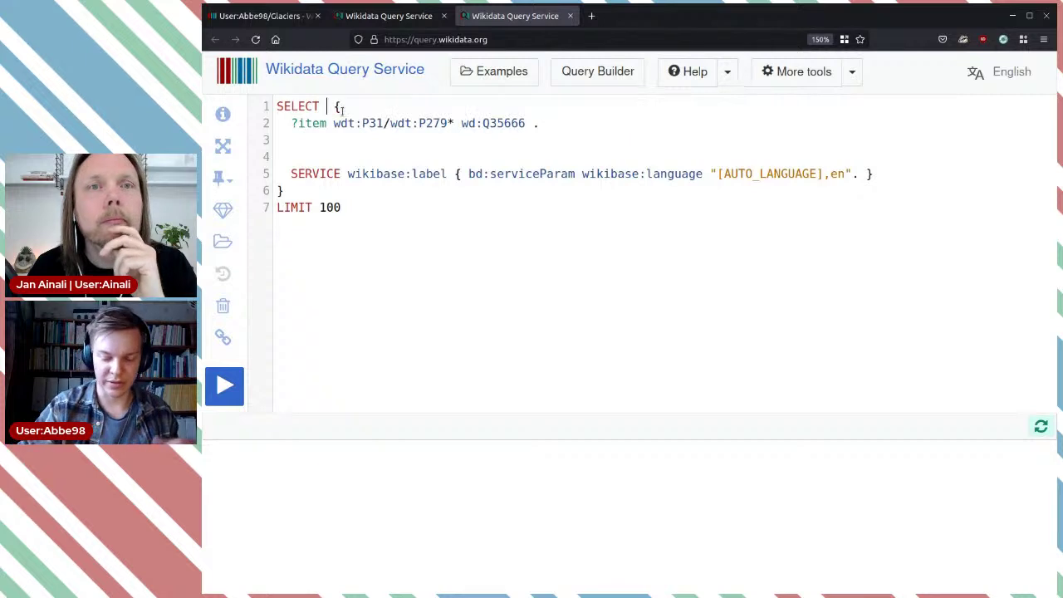
pyautogui.write('?item')
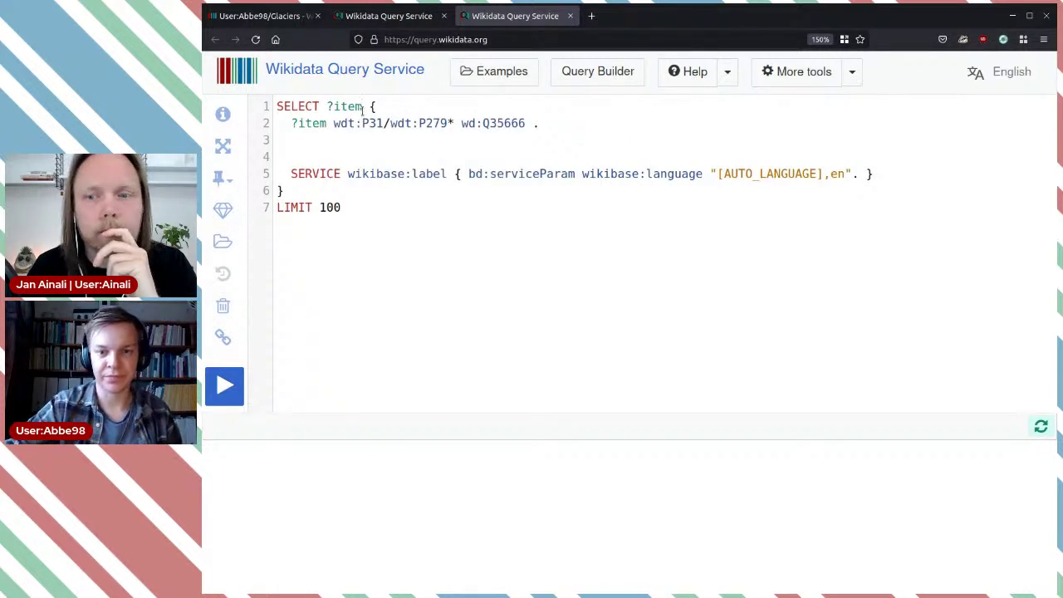
# Add the condition "?item wdt:P279 [] ." below the glacier condition to find items with a subclass of statement.
pyautogui.write('?')
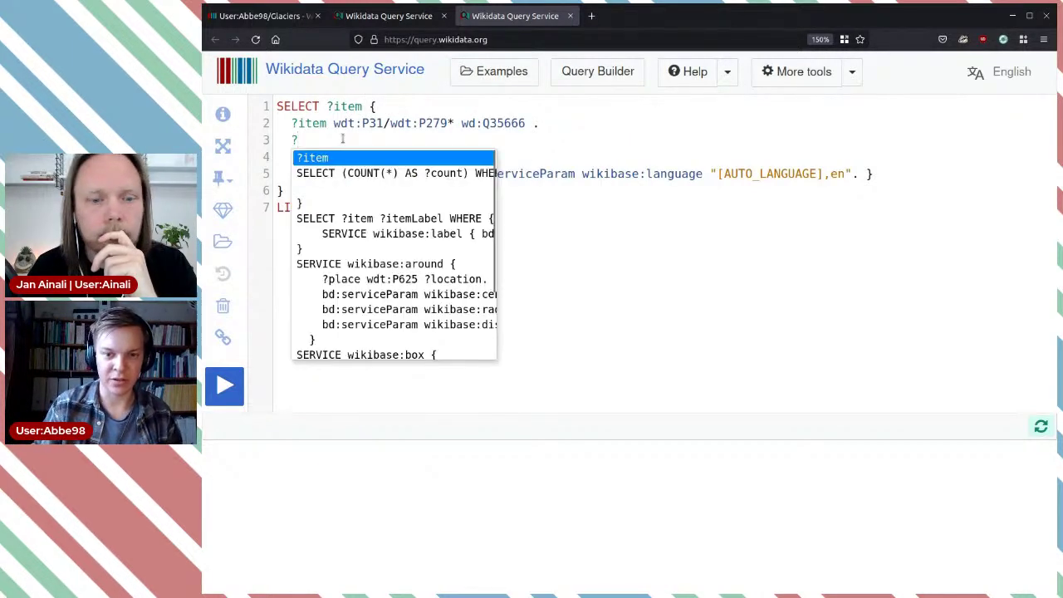
pyautogui.press('Return')
pyautogui.write('wdt')
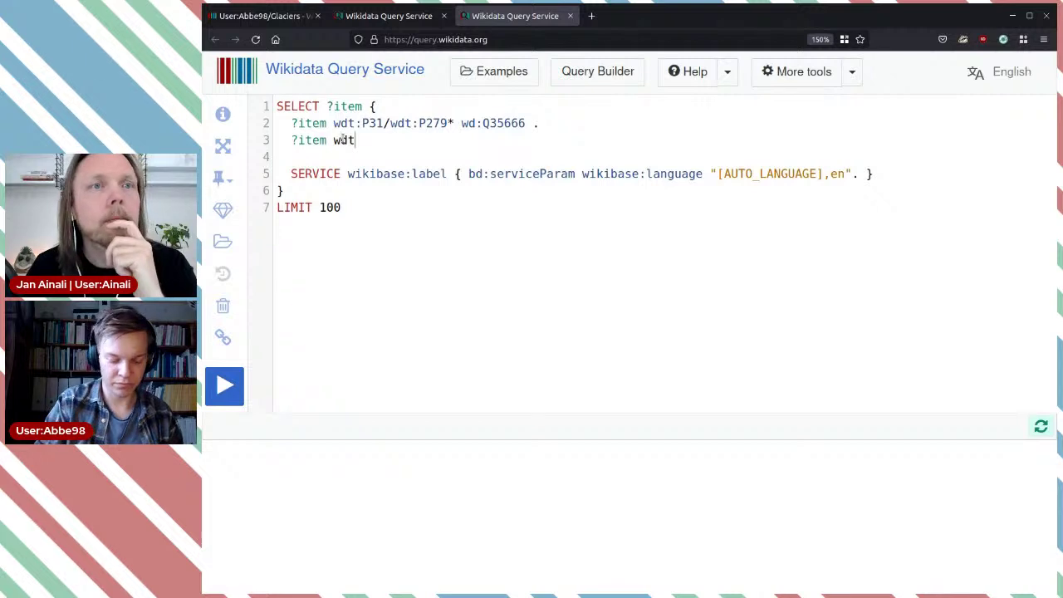
pyautogui.write(':sub')
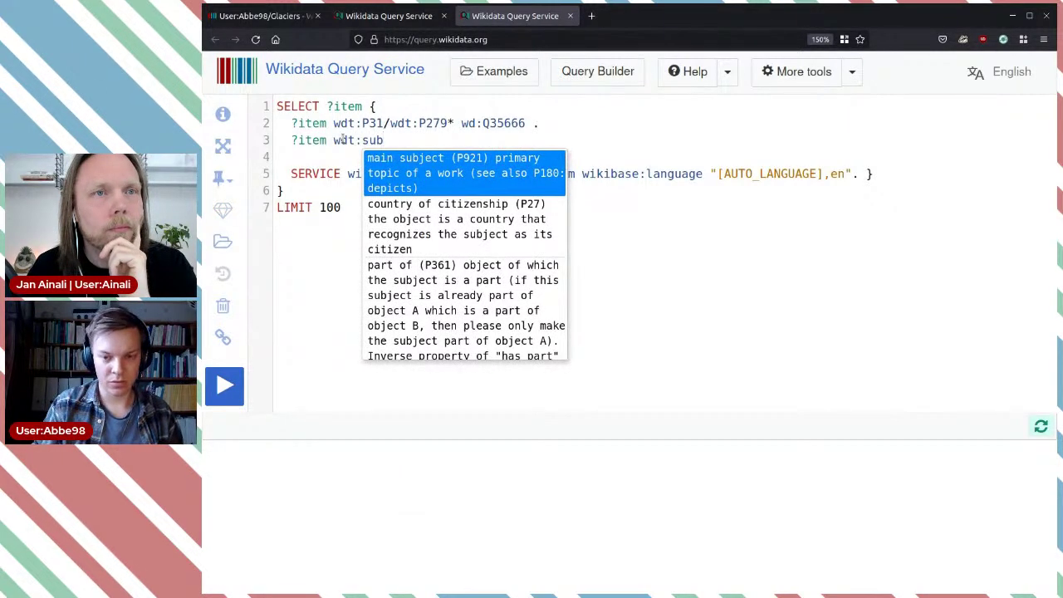
pyautogui.write('cla')
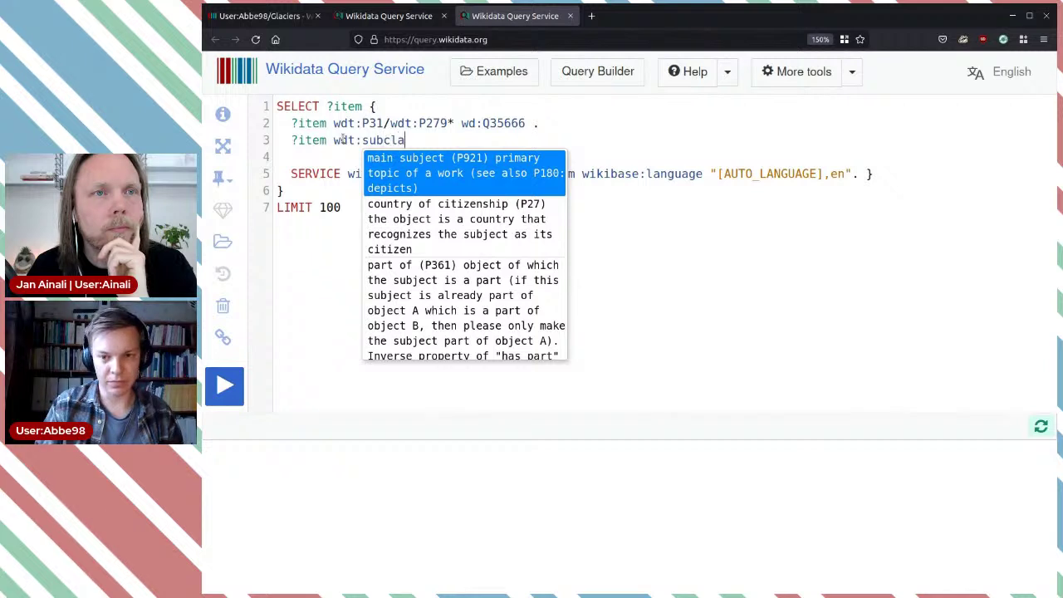
pyautogui.press('Return')
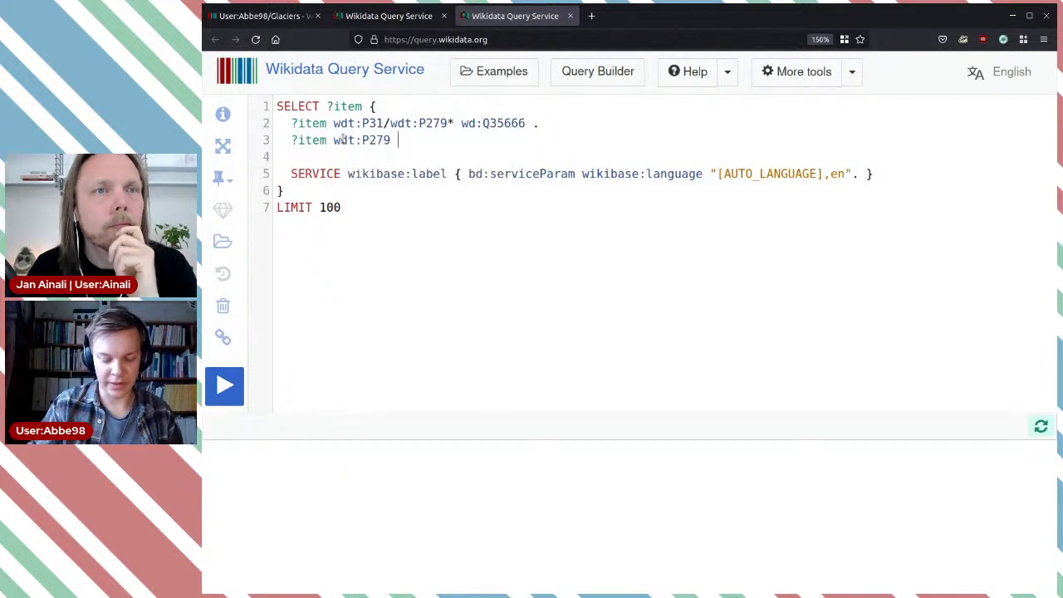
pyautogui.write('[] ')
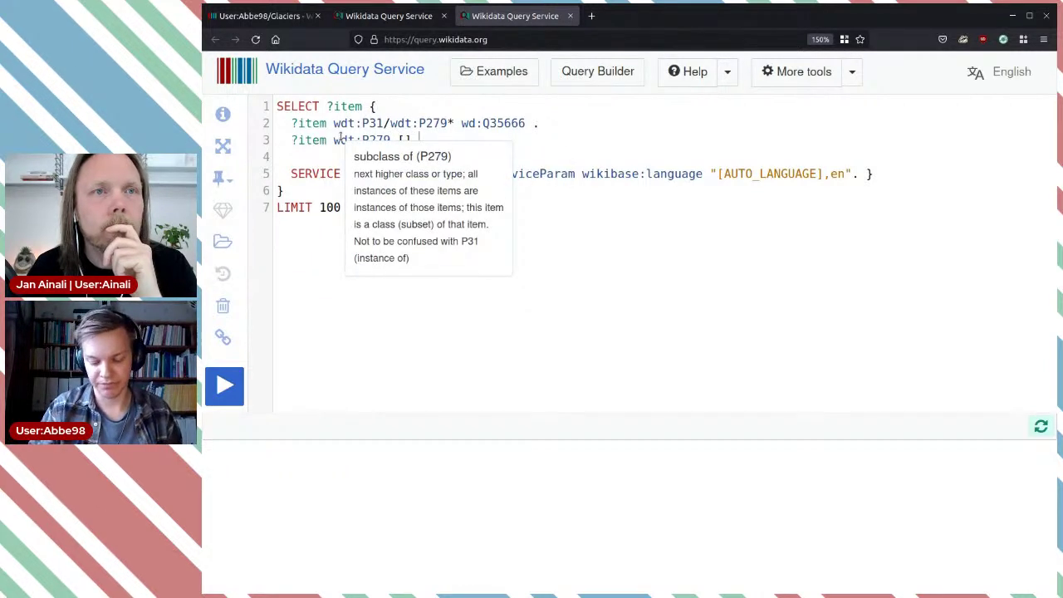
pyautogui.write('.')
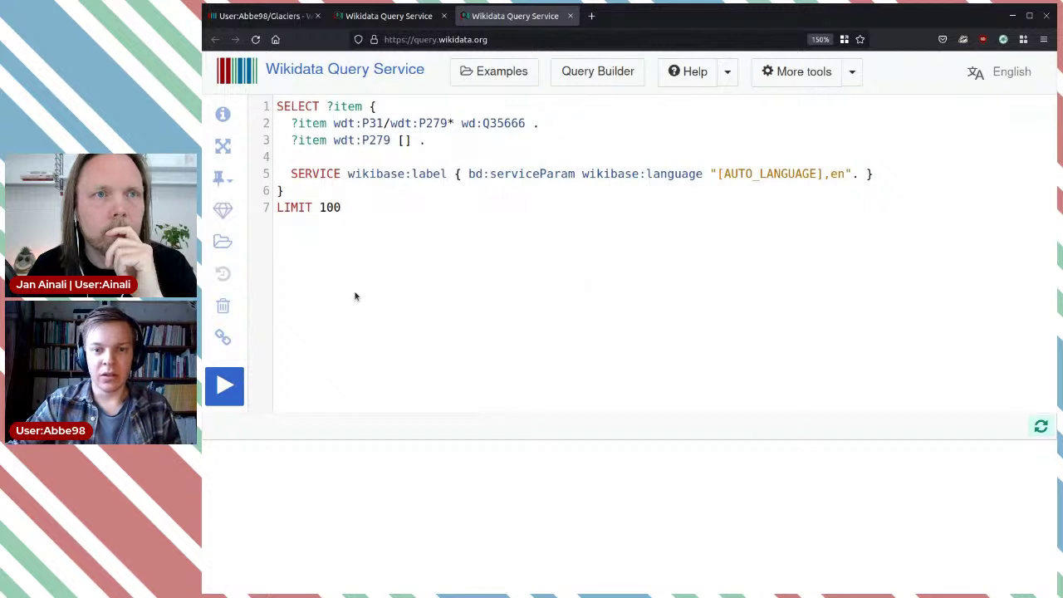
# Run the subclass query and open the returned item in a new tab.
pyautogui.click(241, 383)
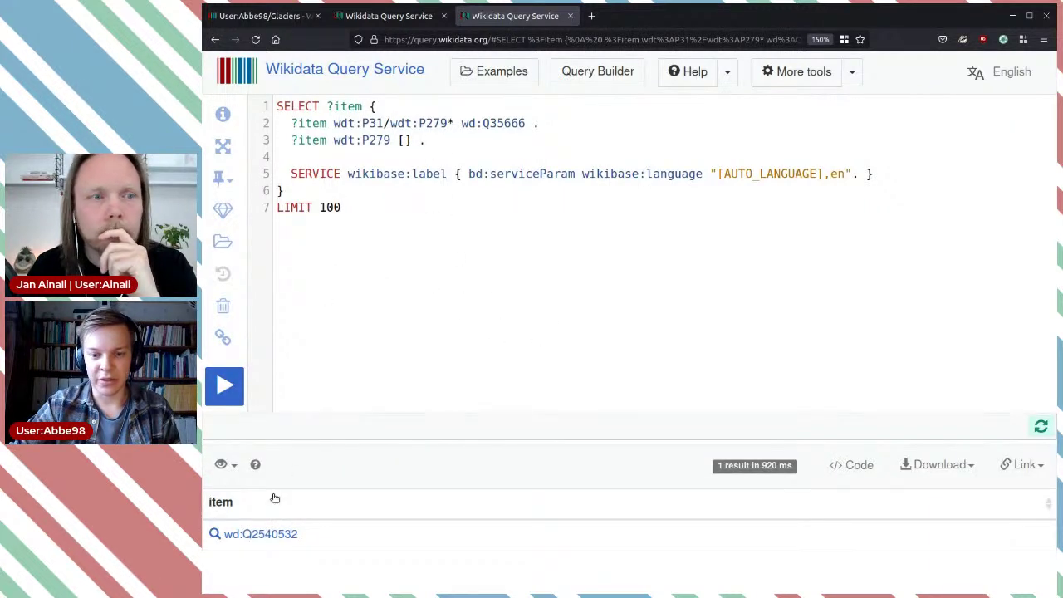
pyautogui.click(331, 366)
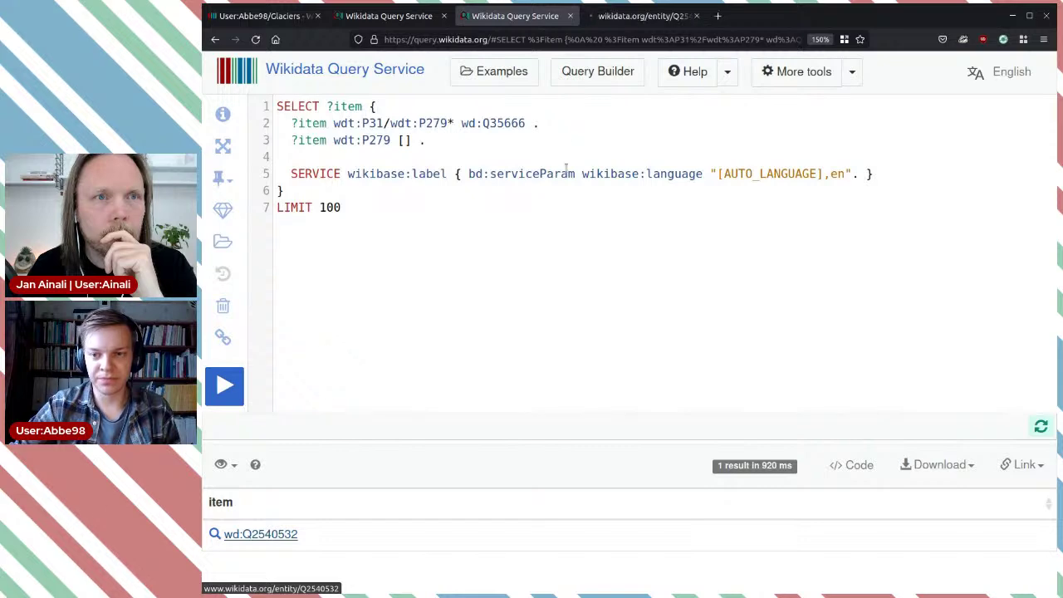
pyautogui.click(633, 17)
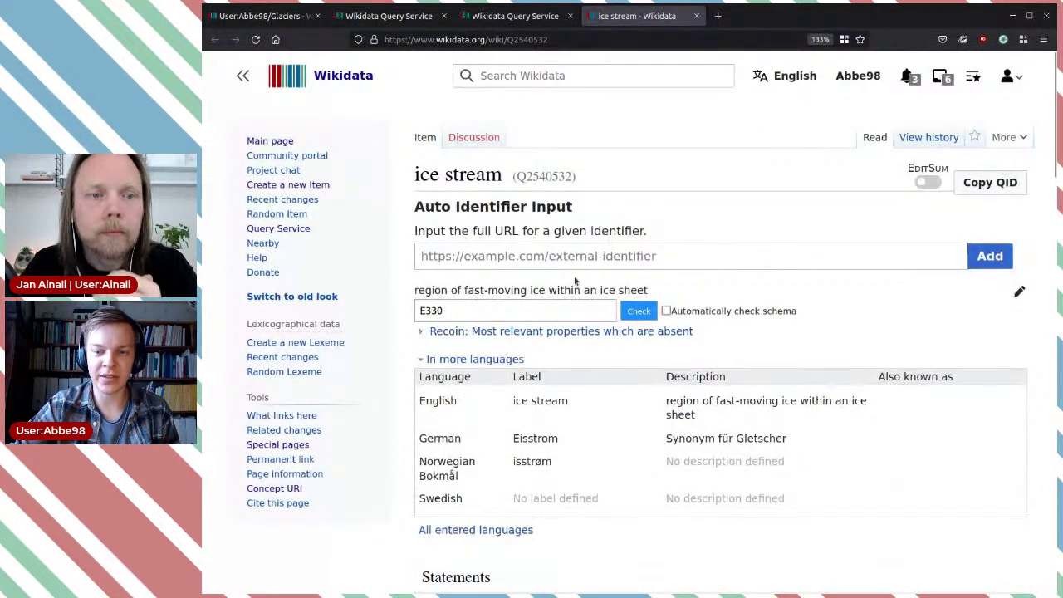
# Examine the ice stream item's instance of and subclass of statements along with its categories and identifiers.
pyautogui.scroll(-5, 730, 351)
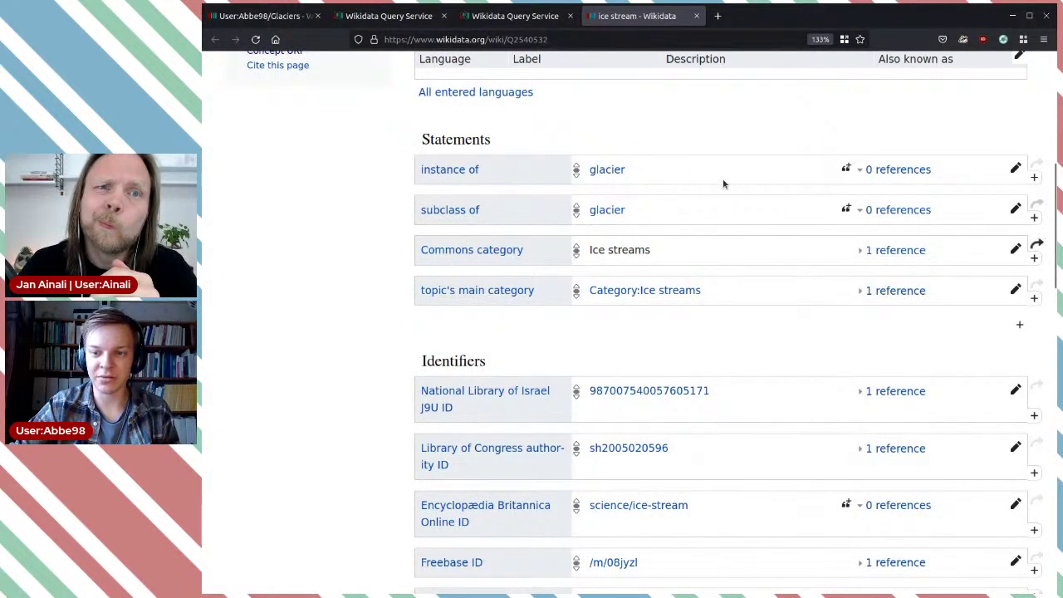
pyautogui.scroll(-1, 742, 249)
pyautogui.scroll(-1, 743, 250)
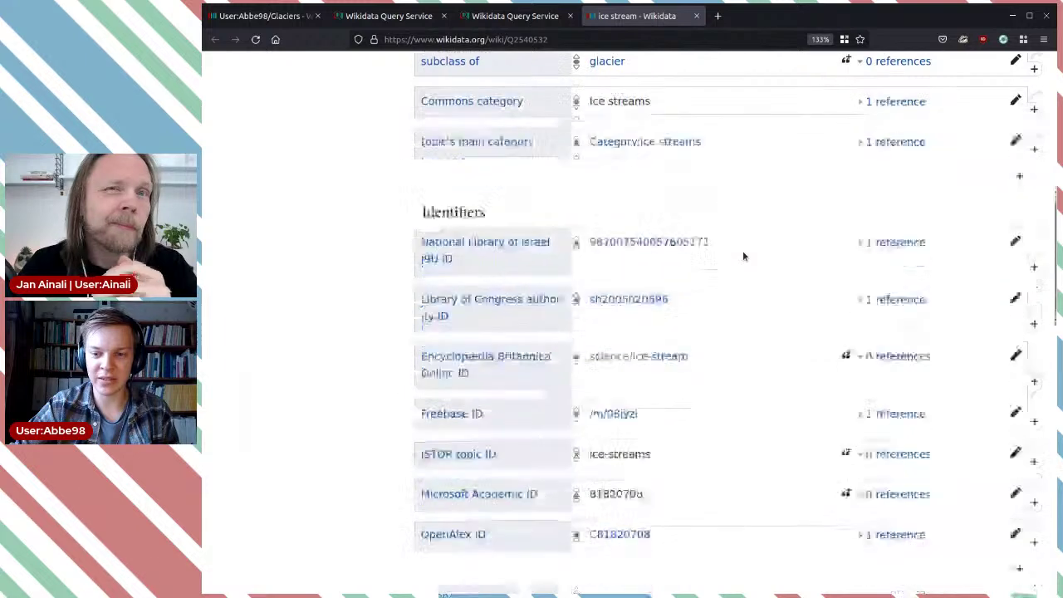
pyautogui.scroll(2, 743, 257)
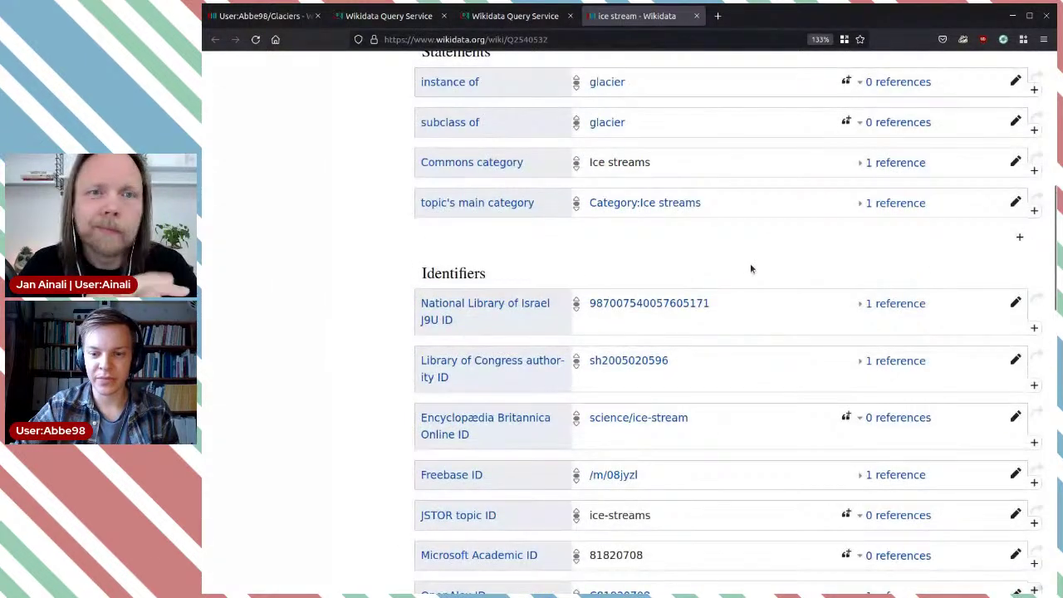
pyautogui.scroll(-2, 750, 269)
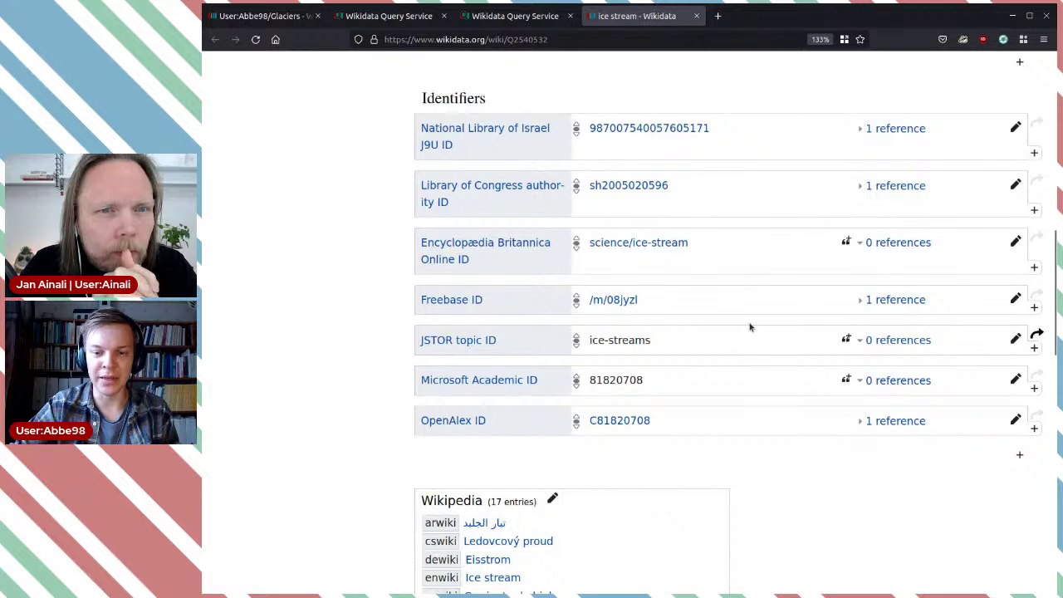
pyautogui.scroll(2, 722, 354)
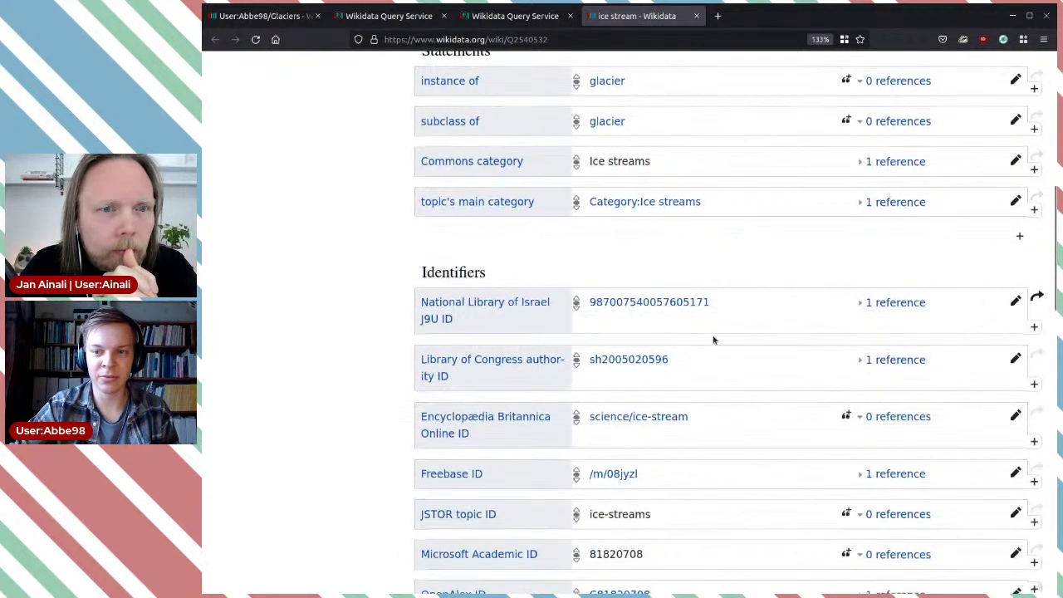
pyautogui.scroll(-2, 731, 328)
pyautogui.scroll(3, 747, 307)
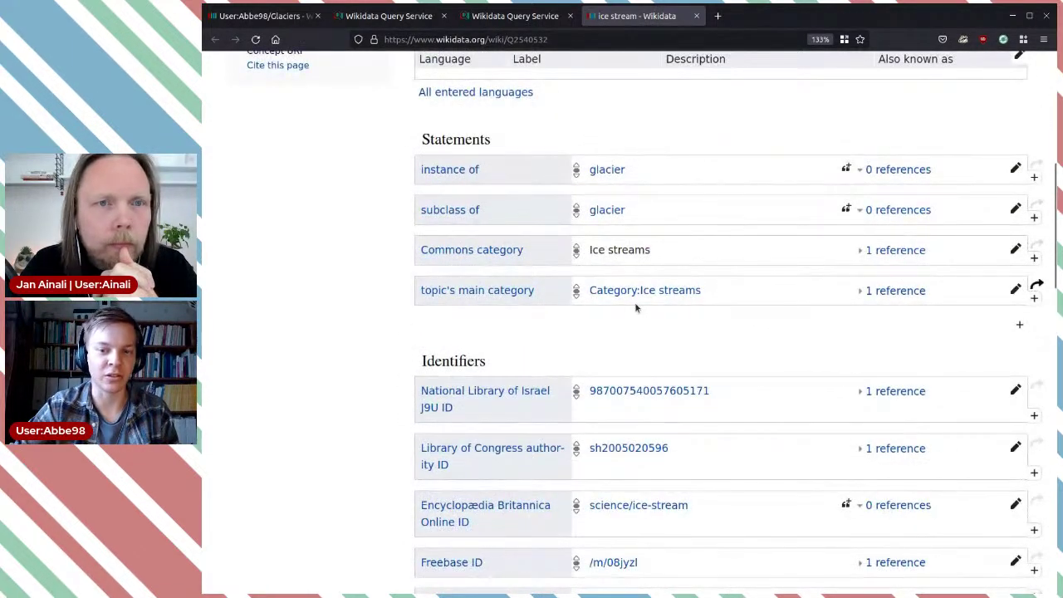
# Open the ice stream item's English Wikipedia article in a new tab and read its introductory definition.
pyautogui.scroll(-6, 636, 304)
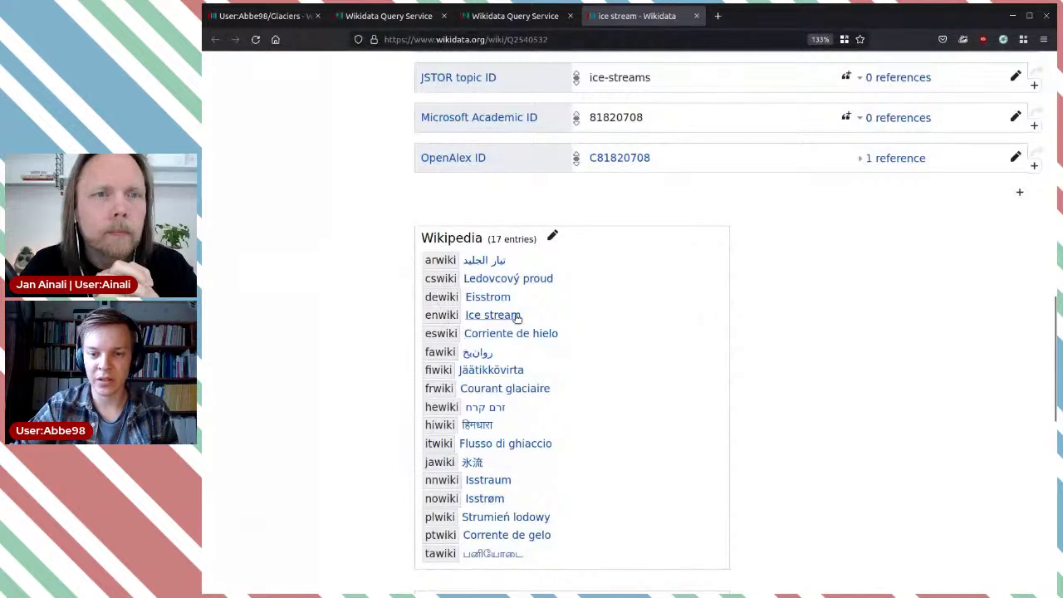
pyautogui.middleClick(490, 319)
pyautogui.scroll(6, 675, 333)
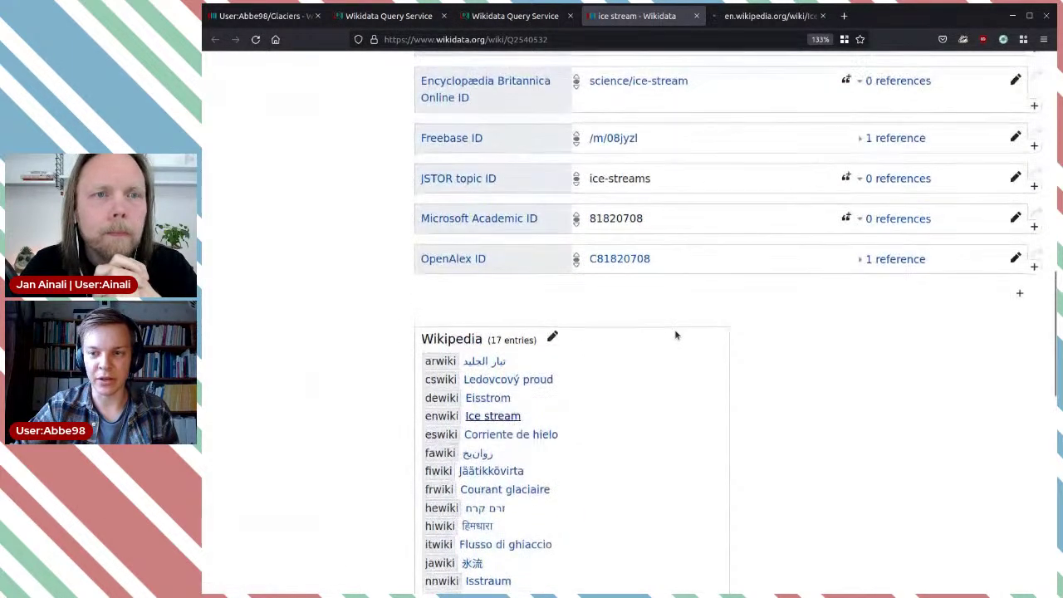
pyautogui.click(751, 20)
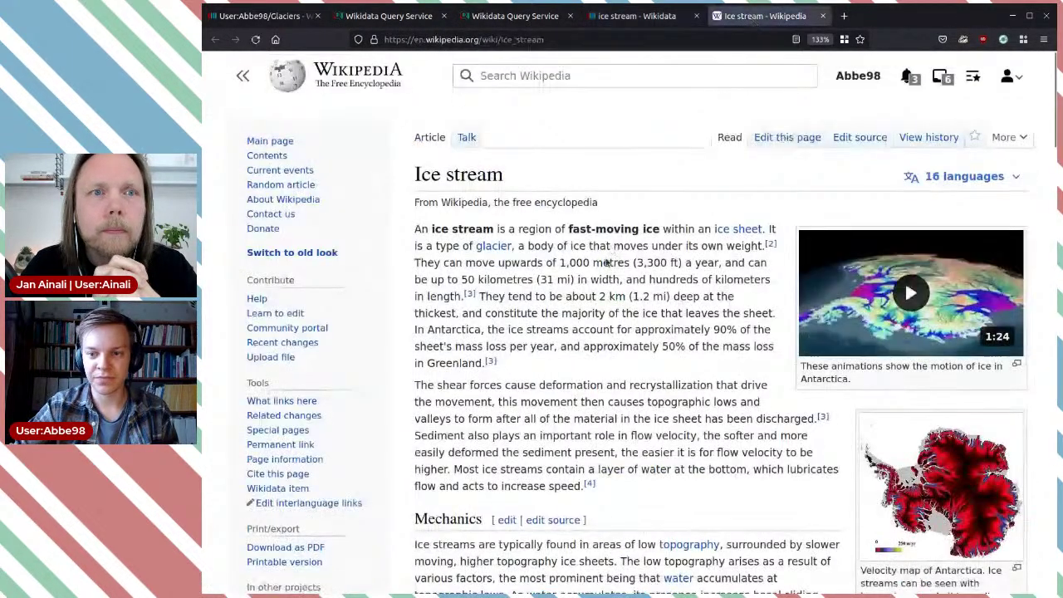
pyautogui.moveTo(415, 228); pyautogui.dragTo(709, 229)
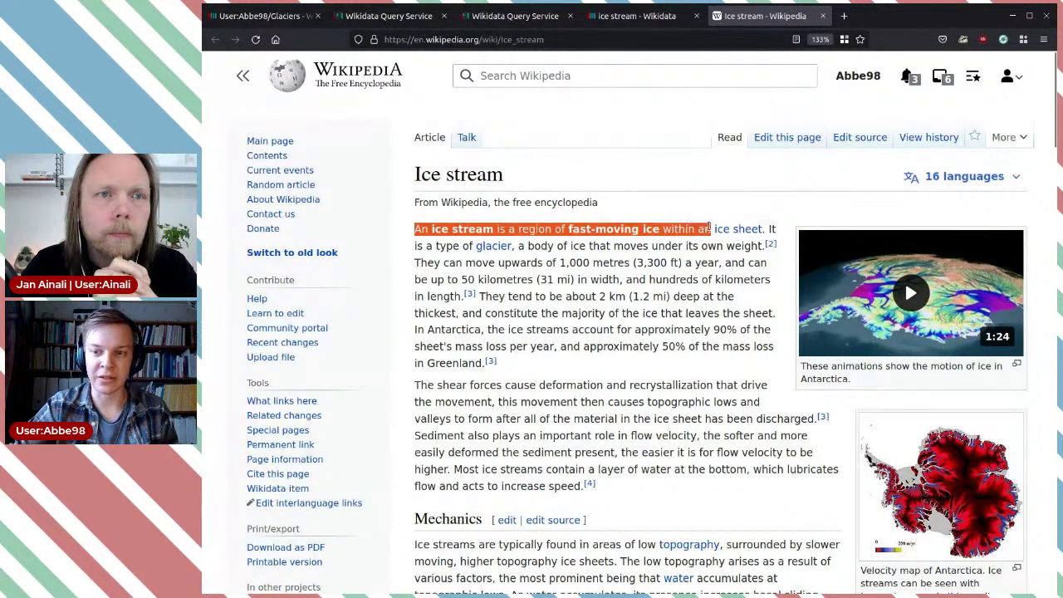
pyautogui.click(676, 220)
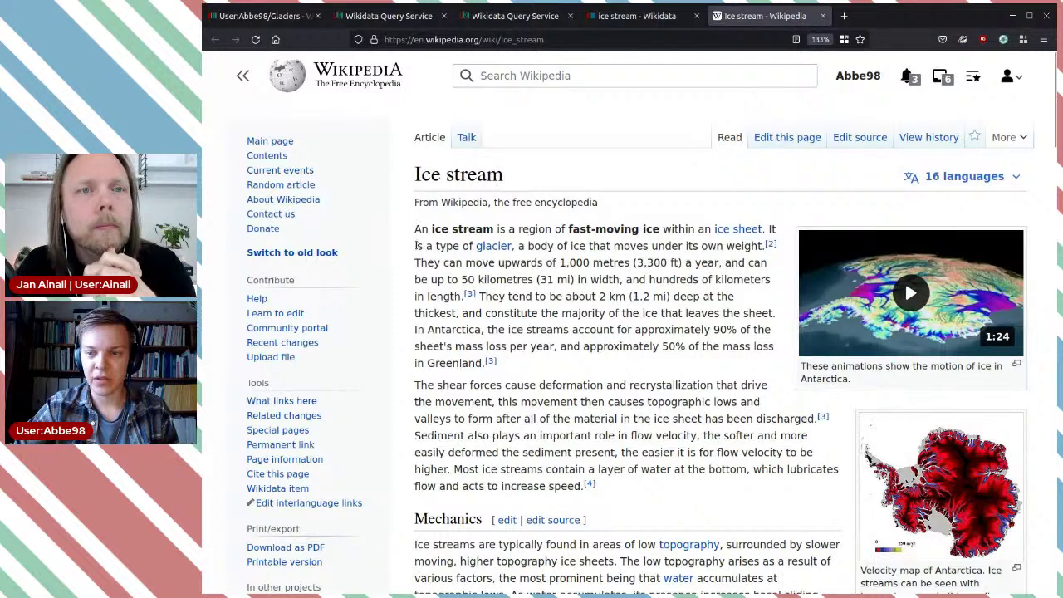
pyautogui.moveTo(417, 245); pyautogui.dragTo(630, 249)
pyautogui.click(630, 249)
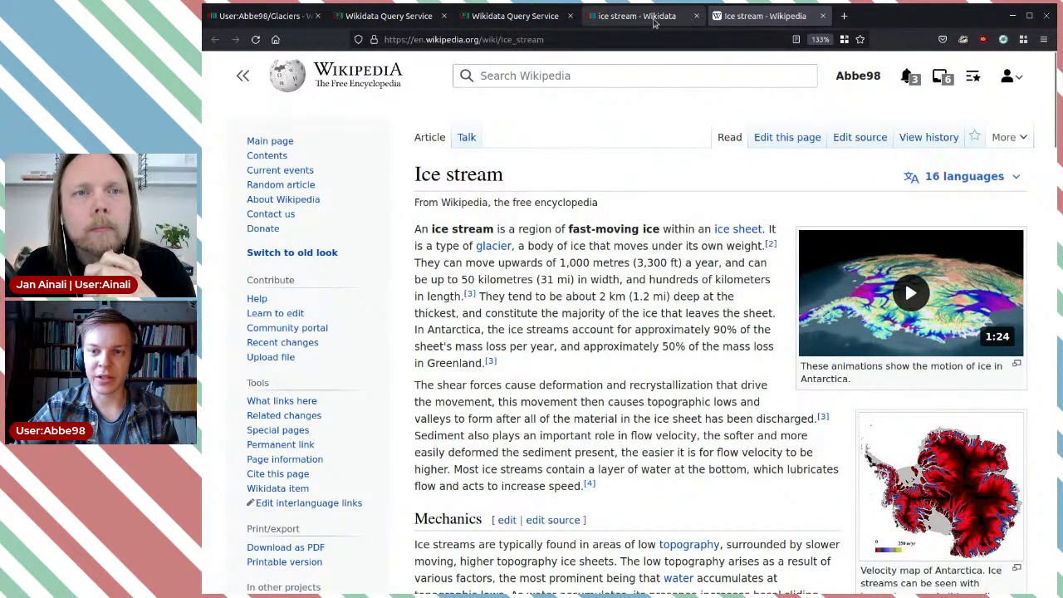
# Remove the "instance of: glacier" statement from the ice stream Wikidata item.
pyautogui.click(653, 17)
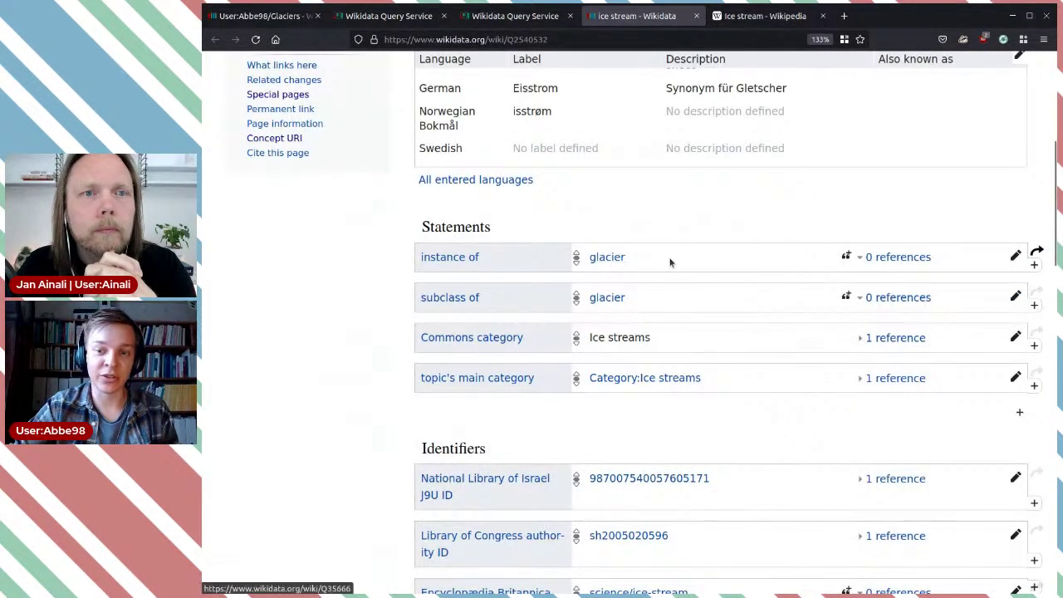
pyautogui.moveTo(670, 263); pyautogui.dragTo(435, 255)
pyautogui.moveTo(651, 302)
pyautogui.mouseDown()
pyautogui.moveTo(427, 296)
pyautogui.moveTo(659, 290)
pyautogui.mouseUp()
pyautogui.click(659, 291)
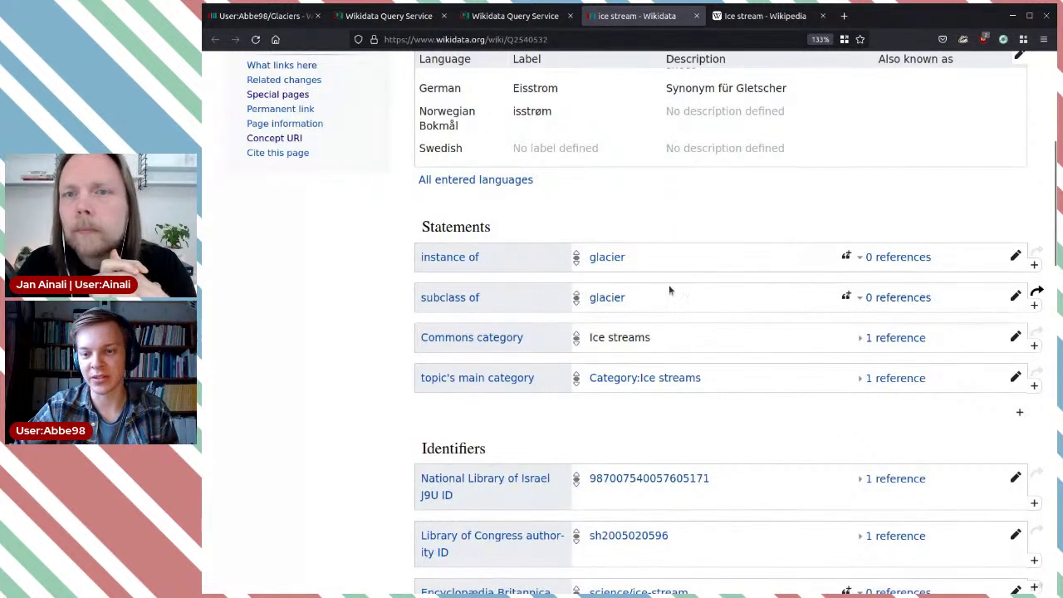
pyautogui.click(1015, 258)
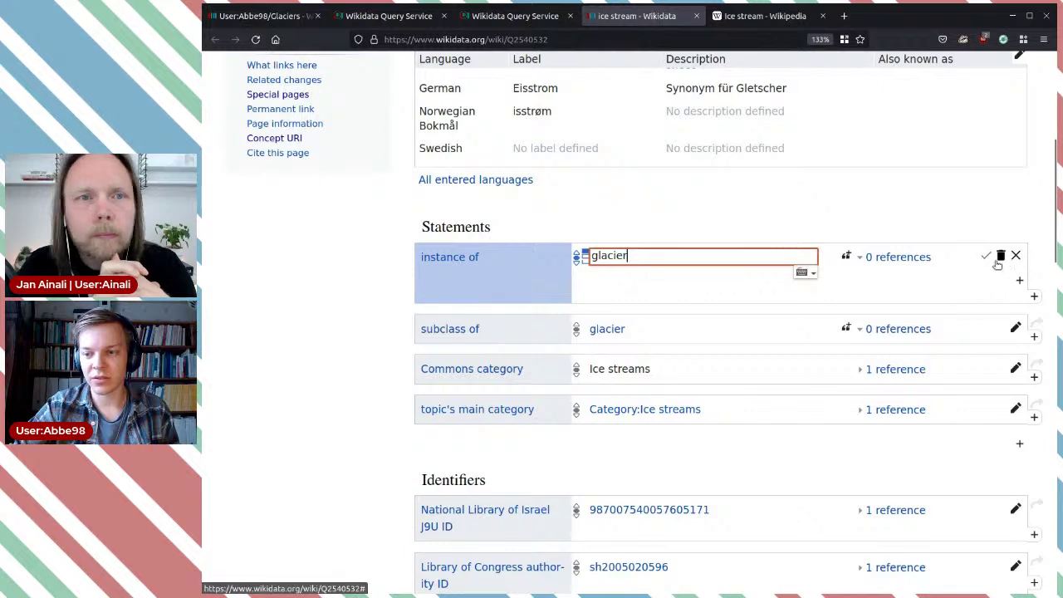
pyautogui.click(1000, 257)
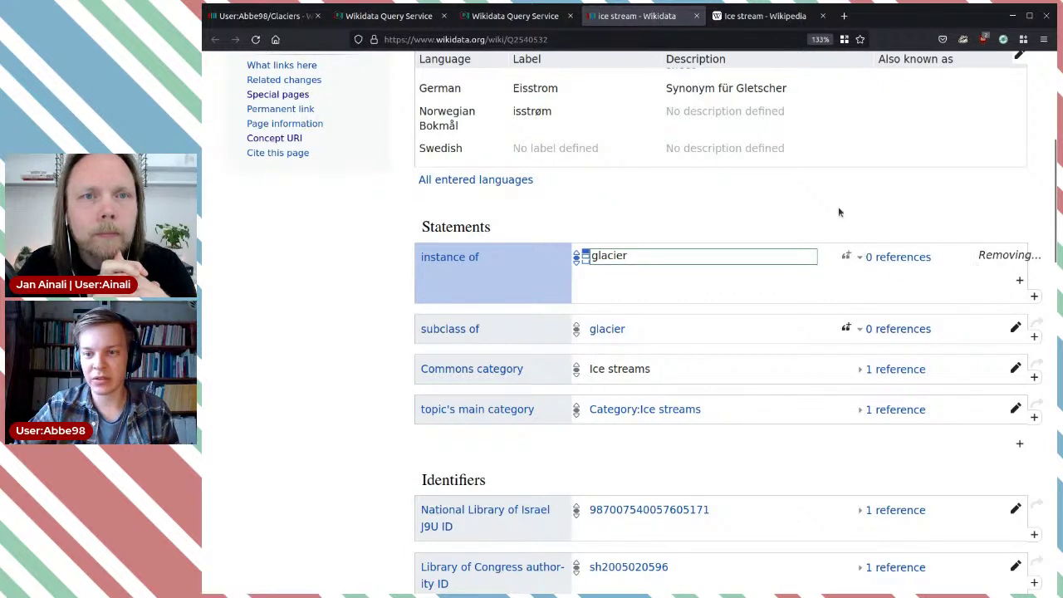
# Close the ice stream item, its Wikipedia article and the subclass query, returning to the property count query.
pyautogui.click(695, 15)
pyautogui.click(695, 16)
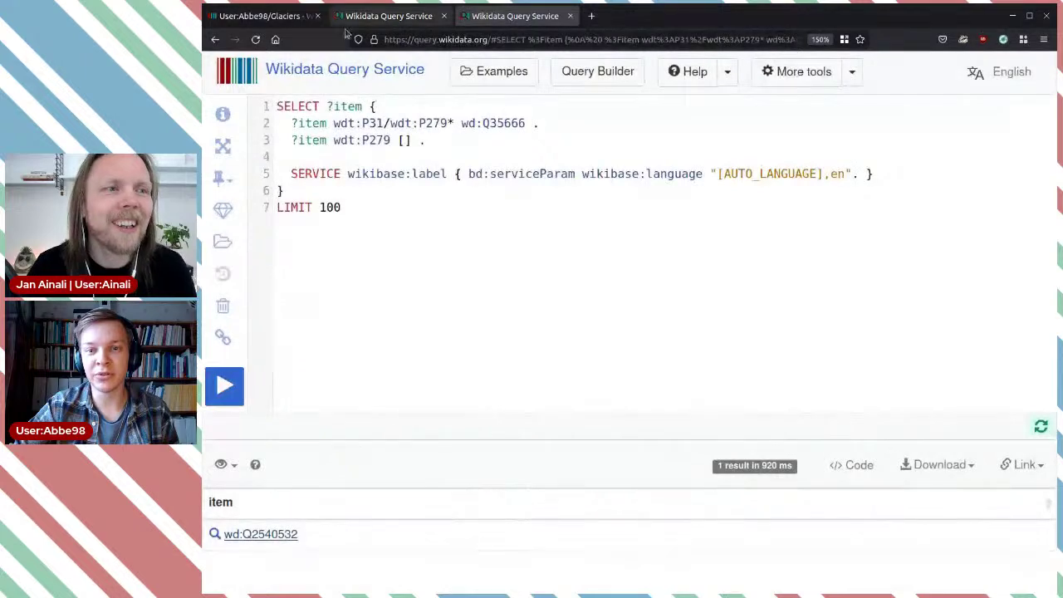
pyautogui.click(389, 15)
pyautogui.click(569, 16)
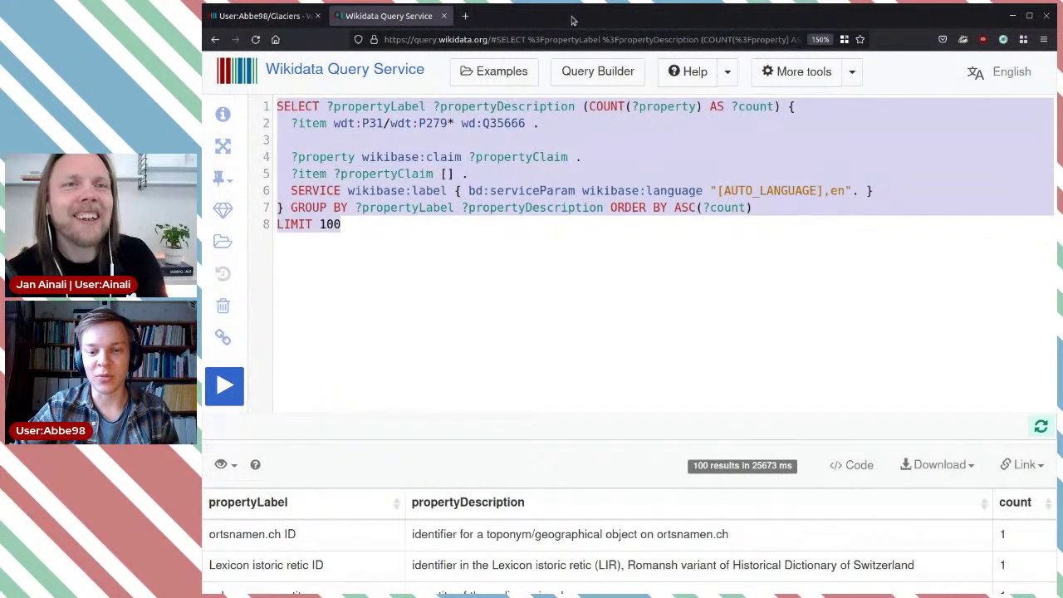
# Look through the property count results for rarely used glacier properties such as height.
pyautogui.click(405, 255)
pyautogui.scroll(-3, 538, 303)
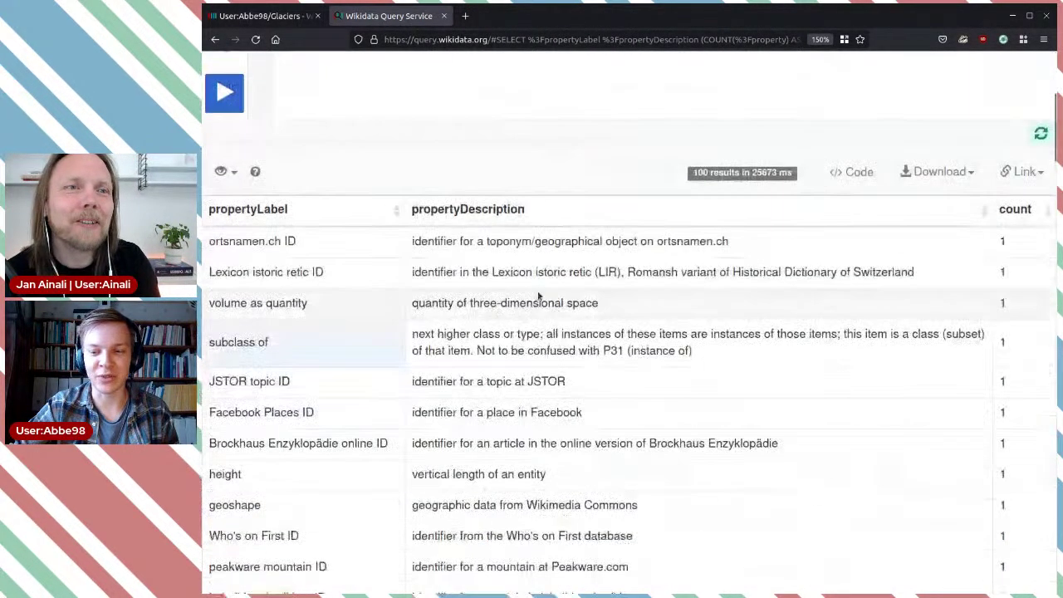
pyautogui.scroll(-3, 534, 272)
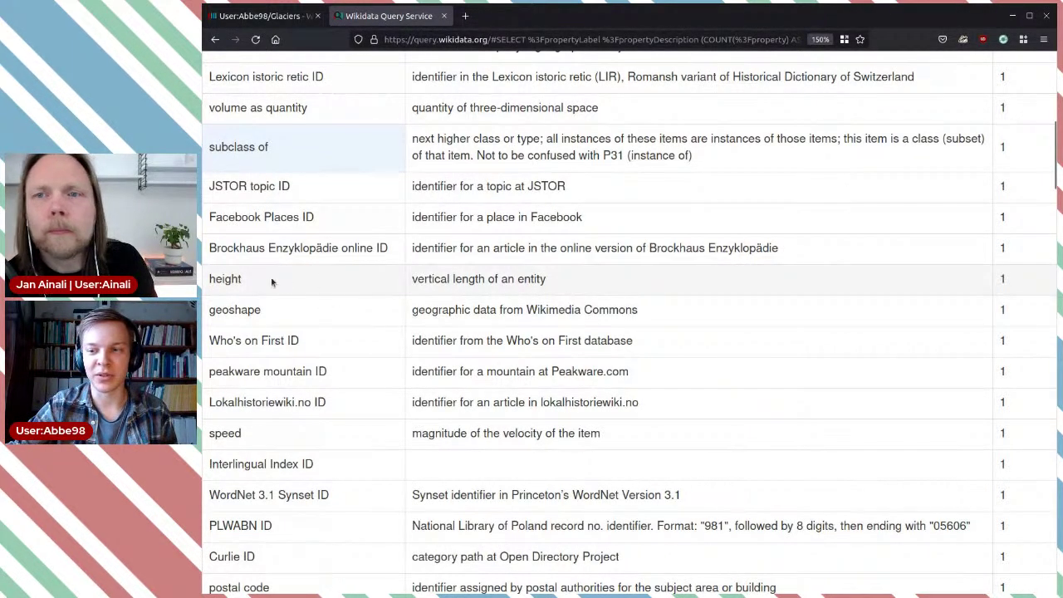
pyautogui.doubleClick(248, 280)
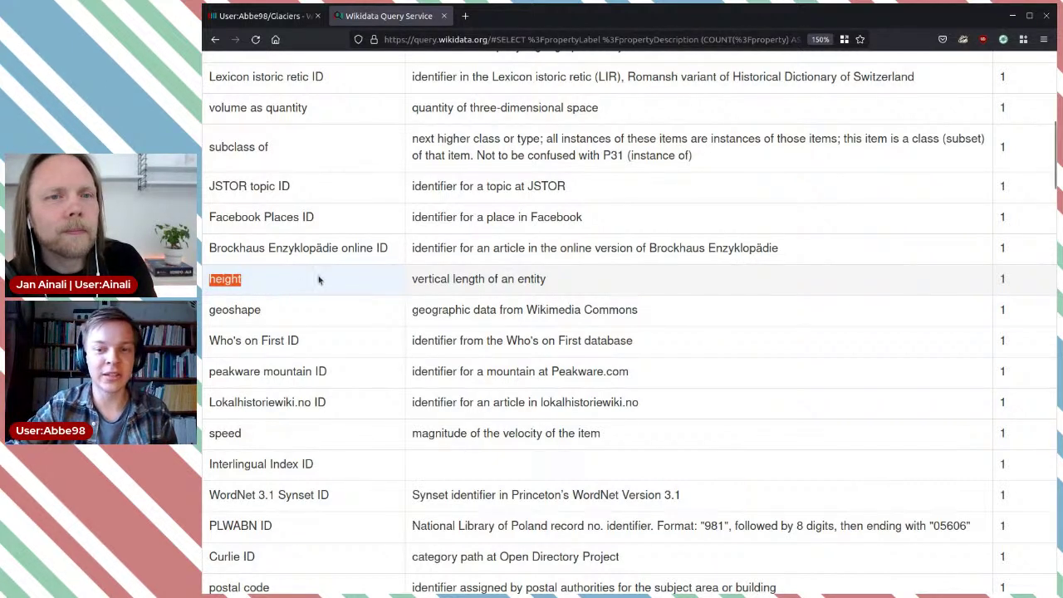
pyautogui.click(342, 289)
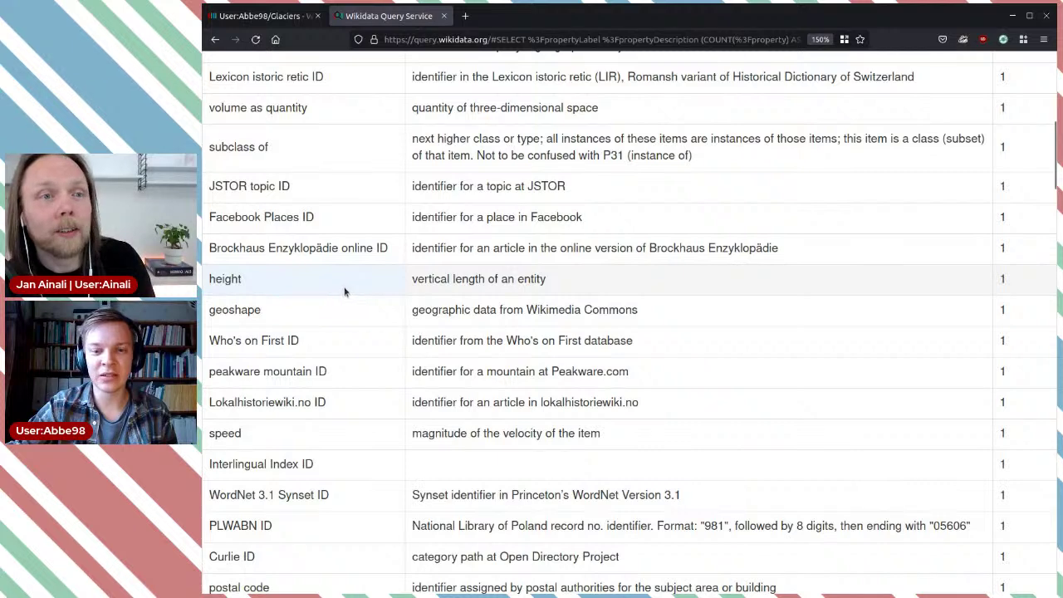
pyautogui.click(347, 285)
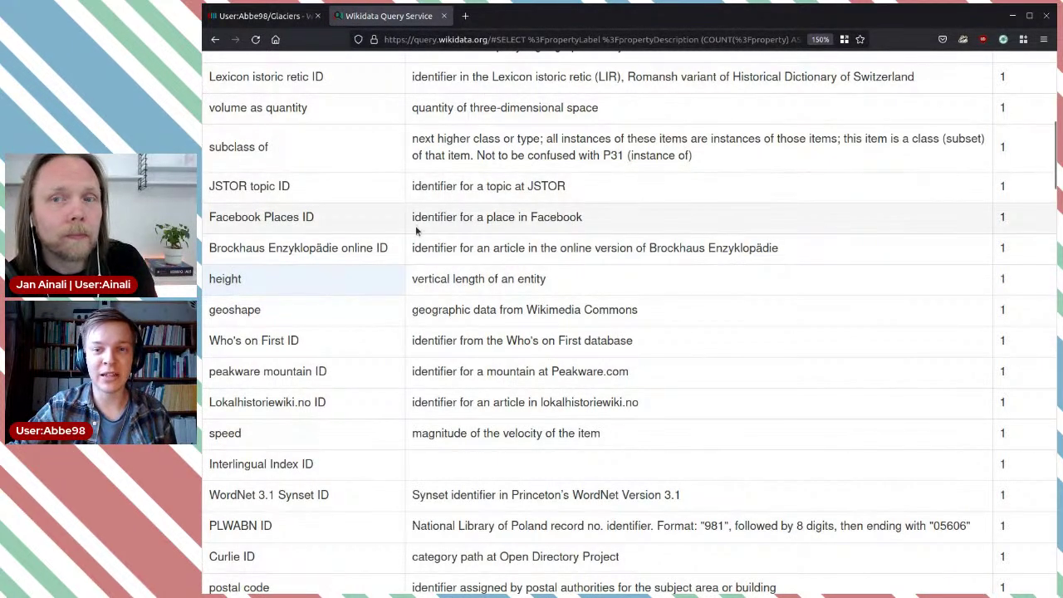
# Copy the entire property count query into a new Wikidata Query Service tab.
pyautogui.scroll(10, 415, 231)
pyautogui.hotkey('ctrl', 'a')
pyautogui.hotkey('ctrl', 'c')
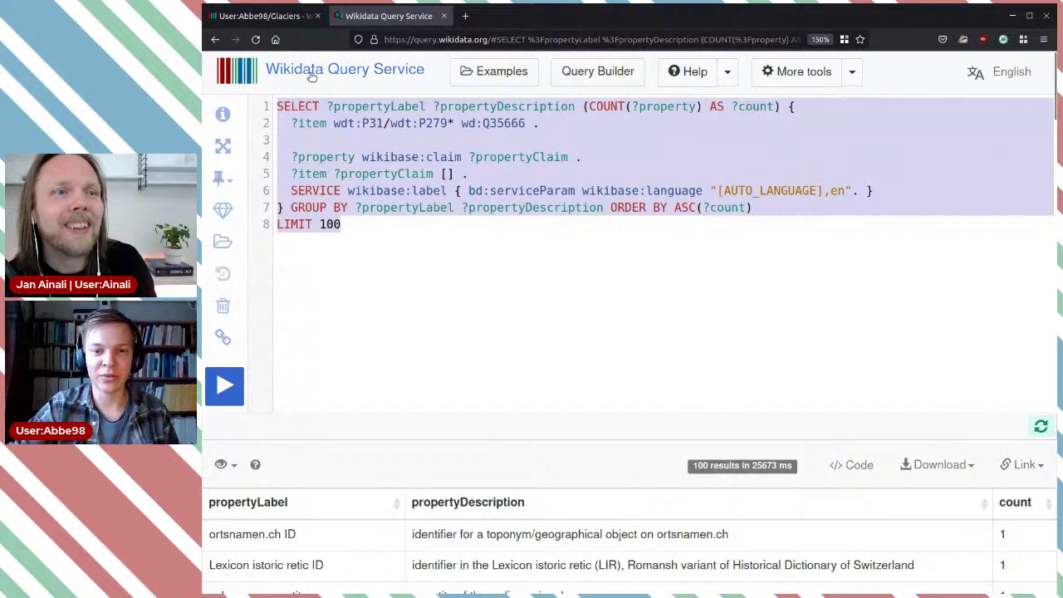
pyautogui.middleClick(356, 85)
pyautogui.click(490, 16)
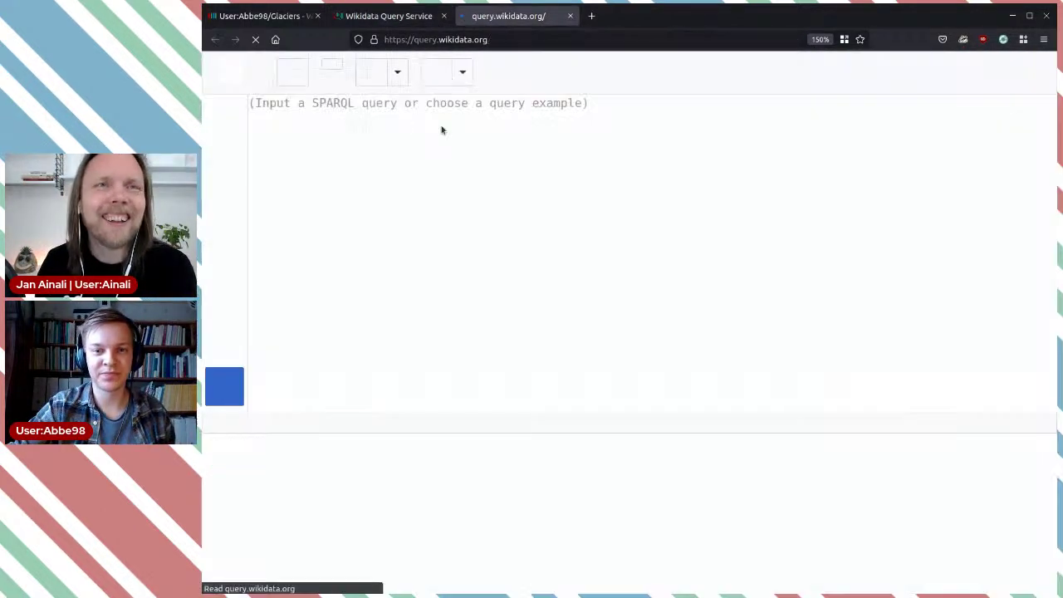
pyautogui.hotkey('ctrl', 'v')
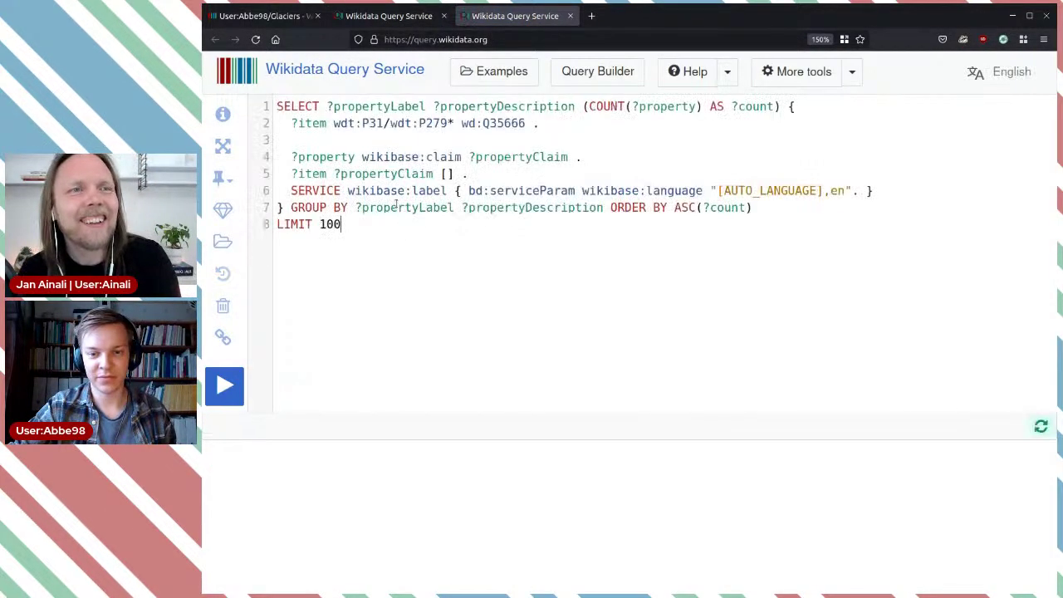
# Delete the GROUP BY and ORDER BY clauses and replace the SELECT variables with *.
pyautogui.moveTo(792, 209); pyautogui.dragTo(283, 209)
pyautogui.press('BackSpace')
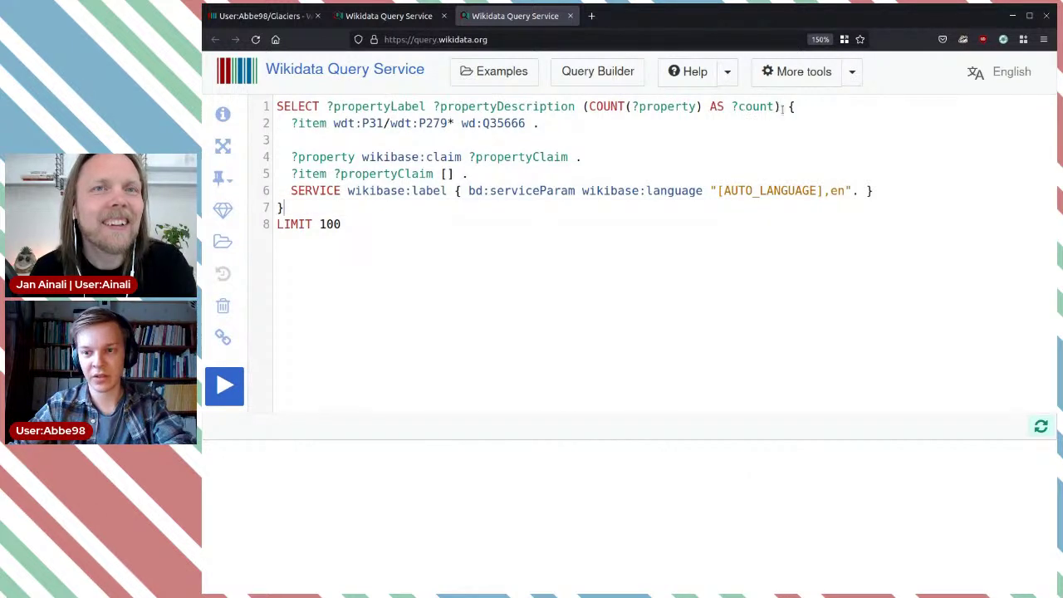
pyautogui.moveTo(780, 106); pyautogui.dragTo(325, 106)
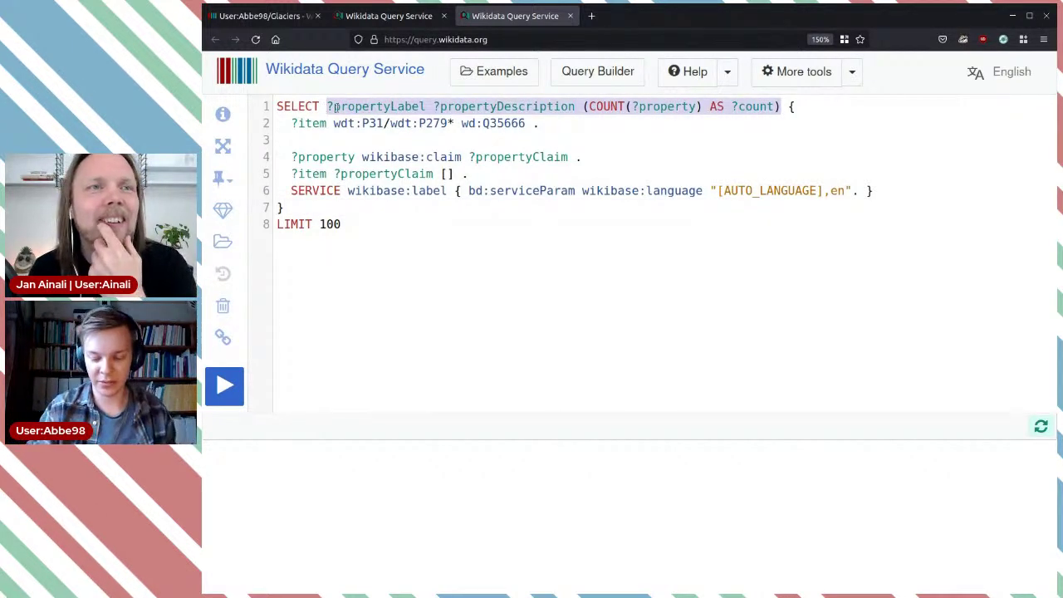
pyautogui.write('*')
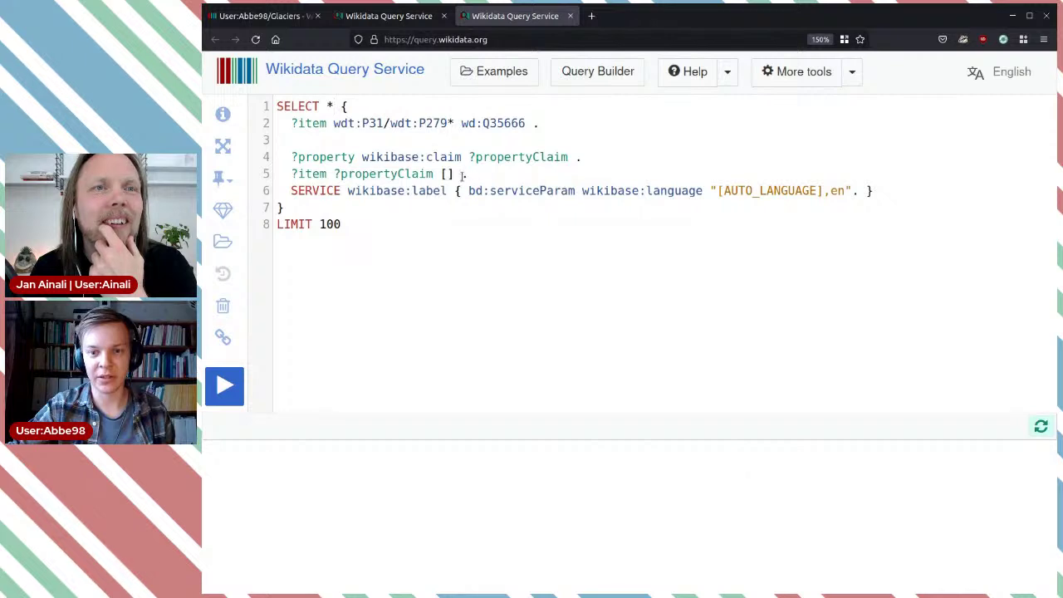
# Replace the property claim conditions with "?item wdt:P2048 []." to find glaciers with a height, and run the query.
pyautogui.moveTo(462, 176); pyautogui.dragTo(293, 141)
pyautogui.press('BackSpace')
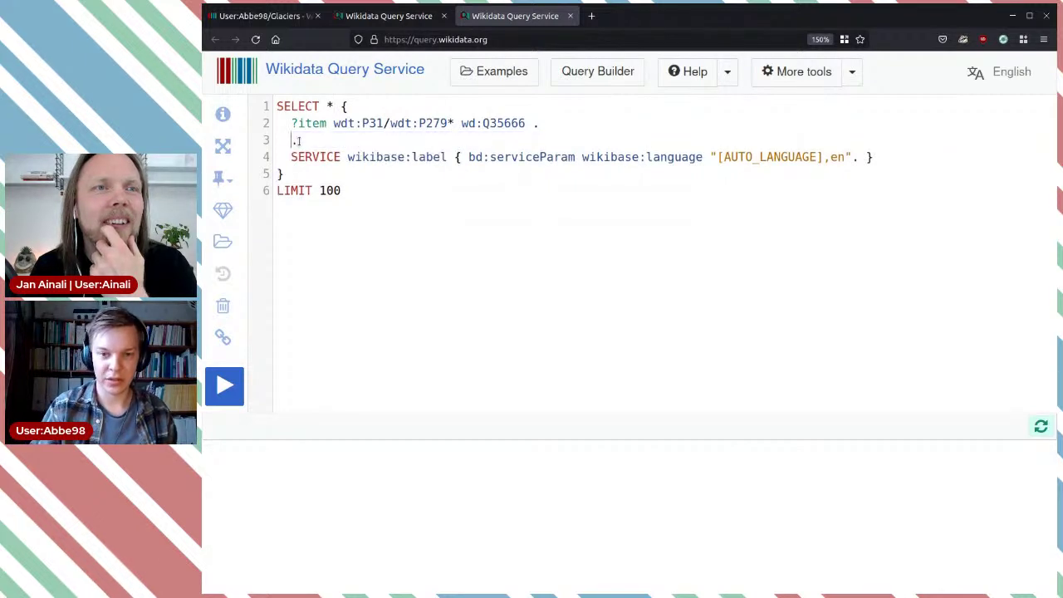
pyautogui.press('BackSpace')
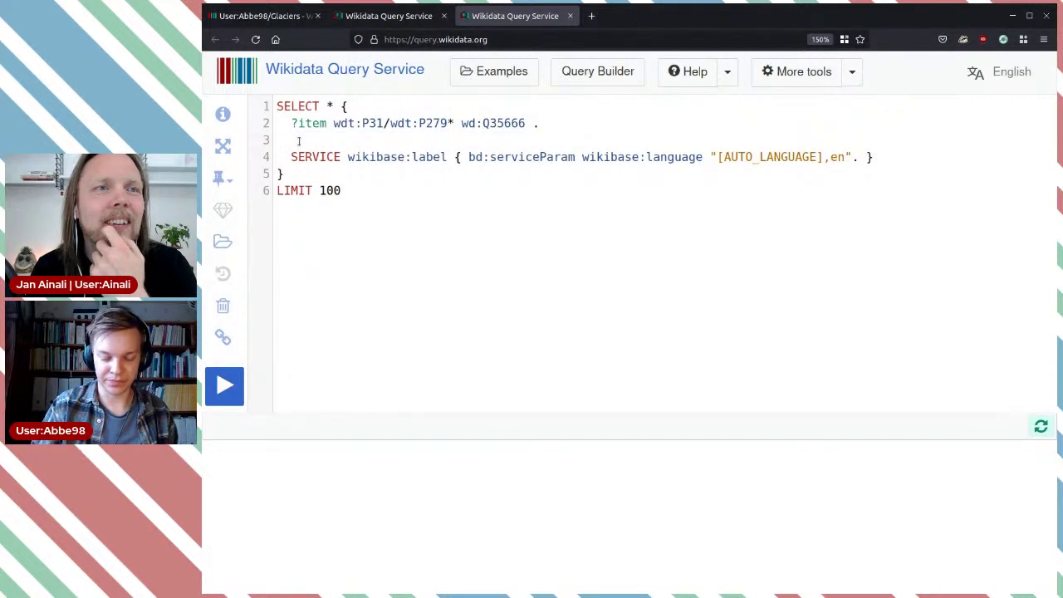
pyautogui.write('?item ')
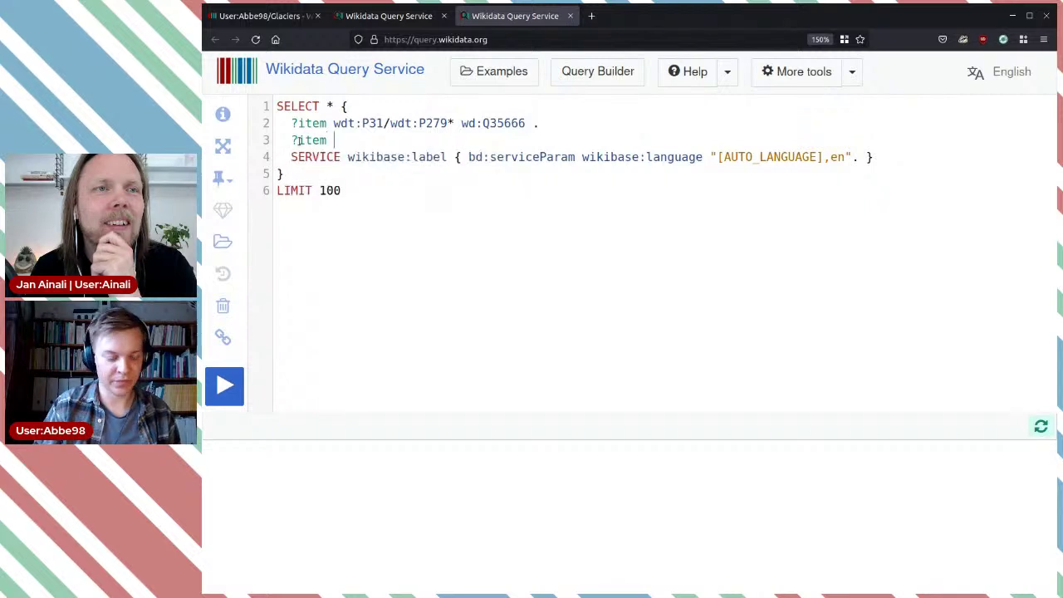
pyautogui.write('wdt:')
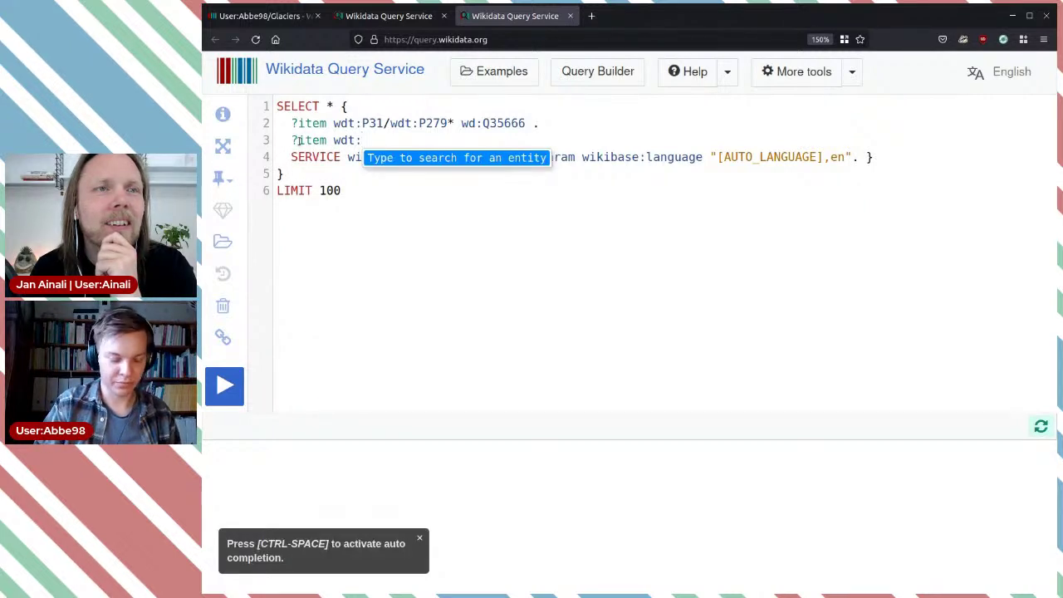
pyautogui.write('heigh')
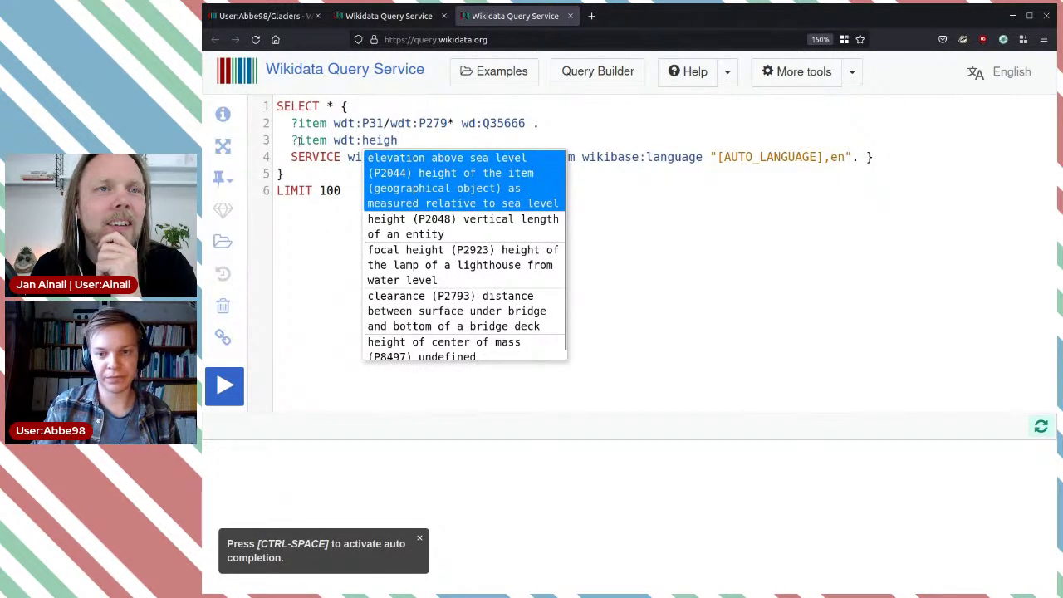
pyautogui.press('Down')
pyautogui.press('Return')
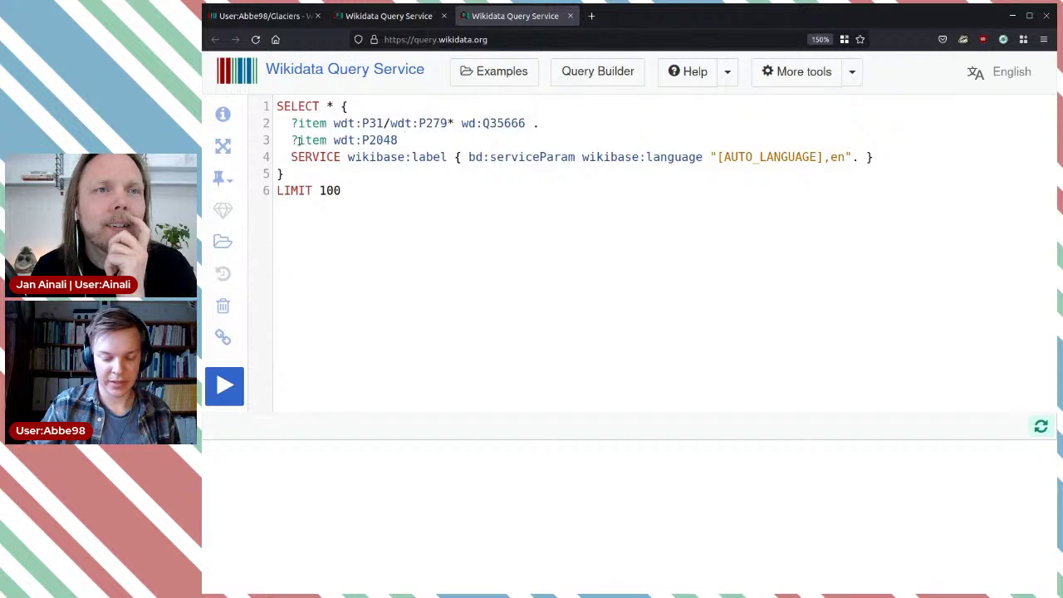
pyautogui.hotkey('ctrl', 'Return')
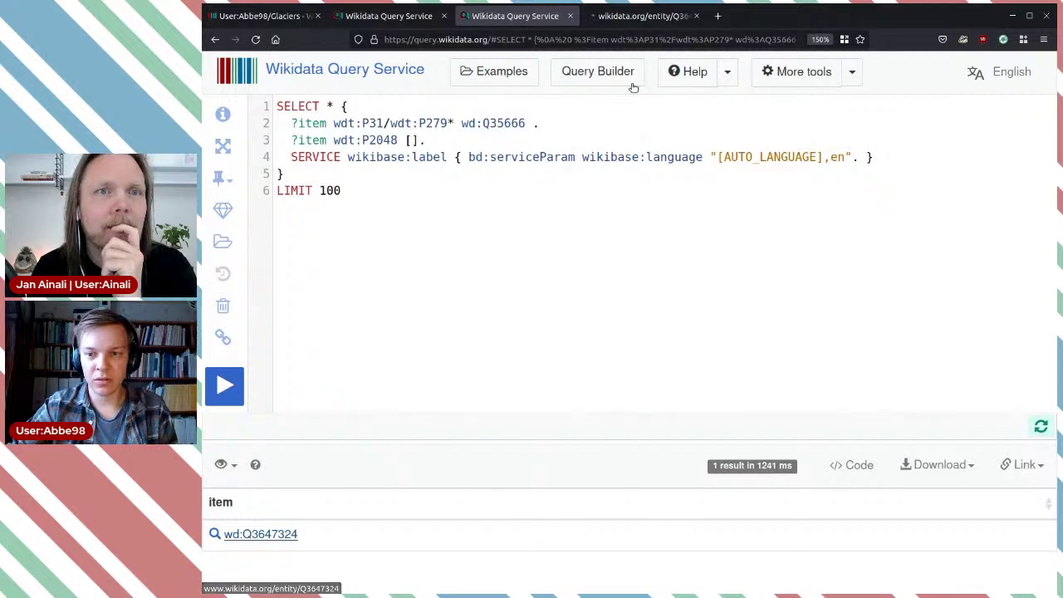
# Open the returned Altimir Glacier item and examine its statements, especially the height value and its reference.
pyautogui.click(639, 15)
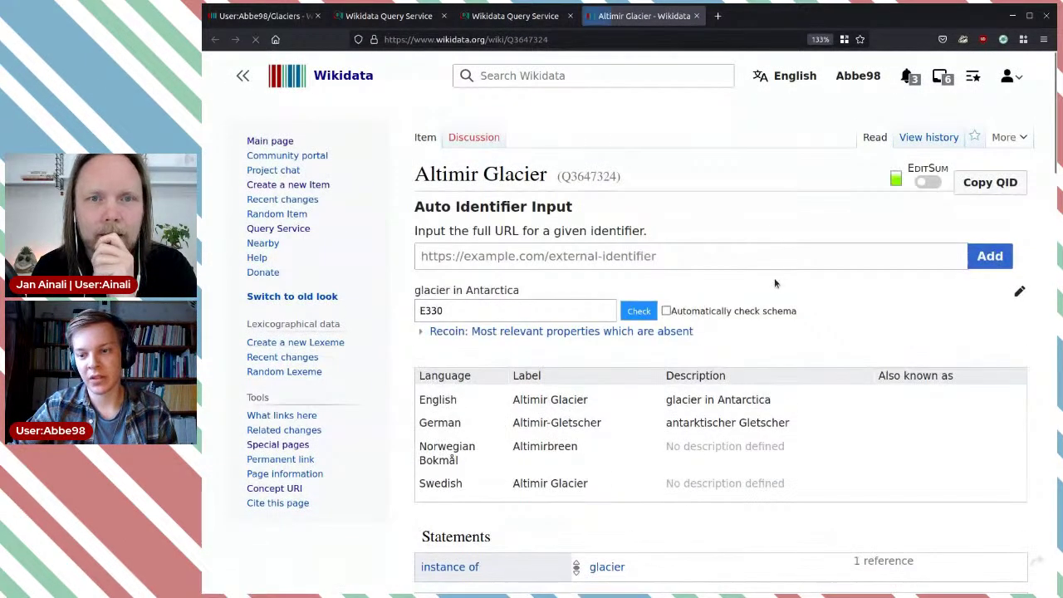
pyautogui.scroll(-3, 774, 283)
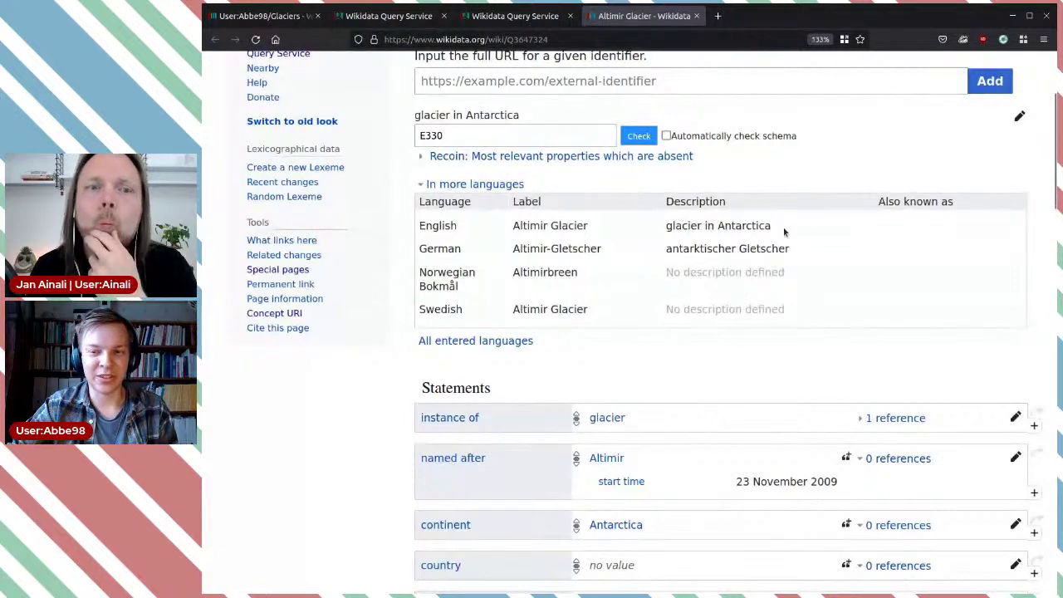
pyautogui.scroll(-7, 784, 231)
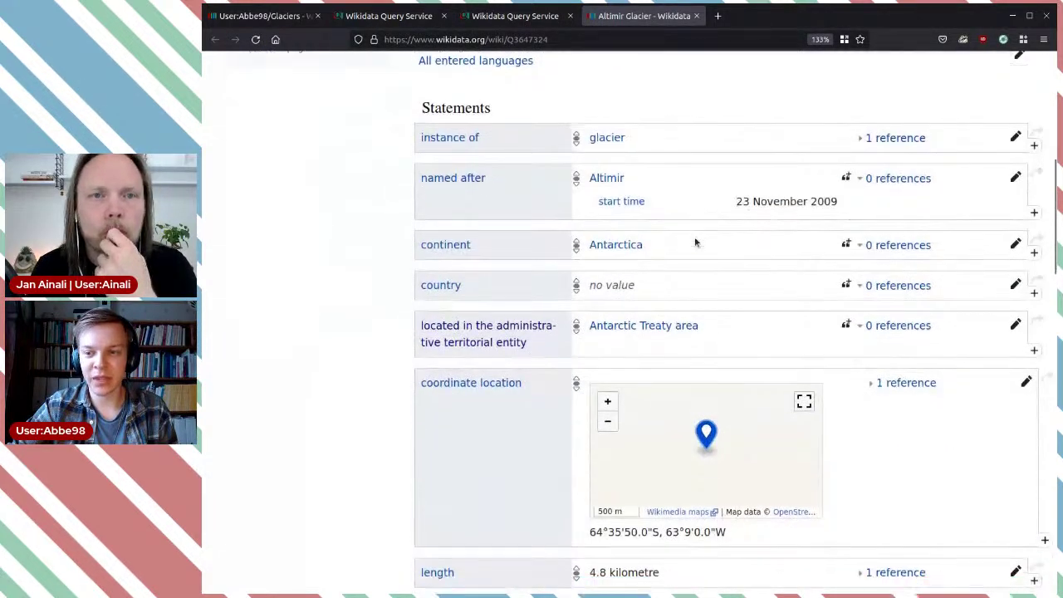
pyautogui.scroll(-3, 917, 273)
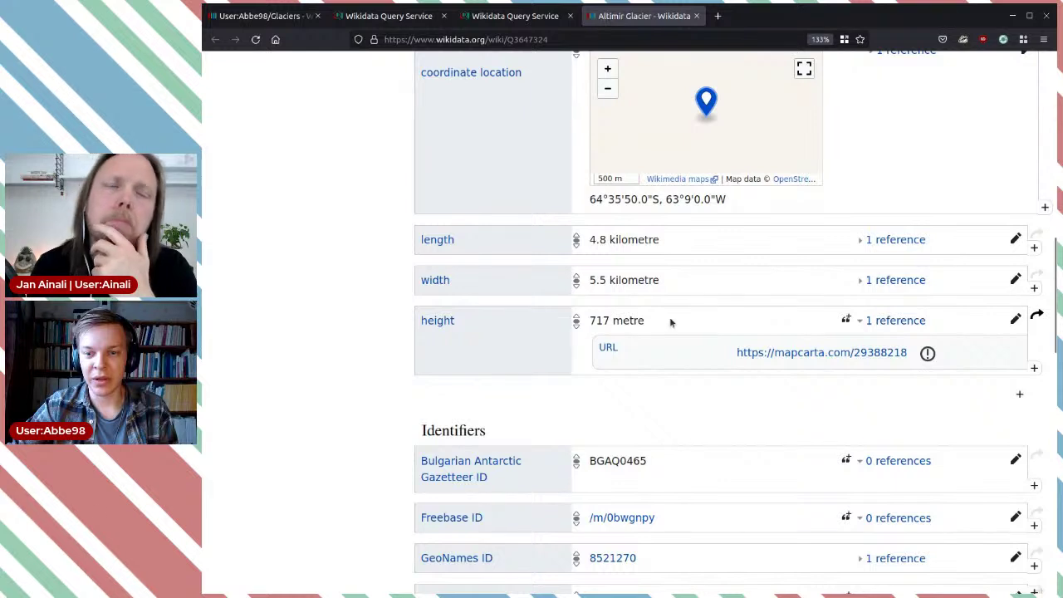
pyautogui.moveTo(669, 320); pyautogui.dragTo(693, 320)
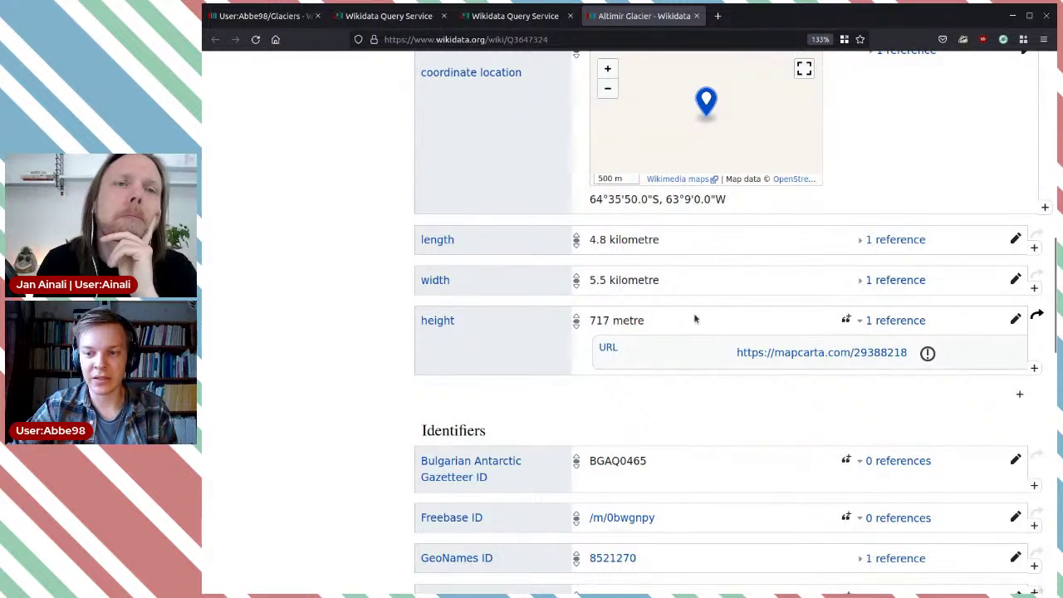
# Open the height statement's mapcarta.com reference, accept its cookies, and examine the glacier's description and elevation data.
pyautogui.middleClick(838, 359)
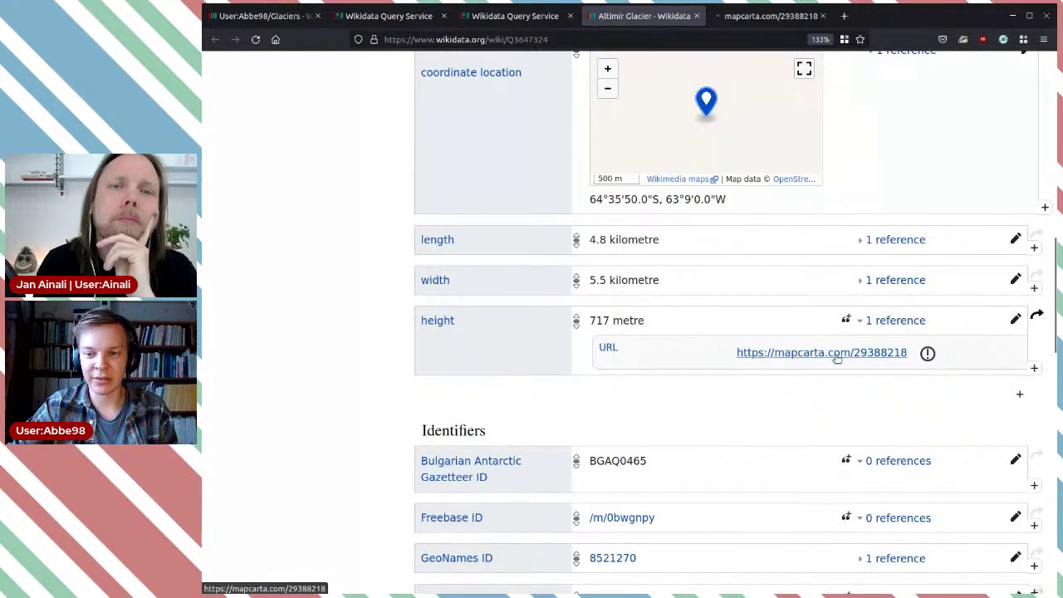
pyautogui.doubleClick(594, 320)
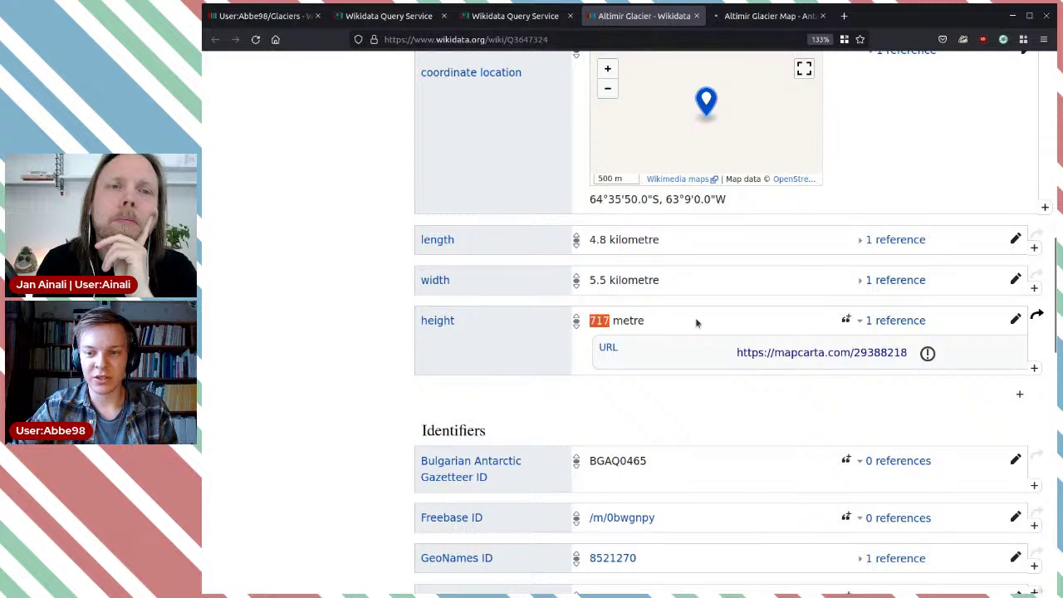
pyautogui.click(698, 321)
pyautogui.scroll(2, 700, 320)
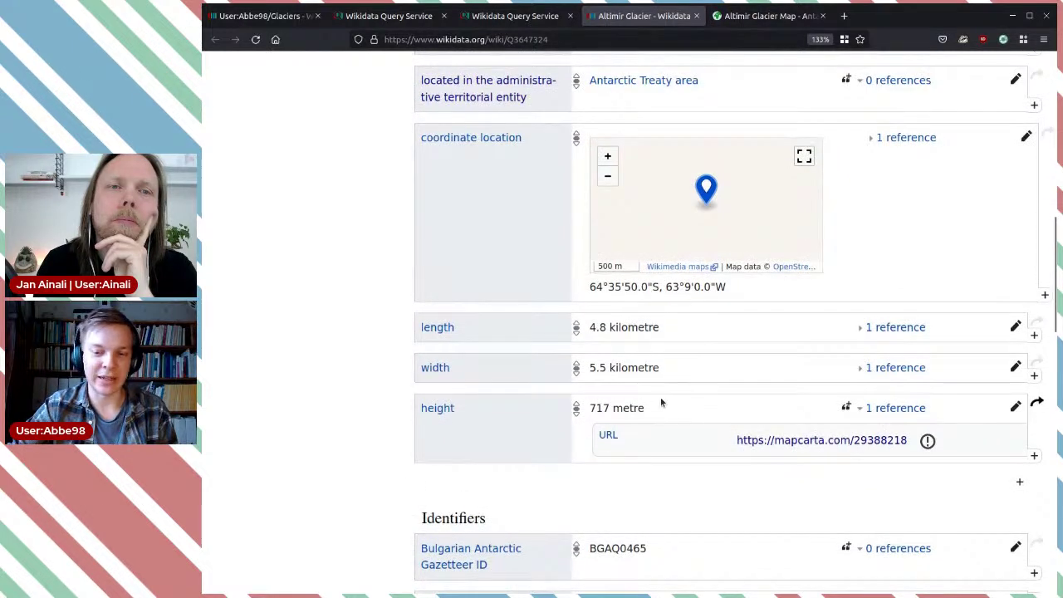
pyautogui.click(760, 18)
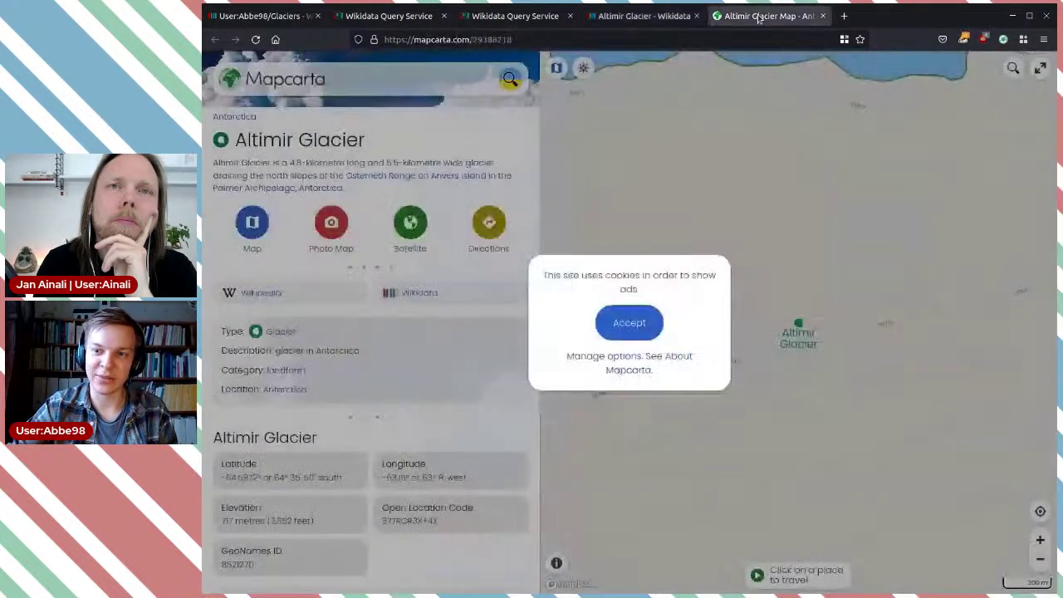
pyautogui.click(641, 324)
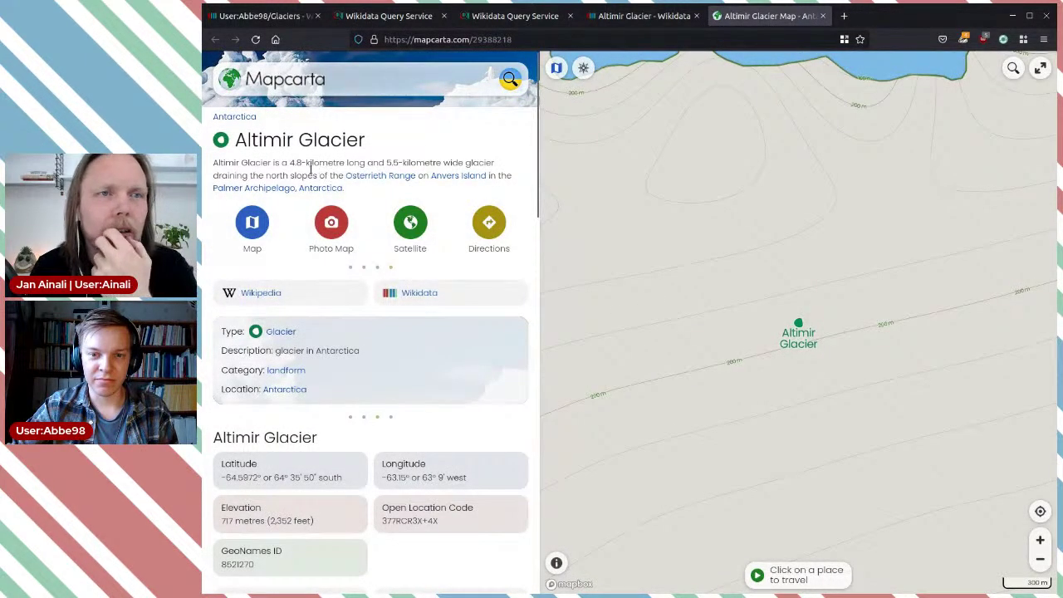
pyautogui.moveTo(287, 164); pyautogui.dragTo(308, 175)
pyautogui.click(250, 169)
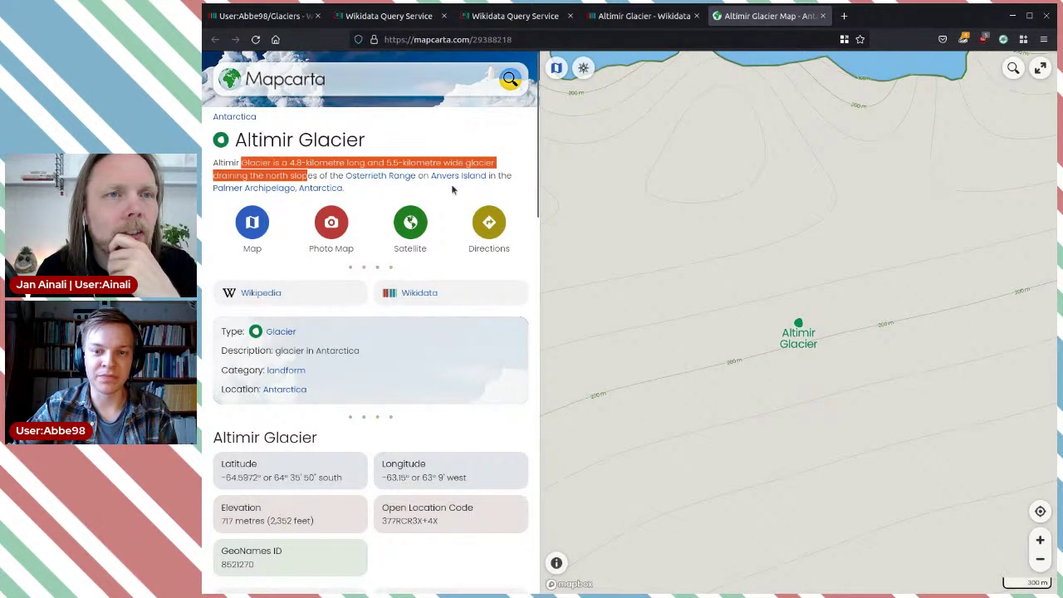
pyautogui.scroll(-3, 387, 252)
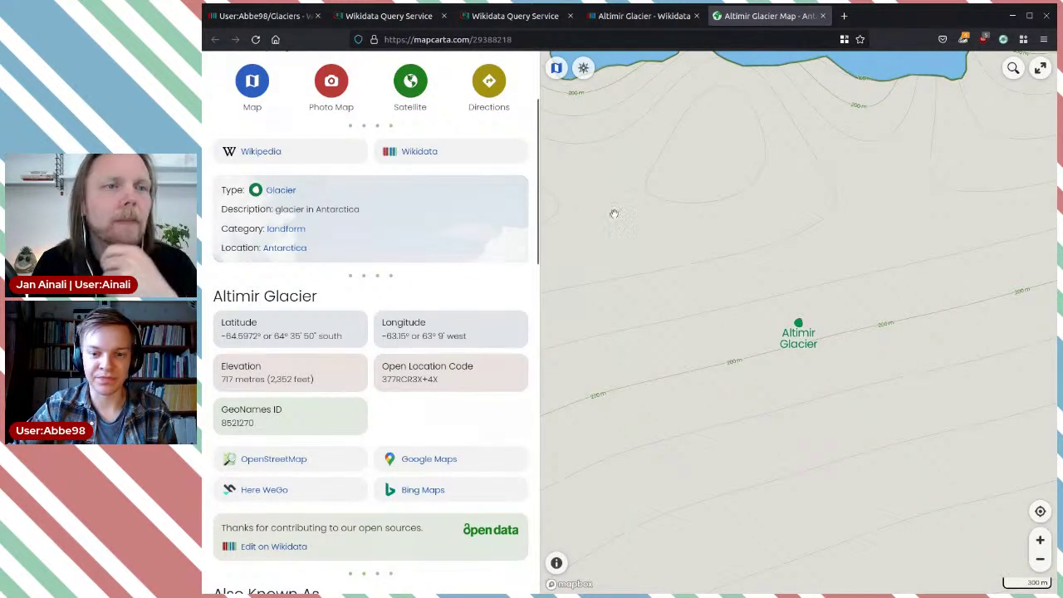
# Return to the Altimir Glacier item and set up moving its height claim to another property of the same entity.
pyautogui.click(644, 15)
pyautogui.scroll(3, 676, 406)
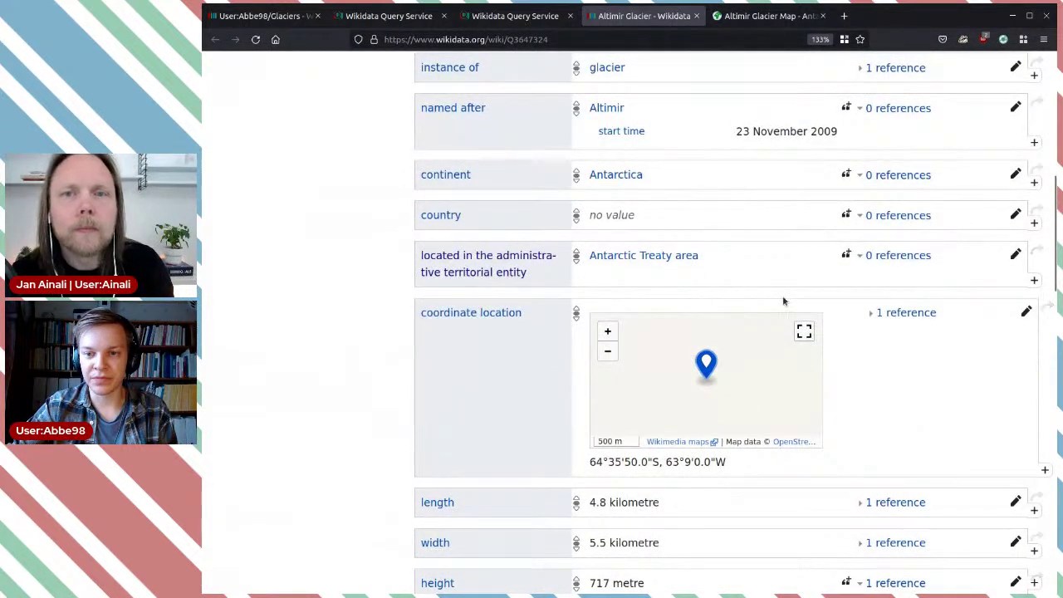
pyautogui.scroll(3, 783, 297)
pyautogui.scroll(-5, 797, 353)
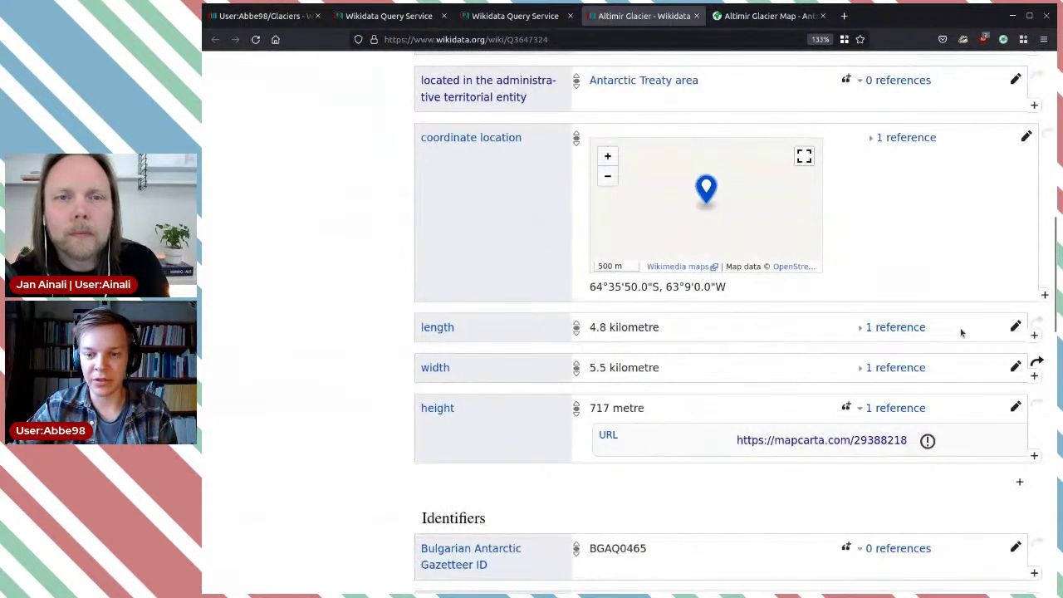
pyautogui.click(1015, 408)
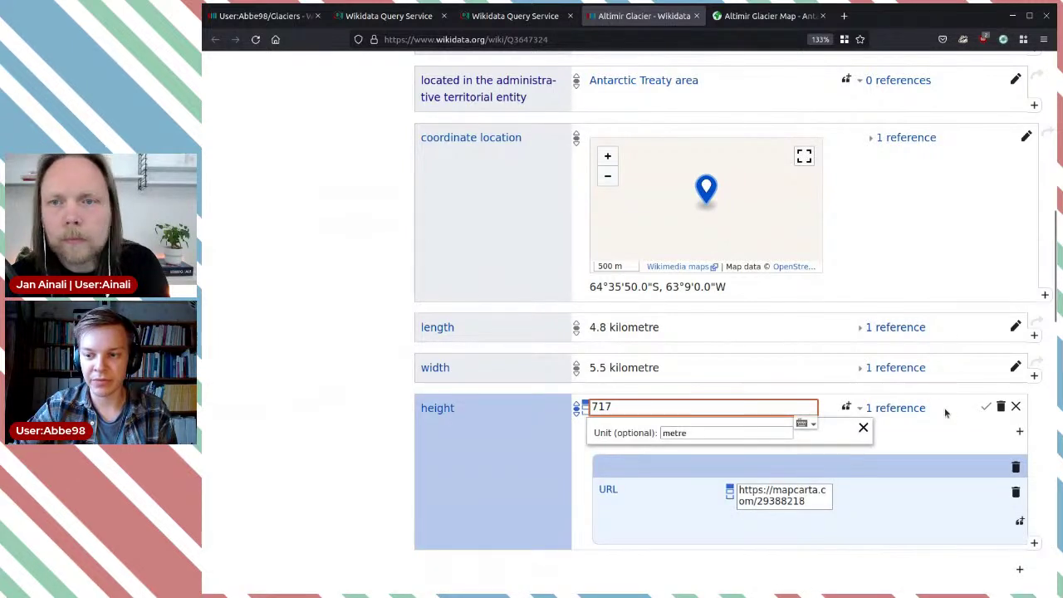
pyautogui.click(1015, 406)
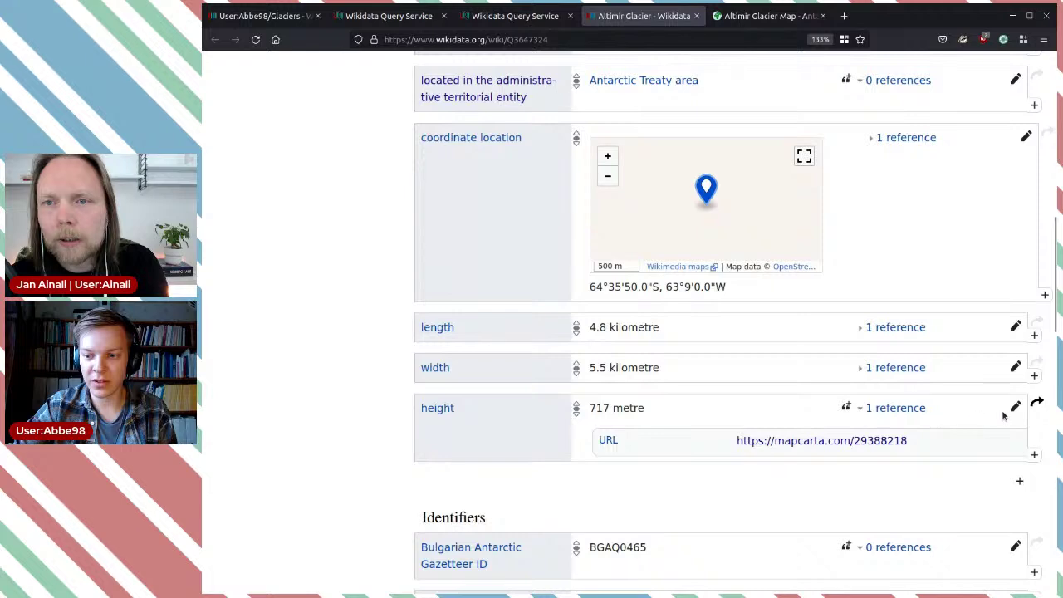
pyautogui.click(1037, 403)
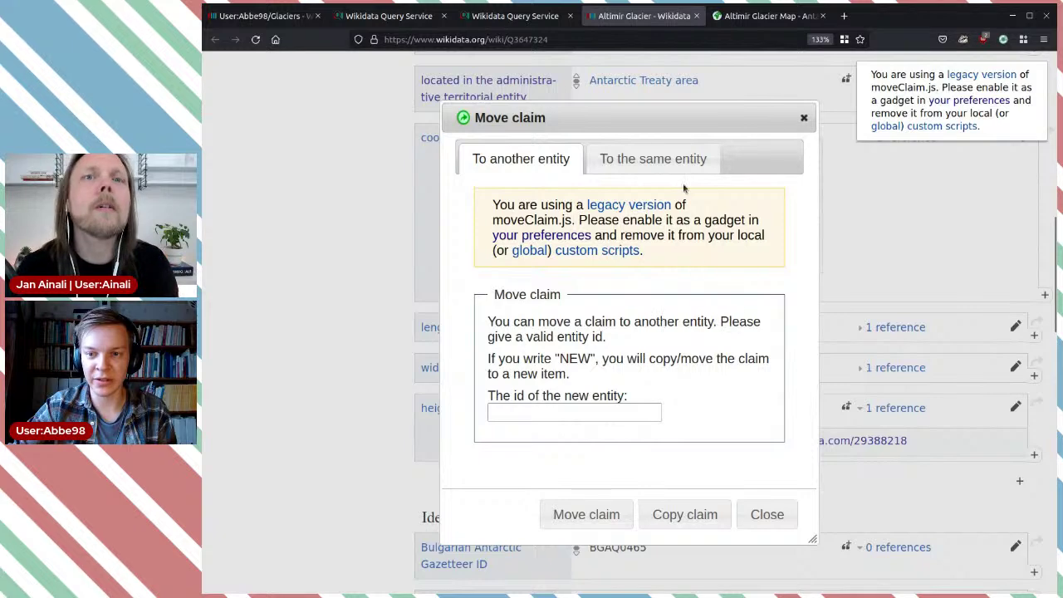
pyautogui.click(655, 169)
pyautogui.click(570, 415)
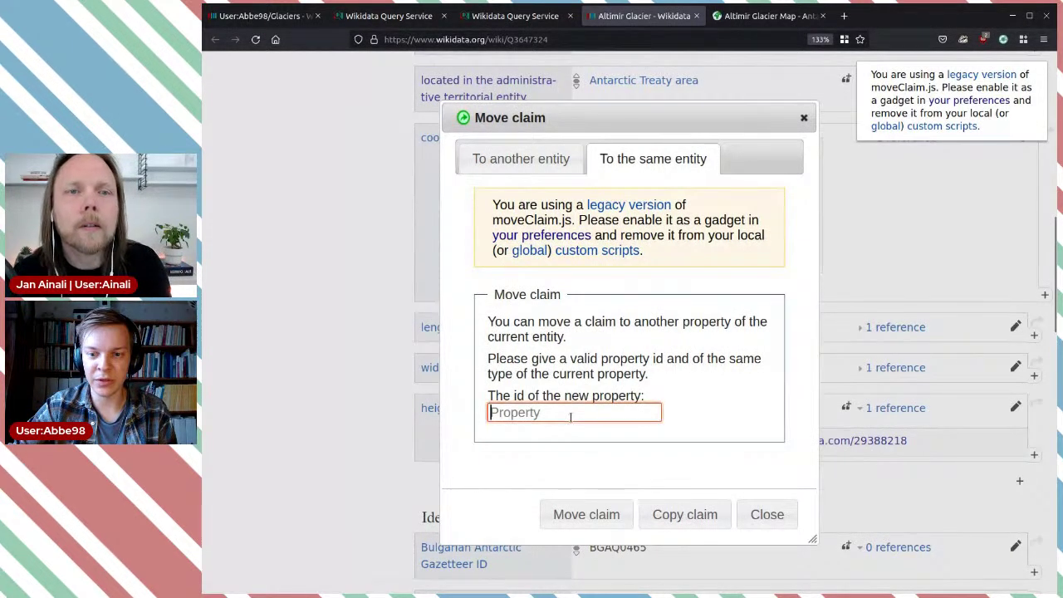
# Look up the elevation above sea level property in the Wikidata Query Service height query and copy its ID, P2044.
pyautogui.click(521, 18)
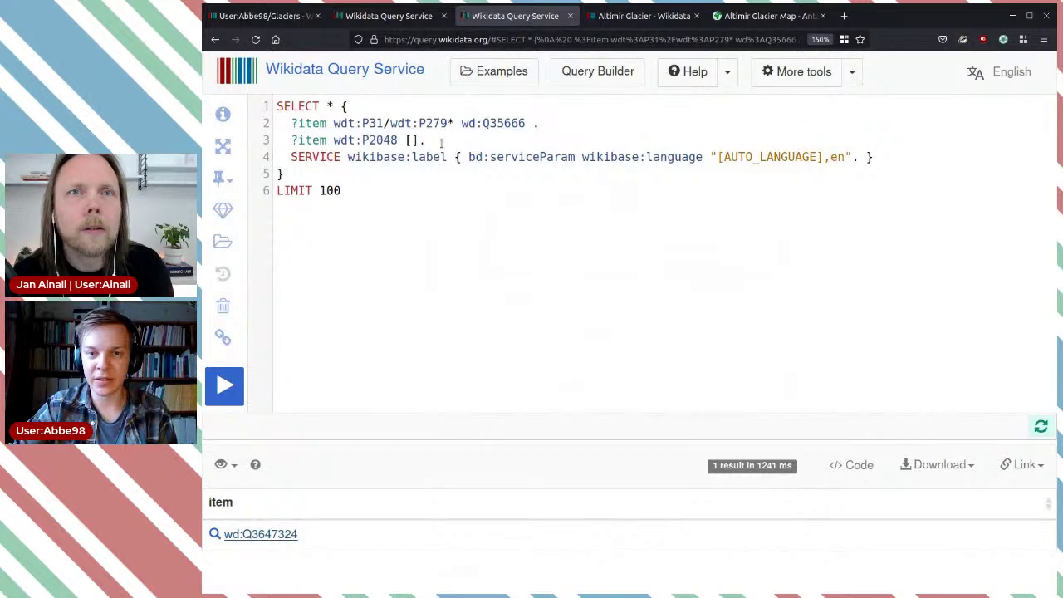
pyautogui.moveTo(441, 143); pyautogui.dragTo(362, 141)
pyautogui.press('BackSpace')
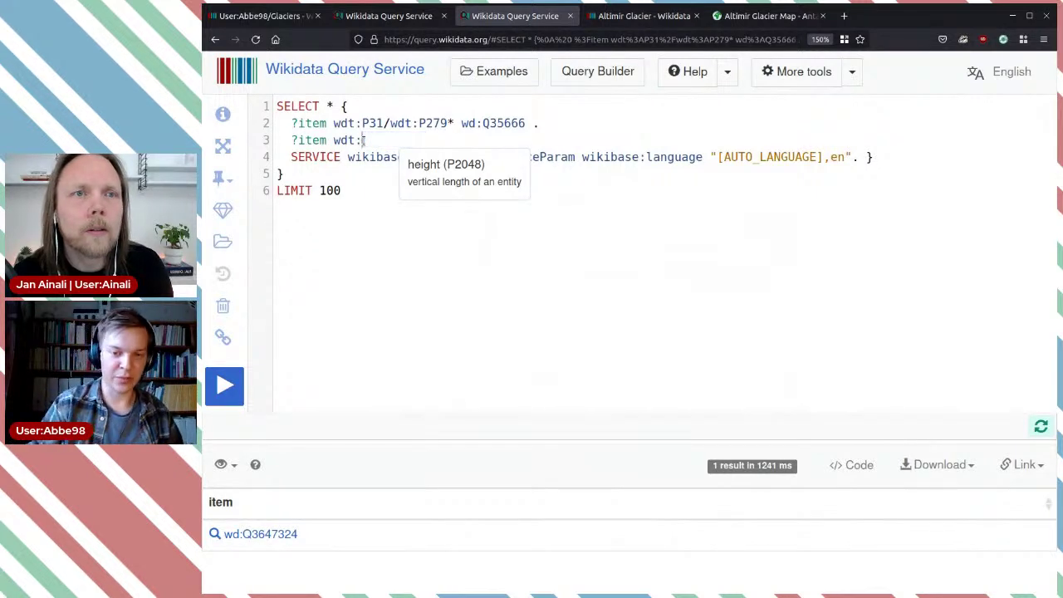
pyautogui.hotkey('ctrl', 'space')
pyautogui.write('heig')
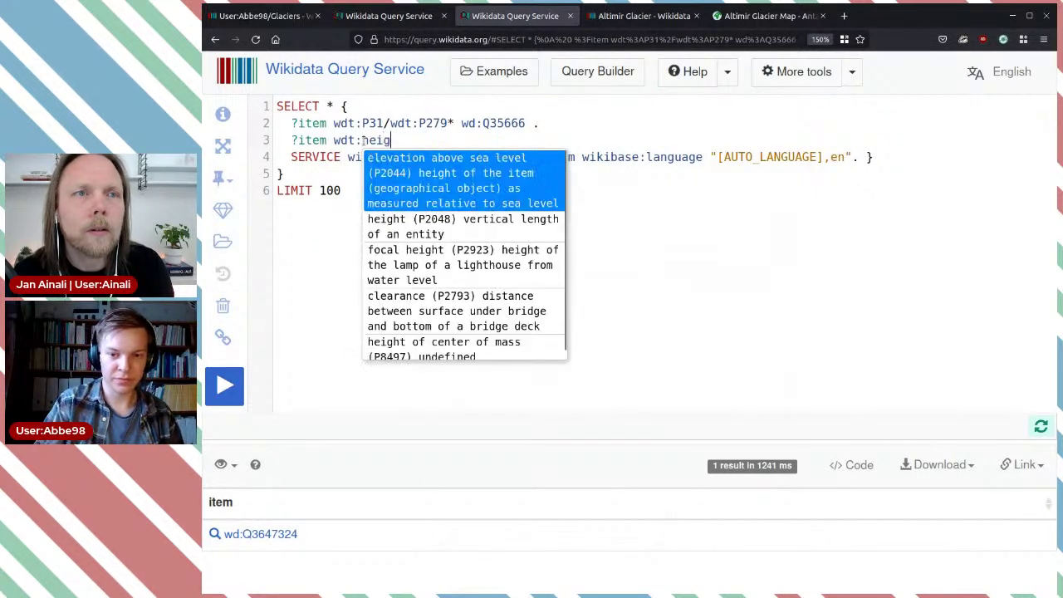
pyautogui.write('h')
pyautogui.click(449, 184)
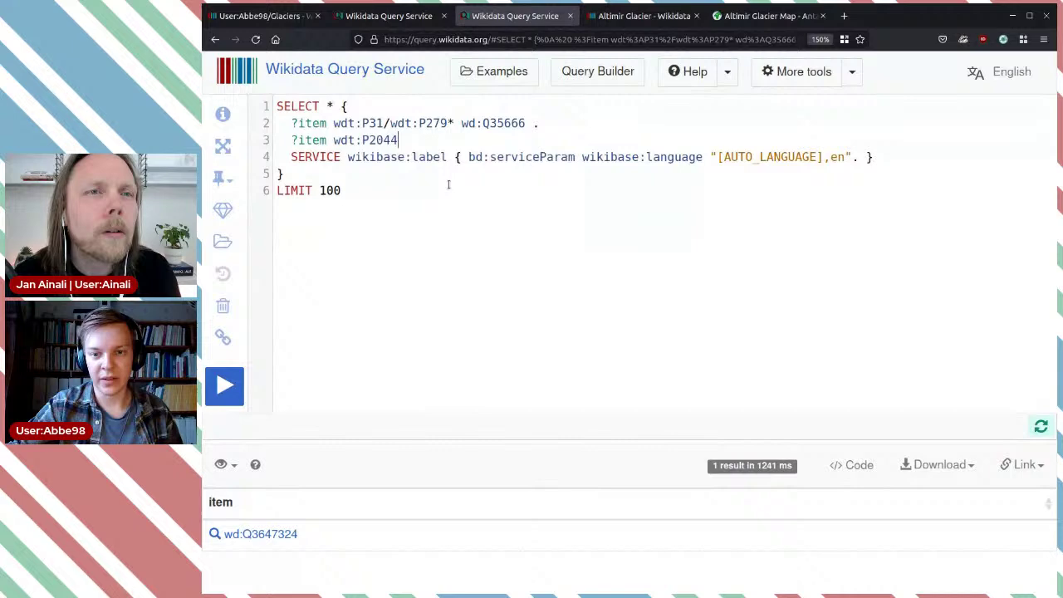
pyautogui.doubleClick(378, 140)
pyautogui.hotkey('ctrl', 'c')
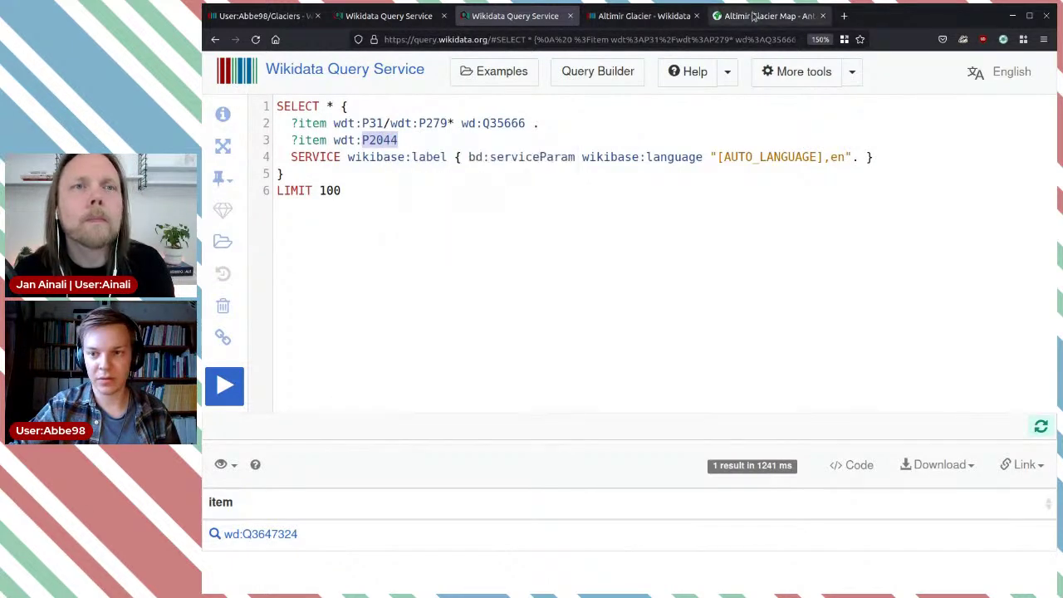
# Move Altimir Glacier's height claim to property P2044 within the same item and reload the item page.
pyautogui.click(752, 17)
pyautogui.click(643, 16)
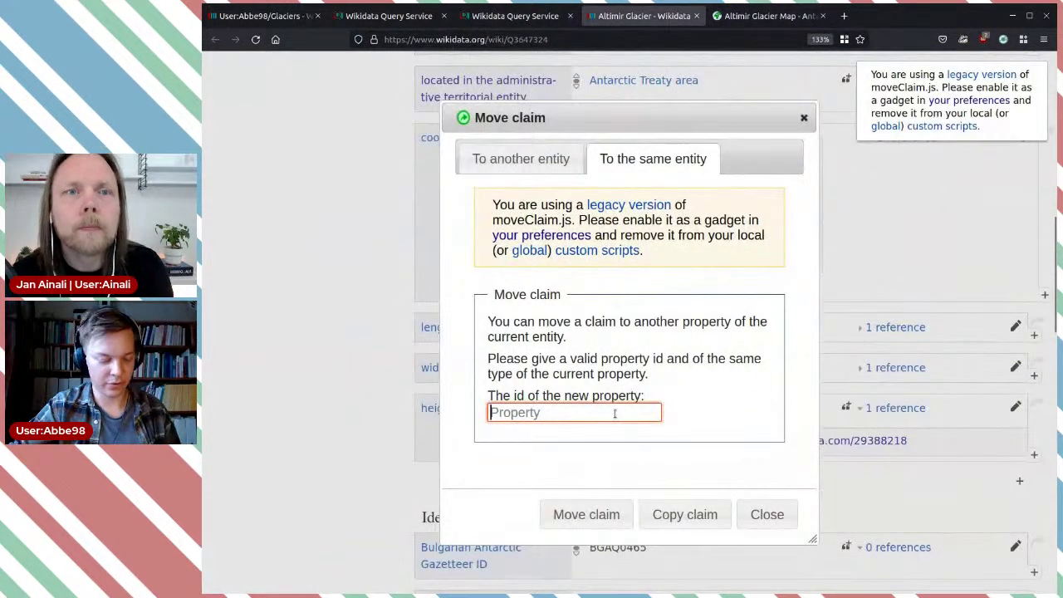
pyautogui.hotkey('ctrl', 'v')
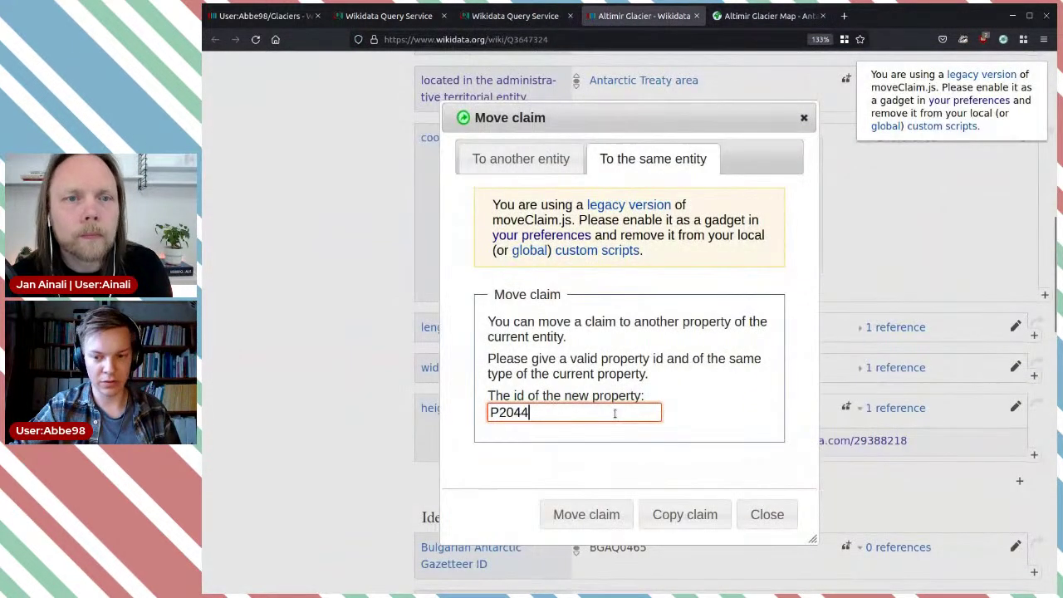
pyautogui.click(598, 517)
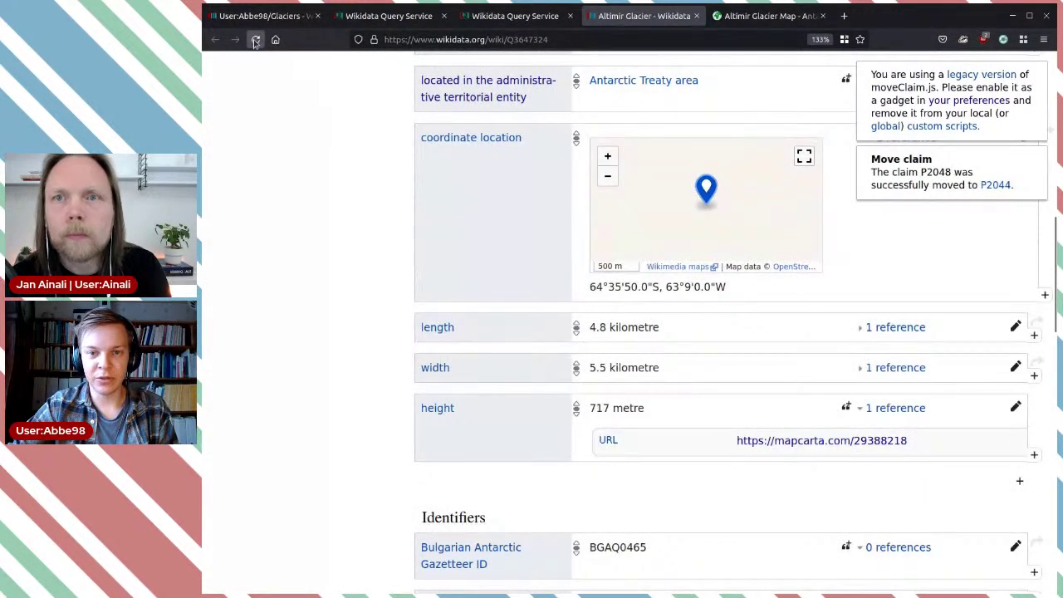
pyautogui.click(256, 41)
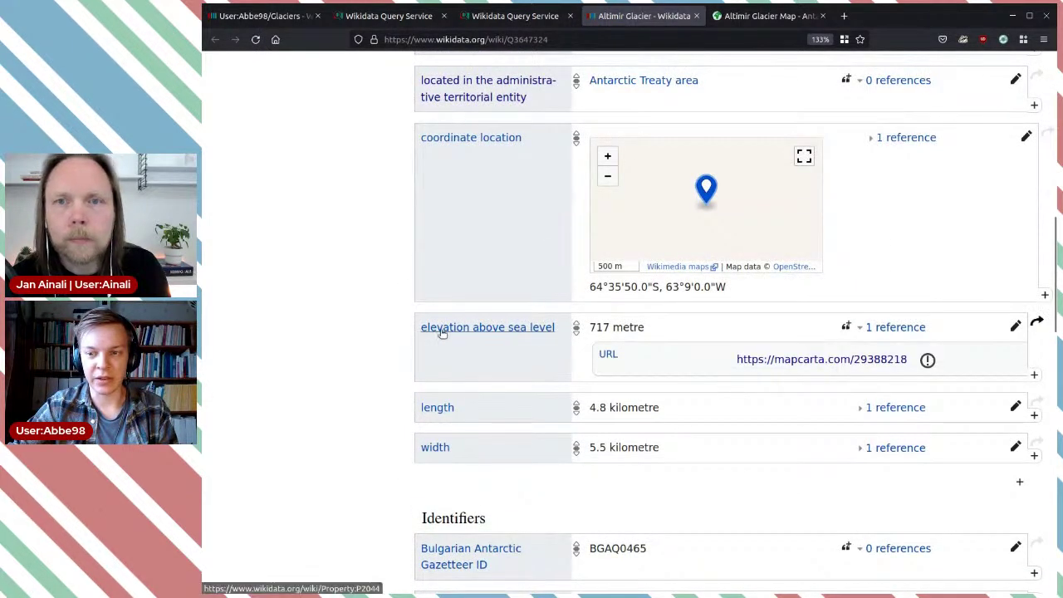
# Examine the potential issue flagged on the URL reference of the elevation above sea level statement.
pyautogui.click(927, 360)
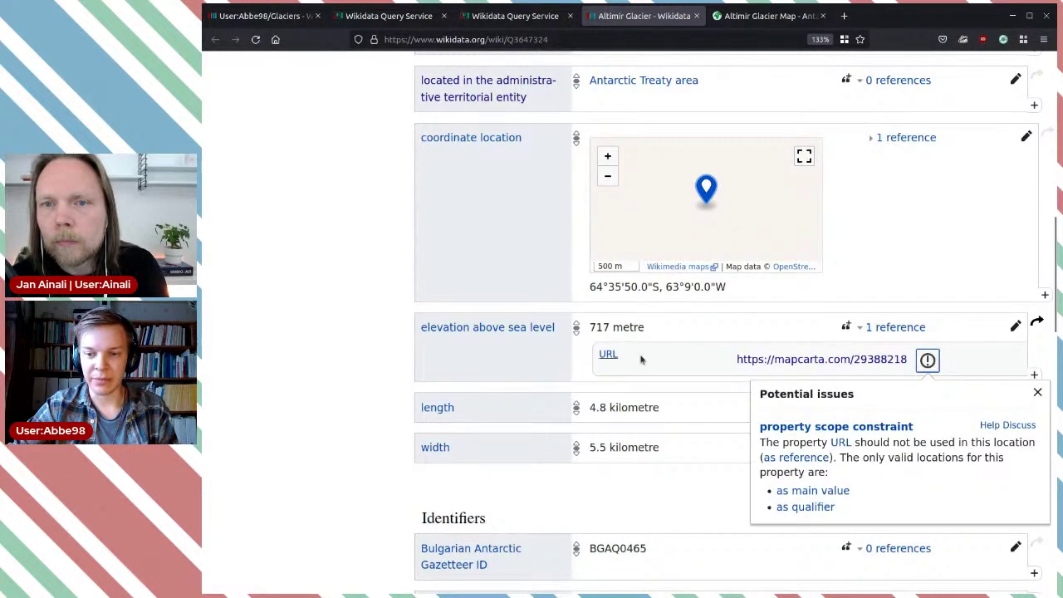
pyautogui.click(669, 360)
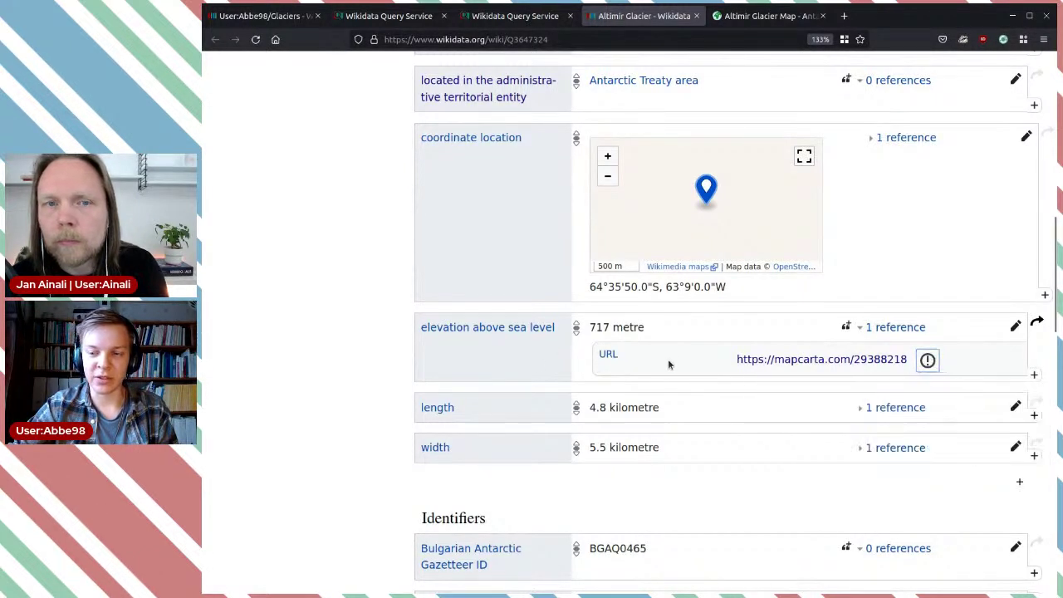
pyautogui.click(891, 329)
pyautogui.click(890, 329)
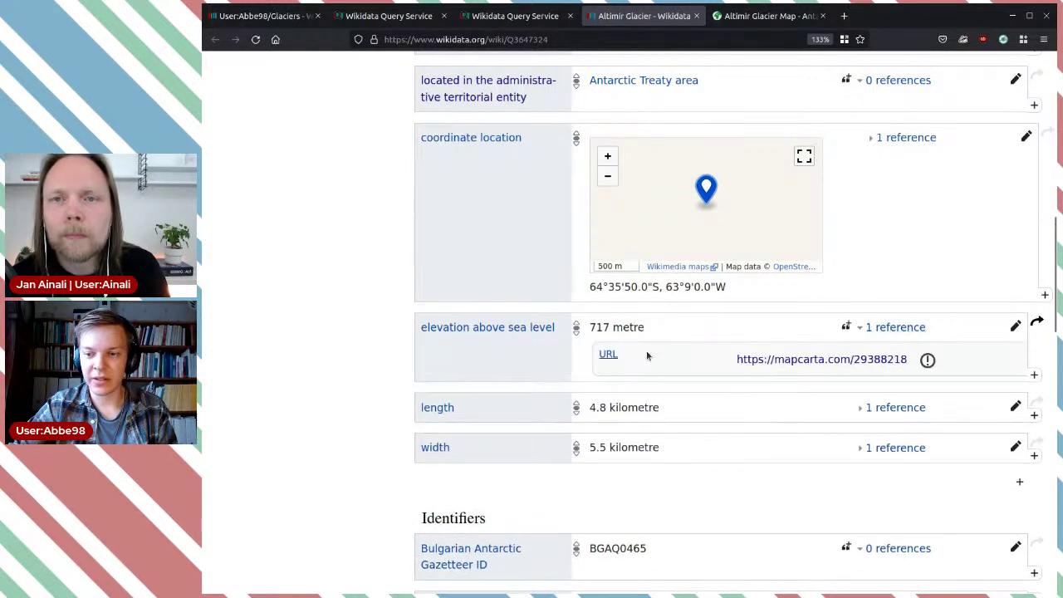
# Edit the elevation above sea level statement, copy the mapcarta.com address from its reference, and remove the URL reference.
pyautogui.click(1014, 326)
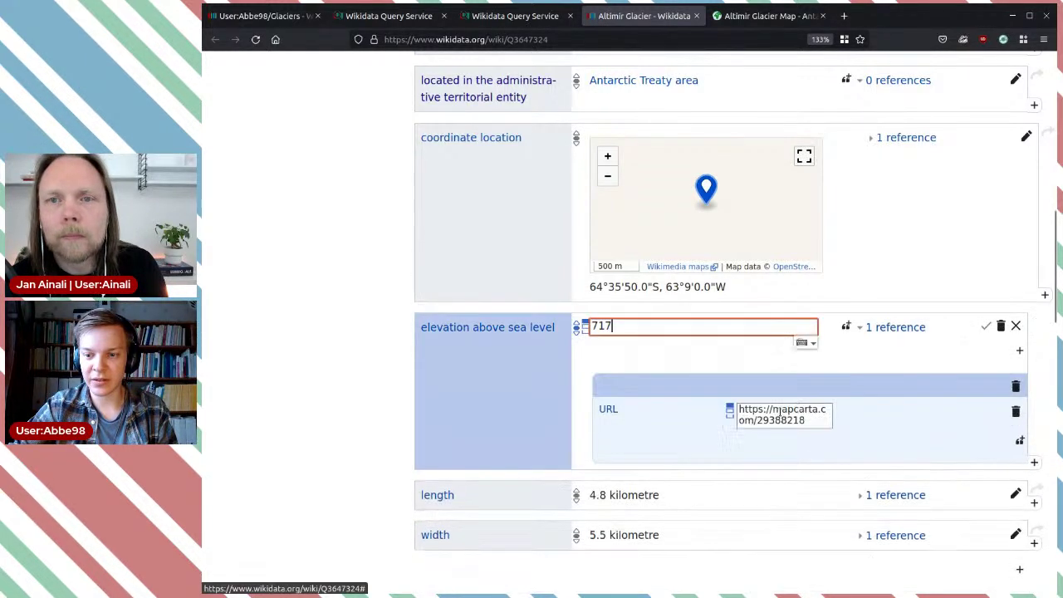
pyautogui.tripleClick(789, 408)
pyautogui.hotkey('ctrl', 'c')
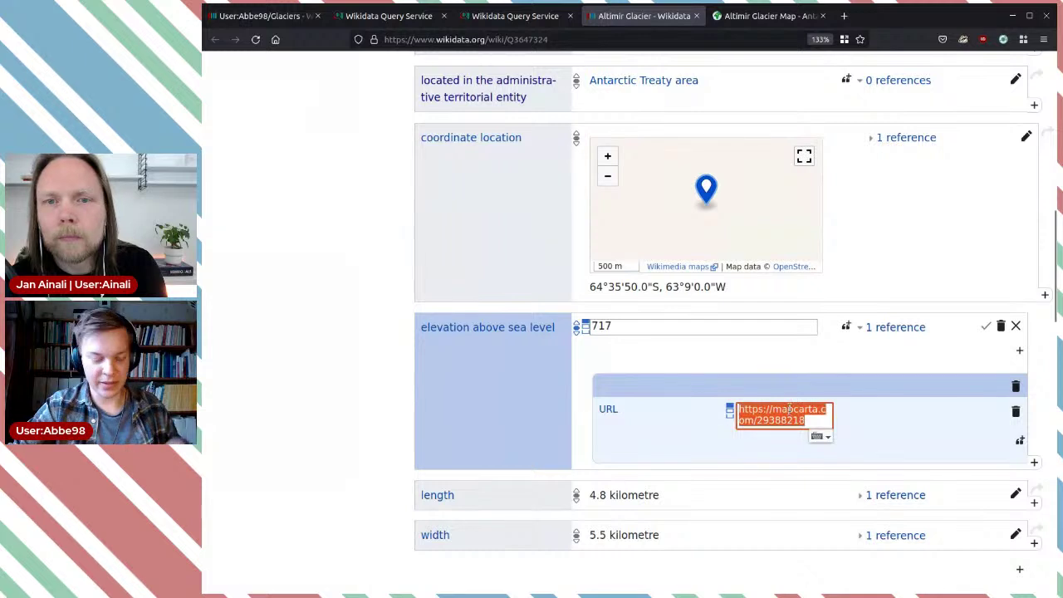
pyautogui.press('BackSpace')
pyautogui.click(1015, 411)
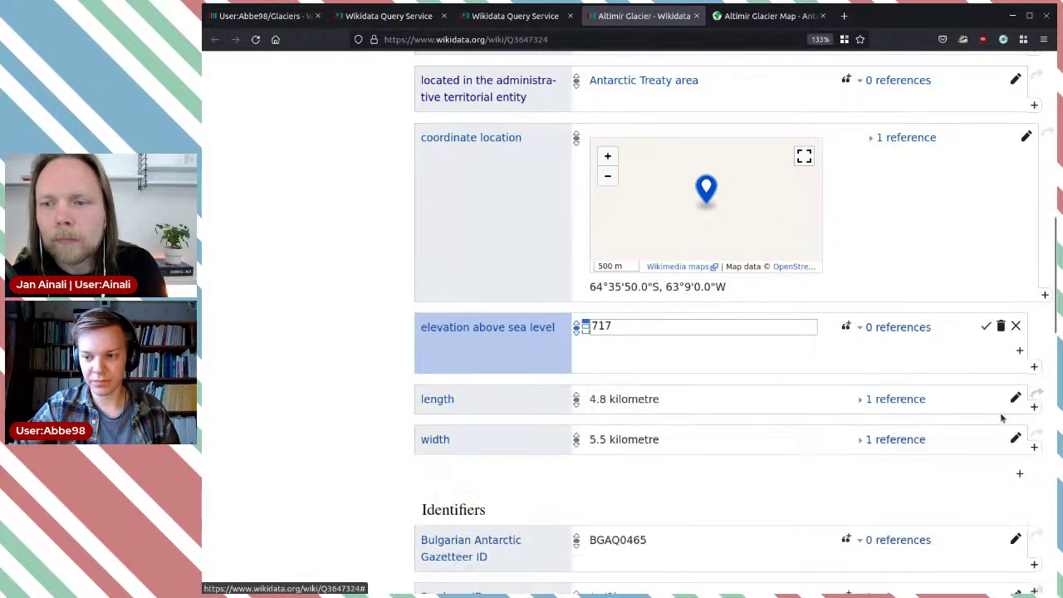
pyautogui.click(845, 327)
pyautogui.write('re')
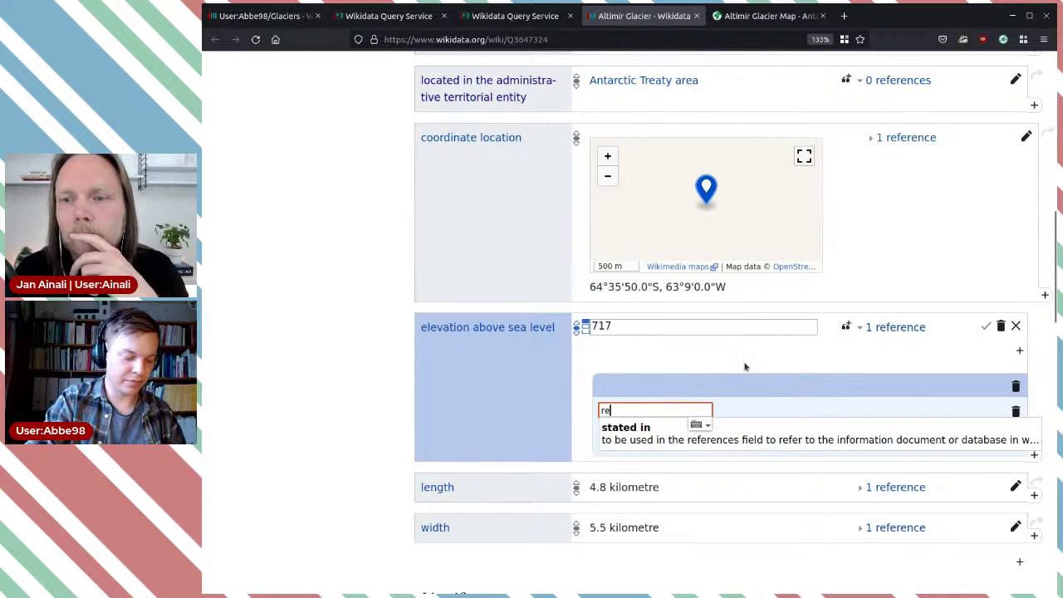
pyautogui.write('ference')
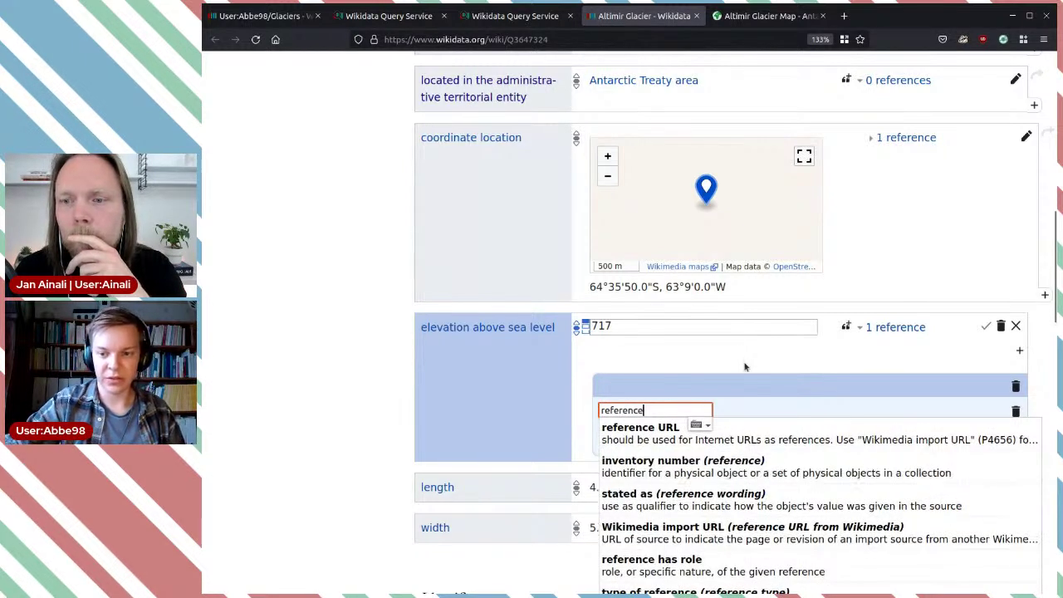
pyautogui.click(622, 438)
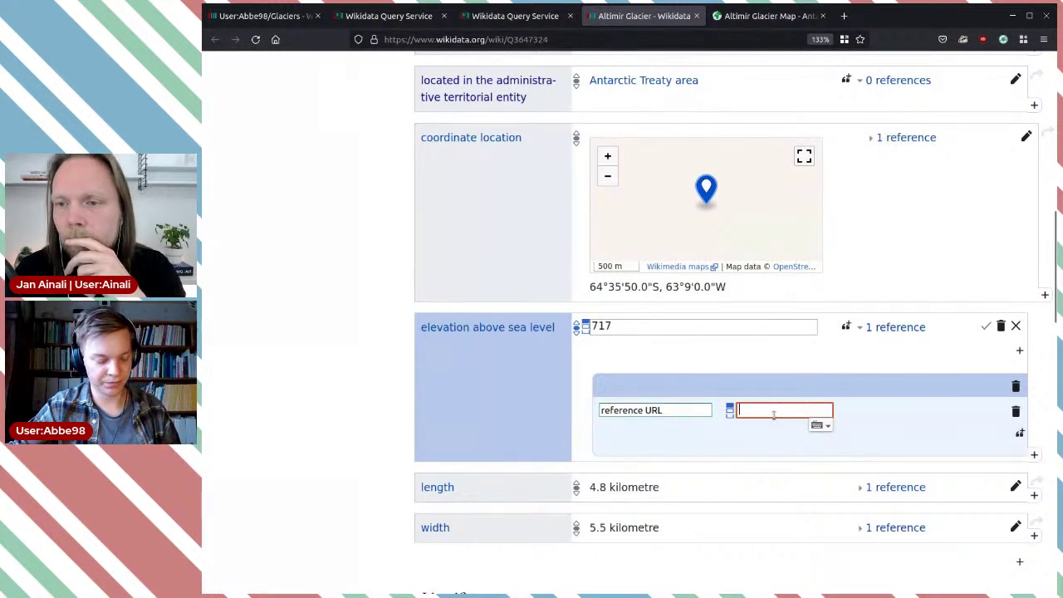
pyautogui.hotkey('ctrl', 'v')
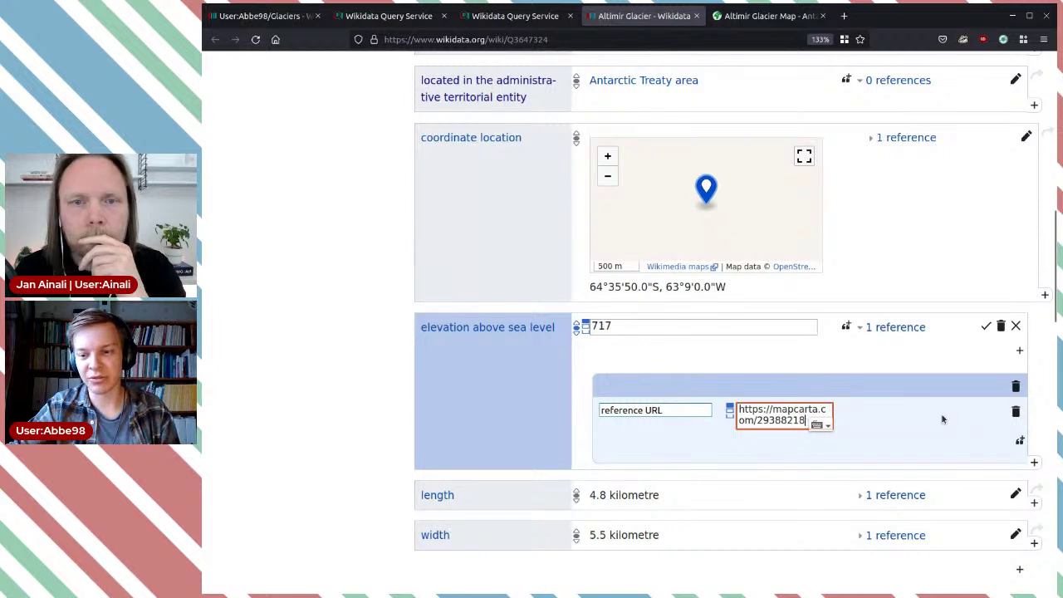
pyautogui.click(985, 328)
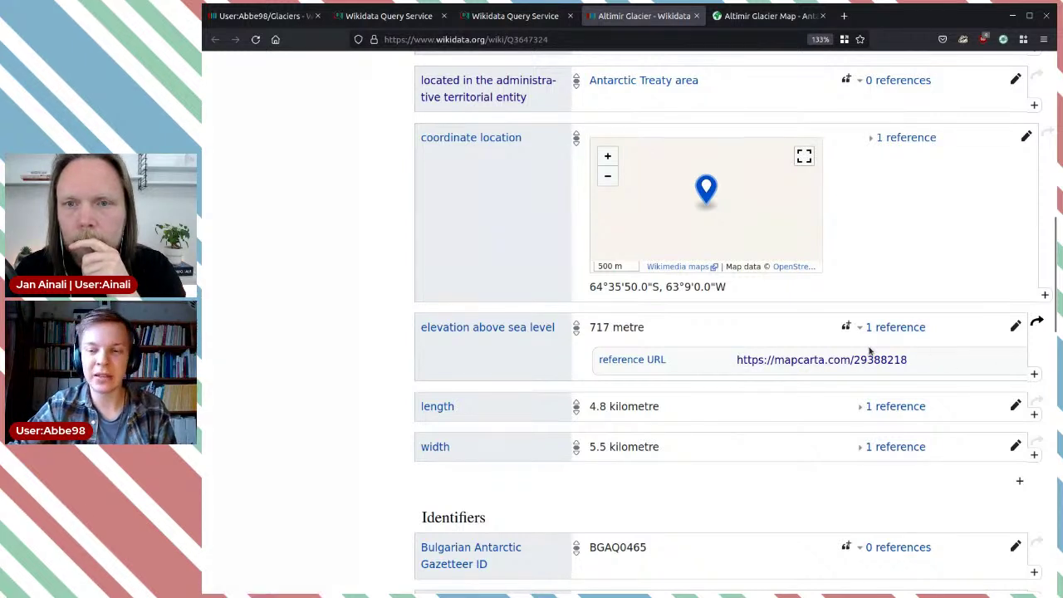
# Close the Altimir Glacier item and return to the Wikidata Query Service glacier height query.
pyautogui.click(697, 17)
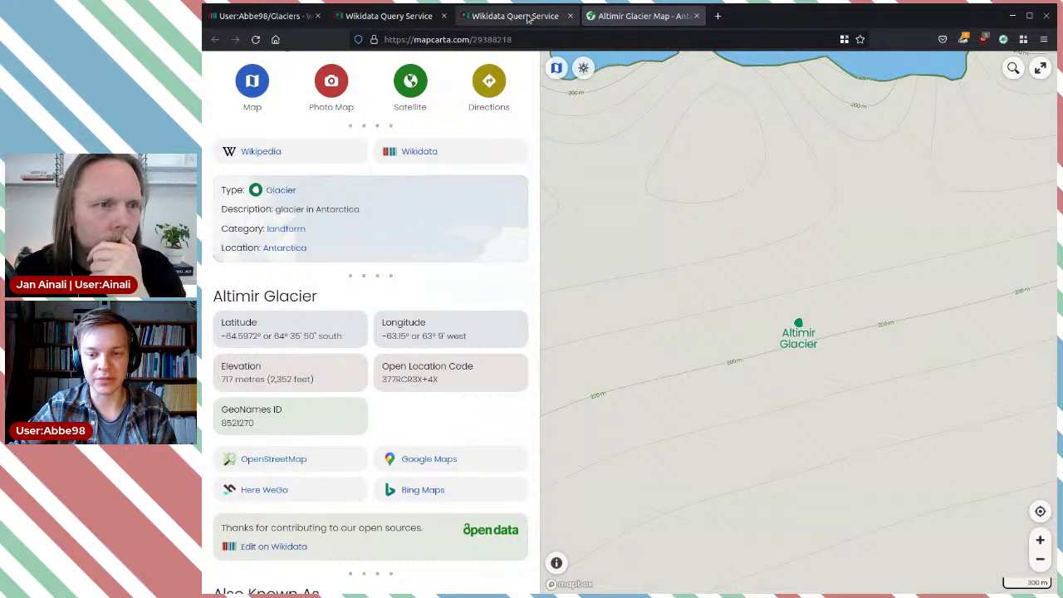
pyautogui.click(528, 18)
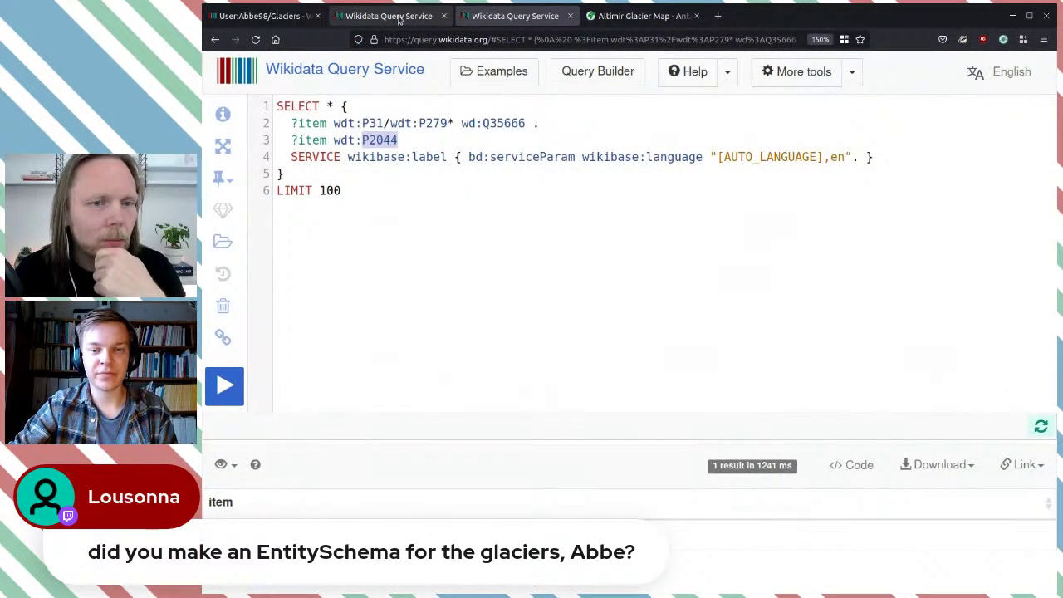
# Review the maintenance queries, tools and visualizations listed on the glaciers user page.
pyautogui.click(402, 16)
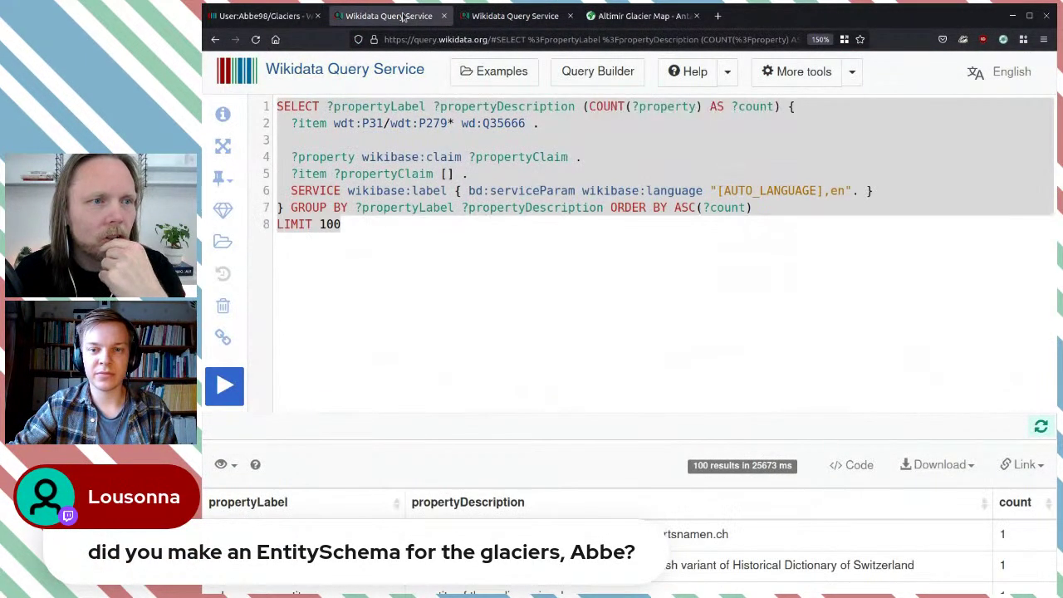
pyautogui.click(261, 15)
pyautogui.scroll(-4, 858, 289)
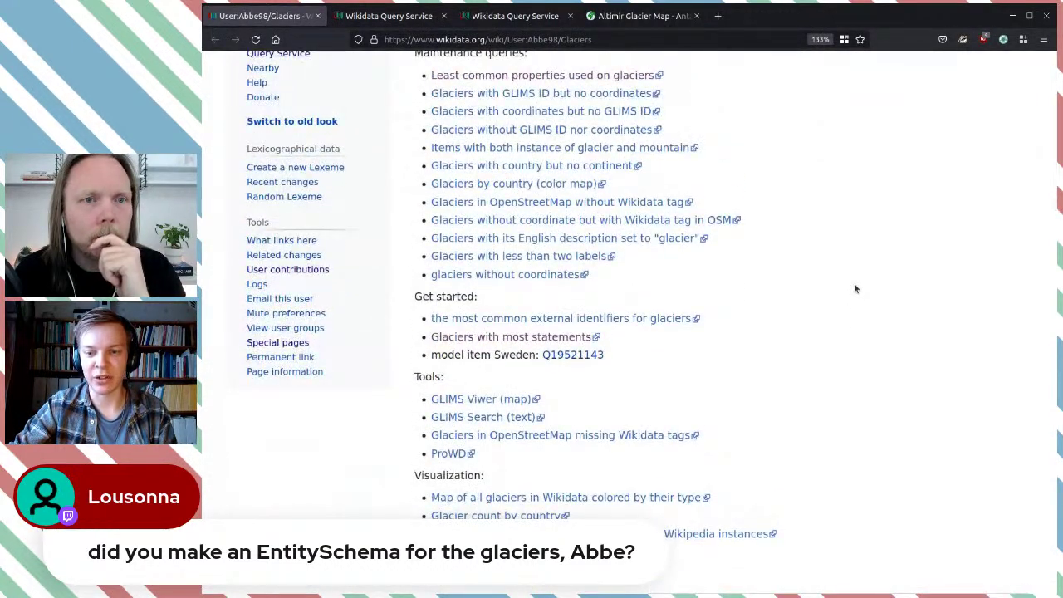
pyautogui.scroll(2, 798, 283)
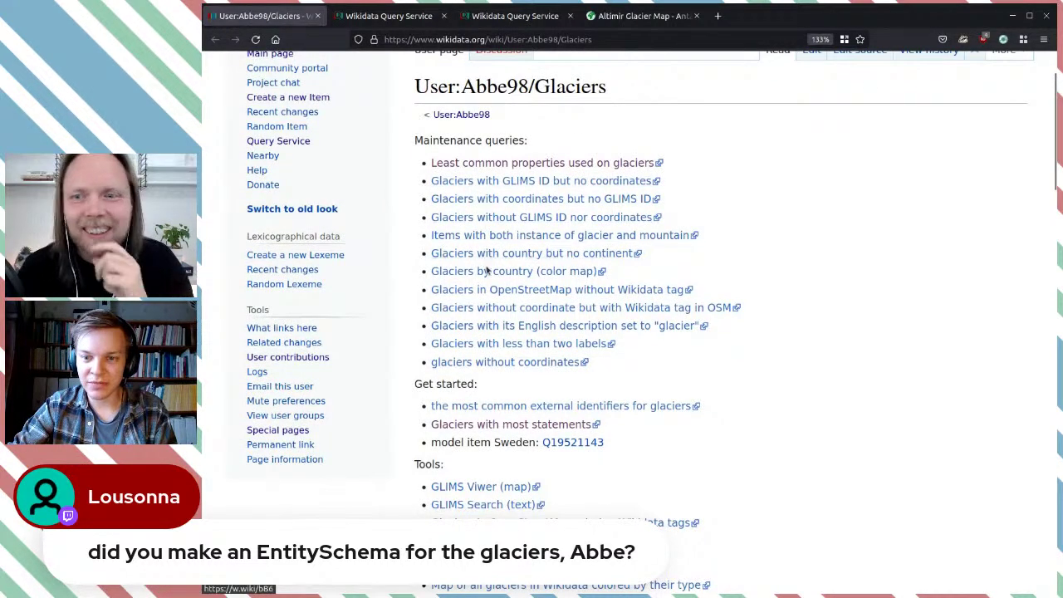
pyautogui.scroll(-3, 720, 344)
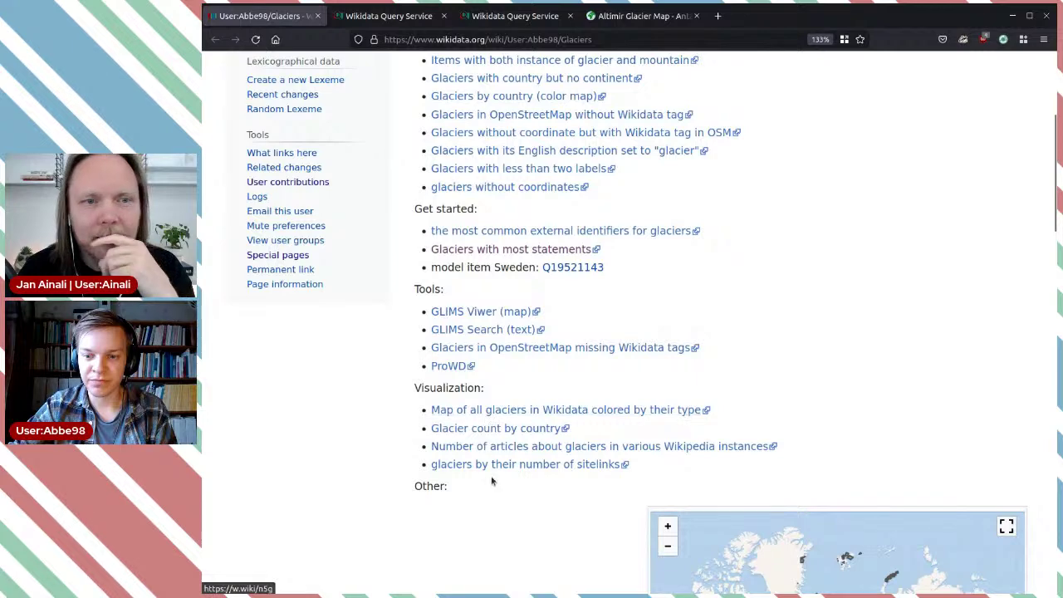
pyautogui.scroll(-5, 860, 347)
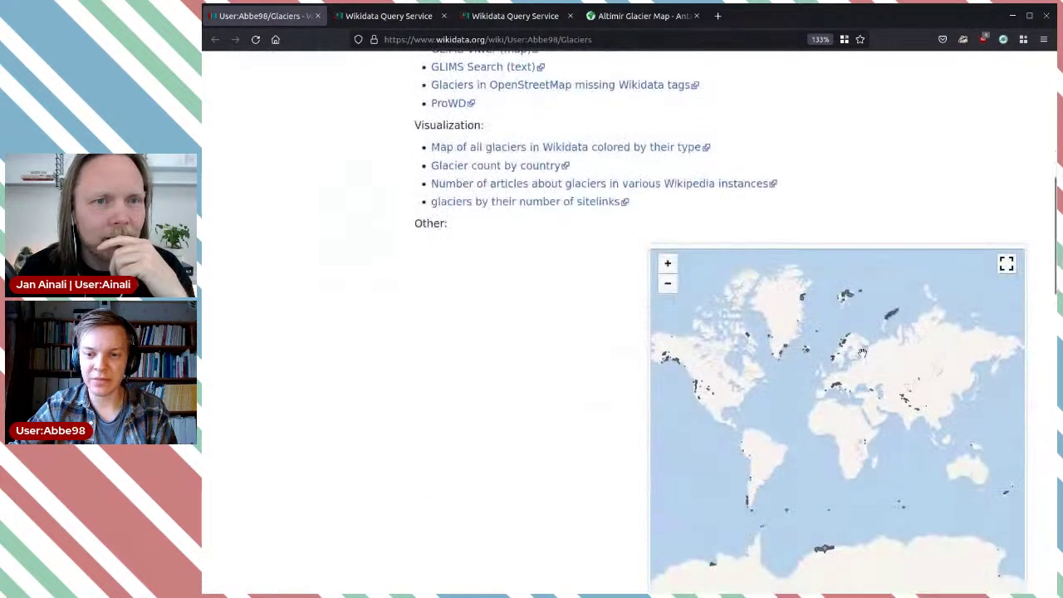
pyautogui.scroll(10, 860, 351)
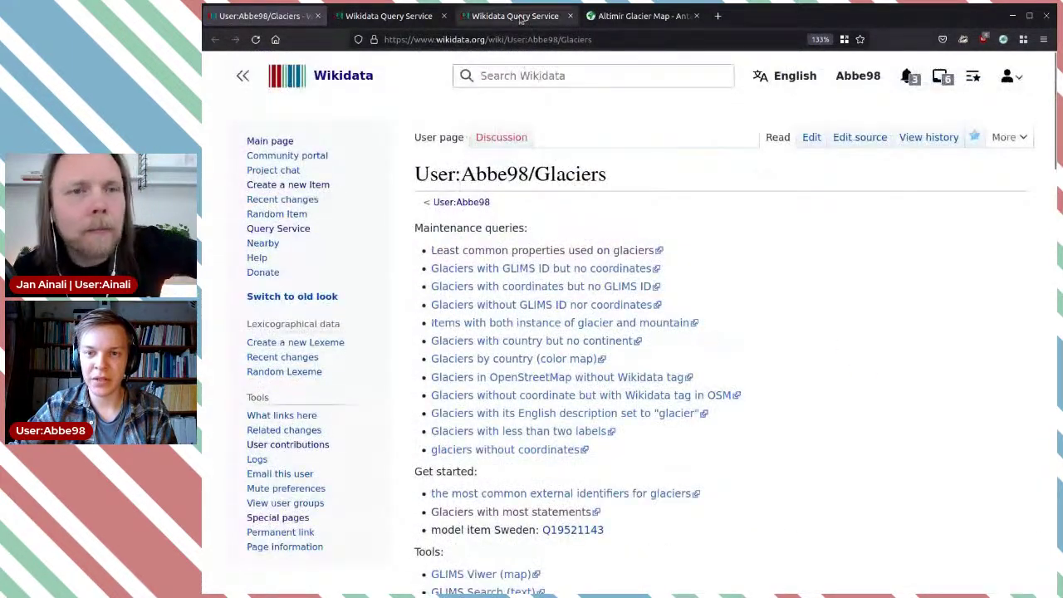
# Examine the least common glacier properties in the property count query results, focusing on the height and speed rows and their descriptions.
pyautogui.click(415, 17)
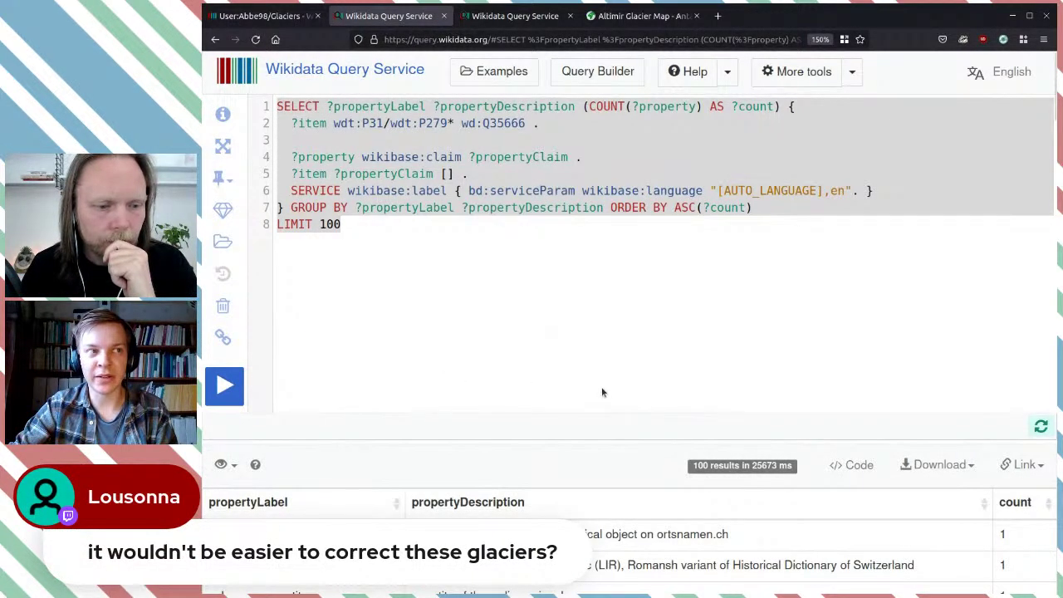
pyautogui.click(438, 256)
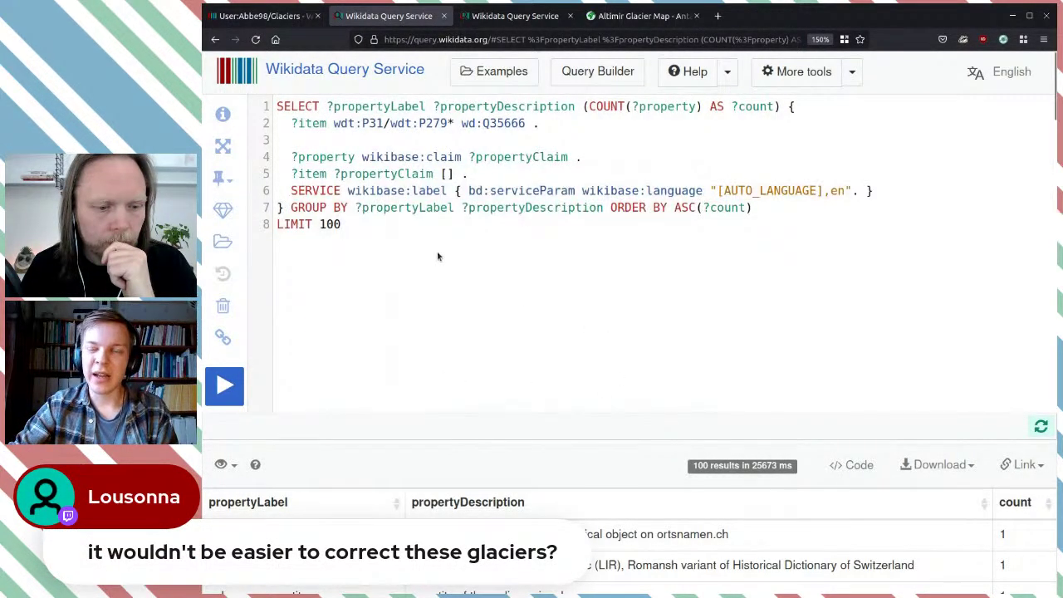
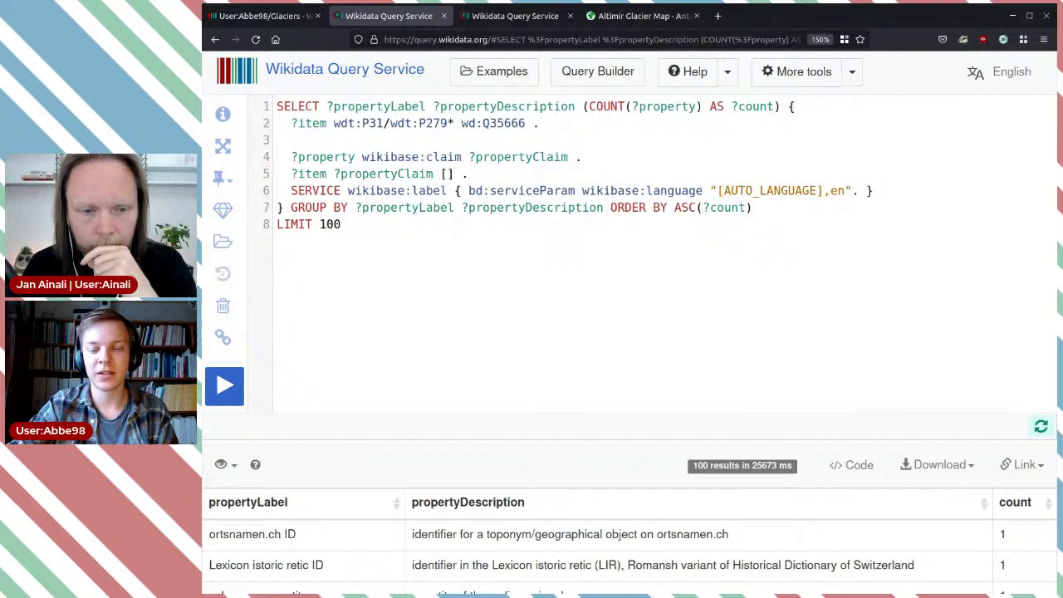
pyautogui.scroll(-5, 511, 336)
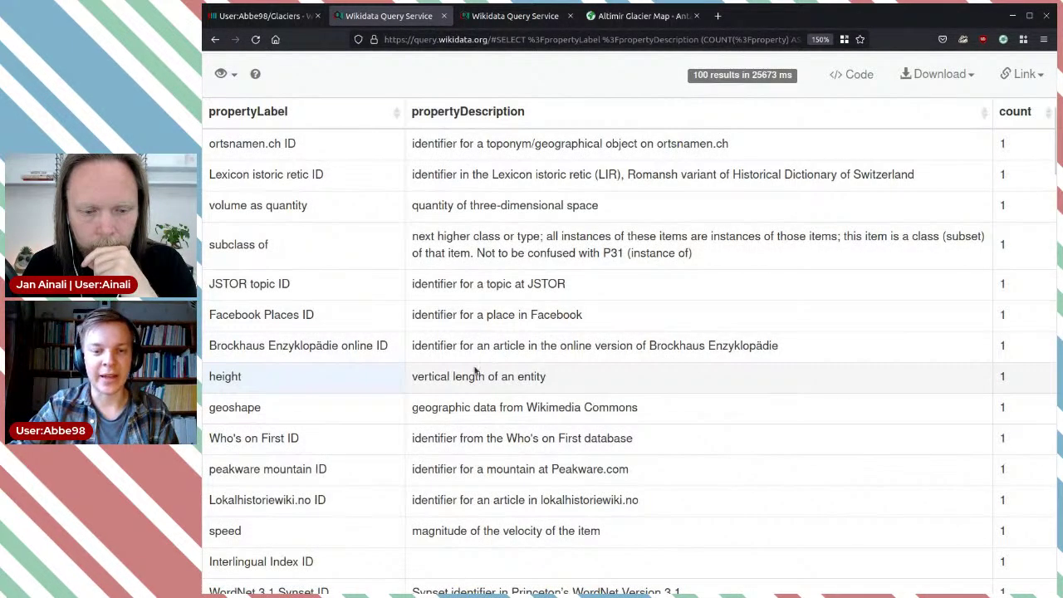
pyautogui.doubleClick(251, 379)
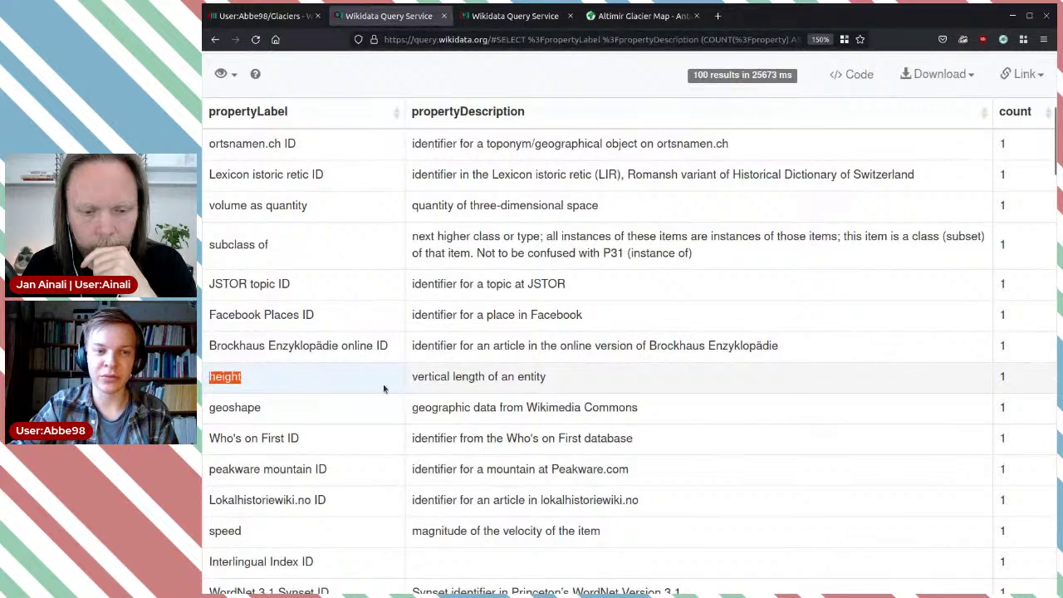
pyautogui.moveTo(559, 381); pyautogui.dragTo(410, 379)
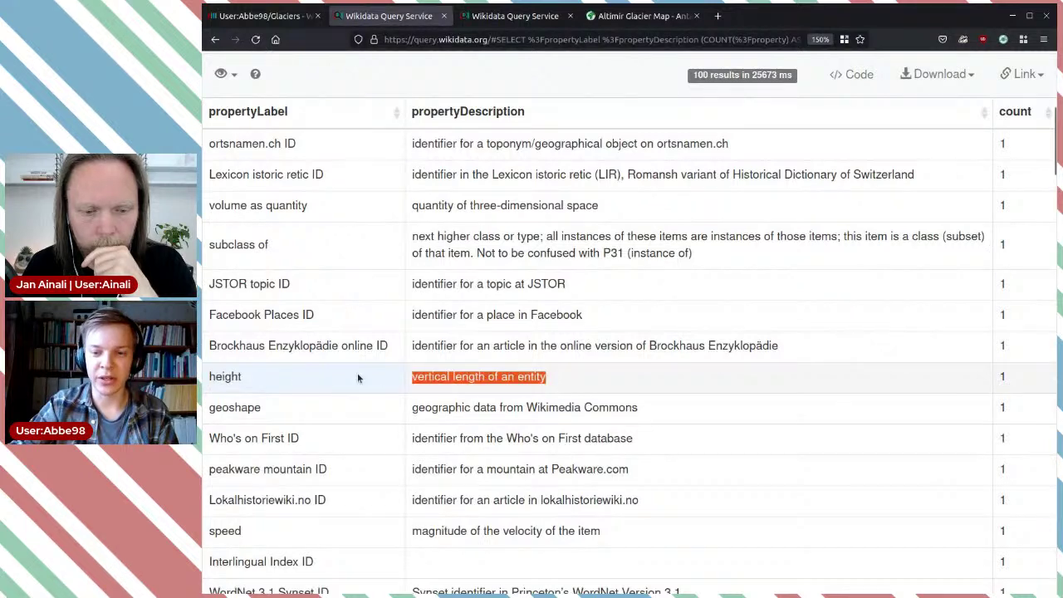
pyautogui.click(601, 379)
pyautogui.scroll(-5, 601, 379)
pyautogui.scroll(2, 553, 355)
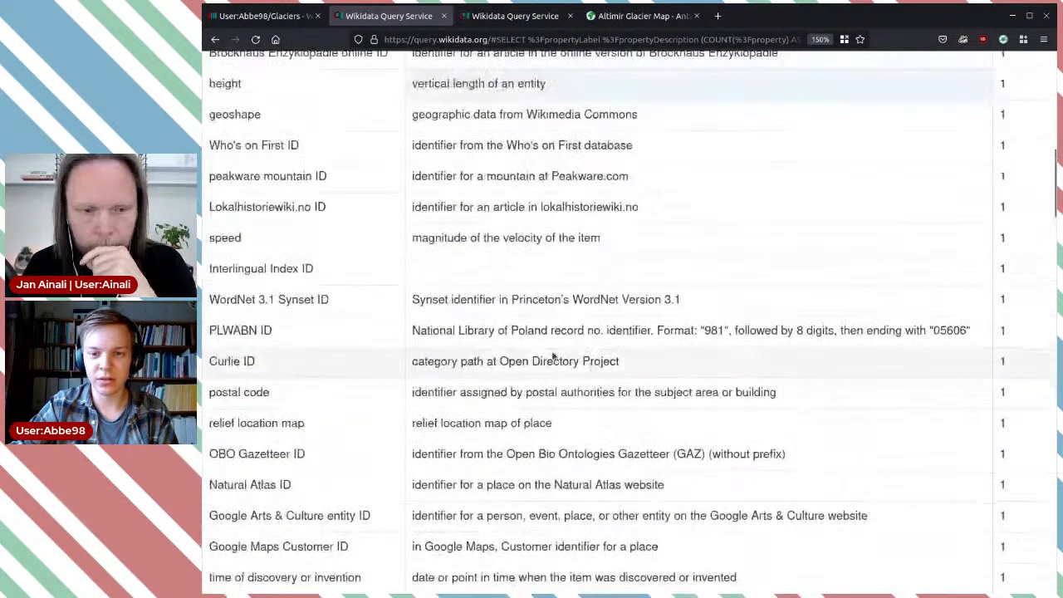
pyautogui.doubleClick(628, 239)
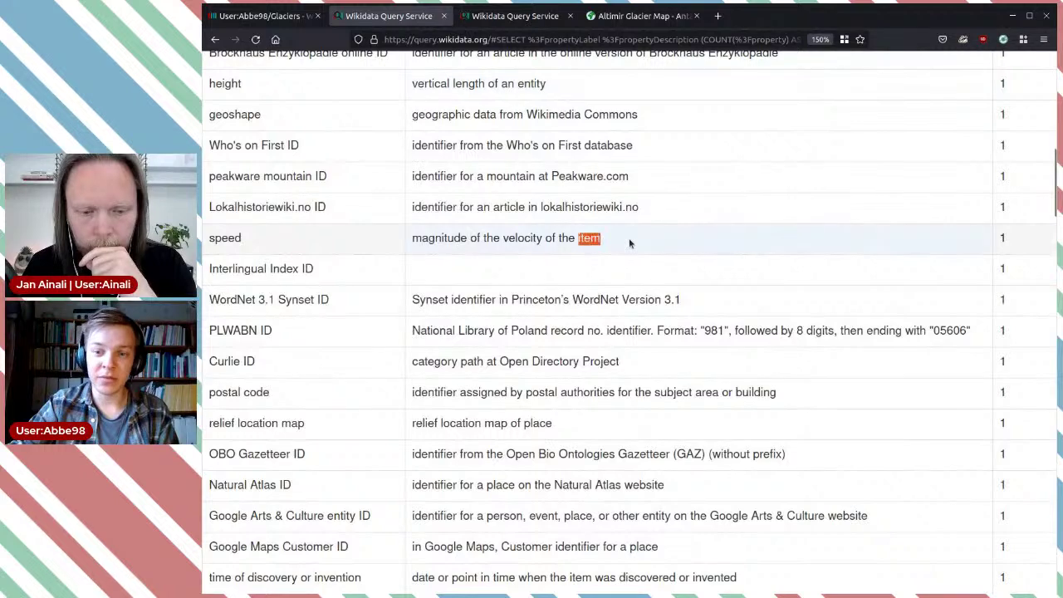
pyautogui.tripleClick(629, 238)
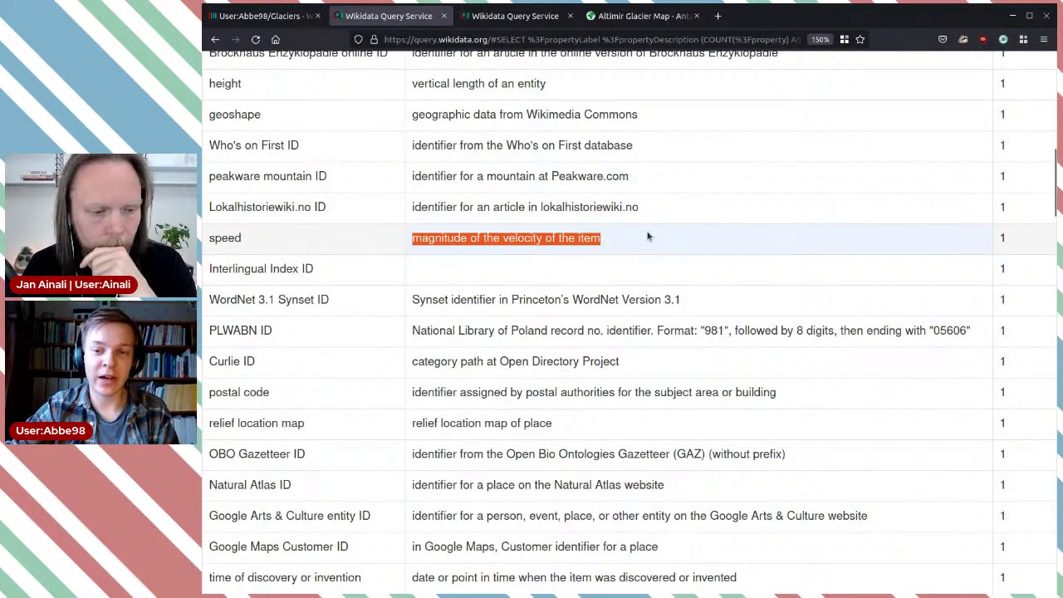
pyautogui.click(640, 240)
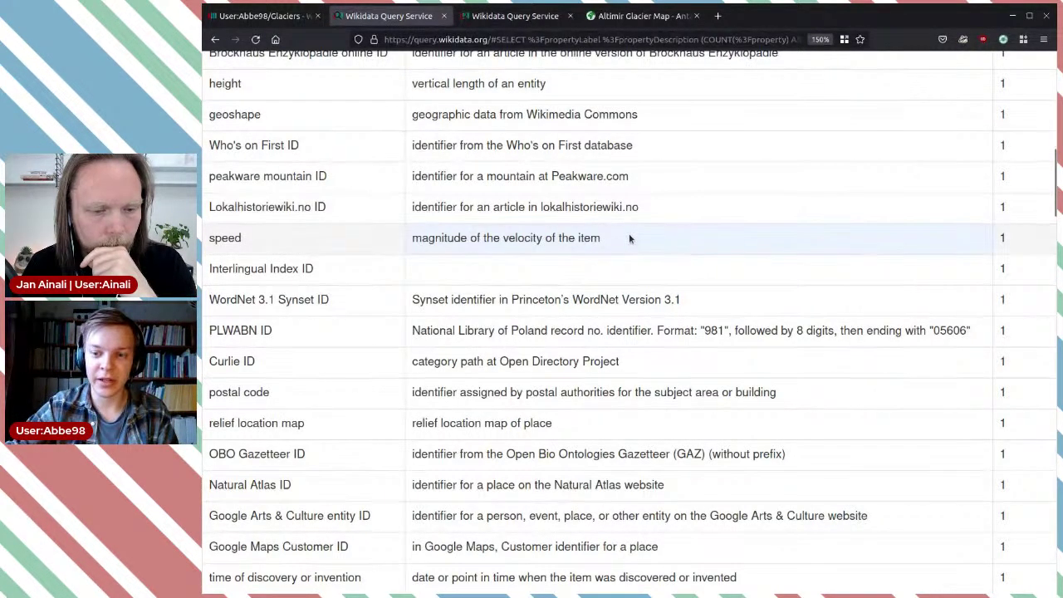
pyautogui.scroll(-2, 628, 237)
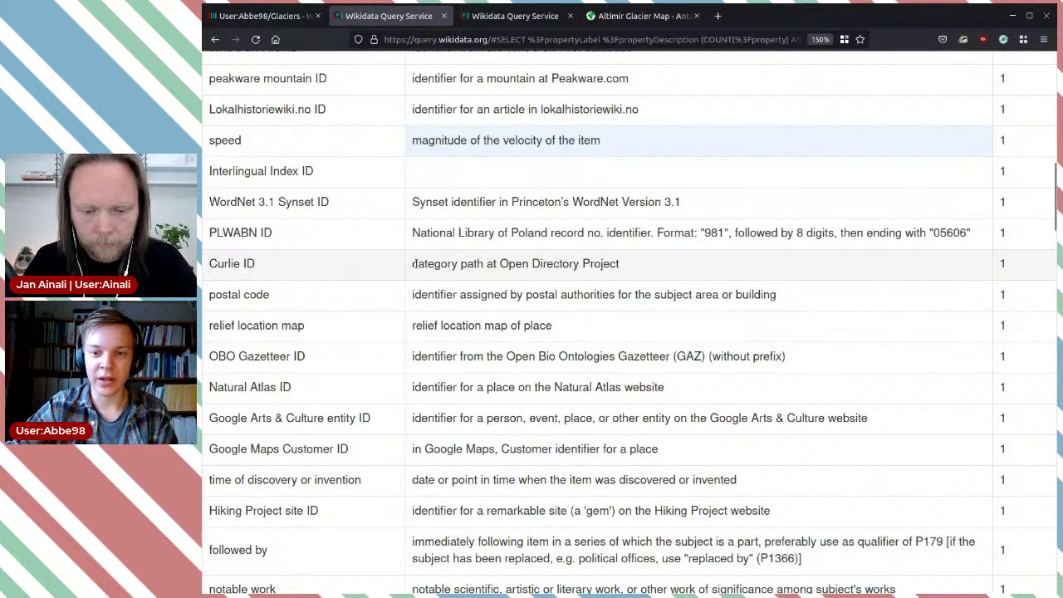
# Inspect further rare glacier properties in the results, including Curlie ID, postal code, time of discovery or invention, and followed by.
pyautogui.moveTo(413, 263); pyautogui.dragTo(684, 264)
pyautogui.click(684, 264)
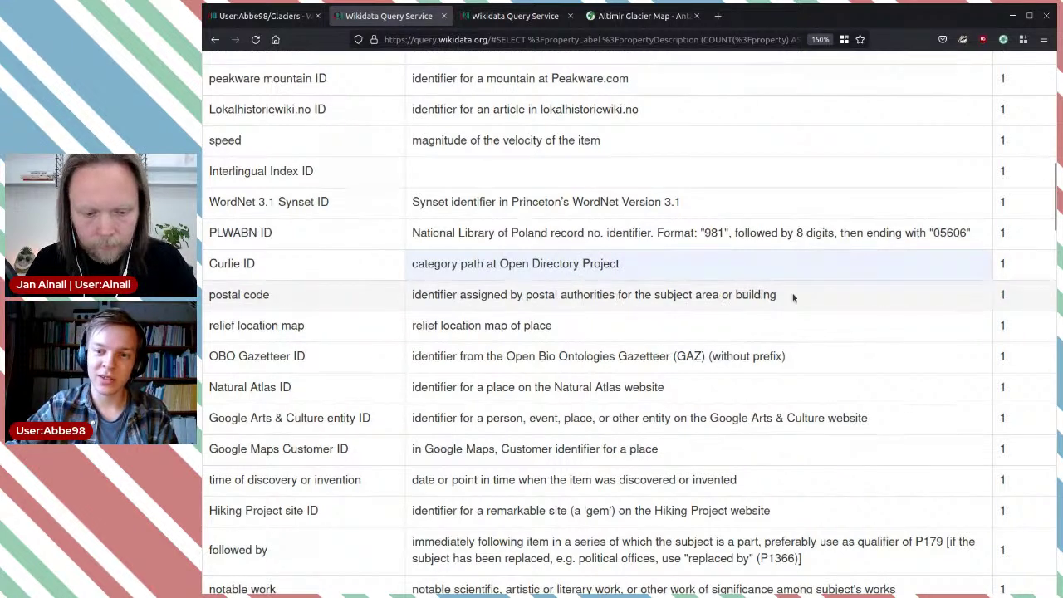
pyautogui.tripleClick(815, 296)
pyautogui.click(816, 290)
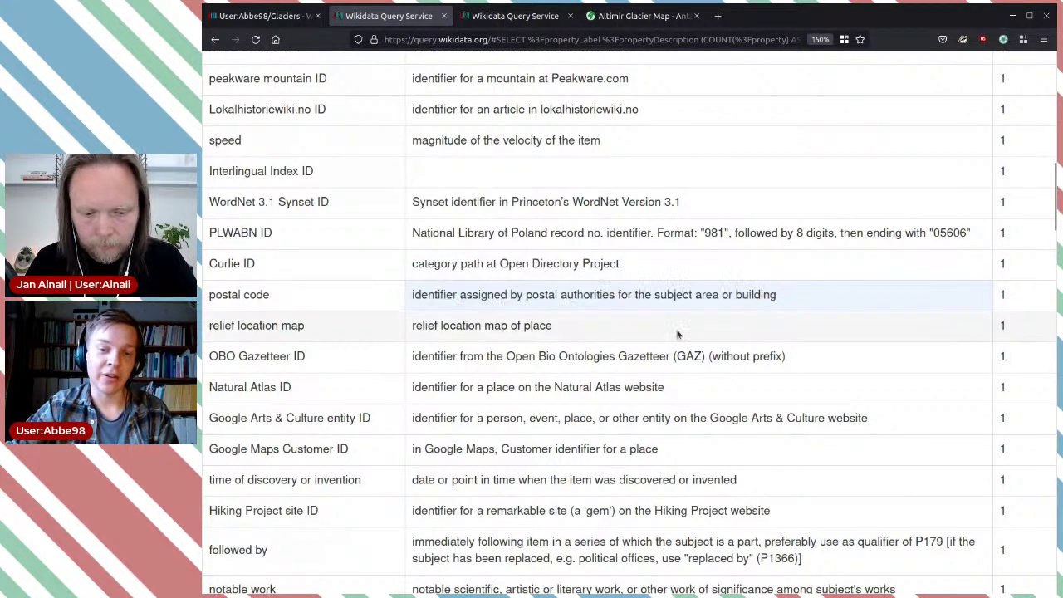
pyautogui.scroll(-2, 458, 288)
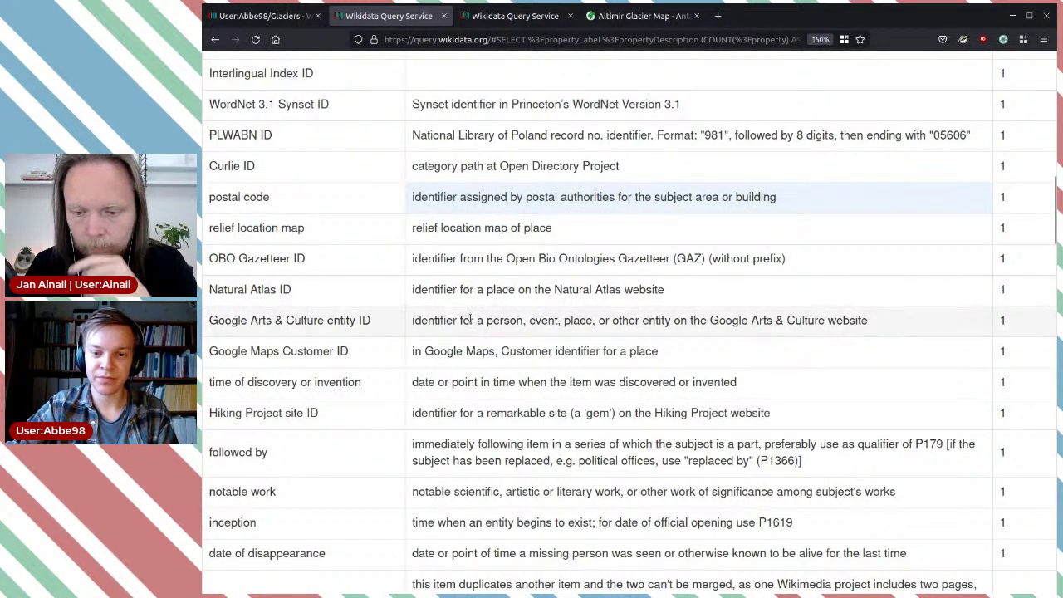
pyautogui.scroll(-2, 470, 318)
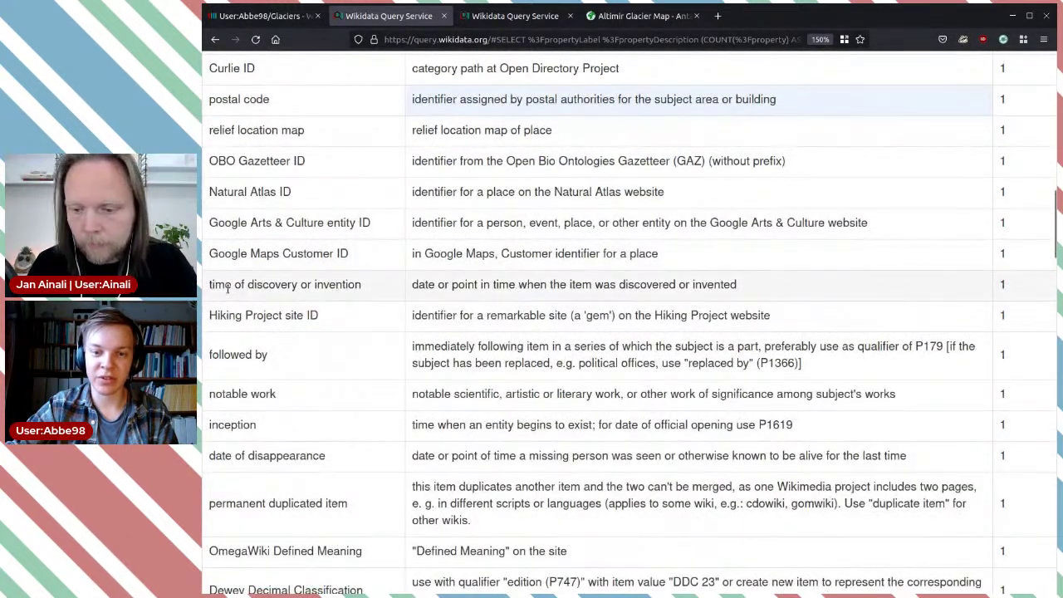
pyautogui.moveTo(227, 287); pyautogui.dragTo(362, 287)
pyautogui.click(585, 284)
pyautogui.scroll(-2, 554, 266)
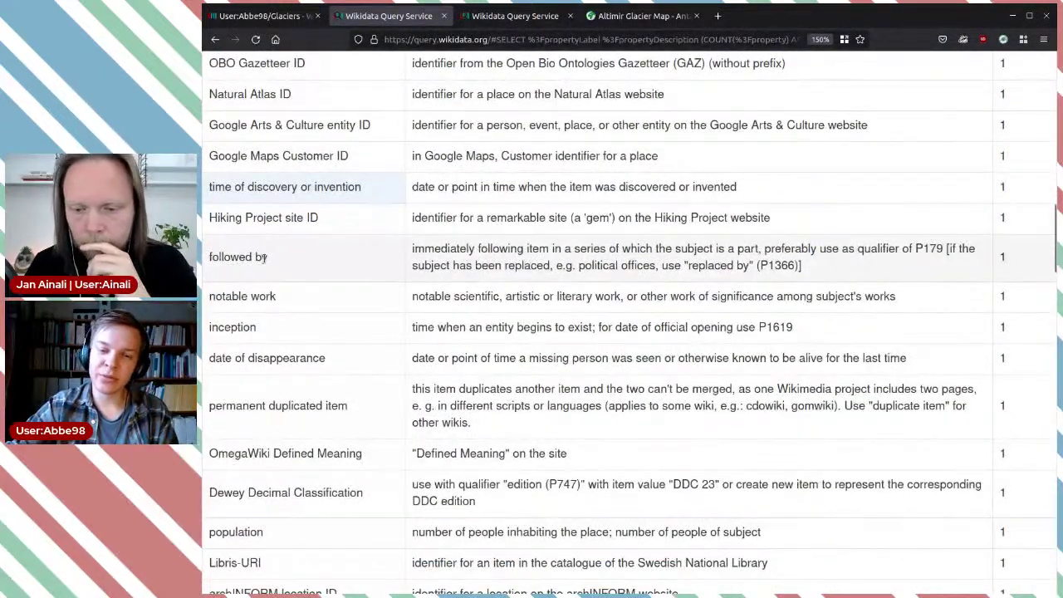
pyautogui.tripleClick(306, 257)
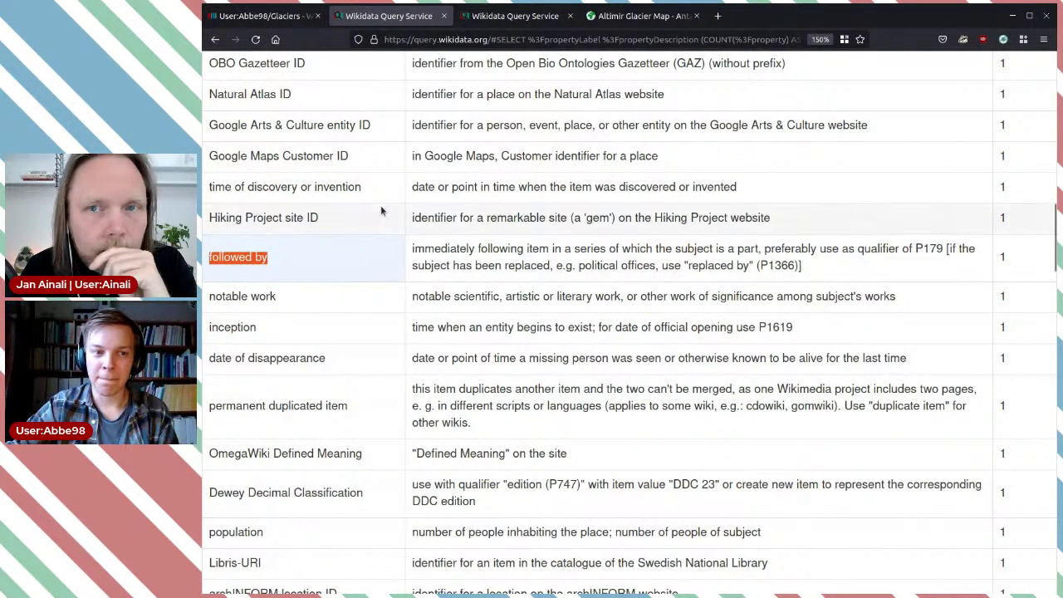
# In the other glacier query, replace property P2044 with followed by (P156), match any value with [], and run it.
pyautogui.click(529, 22)
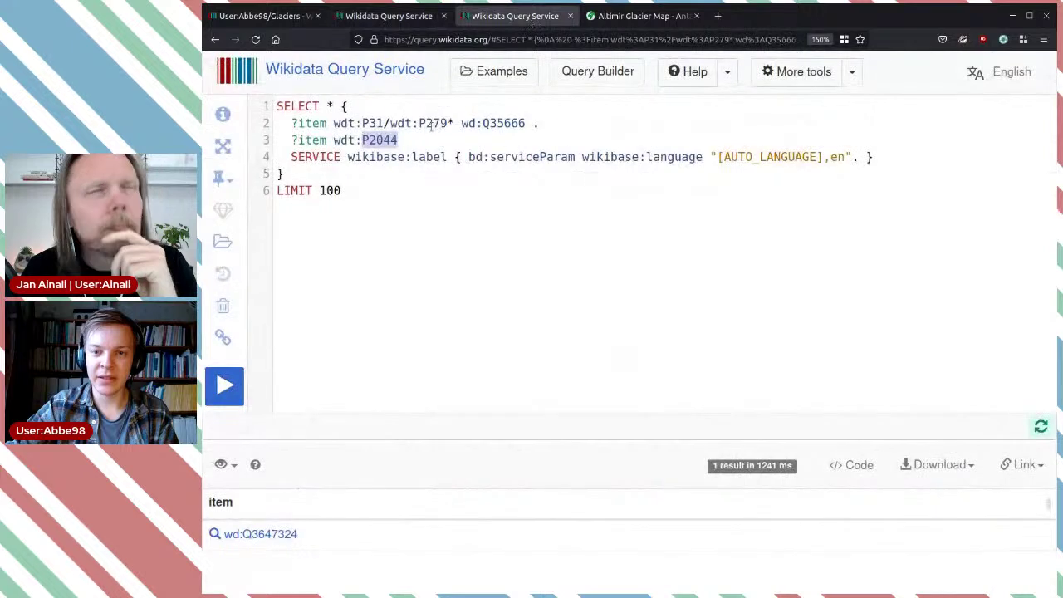
pyautogui.press('BackSpace')
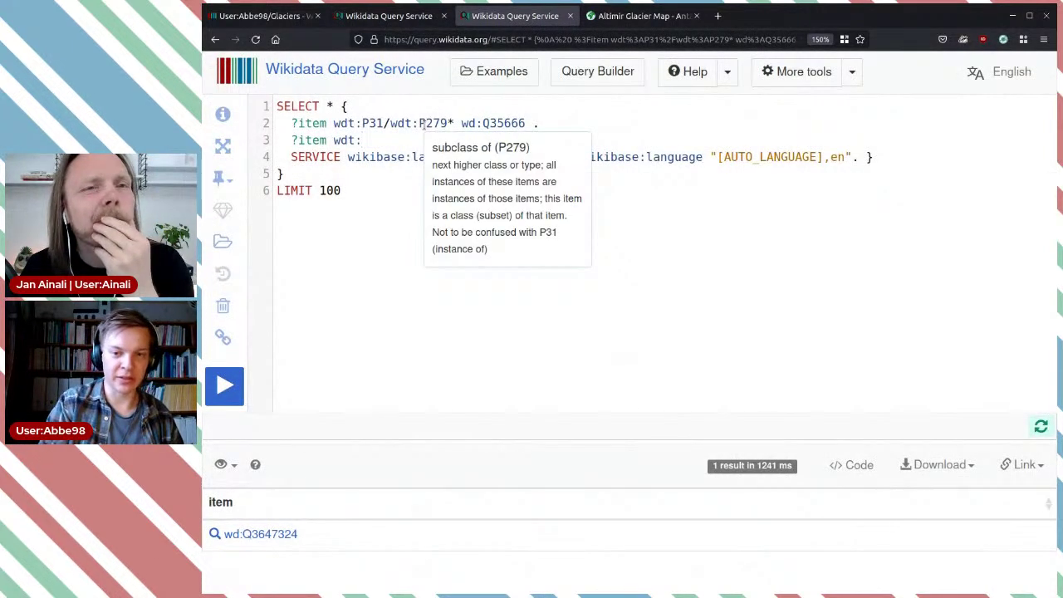
pyautogui.hotkey('ctrl', 'space')
pyautogui.write('followed')
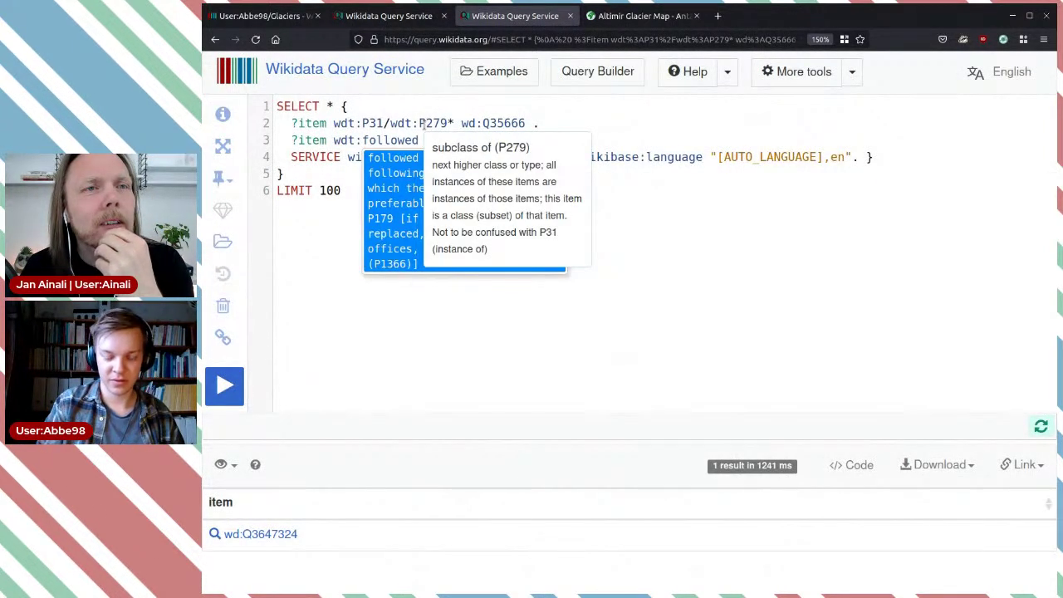
pyautogui.press('Return')
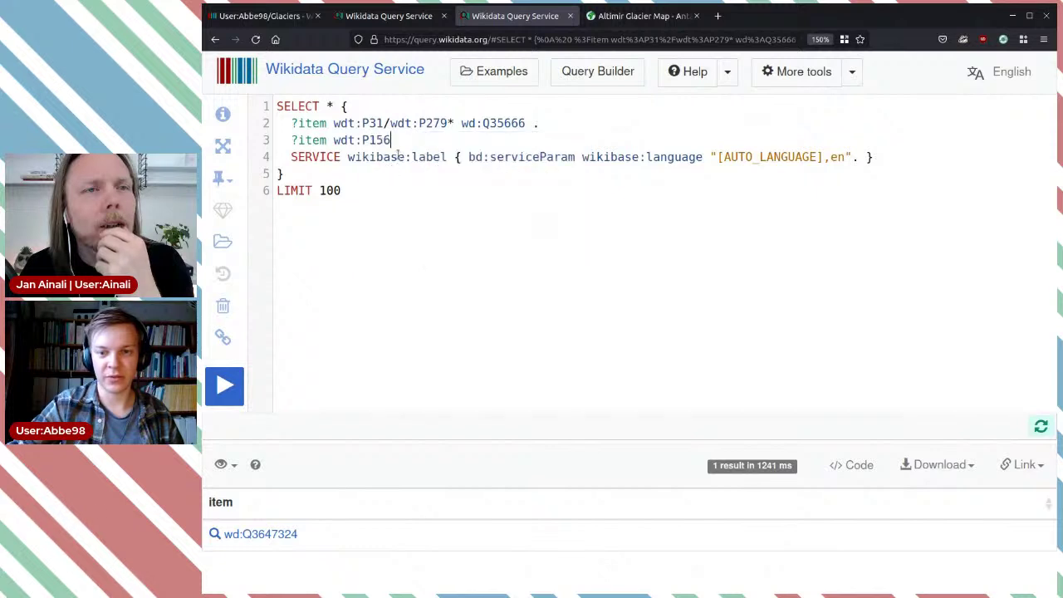
pyautogui.write('[')
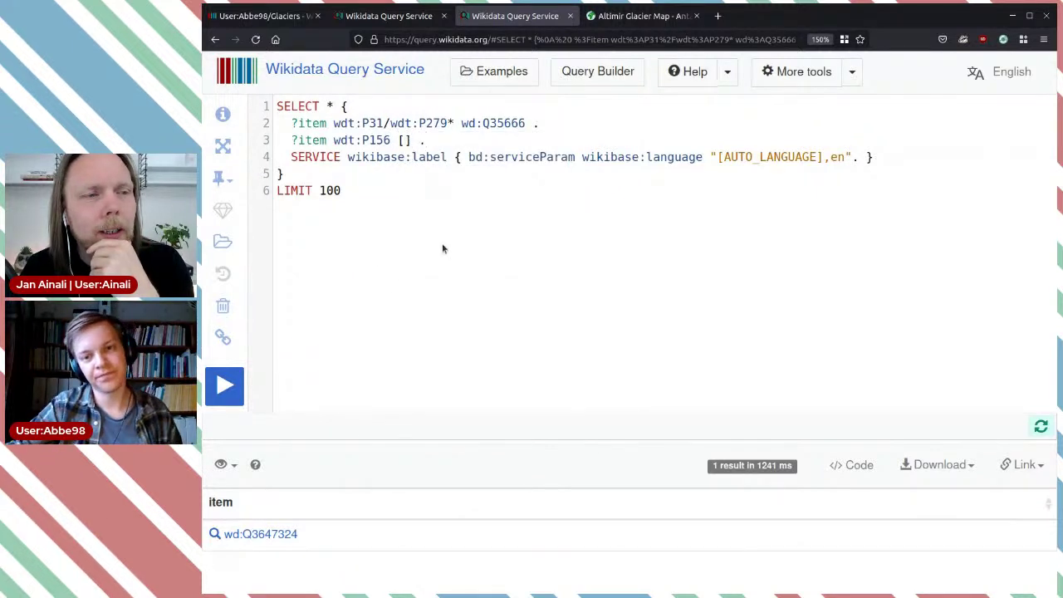
pyautogui.click(226, 385)
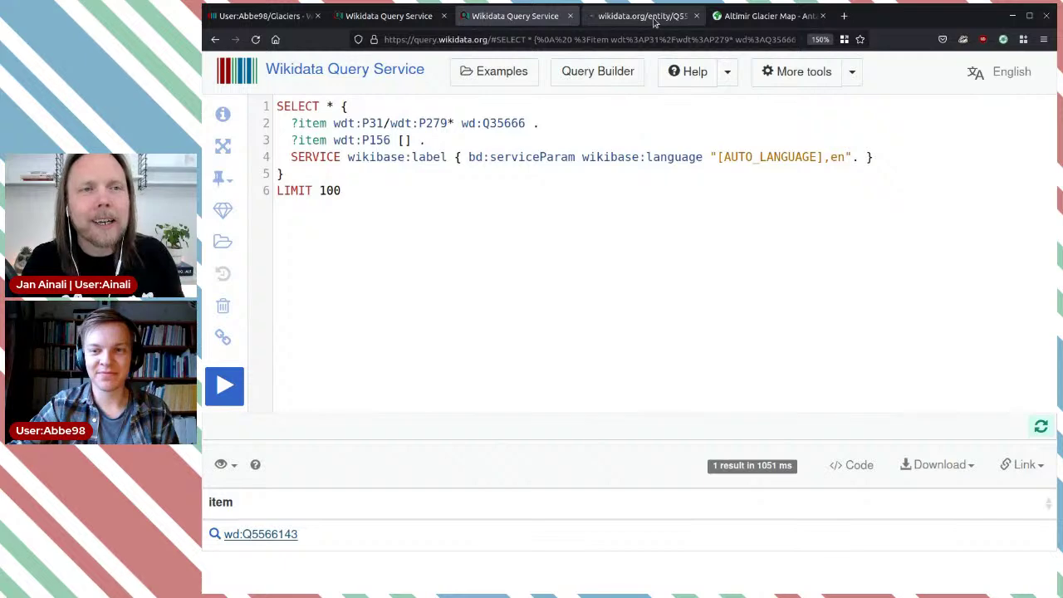
# Review the statements and identifiers of the Glacier Montanvert item found by the query, and open its English Wikipedia article.
pyautogui.click(653, 19)
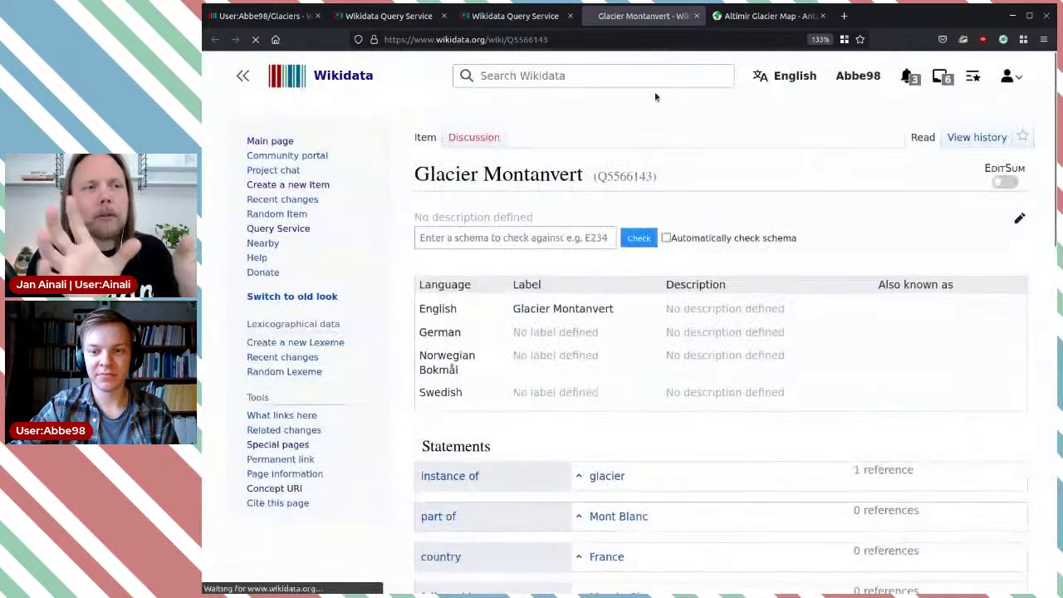
pyautogui.scroll(-3, 704, 308)
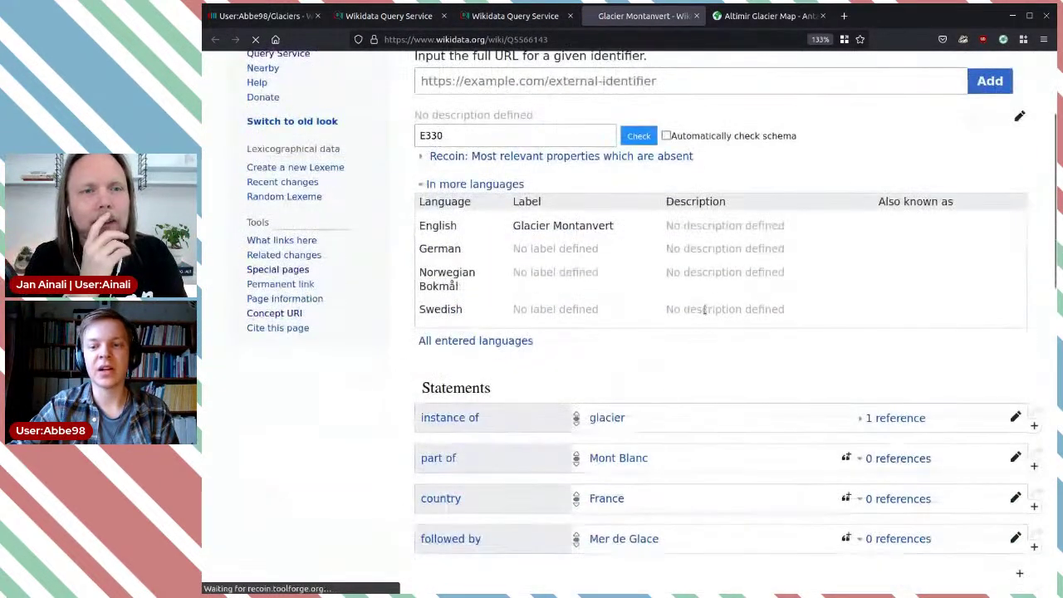
pyautogui.scroll(-5, 704, 309)
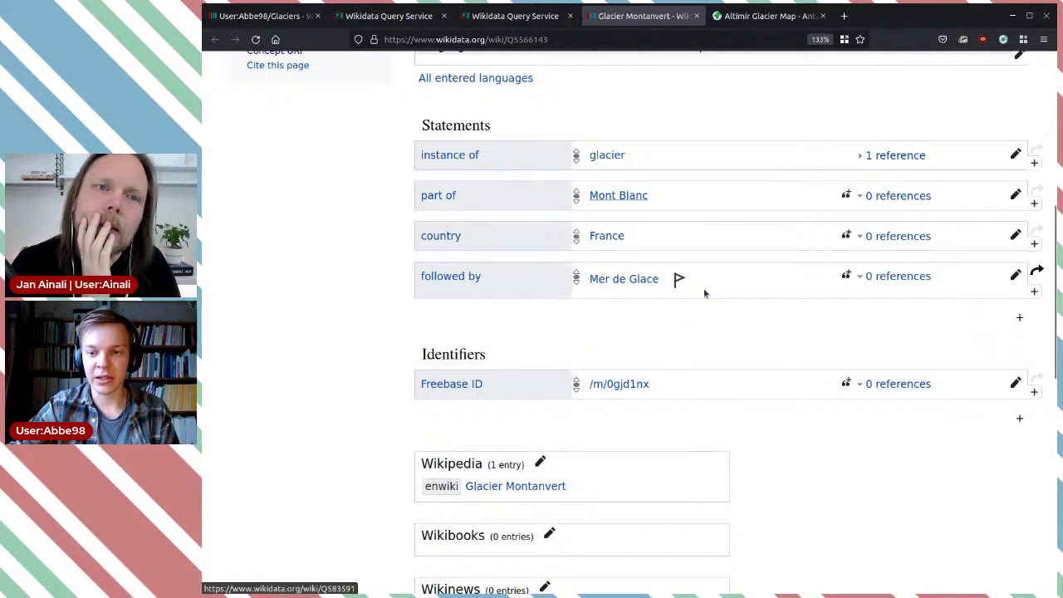
pyautogui.scroll(3, 706, 288)
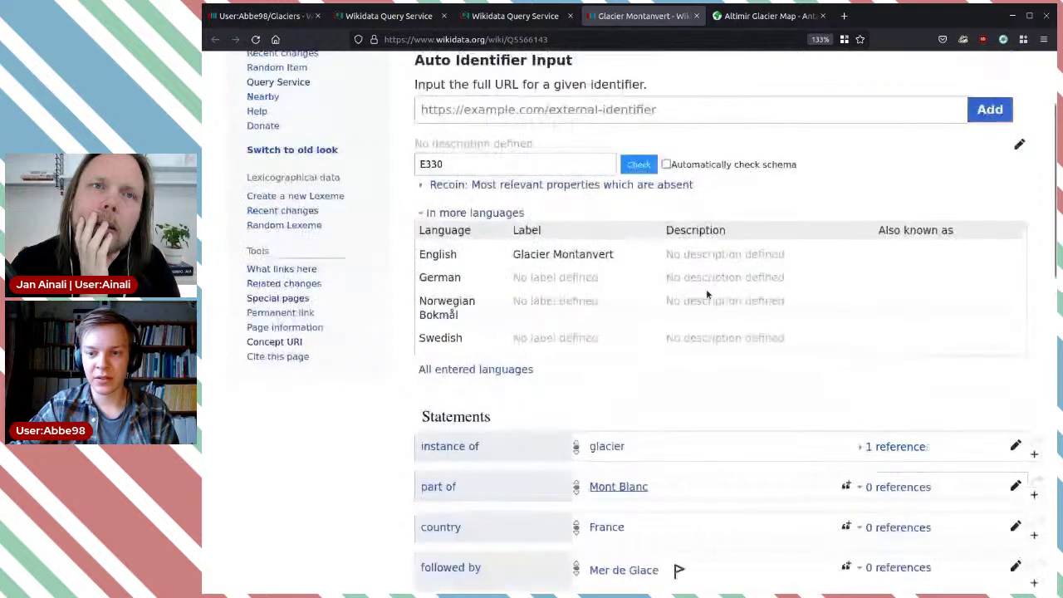
pyautogui.scroll(1, 706, 288)
pyautogui.scroll(-5, 665, 315)
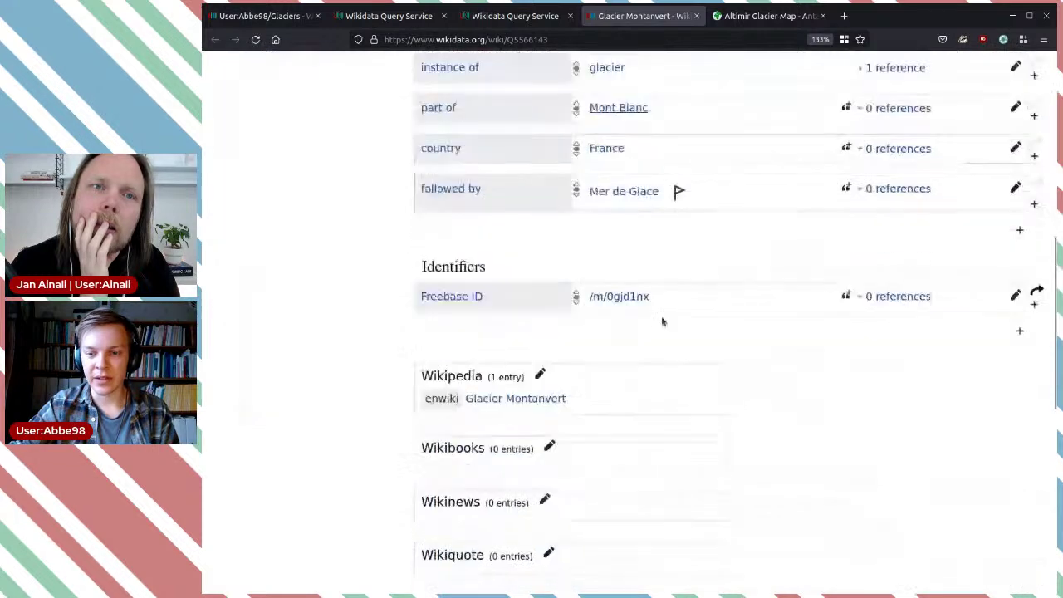
pyautogui.click(541, 402)
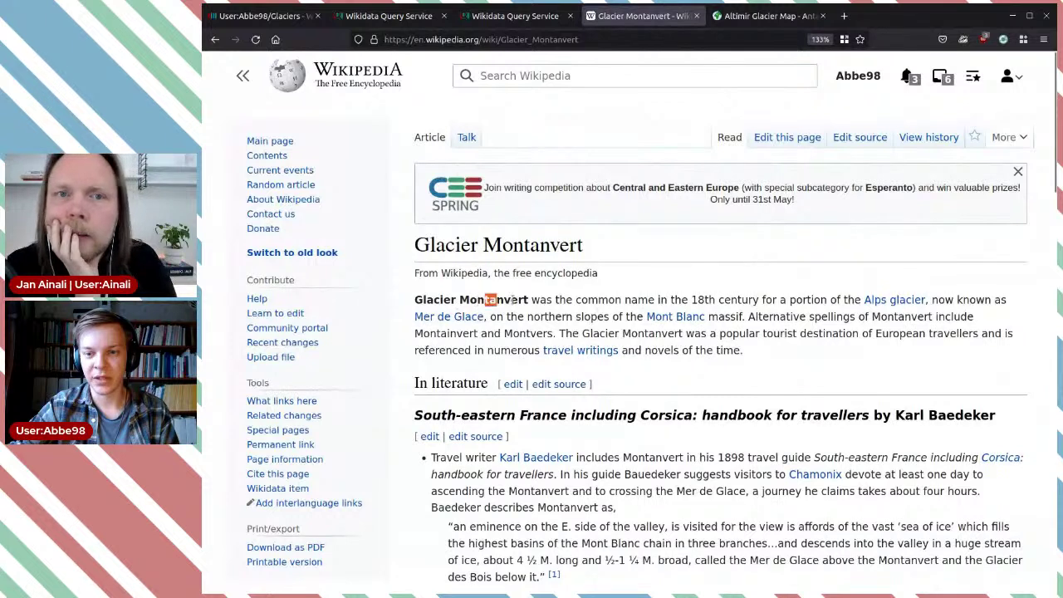
# Read the introduction of the Glacier Montanvert article about its historical name and relation to Mer de Glace, and close the article.
pyautogui.moveTo(495, 301); pyautogui.dragTo(1003, 298)
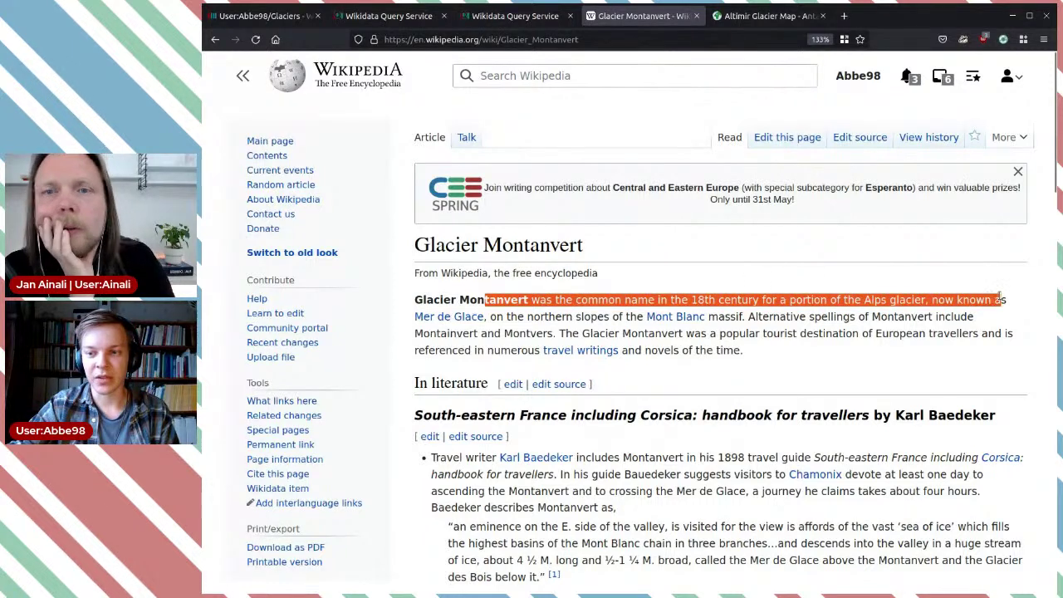
pyautogui.click(1003, 297)
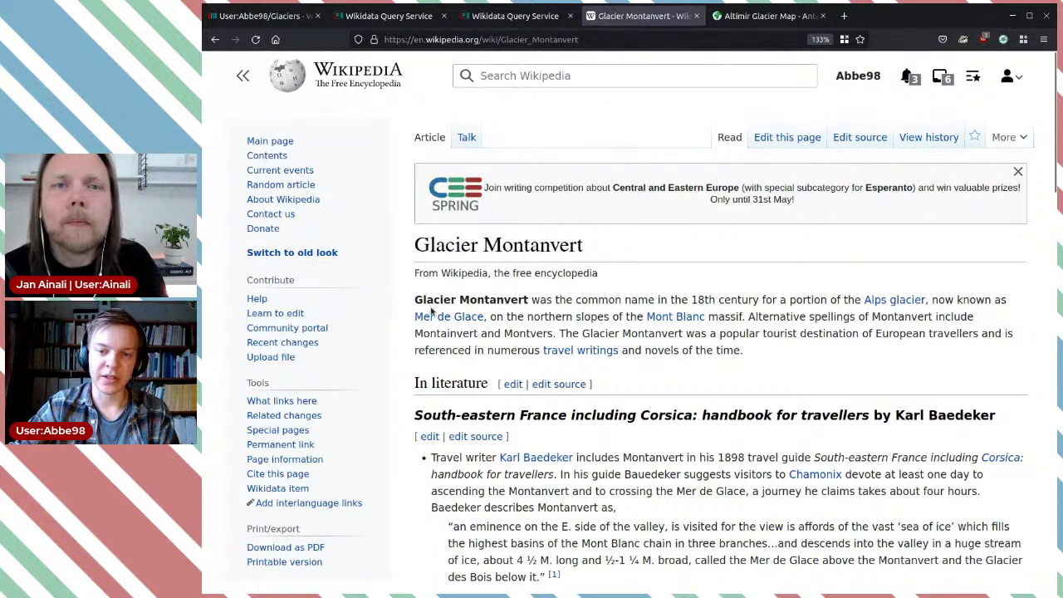
pyautogui.moveTo(415, 299); pyautogui.dragTo(541, 300)
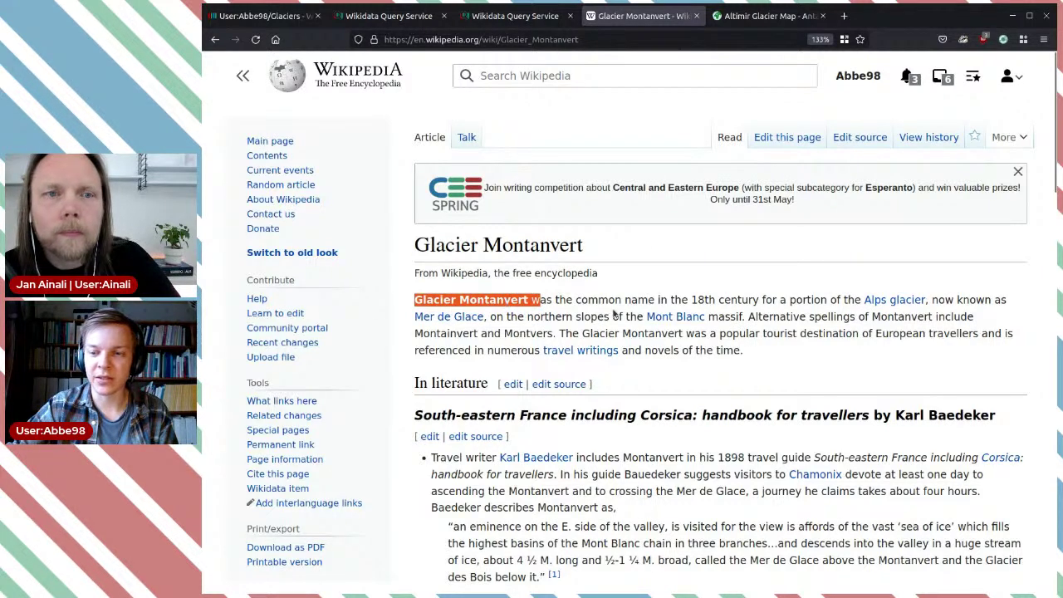
pyautogui.click(816, 329)
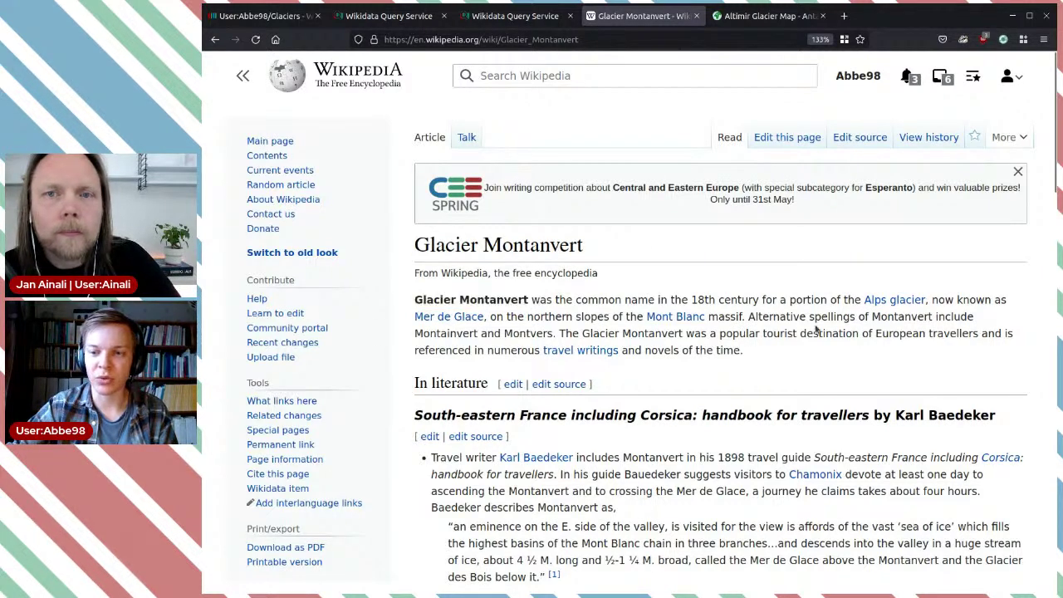
pyautogui.click(696, 16)
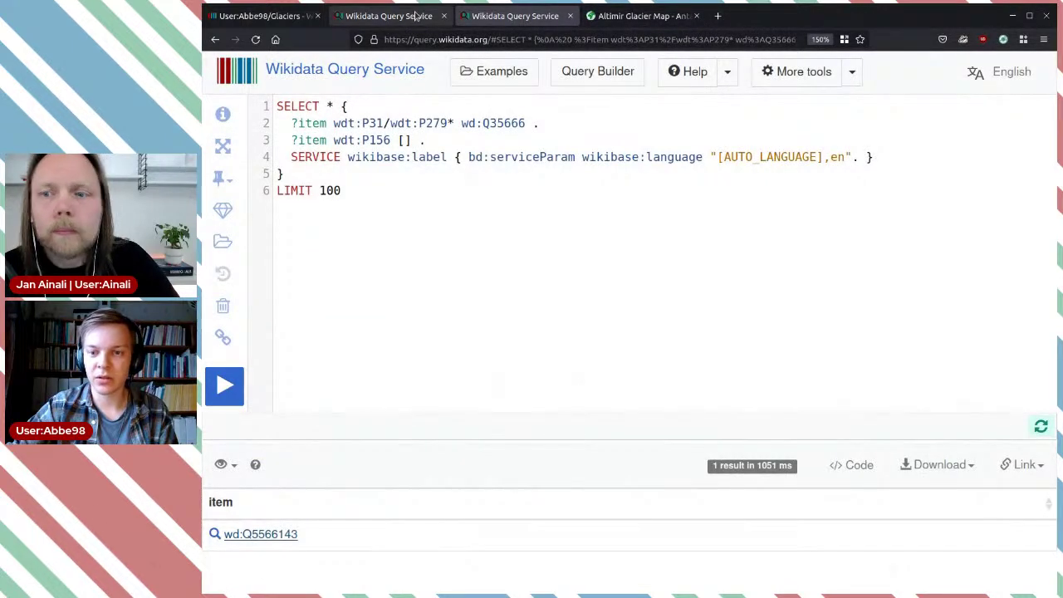
# Take the notable work label from the property count results, replace P156 in the glacier query with notable work (P800), and run it.
pyautogui.click(417, 17)
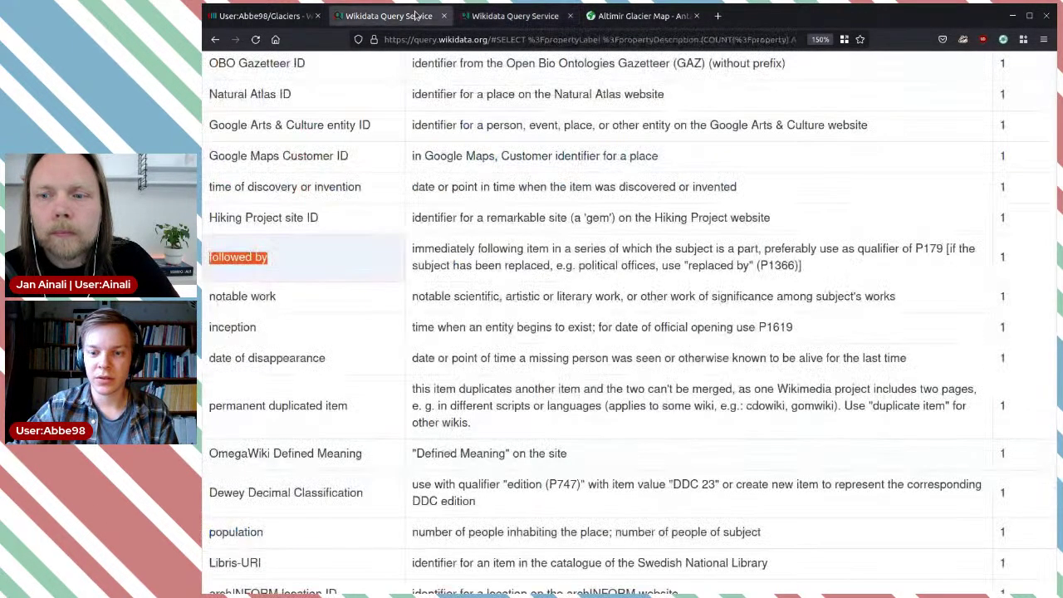
pyautogui.tripleClick(287, 306)
pyautogui.hotkey('ctrl', 'c')
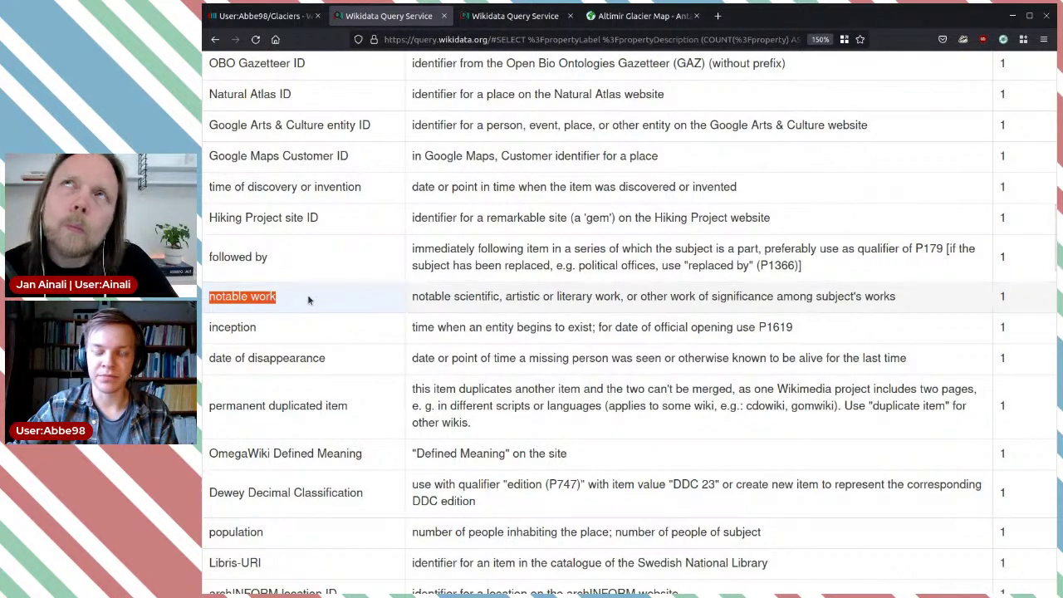
pyautogui.click(492, 17)
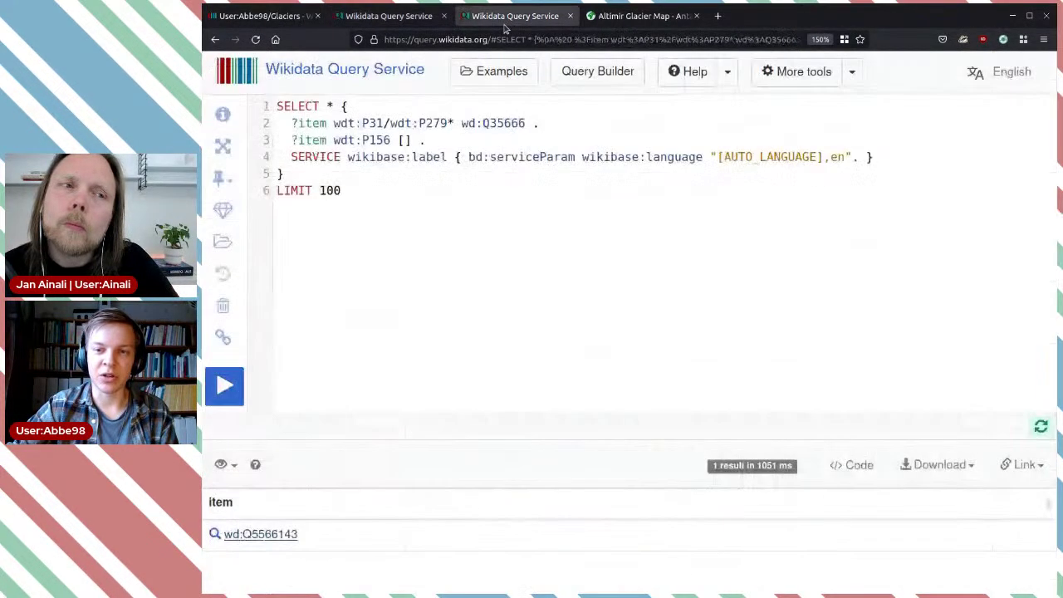
pyautogui.doubleClick(375, 140)
pyautogui.press('BackSpace')
pyautogui.hotkey('ctrl', 'space')
pyautogui.hotkey('ctrl', 'v')
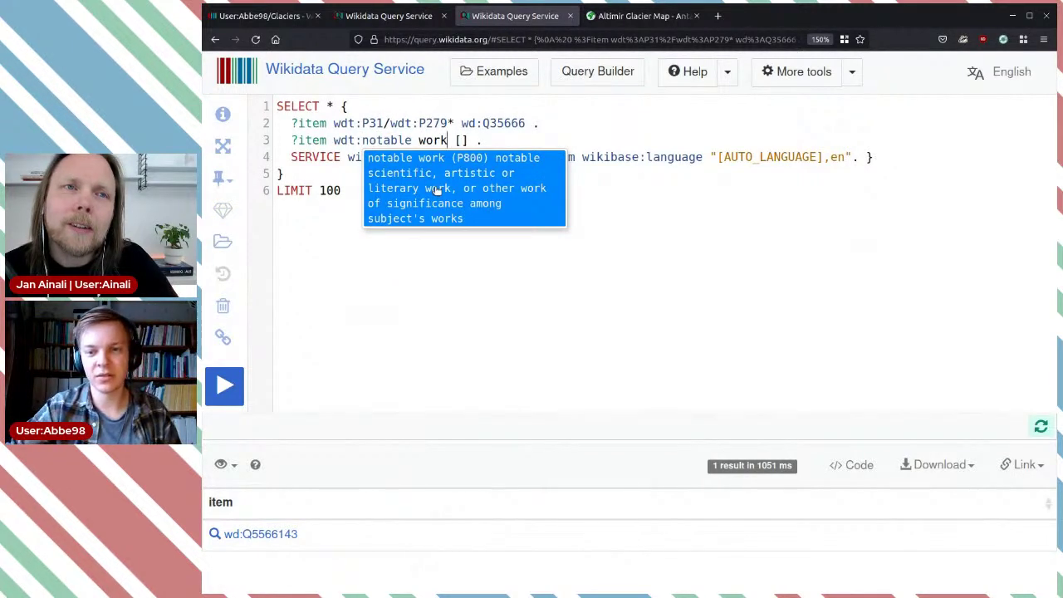
pyautogui.press('Return')
pyautogui.click(226, 384)
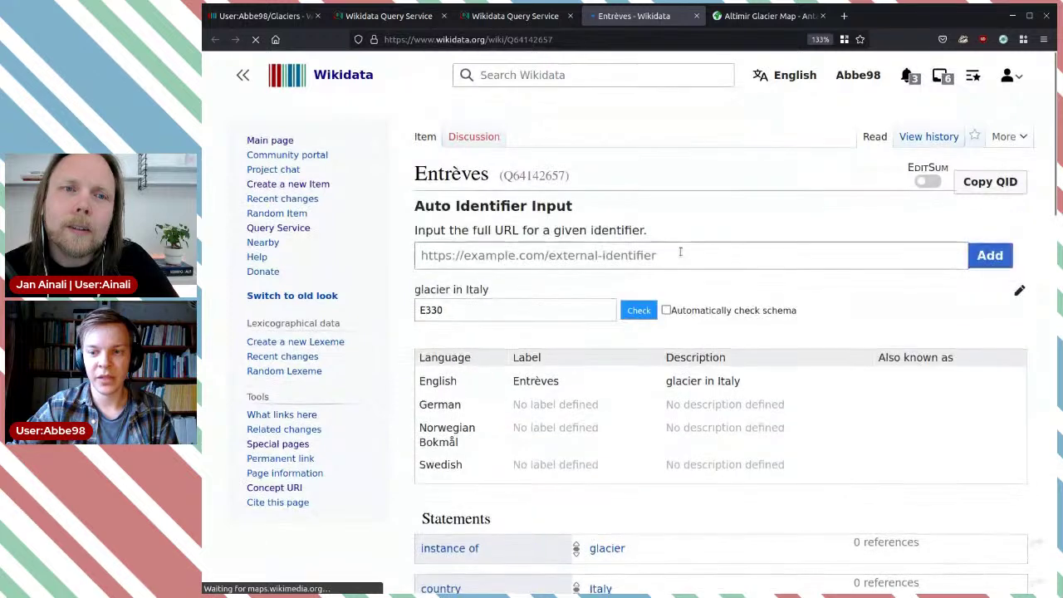
# Review the statements of the Entrèves glacier item and open its notable work value, Afternoon in Entreves, in the background.
pyautogui.scroll(-3, 680, 249)
pyautogui.scroll(-4, 783, 244)
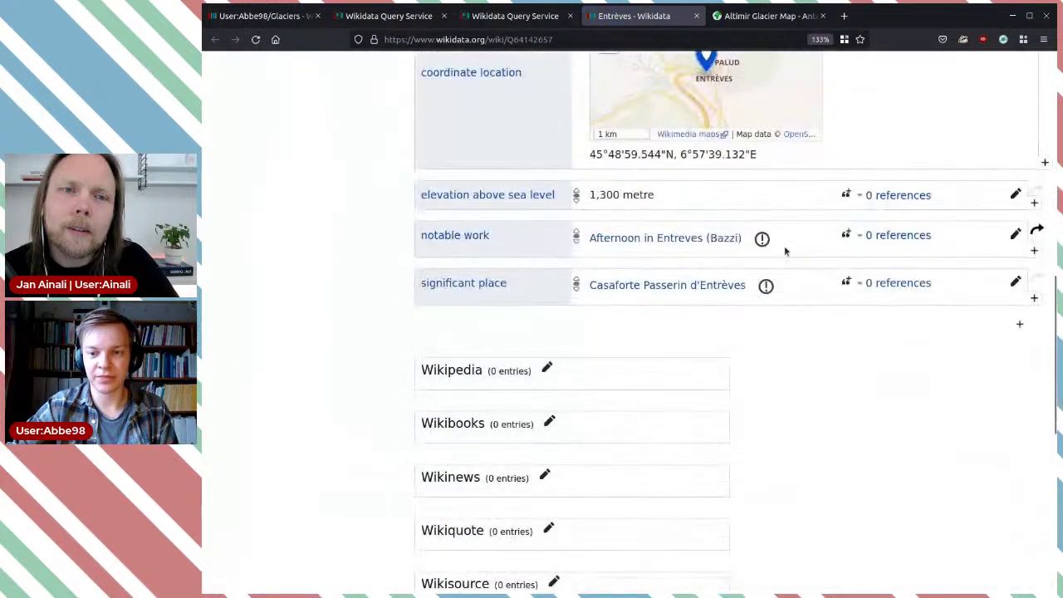
pyautogui.scroll(2, 783, 244)
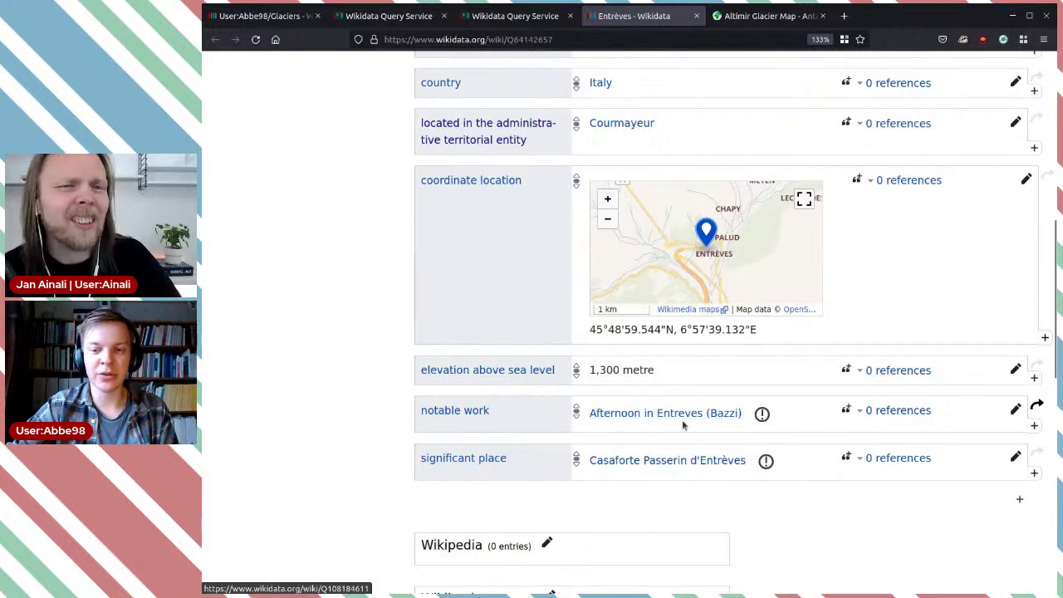
pyautogui.middleClick(709, 422)
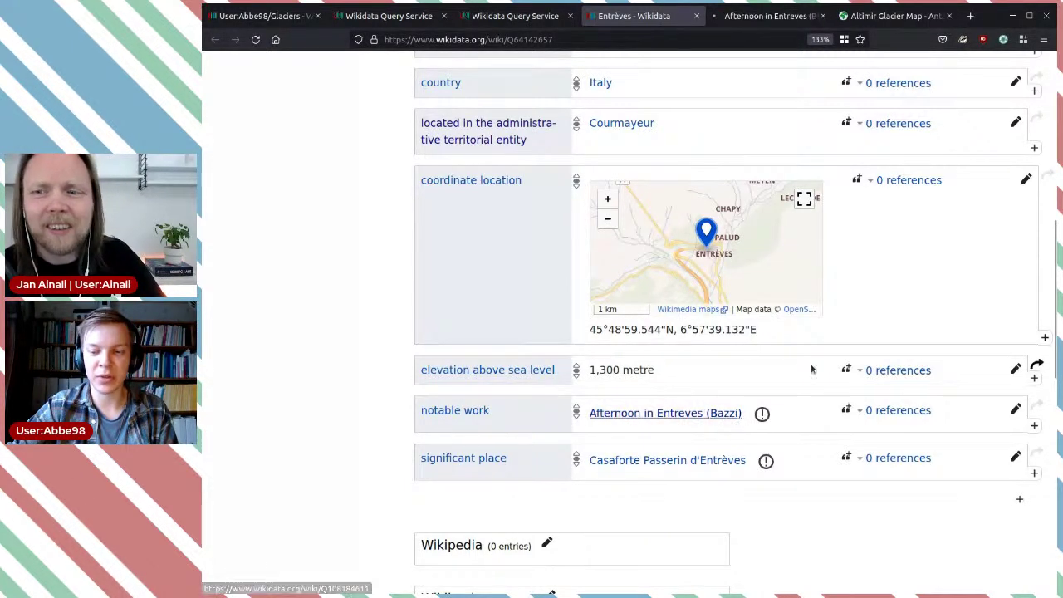
pyautogui.scroll(-7, 810, 363)
pyautogui.scroll(5, 811, 365)
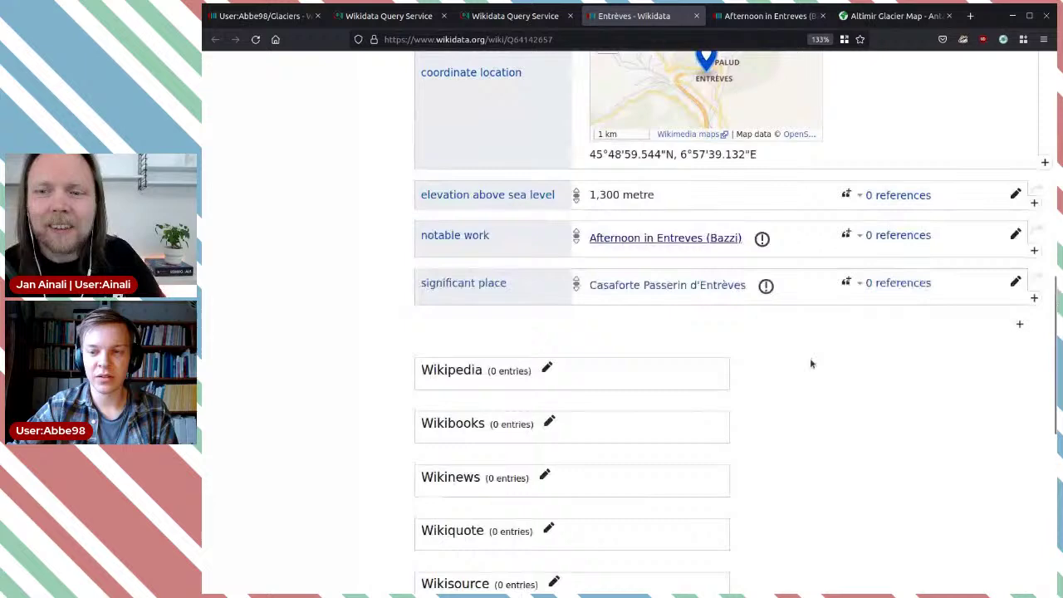
# Look through the statements of the Afternoon in Entreves painting item, from its image and main subject to its dimensions.
pyautogui.click(768, 16)
pyautogui.scroll(-4, 760, 359)
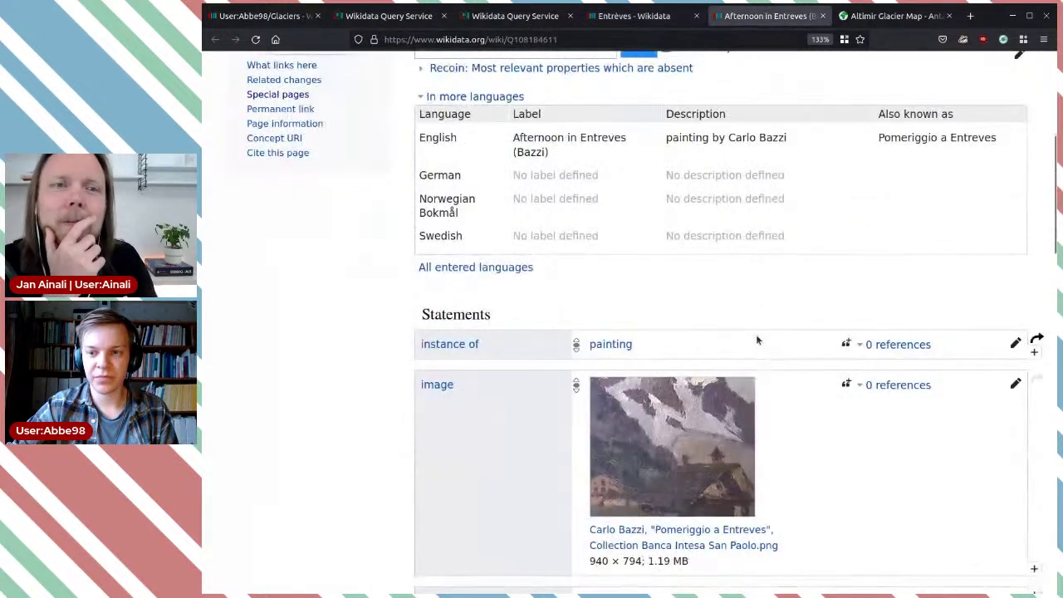
pyautogui.scroll(-4, 675, 352)
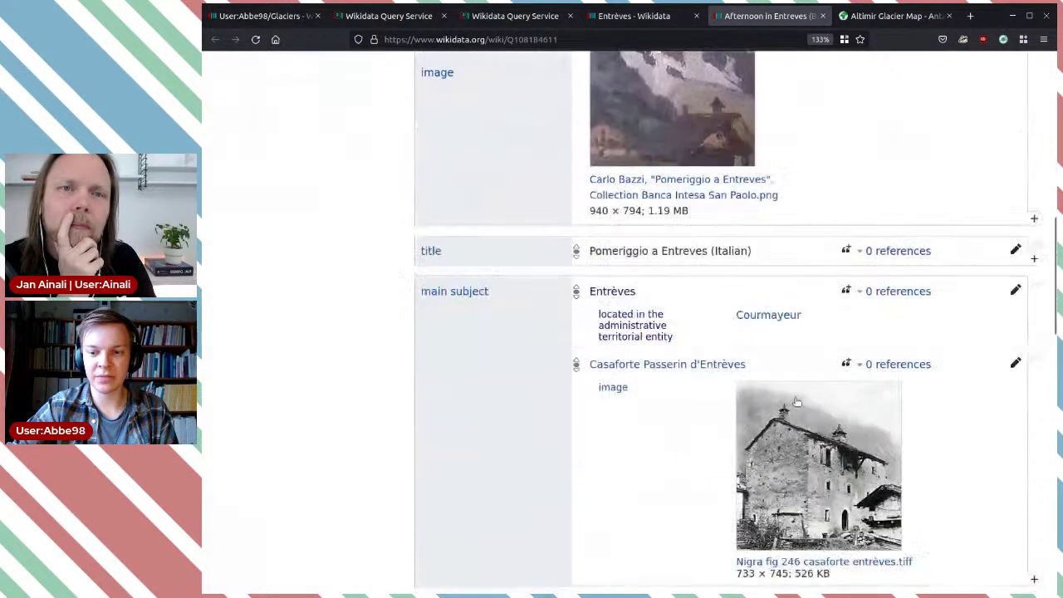
pyautogui.scroll(-3, 613, 440)
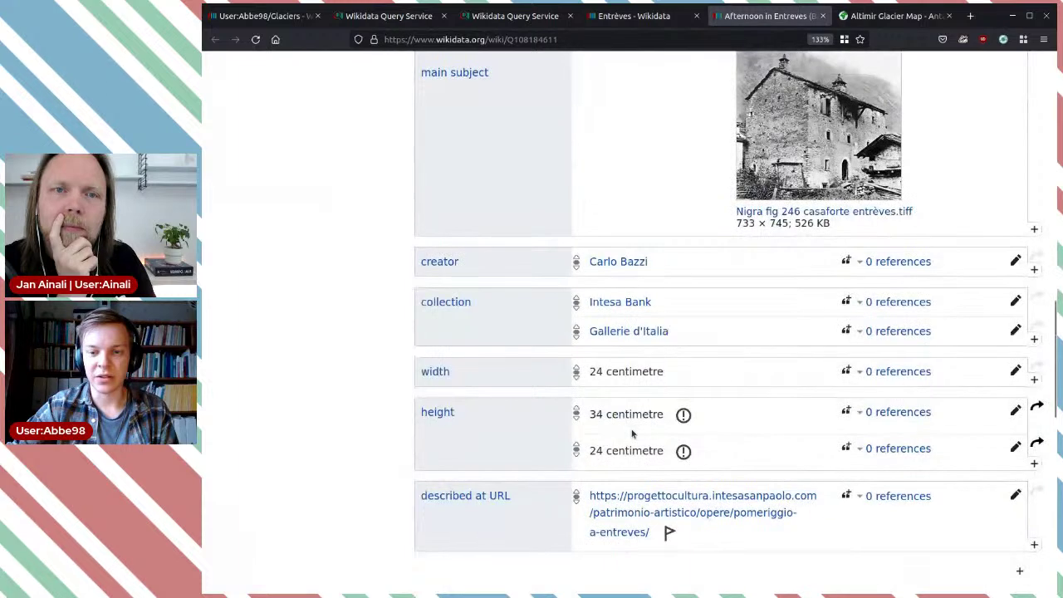
# From the Entrèves item, open the notable work (P800) property page, read its English description, and close the page.
pyautogui.hotkey('ctrl', 'shift', 'Tab')
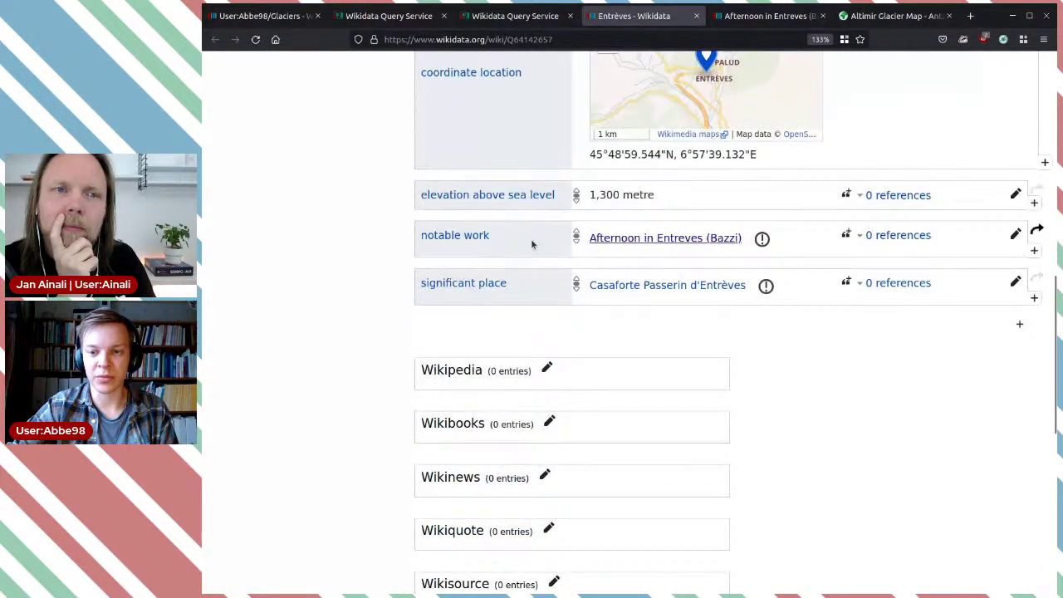
pyautogui.middleClick(496, 241)
pyautogui.click(712, 15)
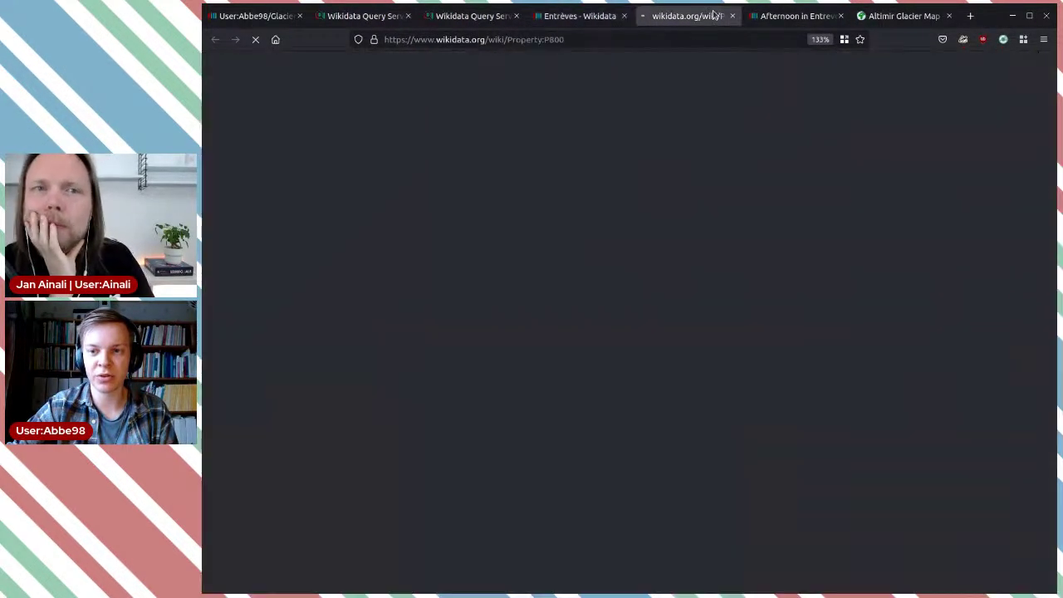
pyautogui.scroll(-2, 776, 281)
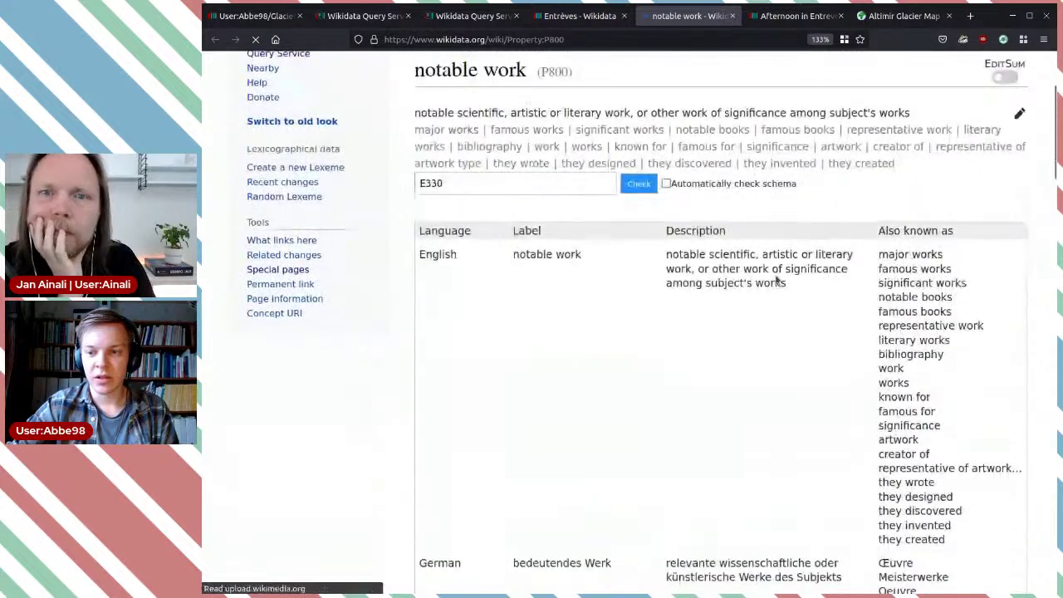
pyautogui.moveTo(673, 255); pyautogui.dragTo(554, 259)
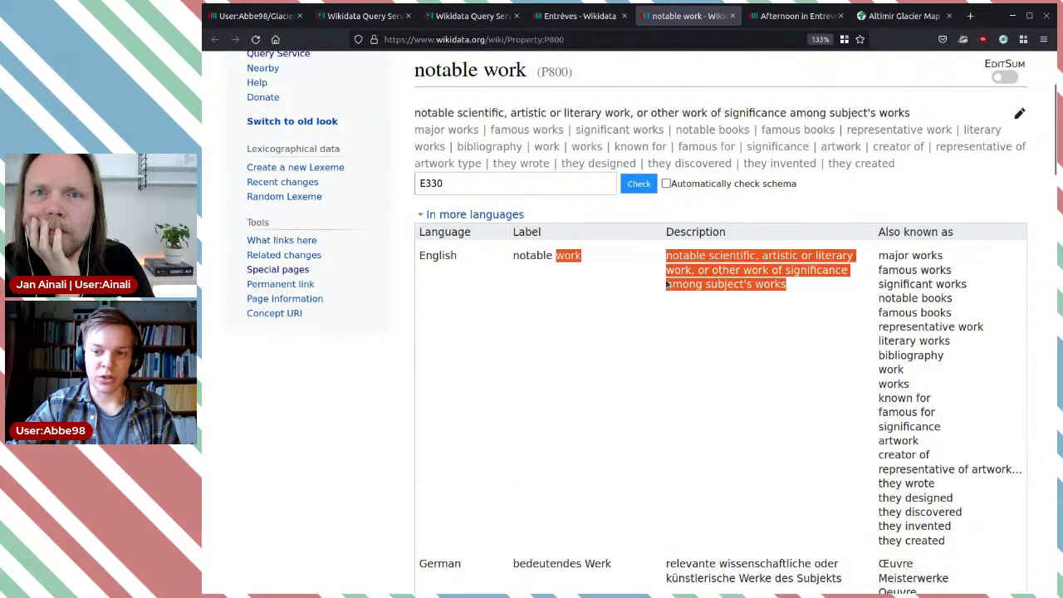
pyautogui.click(763, 313)
pyautogui.click(732, 16)
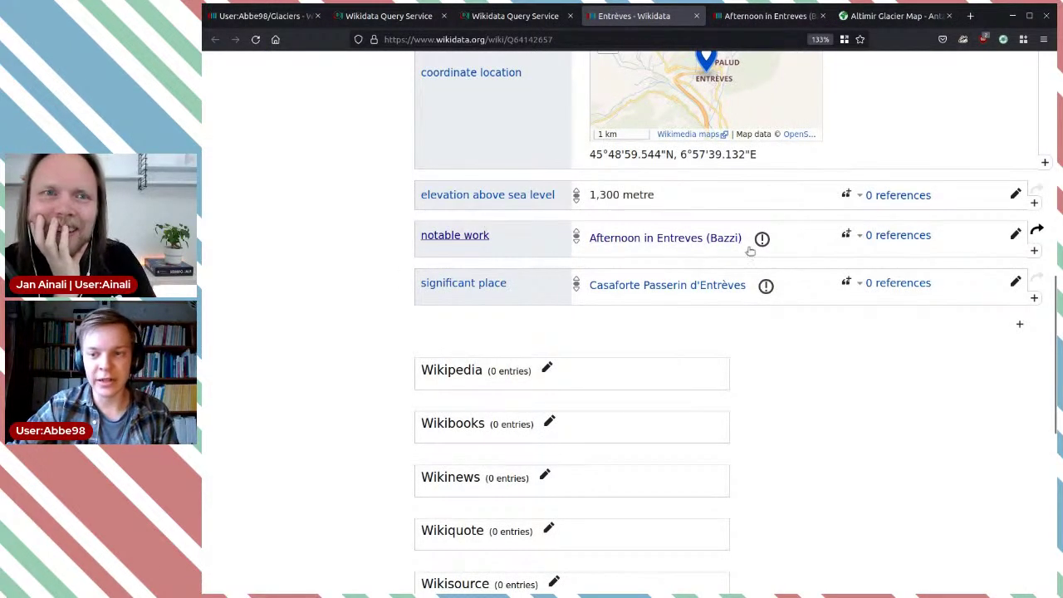
# Recheck the statements of the Afternoon in Entreves item, focusing on the main subject values and their qualifiers.
pyautogui.click(752, 22)
pyautogui.scroll(5, 738, 267)
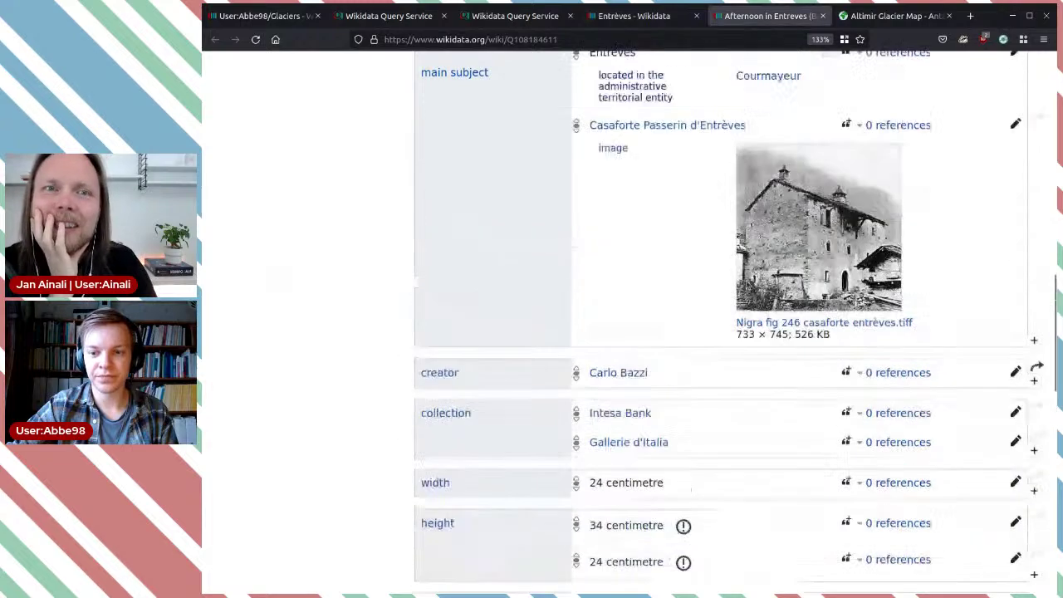
pyautogui.scroll(3, 747, 286)
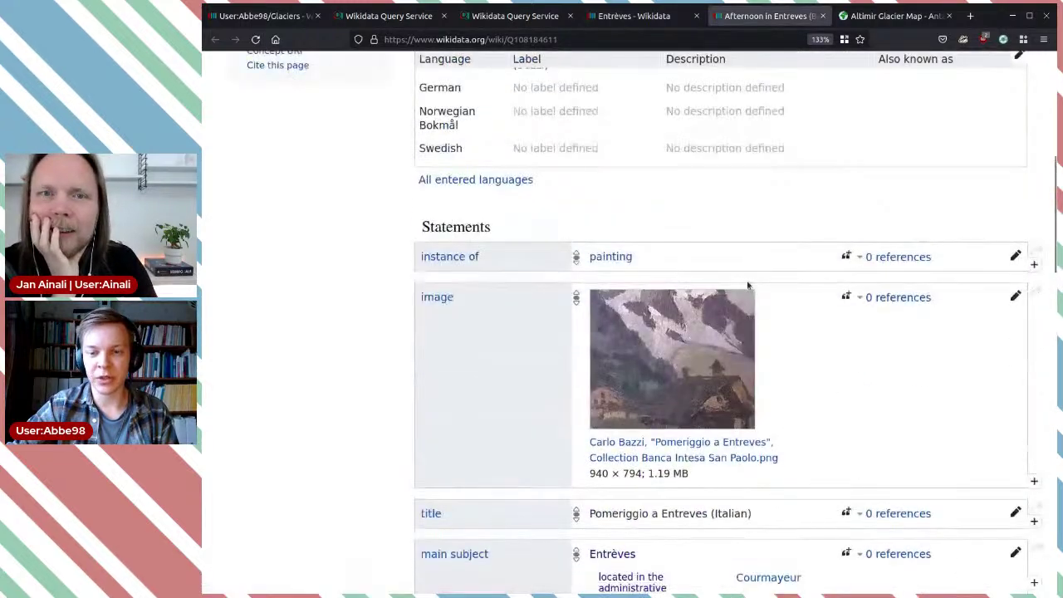
pyautogui.scroll(-4, 748, 284)
pyautogui.scroll(3, 755, 280)
pyautogui.scroll(-5, 755, 283)
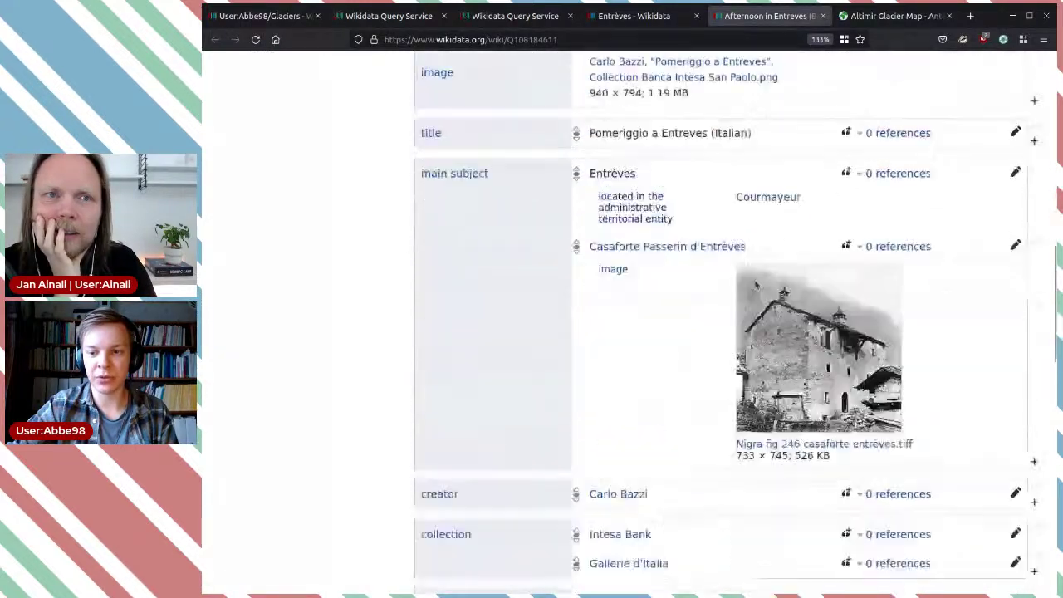
pyautogui.scroll(-3, 756, 284)
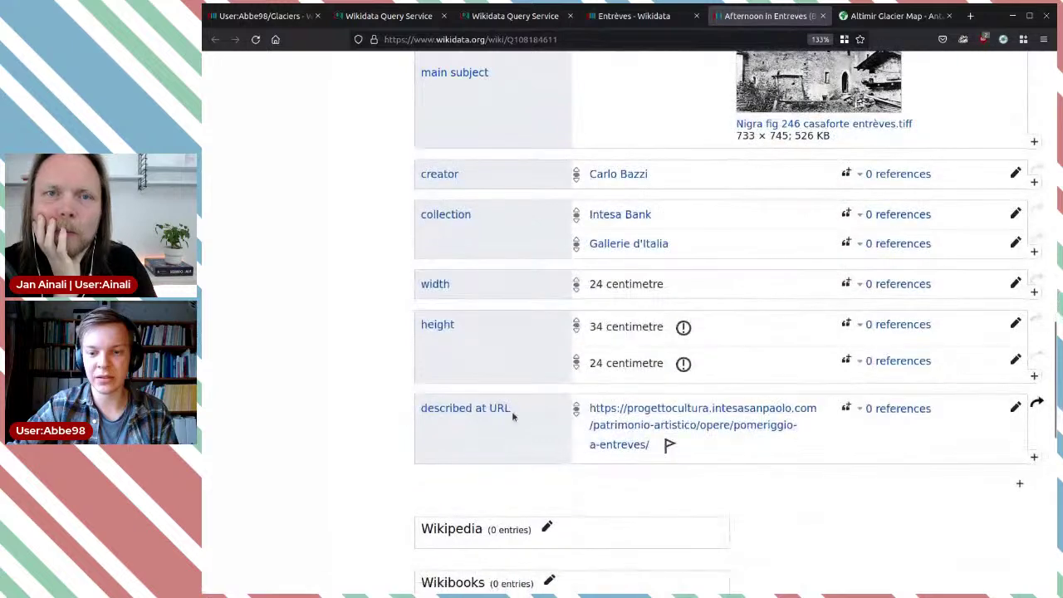
pyautogui.scroll(5, 526, 391)
pyautogui.scroll(3, 533, 387)
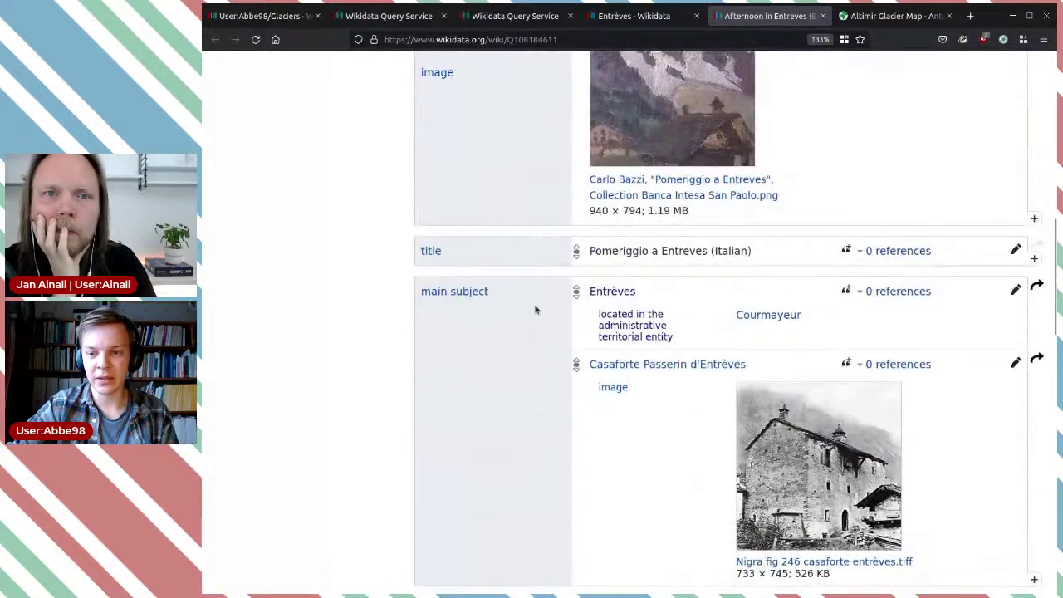
pyautogui.doubleClick(673, 290)
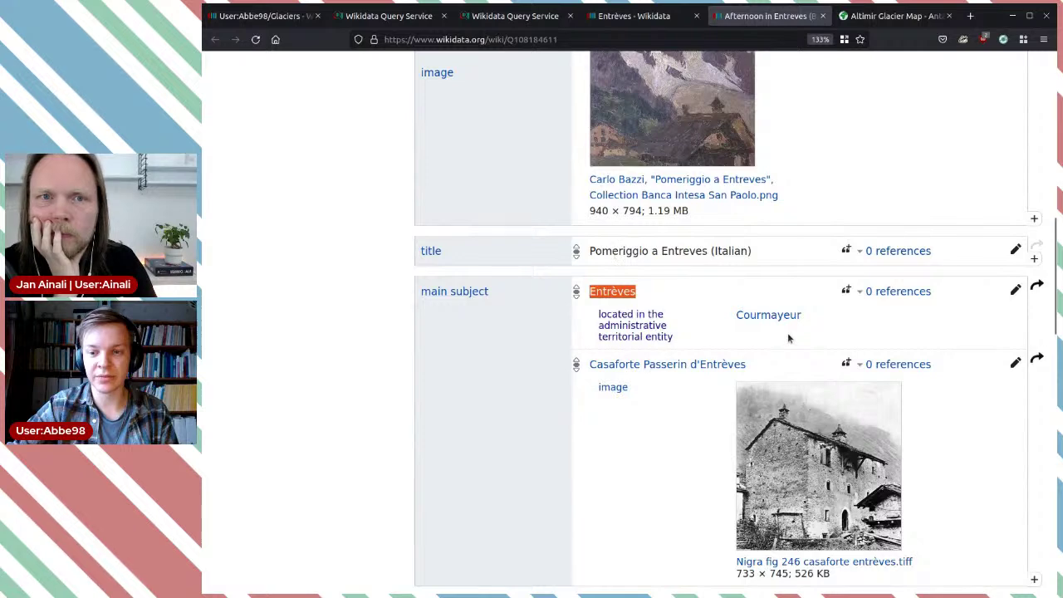
pyautogui.scroll(-3, 788, 332)
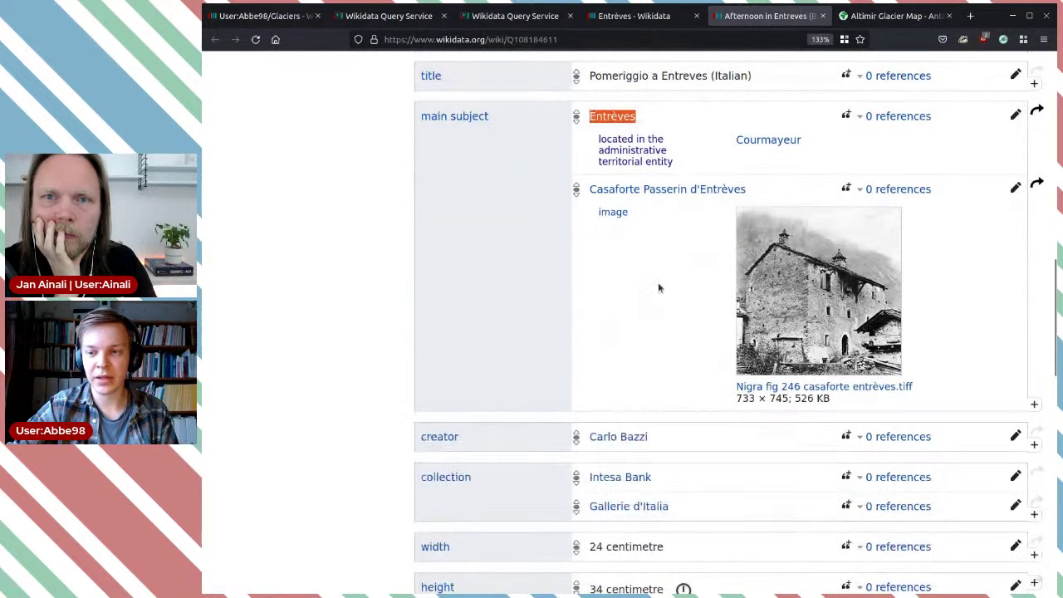
pyautogui.click(684, 103)
pyautogui.scroll(2, 671, 287)
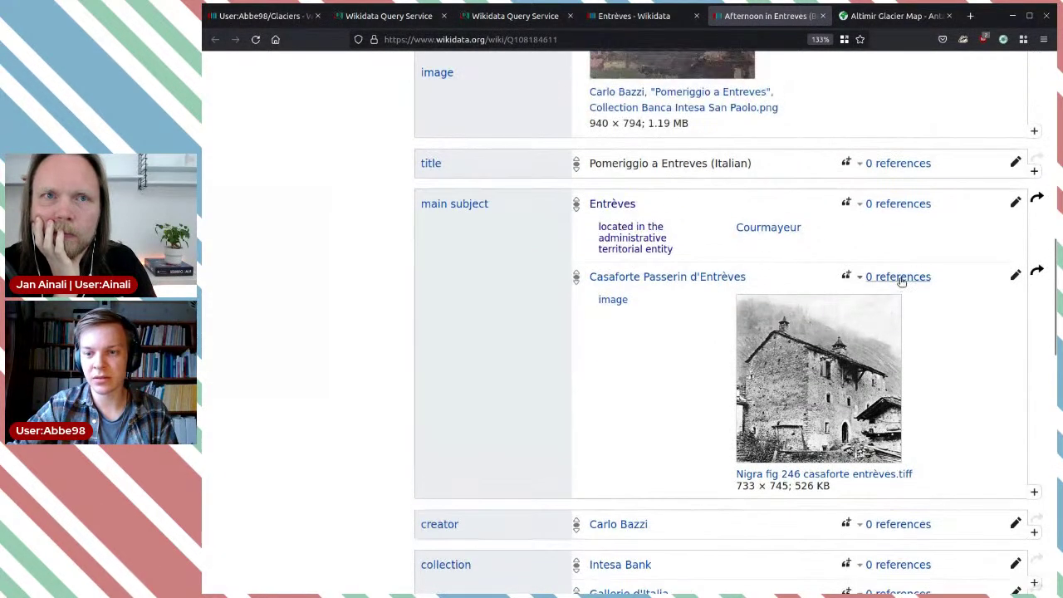
# Remove the Courmayeur location qualifier from the Entrèves main subject value and the image qualifier from the Casaforte Passerin d'Entrèves value.
pyautogui.click(1015, 204)
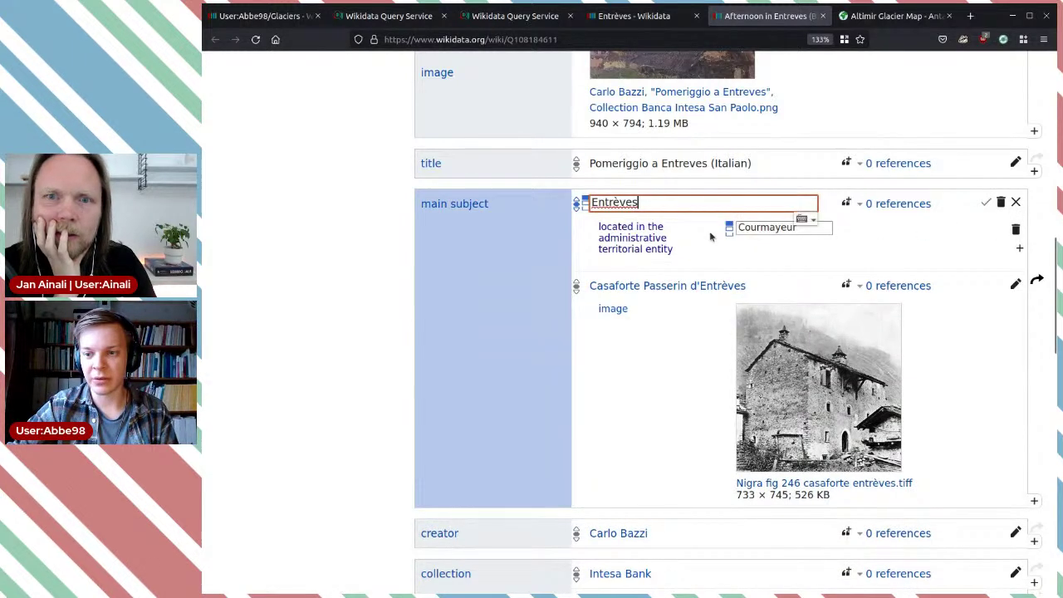
pyautogui.click(1014, 229)
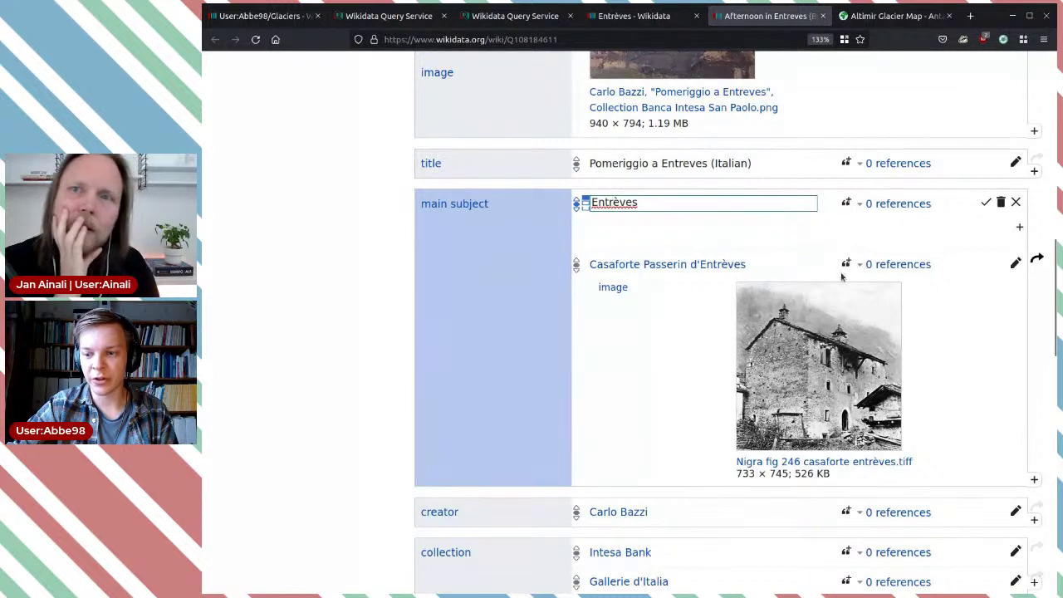
pyautogui.click(985, 204)
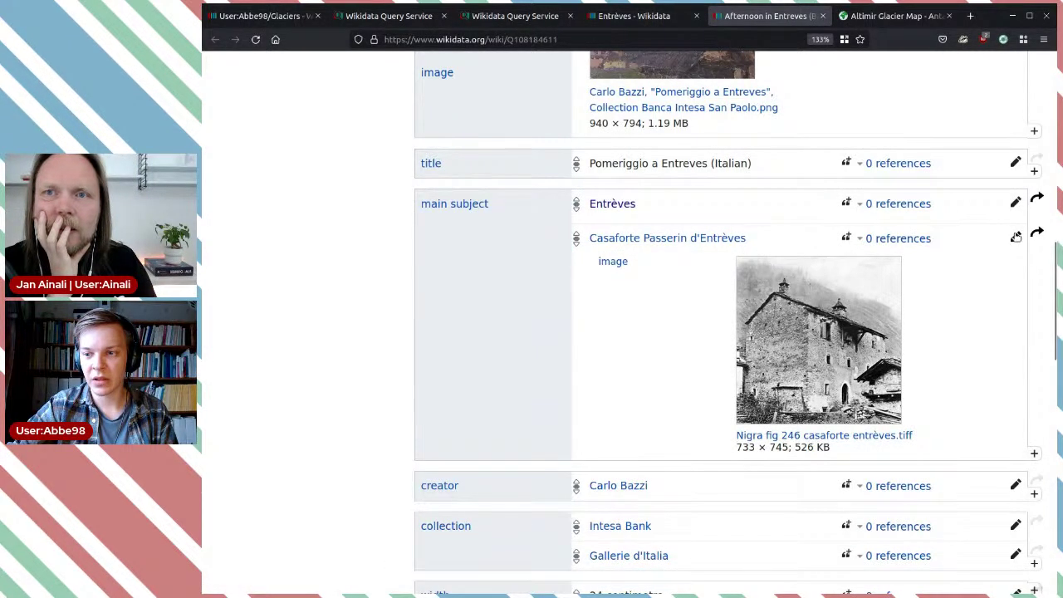
pyautogui.click(1015, 237)
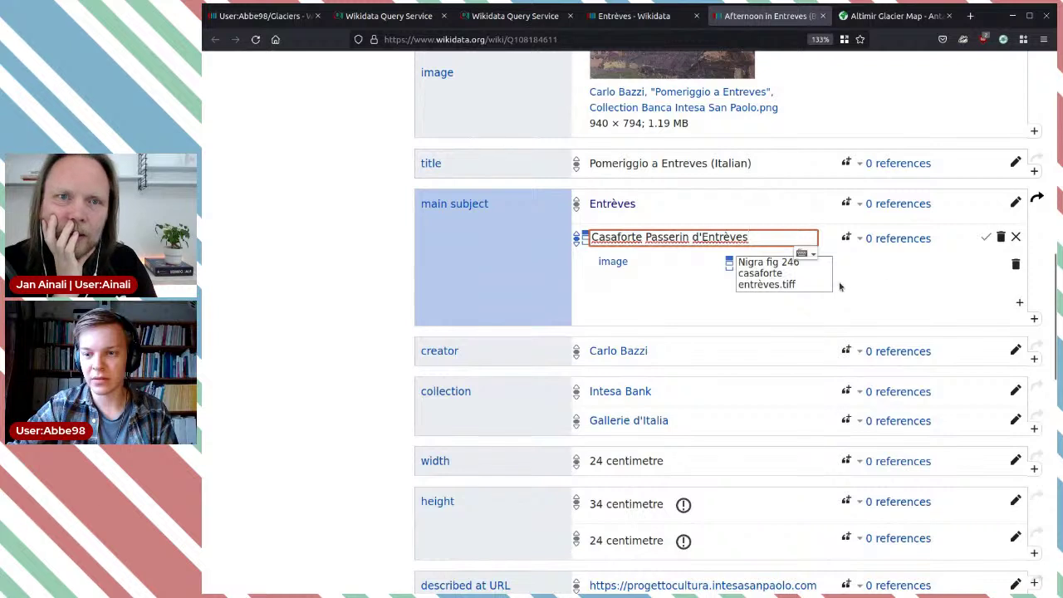
pyautogui.click(1015, 264)
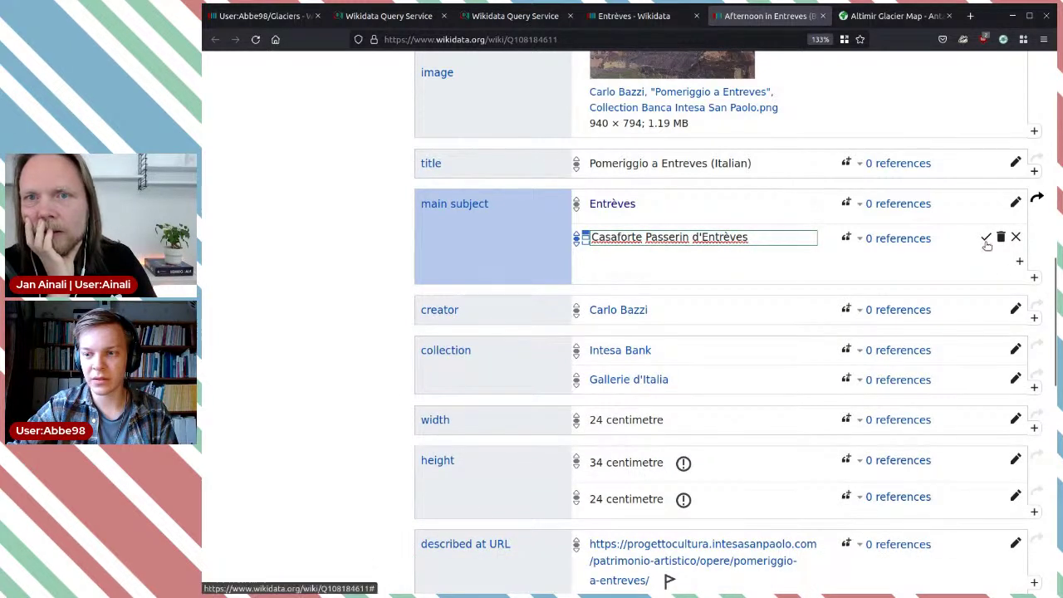
pyautogui.click(986, 237)
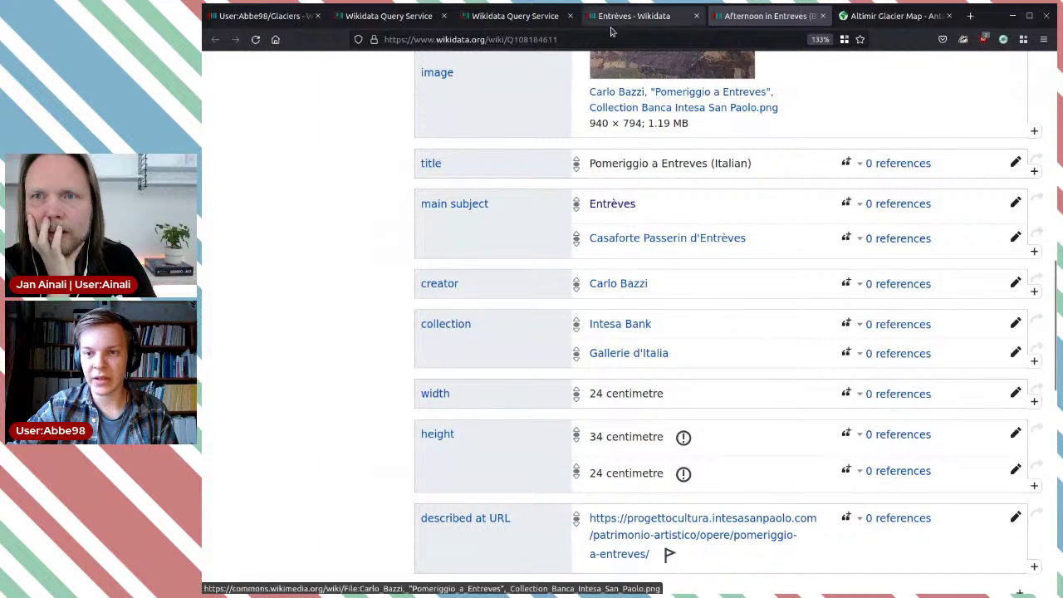
# Move both main subject claims of the painting item to the property P180 (depicts) on the same item and reload the page to check them.
pyautogui.click(1036, 201)
pyautogui.click(652, 159)
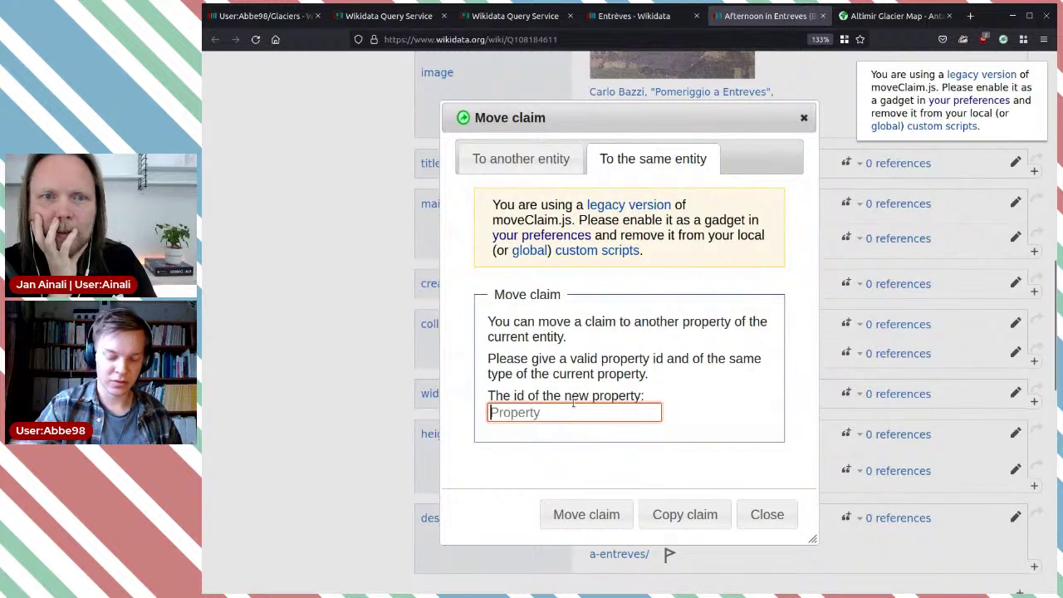
pyautogui.write('P180')
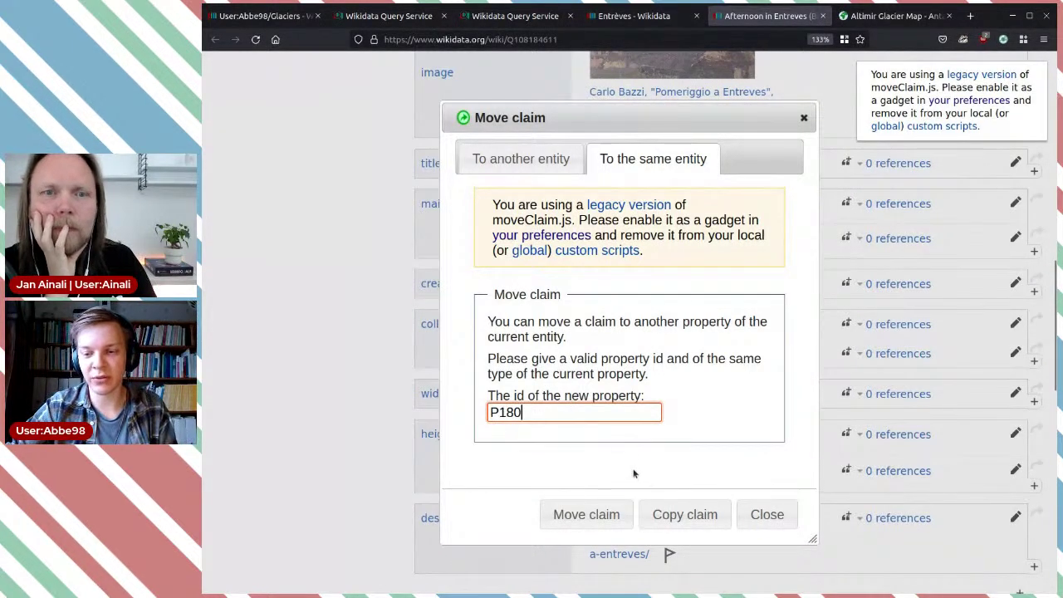
pyautogui.click(598, 516)
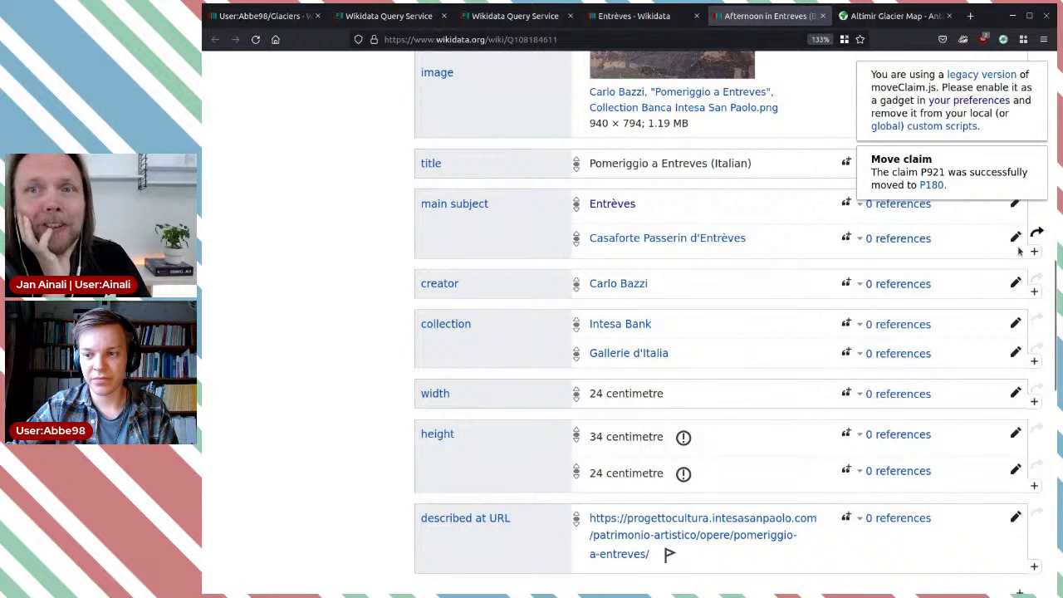
pyautogui.click(1036, 233)
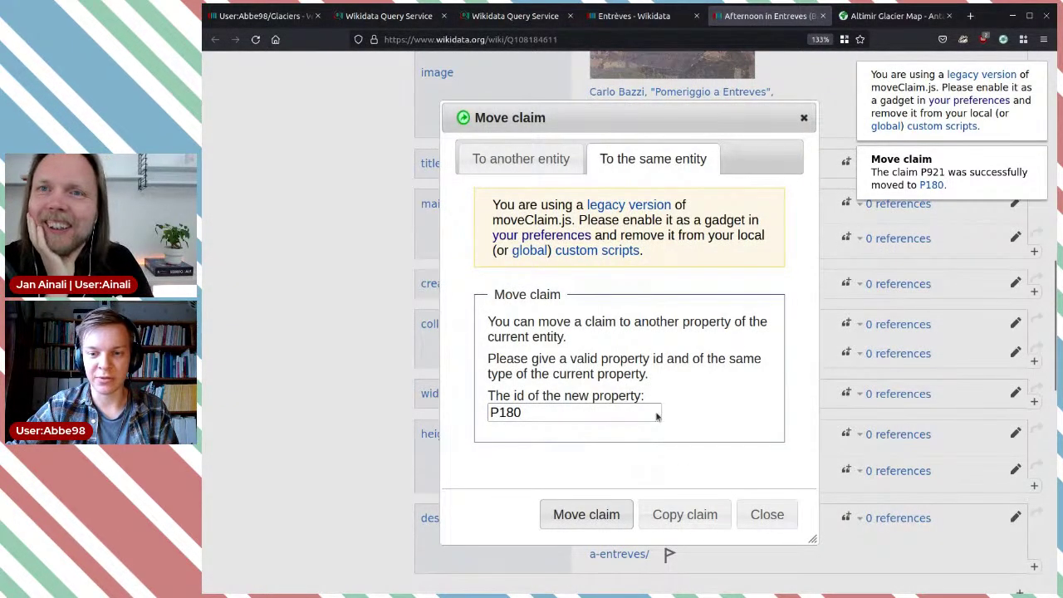
pyautogui.click(606, 516)
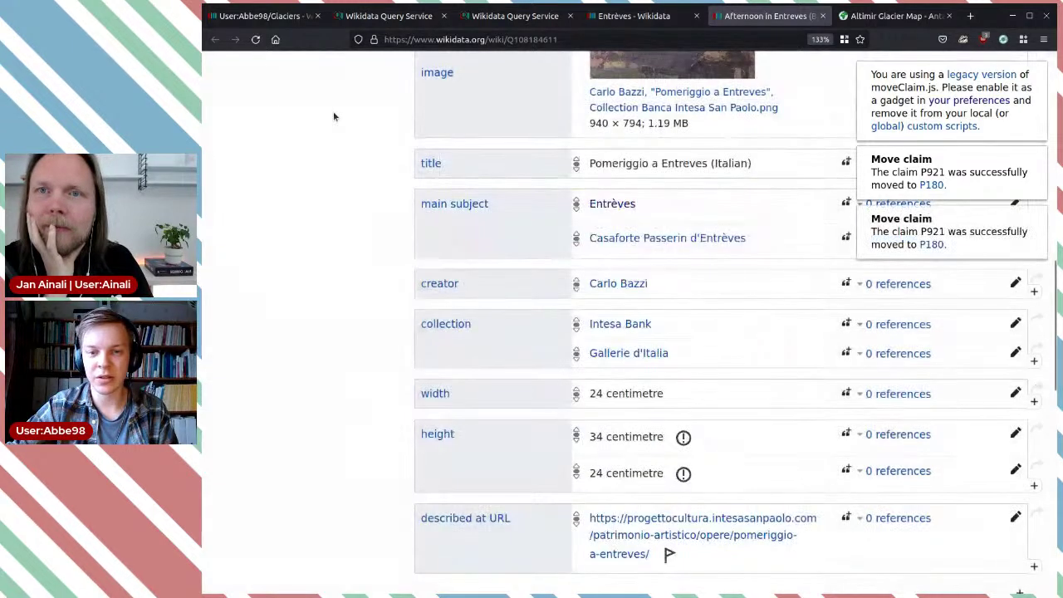
pyautogui.click(255, 39)
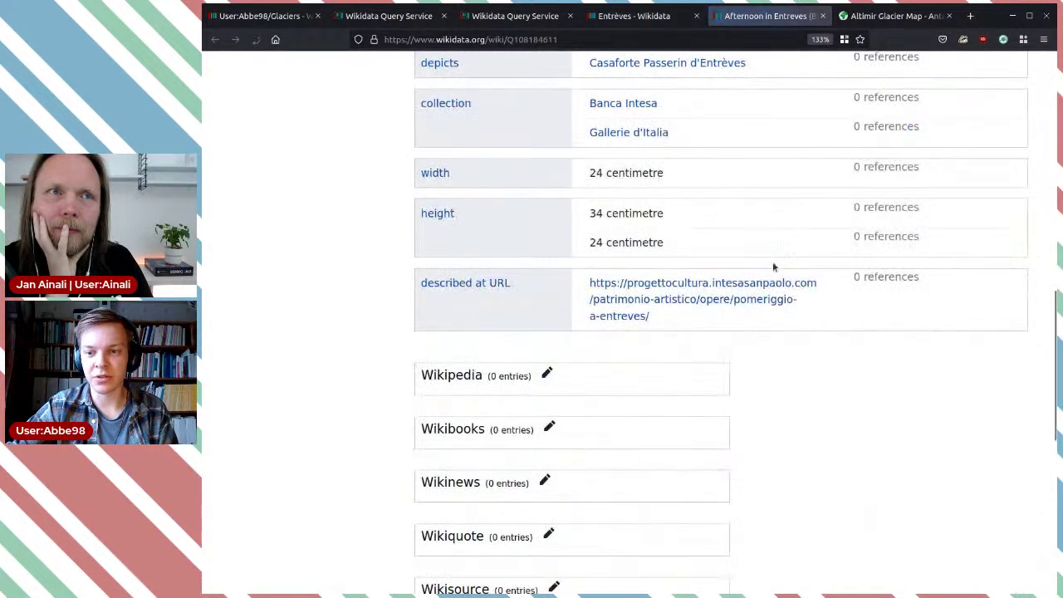
pyautogui.scroll(8, 773, 266)
pyautogui.scroll(-5, 795, 375)
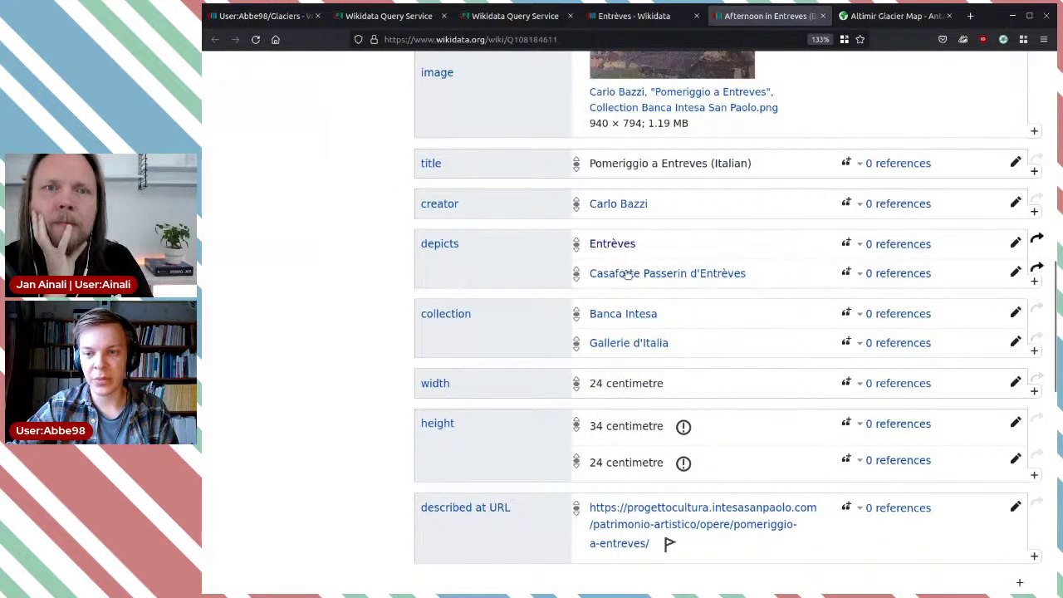
# Close the painting item and delete the notable work statement, Afternoon in Entreves (Bazzi), from the Entrèves glacier item.
pyautogui.click(823, 16)
pyautogui.click(652, 15)
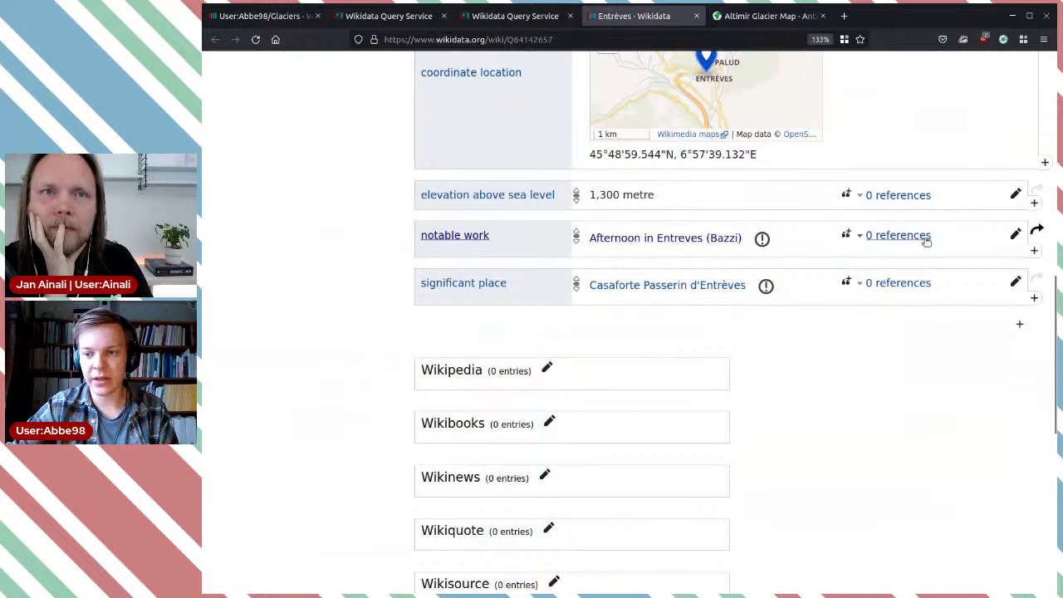
pyautogui.click(1014, 234)
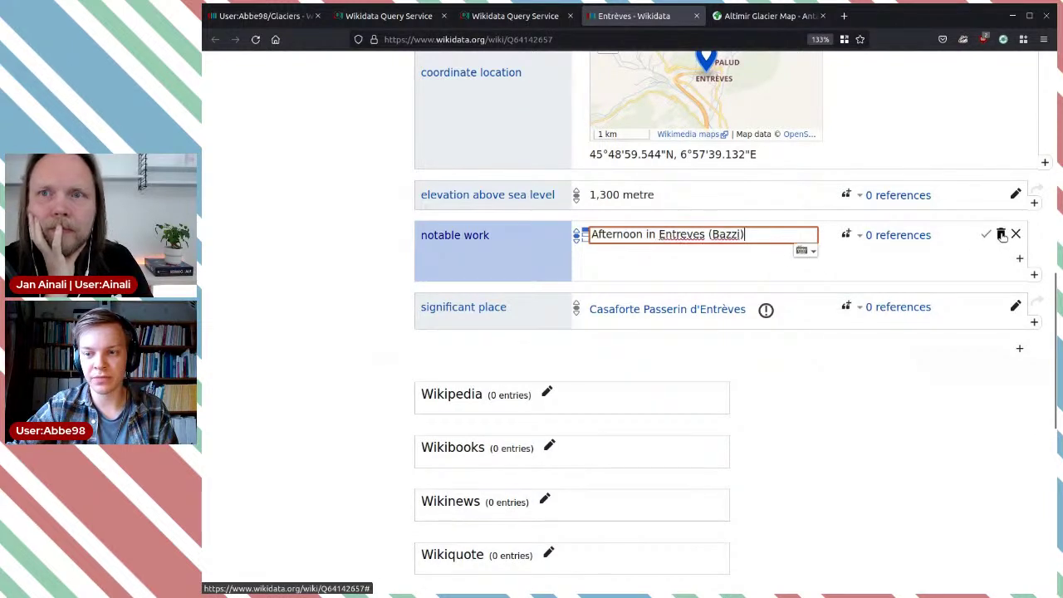
pyautogui.click(1001, 235)
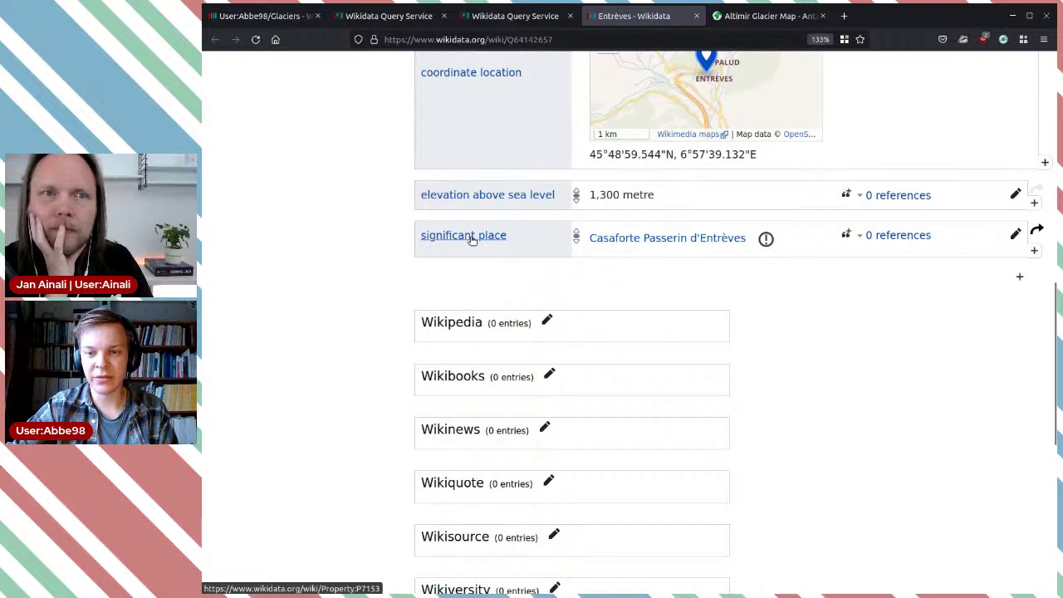
# Read the English description of the significant place property (P7153) and the potential issue flagged on that statement of the Entrèves item.
pyautogui.middleClick(503, 244)
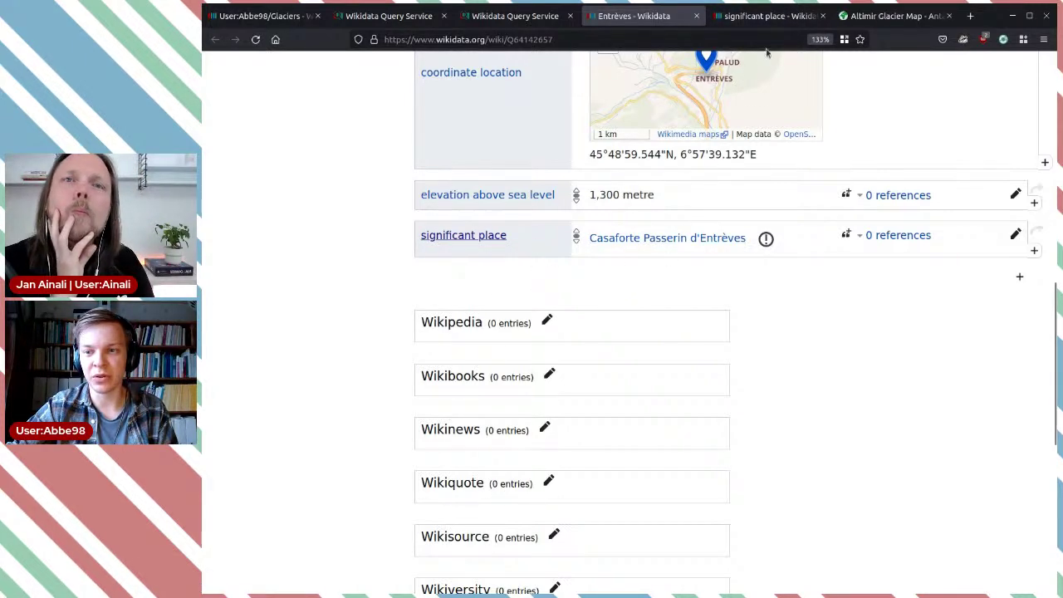
pyautogui.click(765, 16)
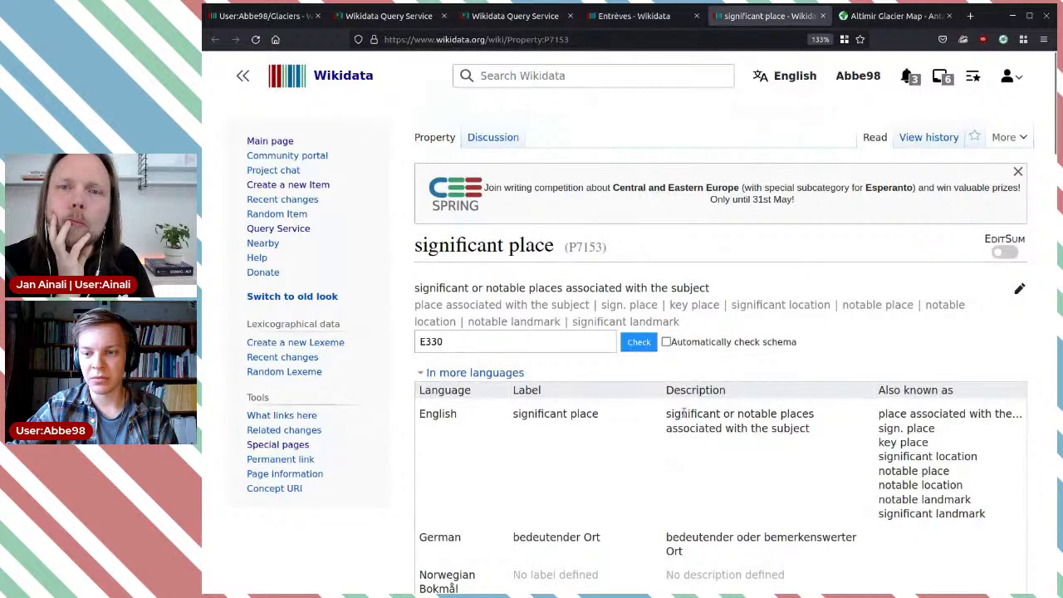
pyautogui.moveTo(683, 413); pyautogui.dragTo(824, 433)
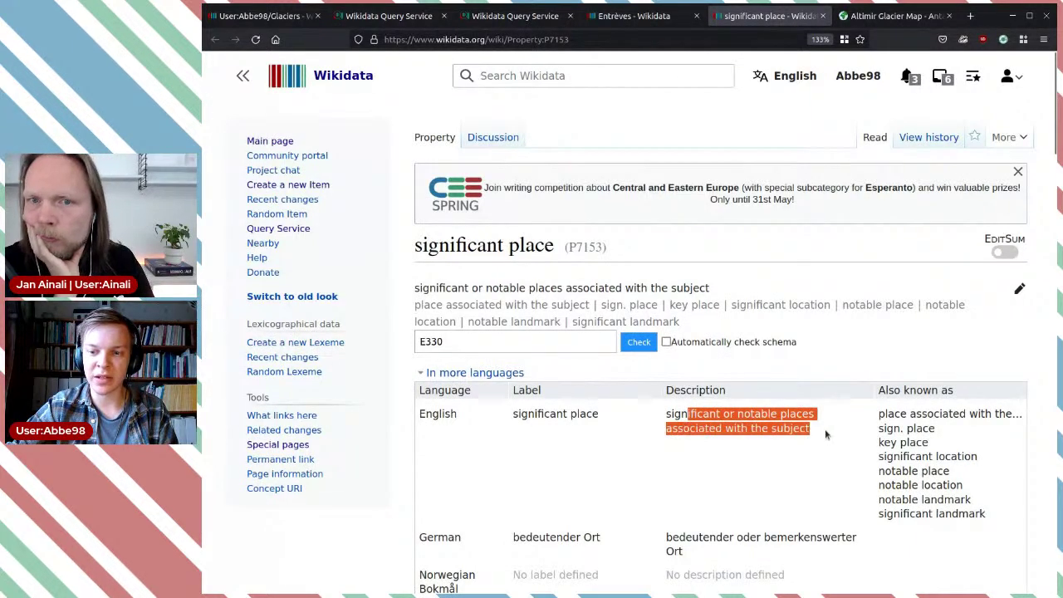
pyautogui.click(821, 435)
pyautogui.click(656, 15)
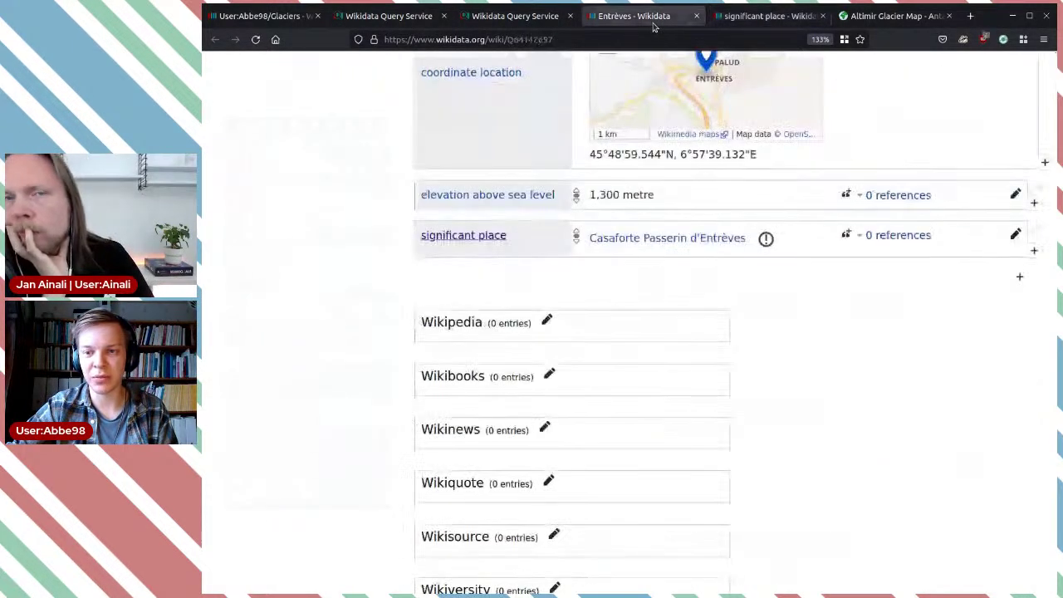
pyautogui.click(766, 239)
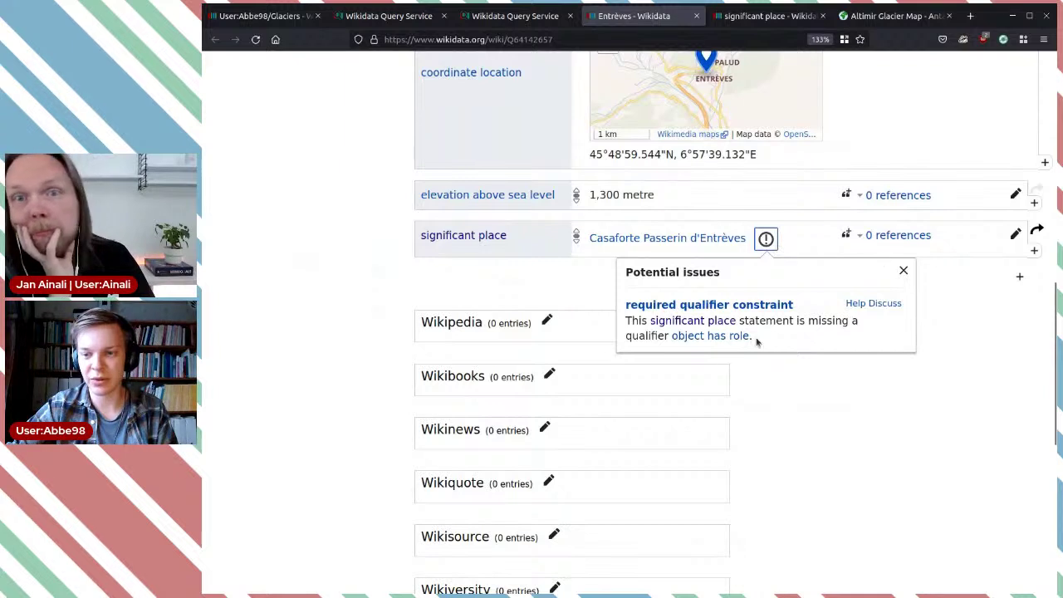
pyautogui.click(966, 365)
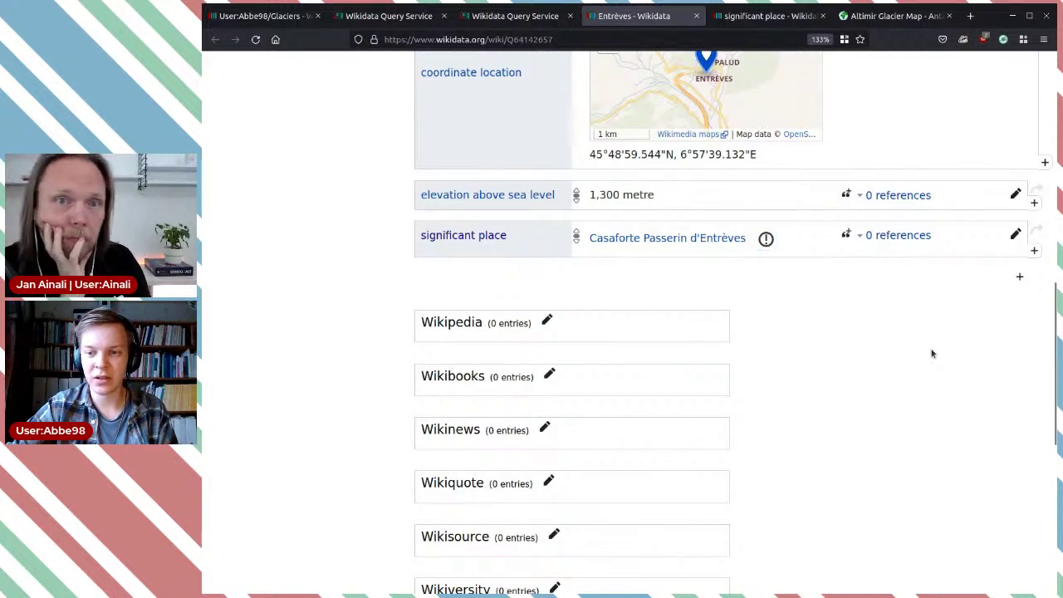
# Open the Casaforte Passerin d'Entrèves item, look through its description and statements, and return to the Entrèves item.
pyautogui.middleClick(679, 241)
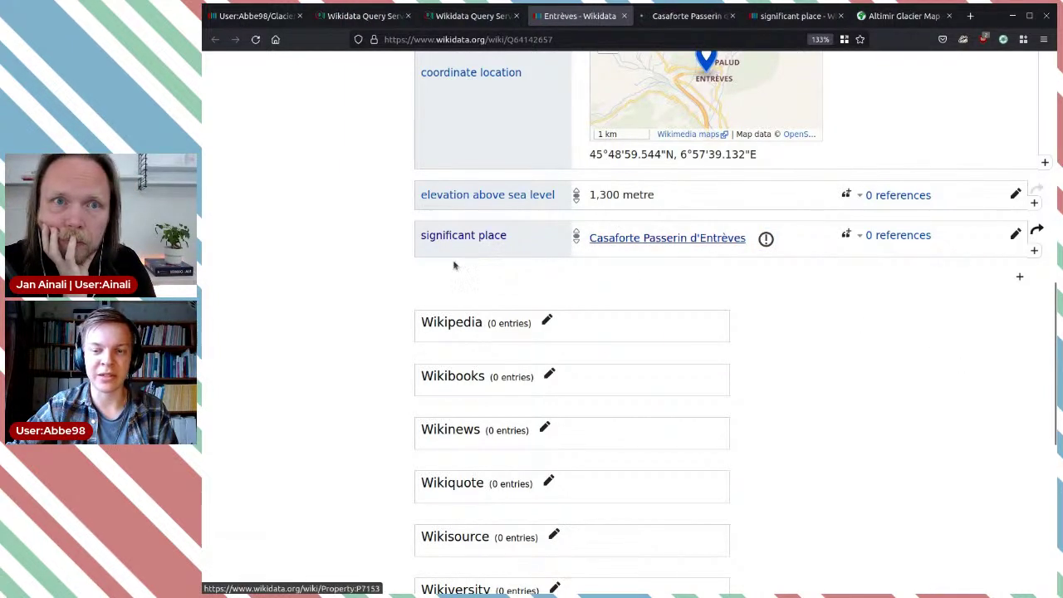
pyautogui.click(703, 15)
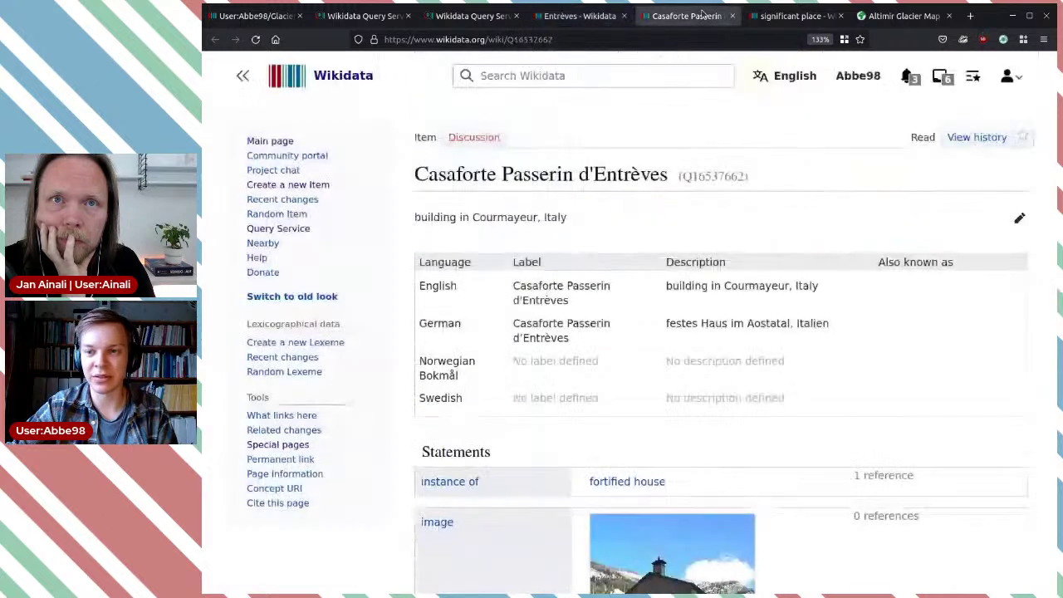
pyautogui.scroll(-5, 758, 277)
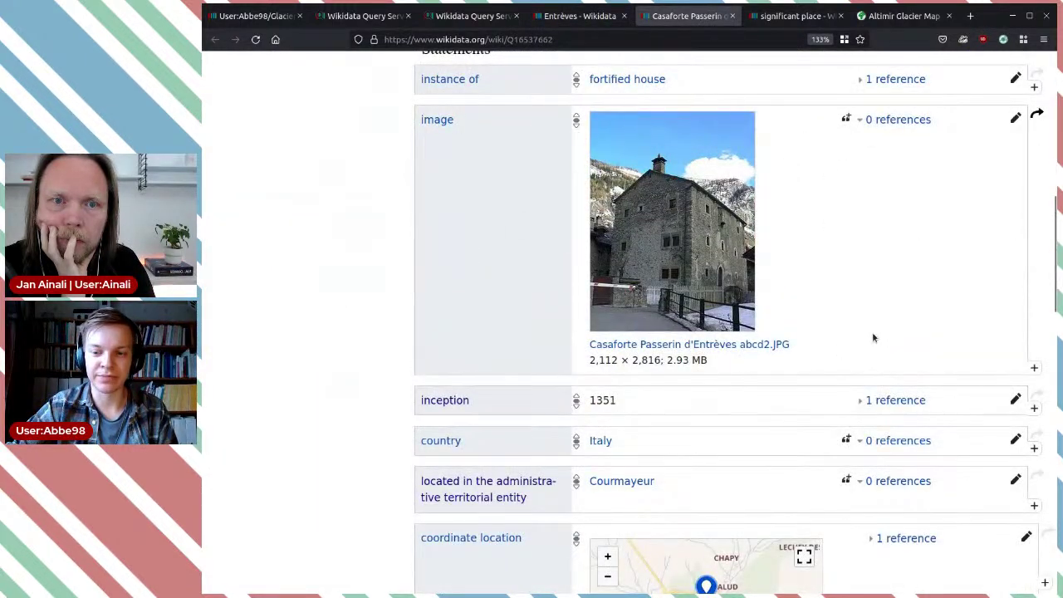
pyautogui.scroll(3, 877, 330)
pyautogui.click(580, 16)
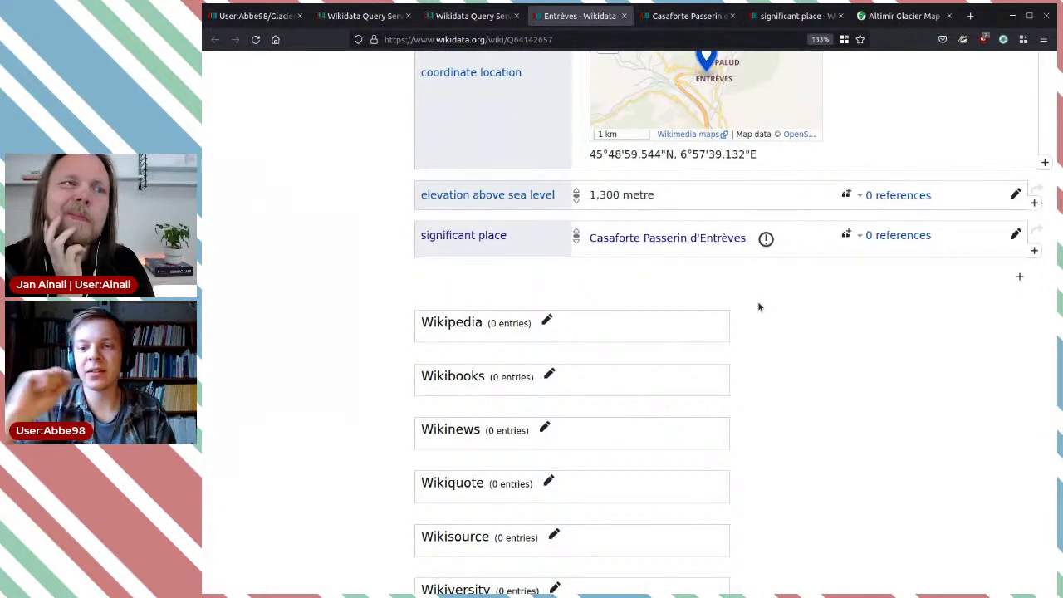
# Review the Entrèves item's statements and delete its significant place statement, Casaforte Passerin d'Entrèves.
pyautogui.scroll(3, 757, 301)
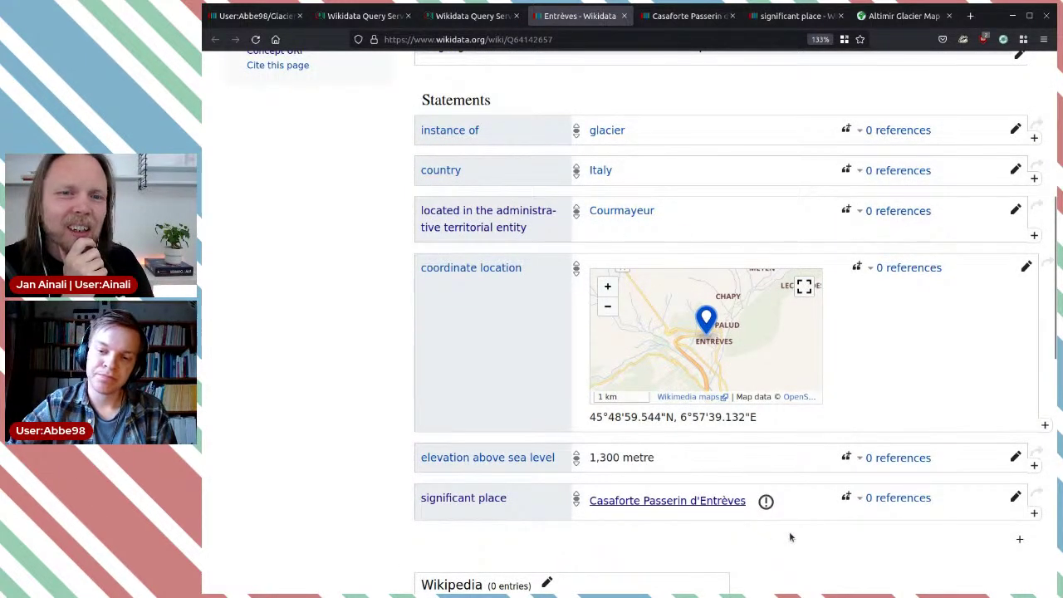
pyautogui.scroll(-2, 872, 528)
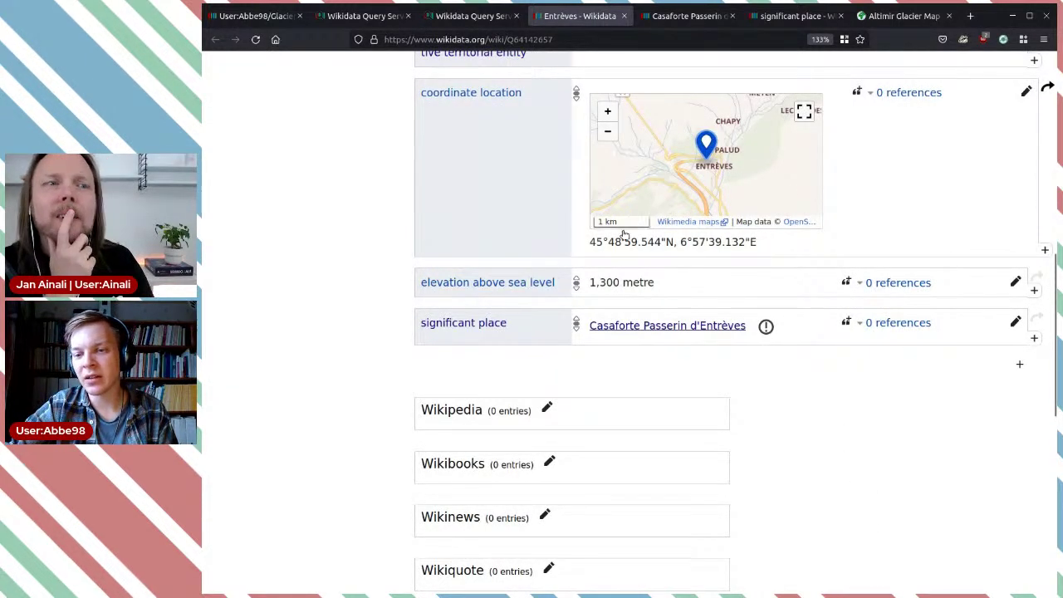
pyautogui.scroll(-2, 773, 403)
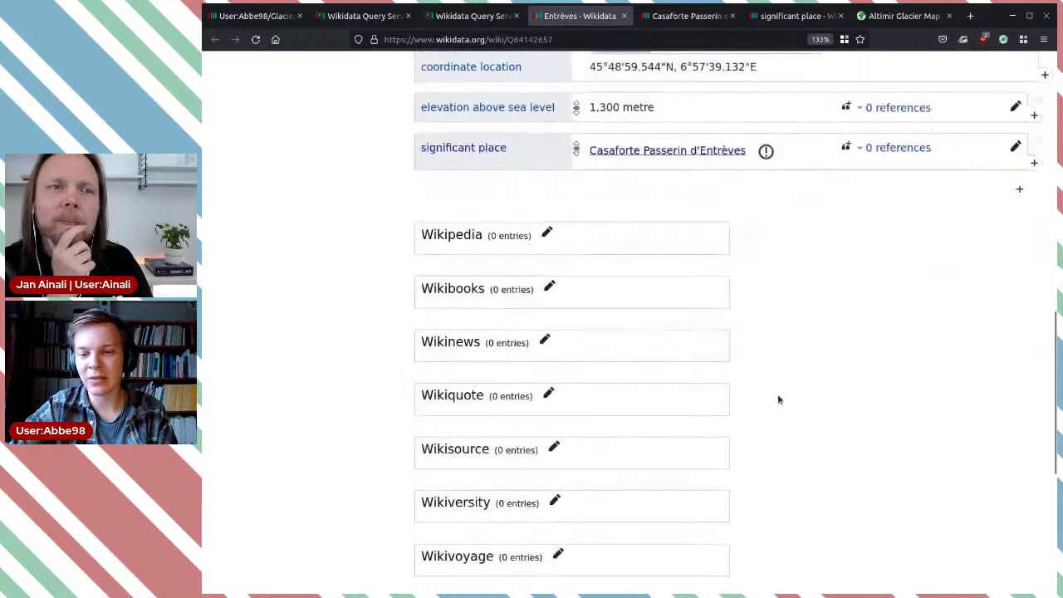
pyautogui.scroll(3, 883, 400)
pyautogui.scroll(-2, 930, 416)
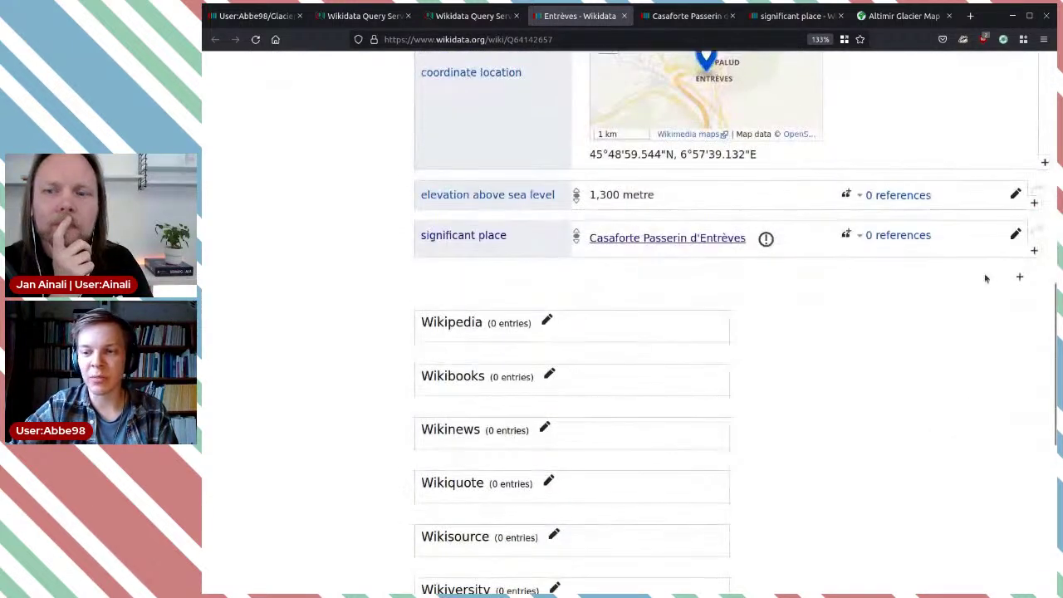
pyautogui.click(1015, 234)
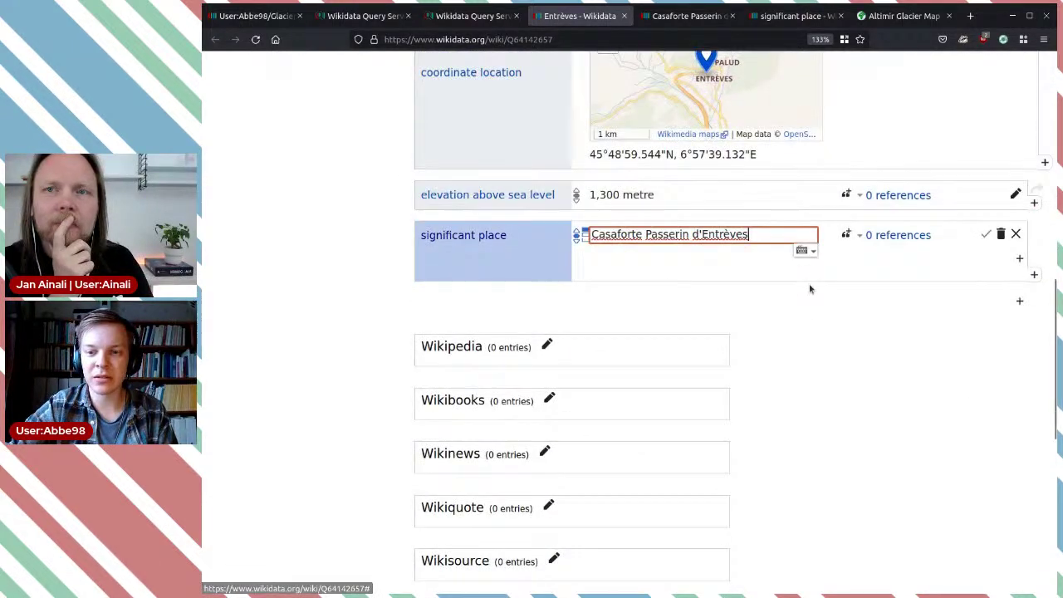
pyautogui.click(1001, 234)
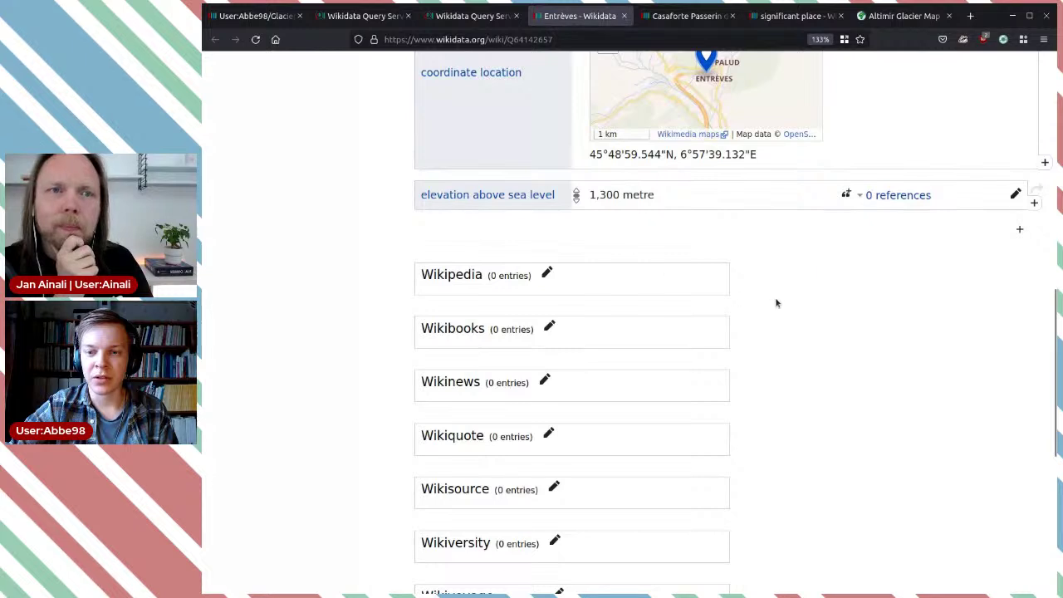
# Check the remaining statements of the Entrèves item, and close the Entrèves and Casaforte Passerin d'Entrèves pages.
pyautogui.scroll(4, 777, 302)
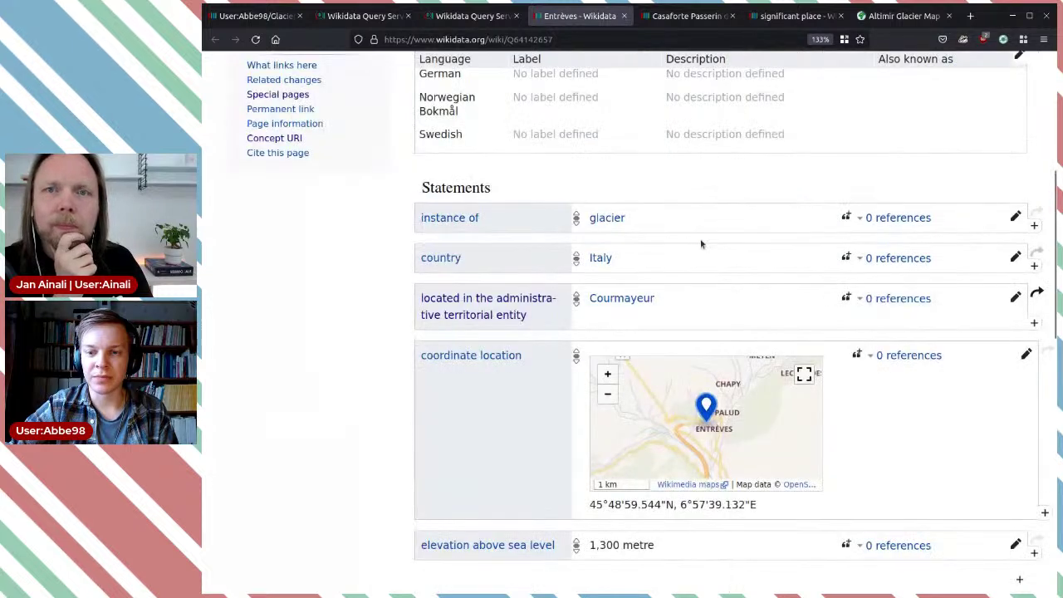
pyautogui.click(625, 17)
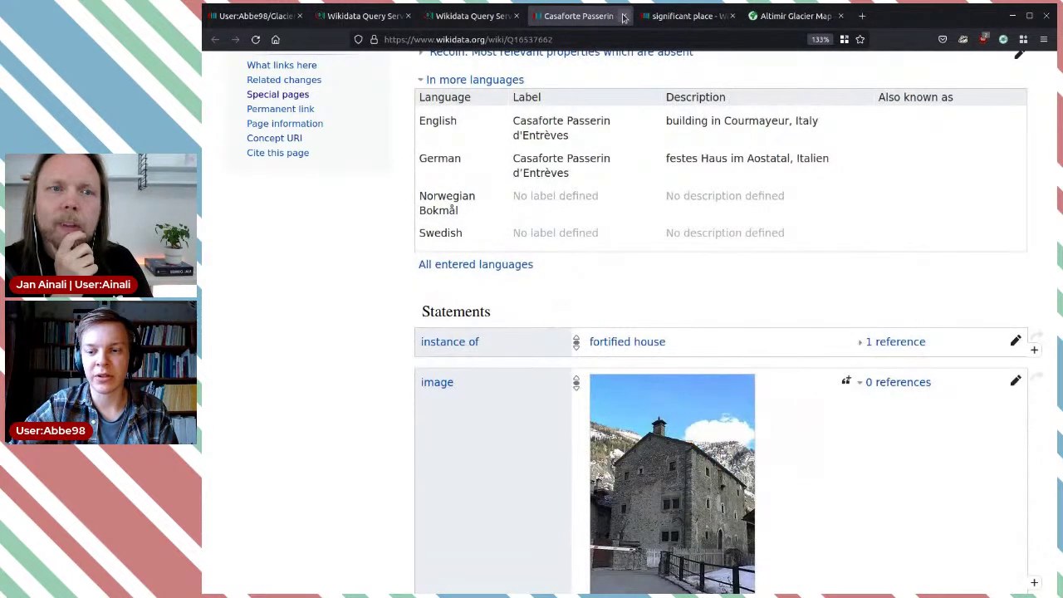
pyautogui.click(624, 16)
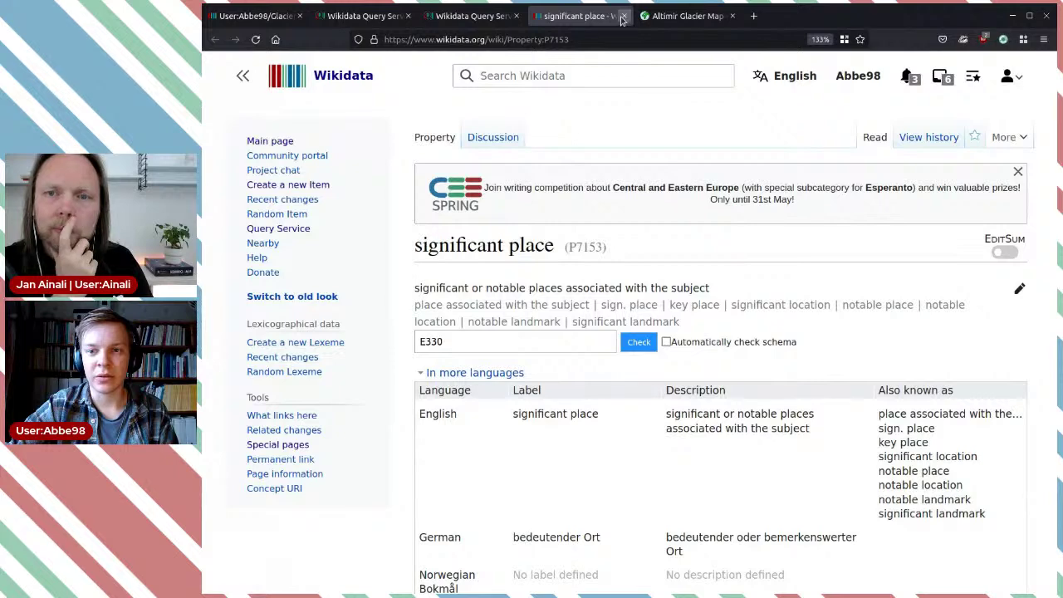
# Close the significant place and Altimir Glacier pages and return to the query results listing properties used on glaciers.
pyautogui.click(622, 17)
pyautogui.click(622, 17)
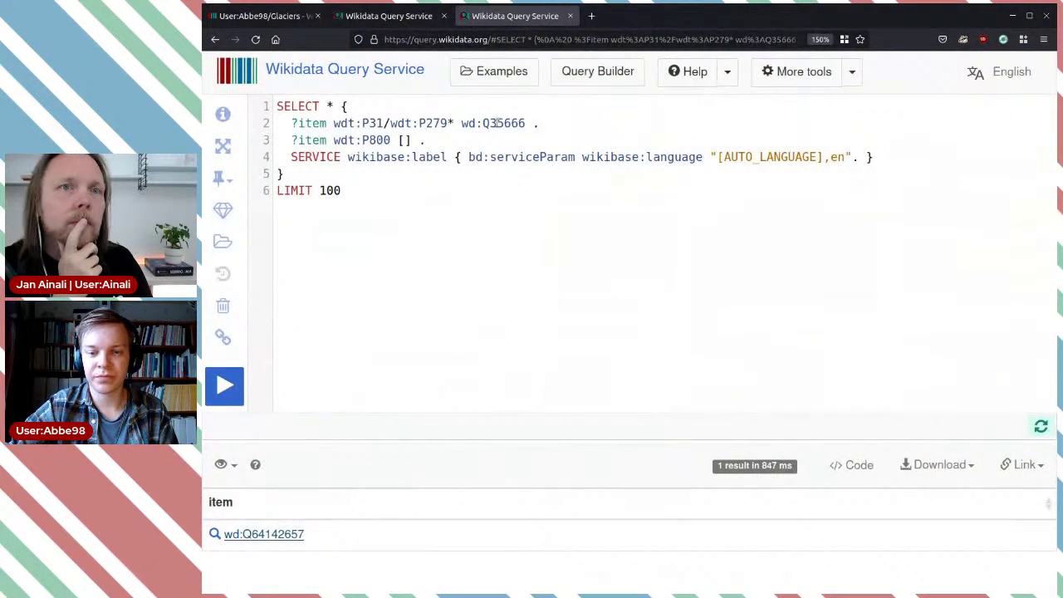
pyautogui.click(389, 16)
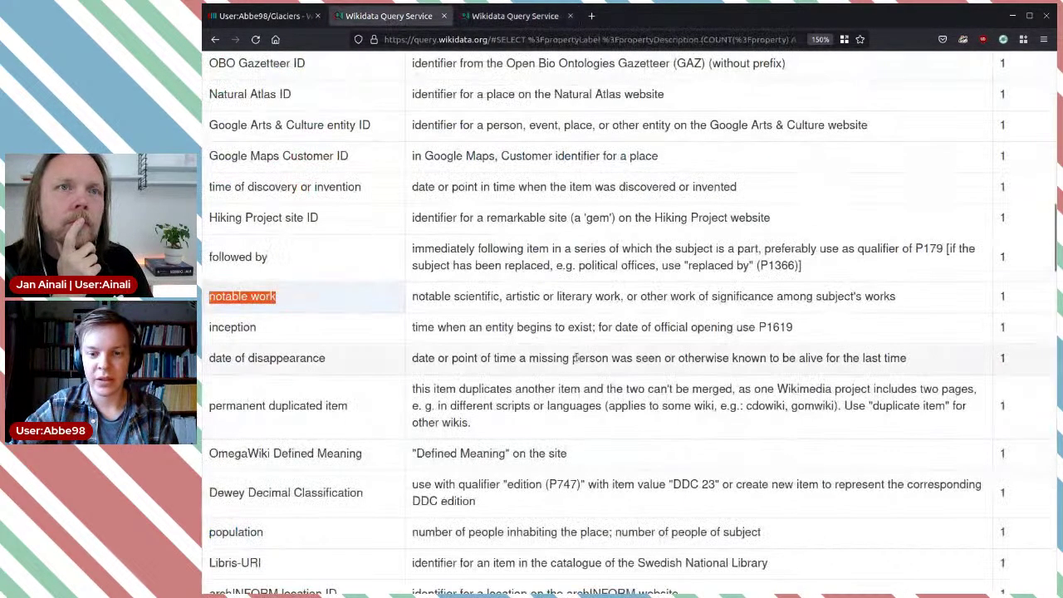
# Examine the rarely used properties in the glacier results, from inception and date of disappearance to permanent duplicated item and population.
pyautogui.doubleClick(308, 327)
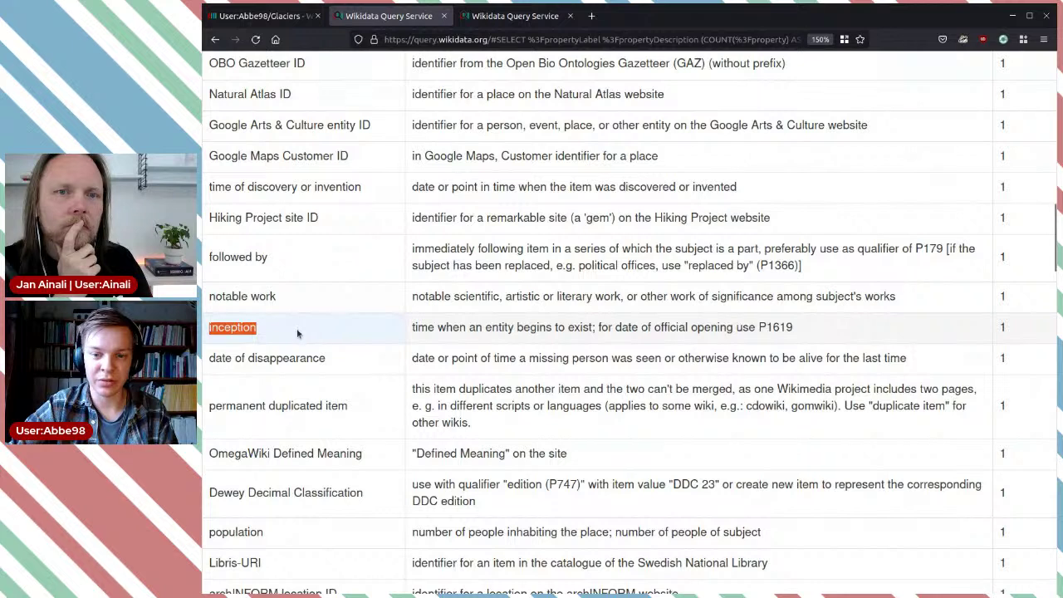
pyautogui.click(333, 335)
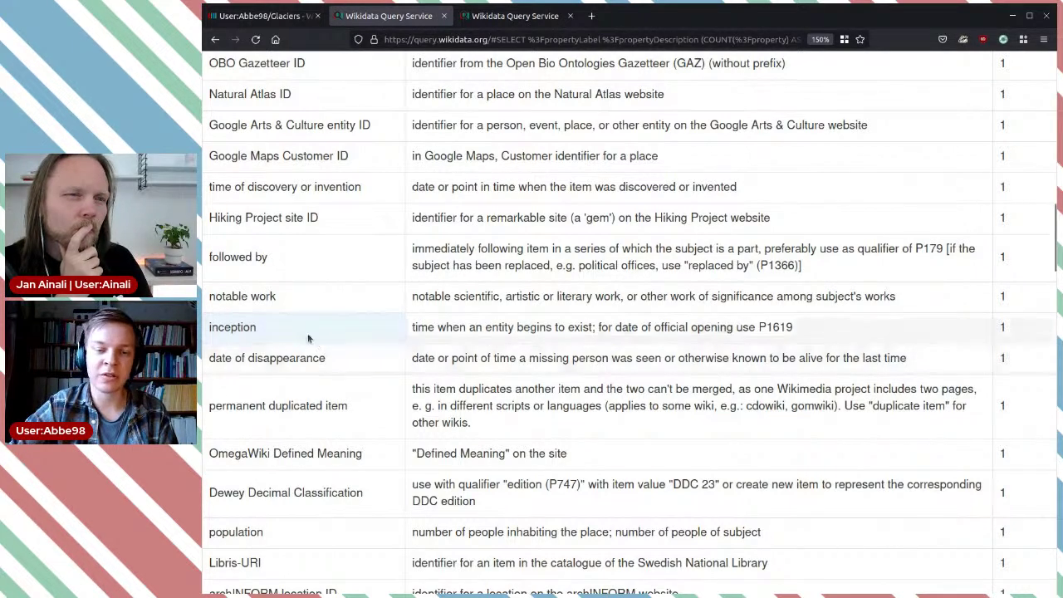
pyautogui.doubleClick(279, 334)
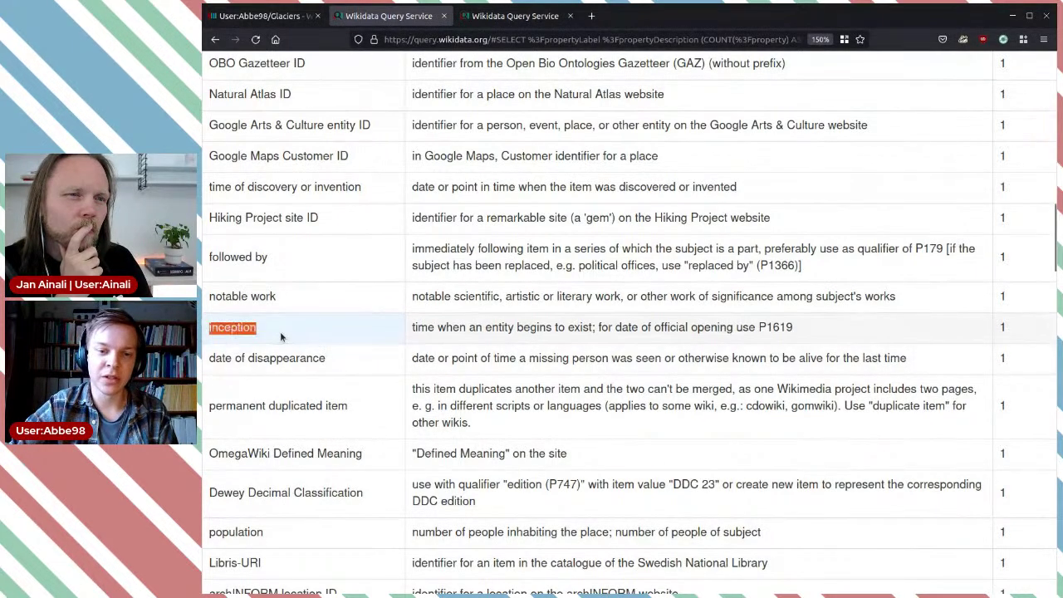
pyautogui.click(334, 333)
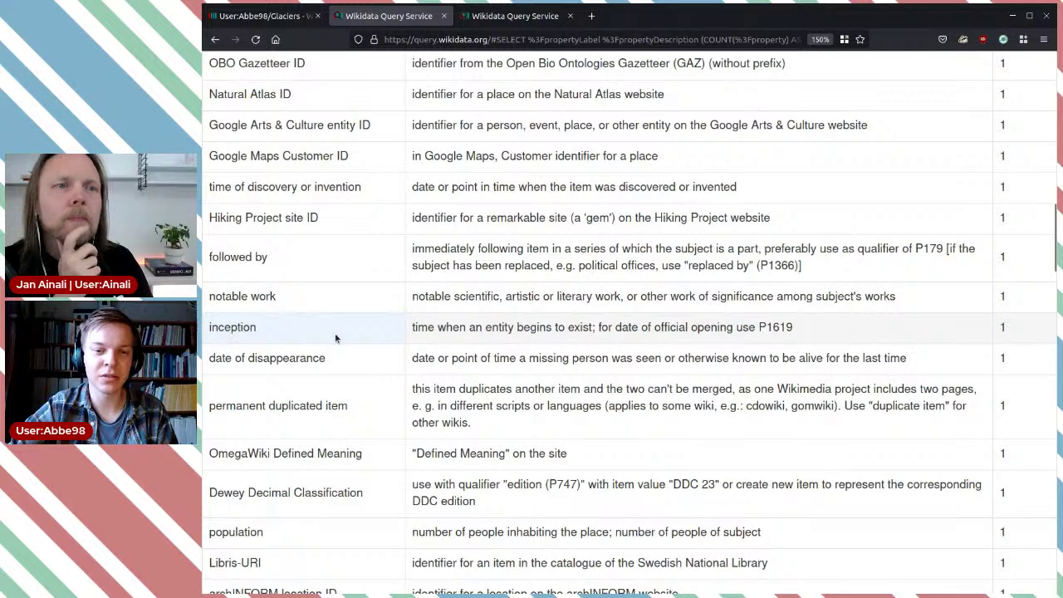
pyautogui.scroll(-2, 370, 340)
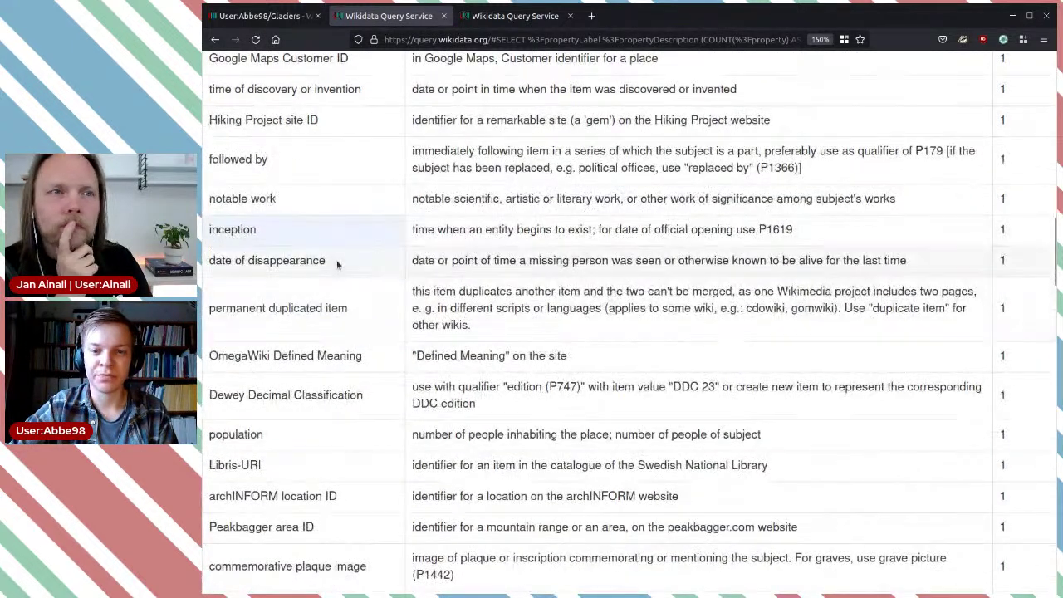
pyautogui.tripleClick(343, 260)
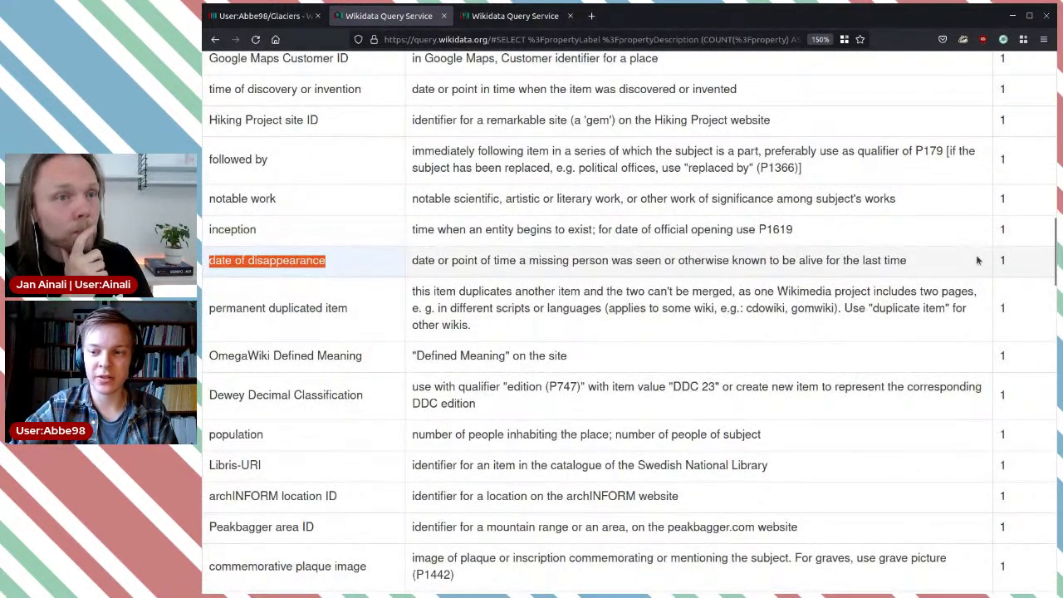
pyautogui.doubleClick(1003, 260)
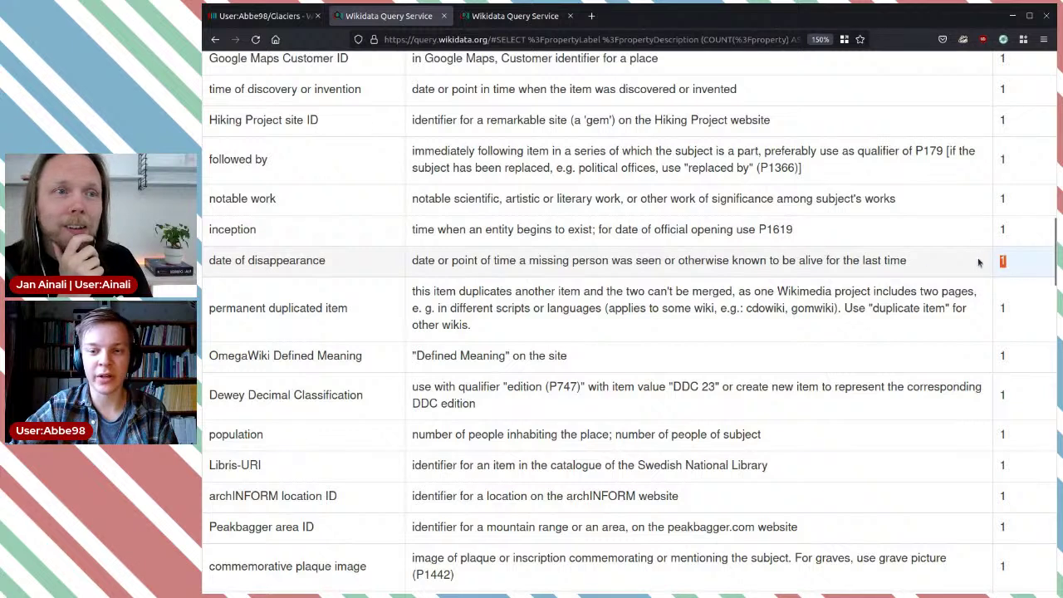
pyautogui.click(367, 267)
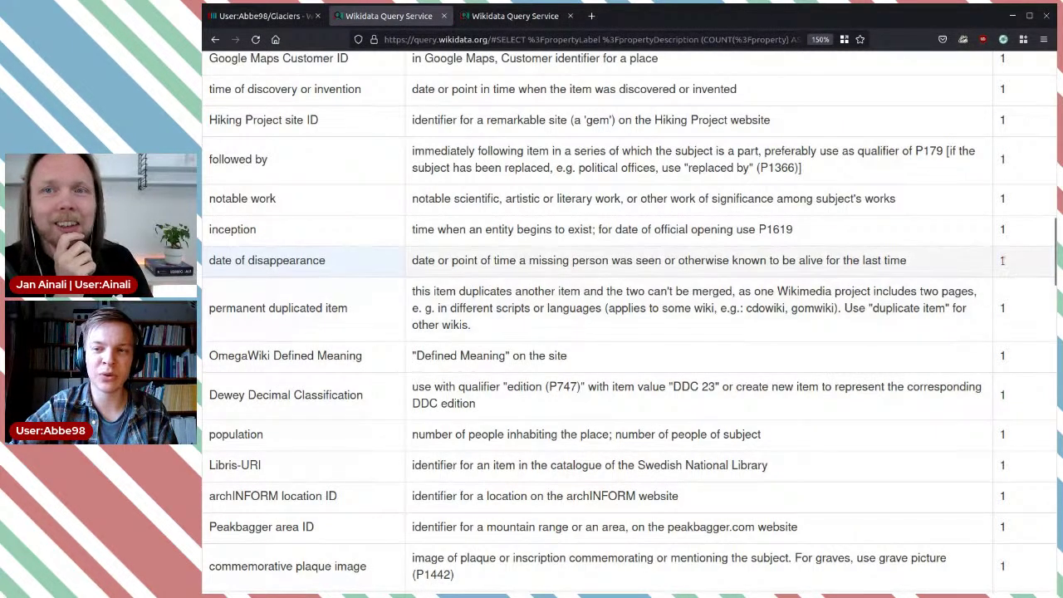
pyautogui.moveTo(1001, 260); pyautogui.dragTo(399, 260)
pyautogui.click(372, 260)
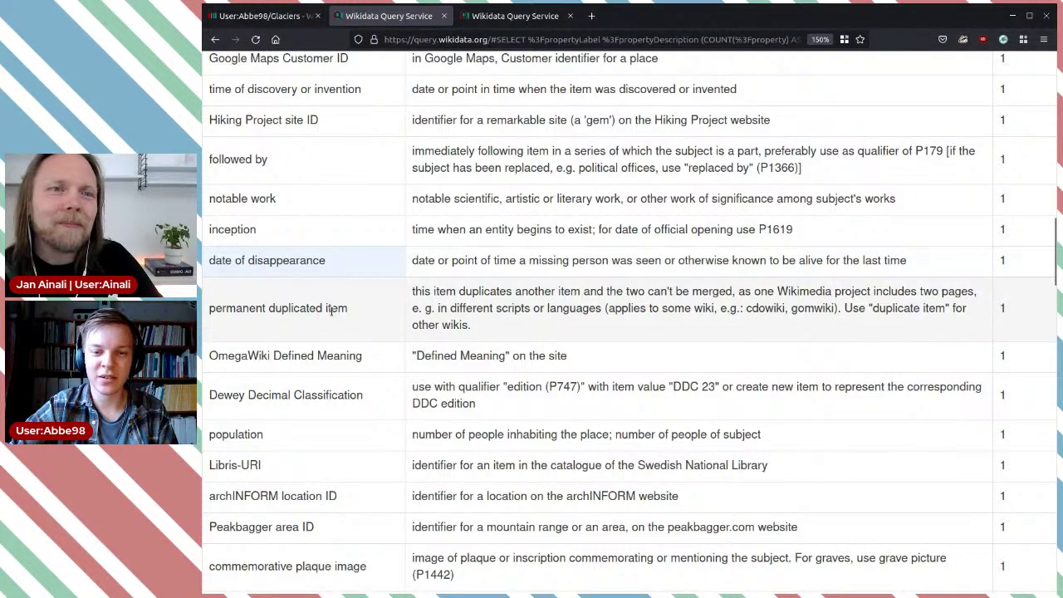
pyautogui.moveTo(306, 309); pyautogui.dragTo(368, 320)
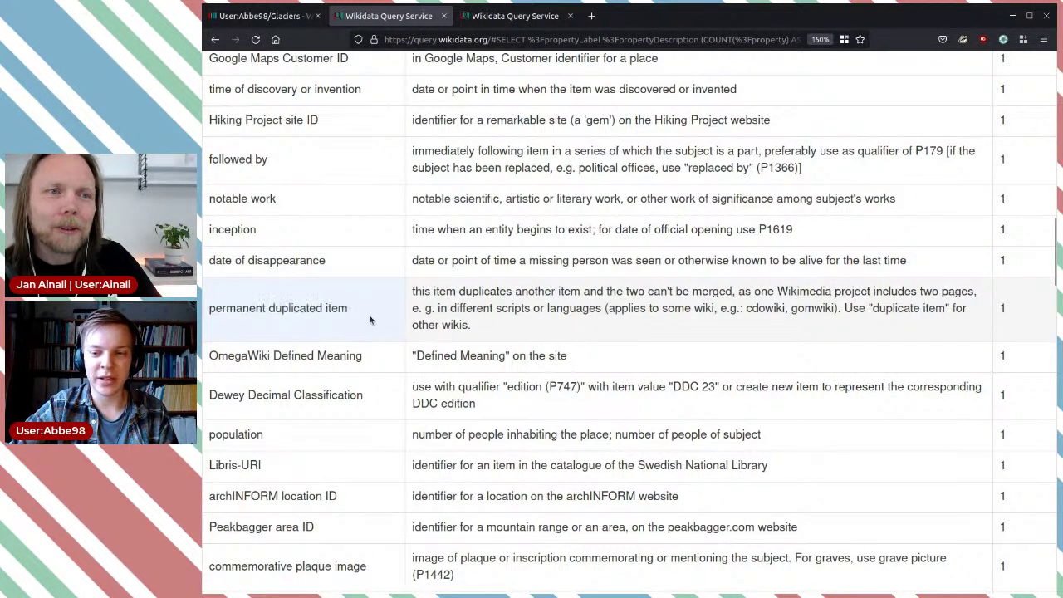
pyautogui.scroll(-2, 430, 308)
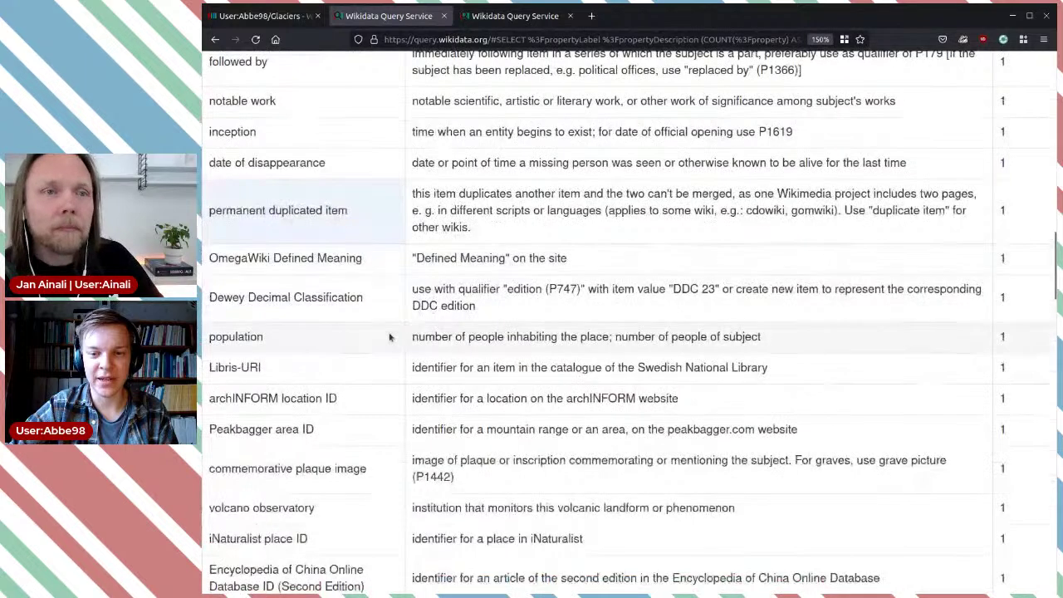
pyautogui.doubleClick(245, 339)
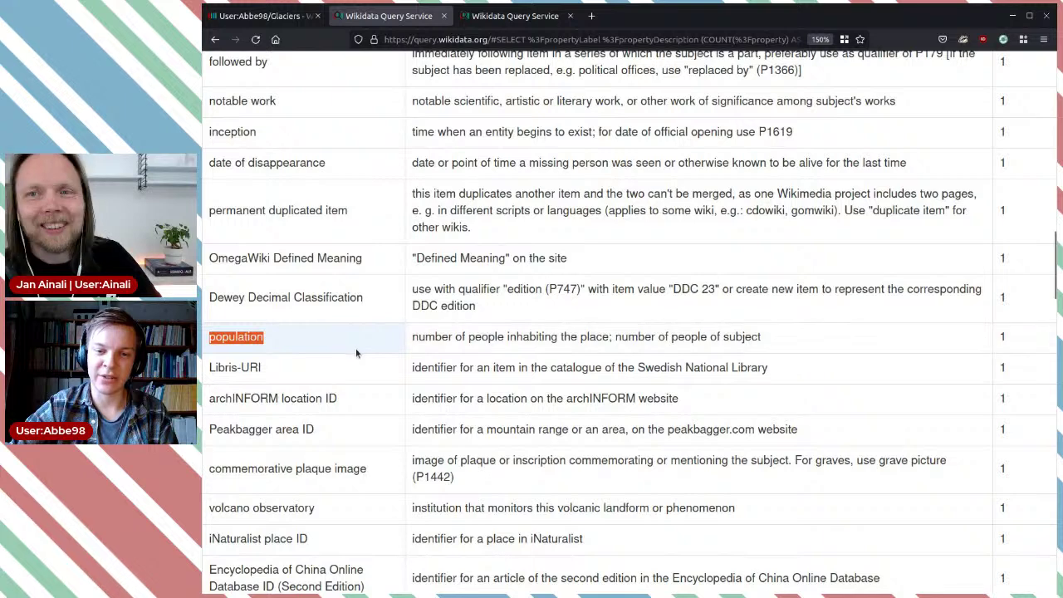
# Change the property in the glacier item query from notable work to population (P1082) and run the query.
pyautogui.click(498, 16)
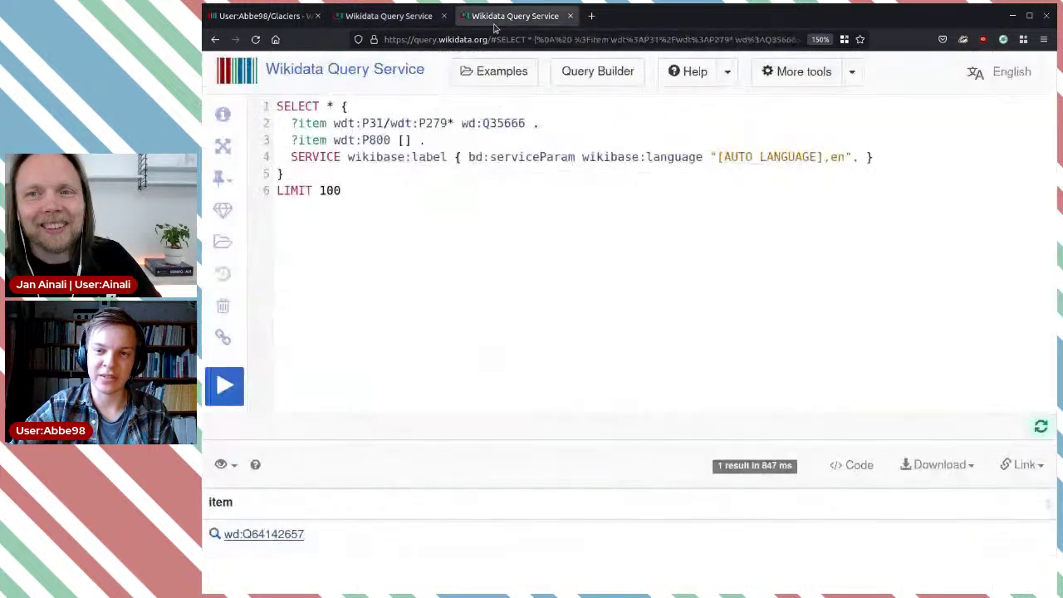
pyautogui.doubleClick(379, 140)
pyautogui.press('BackSpace')
pyautogui.hotkey('ctrl', 'space')
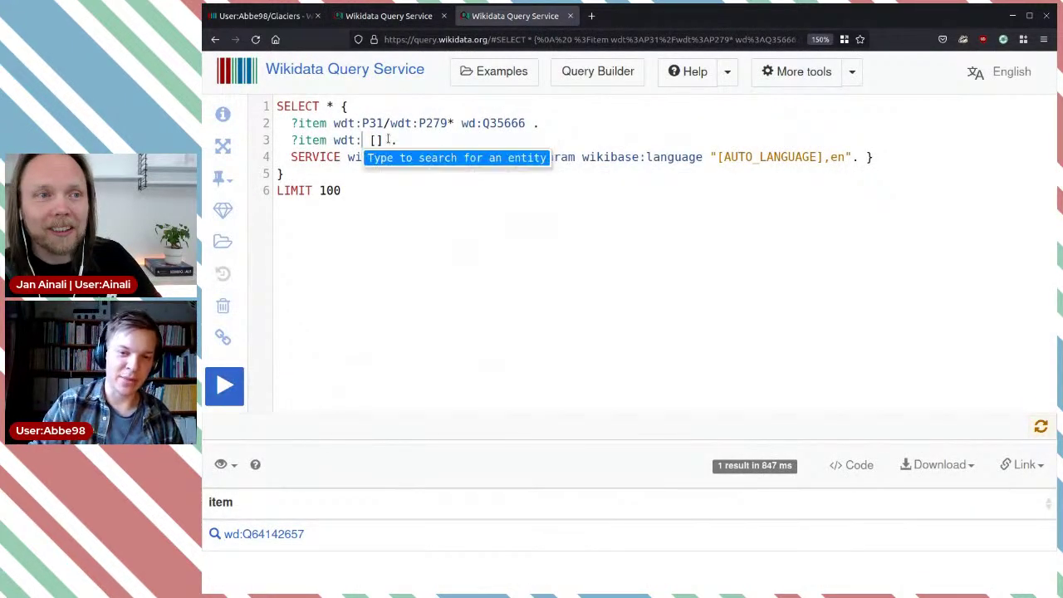
pyautogui.write('population')
pyautogui.press('Return')
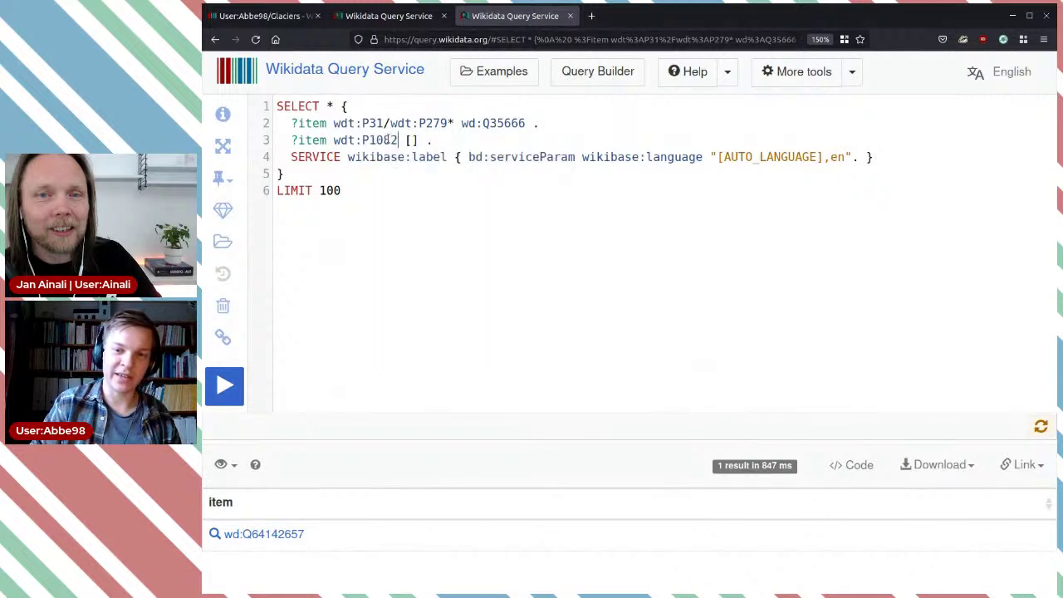
pyautogui.hotkey('ctrl', 'Return')
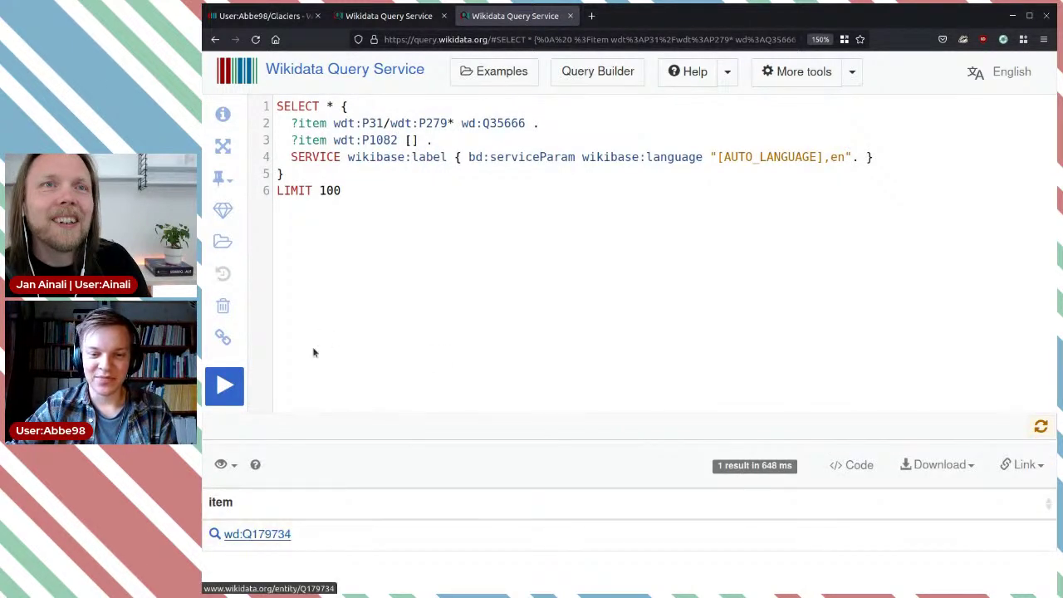
# Open the item found by the population query, Vatnajökull (Q179734), and look through its statements as far as population.
pyautogui.click(282, 533)
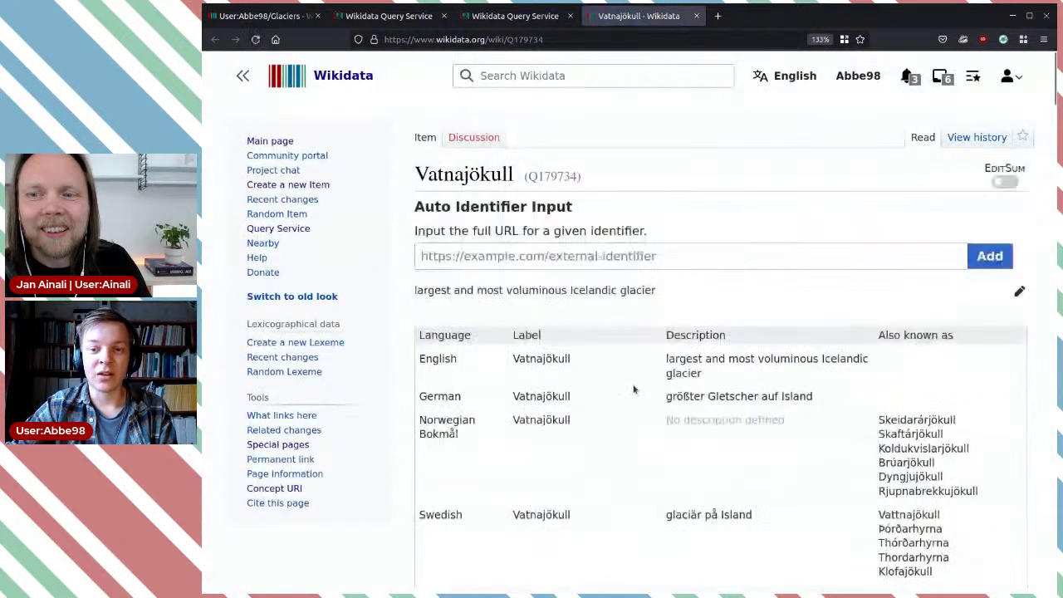
pyautogui.scroll(-5, 785, 350)
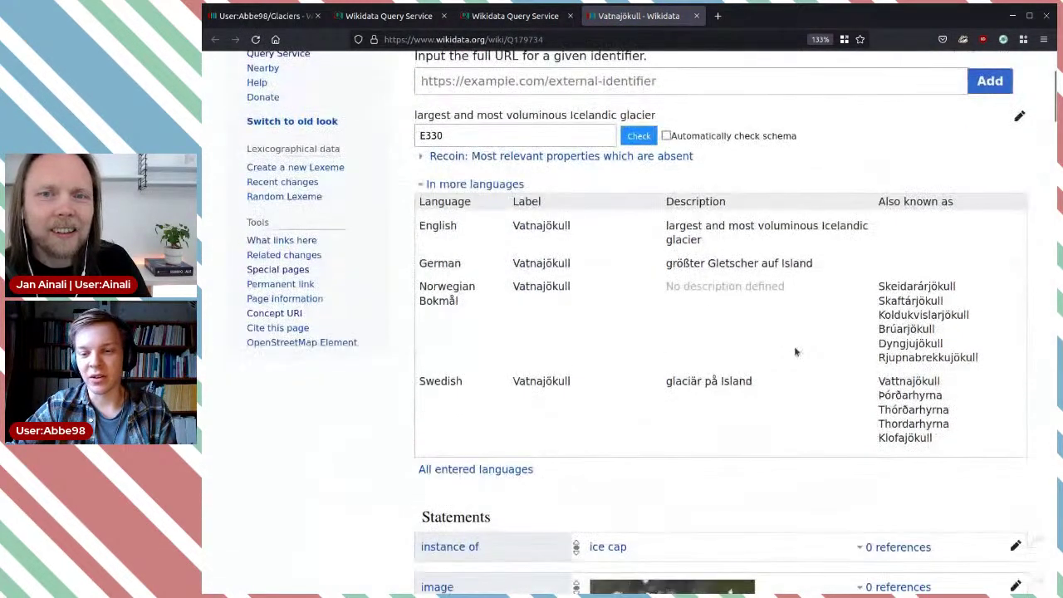
pyautogui.scroll(-4, 853, 265)
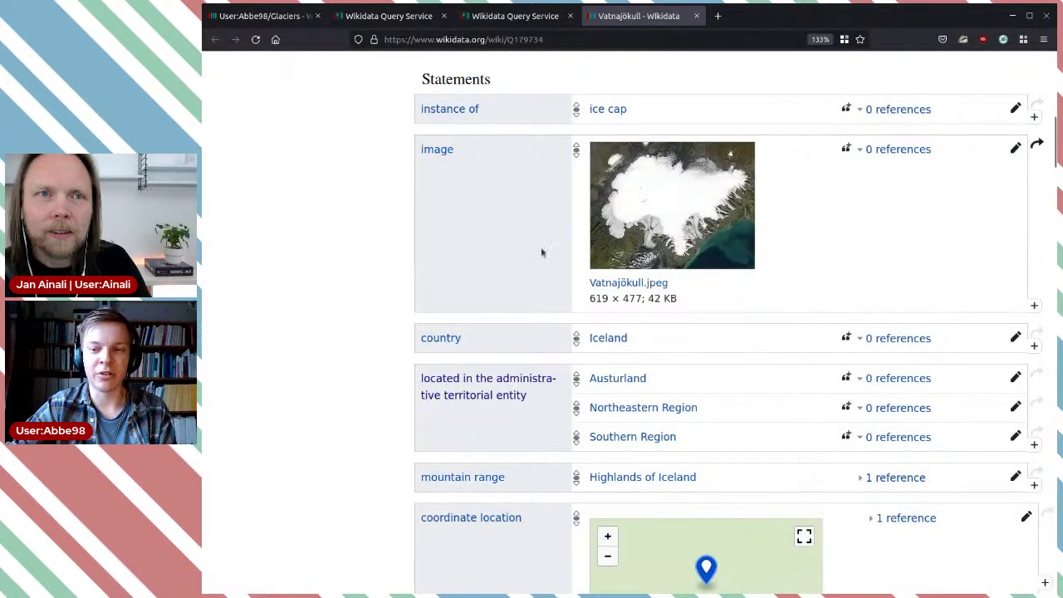
pyautogui.scroll(-7, 925, 240)
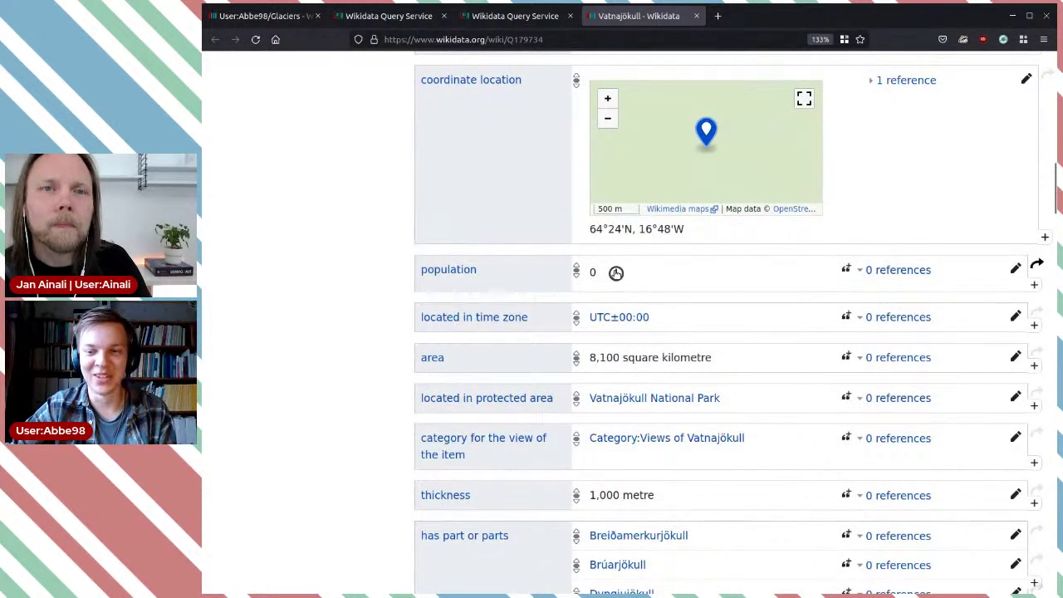
# Read the potential issues flagged on Vatnajökull's population statement, including the type and required qualifier constraints, and close them.
pyautogui.click(616, 272)
pyautogui.scroll(-3, 734, 270)
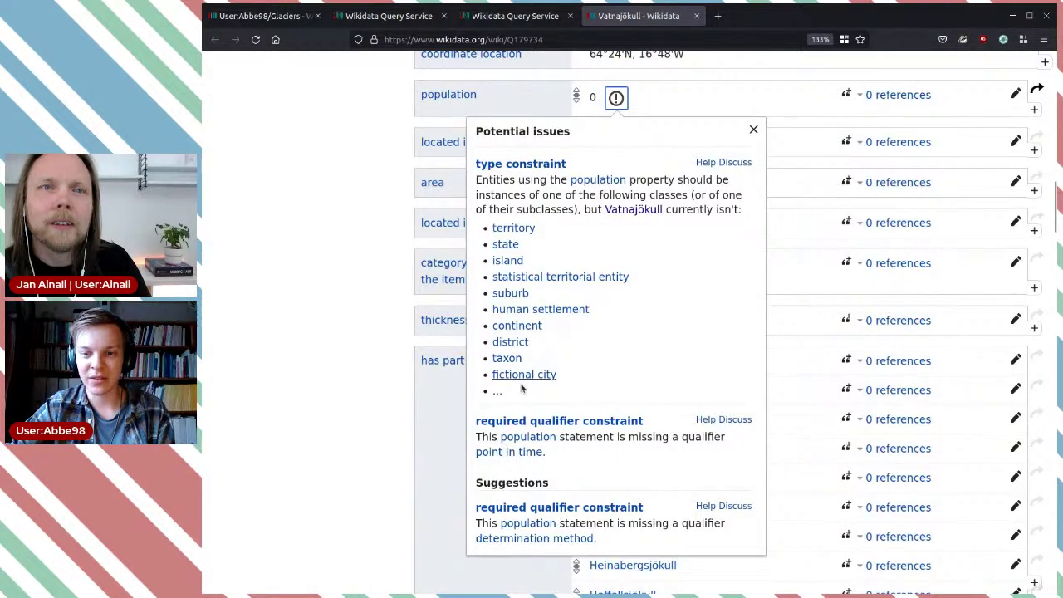
pyautogui.scroll(-4, 531, 328)
pyautogui.scroll(9, 772, 359)
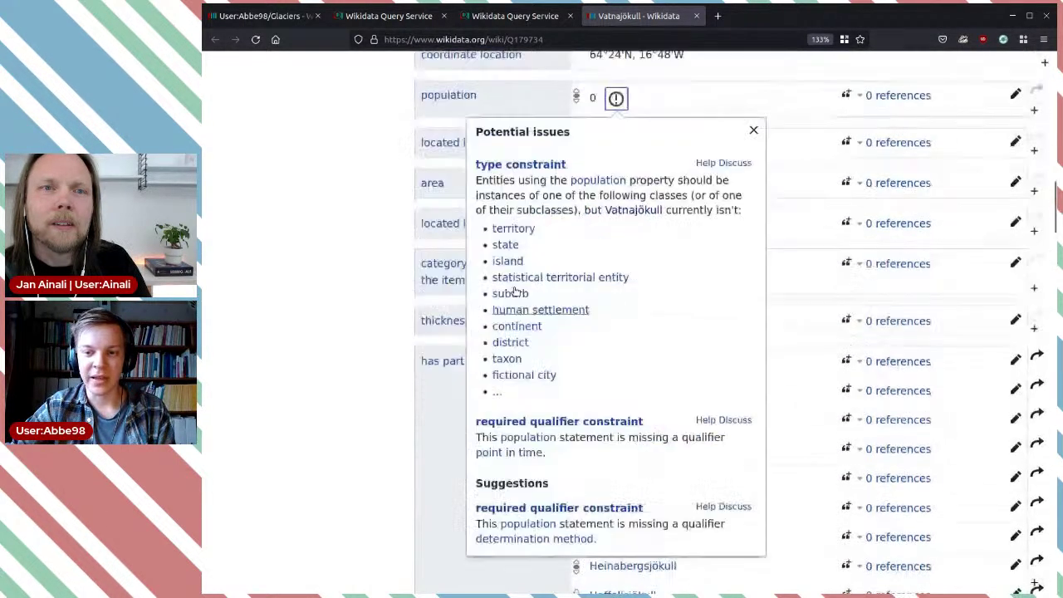
pyautogui.scroll(-2, 772, 359)
pyautogui.scroll(-3, 712, 355)
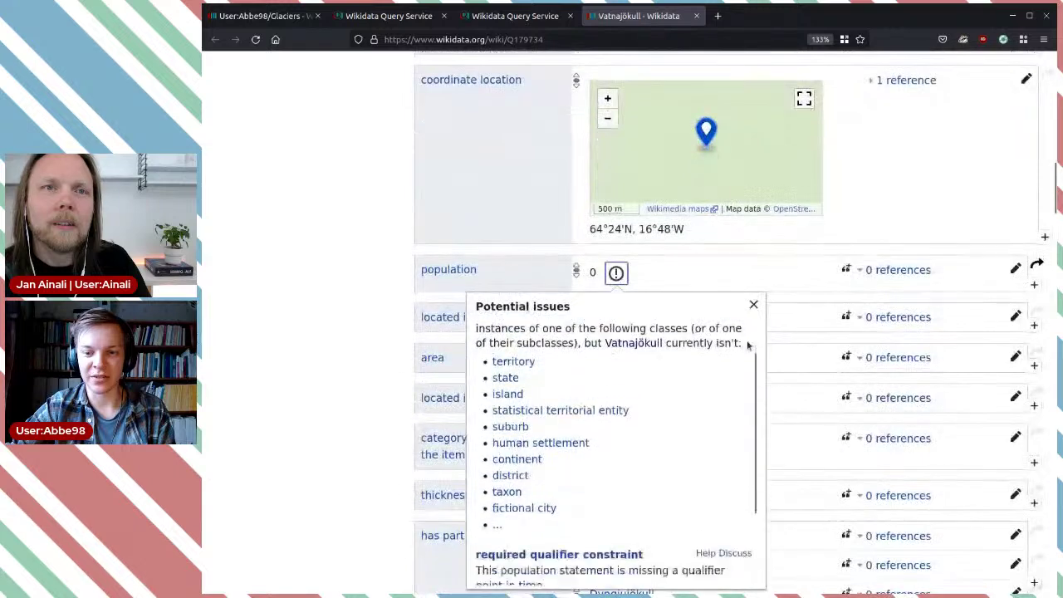
pyautogui.click(729, 263)
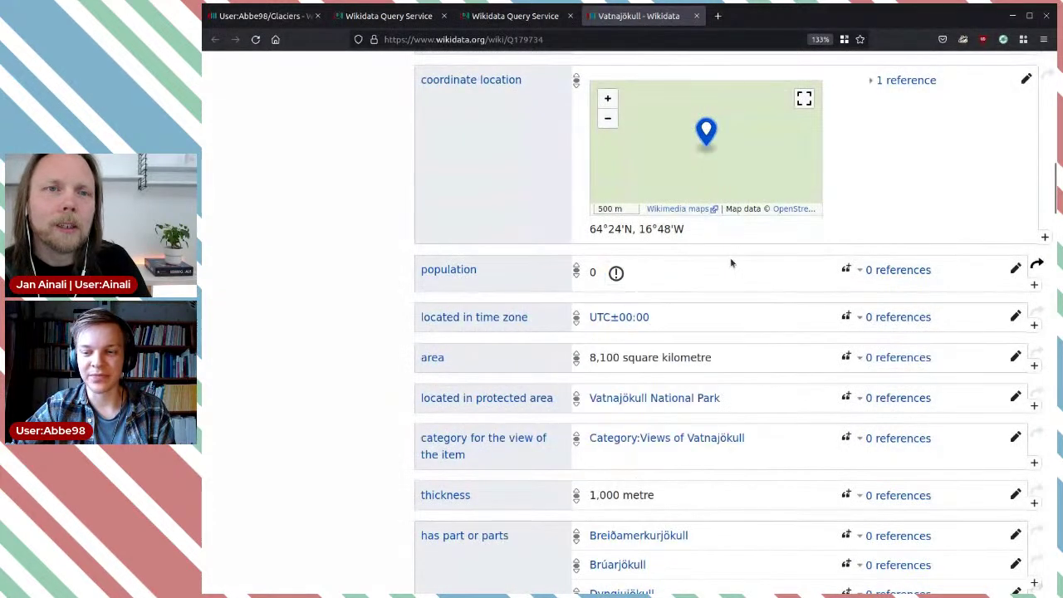
# Delete the population statement from the Vatnajökull item and return to the image statement.
pyautogui.click(1015, 270)
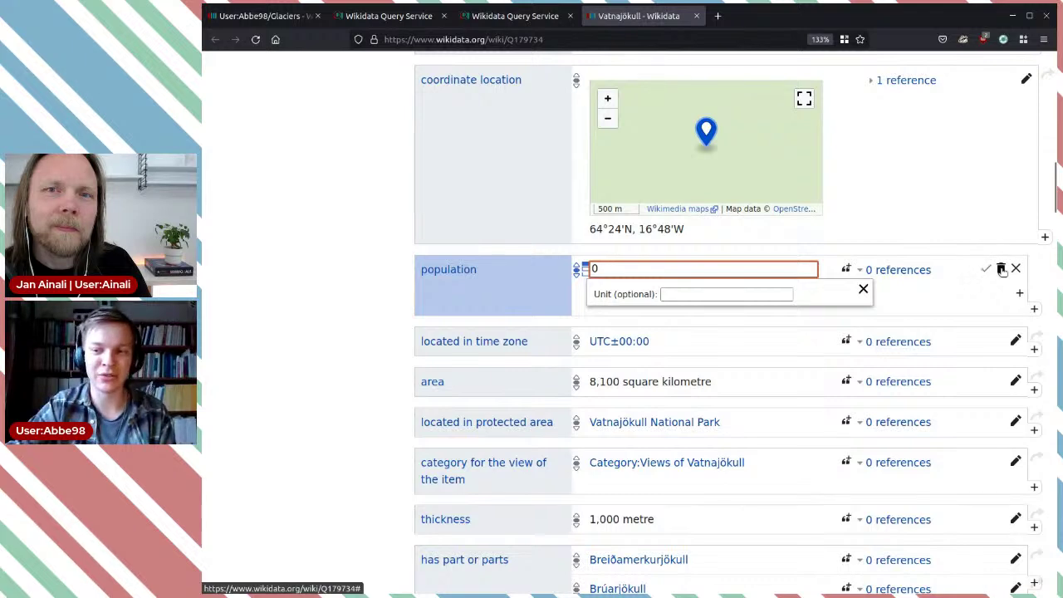
pyautogui.click(1001, 269)
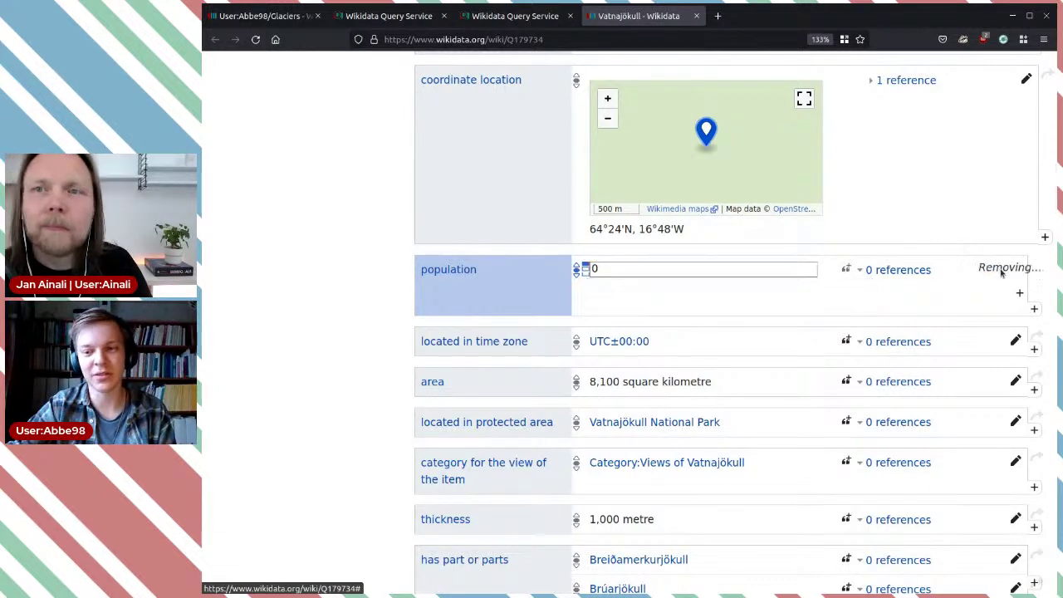
pyautogui.scroll(7, 847, 292)
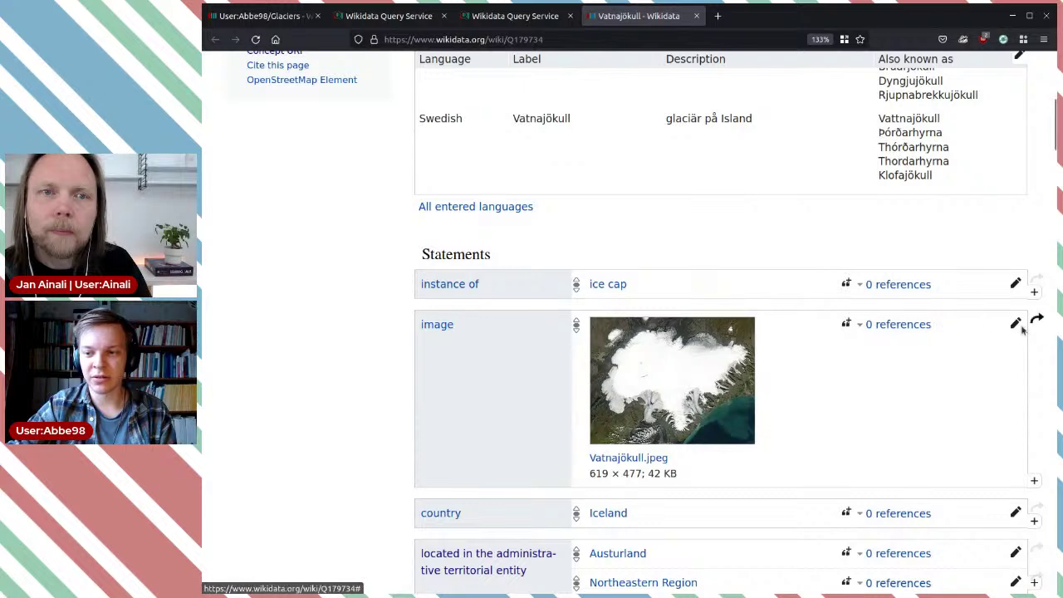
# Search Wikidata in a new tab for "areal view" and look through the results for a matching property.
pyautogui.click(719, 25)
pyautogui.write('wd are')
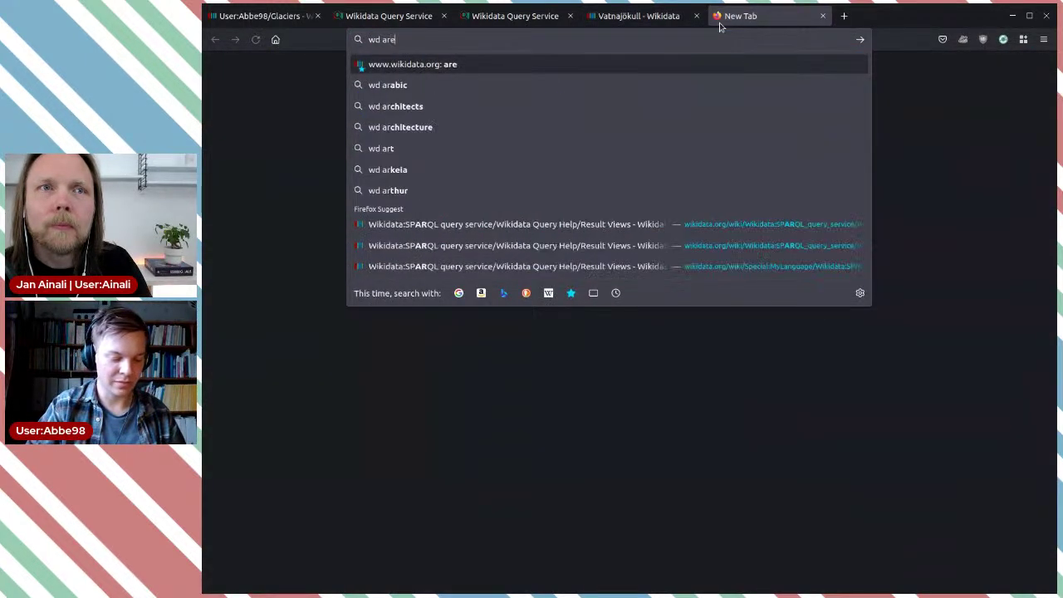
pyautogui.write('al view')
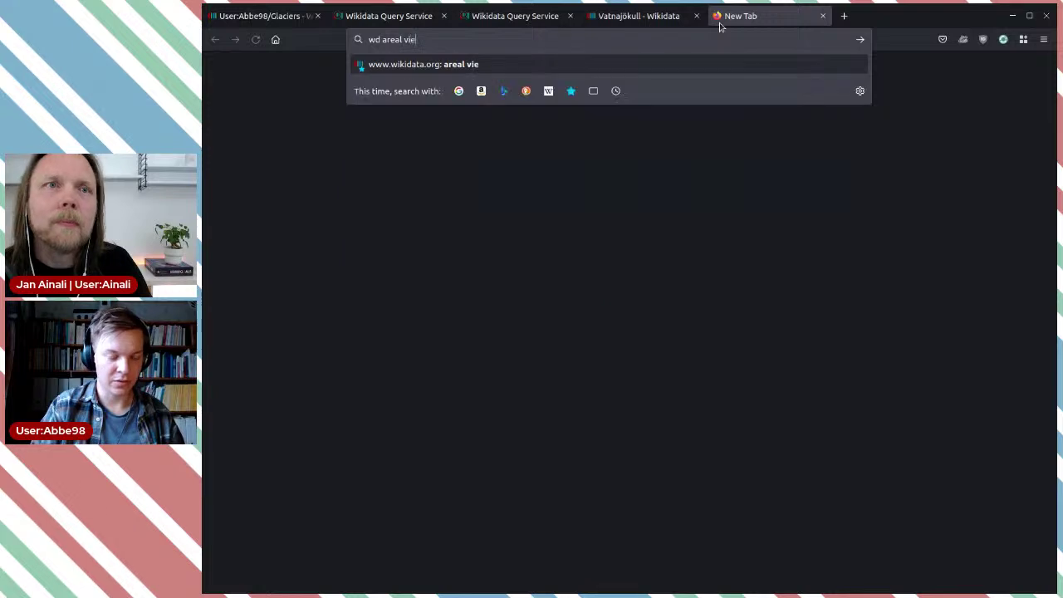
pyautogui.press('Return')
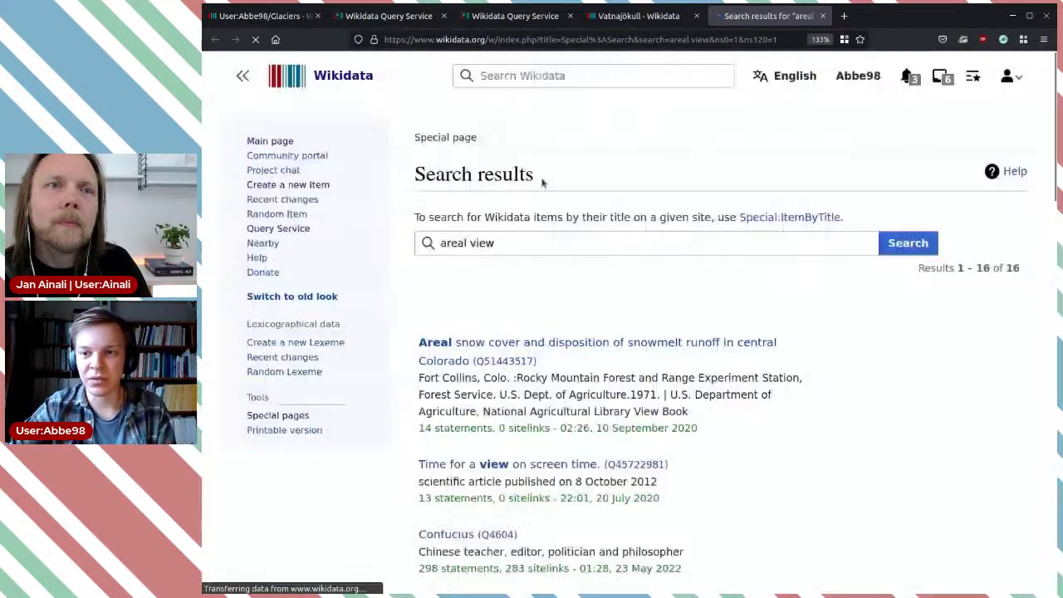
pyautogui.scroll(-3, 653, 348)
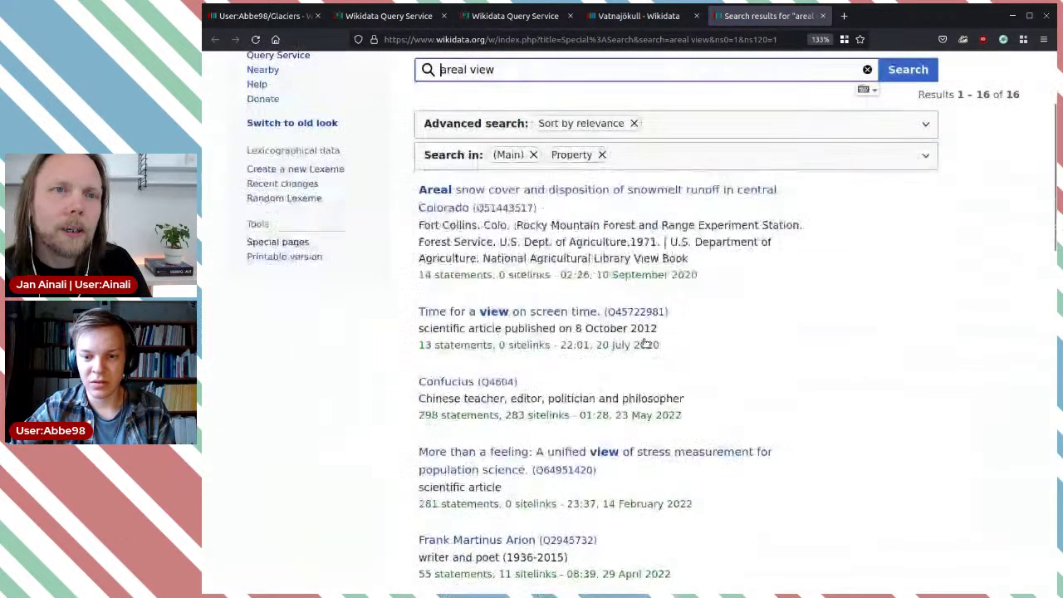
pyautogui.scroll(3, 546, 342)
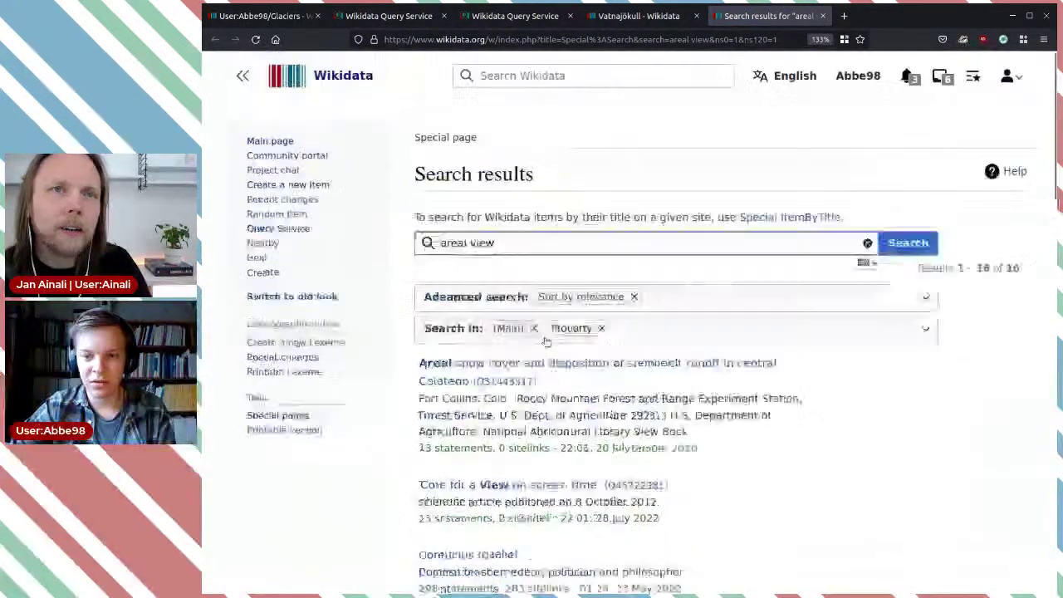
# Change the Wikidata search term to "areial view" and run the search again.
pyautogui.click(449, 243)
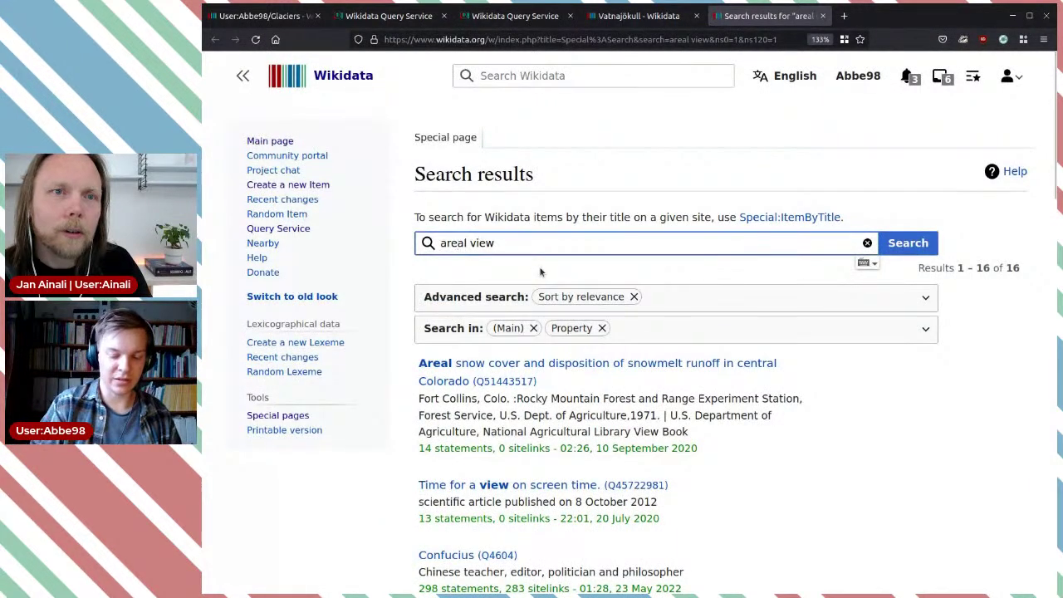
pyautogui.write('i')
pyautogui.press('Return')
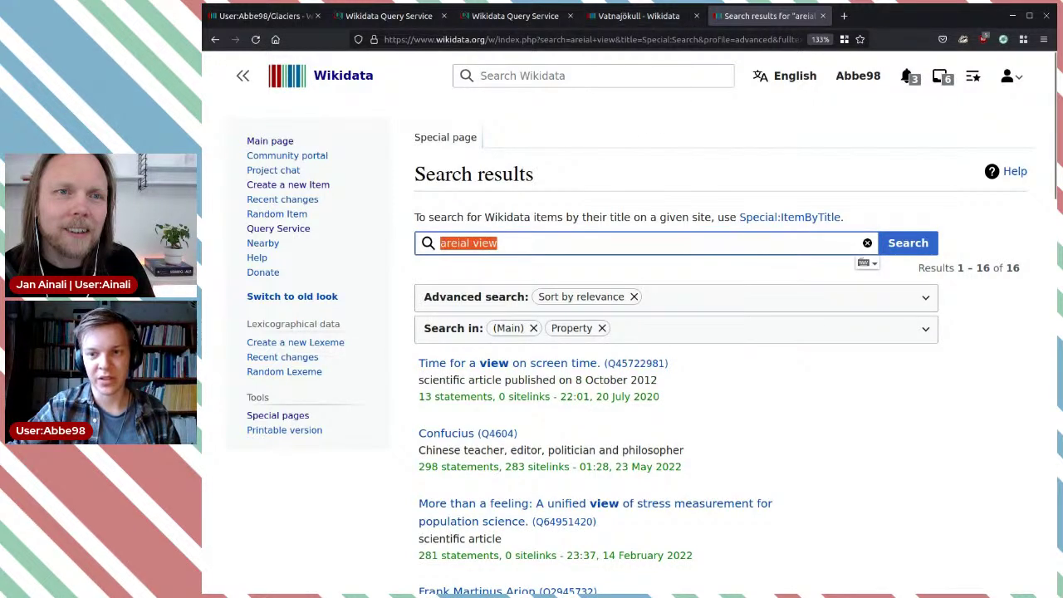
# Open the image property (P18) from the Vatnajökull item and open aerial view from its related properties.
pyautogui.click(638, 16)
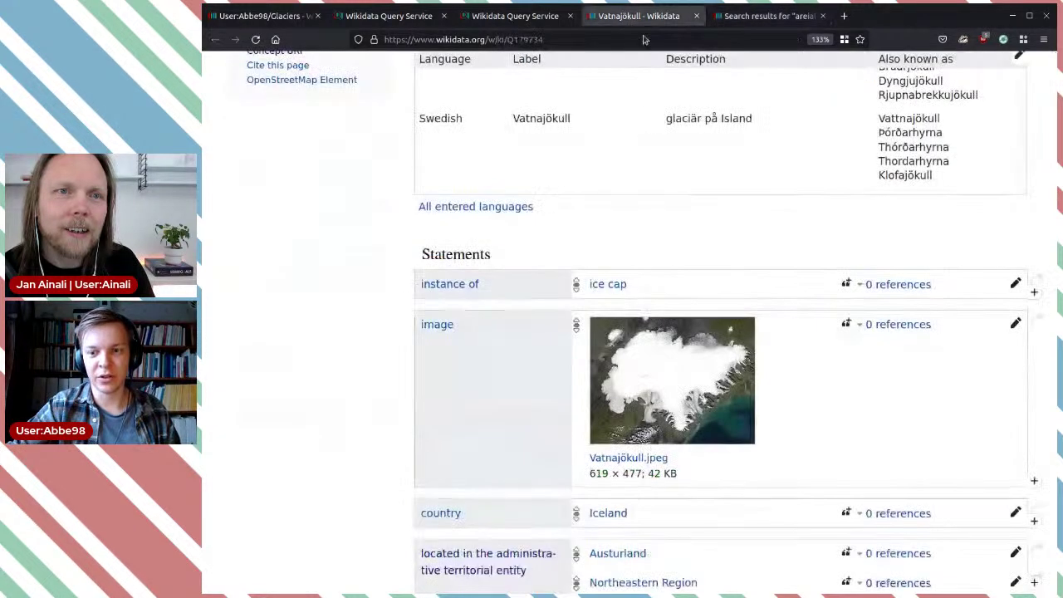
pyautogui.middleClick(440, 324)
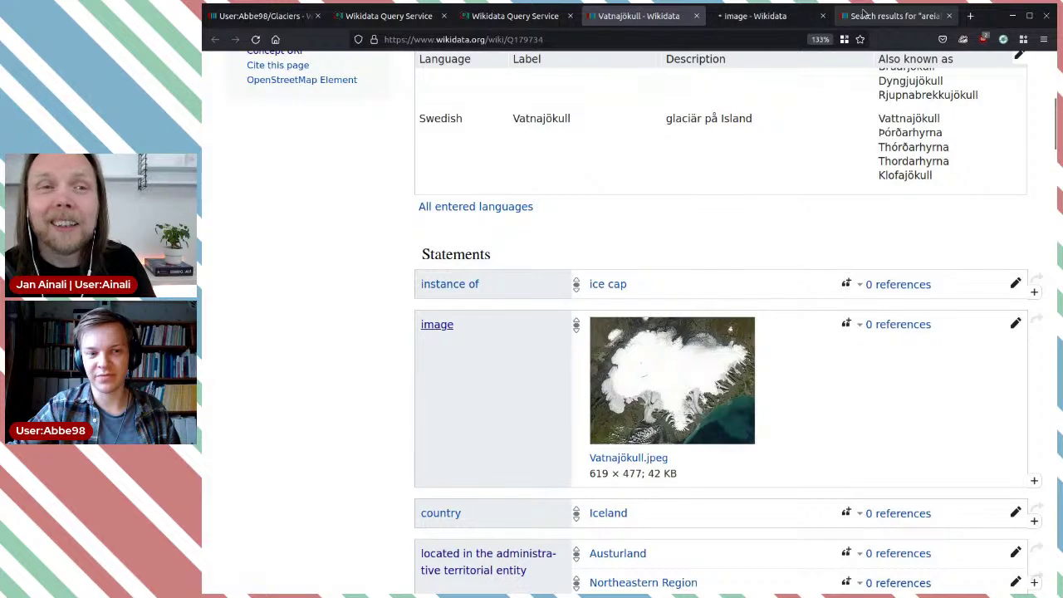
pyautogui.click(755, 16)
pyautogui.scroll(-15, 701, 152)
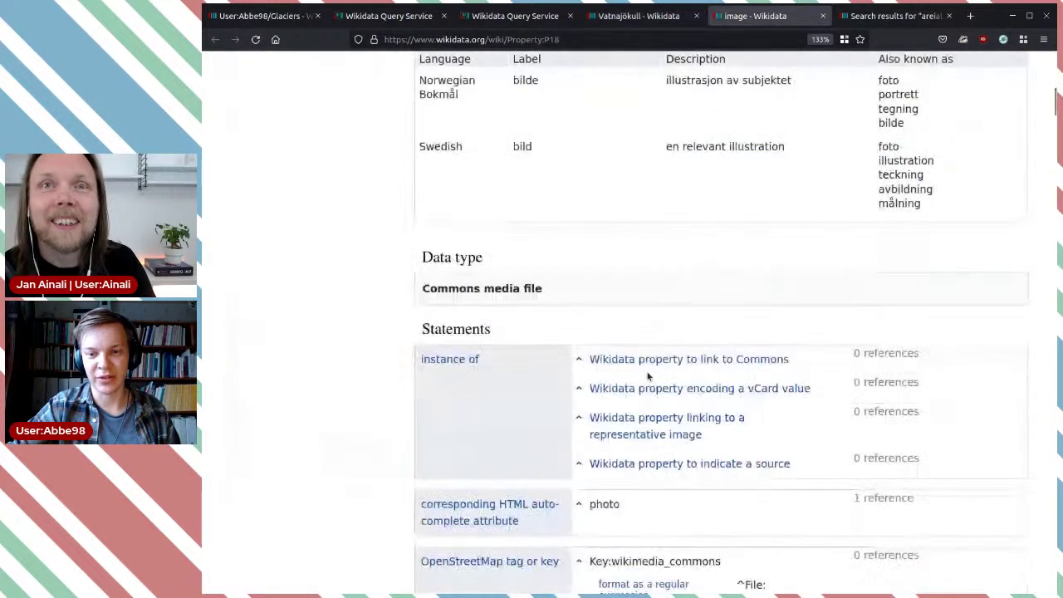
pyautogui.scroll(5, 695, 361)
pyautogui.scroll(-8, 688, 363)
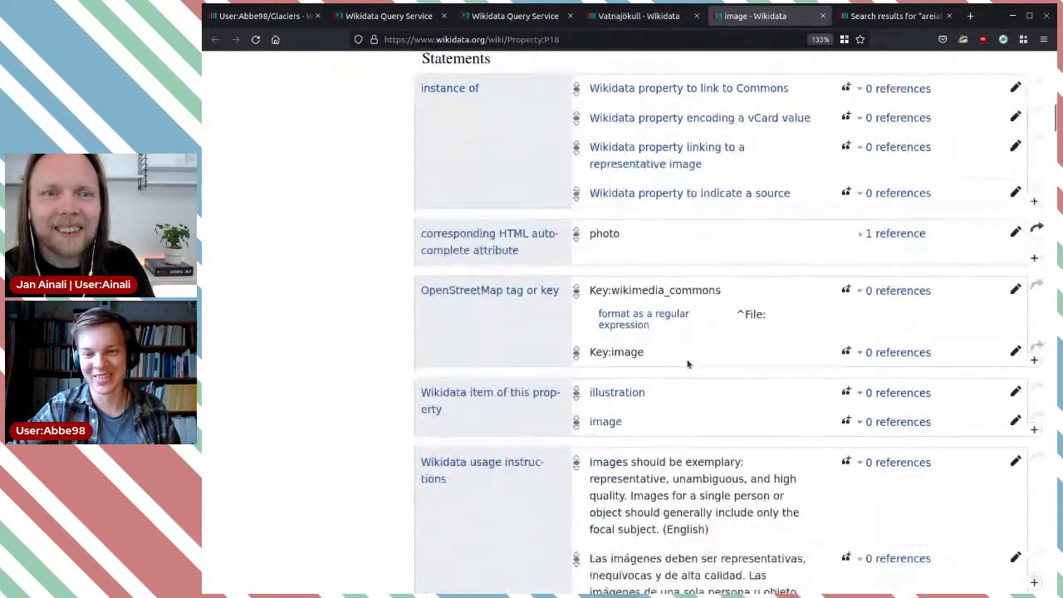
pyautogui.scroll(-20, 687, 364)
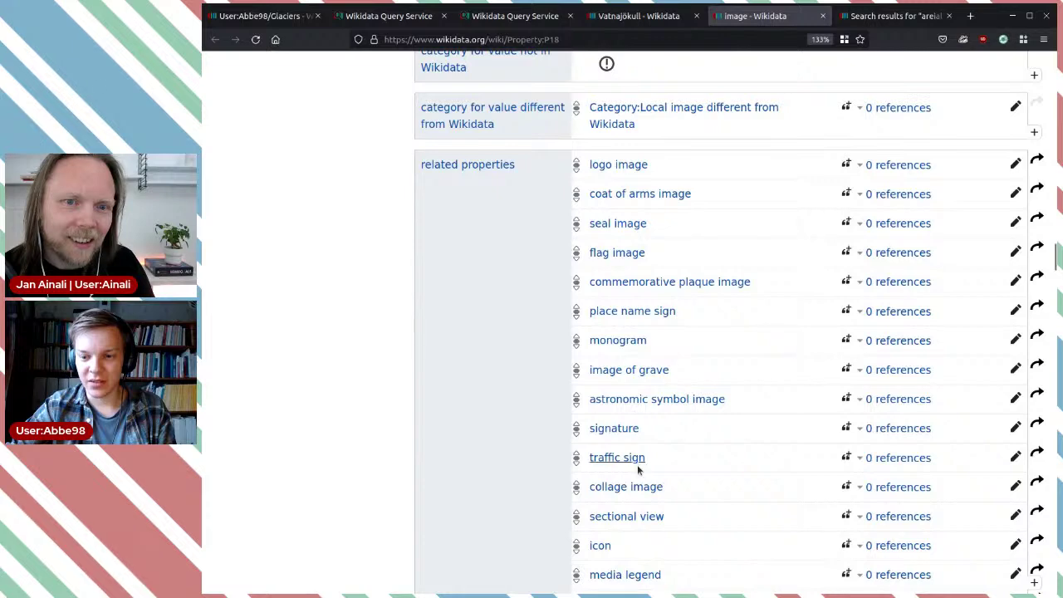
pyautogui.scroll(-3, 719, 465)
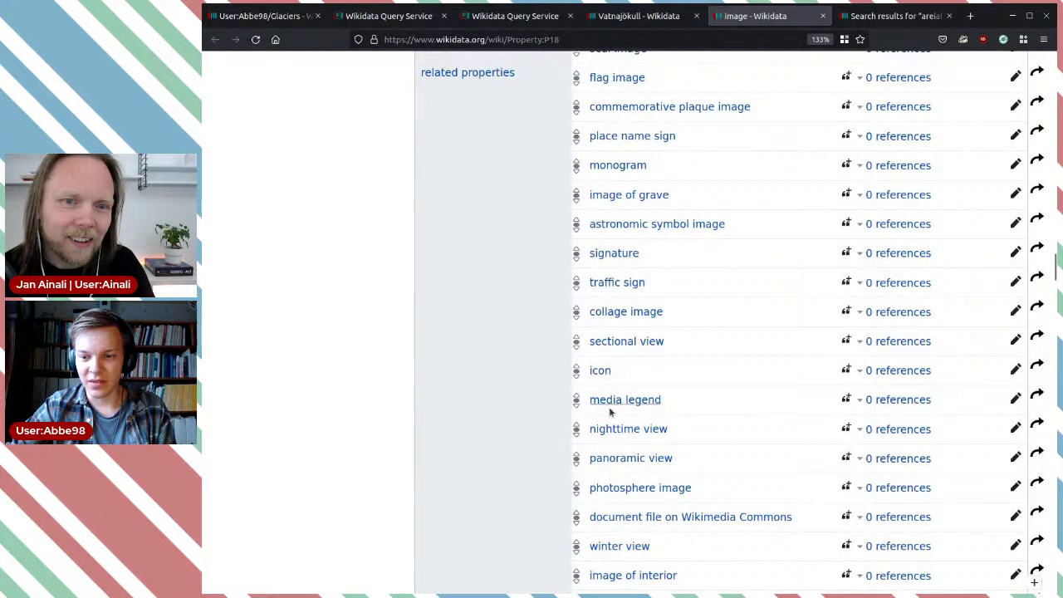
pyautogui.scroll(-2, 638, 521)
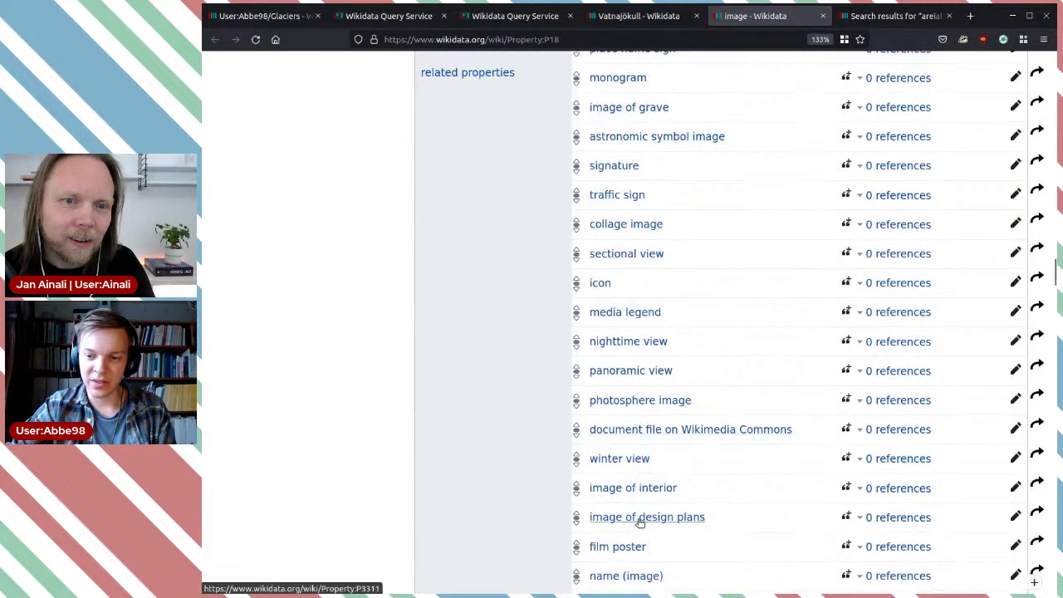
pyautogui.scroll(-3, 696, 503)
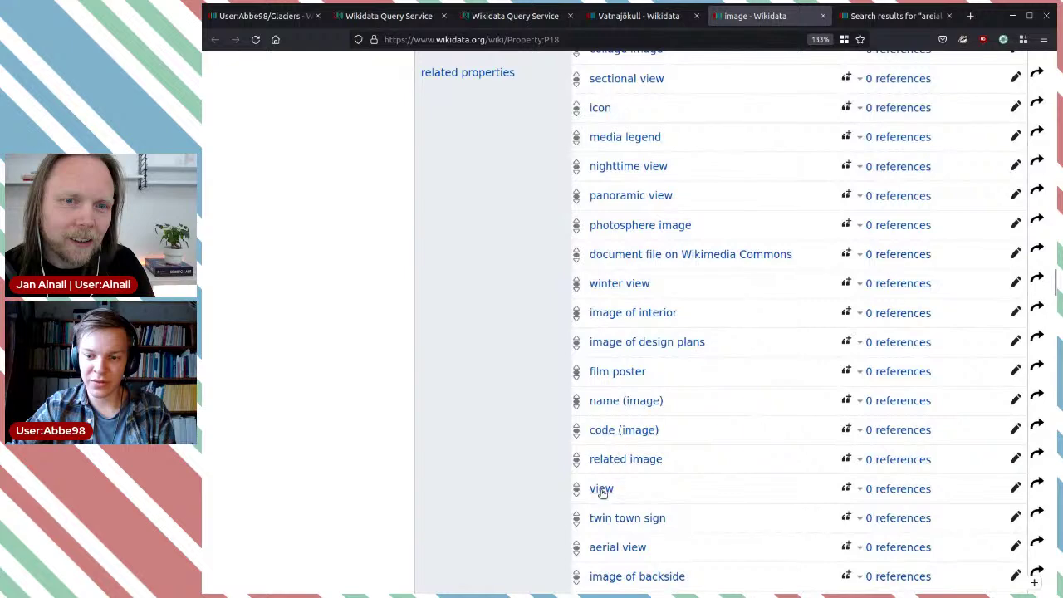
pyautogui.scroll(-3, 602, 492)
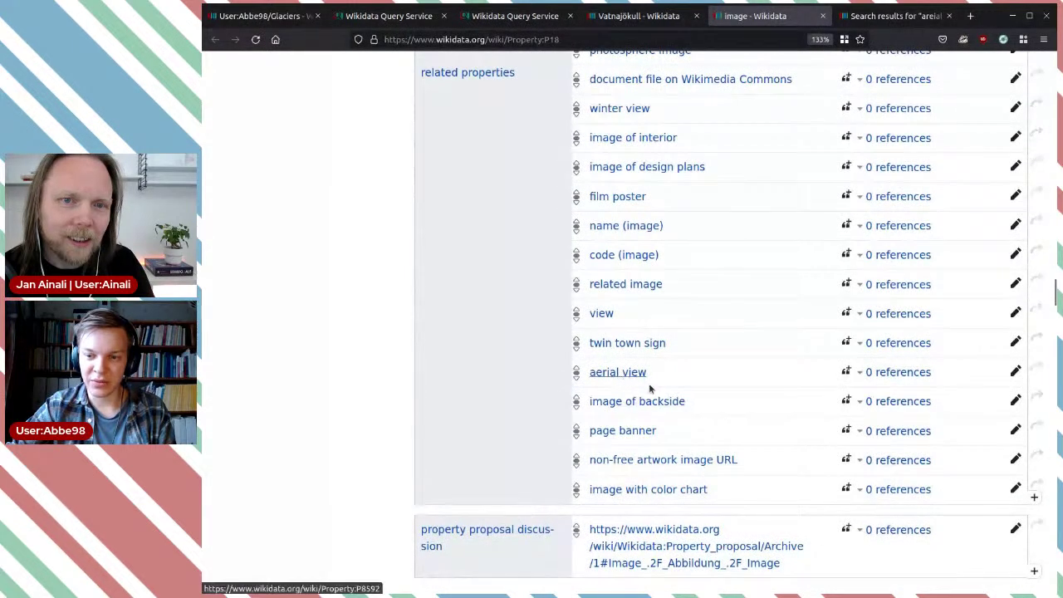
pyautogui.click(641, 373)
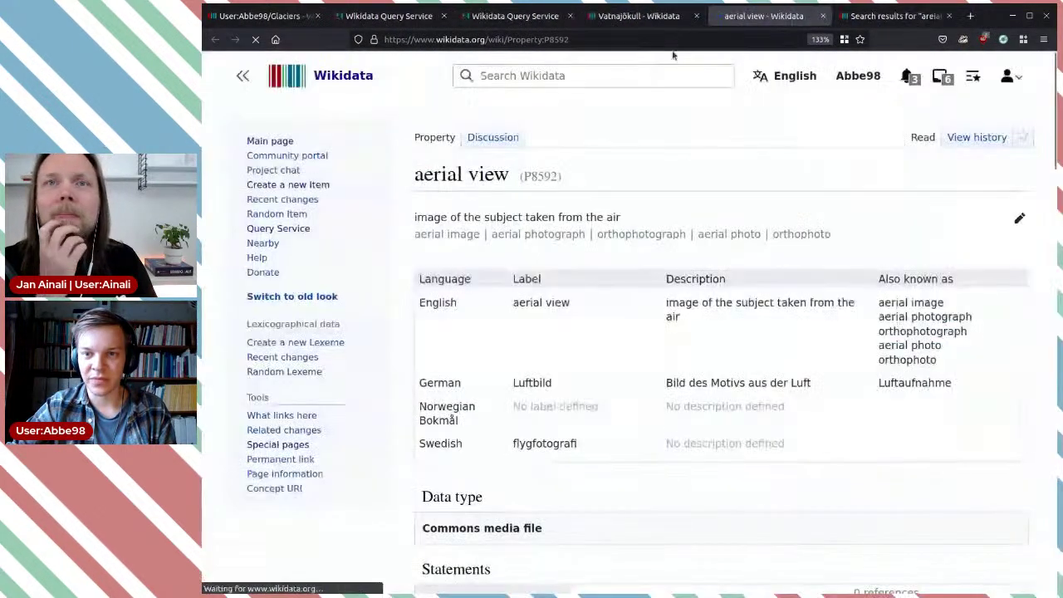
# Examine the aerial view property's statements, example images and property constraints to judge whether it suits the glacier image.
pyautogui.scroll(-10, 707, 273)
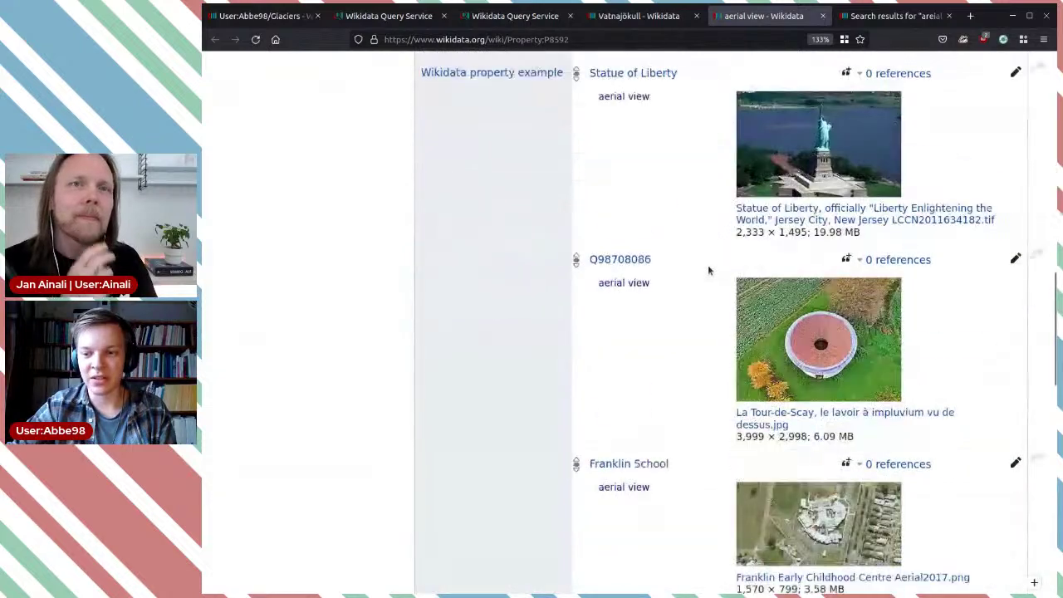
pyautogui.scroll(-15, 708, 270)
pyautogui.scroll(5, 708, 270)
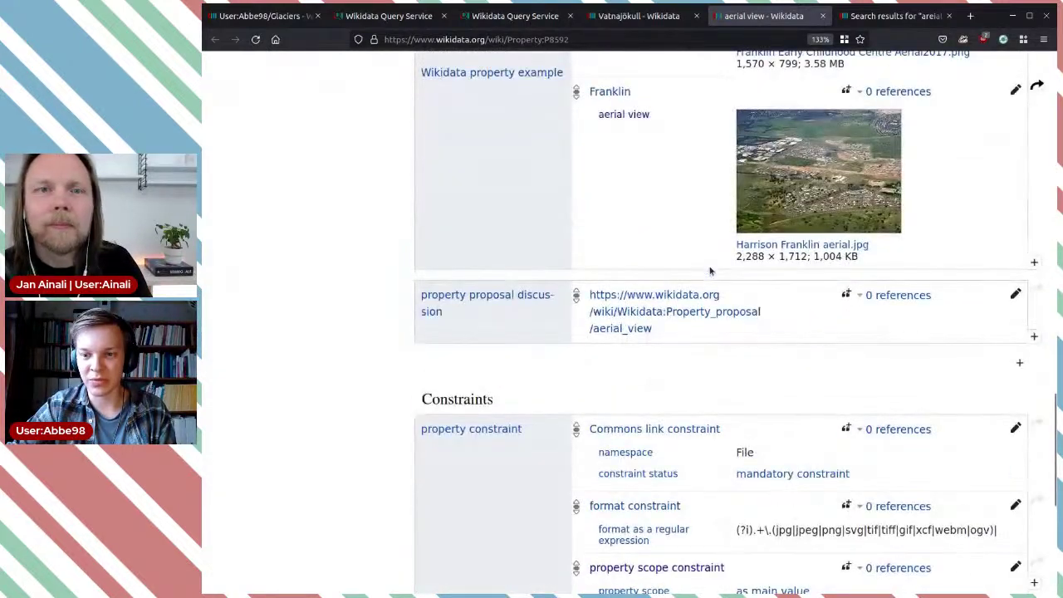
pyautogui.scroll(10, 763, 311)
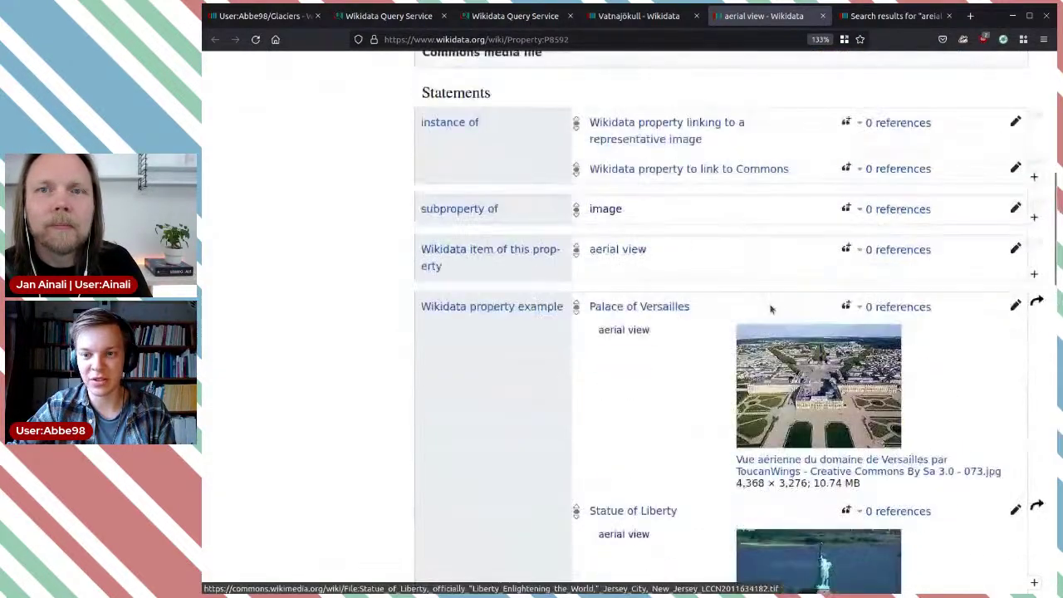
pyautogui.scroll(-12, 771, 309)
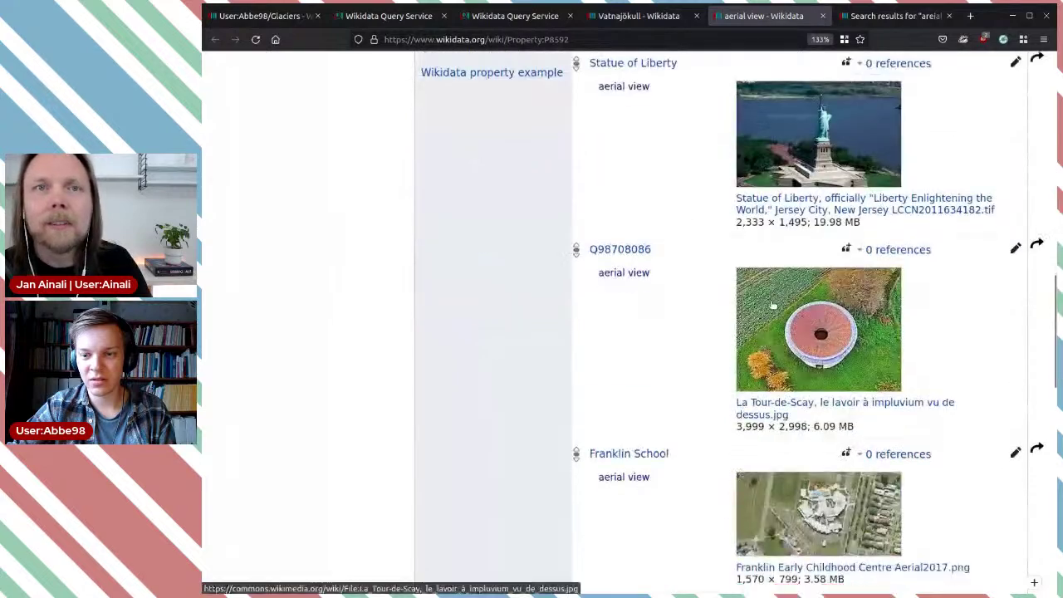
pyautogui.scroll(5, 771, 309)
pyautogui.scroll(-8, 772, 305)
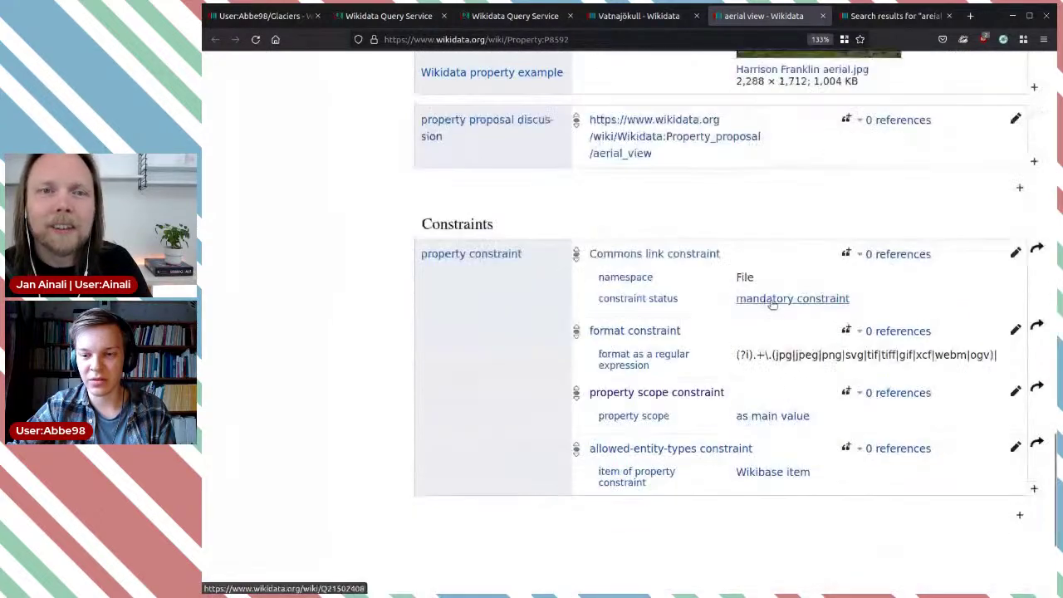
pyautogui.scroll(11, 772, 305)
pyautogui.scroll(3, 772, 305)
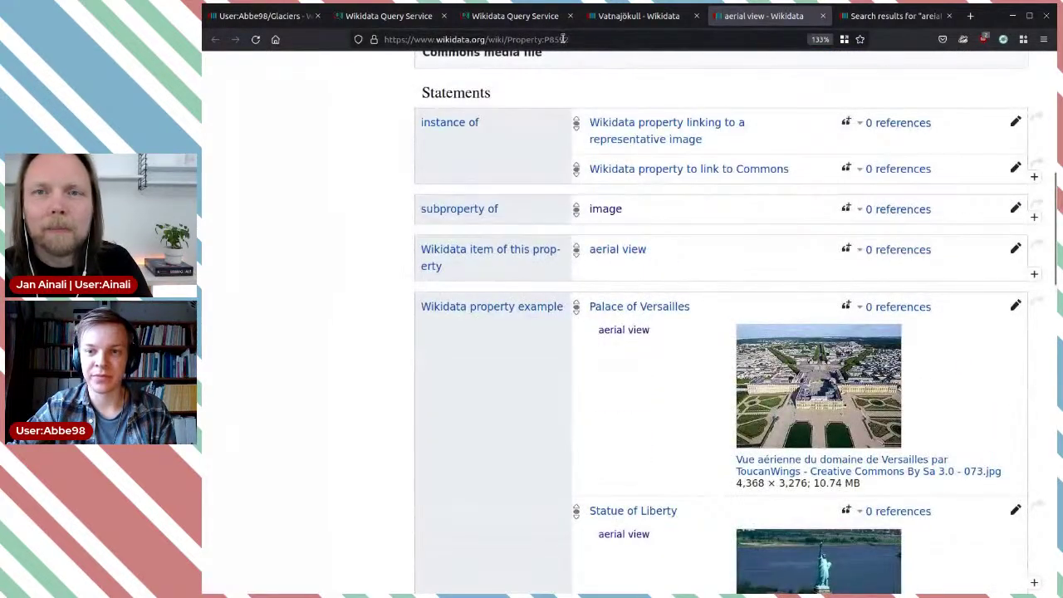
# Copy the aerial view property ID P8592 from the page address, close that page and return to the Vatnajökull item.
pyautogui.doubleClick(562, 40)
pyautogui.hotkey('ctrl', 'c')
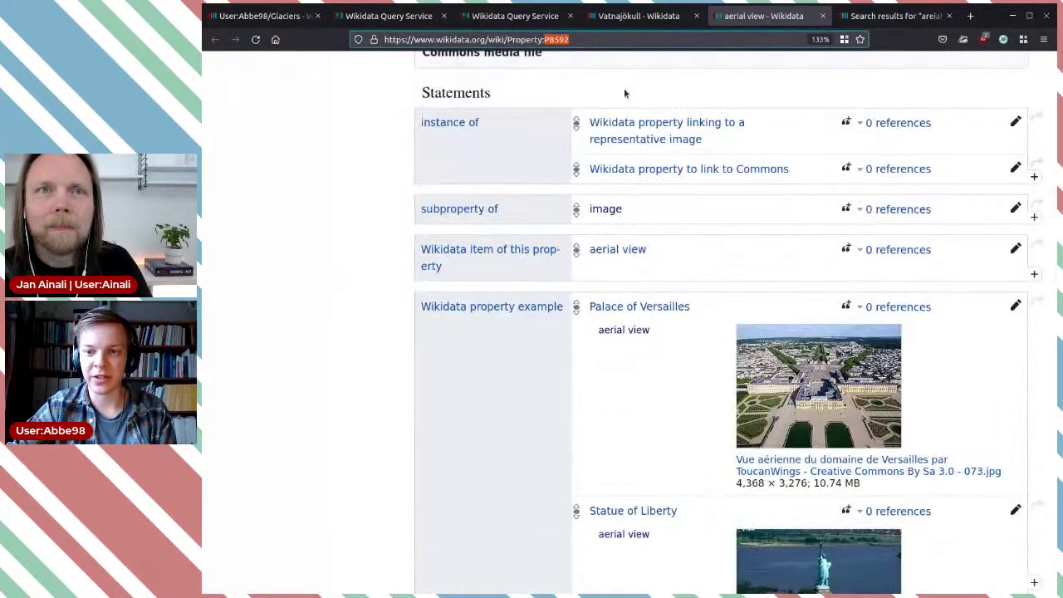
pyautogui.click(820, 17)
pyautogui.click(639, 15)
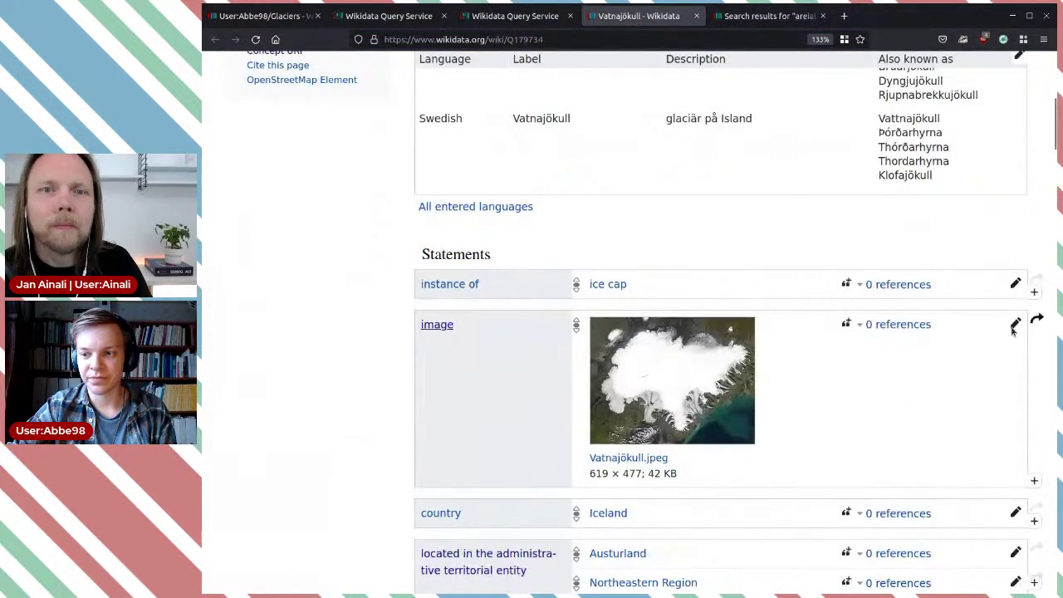
# Move Vatnajökull's image claim to property P8592 within the same entity and reload the item.
pyautogui.click(1038, 320)
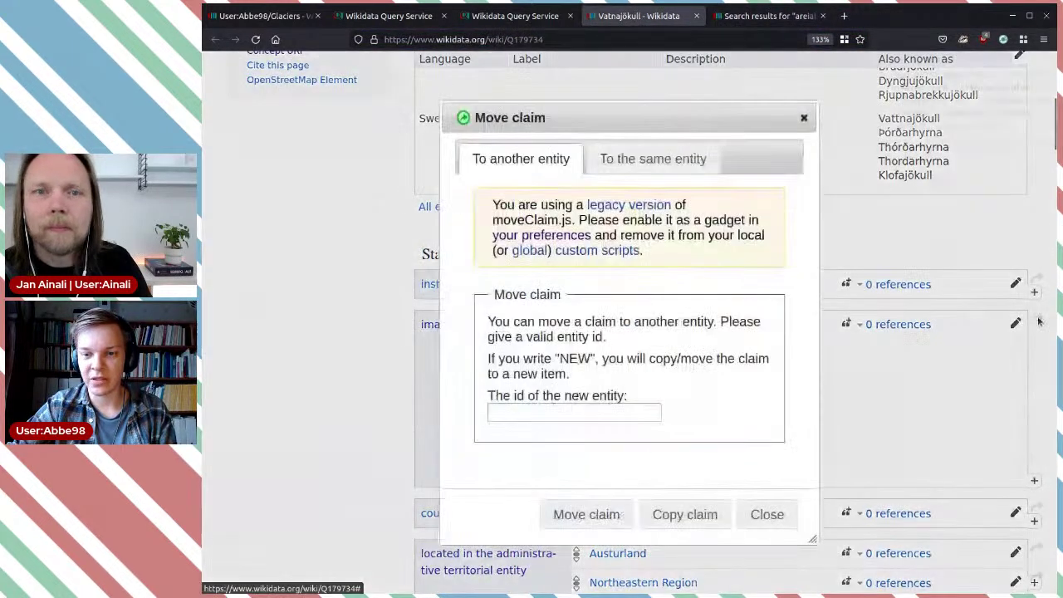
pyautogui.click(665, 162)
pyautogui.click(546, 413)
pyautogui.hotkey('ctrl', 'v')
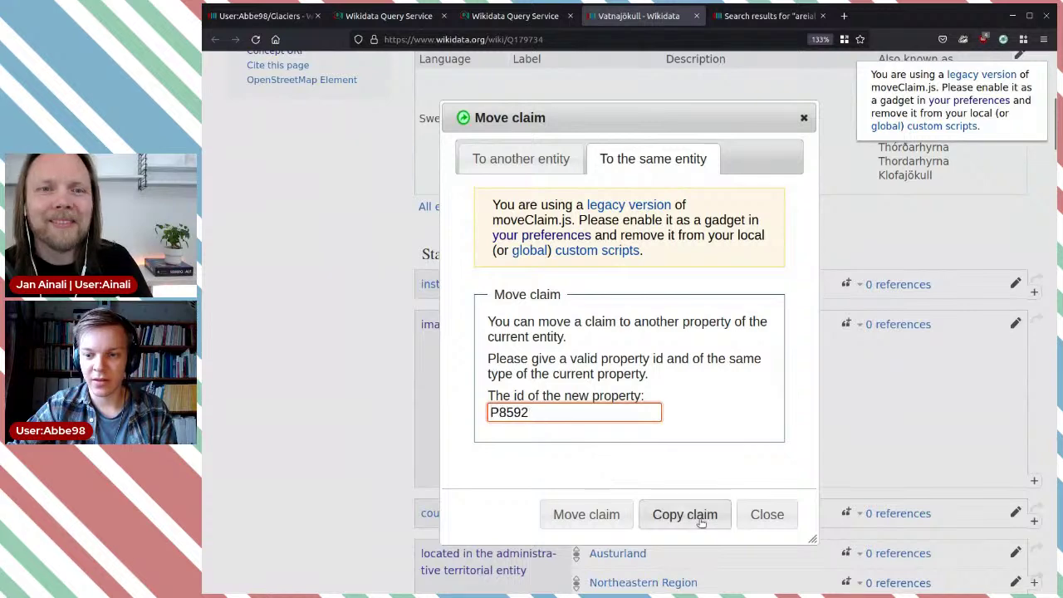
pyautogui.click(614, 523)
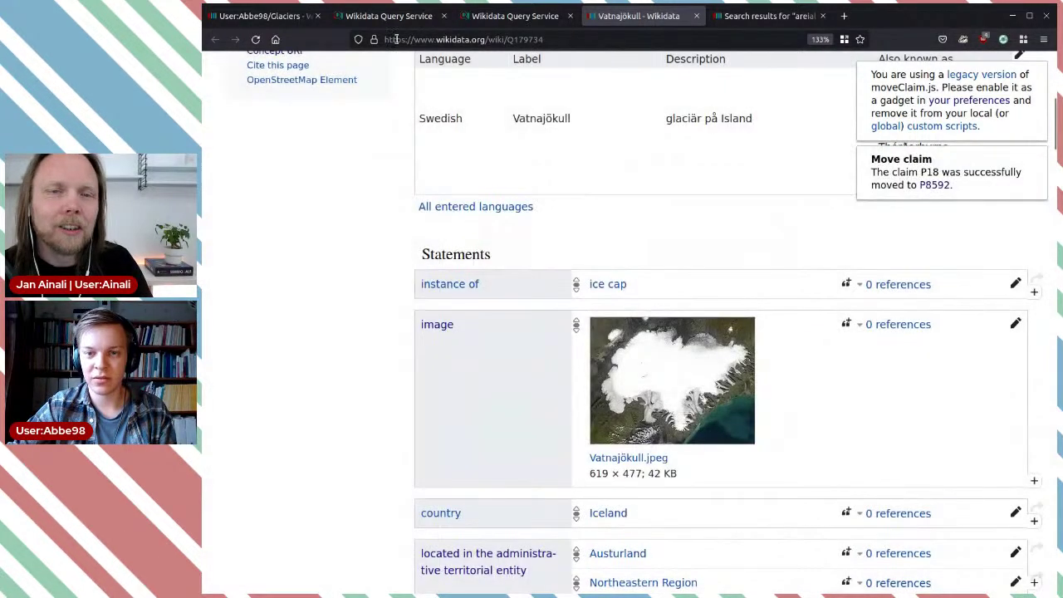
pyautogui.click(257, 40)
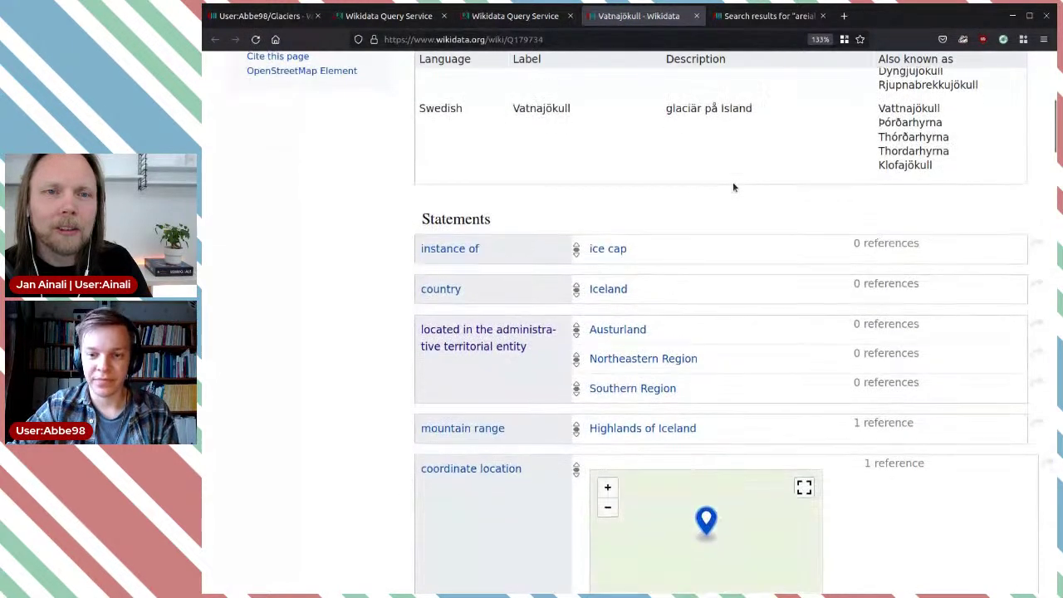
# Find the English Wikipedia link among Vatnajökull's sitelinks, open the article and look through its text and images.
pyautogui.scroll(-20, 733, 187)
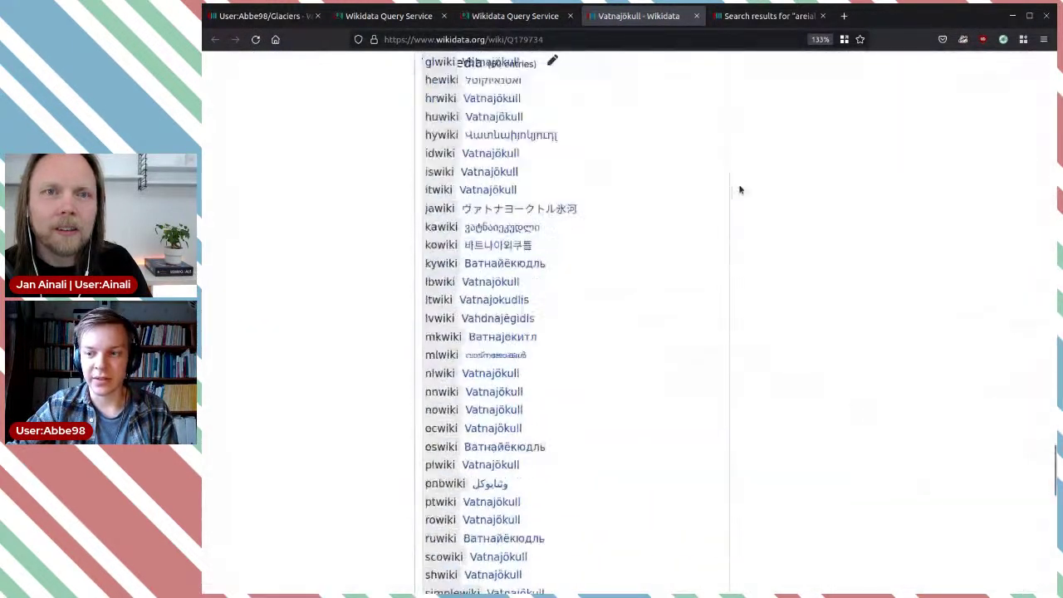
pyautogui.scroll(7, 736, 191)
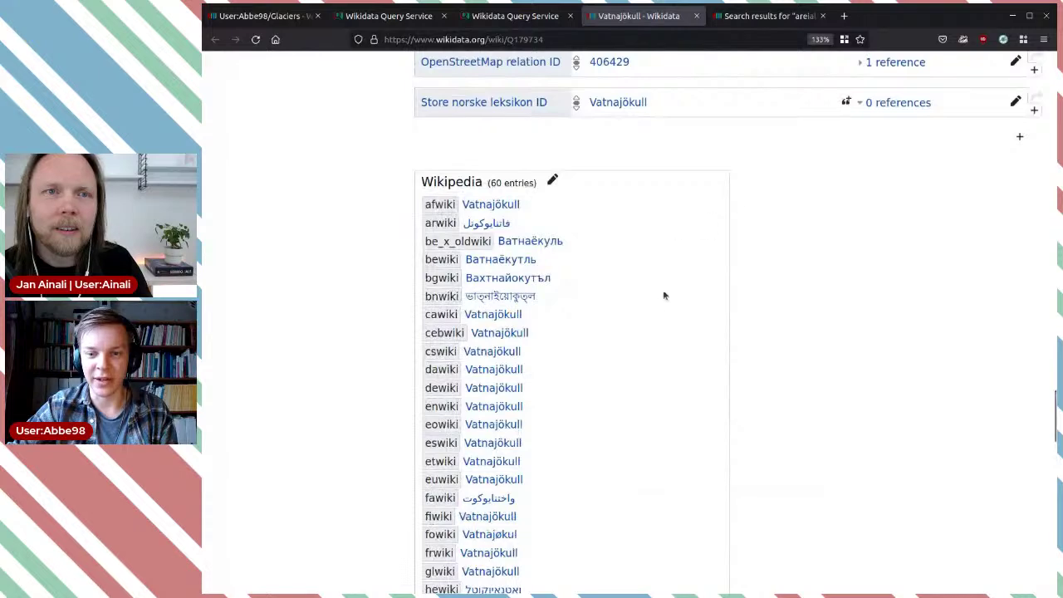
pyautogui.scroll(-10, 660, 301)
pyautogui.scroll(3, 653, 306)
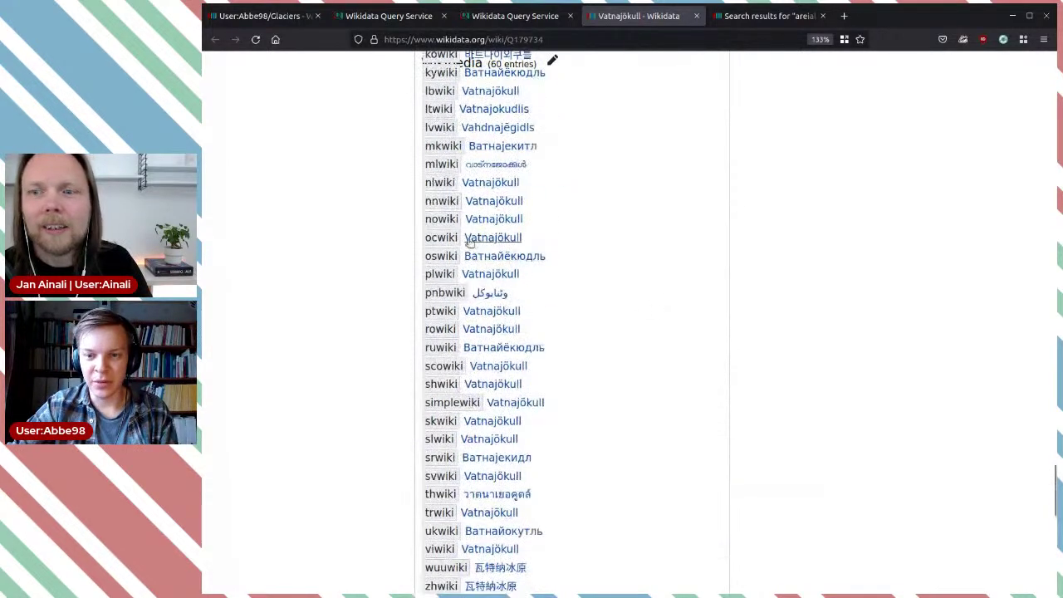
pyautogui.scroll(8, 470, 242)
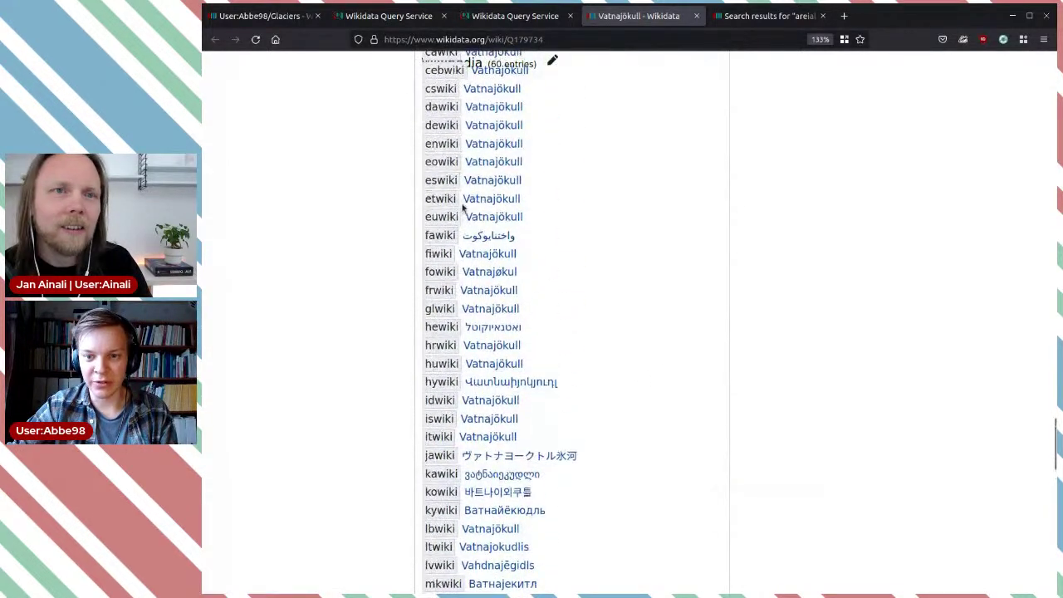
pyautogui.middleClick(493, 148)
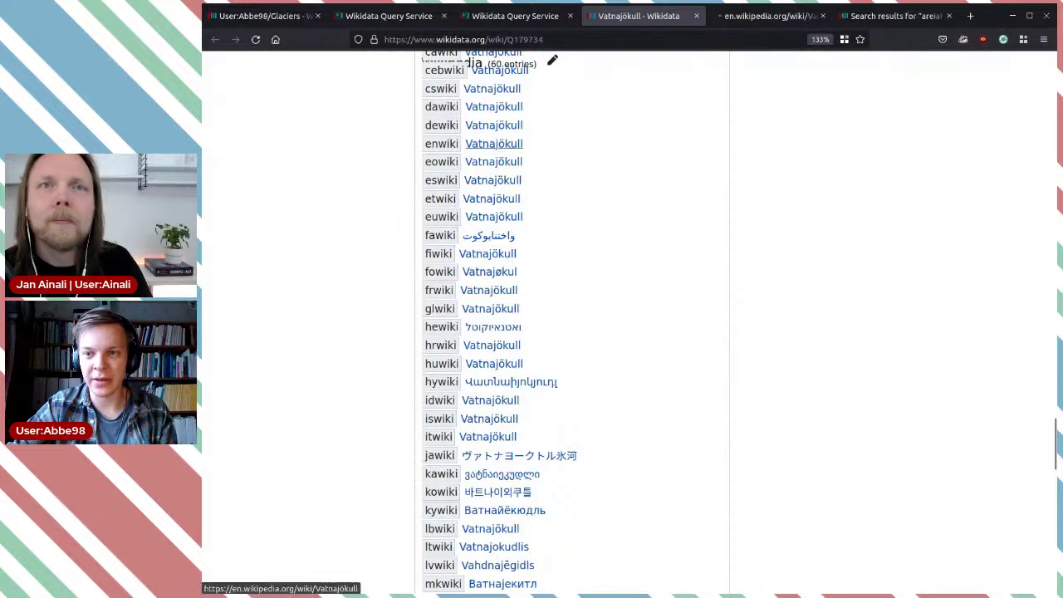
pyautogui.click(764, 16)
pyautogui.scroll(-6, 739, 166)
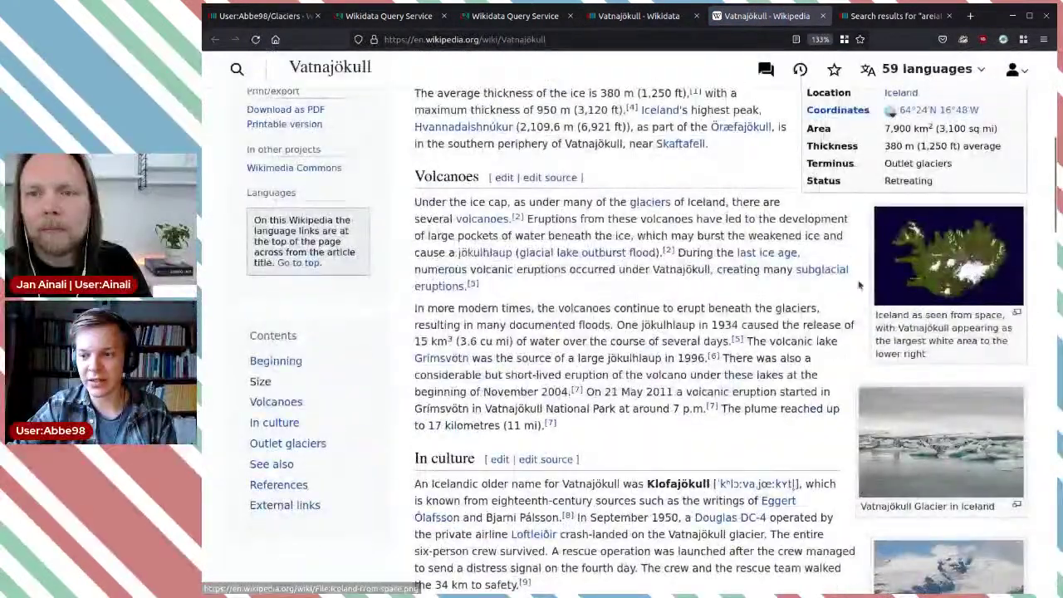
# Look through the Vatnajökull article's images and outlet glacier section for a suitable glacier photo, enlarging the "Vatnajökull Glacier in Iceland" picture.
pyautogui.scroll(-4, 996, 252)
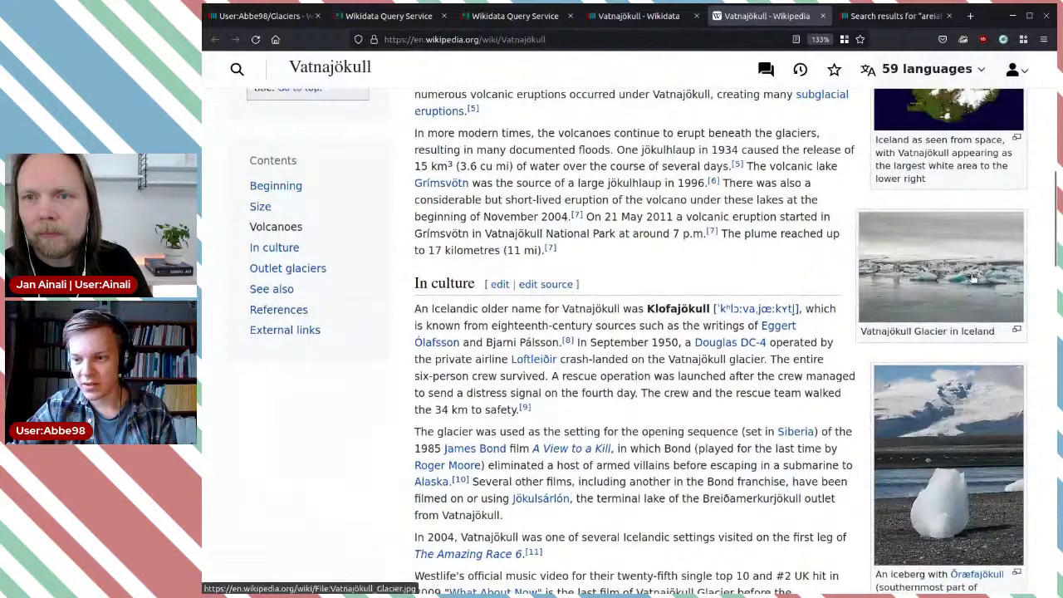
pyautogui.click(968, 272)
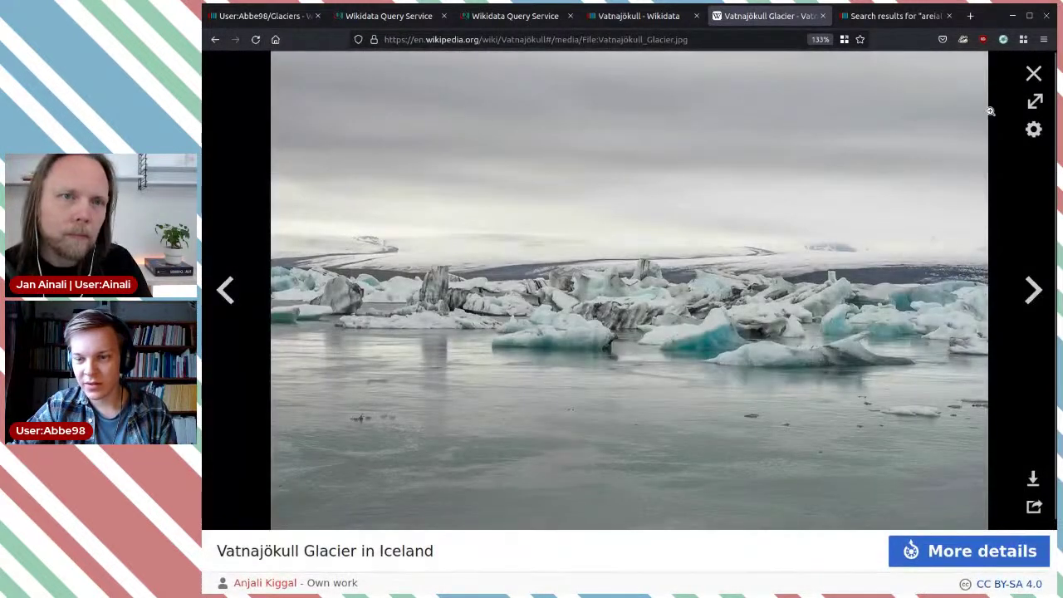
pyautogui.click(1034, 75)
pyautogui.scroll(-10, 854, 320)
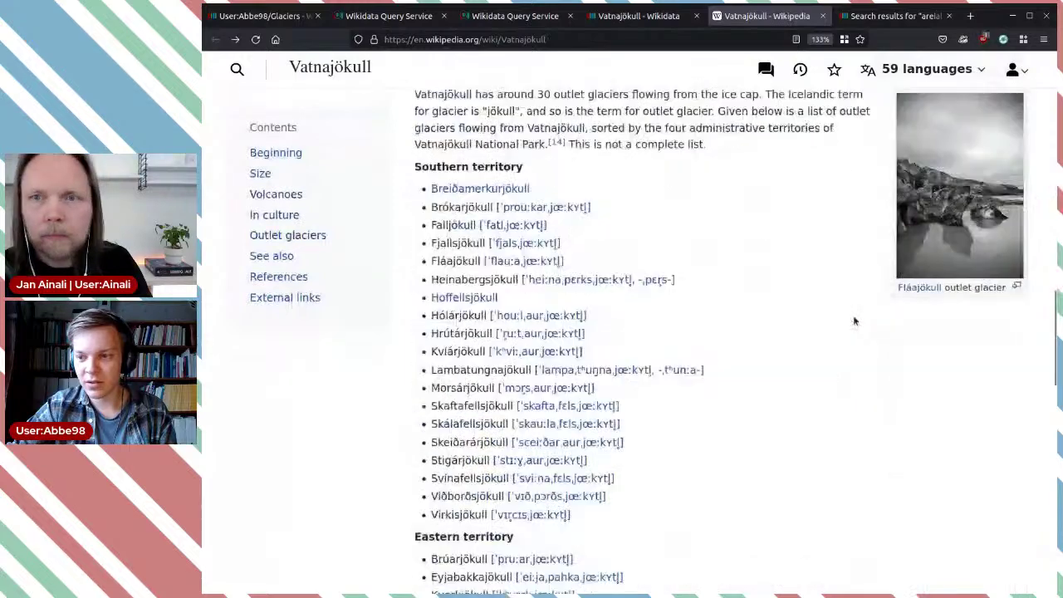
pyautogui.scroll(-5, 855, 320)
pyautogui.scroll(12, 855, 321)
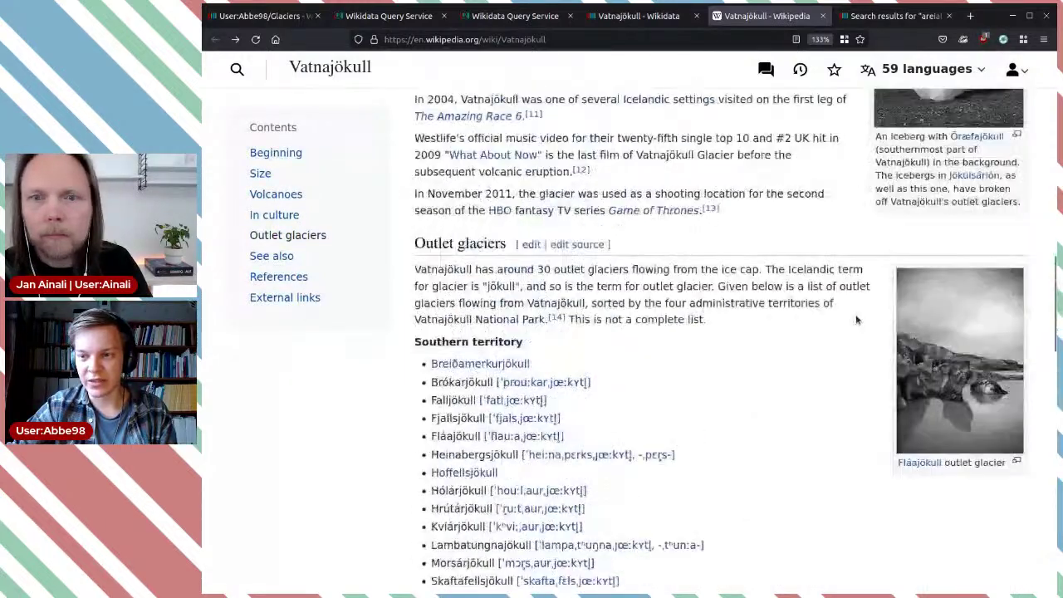
pyautogui.scroll(4, 857, 321)
# Open the Commons page of the "Vatnajökull Glacier in Iceland" photo, copy its file name Vatnajökull_Glacier.jpg from the address and close that page.
pyautogui.click(905, 332)
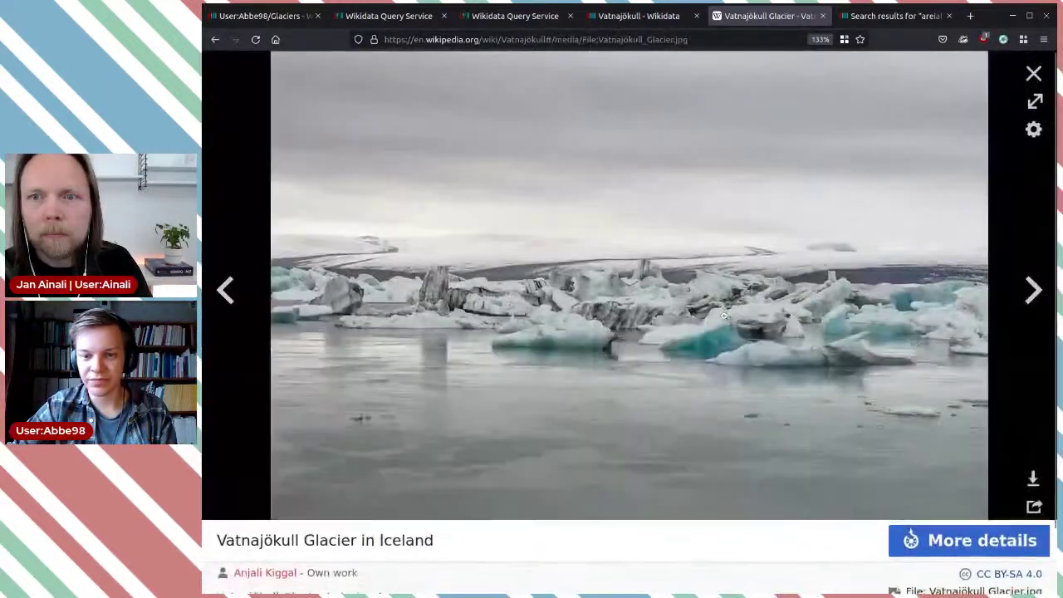
pyautogui.click(975, 552)
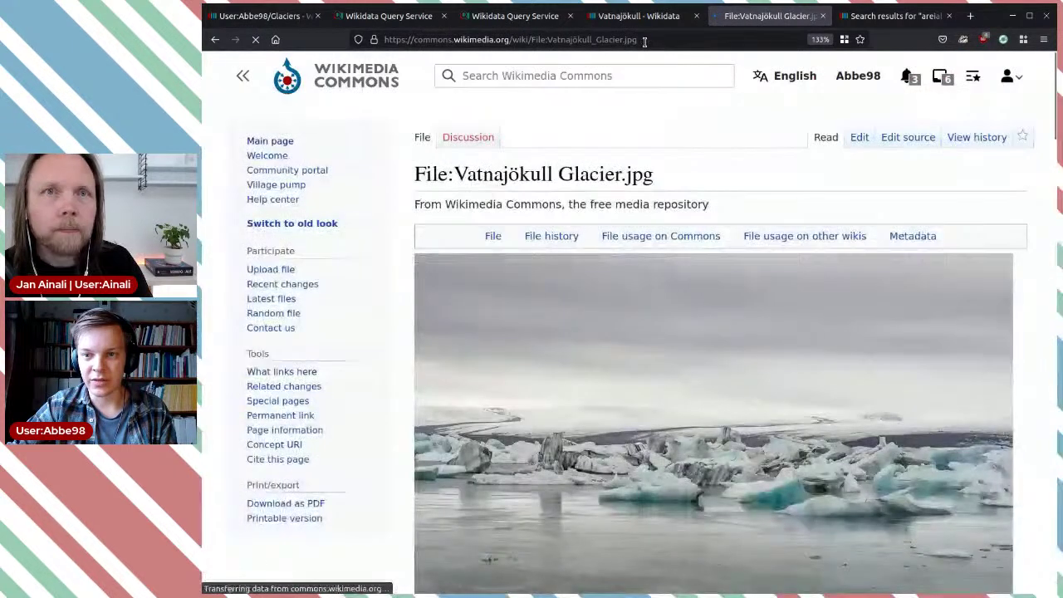
pyautogui.moveTo(643, 40); pyautogui.dragTo(547, 40)
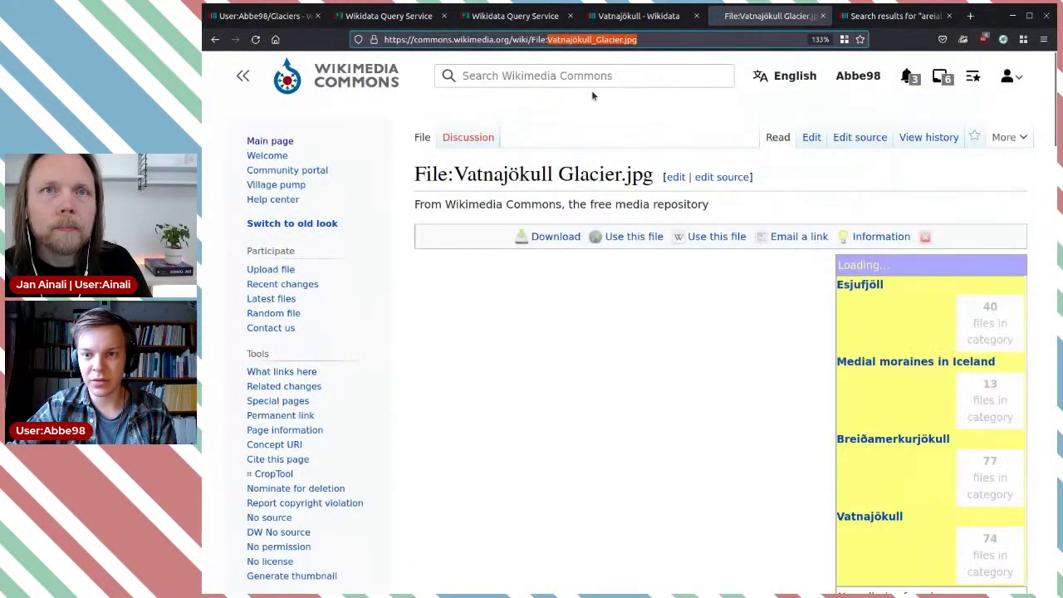
pyautogui.click(822, 15)
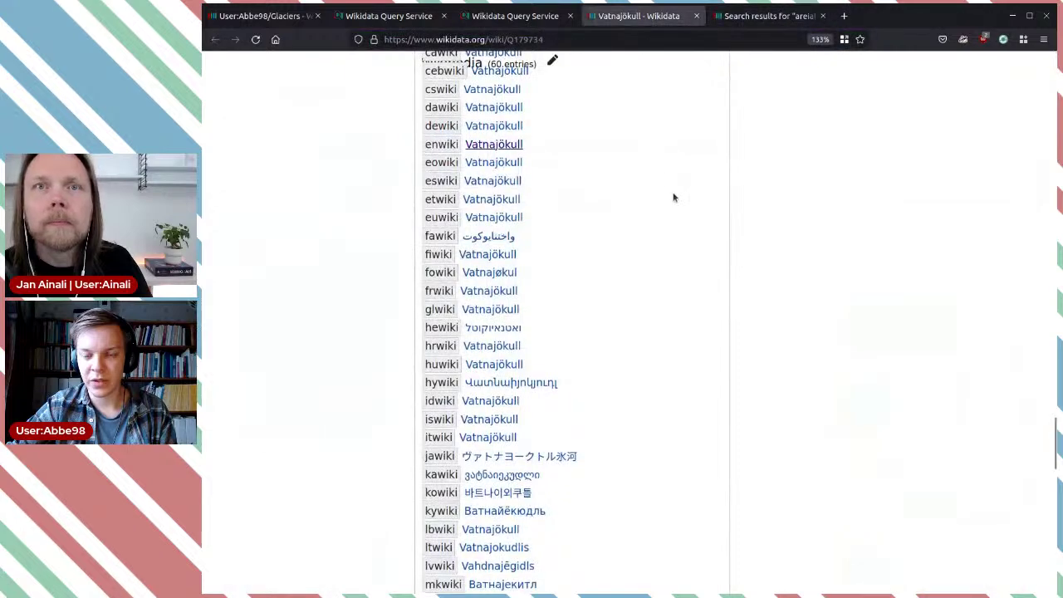
# Add an image statement with the file Vatnajökull Glacier.jpg to the Vatnajökull item and save it.
pyautogui.scroll(20, 673, 196)
pyautogui.scroll(-10, 673, 194)
pyautogui.scroll(-5, 673, 192)
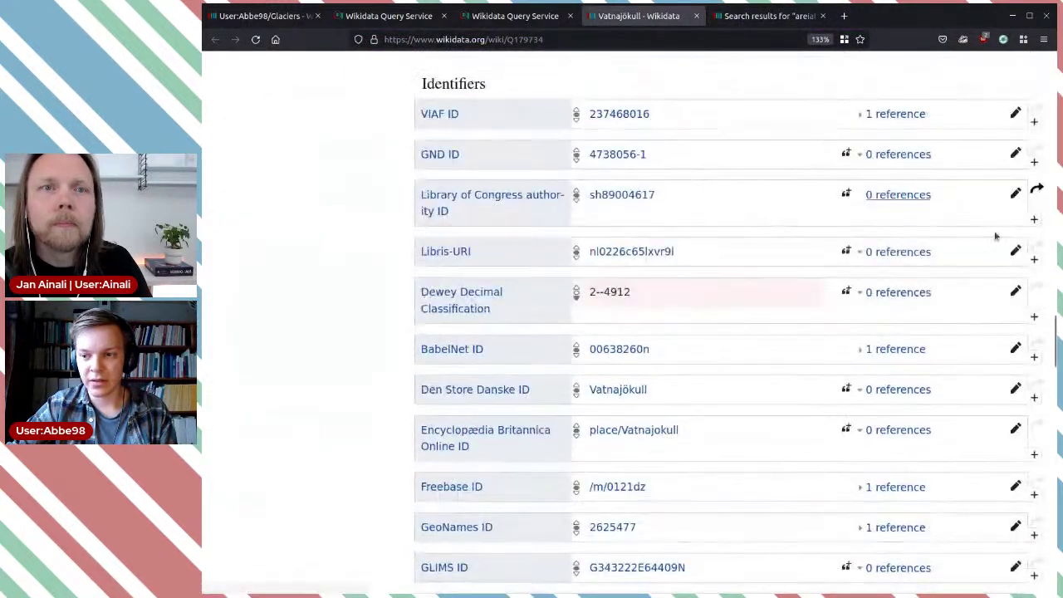
pyautogui.click(1021, 489)
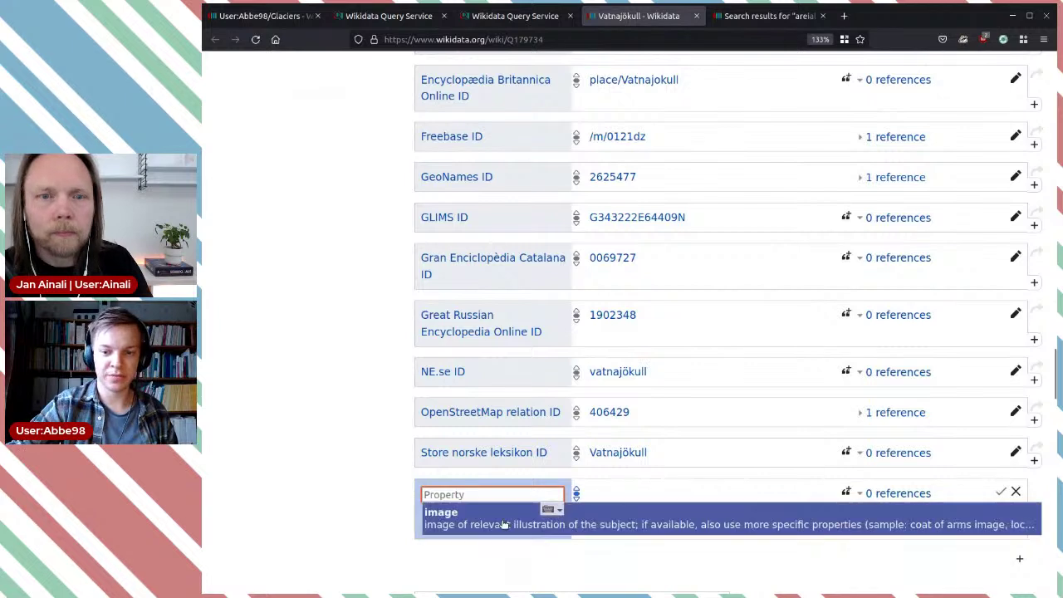
pyautogui.click(618, 523)
pyautogui.hotkey('ctrl', 'v')
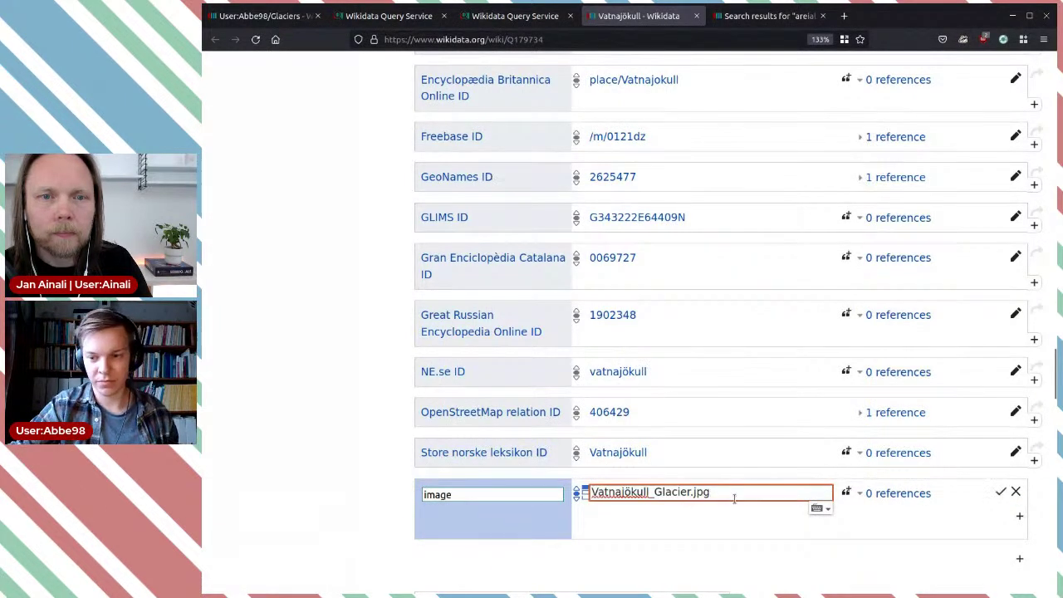
pyautogui.click(734, 521)
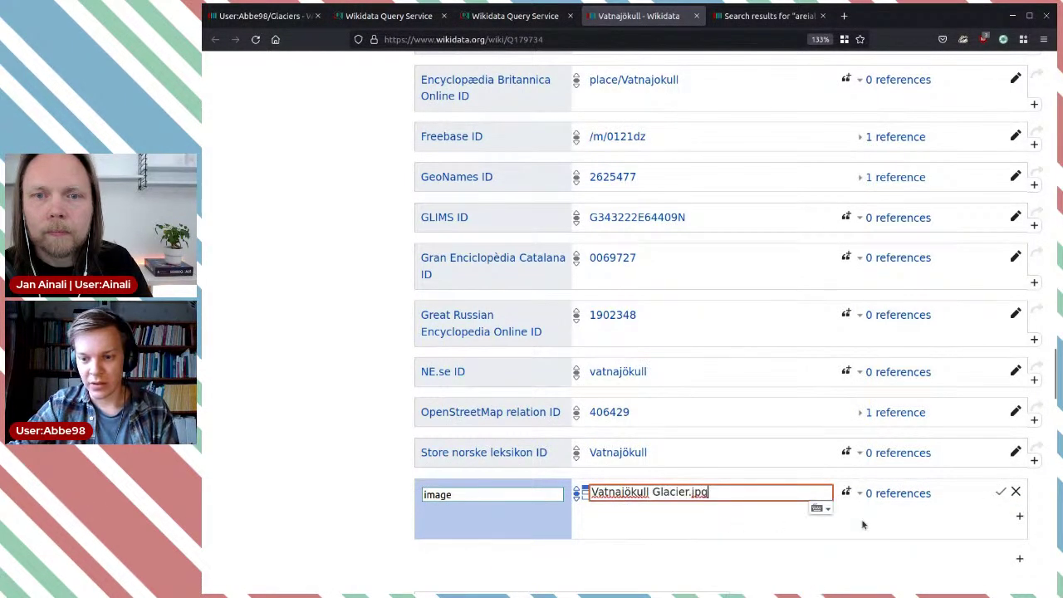
pyautogui.click(1001, 493)
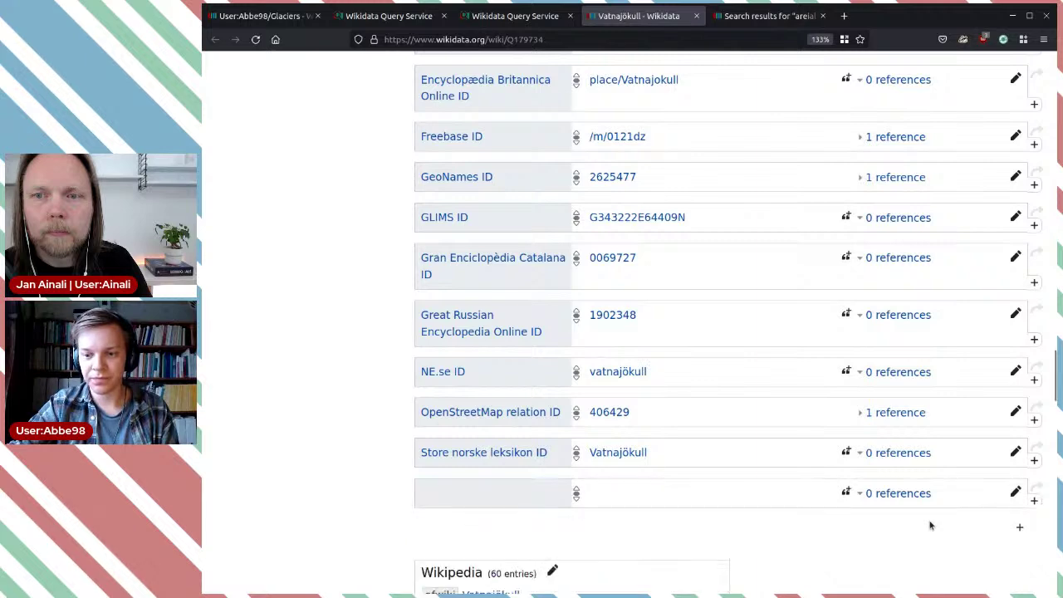
# Close the Vatnajökull item and return to the query results listing the properties used on glacier items.
pyautogui.scroll(20, 909, 522)
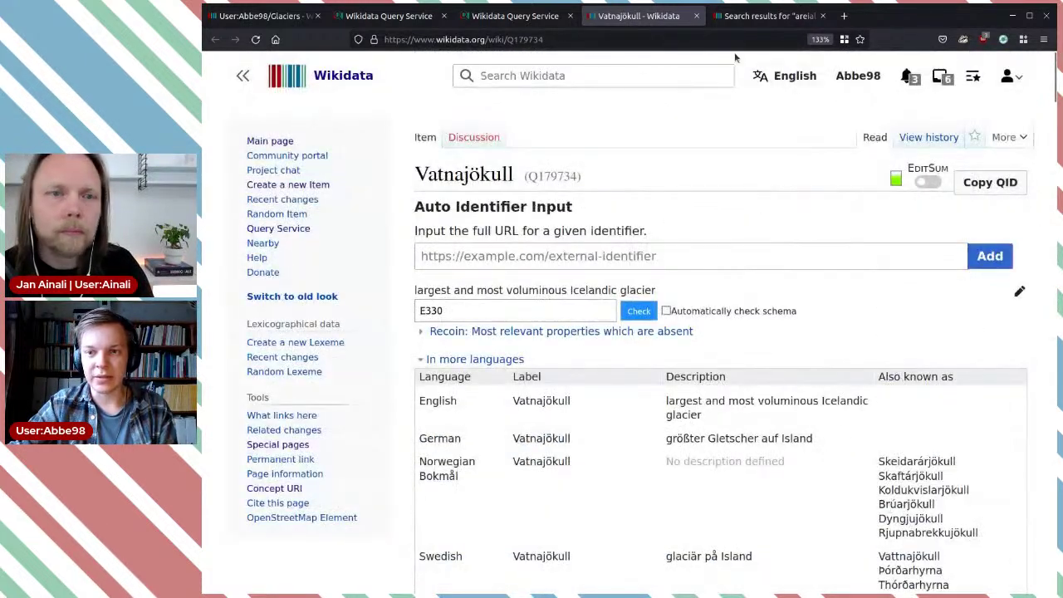
pyautogui.click(694, 16)
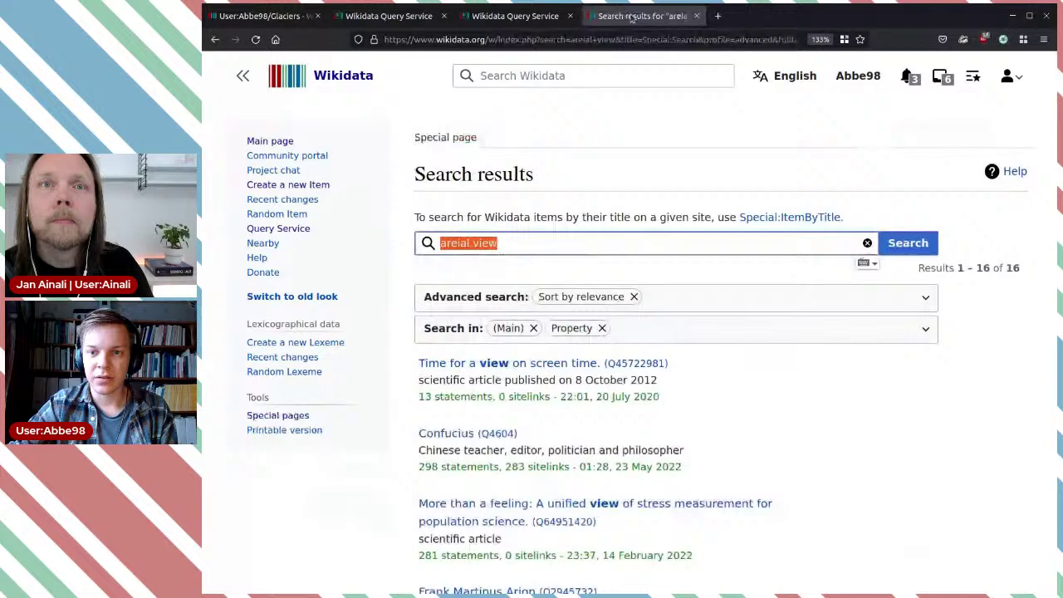
pyautogui.click(520, 17)
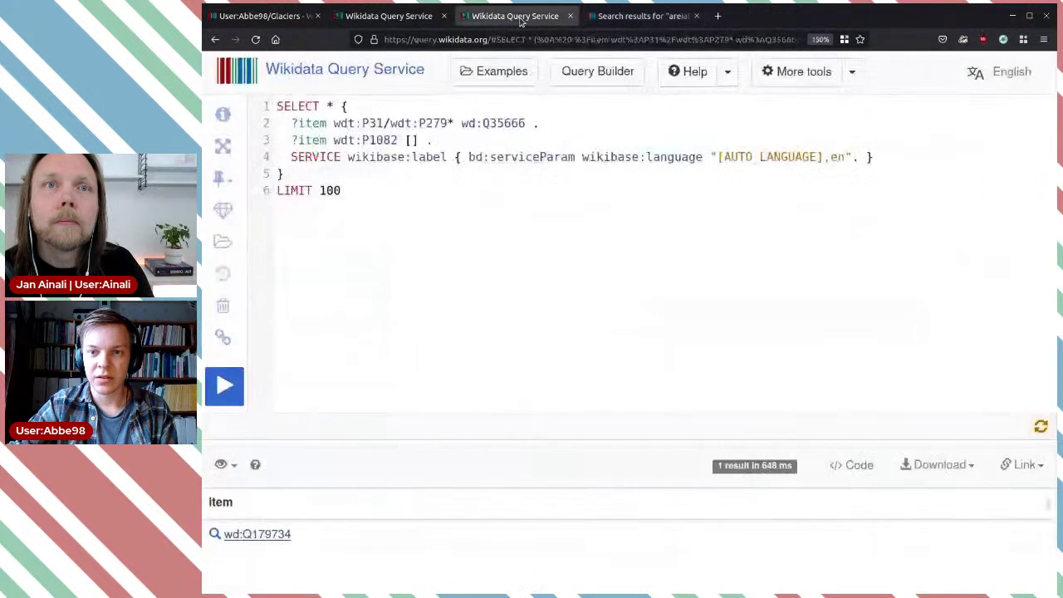
pyautogui.click(389, 16)
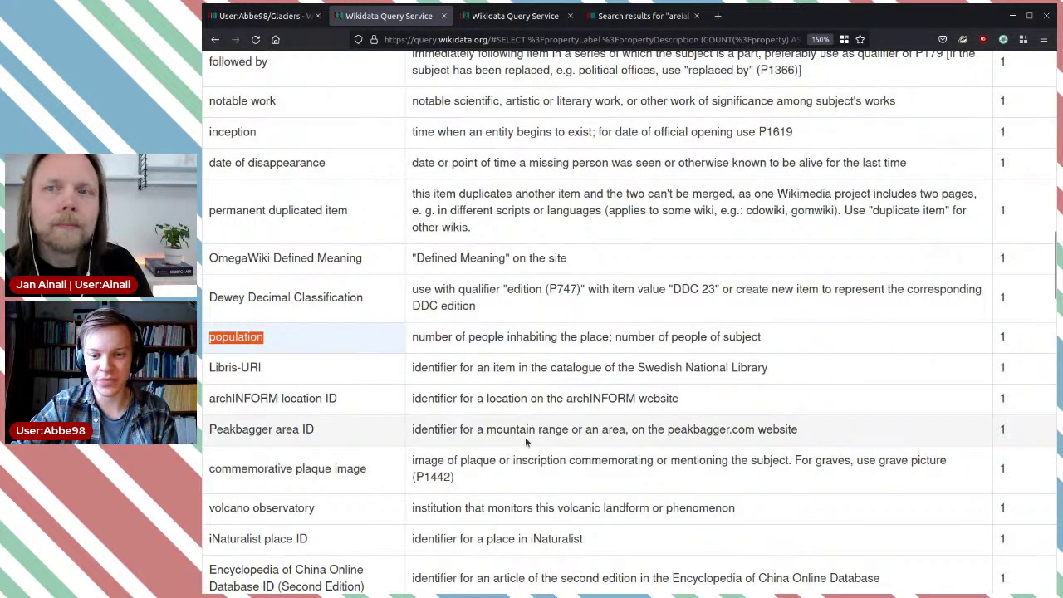
# Examine the rarely used glacier properties, such as commemorative plaque image and volcano observatory, and select the name of the collection property.
pyautogui.scroll(-5, 524, 437)
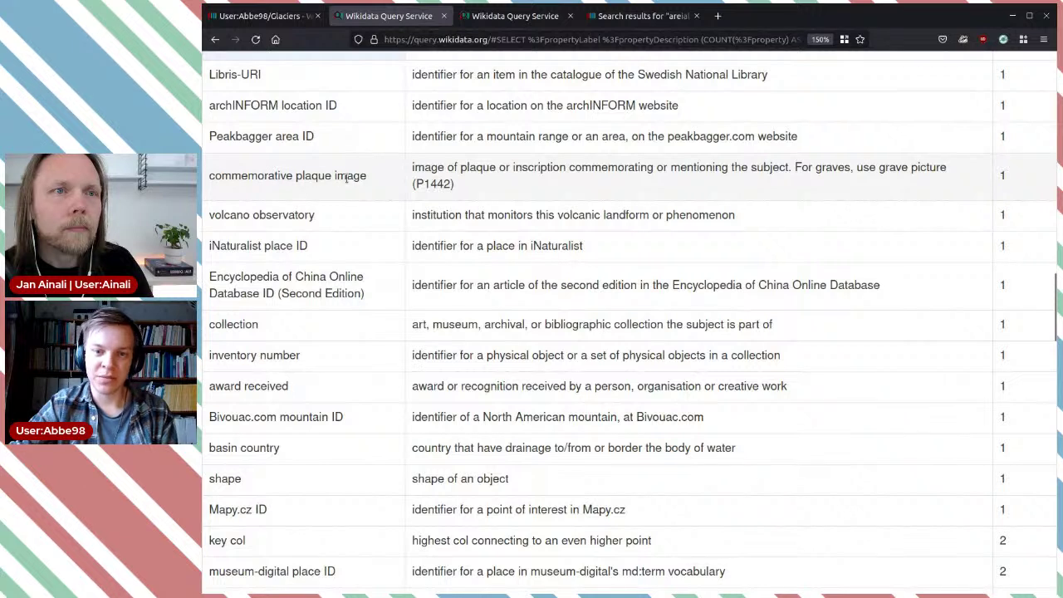
pyautogui.moveTo(332, 174); pyautogui.dragTo(231, 175)
pyautogui.click(360, 220)
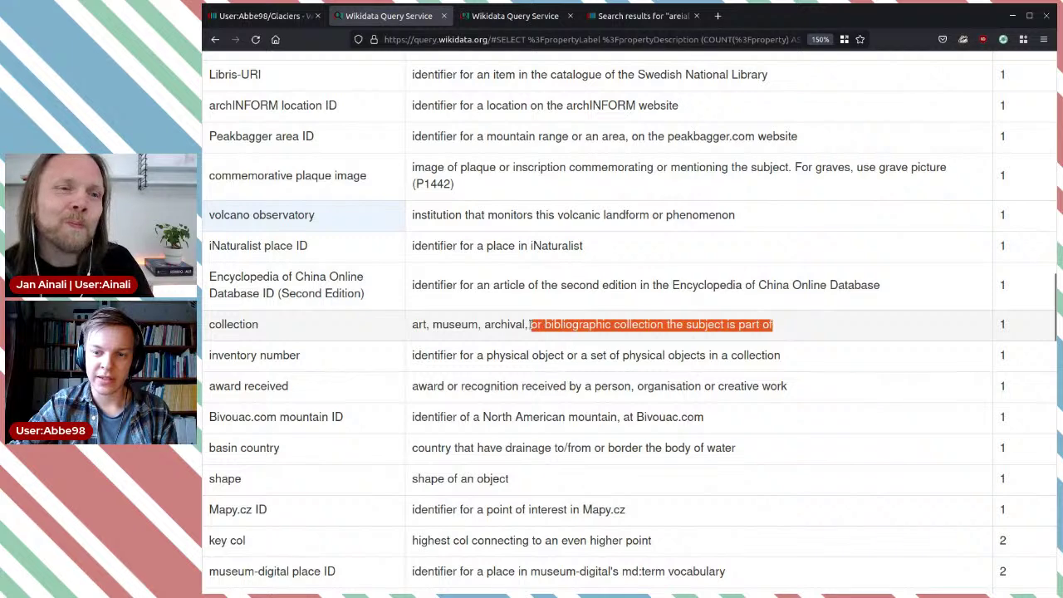
pyautogui.click(481, 325)
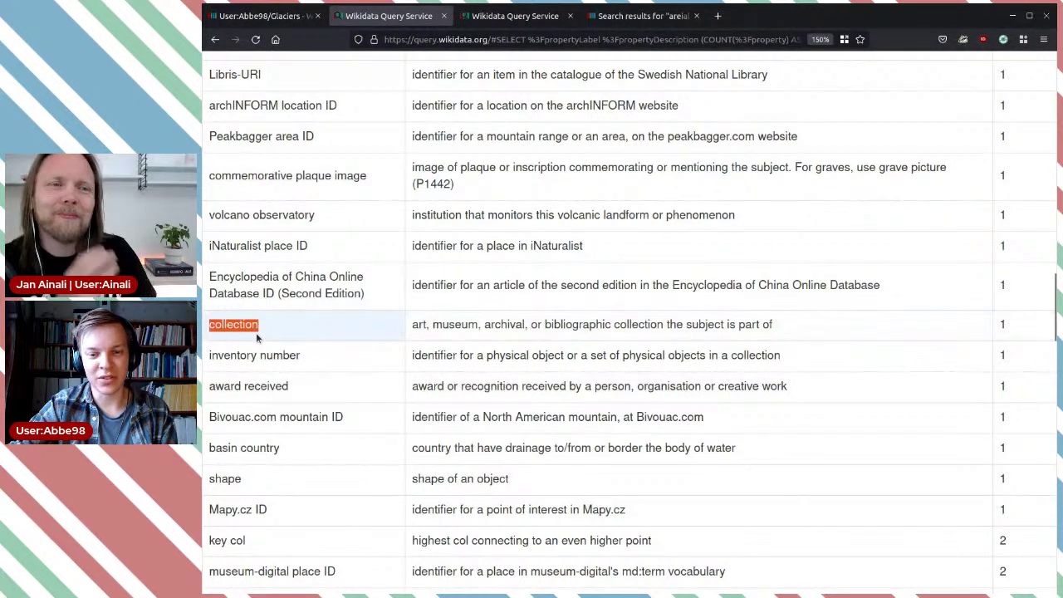
# Replace the population property in the glacier query's third line with collection (P195) and run the query.
pyautogui.click(511, 16)
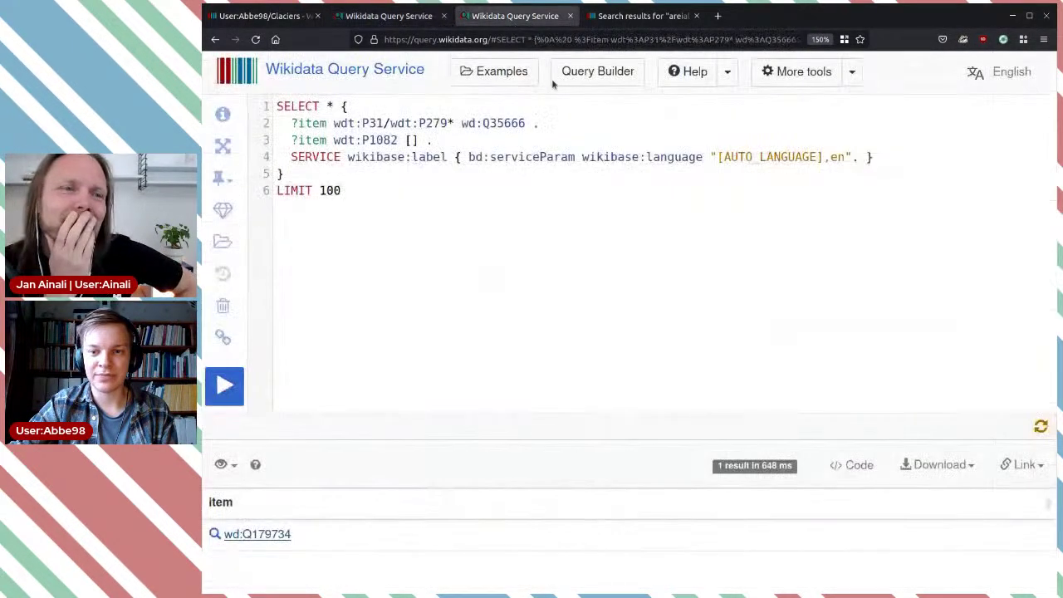
pyautogui.moveTo(383, 140)
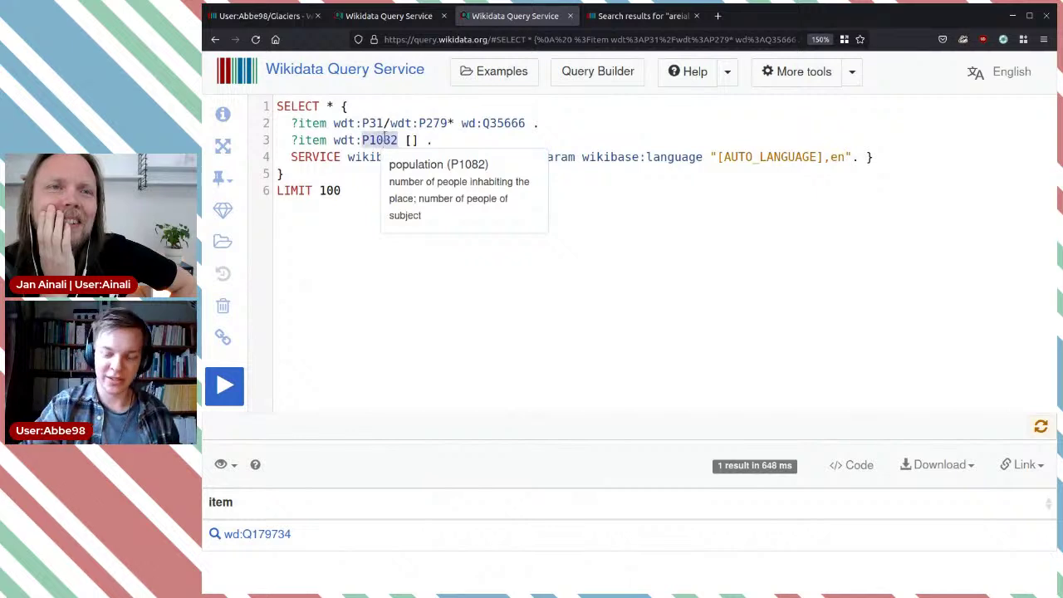
pyautogui.hotkey('ctrl', 'space')
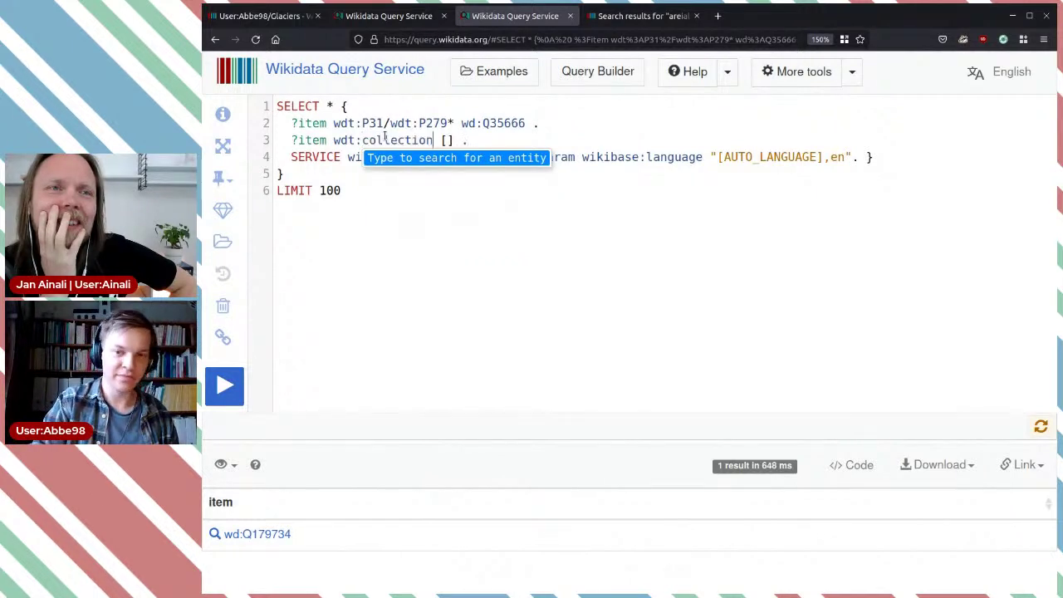
pyautogui.click(504, 172)
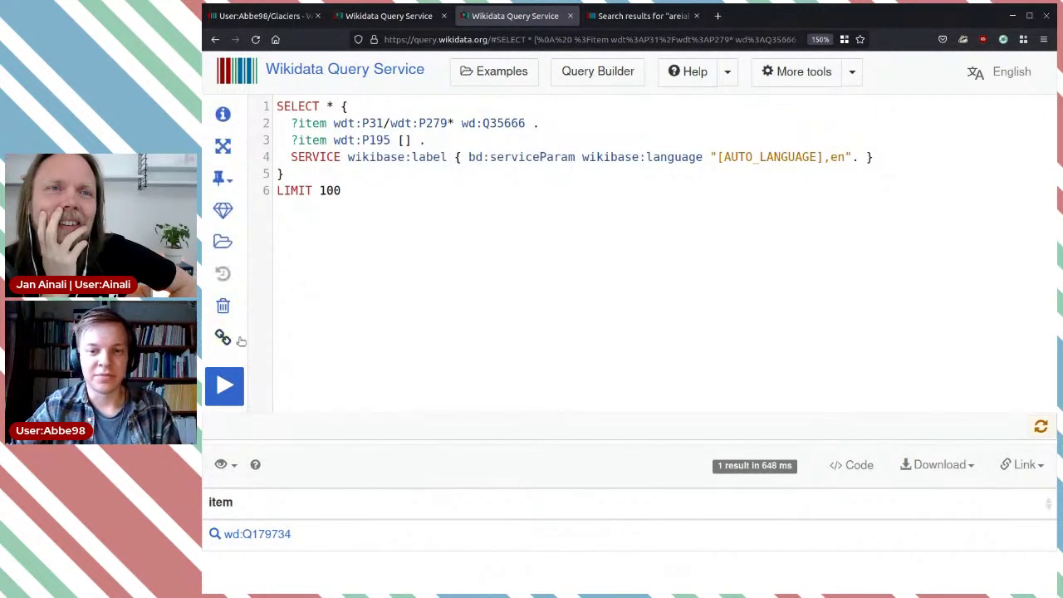
pyautogui.click(224, 384)
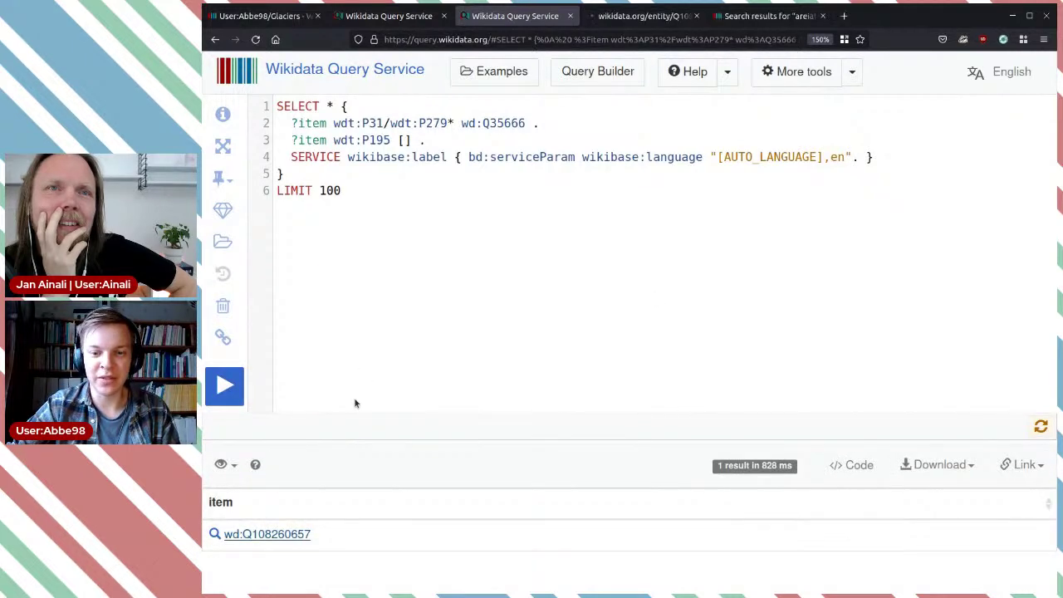
# Open the query's result item and review its statements, from instance of down to described at URL.
pyautogui.click(646, 16)
pyautogui.scroll(-3, 818, 380)
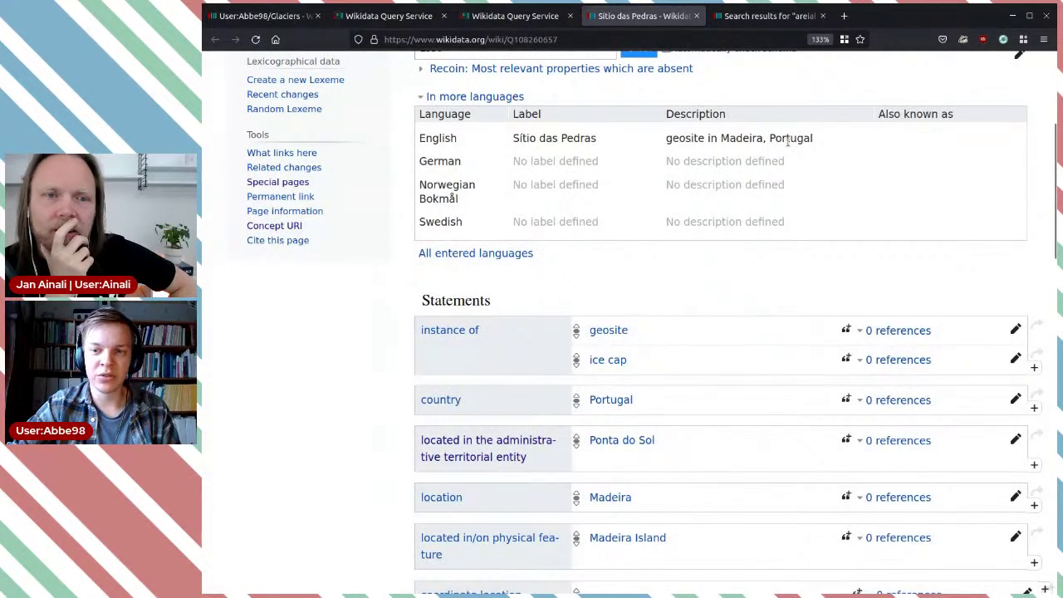
pyautogui.scroll(-3, 840, 198)
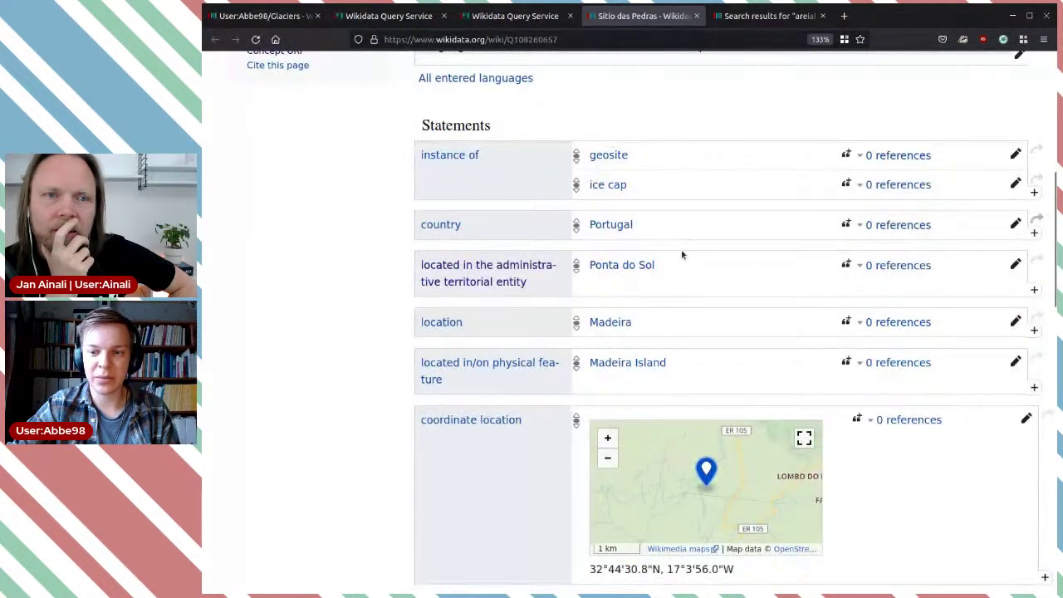
pyautogui.scroll(-5, 789, 359)
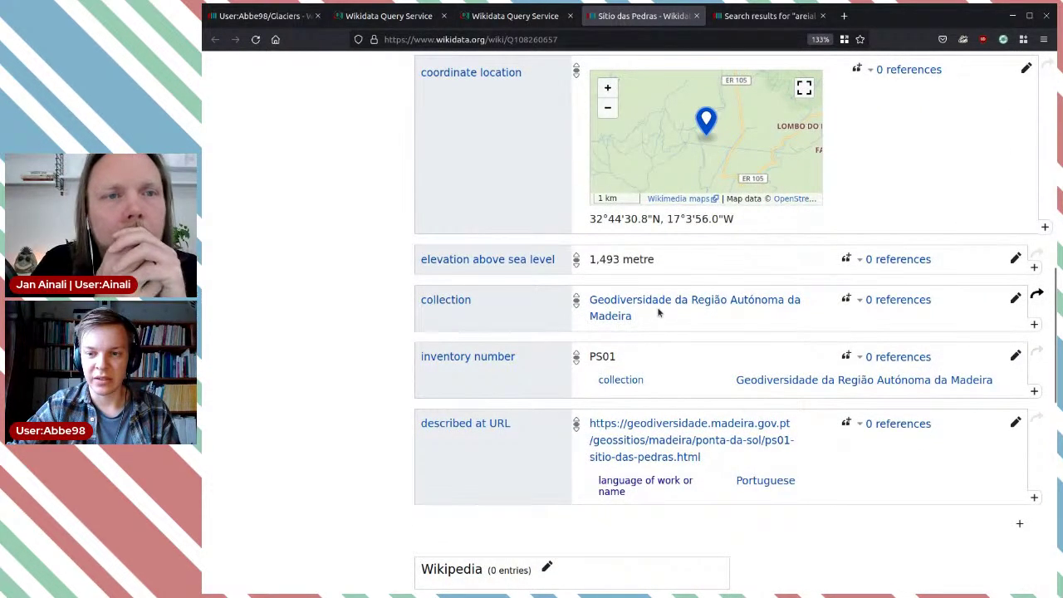
# Open the item used as the collection value in its own tab and examine its statements and English description.
pyautogui.middleClick(702, 319)
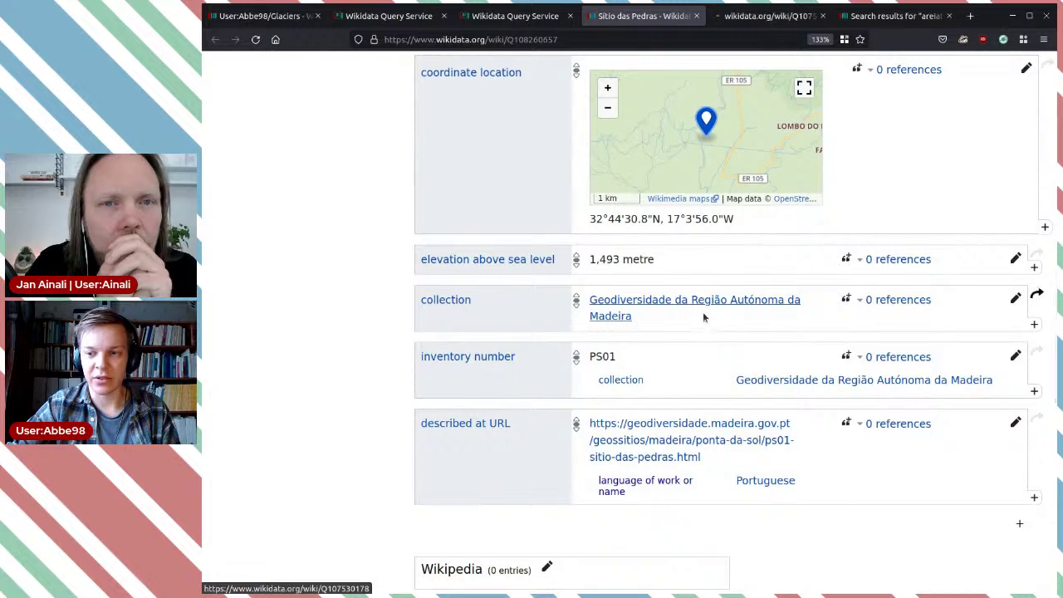
pyautogui.click(764, 16)
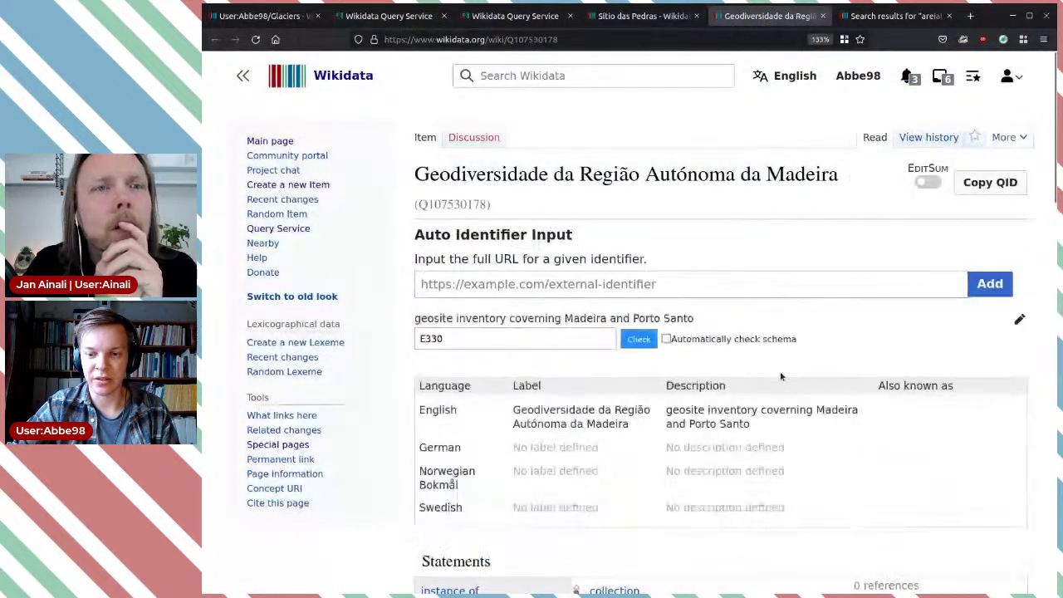
pyautogui.scroll(-5, 780, 379)
pyautogui.scroll(-3, 781, 379)
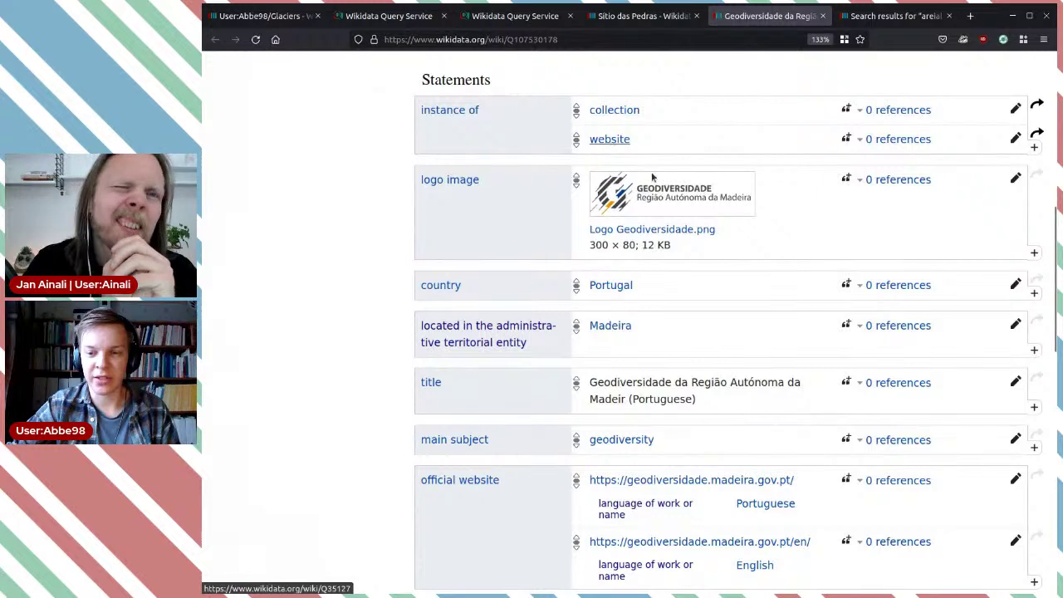
pyautogui.scroll(-4, 821, 363)
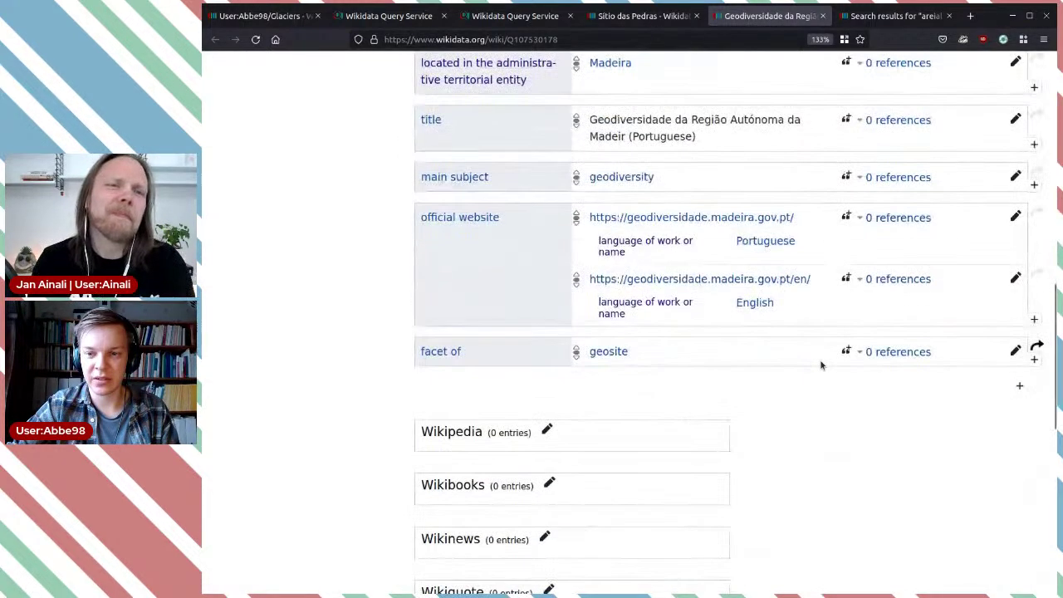
pyautogui.scroll(7, 780, 270)
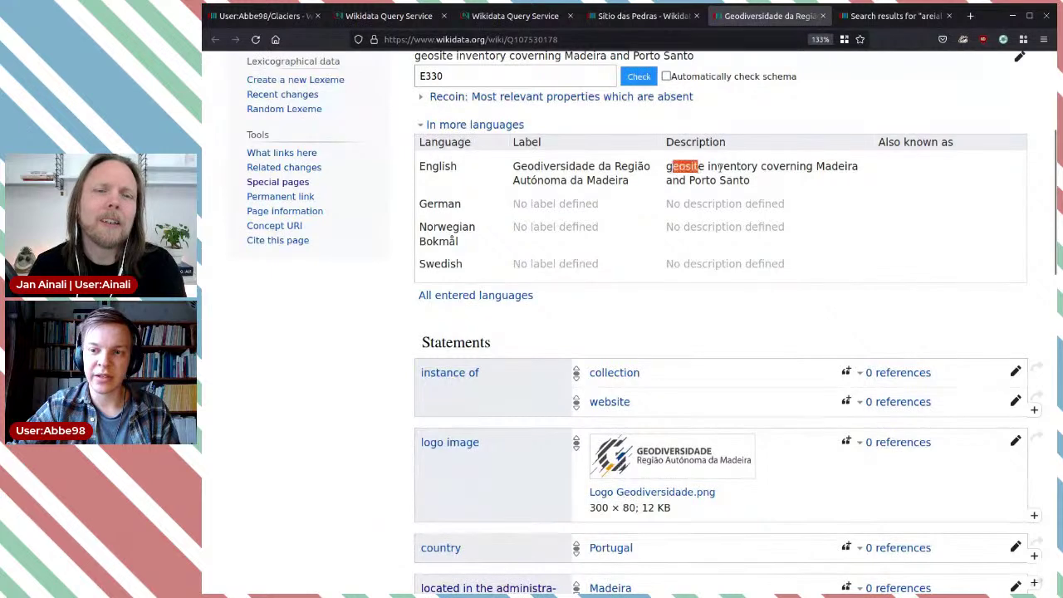
pyautogui.moveTo(719, 168); pyautogui.dragTo(812, 173)
pyautogui.click(822, 183)
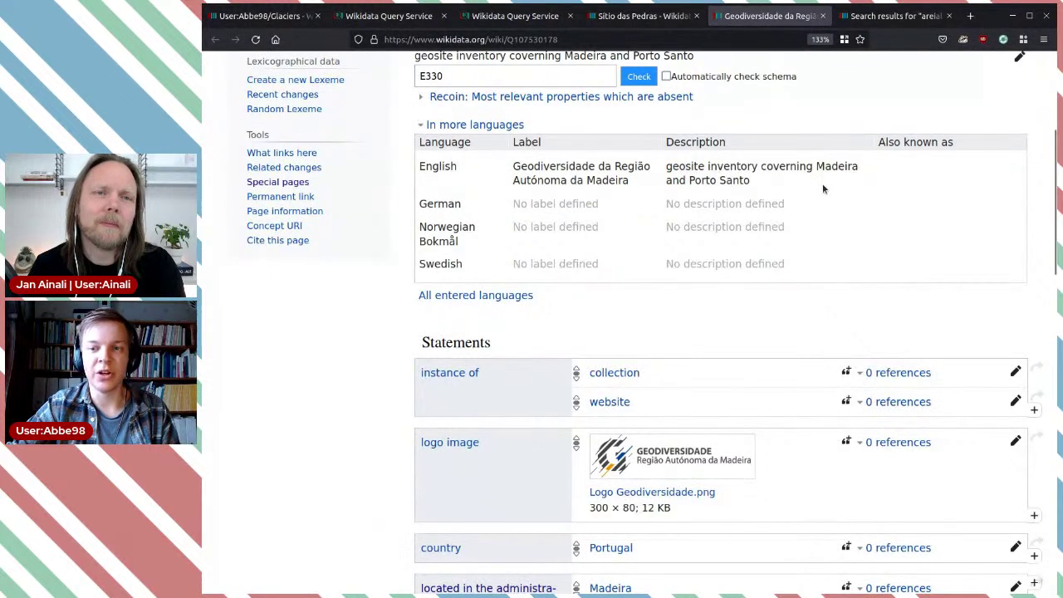
# Close the collection item's page and remove the collection statement from the Sítio das Pedras item.
pyautogui.click(820, 16)
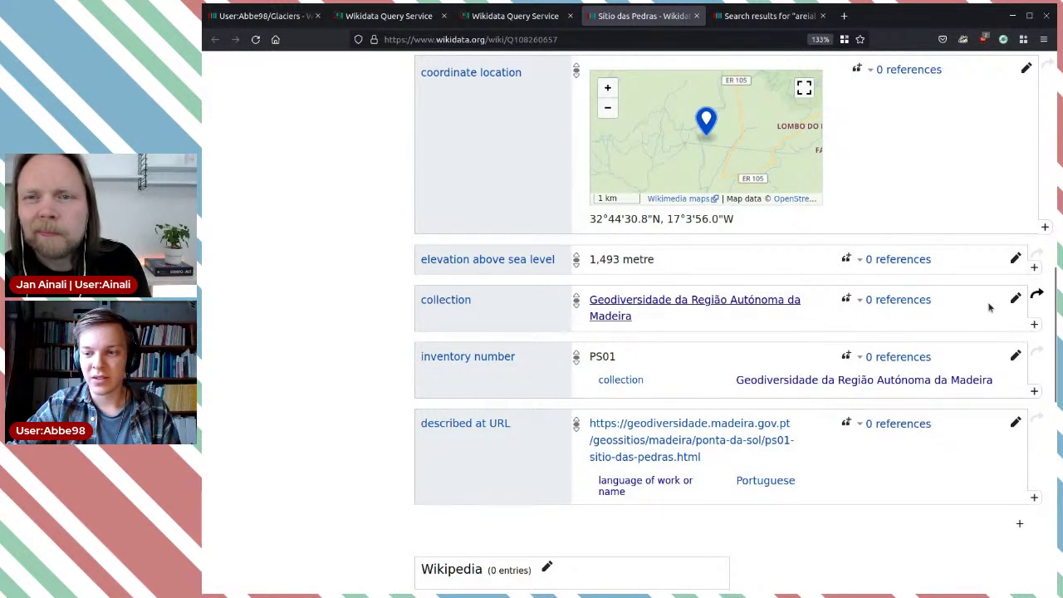
pyautogui.click(1015, 299)
pyautogui.write('Geodiversidade da Região Autónoma da Madeira')
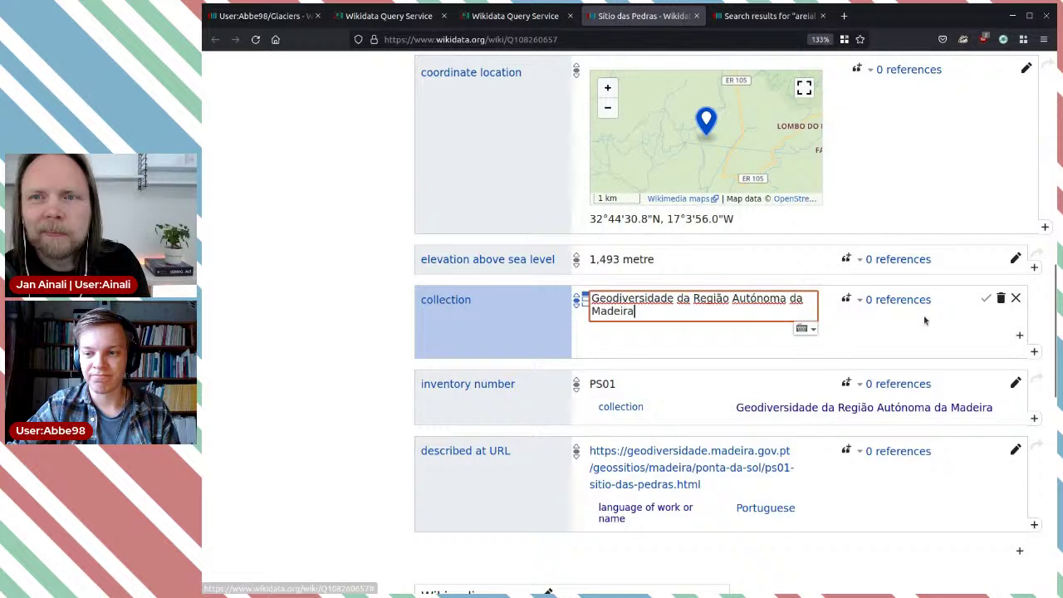
pyautogui.click(1000, 298)
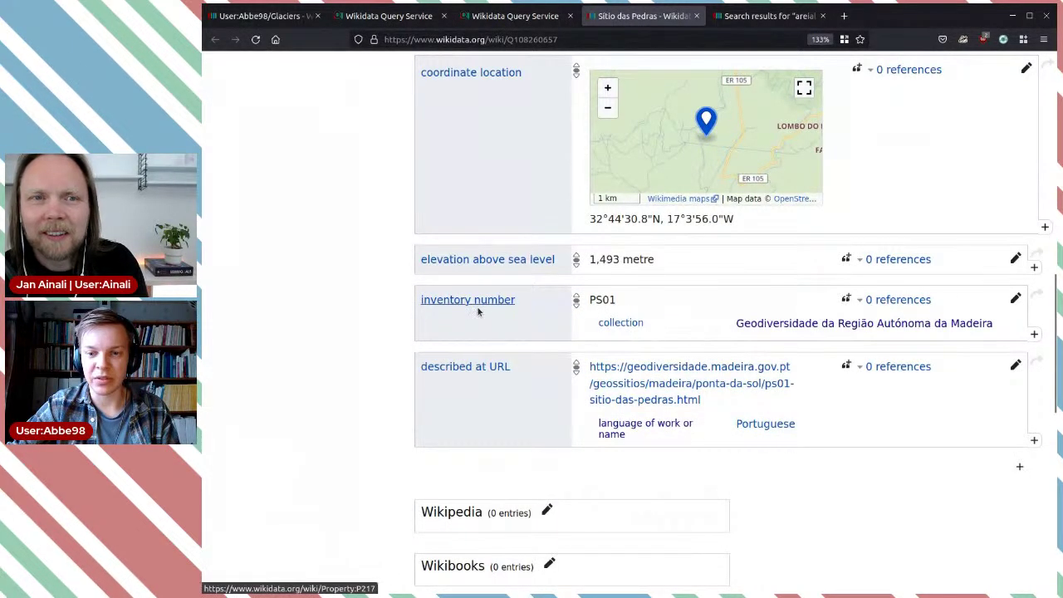
# Open the inventory number property in its own tab and read its English description.
pyautogui.middleClick(477, 309)
pyautogui.click(768, 15)
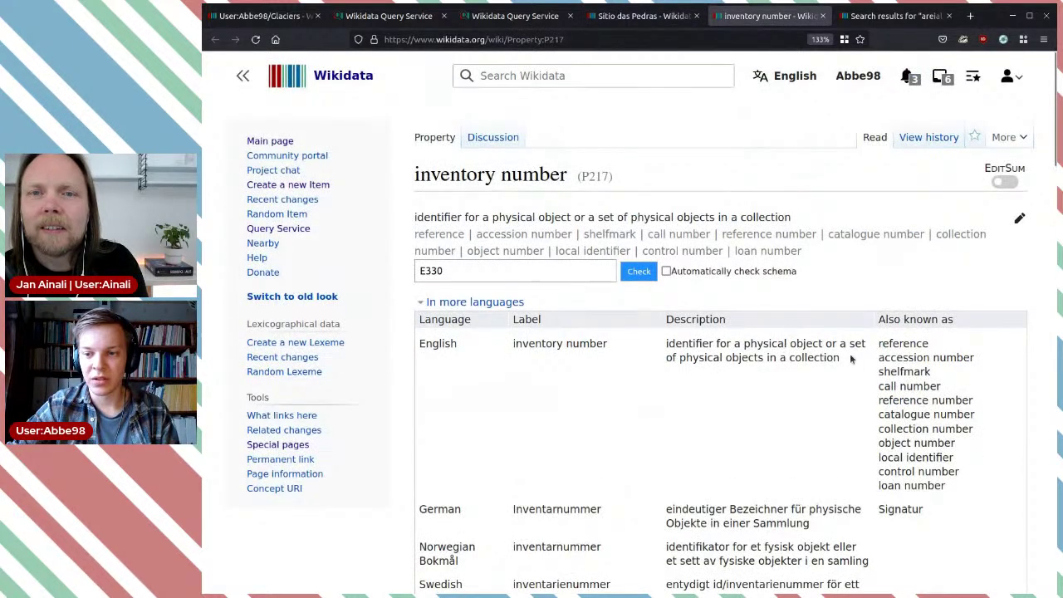
pyautogui.moveTo(849, 352); pyautogui.dragTo(664, 352)
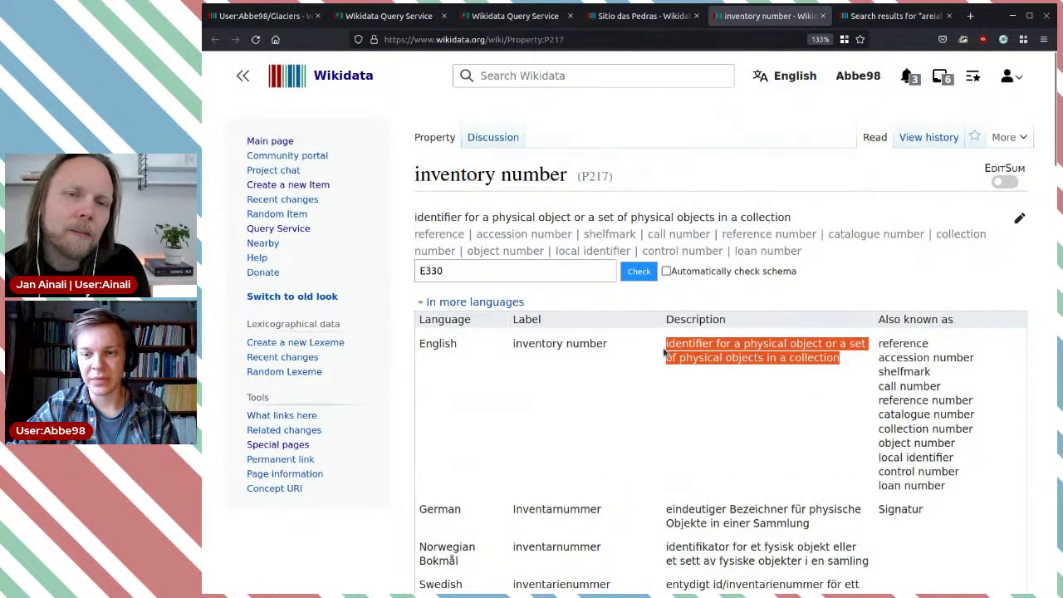
pyautogui.click(726, 372)
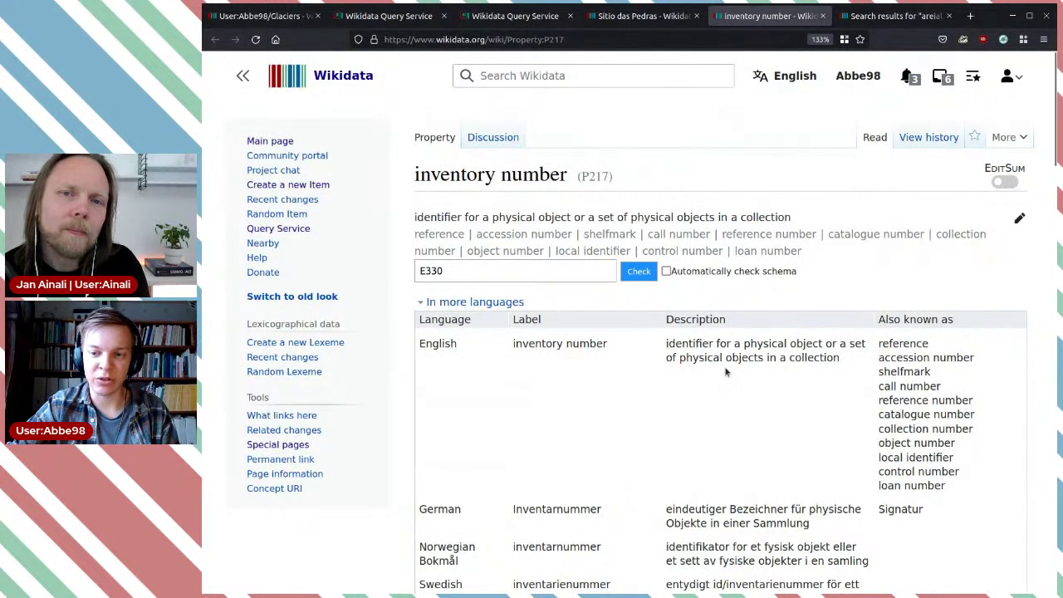
# Return to the Sítio das Pedras item and remove its inventory number statement PS01.
pyautogui.click(664, 16)
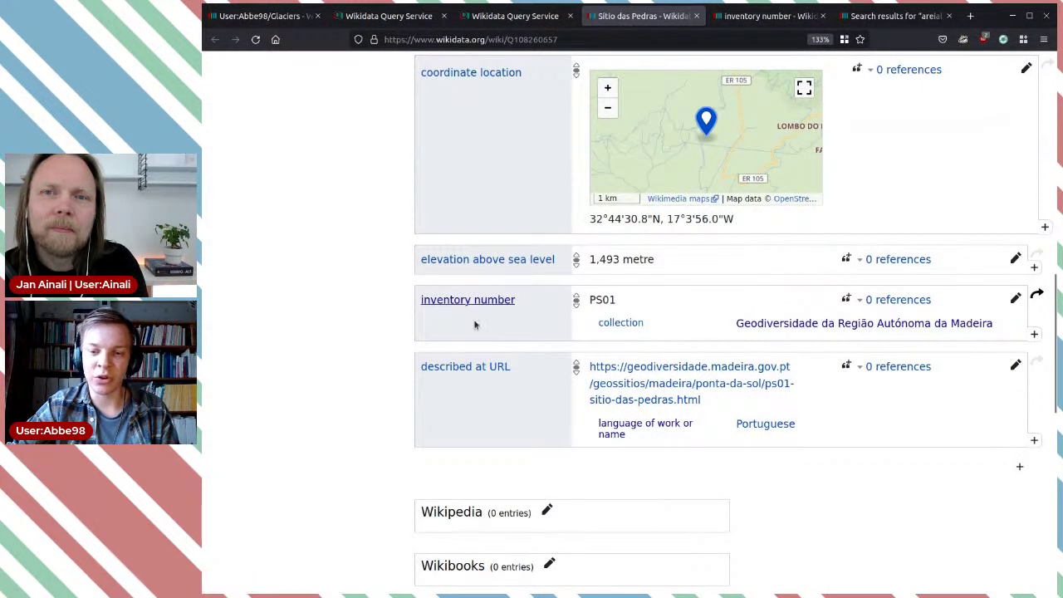
pyautogui.click(1015, 299)
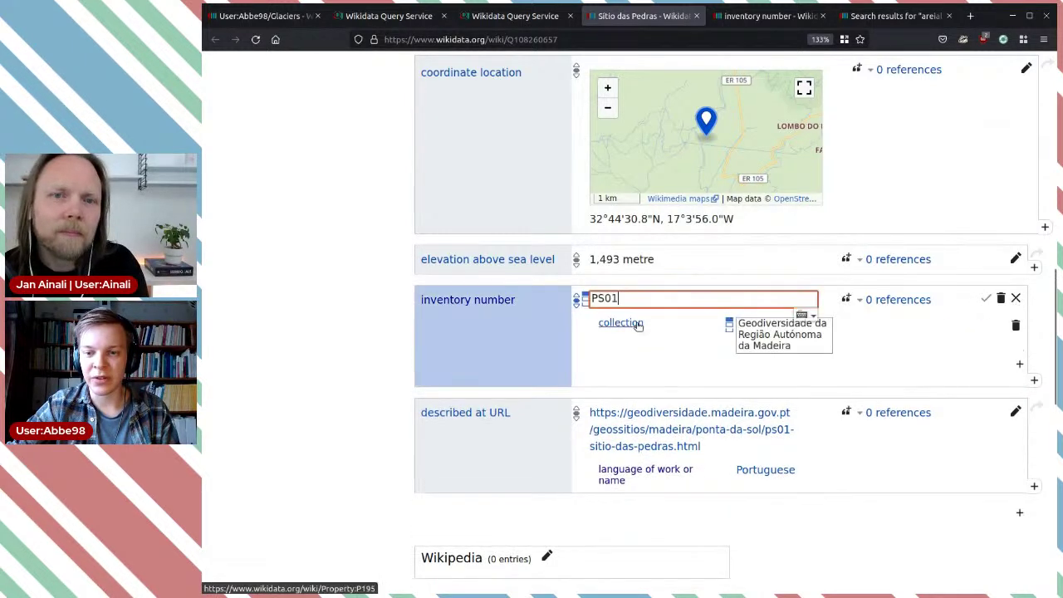
pyautogui.click(1001, 299)
# Open the geosite item from Sítio das Pedras' instance of statement and examine its description, instance of, subclass of and inception statements.
pyautogui.scroll(4, 882, 300)
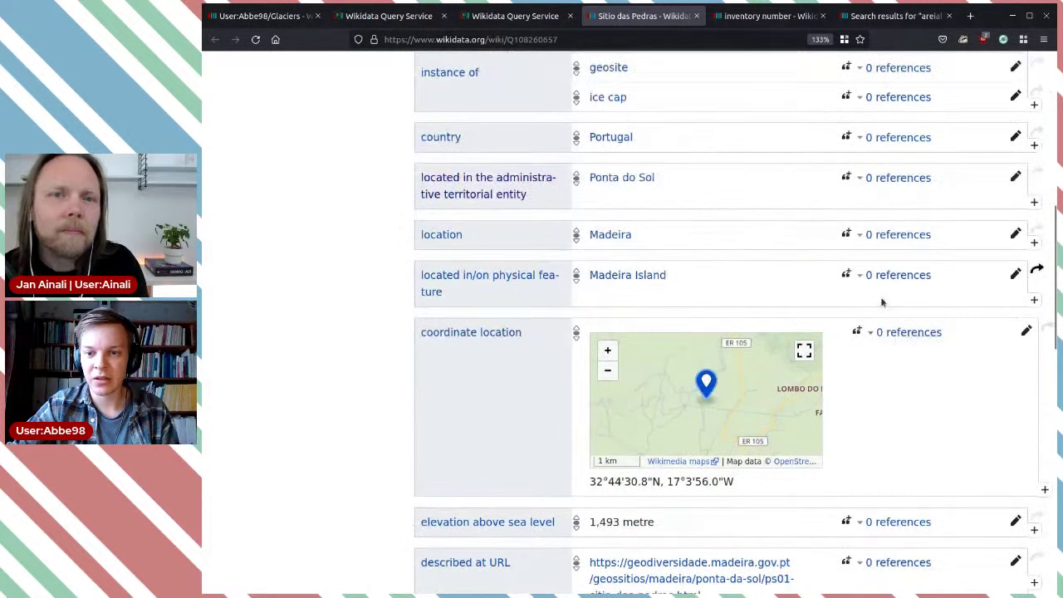
pyautogui.scroll(3, 883, 301)
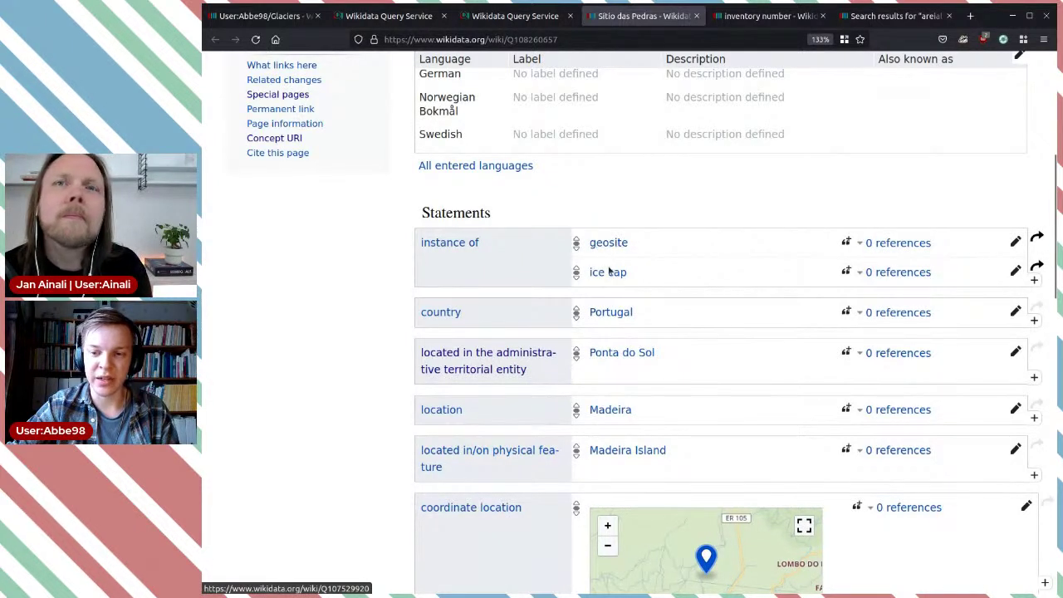
pyautogui.middleClick(618, 242)
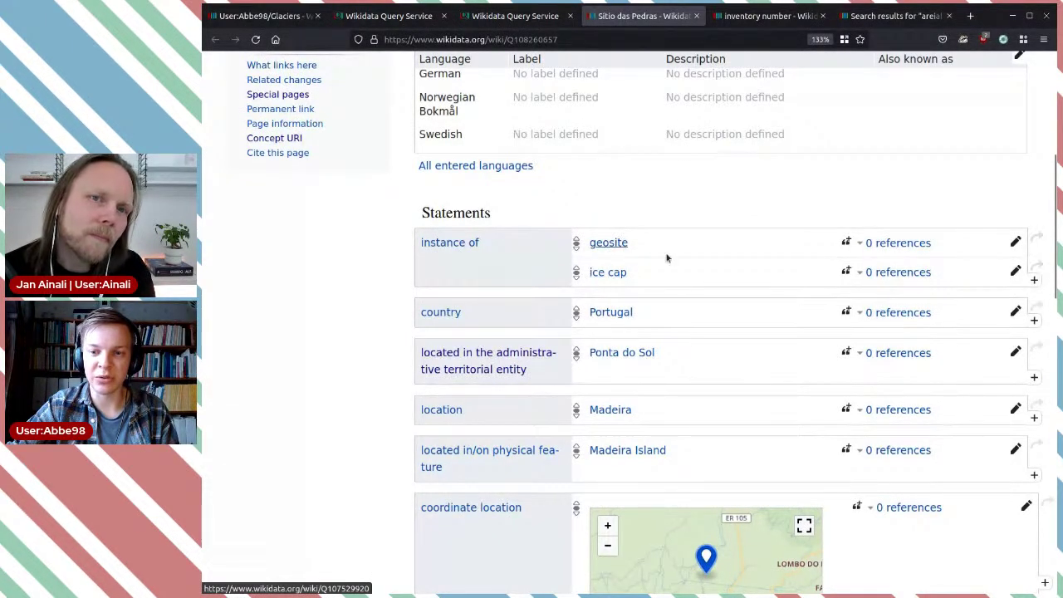
pyautogui.click(683, 23)
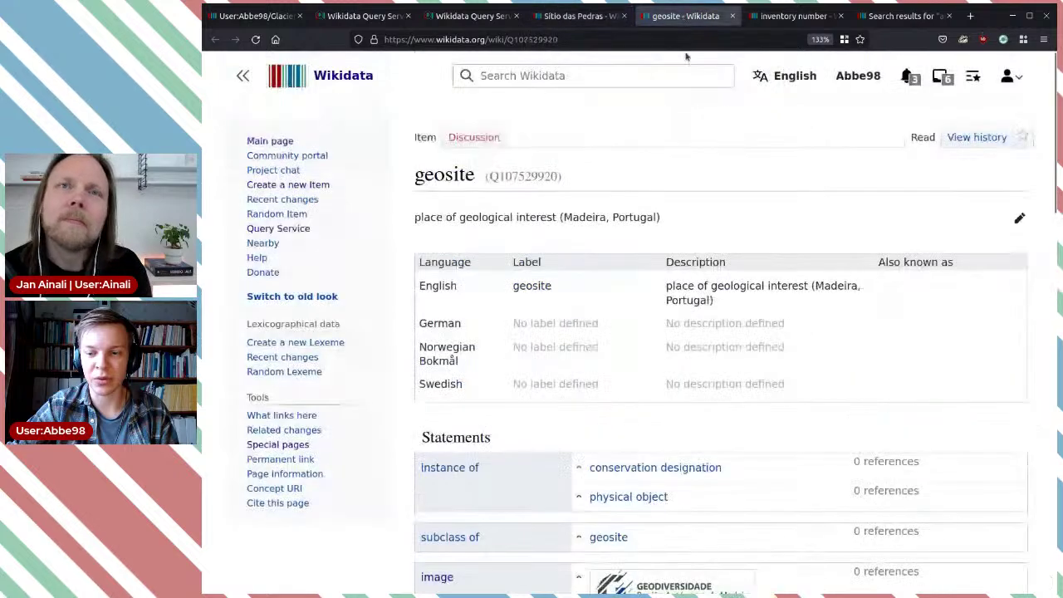
pyautogui.scroll(-3, 738, 405)
pyautogui.scroll(-2, 738, 405)
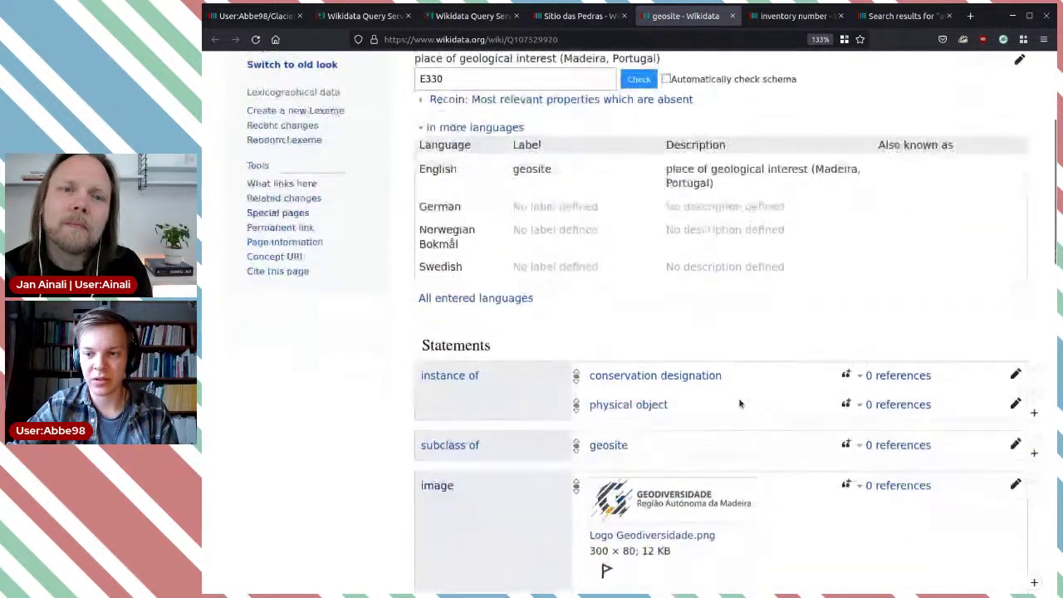
pyautogui.scroll(2, 738, 399)
pyautogui.scroll(-4, 738, 396)
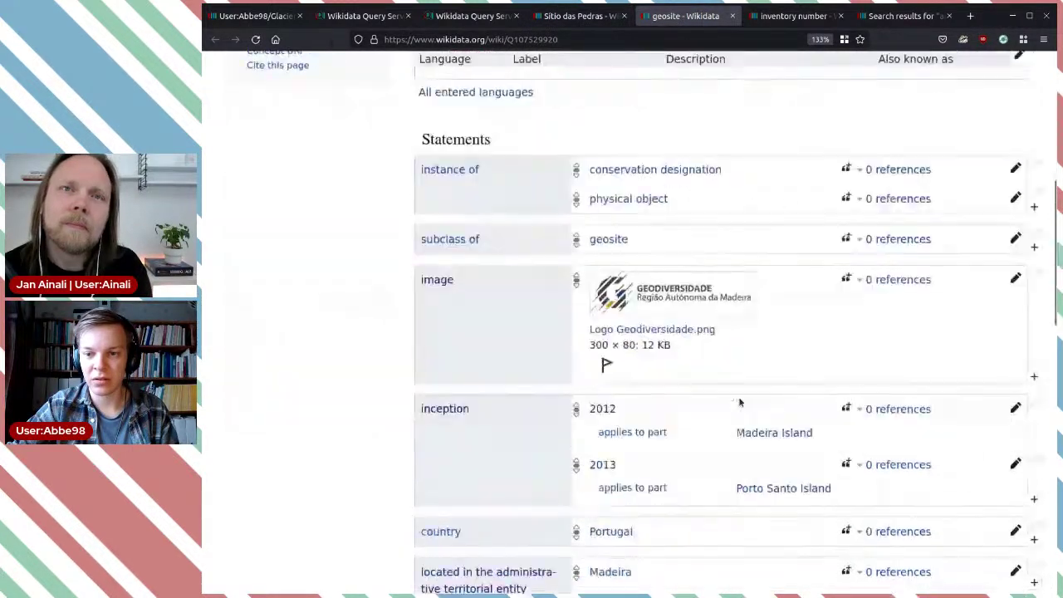
pyautogui.scroll(3, 741, 386)
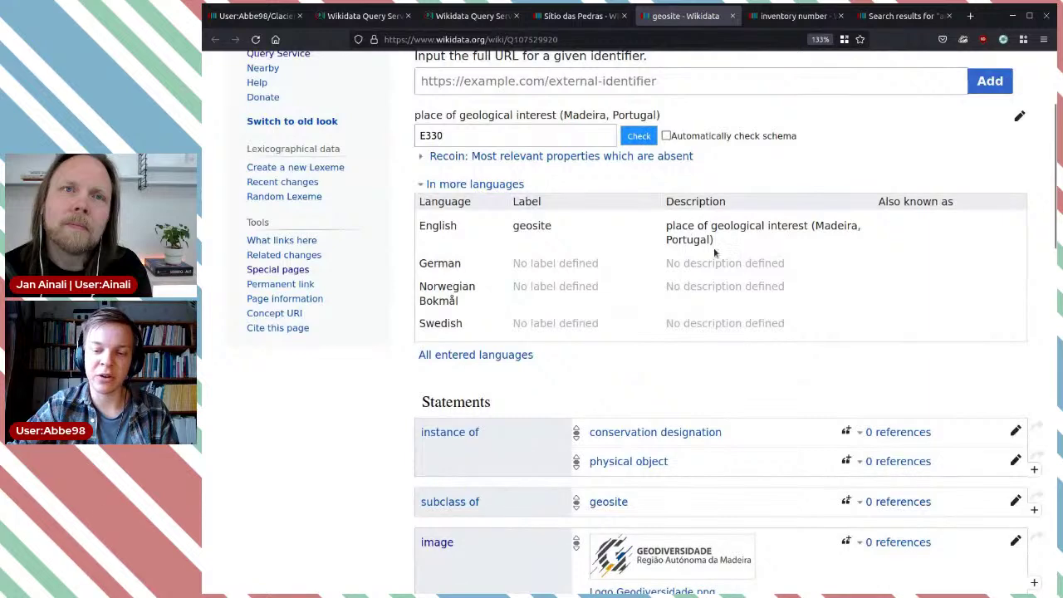
pyautogui.scroll(-4, 758, 378)
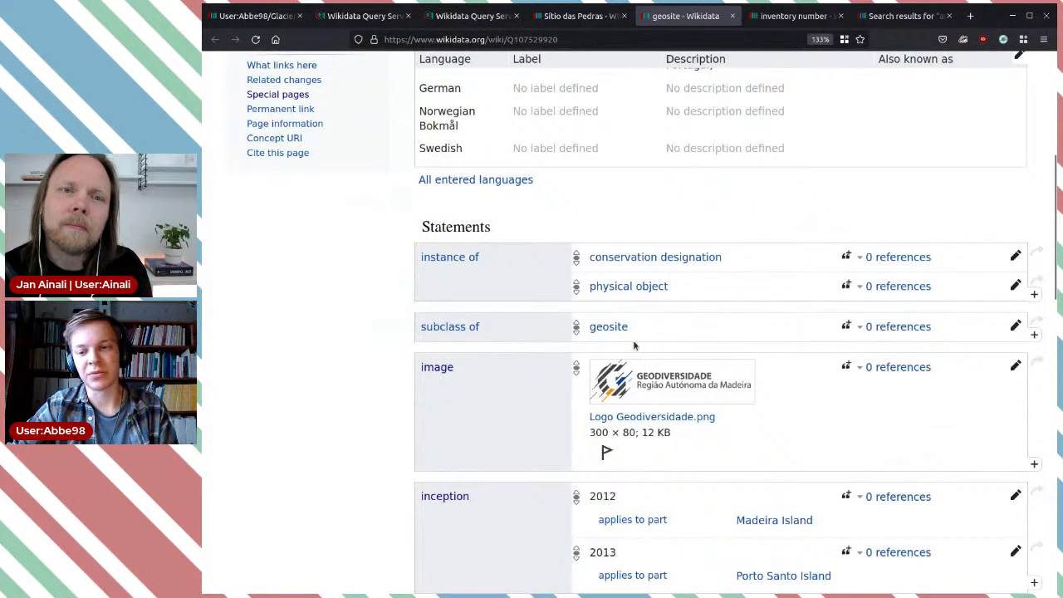
pyautogui.scroll(2, 743, 332)
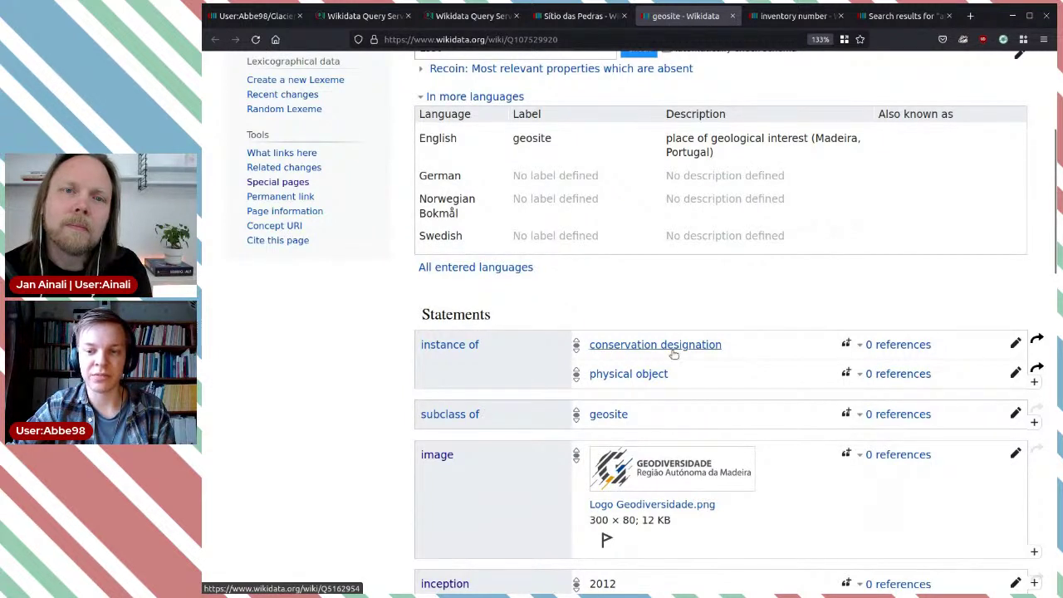
pyautogui.moveTo(750, 352); pyautogui.dragTo(592, 348)
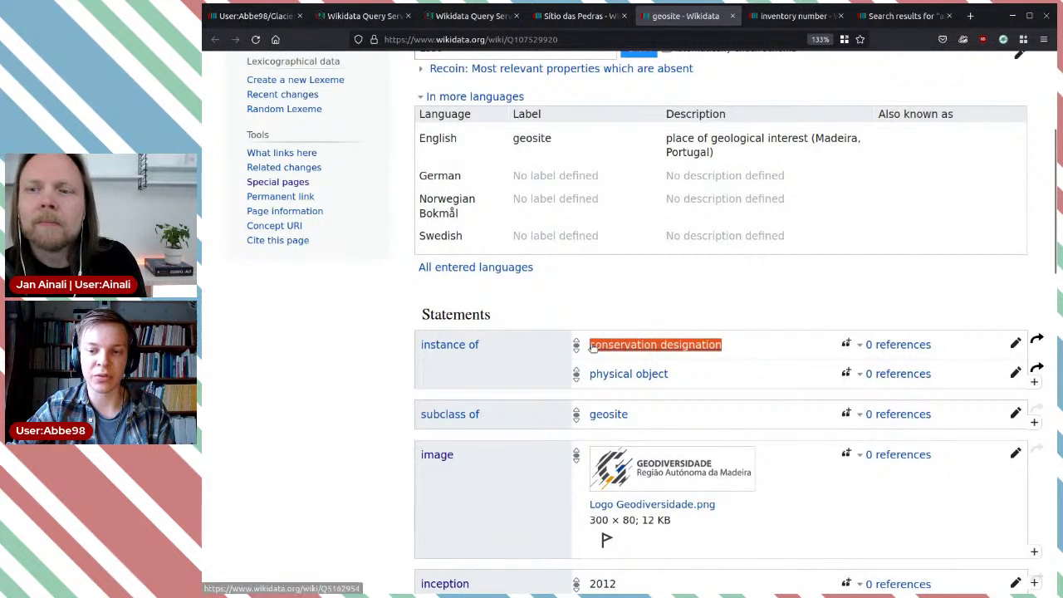
pyautogui.click(654, 317)
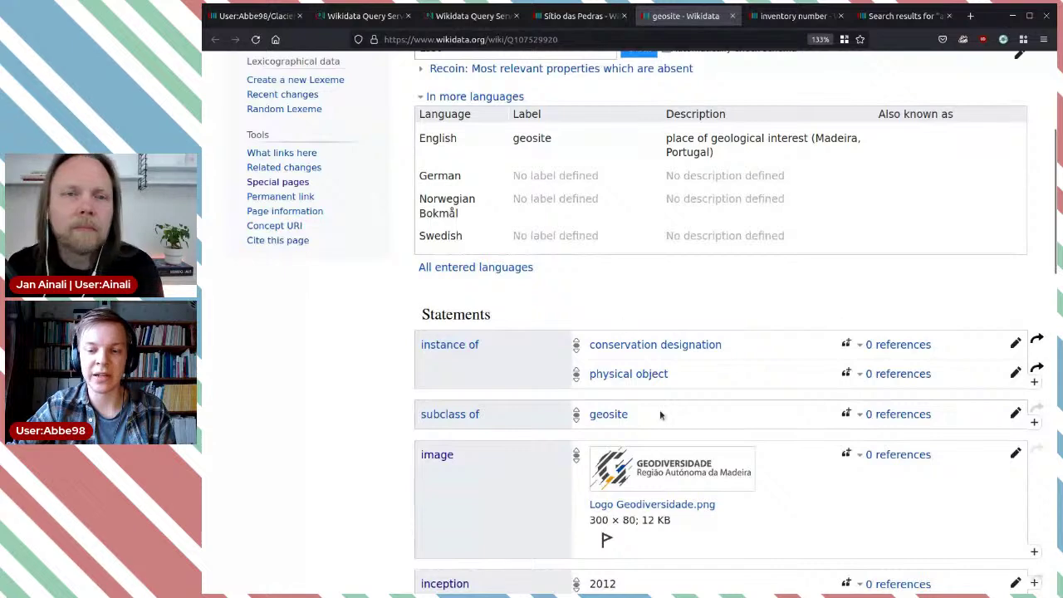
pyautogui.scroll(-1, 682, 422)
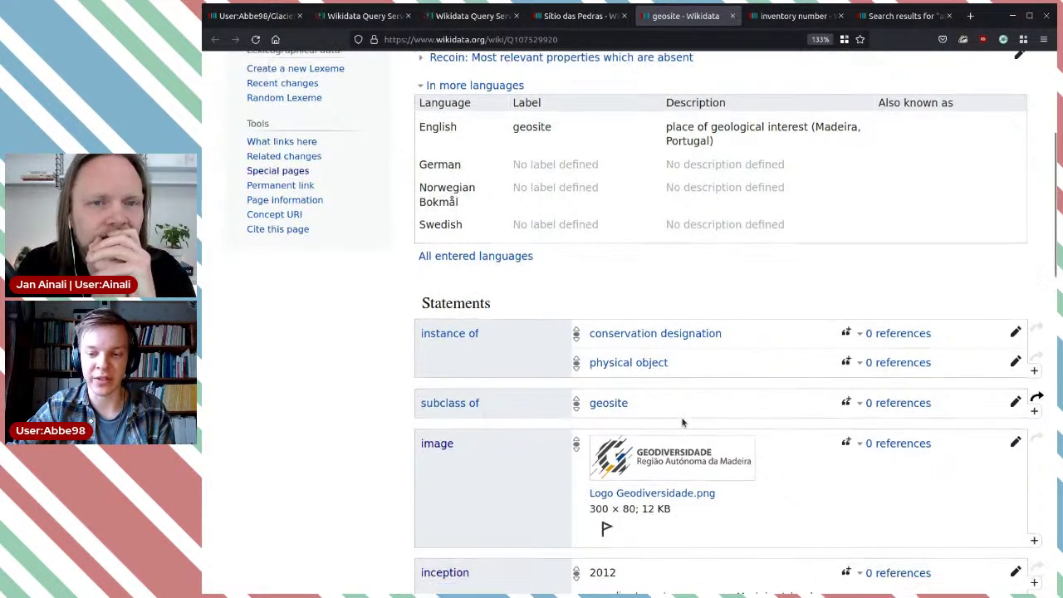
pyautogui.scroll(-3, 683, 423)
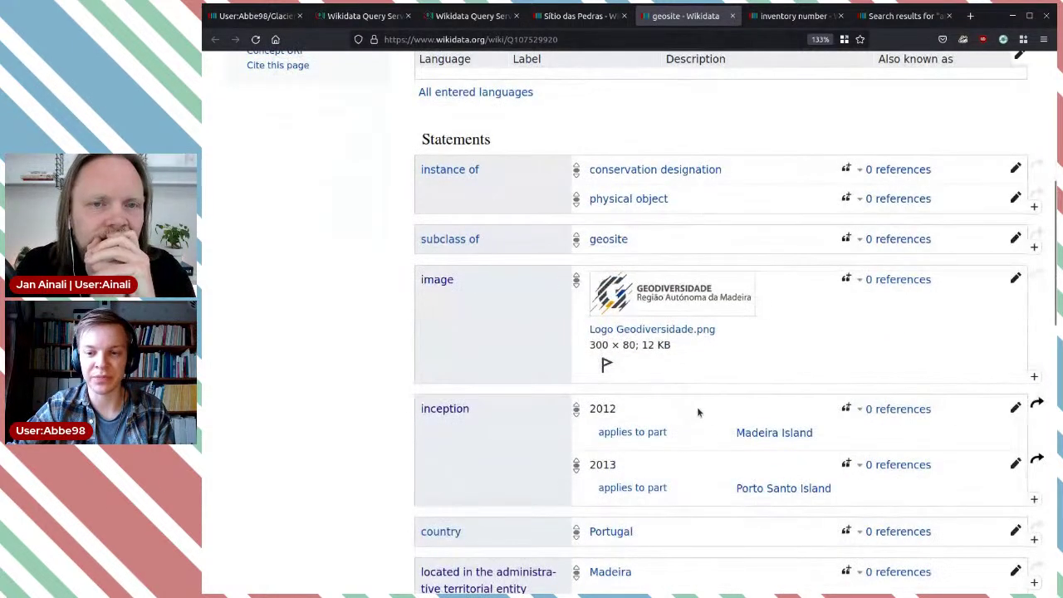
# Close the geosite, Sítio das Pedras and inventory number pages.
pyautogui.click(731, 17)
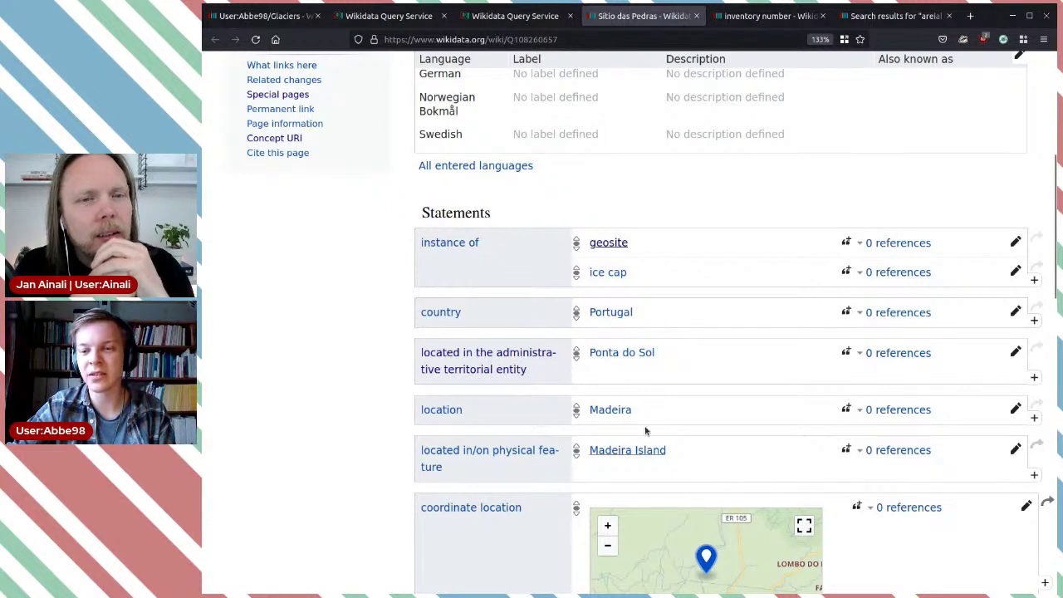
pyautogui.tripleClick(648, 243)
pyautogui.click(666, 251)
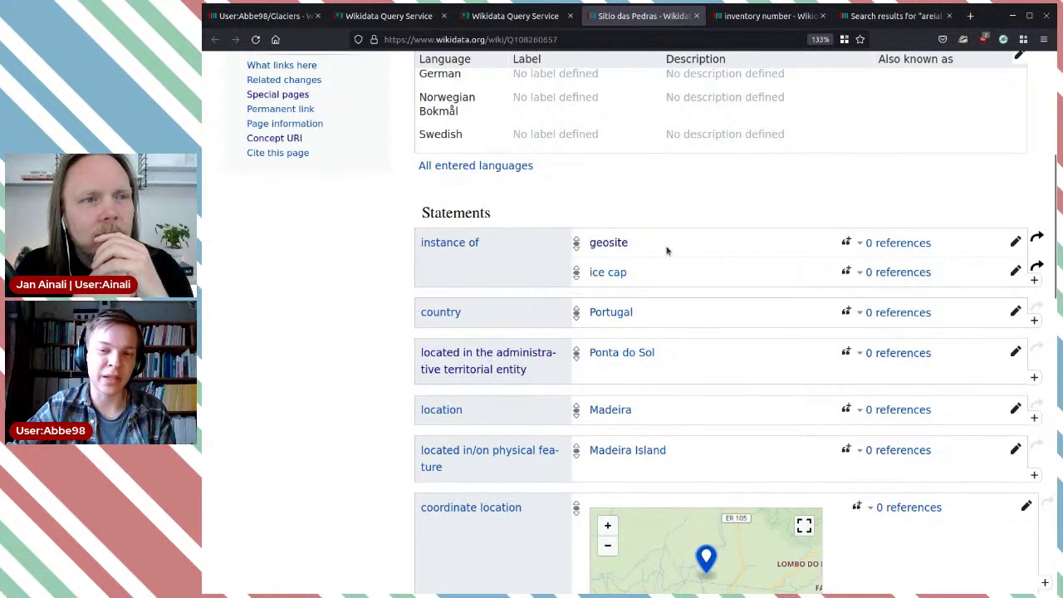
pyautogui.click(696, 16)
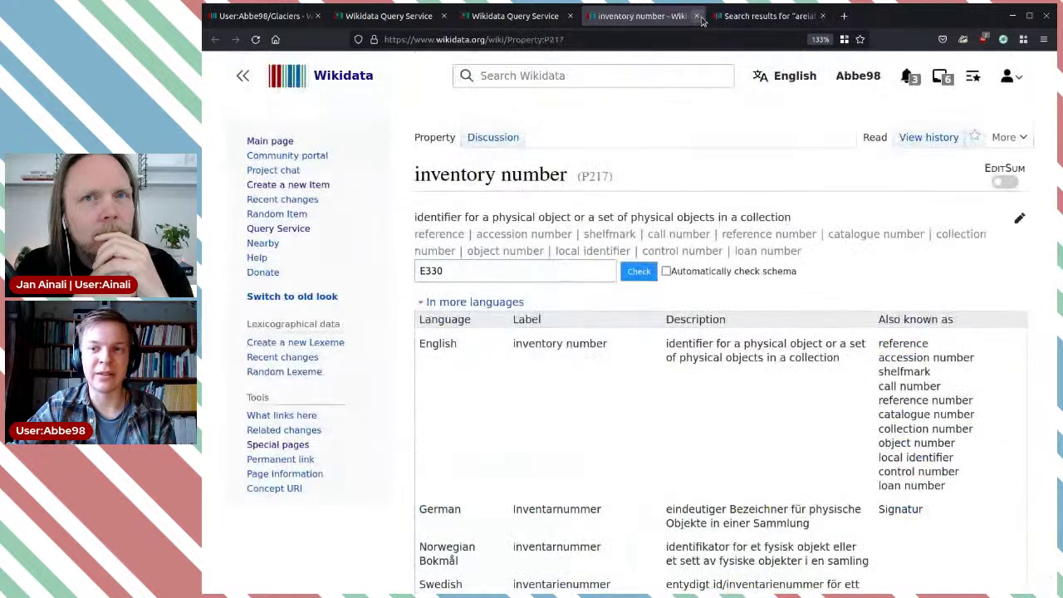
pyautogui.click(696, 15)
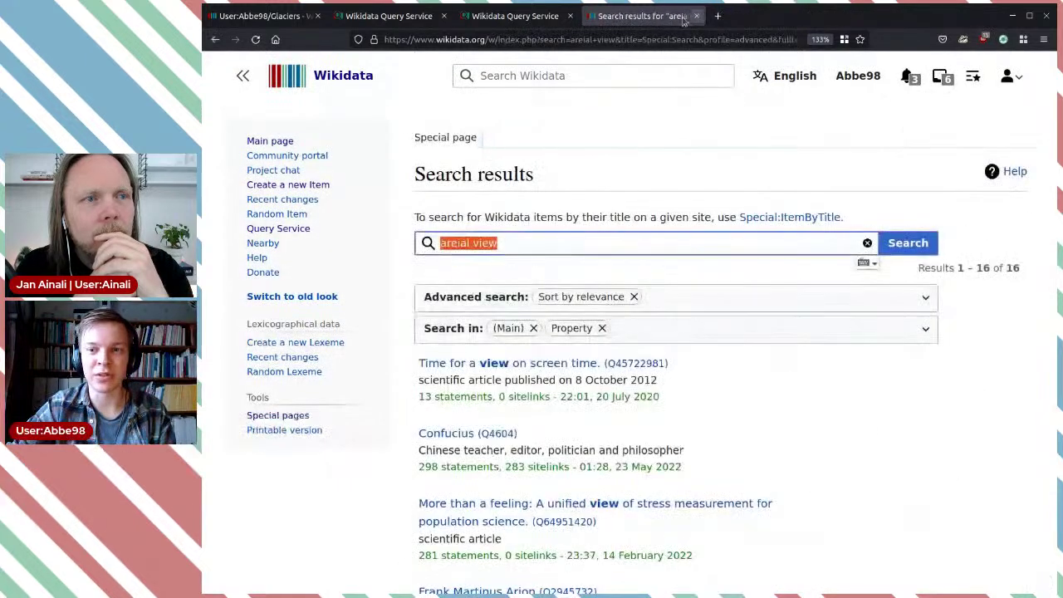
# Return to the query results listing glacier properties and check the inventory number and award received entries.
pyautogui.click(524, 17)
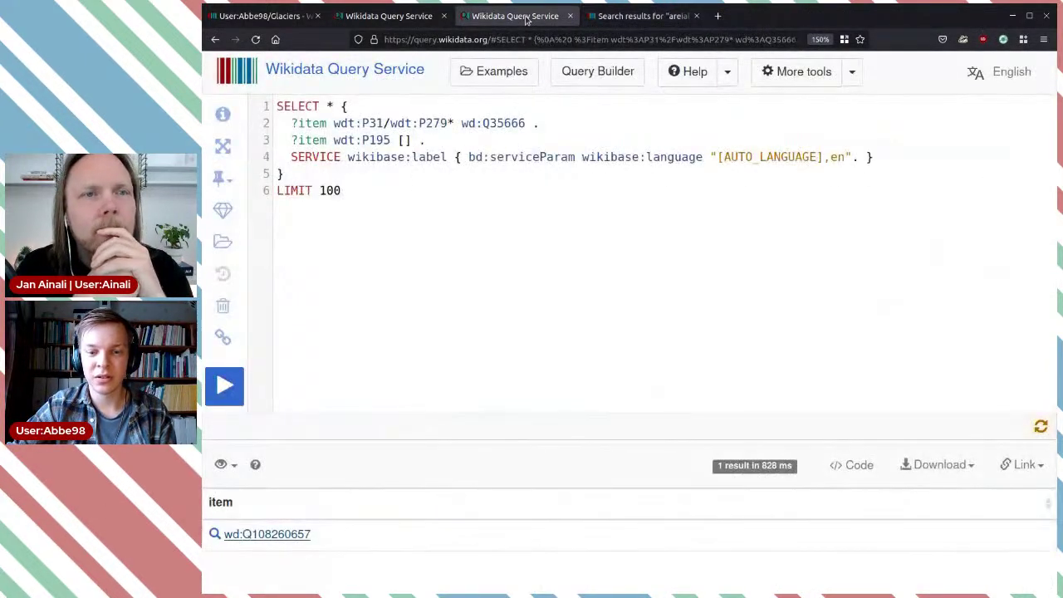
pyautogui.click(388, 15)
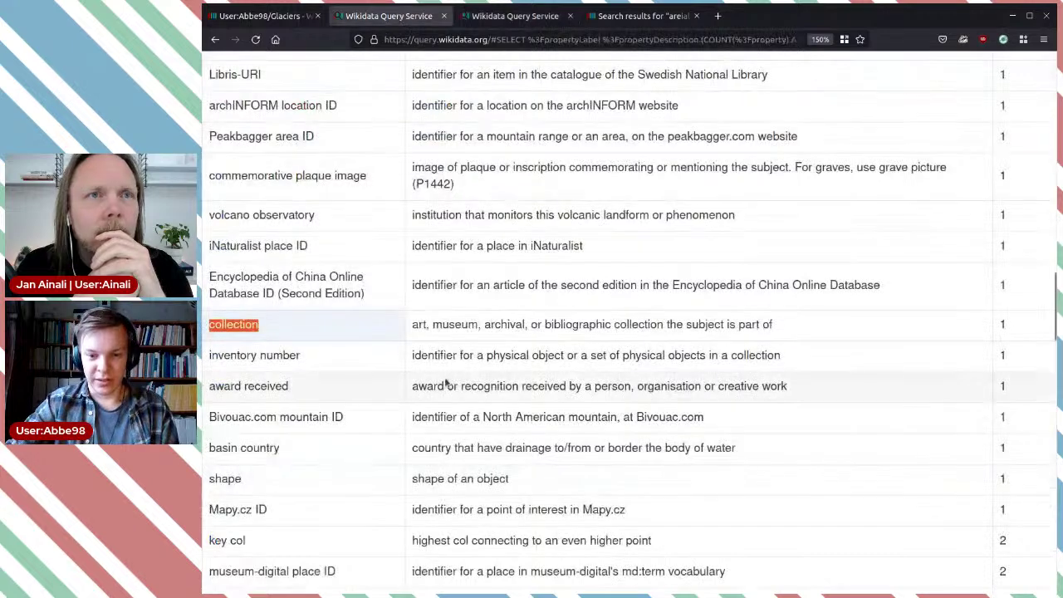
pyautogui.tripleClick(318, 360)
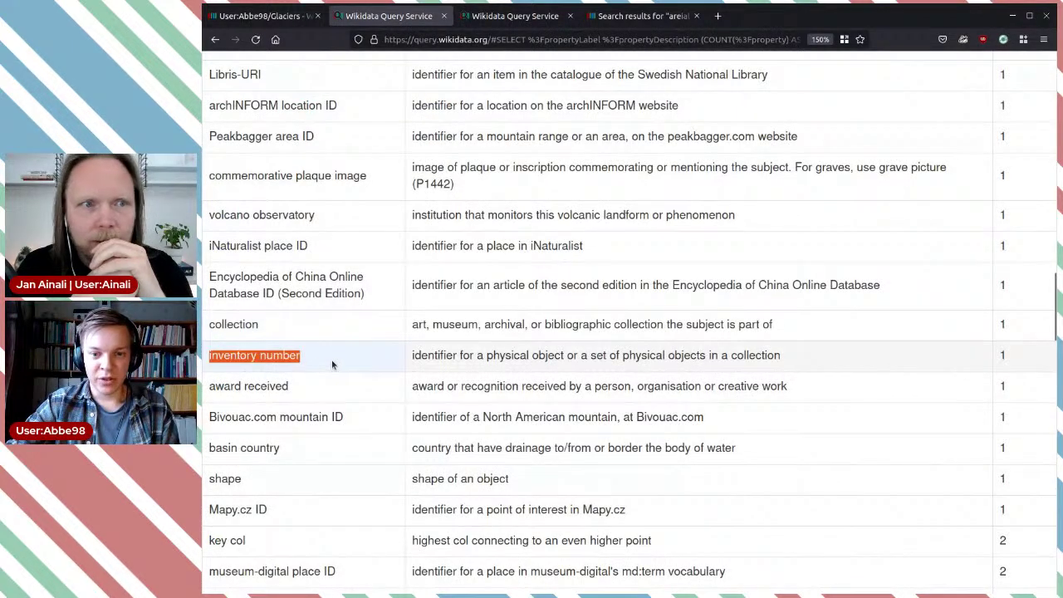
pyautogui.click(331, 359)
pyautogui.tripleClick(303, 387)
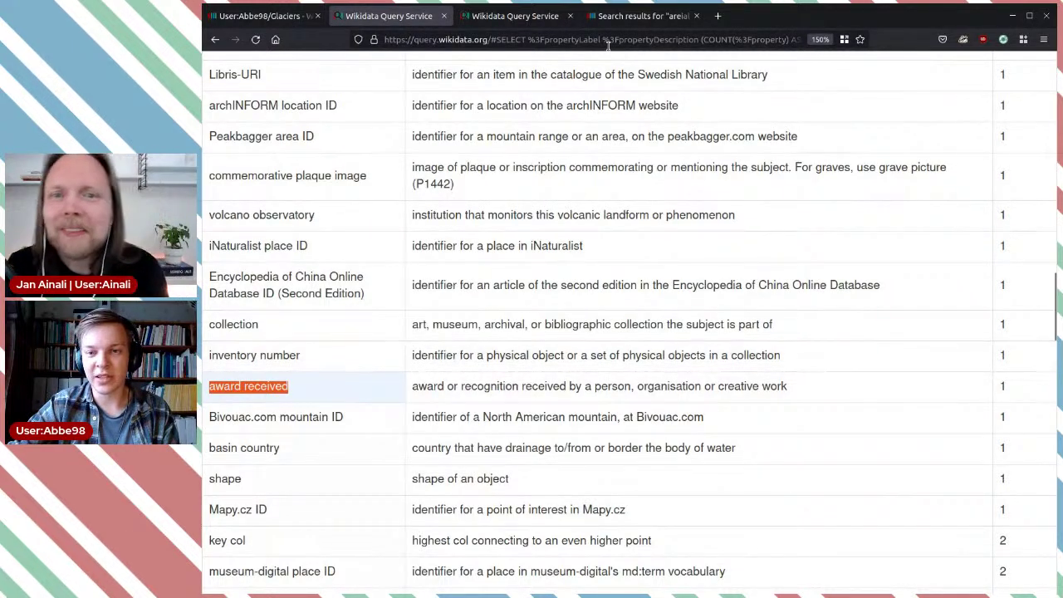
# Replace the collection property in the glacier item query with award received (P166) and run the query.
pyautogui.click(515, 15)
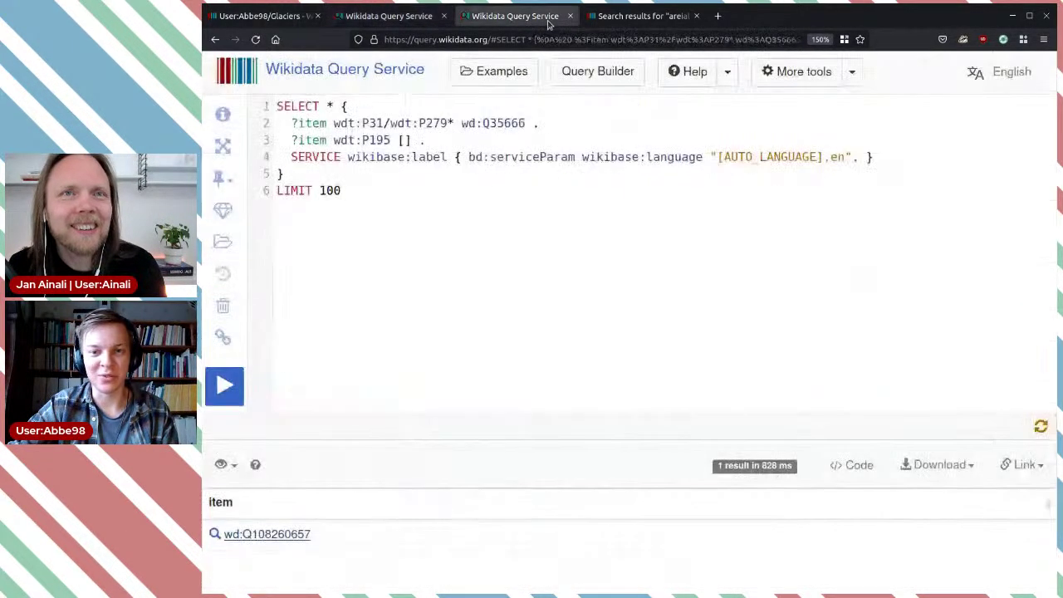
pyautogui.doubleClick(377, 140)
pyautogui.press('BackSpace')
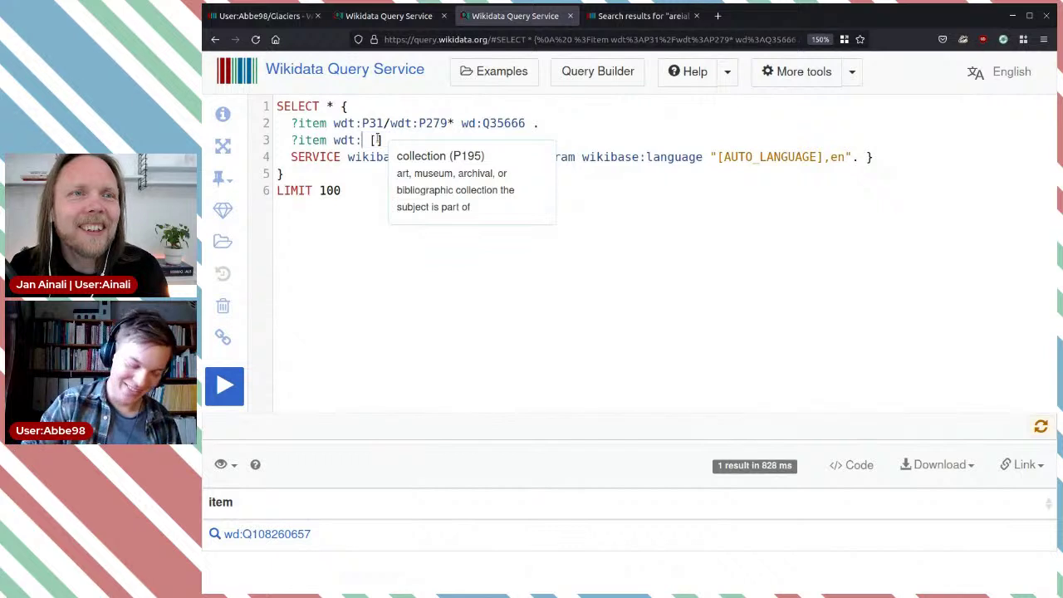
pyautogui.hotkey('ctrl', 'space')
pyautogui.write('award received')
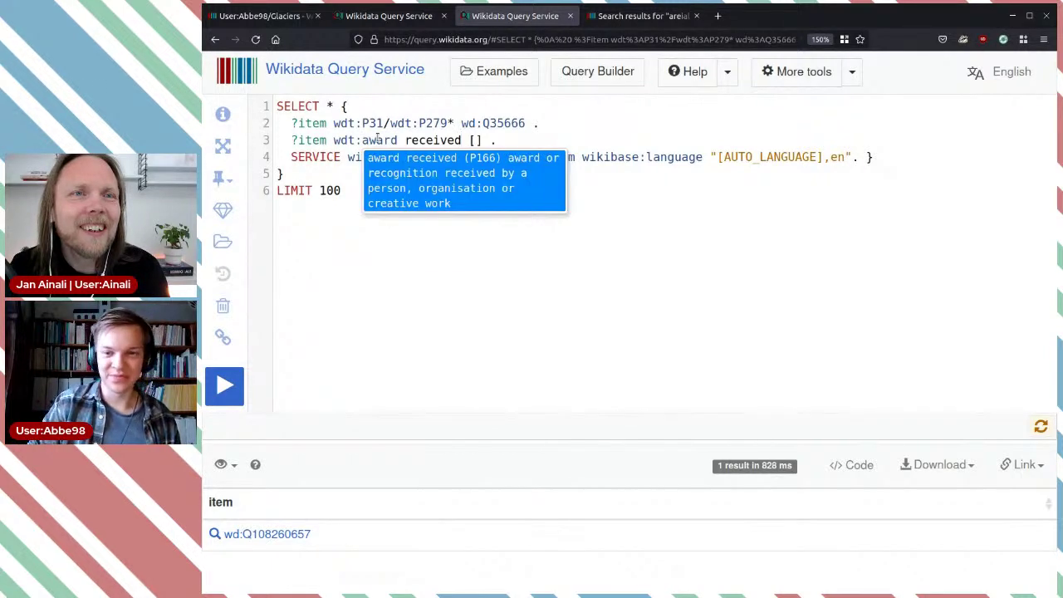
pyautogui.press('Return')
pyautogui.hotkey('ctrl', 'Return')
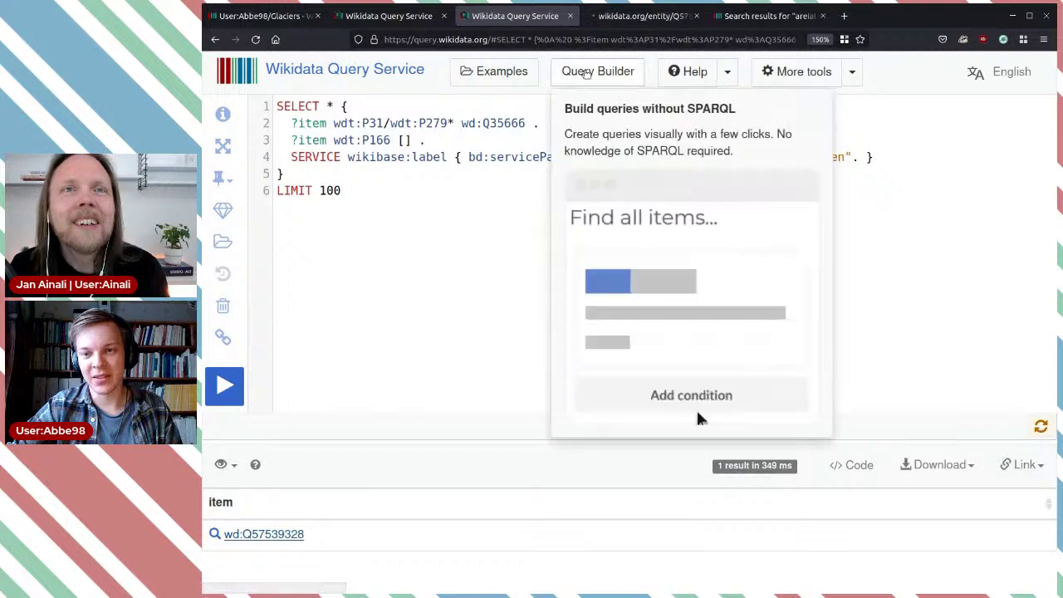
# View the Eiskapelle item found by the query and read its statements through award received and official website.
pyautogui.click(619, 17)
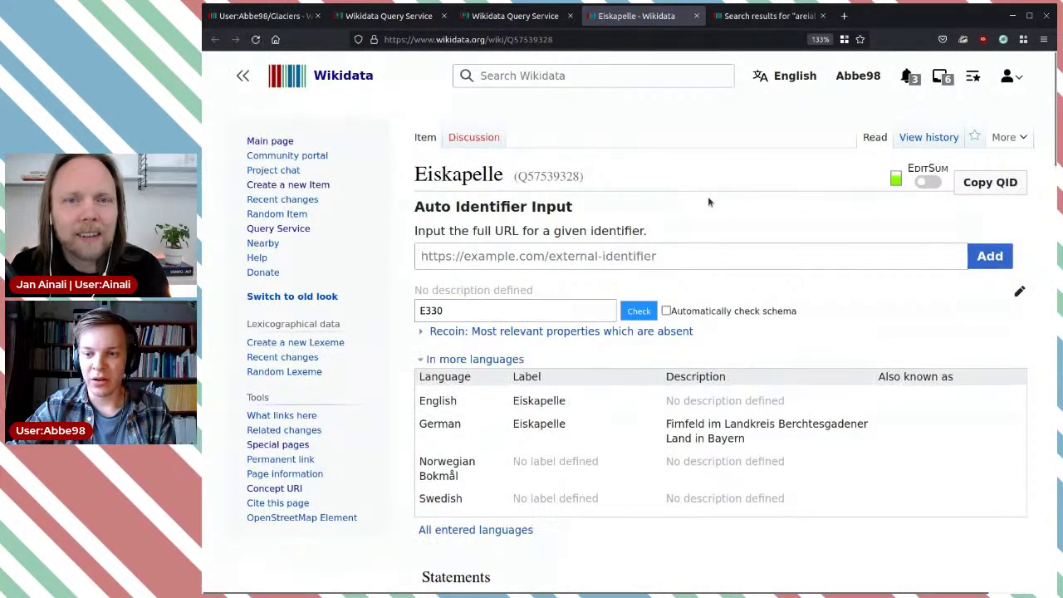
pyautogui.scroll(-5, 708, 196)
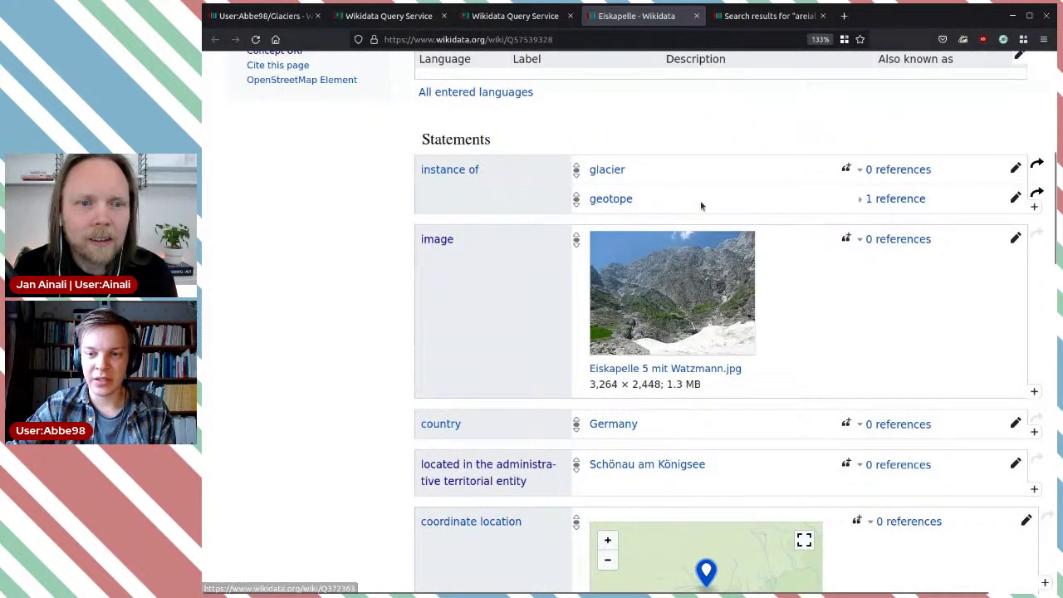
pyautogui.scroll(-3, 700, 206)
pyautogui.scroll(-2, 444, 316)
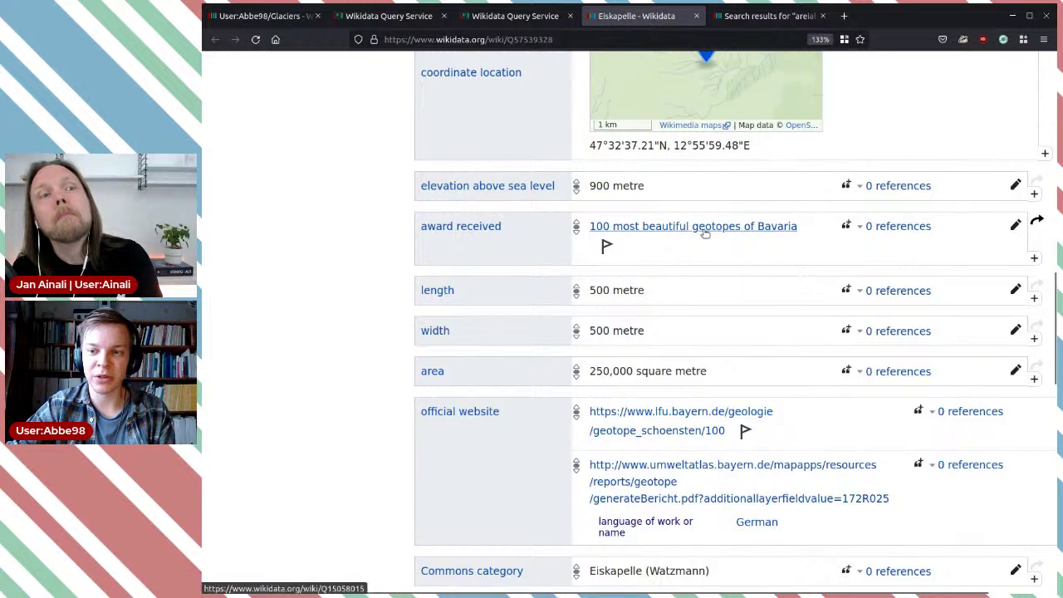
# Open the 100 most beautiful geotopes of Bavaria award item separately, examine its statements, and close it.
pyautogui.middleClick(752, 229)
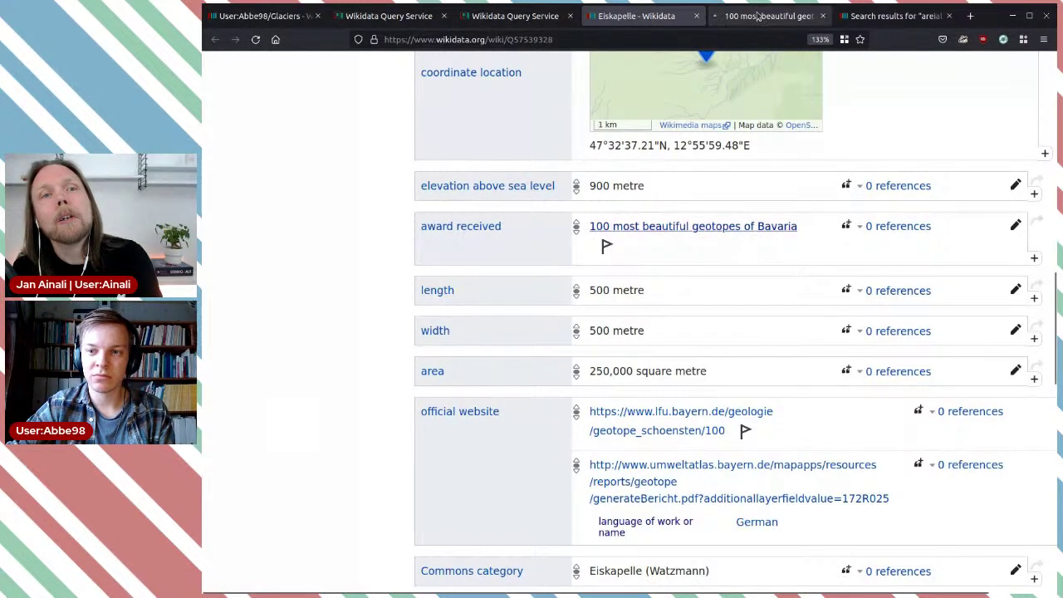
pyautogui.hotkey('ctrl', 'Tab')
pyautogui.scroll(-5, 793, 341)
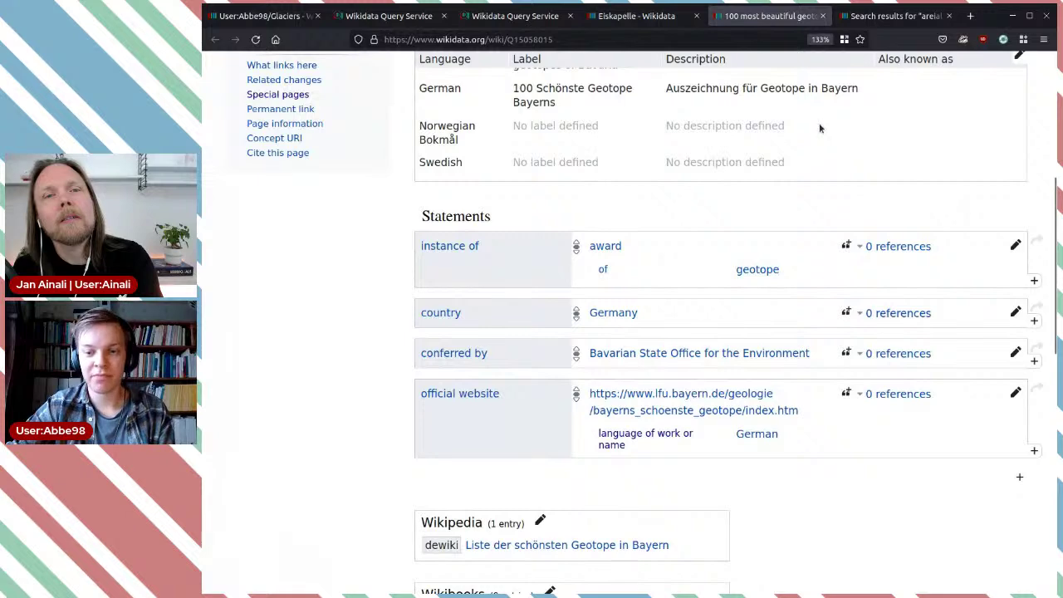
pyautogui.click(822, 18)
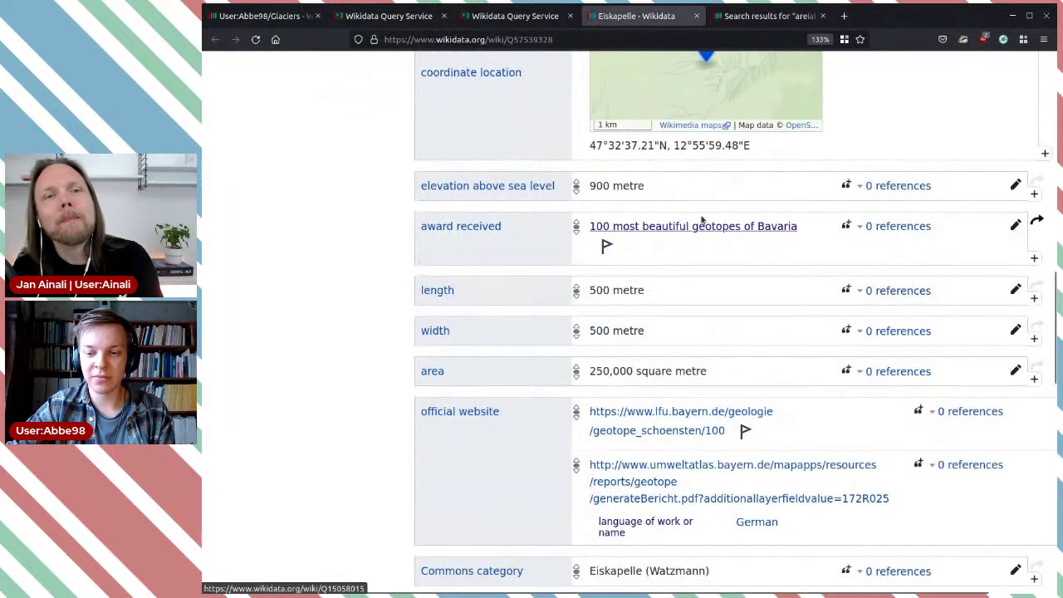
# Review the Eiskapelle item's statements once more, close its page and return to the award received query.
pyautogui.scroll(7, 713, 247)
pyautogui.scroll(-3, 713, 247)
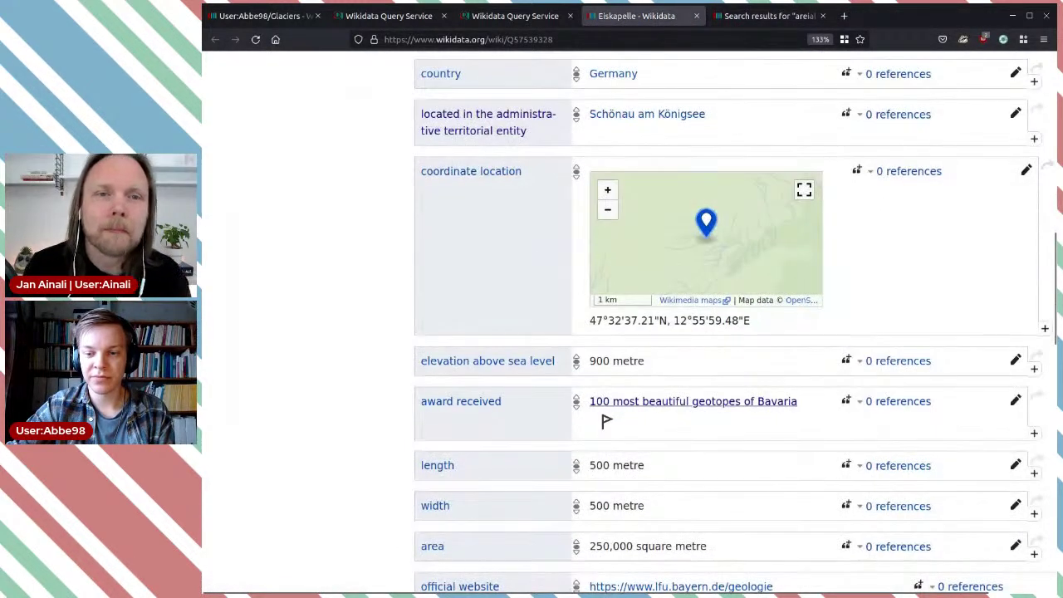
pyautogui.hotkey('ctrl', 'w')
pyautogui.click(522, 15)
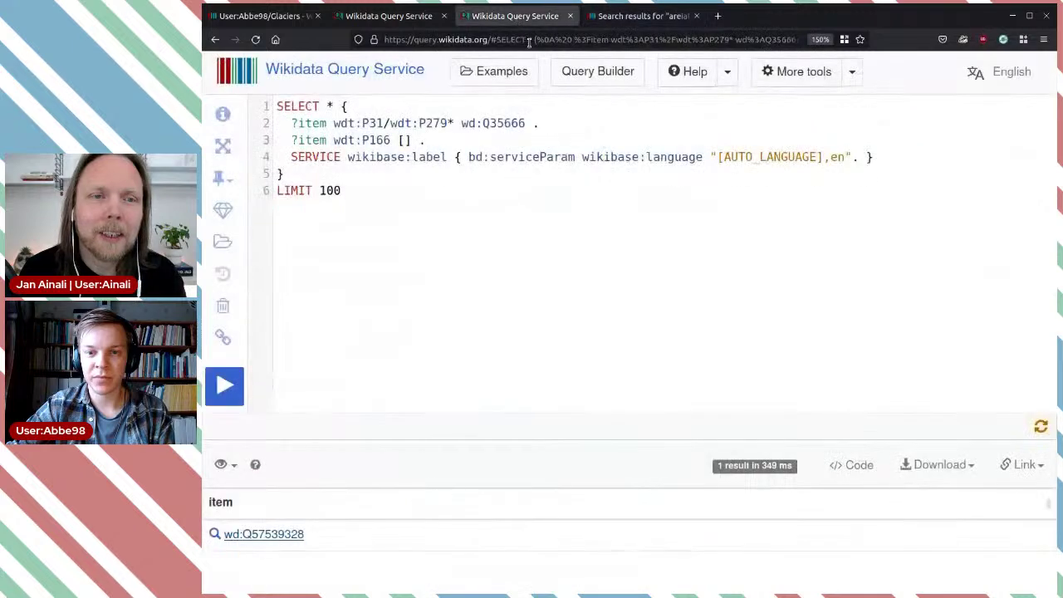
# Go back to the glacier property list and review the rarely used properties past award received, including origin of the watercourse.
pyautogui.click(389, 16)
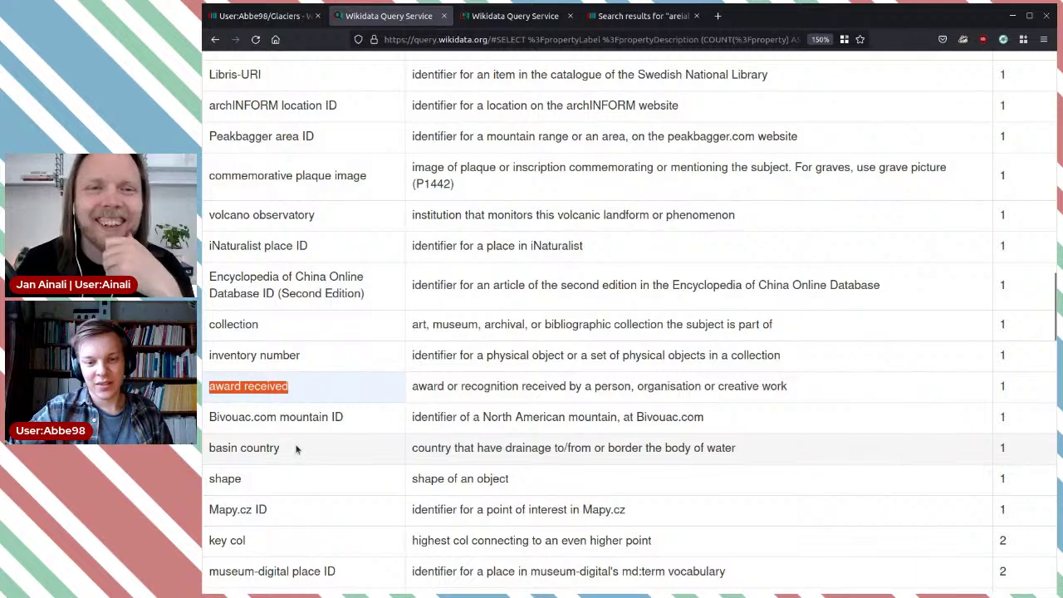
pyautogui.scroll(-5, 297, 446)
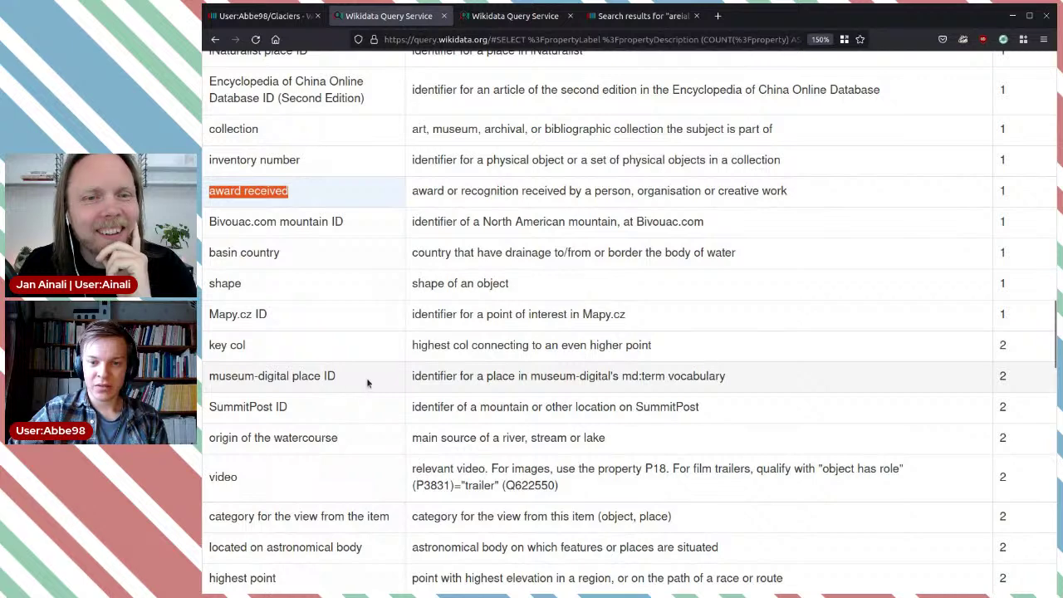
pyautogui.tripleClick(360, 440)
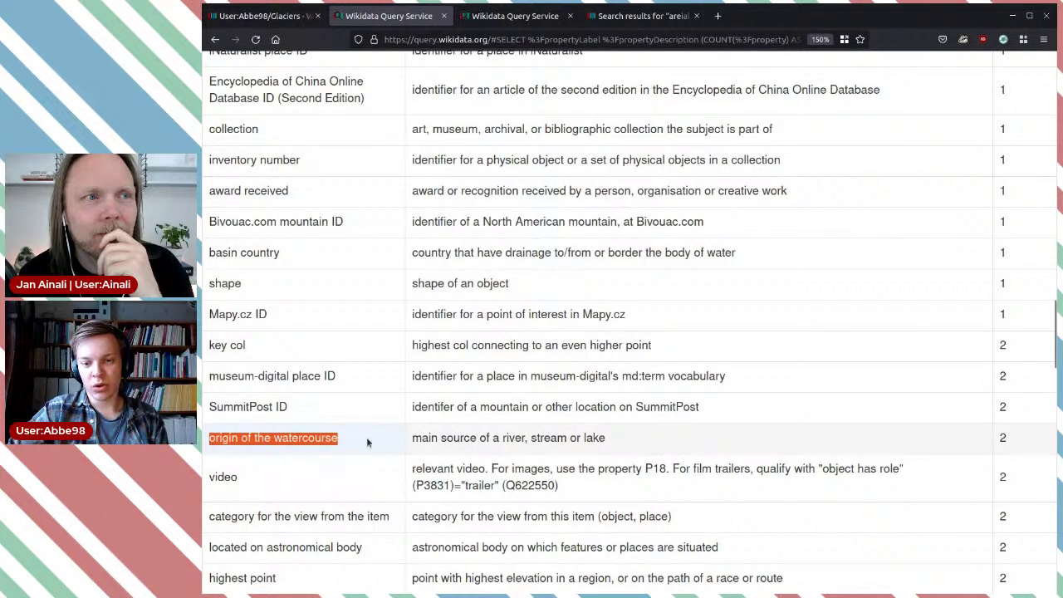
pyautogui.click(367, 437)
pyautogui.scroll(-4, 351, 463)
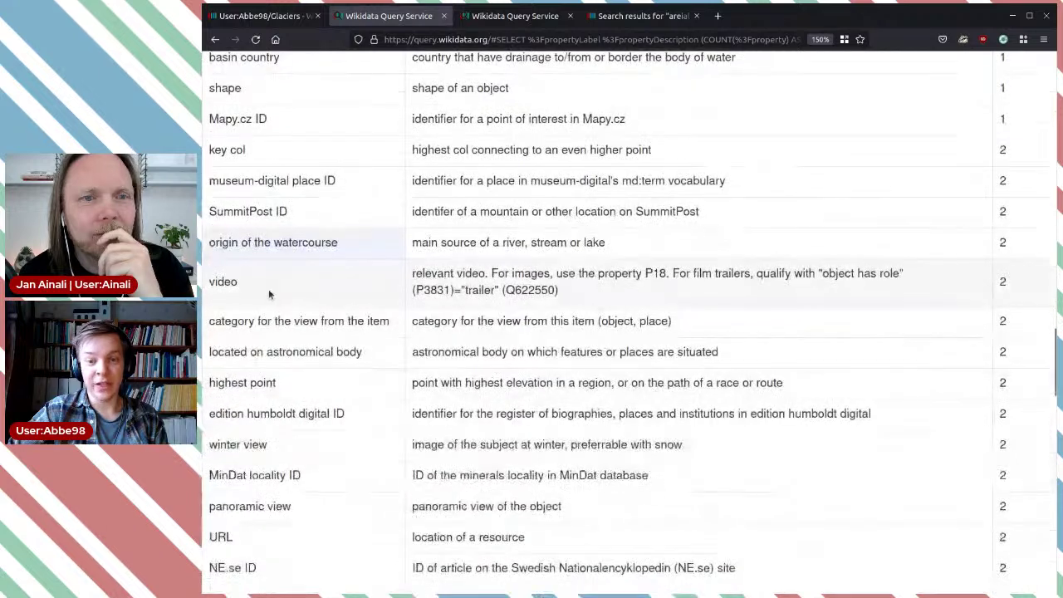
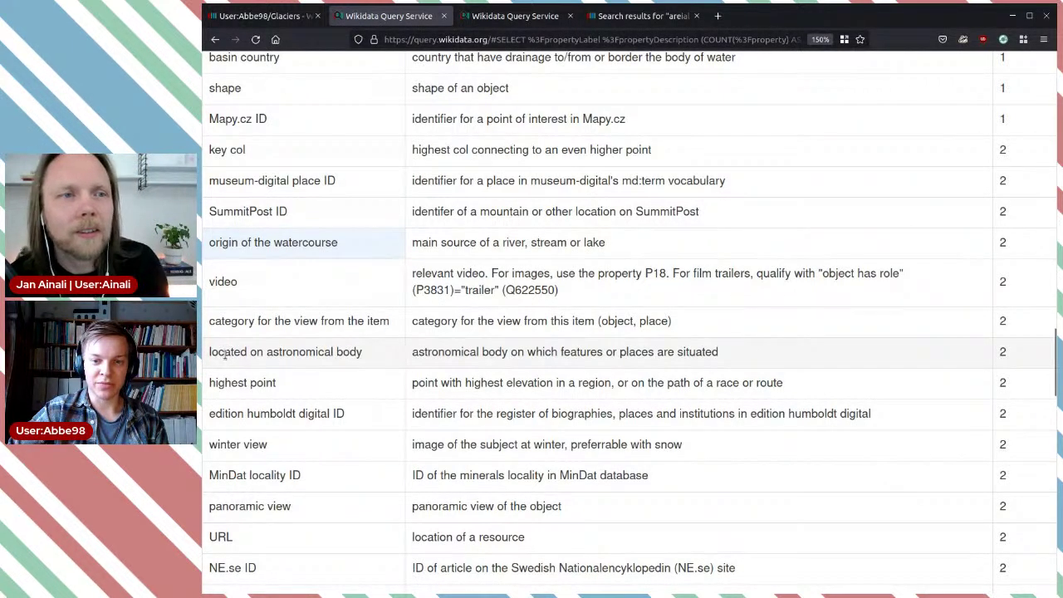
# Check the located on astronomical body entry and the properties following it in the list.
pyautogui.moveTo(211, 352); pyautogui.dragTo(376, 356)
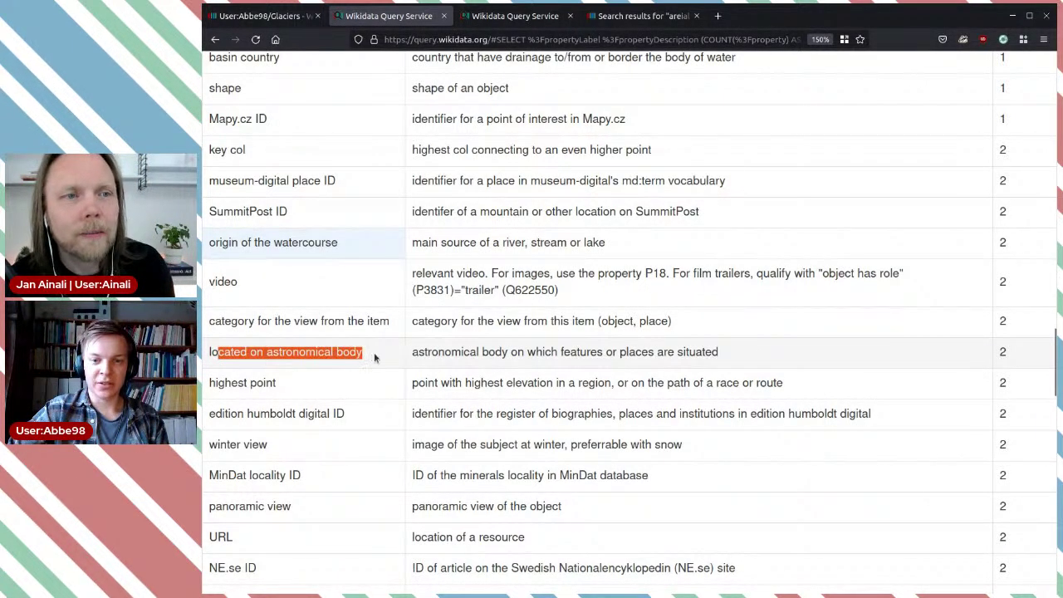
pyautogui.click(375, 357)
pyautogui.moveTo(267, 352); pyautogui.dragTo(379, 351)
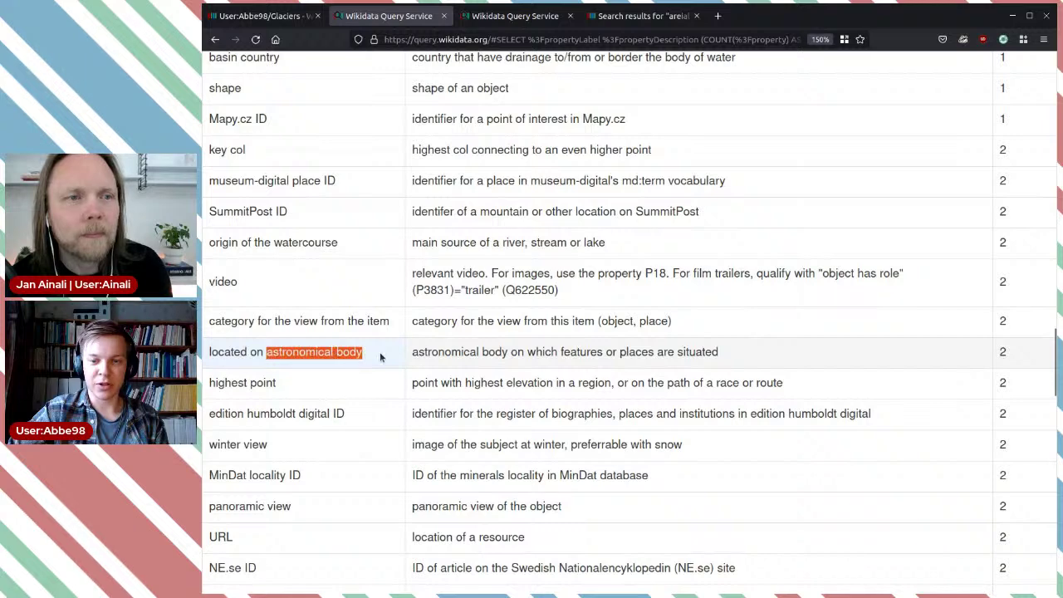
pyautogui.click(383, 352)
pyautogui.scroll(-4, 361, 399)
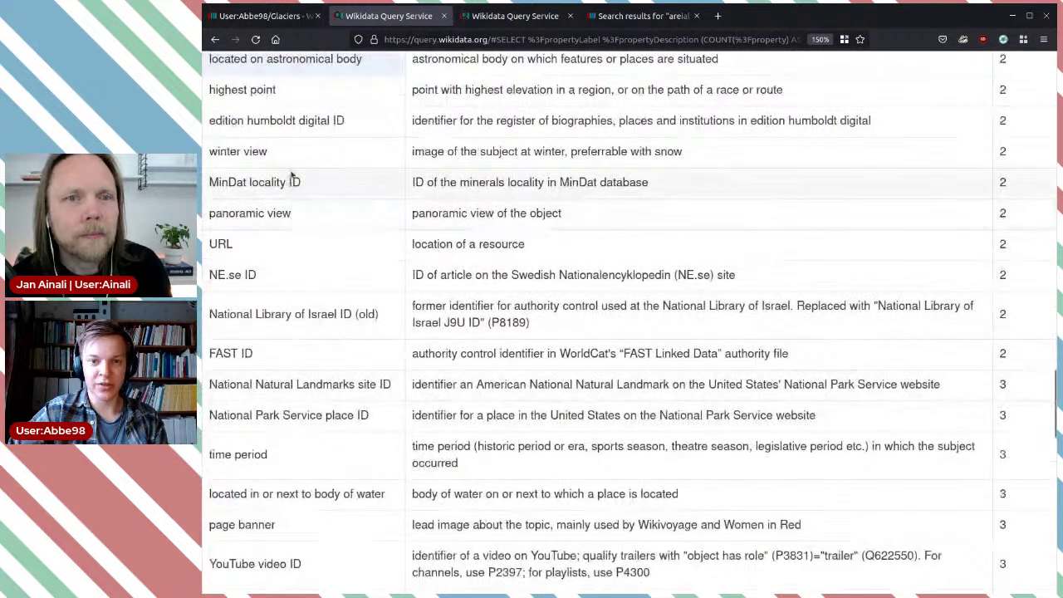
pyautogui.scroll(2, 299, 249)
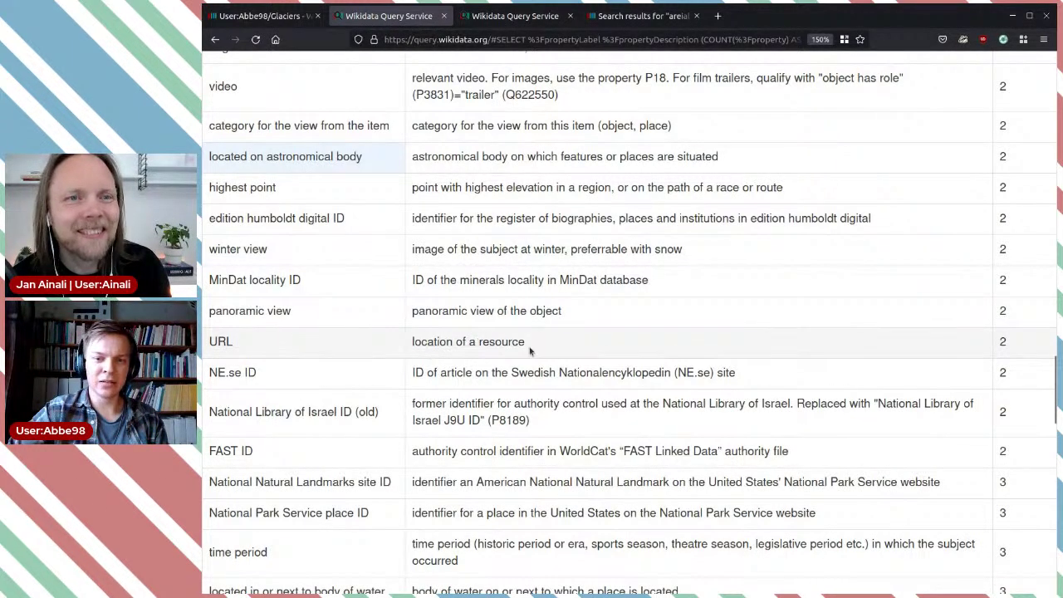
# Copy the URL property's name from the property list, use it to set the glacier query's property to P2699, and run the query.
pyautogui.doubleClick(254, 340)
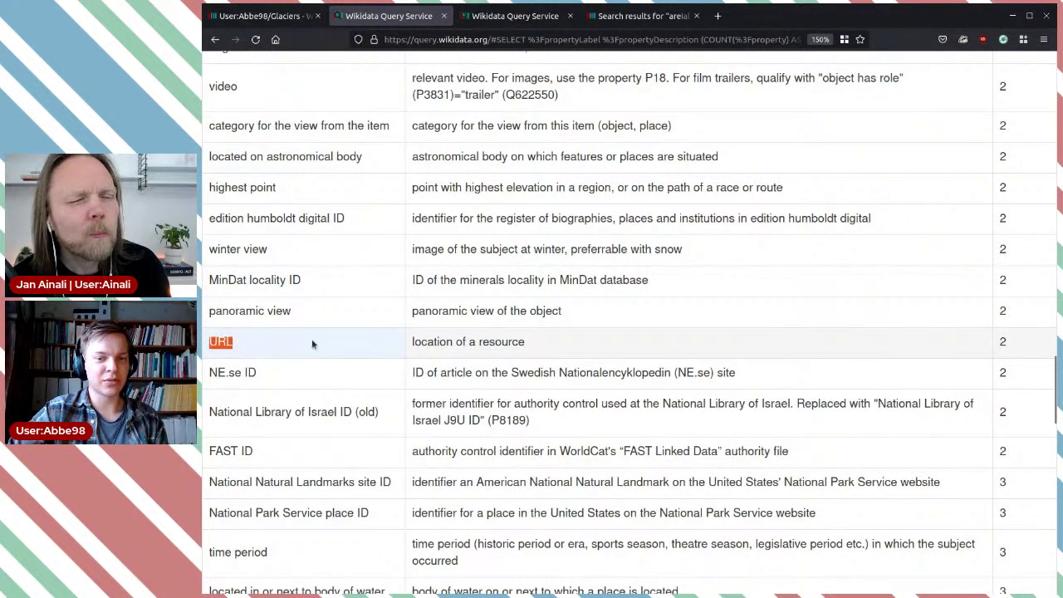
pyautogui.click(318, 346)
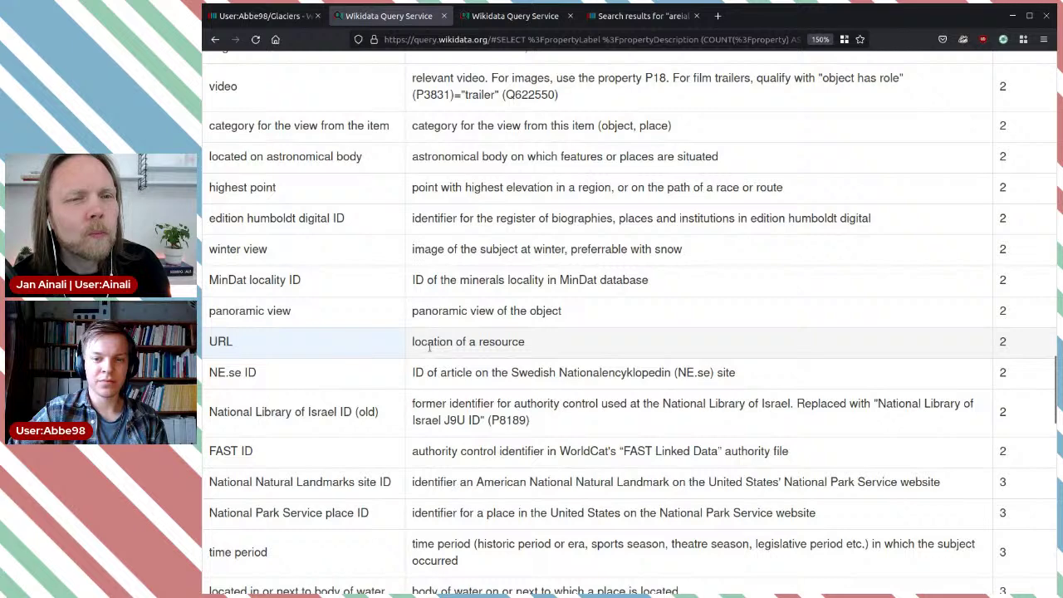
pyautogui.doubleClick(312, 346)
pyautogui.hotkey('ctrl', 'c')
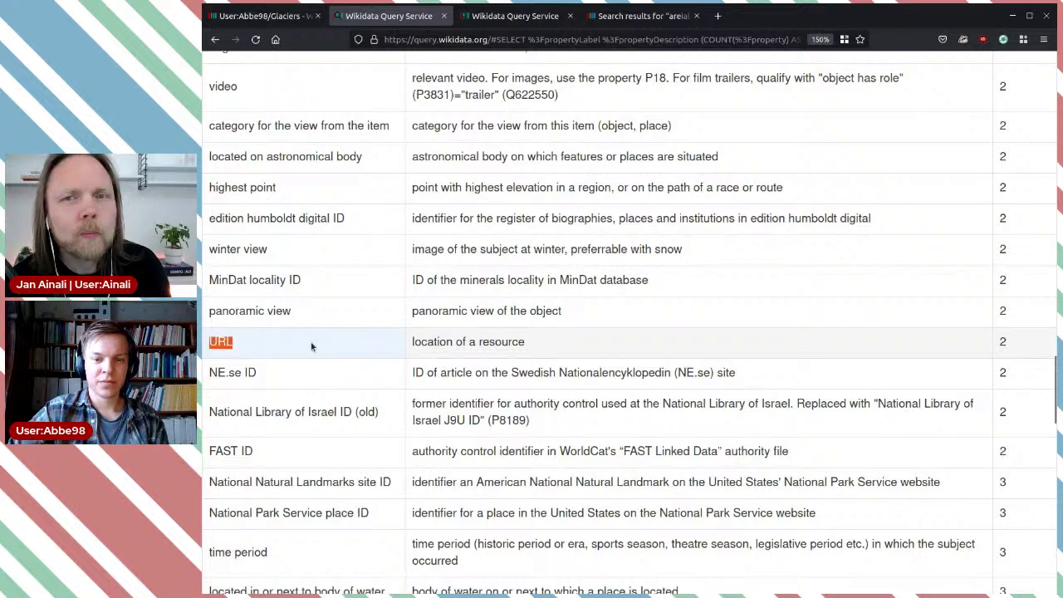
pyautogui.click(513, 28)
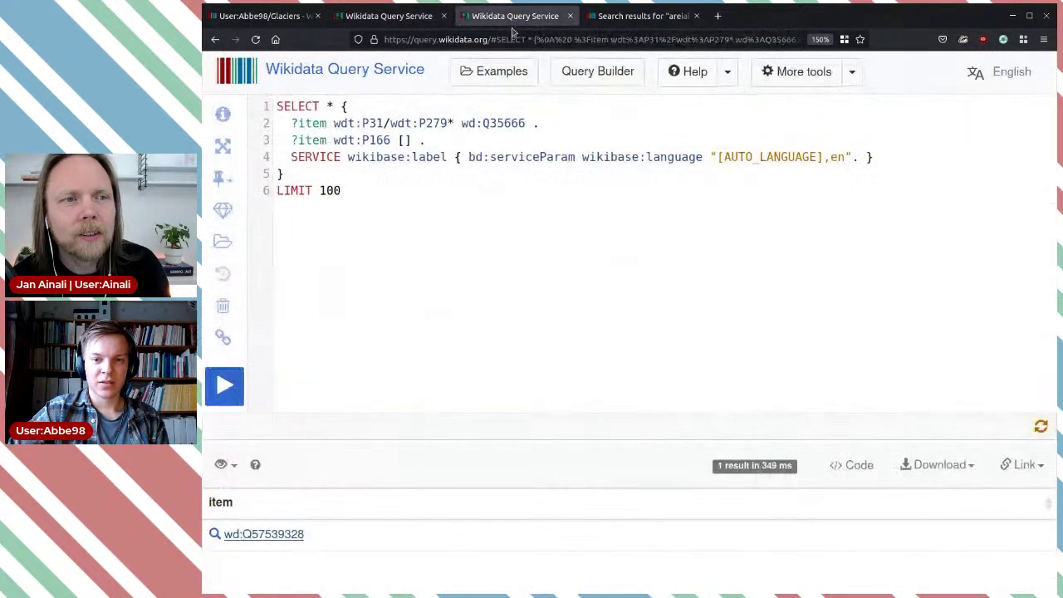
pyautogui.doubleClick(385, 139)
pyautogui.press('BackSpace')
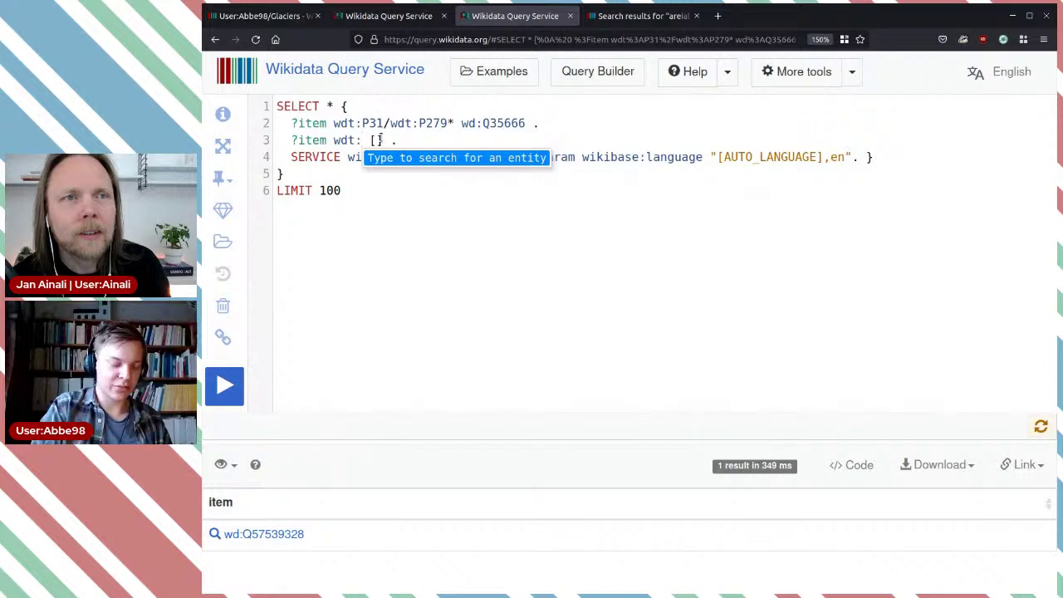
pyautogui.hotkey('ctrl', 'v')
pyautogui.press('Down')
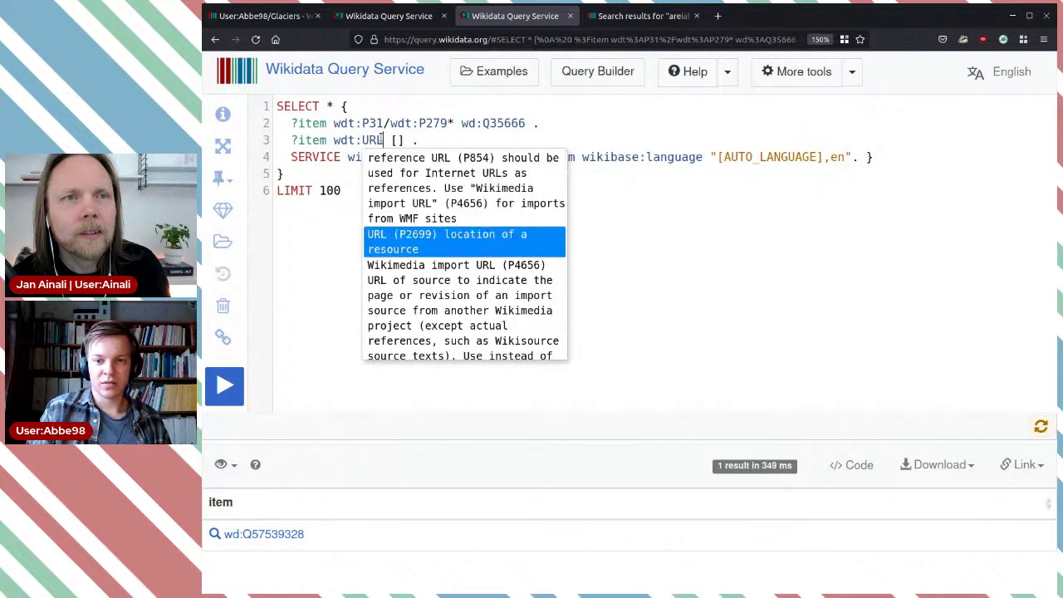
pyautogui.press('Return')
pyautogui.hotkey('ctrl', 'Return')
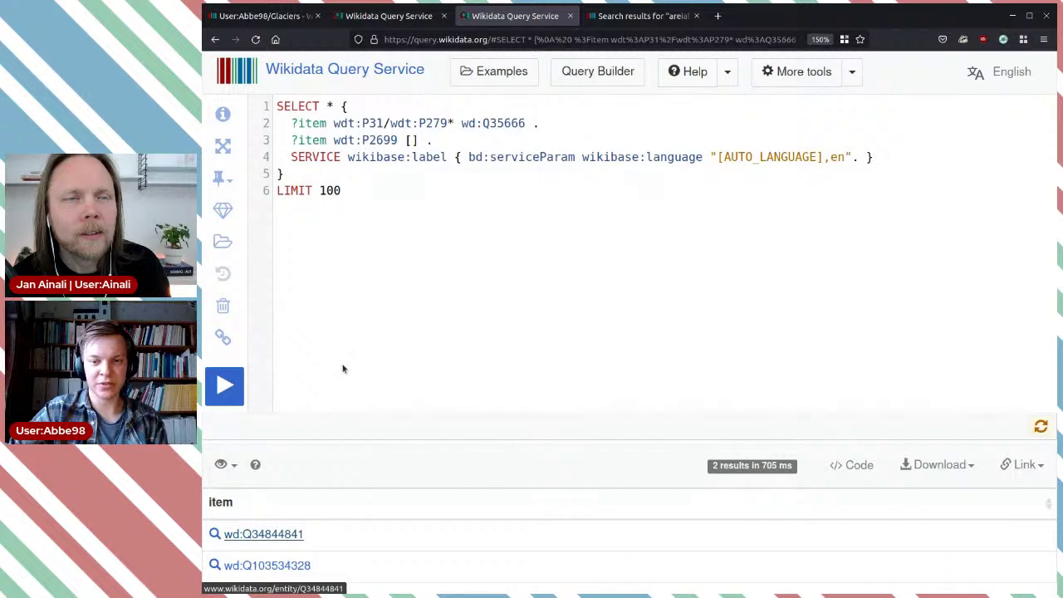
# Open the Shackleton Glacier item from the query results, inspect the topomap.co.nz page linked in its URL statement, and close that page.
pyautogui.click(263, 534)
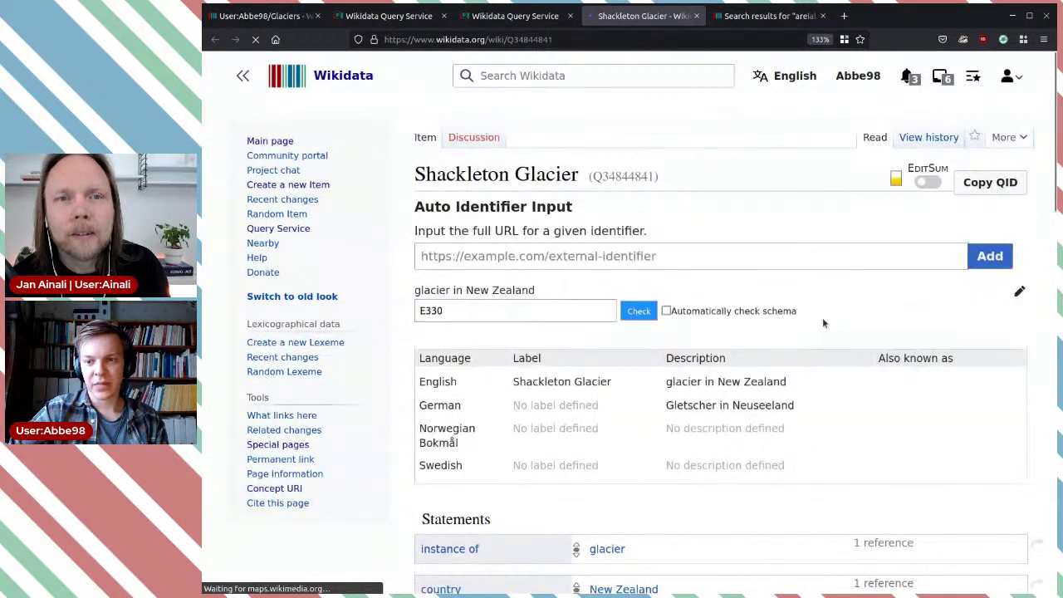
pyautogui.scroll(-3, 824, 319)
pyautogui.scroll(-3, 804, 353)
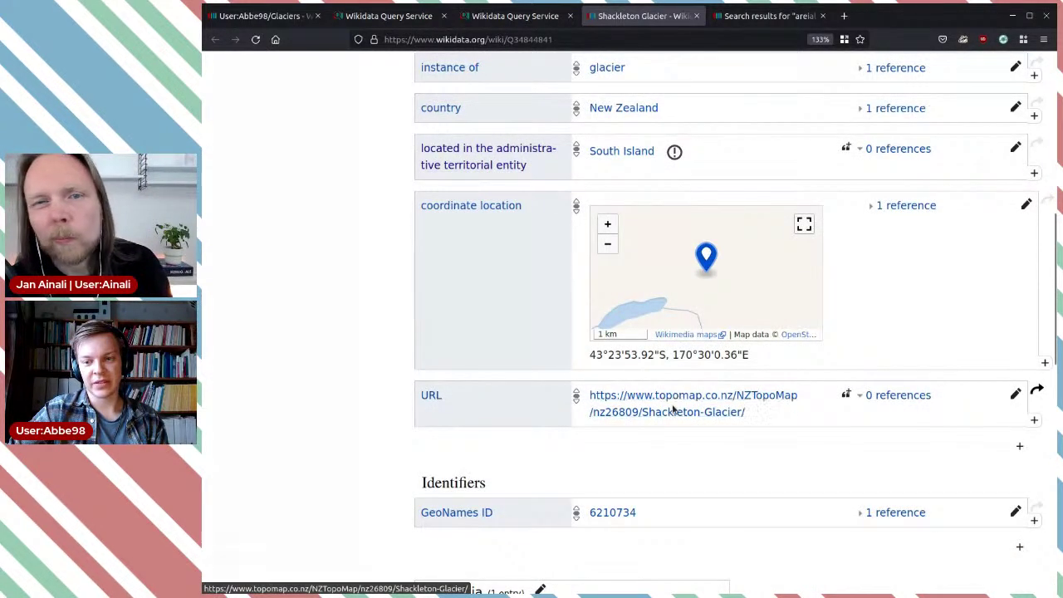
pyautogui.middleClick(679, 396)
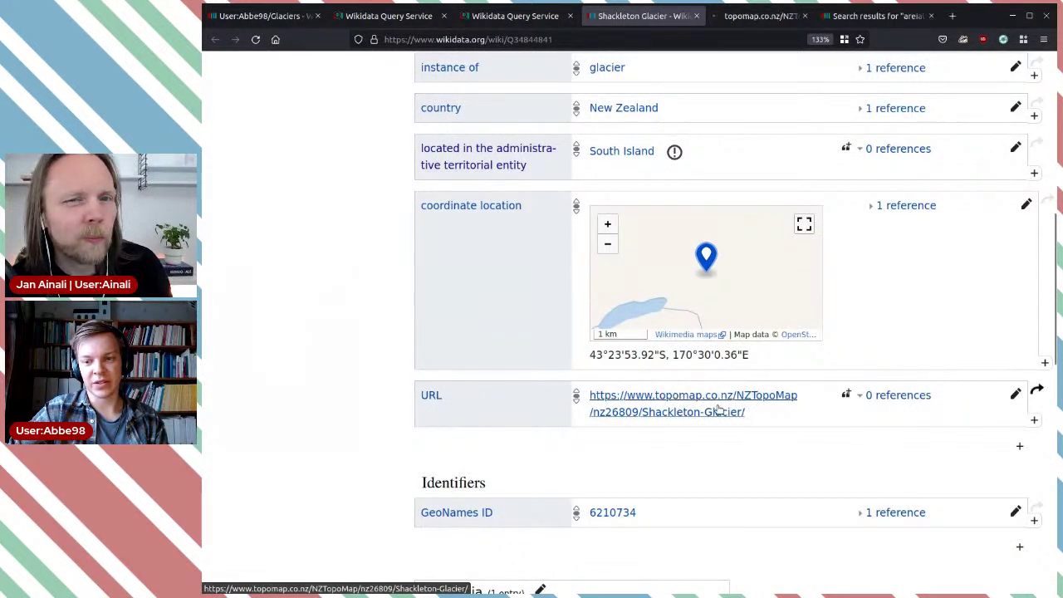
pyautogui.click(766, 16)
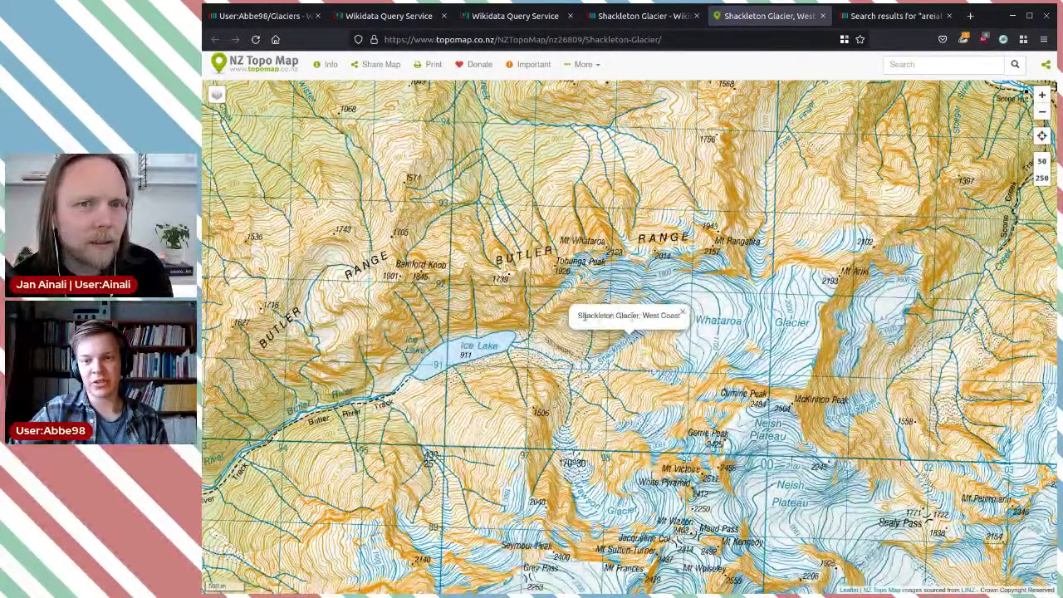
pyautogui.click(822, 15)
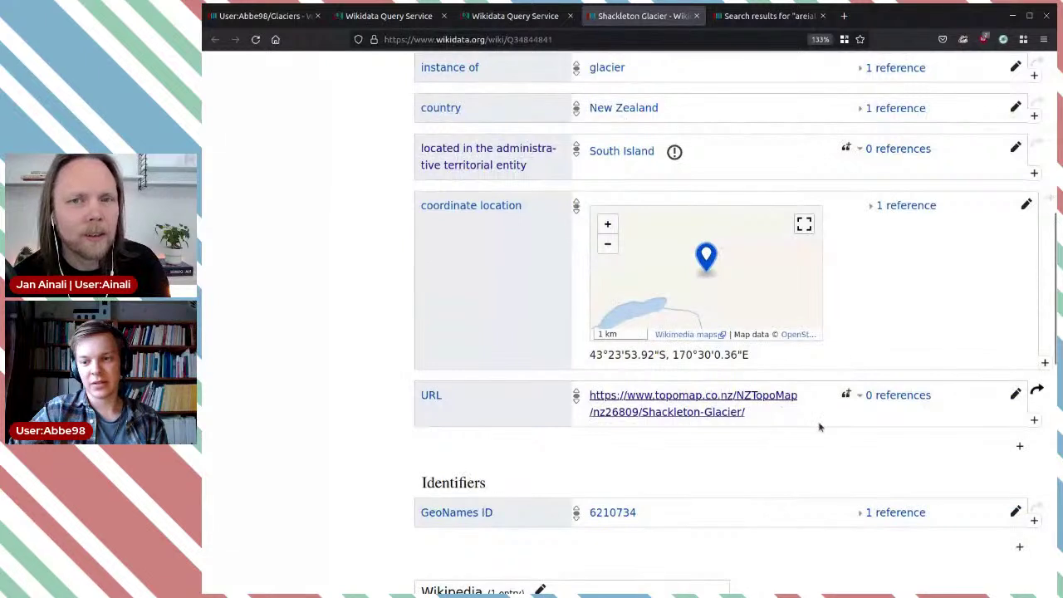
# Check the coordinate location reference on Shackleton Glacier, remove the item's topomap.co.nz URL statement, and close the item.
pyautogui.click(1015, 393)
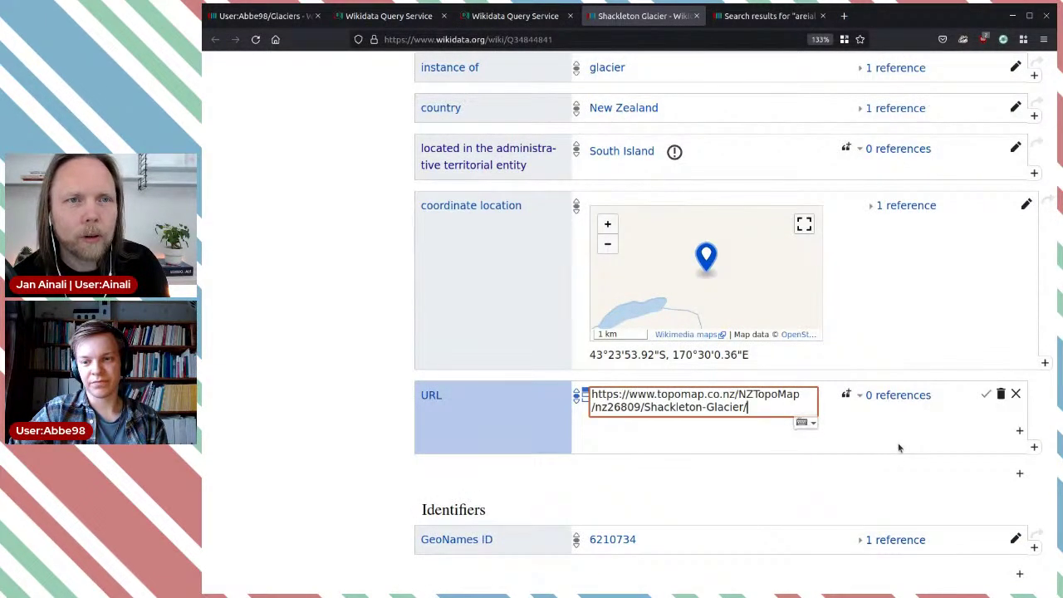
pyautogui.click(911, 207)
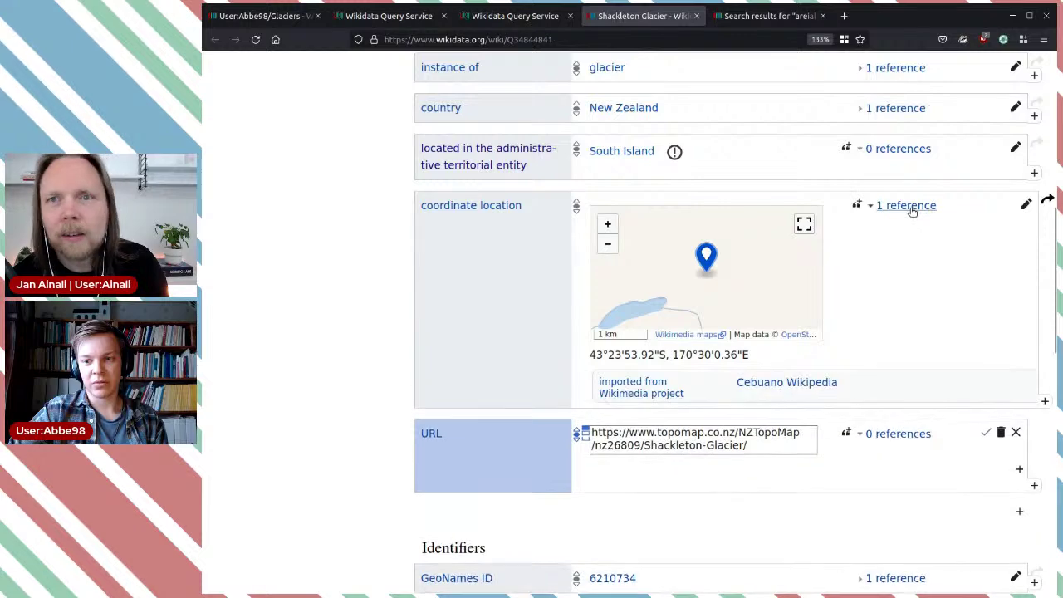
pyautogui.click(912, 207)
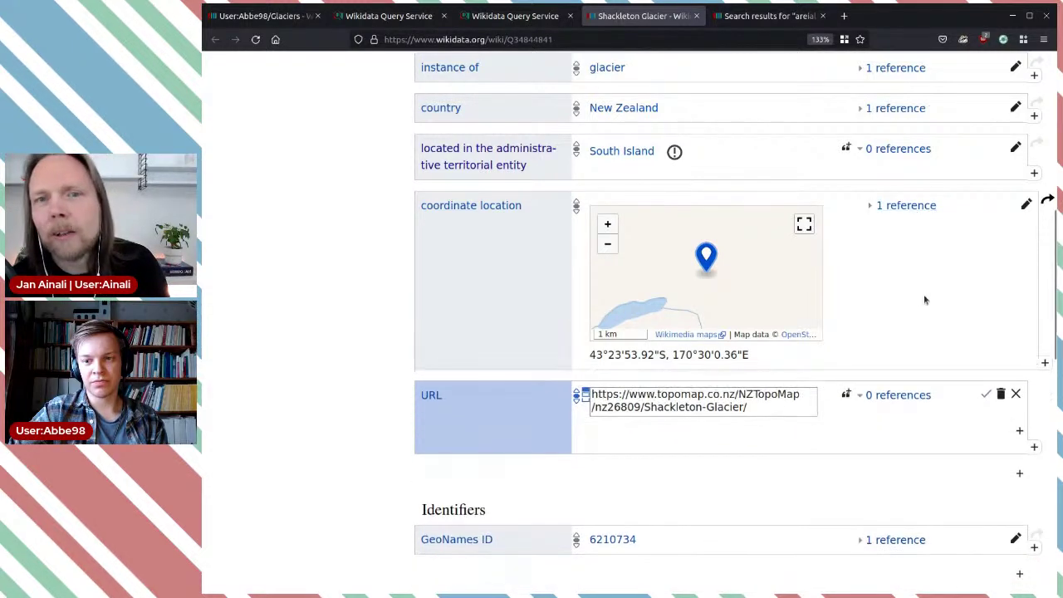
pyautogui.scroll(2, 923, 296)
pyautogui.scroll(-5, 923, 295)
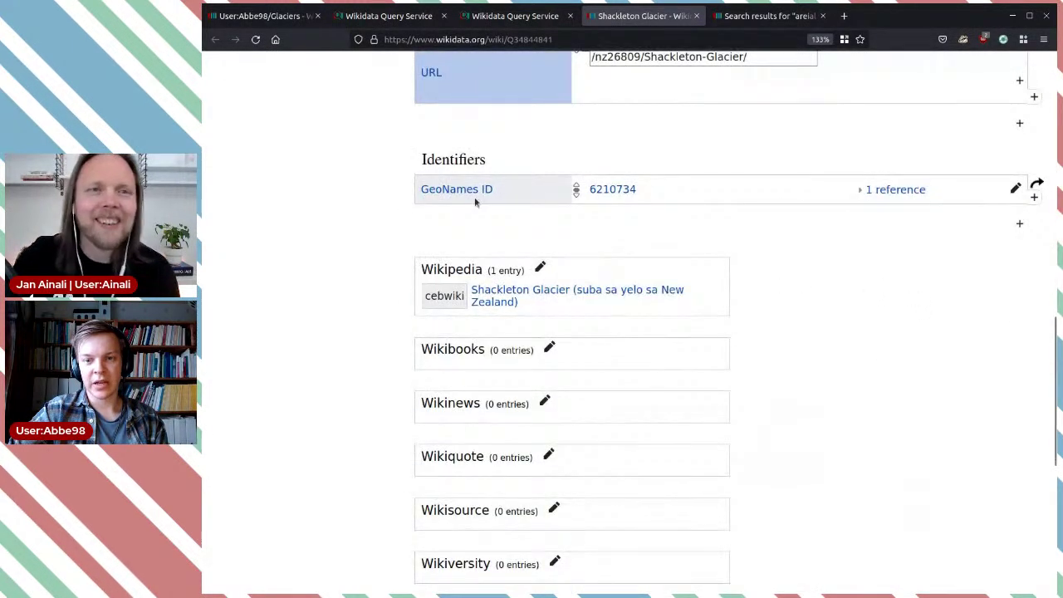
pyautogui.scroll(3, 878, 312)
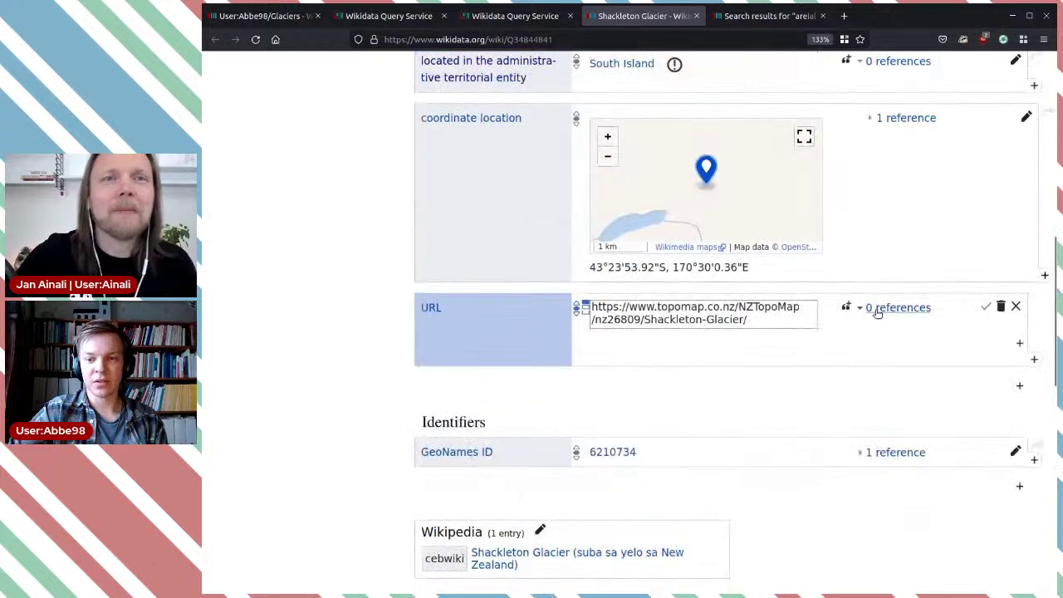
pyautogui.click(1002, 307)
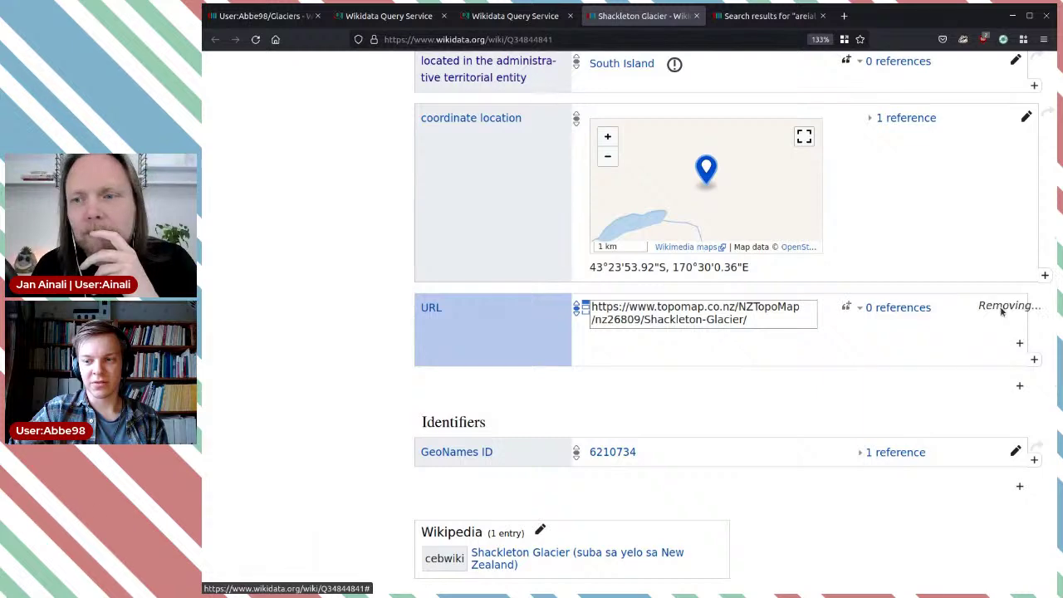
pyautogui.scroll(3, 777, 326)
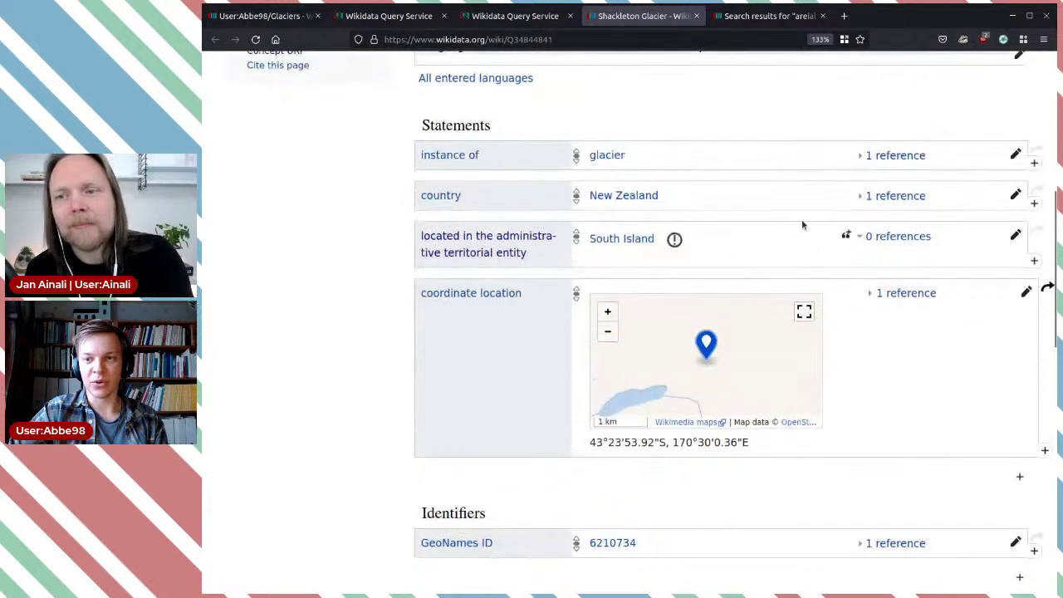
pyautogui.click(698, 16)
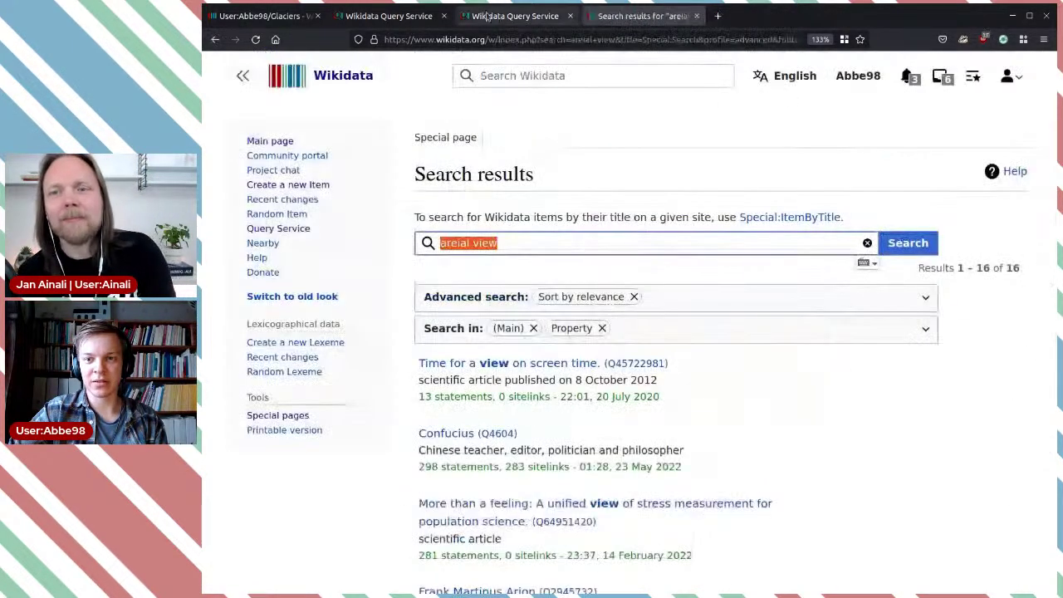
# Open the Mariner Glacier item (Q103534328) from the query results and read the PeakVisor page linked in its URL statement.
pyautogui.click(515, 16)
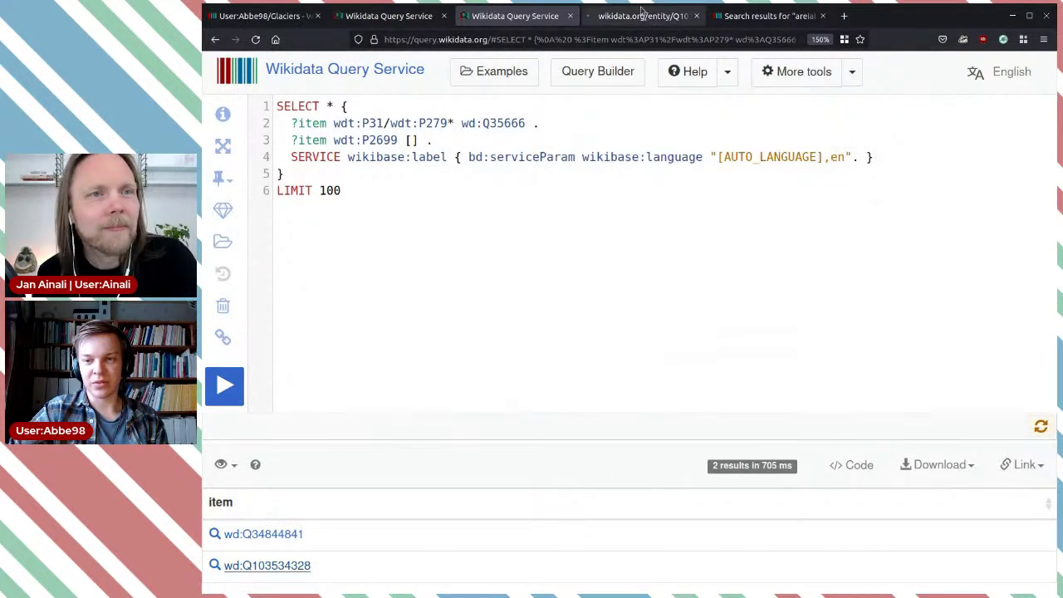
pyautogui.click(641, 15)
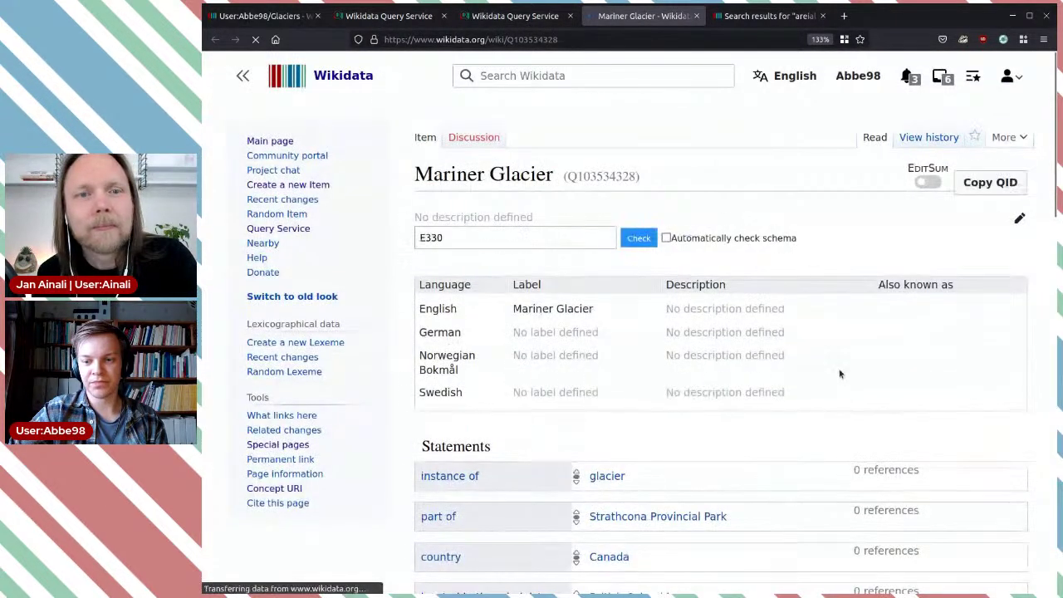
pyautogui.scroll(-3, 837, 373)
pyautogui.scroll(-8, 841, 361)
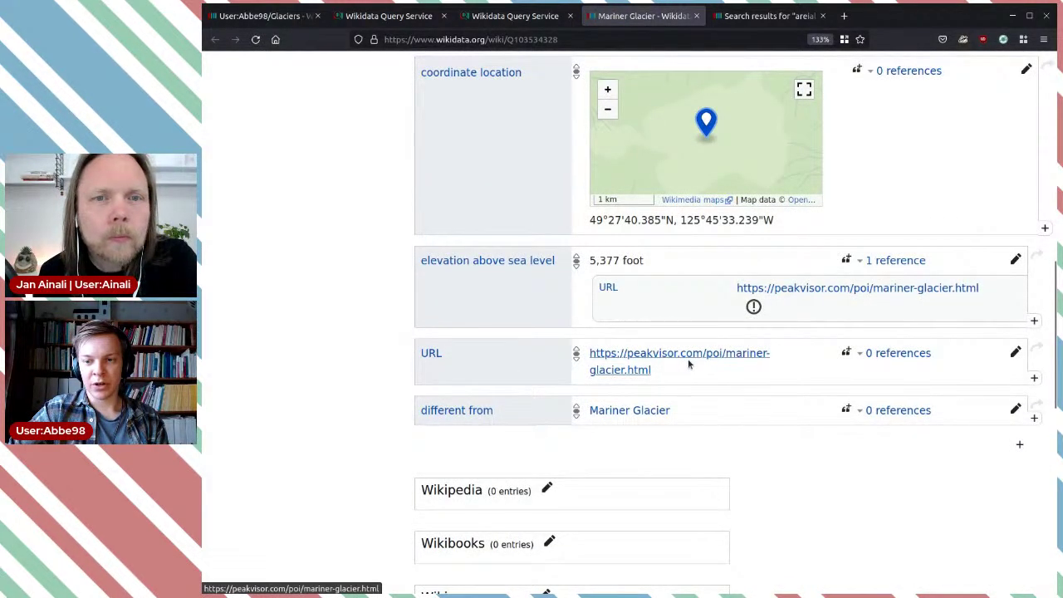
pyautogui.middleClick(687, 358)
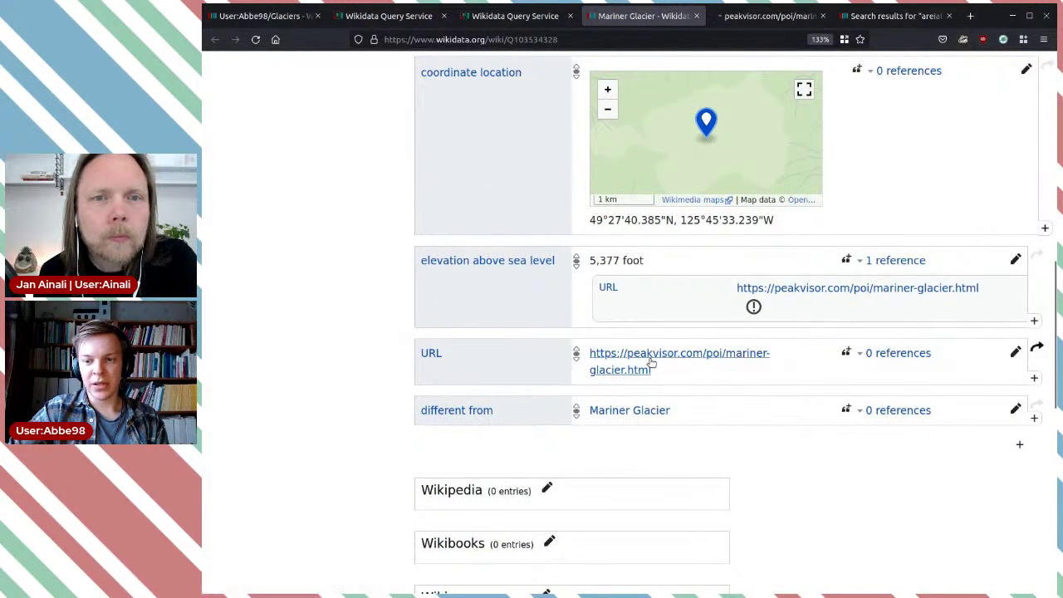
pyautogui.click(751, 16)
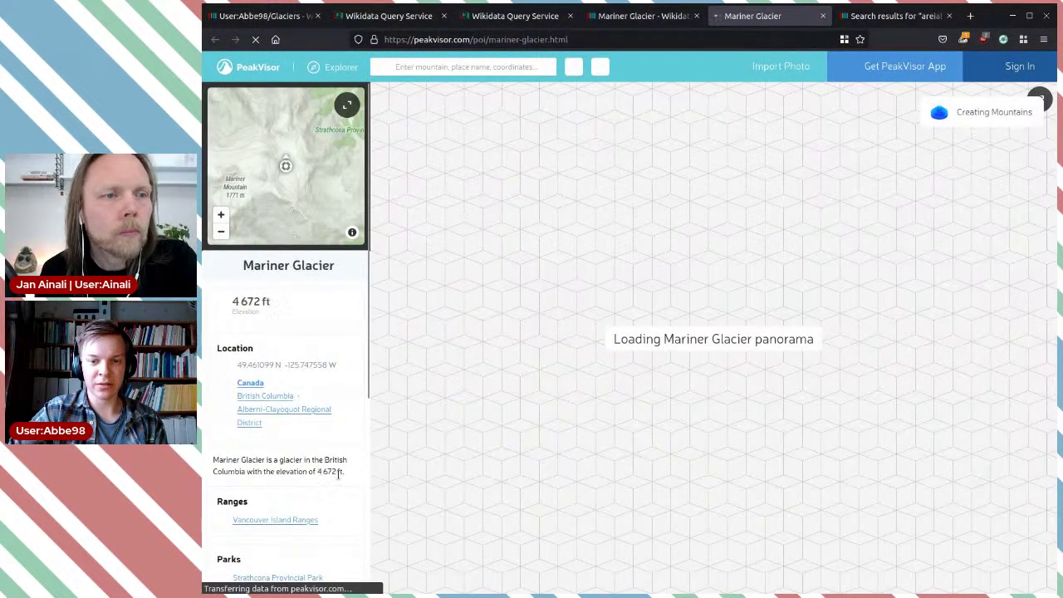
pyautogui.moveTo(241, 461)
pyautogui.mouseDown()
pyautogui.moveTo(255, 464)
pyautogui.moveTo(246, 474)
pyautogui.mouseUp()
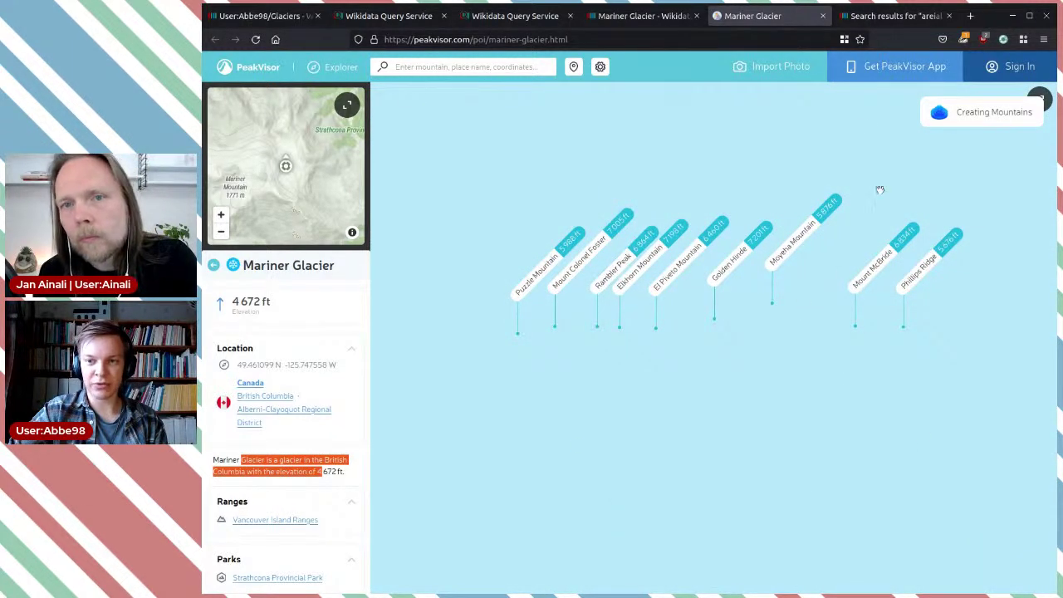
# Return to the Mariner Glacier item, review its statements, and open the URL statement for editing before cancelling the edit.
pyautogui.click(655, 18)
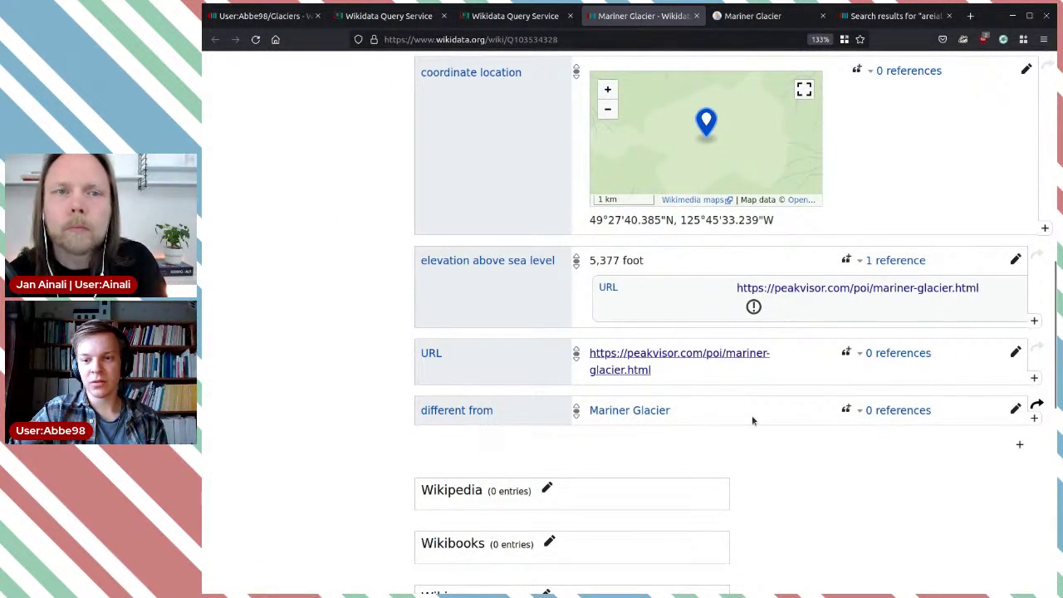
pyautogui.scroll(3, 752, 420)
pyautogui.scroll(-3, 960, 396)
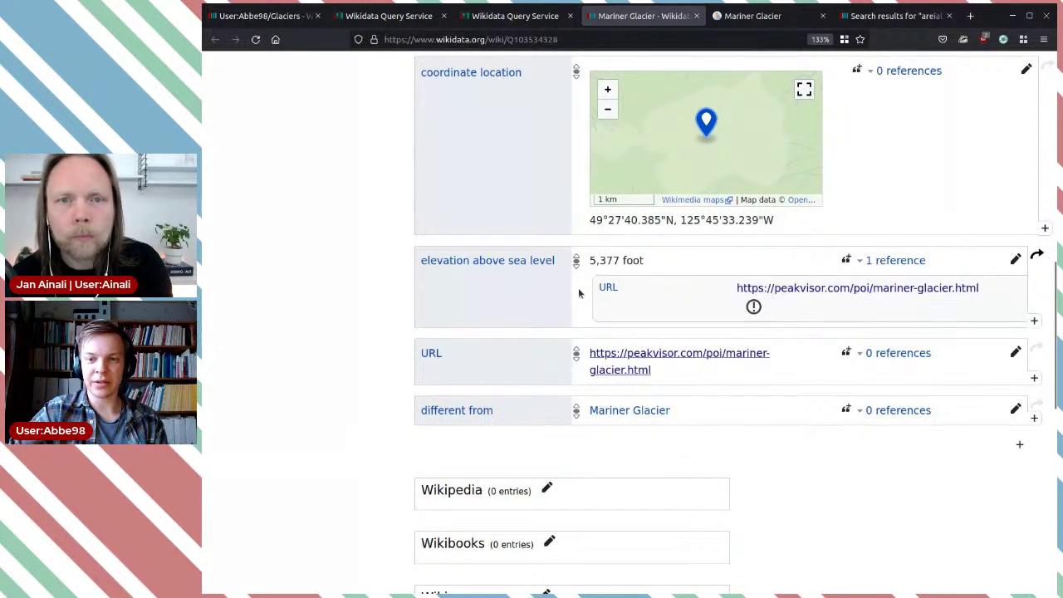
pyautogui.click(1016, 353)
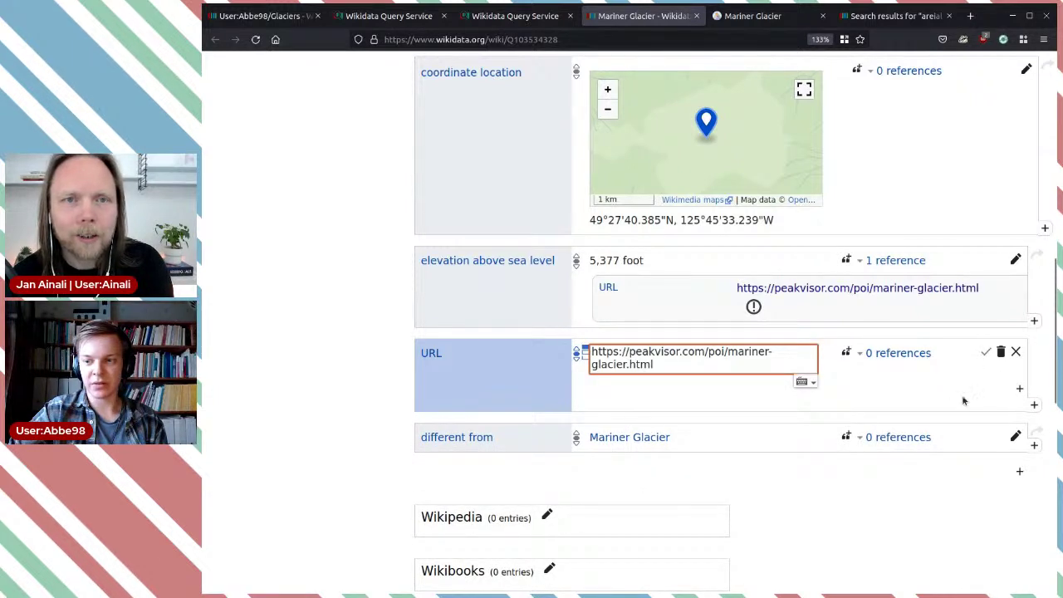
pyautogui.click(1015, 351)
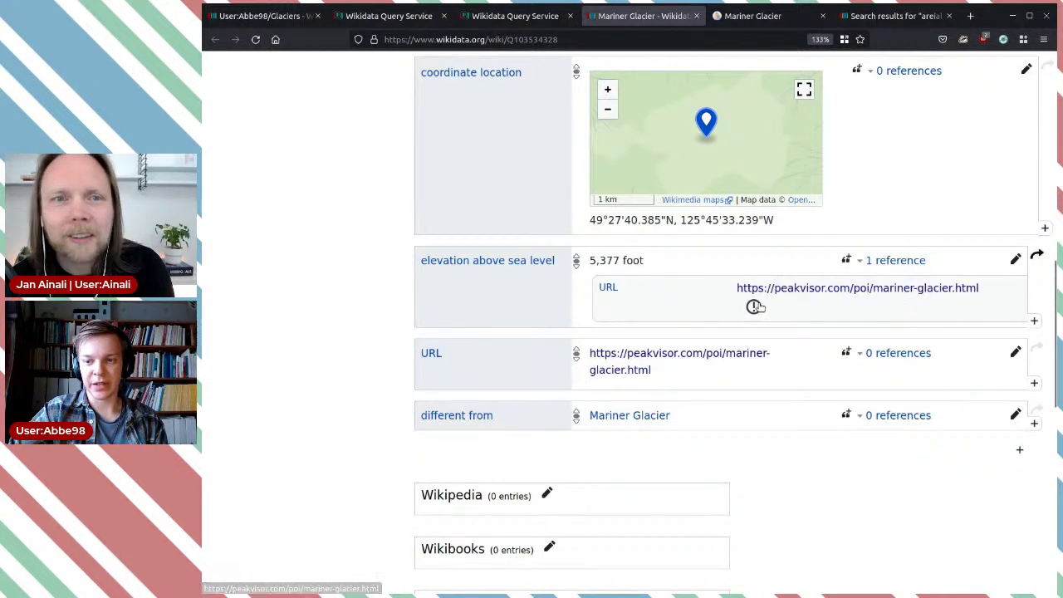
# Start moving the URL statement within the same entity, and replace P2699 in the glacier query with the described at URL property (P973).
pyautogui.click(1036, 349)
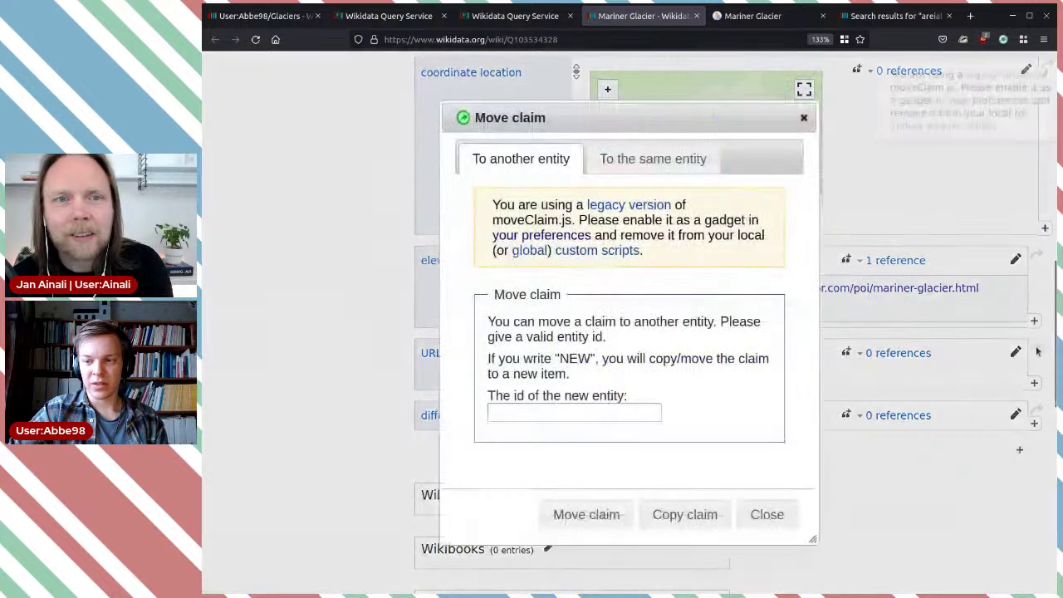
pyautogui.click(635, 155)
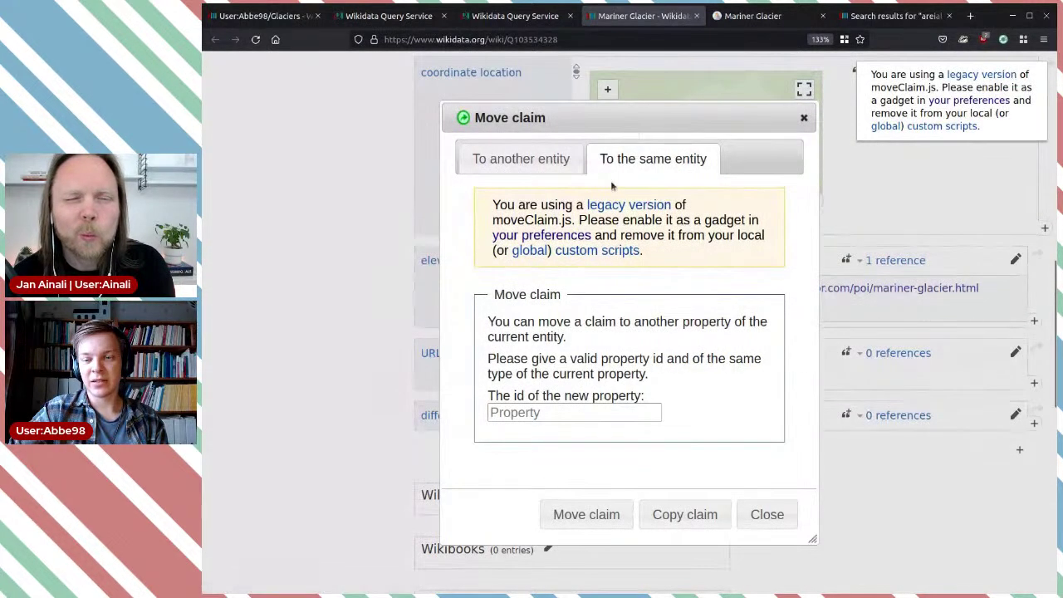
pyautogui.click(526, 14)
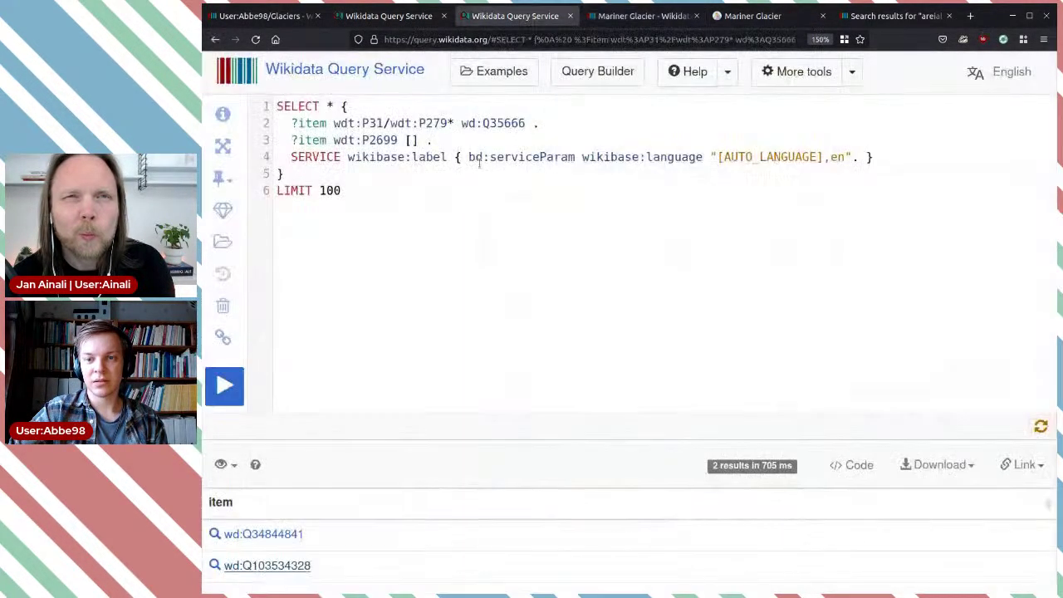
pyautogui.doubleClick(379, 140)
pyautogui.press('BackSpace')
pyautogui.hotkey('ctrl', 'space')
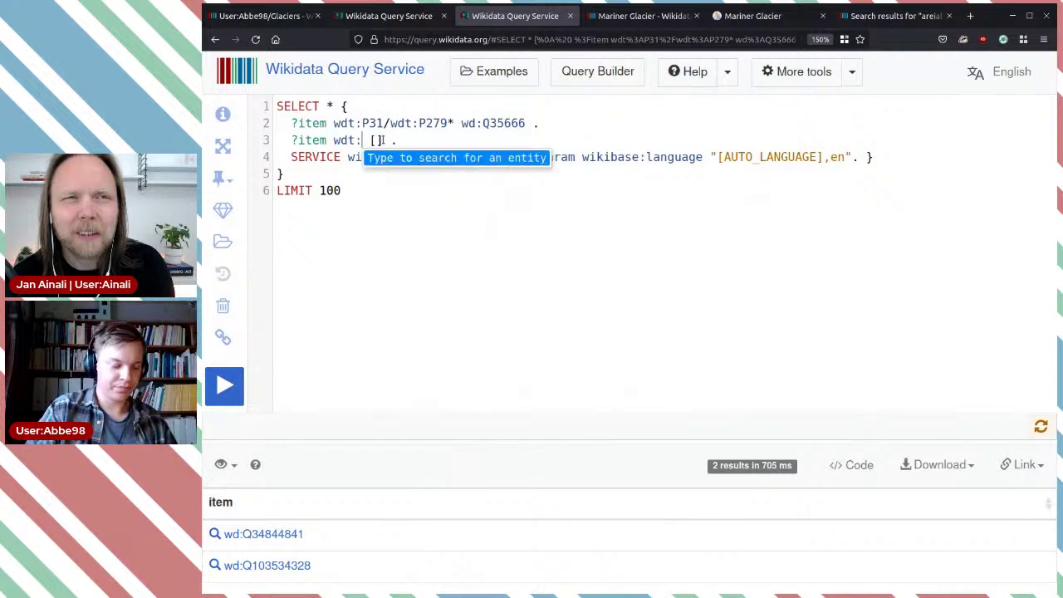
pyautogui.write('describe')
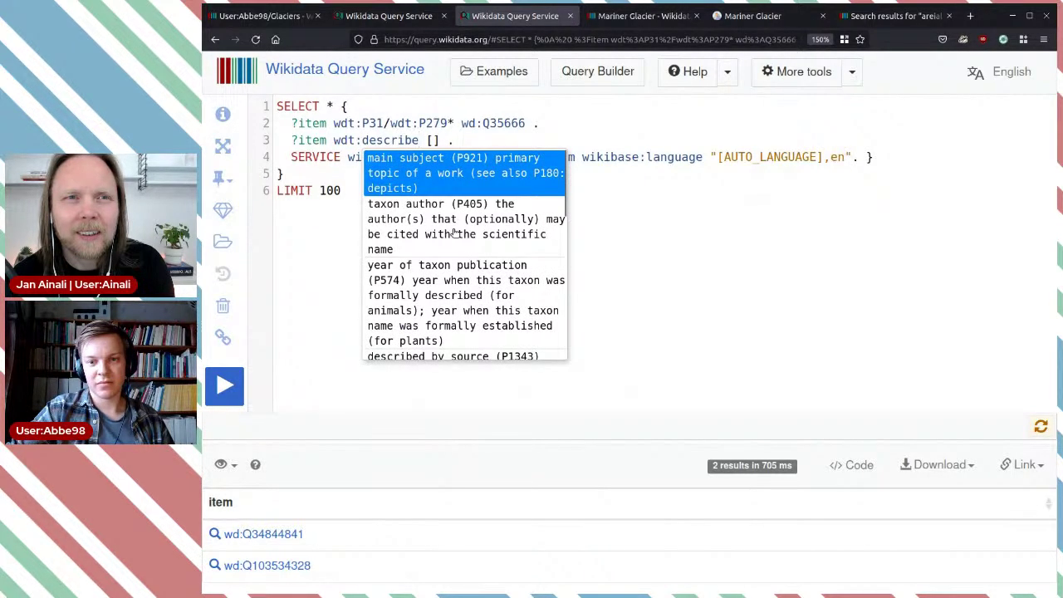
pyautogui.write('ed')
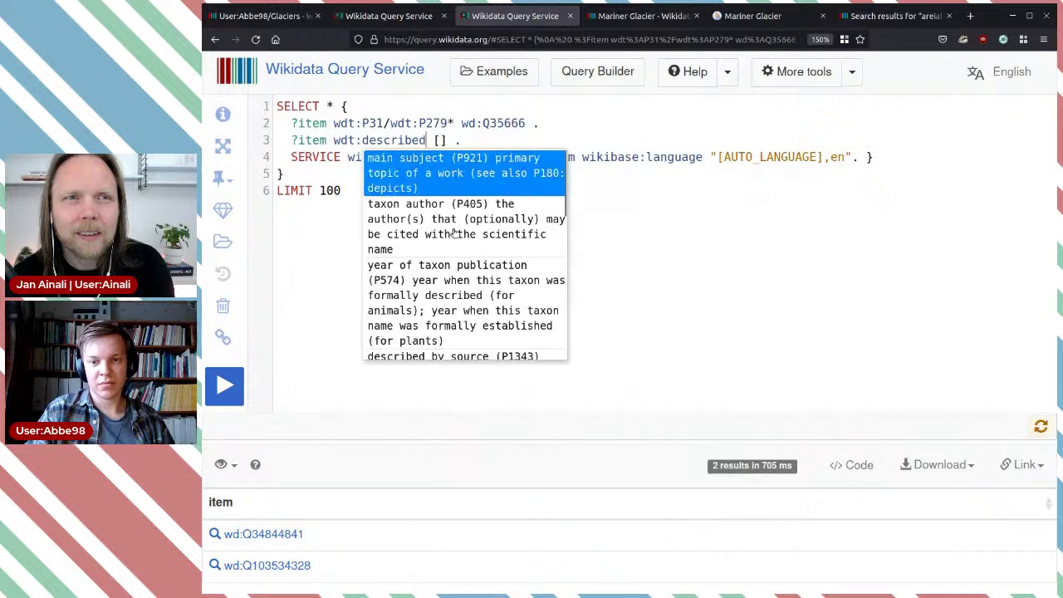
pyautogui.write(' by')
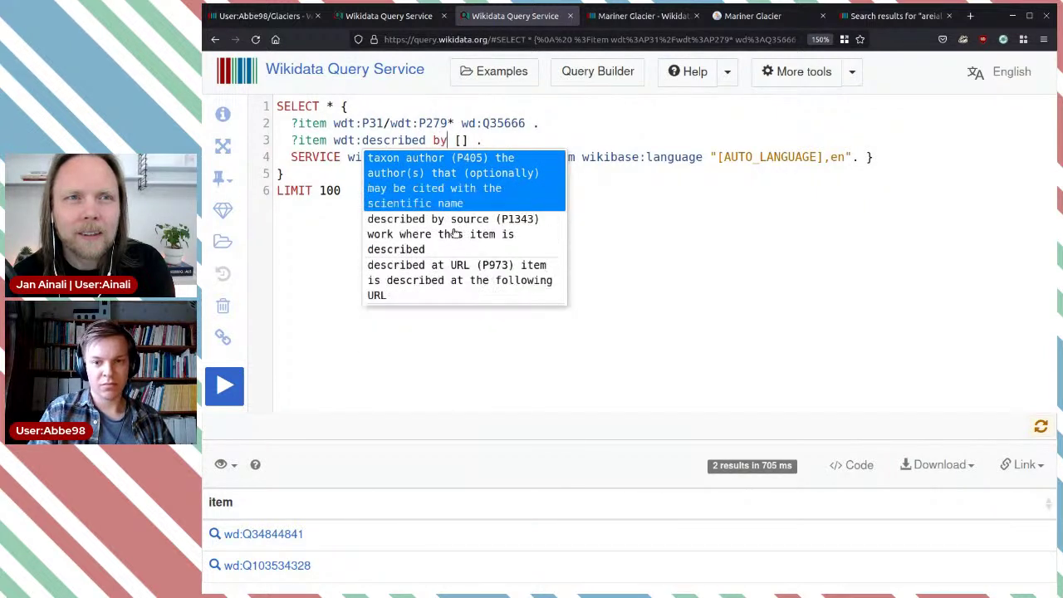
pyautogui.click(457, 280)
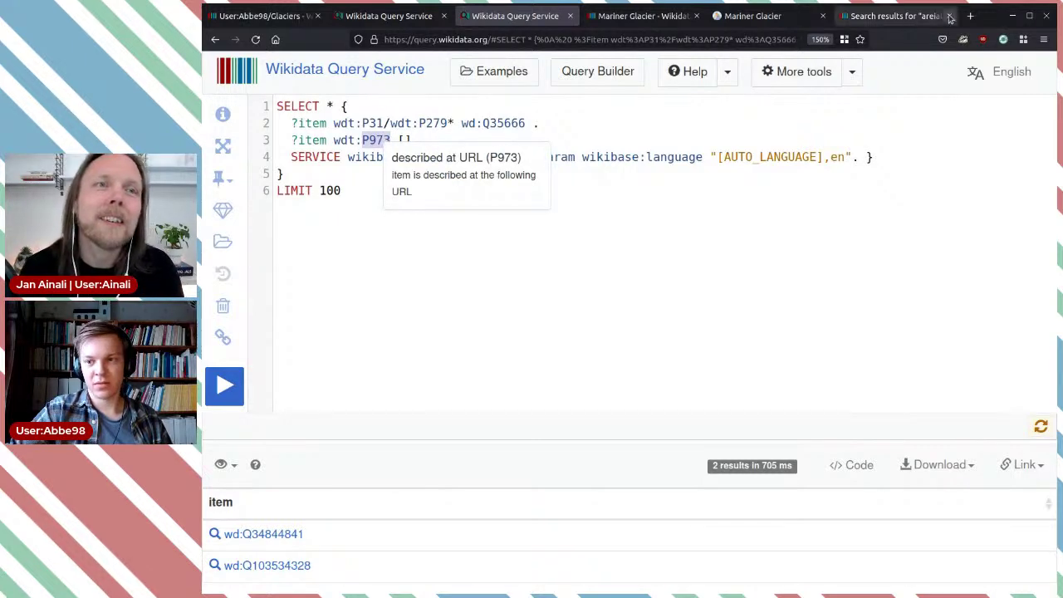
# Move the Mariner Glacier item's URL claim to property P973 on the same entity.
pyautogui.click(643, 16)
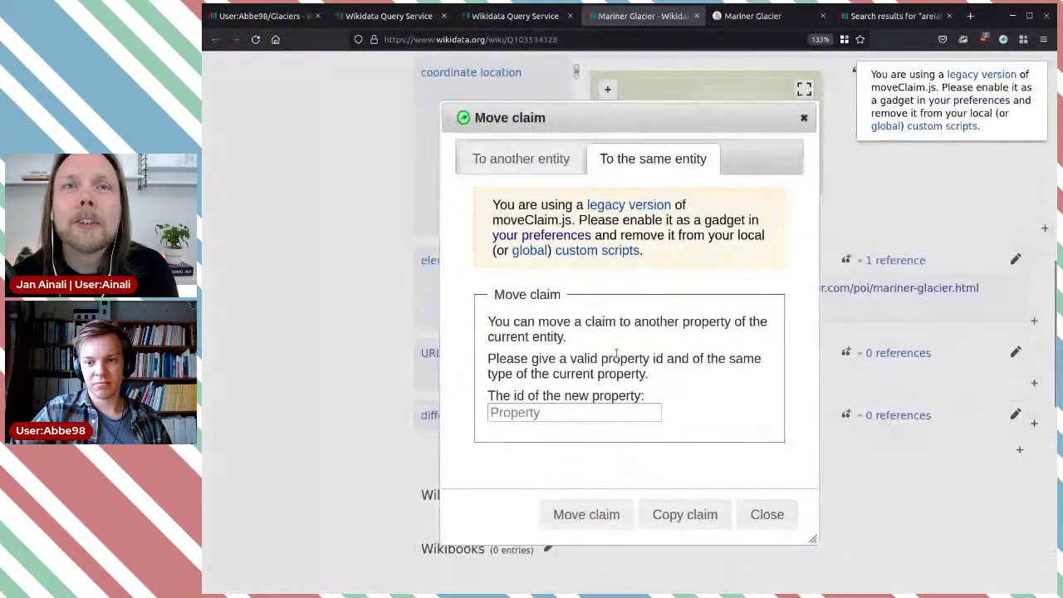
pyautogui.click(554, 413)
pyautogui.write('P973')
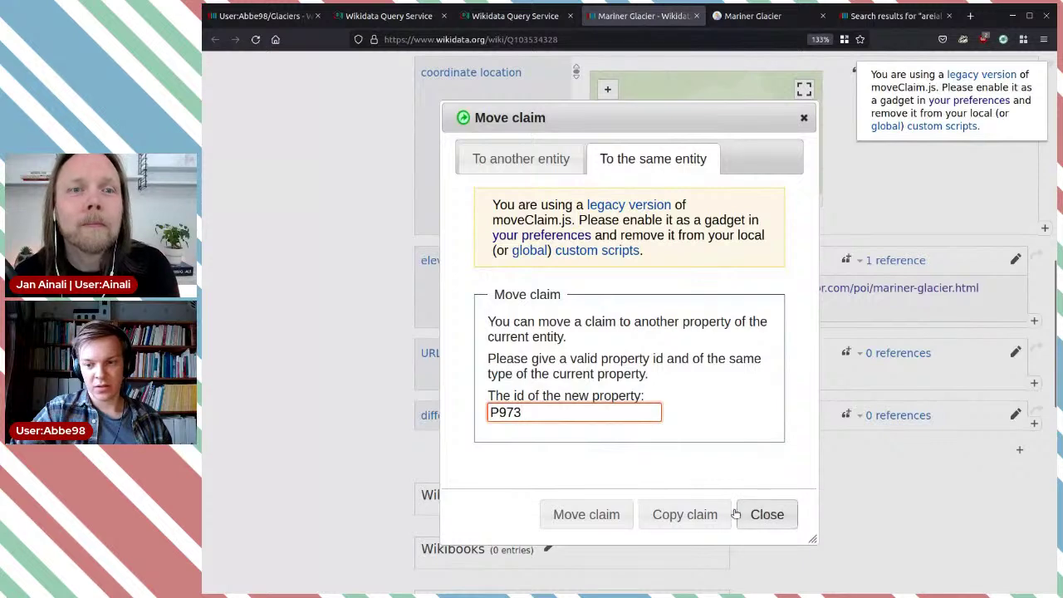
pyautogui.click(604, 516)
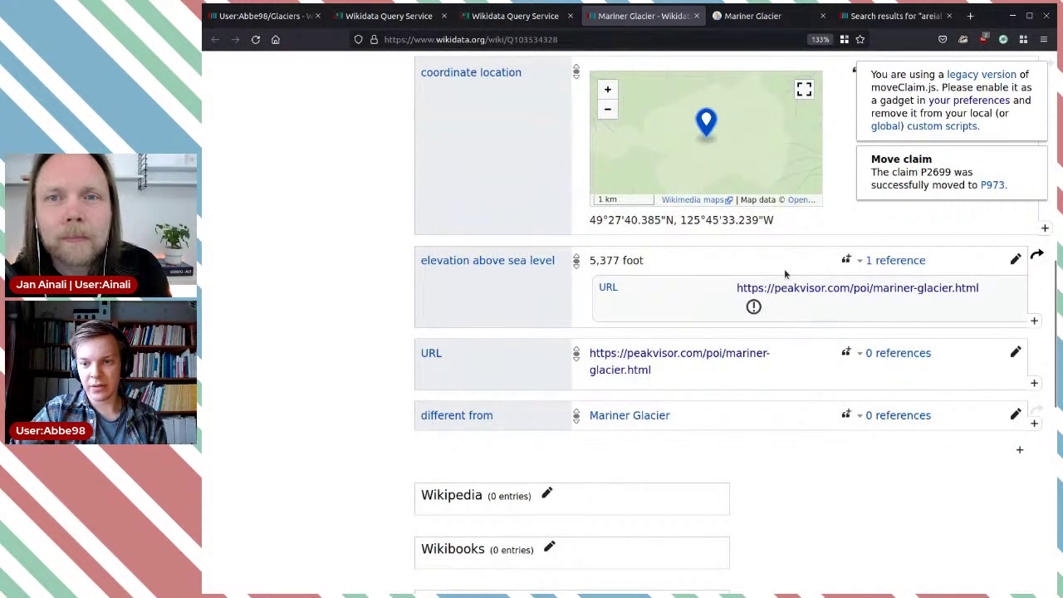
# Copy the PeakVisor link from the elevation above sea level reference and remove that URL reference from the statement.
pyautogui.click(1015, 259)
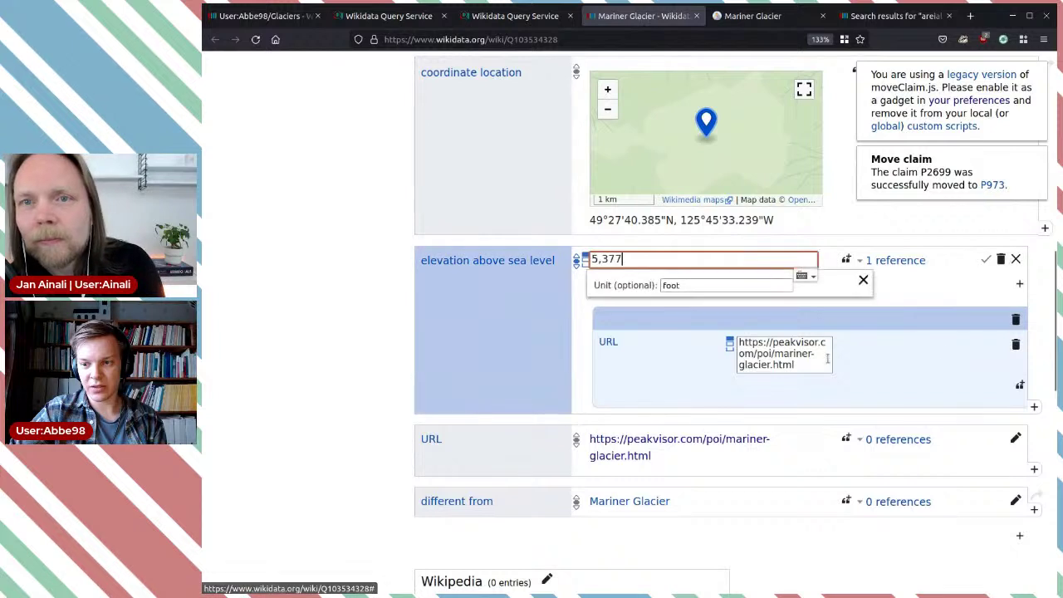
pyautogui.tripleClick(805, 355)
pyautogui.hotkey('ctrl', 'c')
pyautogui.press('BackSpace')
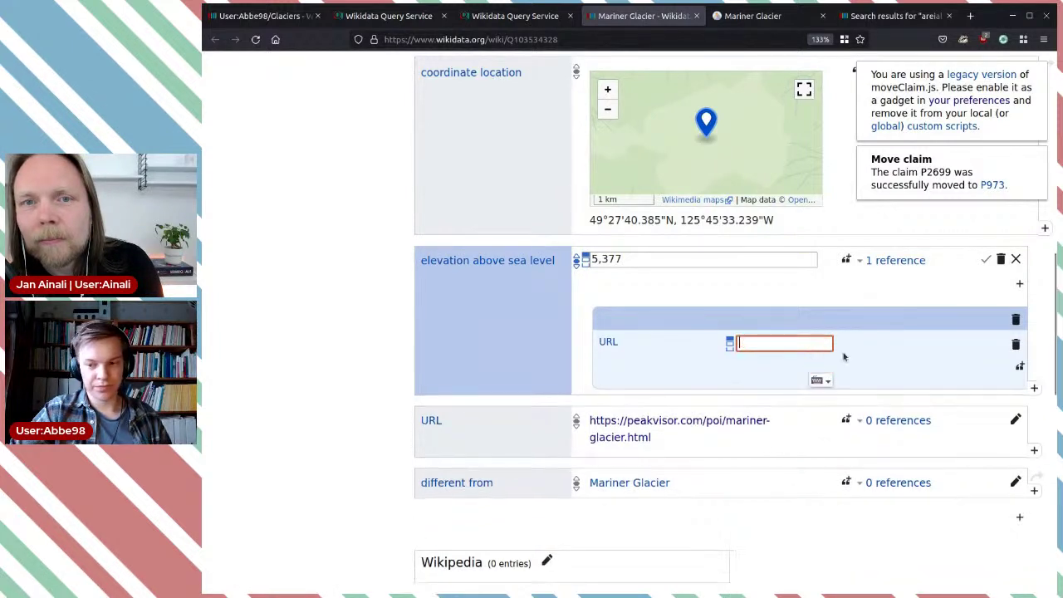
pyautogui.click(1015, 321)
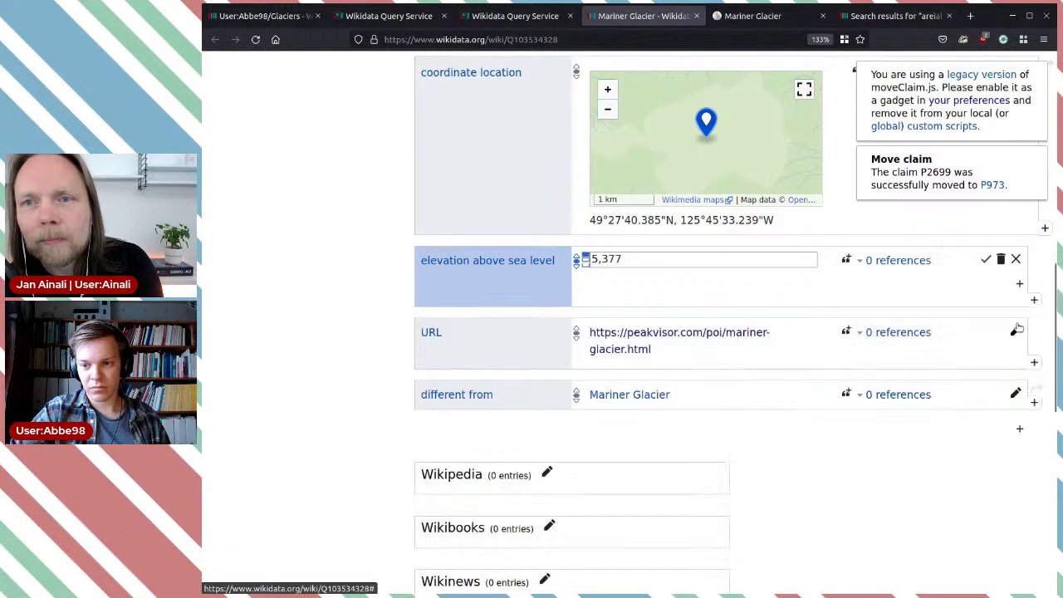
pyautogui.click(851, 262)
pyautogui.write('refe')
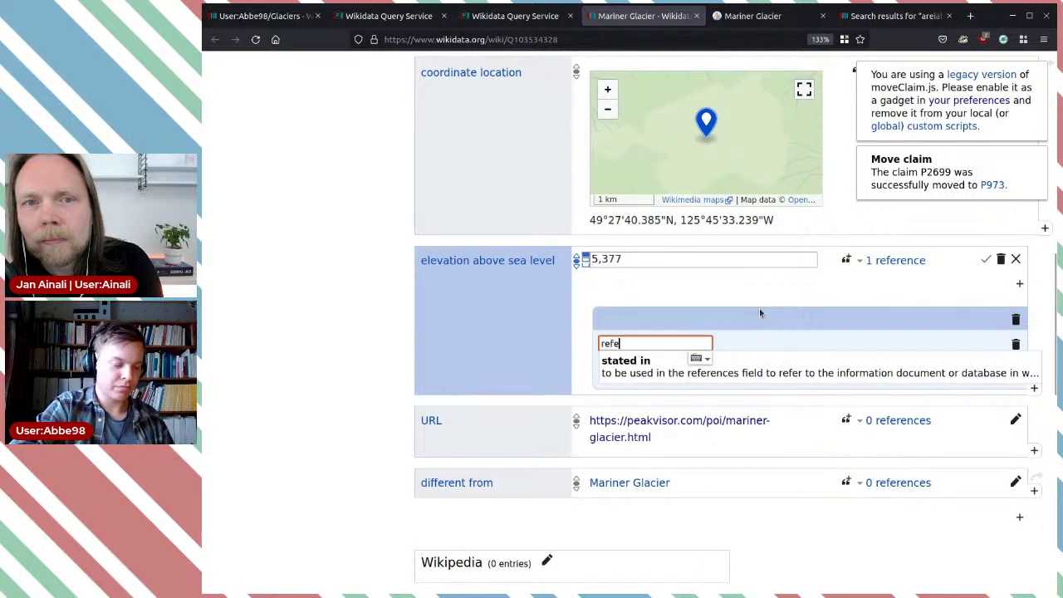
pyautogui.write('rence')
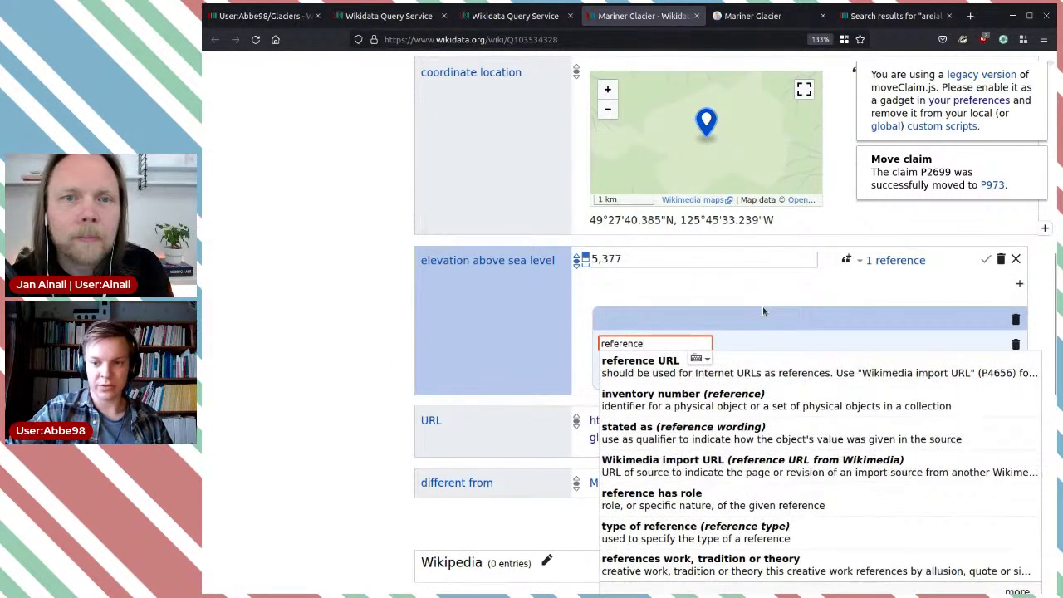
pyautogui.click(681, 361)
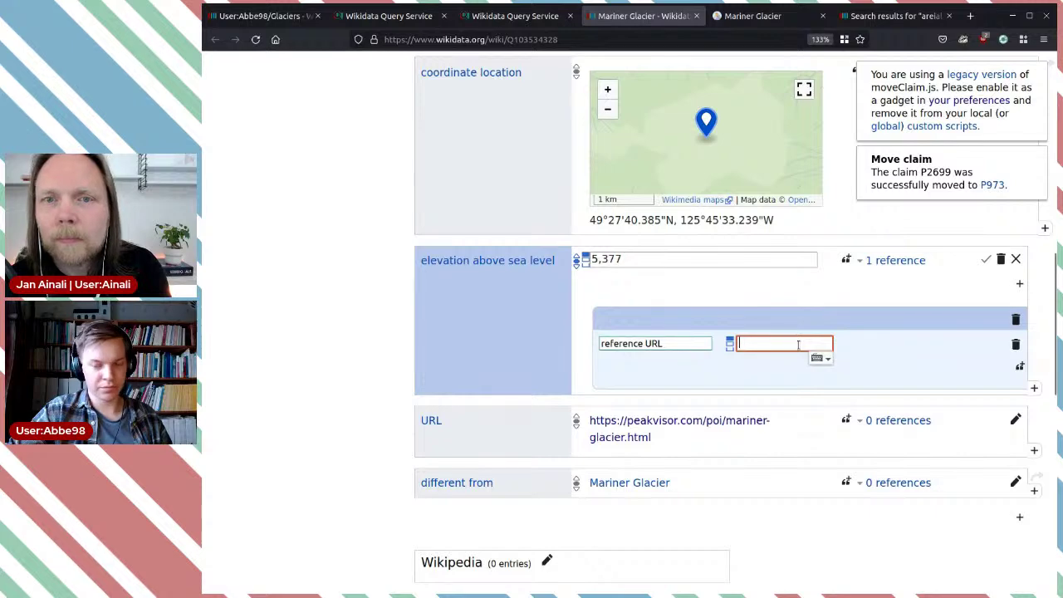
pyautogui.hotkey('ctrl', 'v')
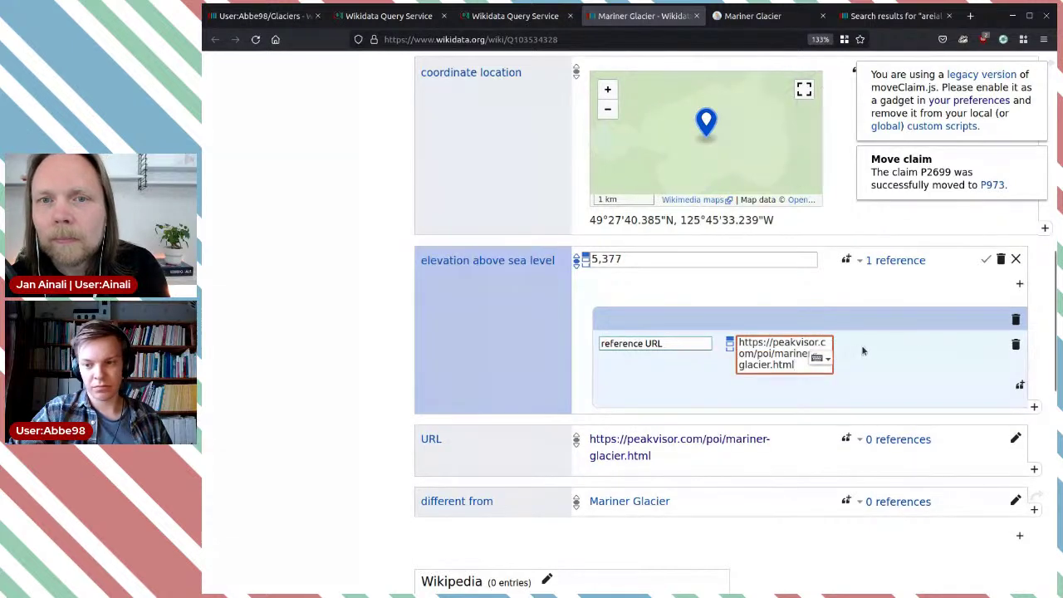
pyautogui.click(985, 260)
# Review the Mariner Glacier statements, and close the item, its PeakVisor page and the search results page.
pyautogui.scroll(3, 839, 385)
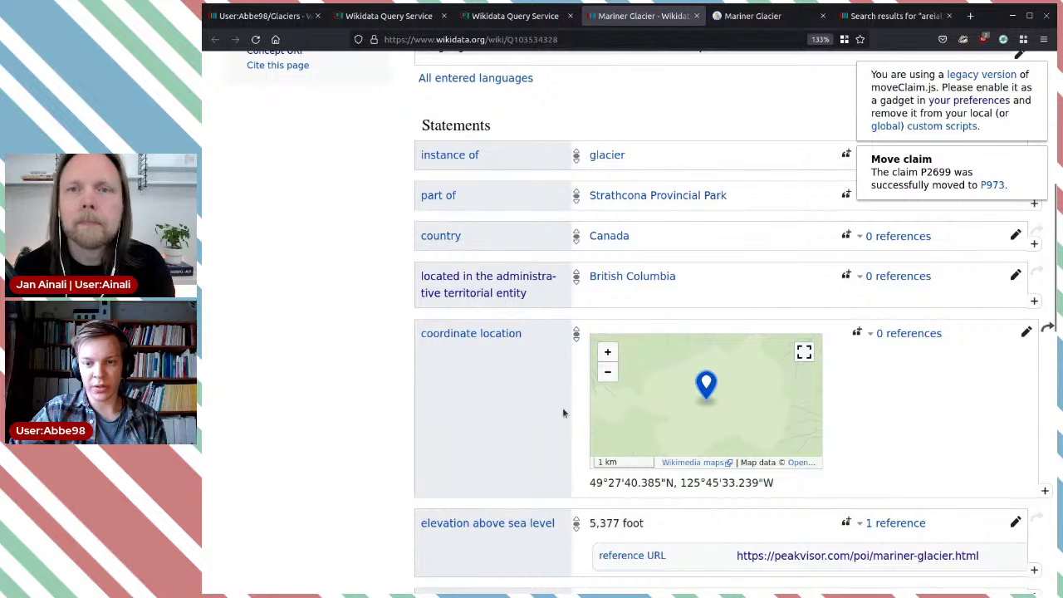
pyautogui.scroll(-2, 562, 407)
pyautogui.scroll(-3, 581, 357)
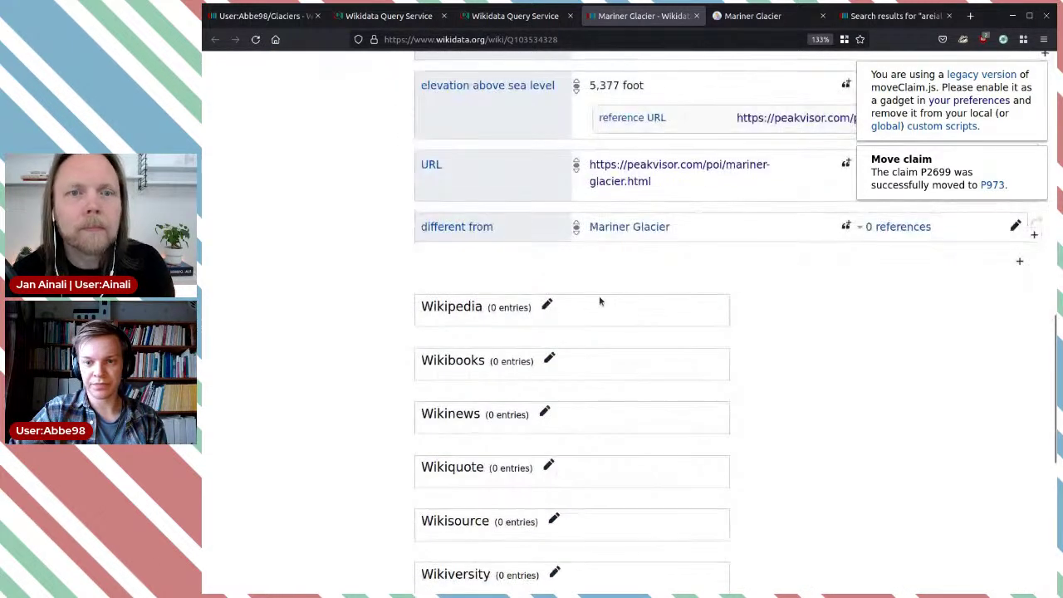
pyautogui.scroll(-1, 747, 415)
pyautogui.scroll(8, 747, 415)
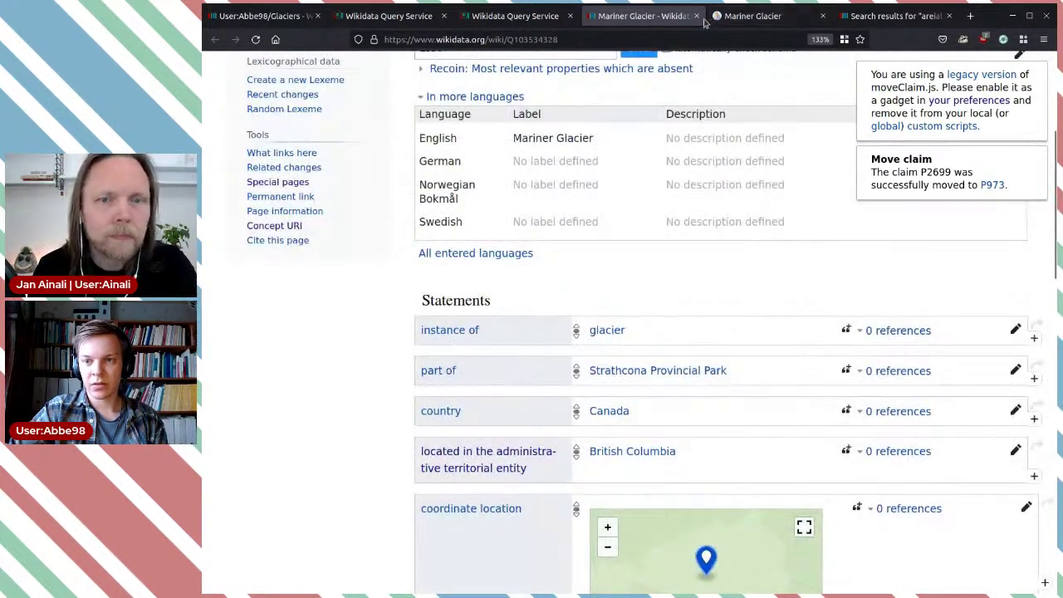
pyautogui.click(697, 16)
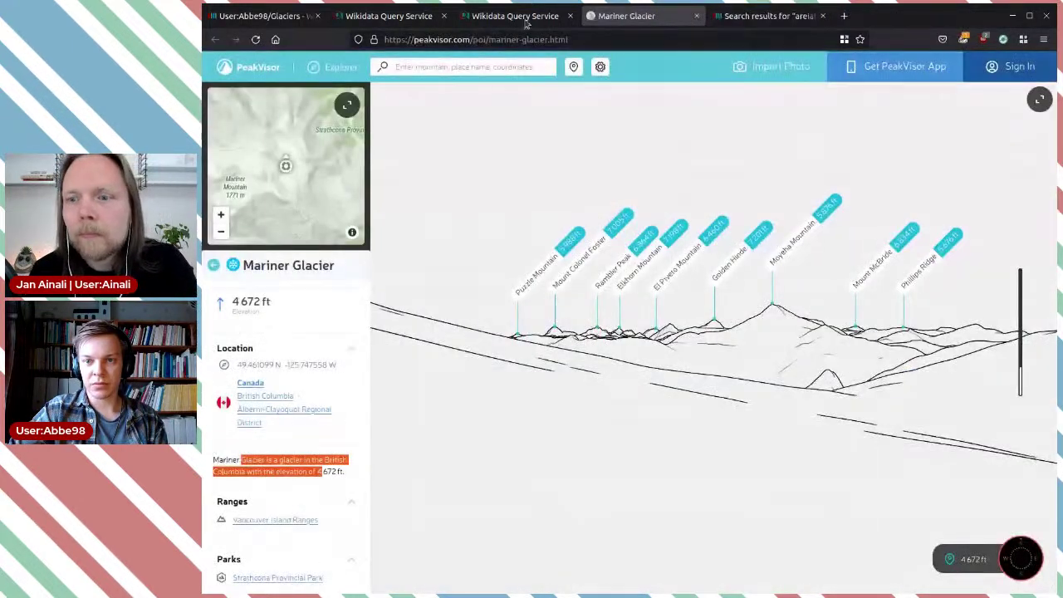
pyautogui.click(695, 17)
pyautogui.click(695, 17)
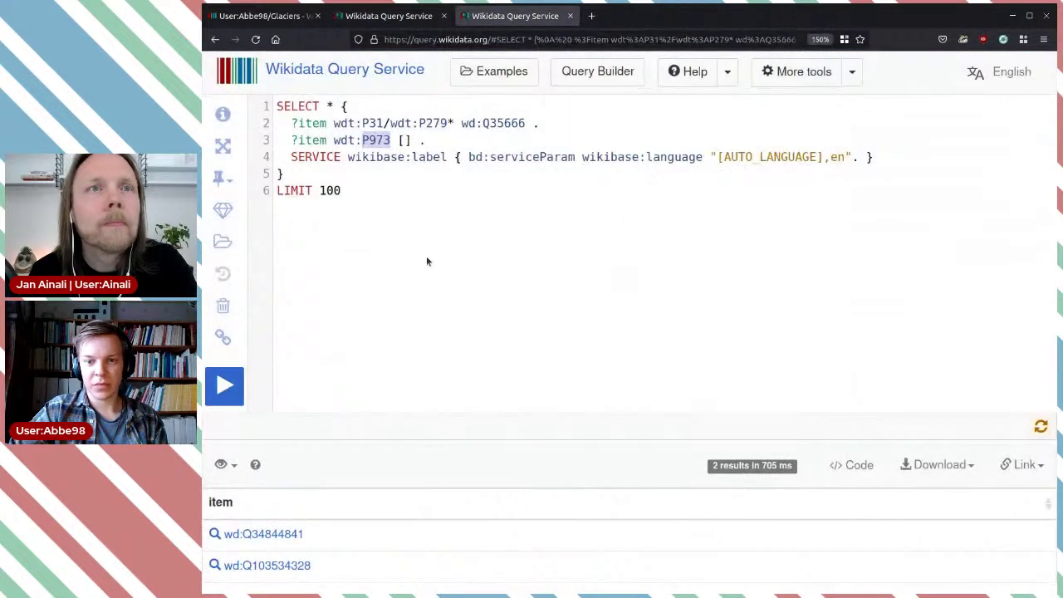
# Return to the property usage results and examine the rarely used properties below URL, particularly located in or next to body of water and dissolved, abolished or demolished date.
pyautogui.click(388, 16)
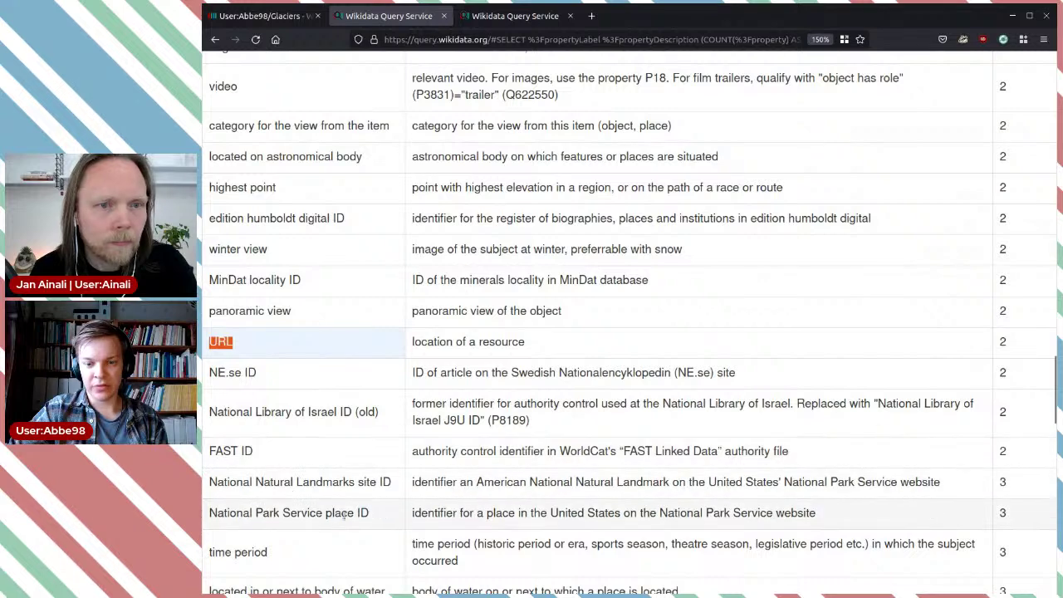
pyautogui.scroll(-3, 336, 398)
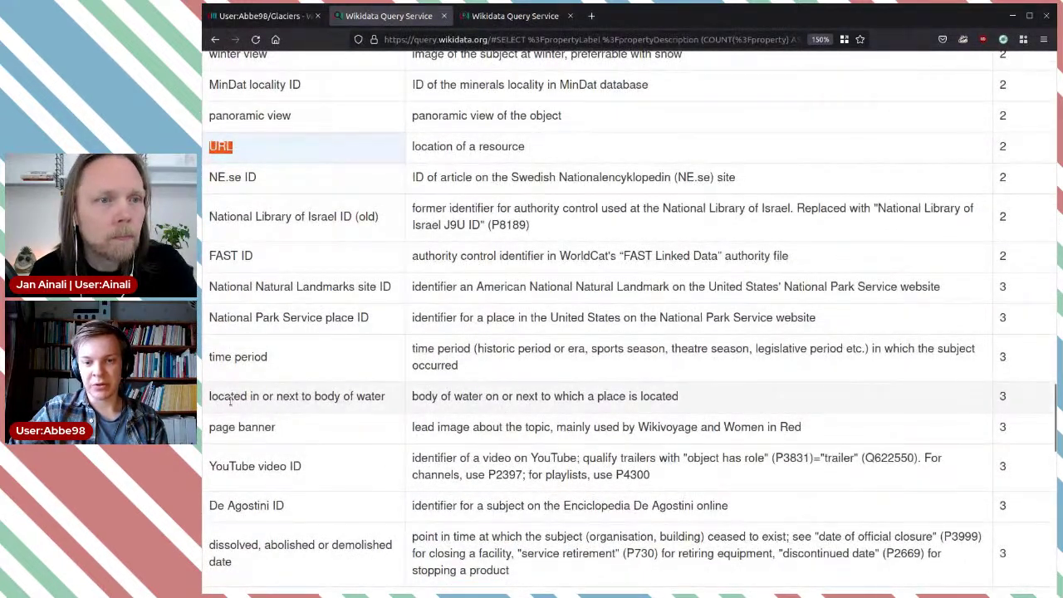
pyautogui.moveTo(231, 402); pyautogui.dragTo(318, 403)
pyautogui.click(356, 402)
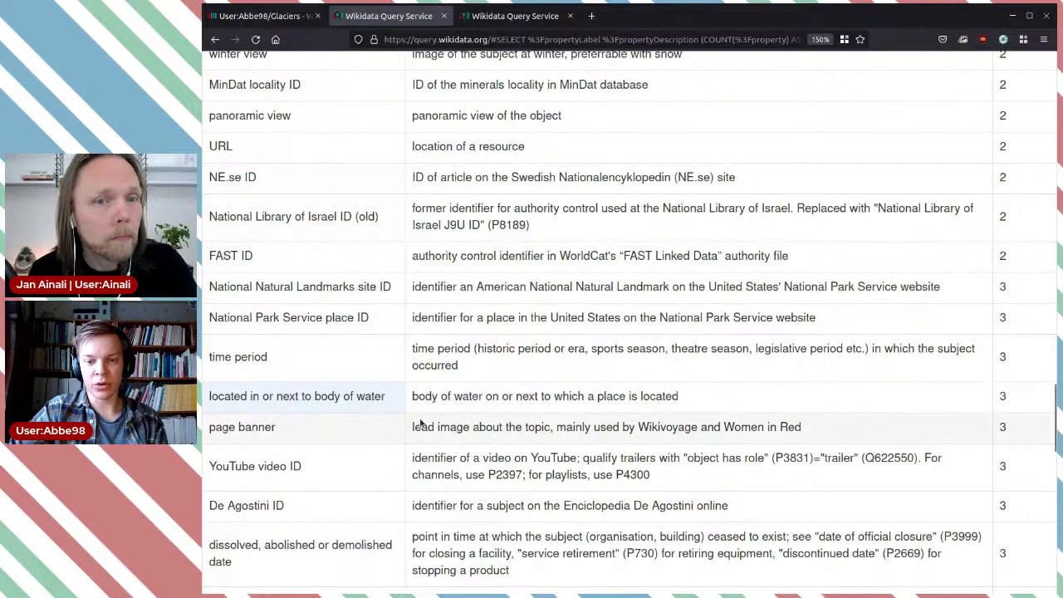
pyautogui.scroll(-5, 420, 425)
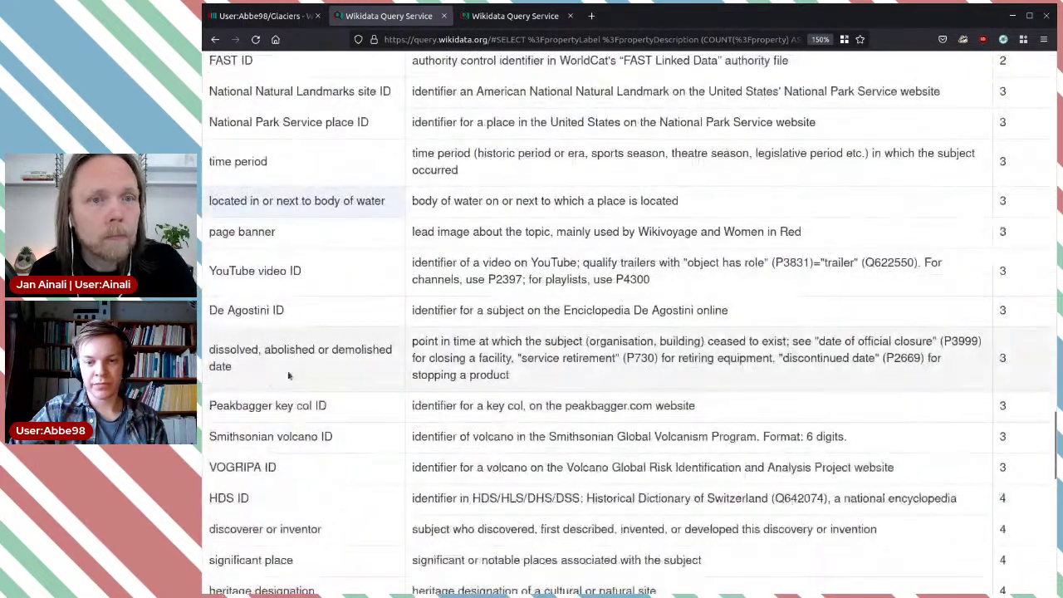
pyautogui.moveTo(234, 368); pyautogui.dragTo(208, 352)
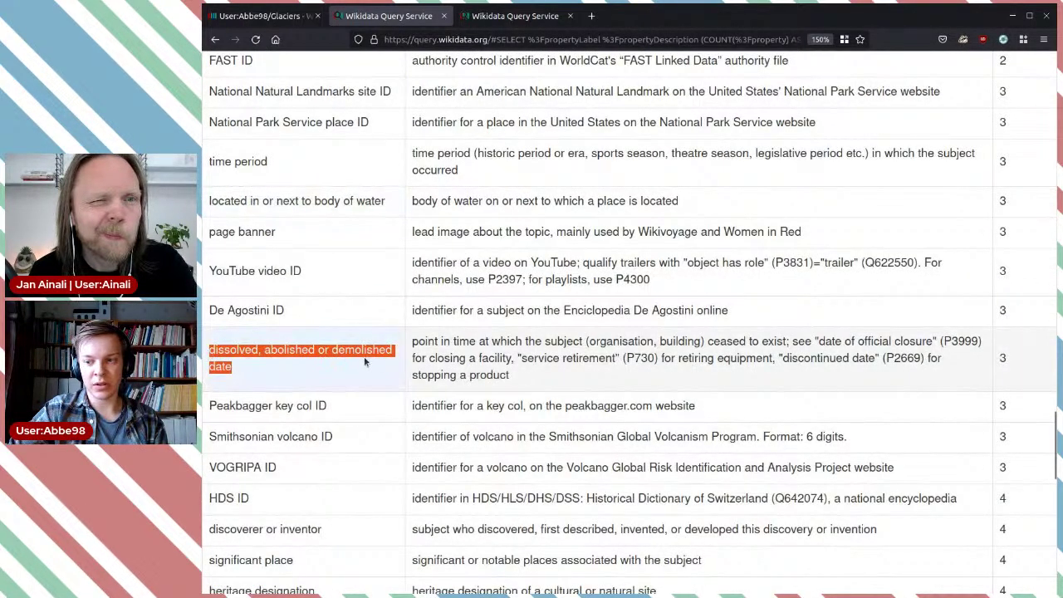
pyautogui.click(364, 356)
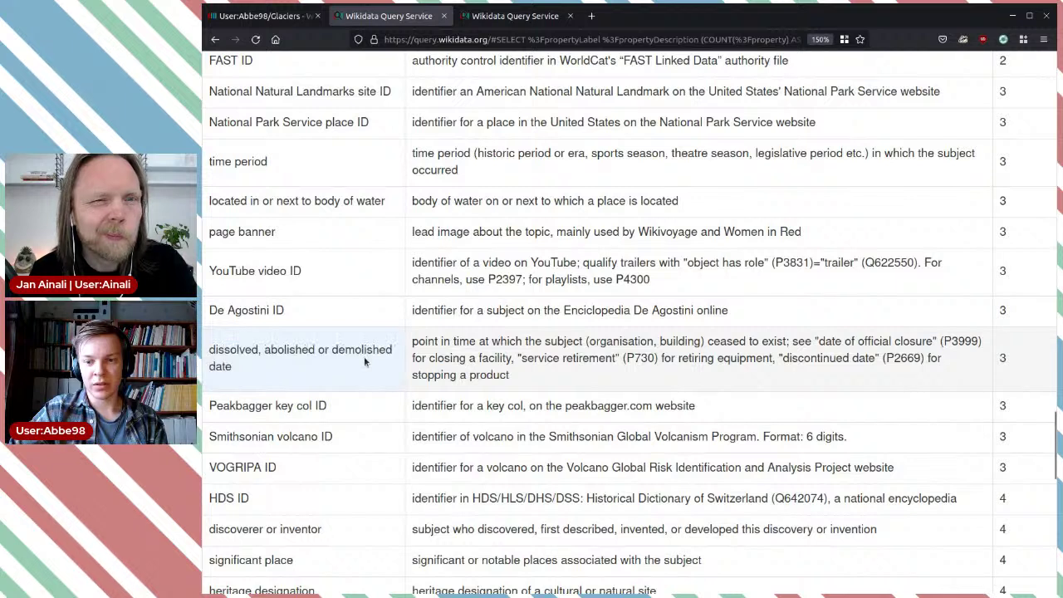
pyautogui.doubleClick(364, 356)
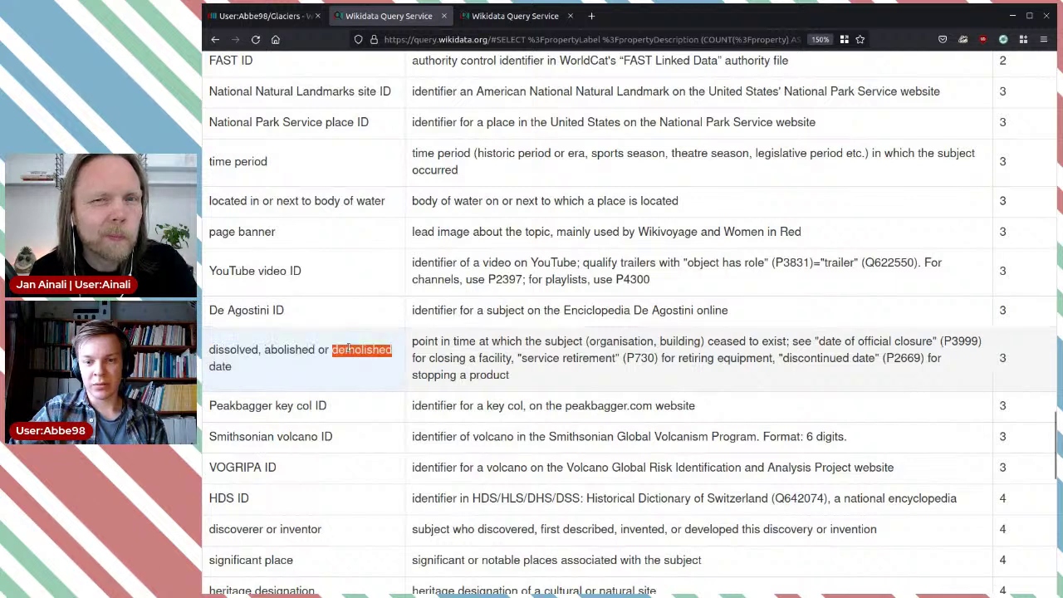
pyautogui.click(330, 371)
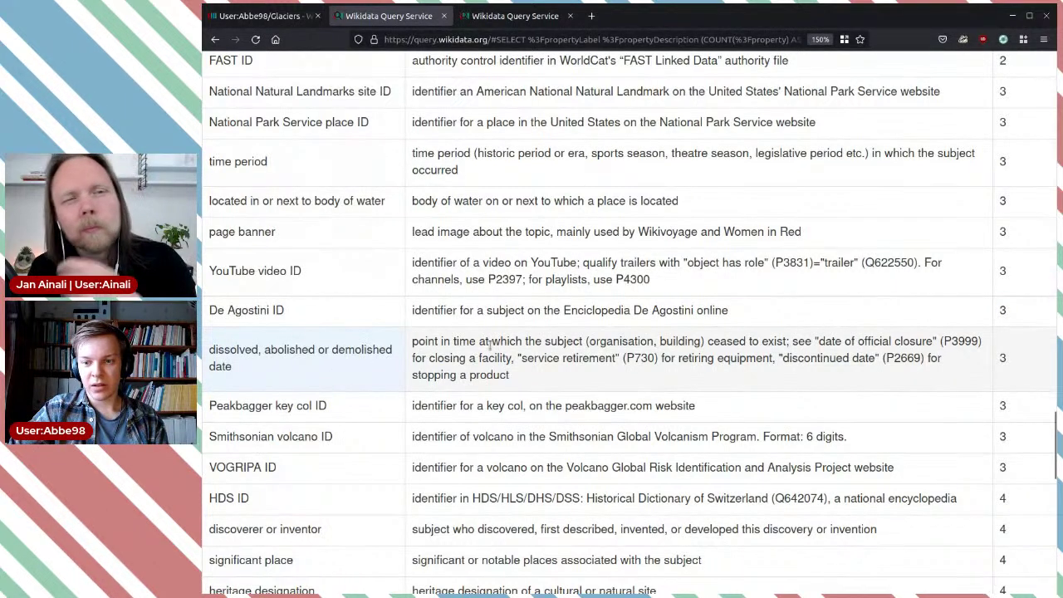
pyautogui.moveTo(490, 344); pyautogui.dragTo(909, 354)
pyautogui.click(812, 364)
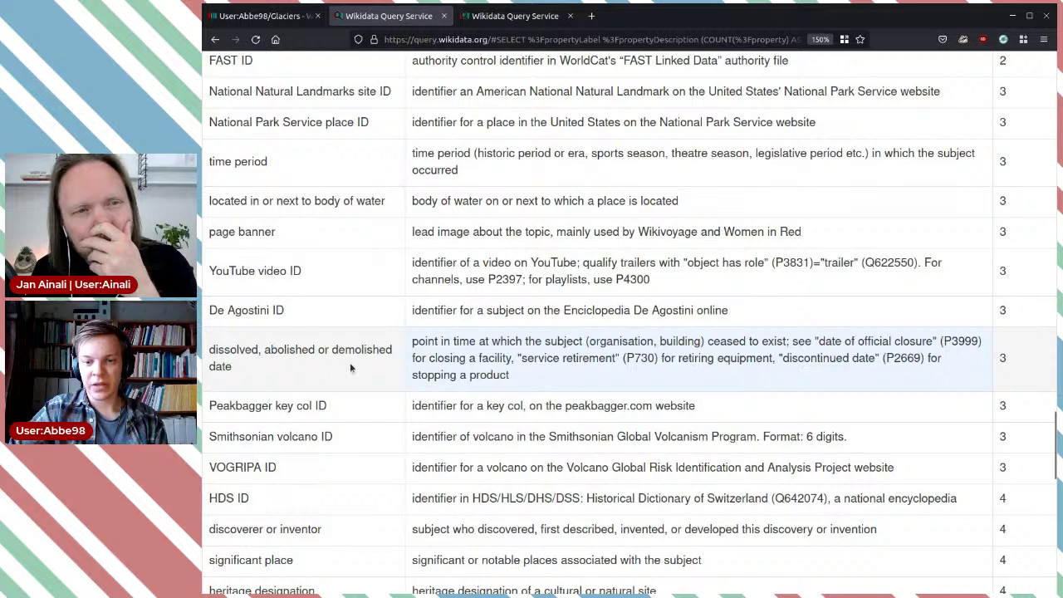
pyautogui.tripleClick(252, 380)
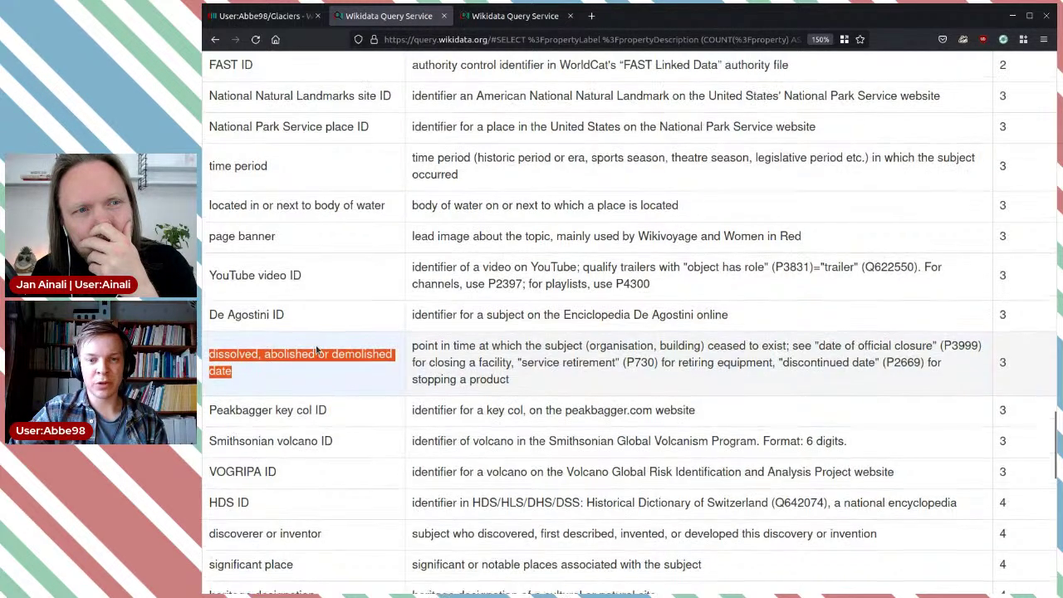
# Go back to the properties used only once and check the date of disappearance entry and its description.
pyautogui.scroll(8, 316, 348)
pyautogui.scroll(10, 316, 348)
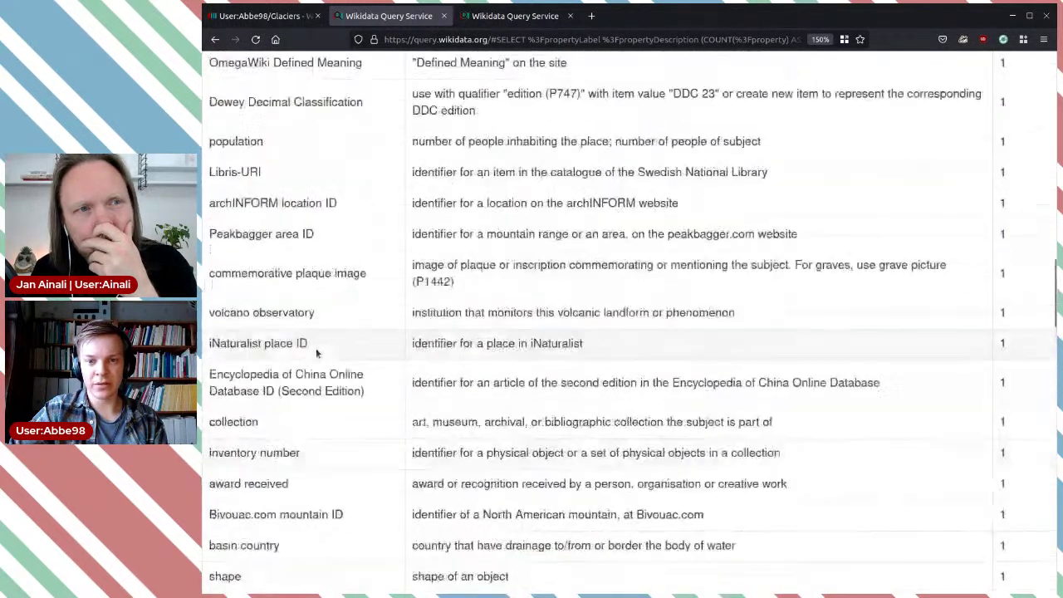
pyautogui.scroll(3, 435, 329)
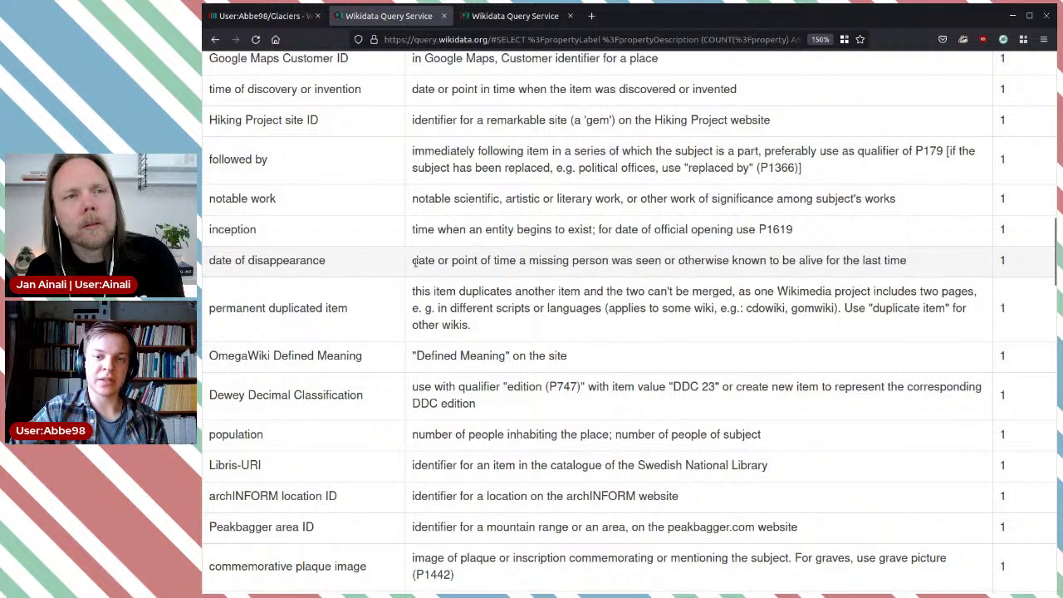
# Read the description of date of disappearance, select its label, and look through the more frequently used properties below it.
pyautogui.moveTo(413, 261); pyautogui.dragTo(876, 262)
pyautogui.tripleClick(892, 261)
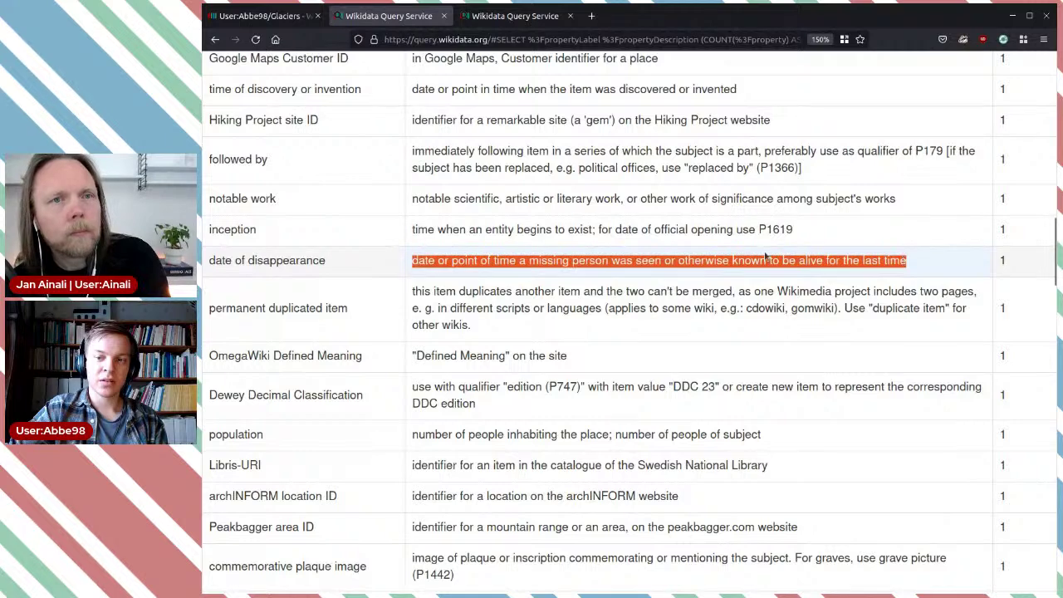
pyautogui.tripleClick(322, 264)
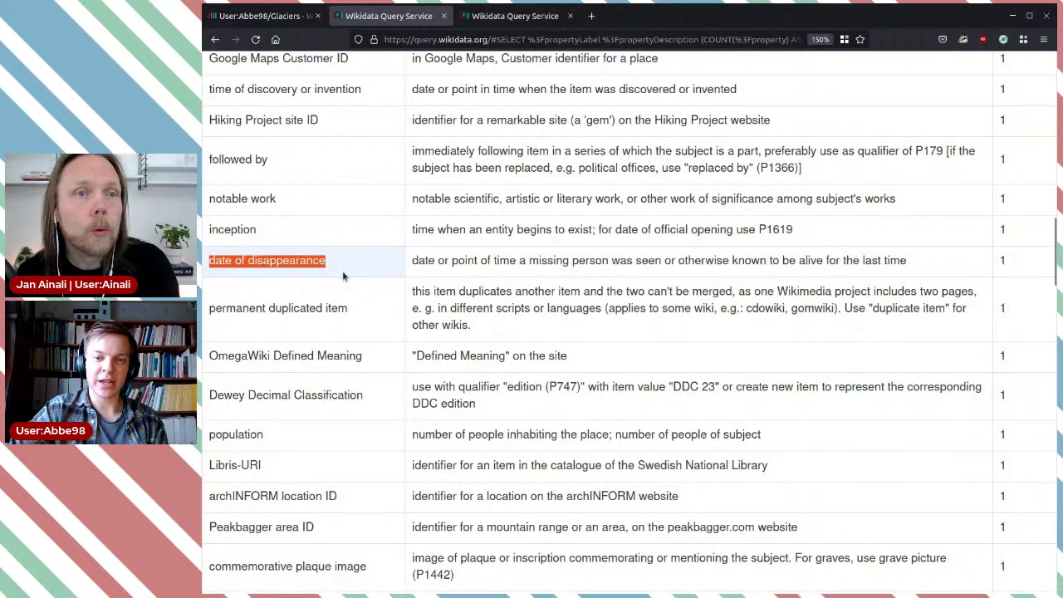
pyautogui.scroll(-10, 369, 341)
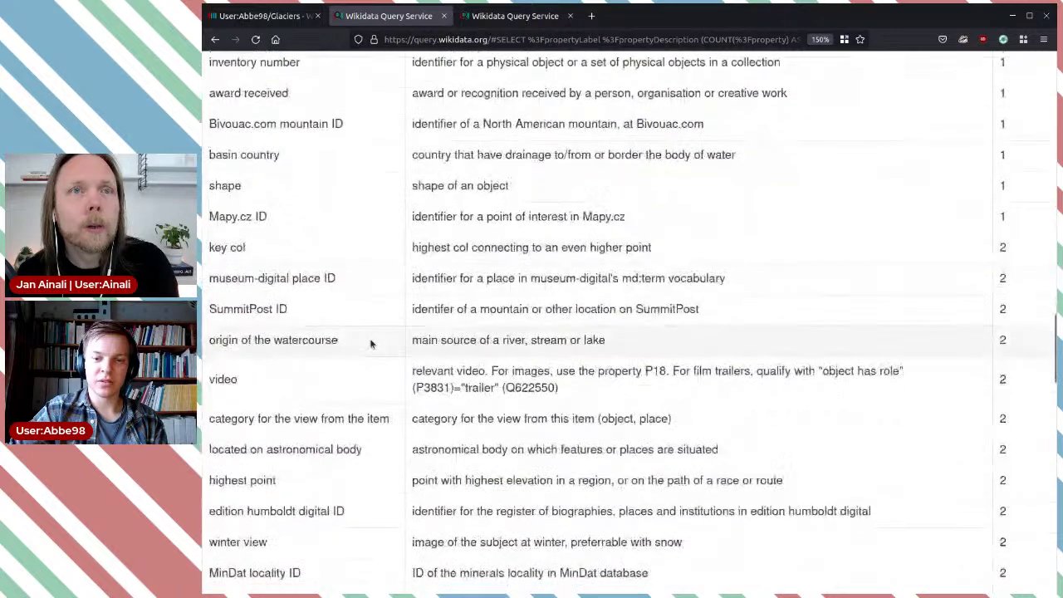
pyautogui.scroll(-10, 369, 338)
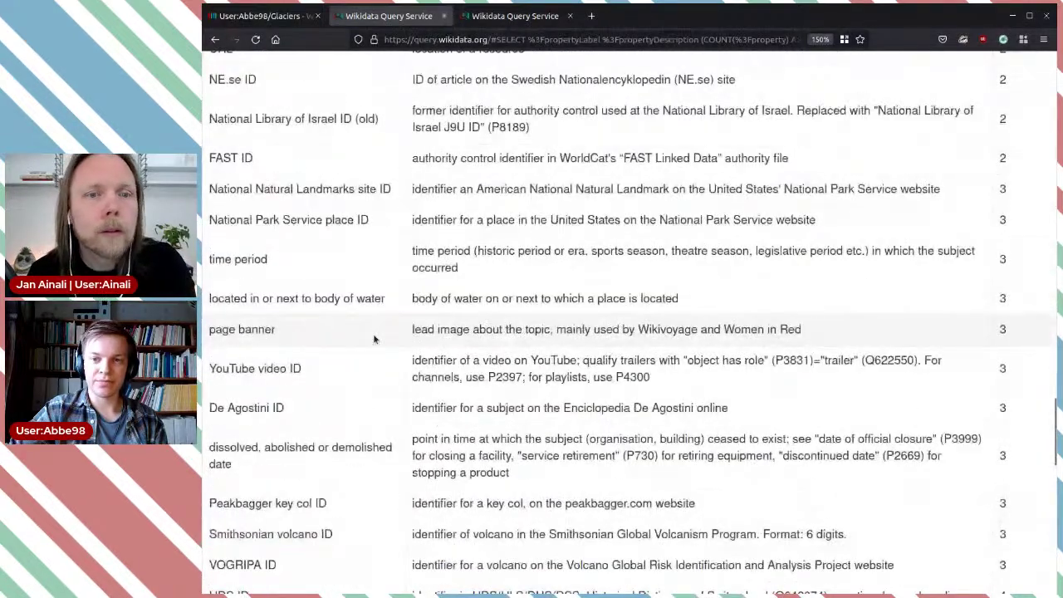
# Replace the property in the other glacier query with date of disappearance (P746) and run the query.
pyautogui.hotkey('ctrl', 'Tab')
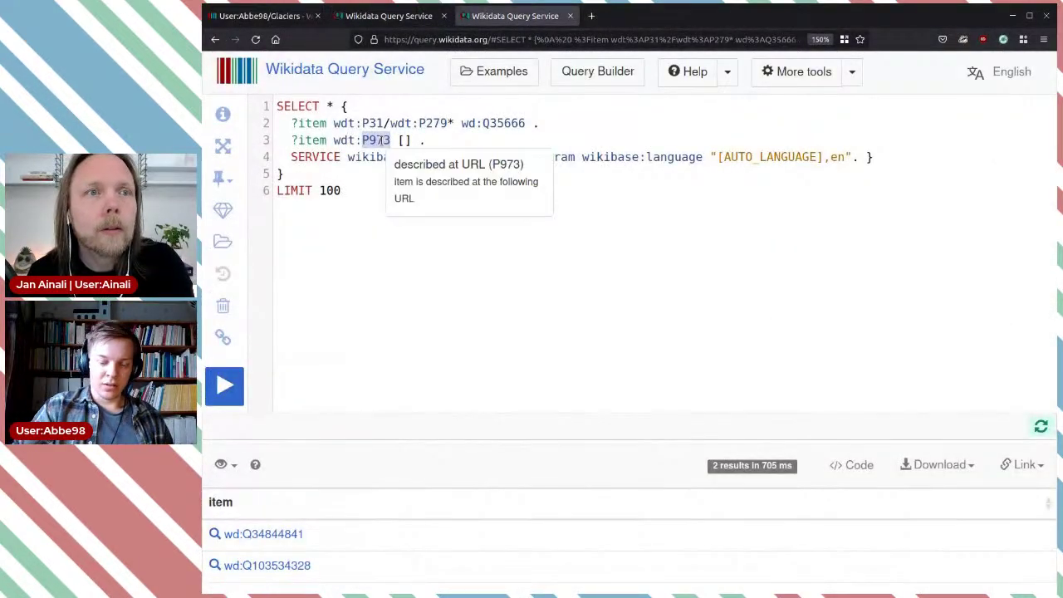
pyautogui.press('BackSpace')
pyautogui.hotkey('ctrl', 'space')
pyautogui.write('date of disappearance')
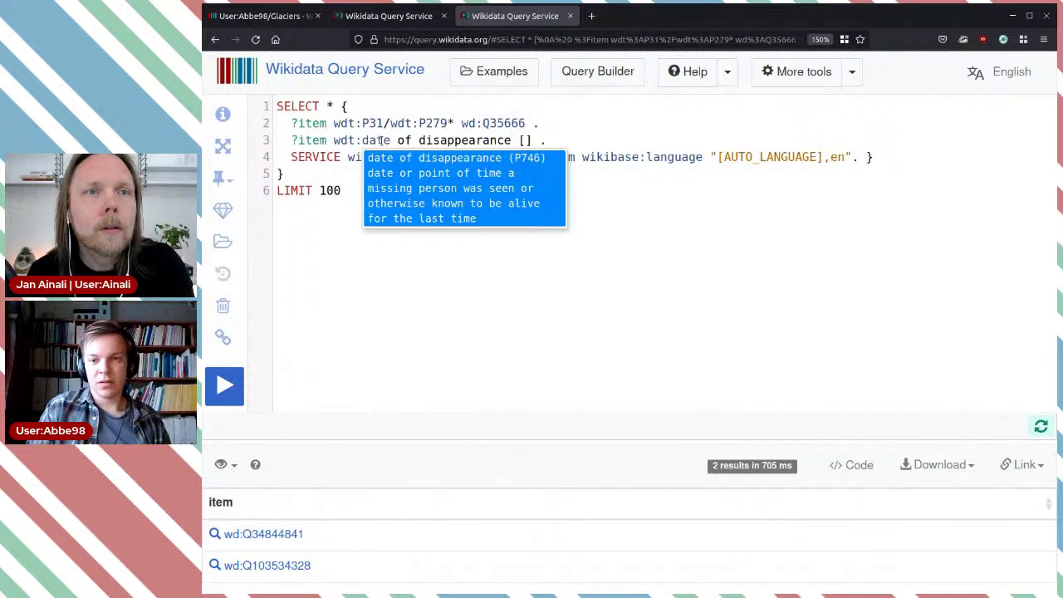
pyautogui.press('Return')
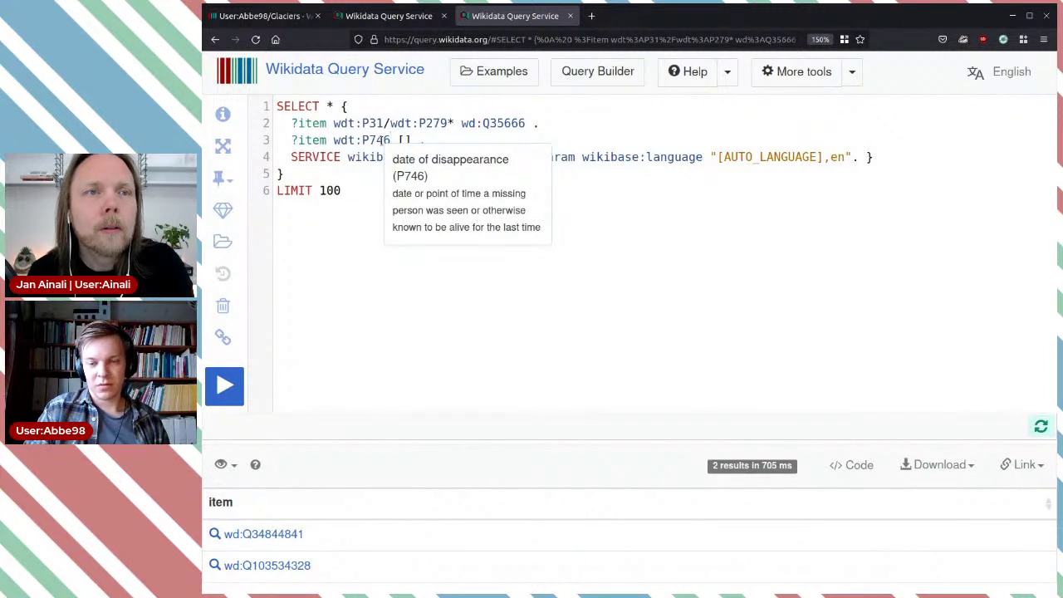
pyautogui.hotkey('ctrl', 'Return')
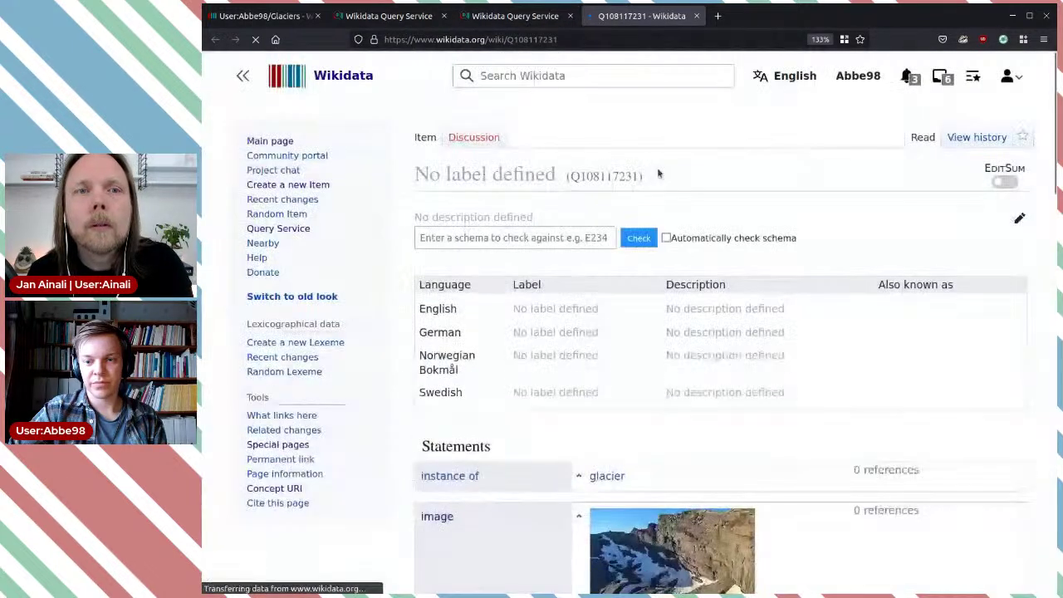
# Examine the statements of item Q108117231, particularly the image's media legend and date of disappearance, and open that property's page separately.
pyautogui.scroll(-7, 833, 304)
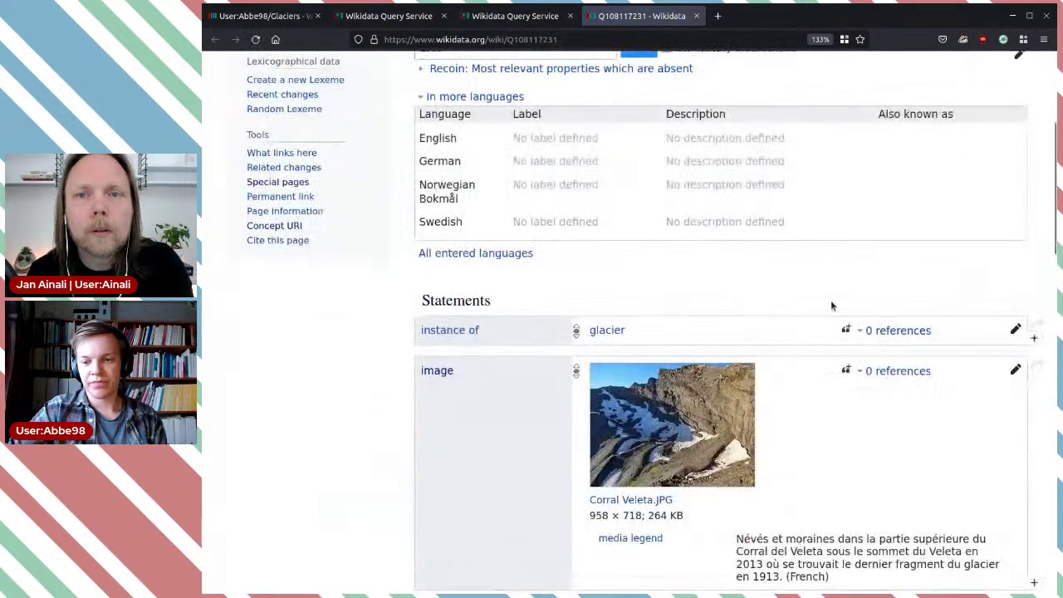
pyautogui.scroll(-4, 726, 335)
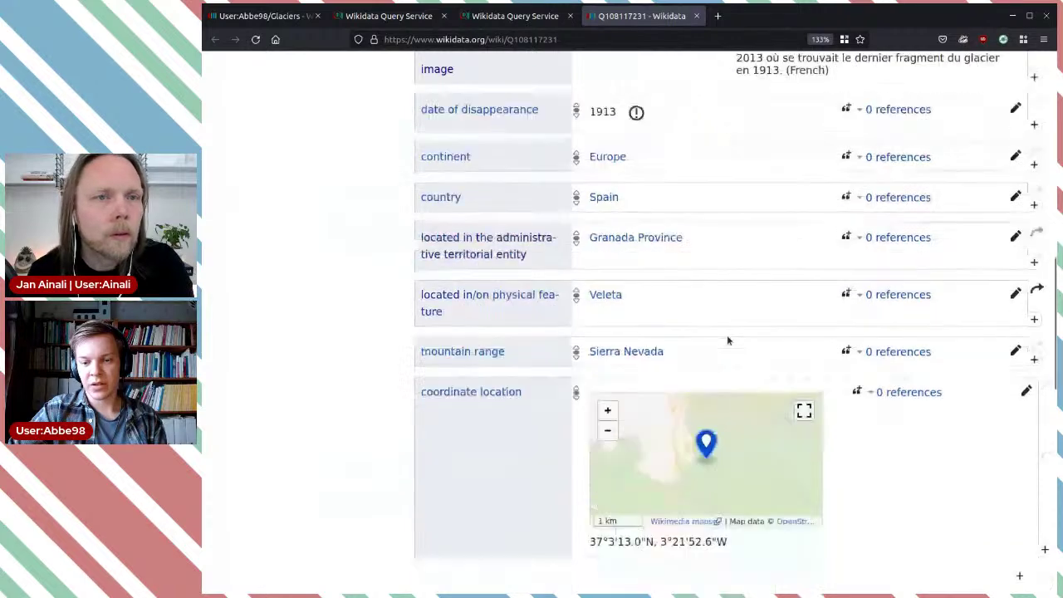
pyautogui.scroll(3, 726, 330)
pyautogui.scroll(1, 726, 329)
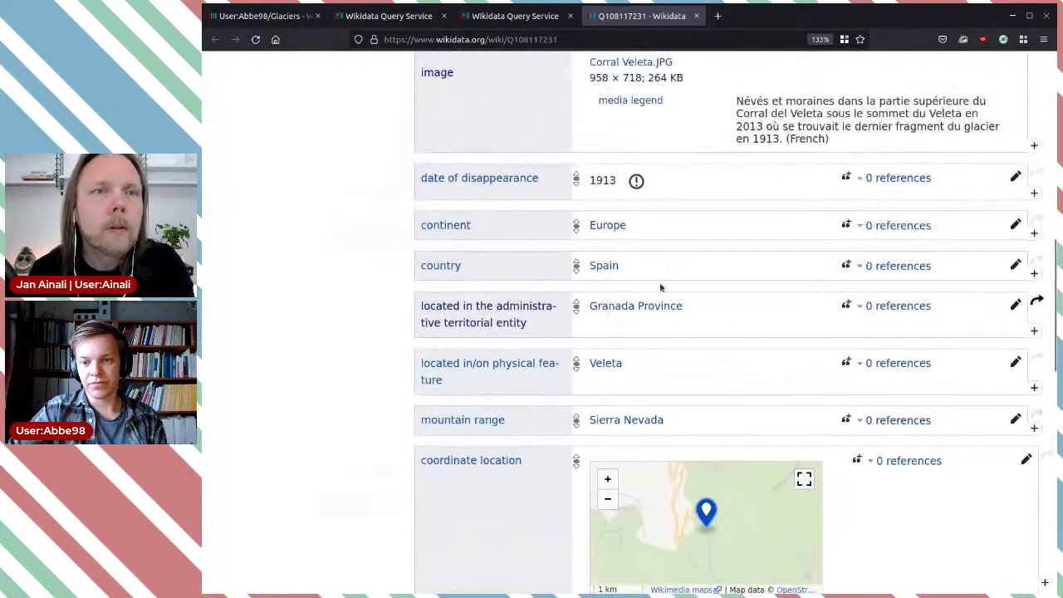
pyautogui.scroll(2, 715, 206)
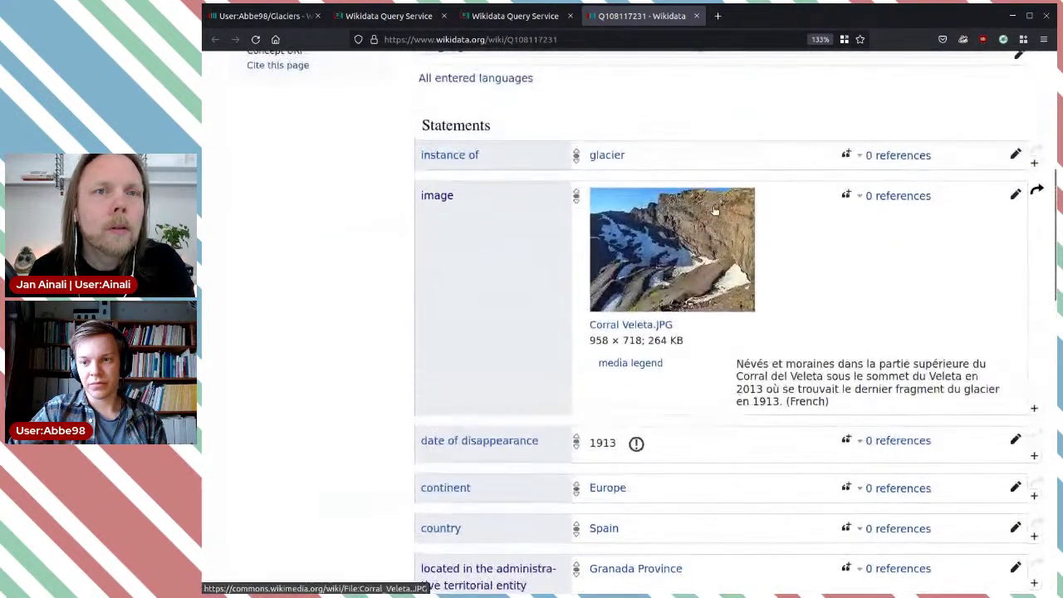
pyautogui.scroll(-1, 715, 206)
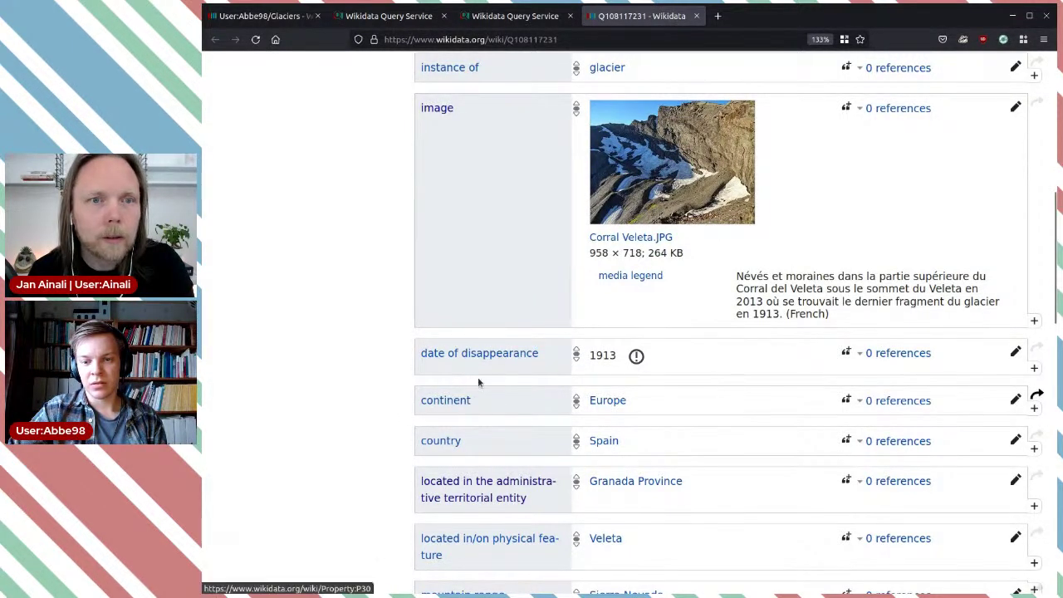
pyautogui.middleClick(519, 360)
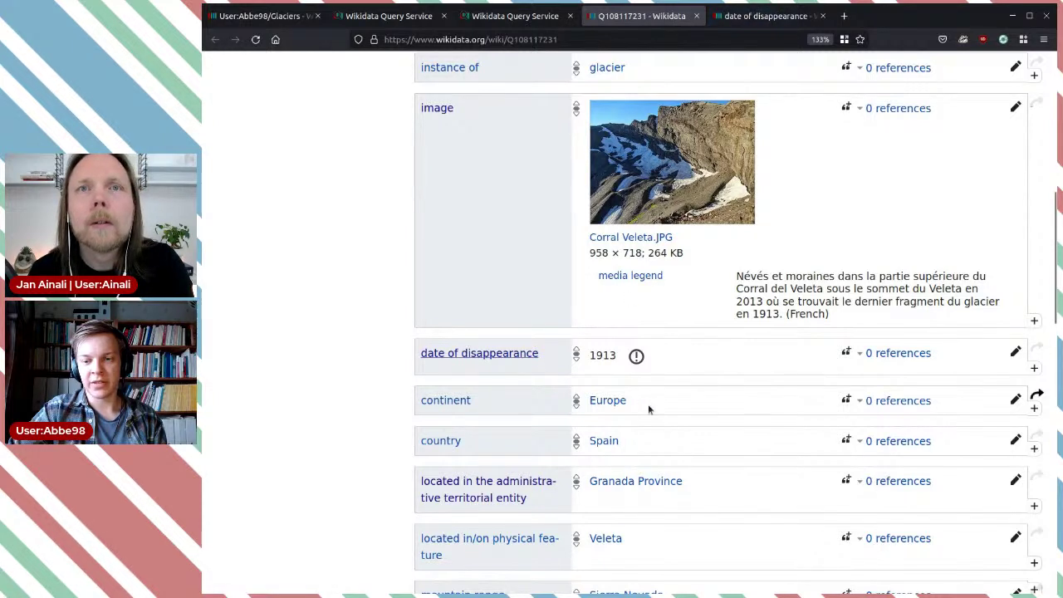
pyautogui.doubleClick(611, 356)
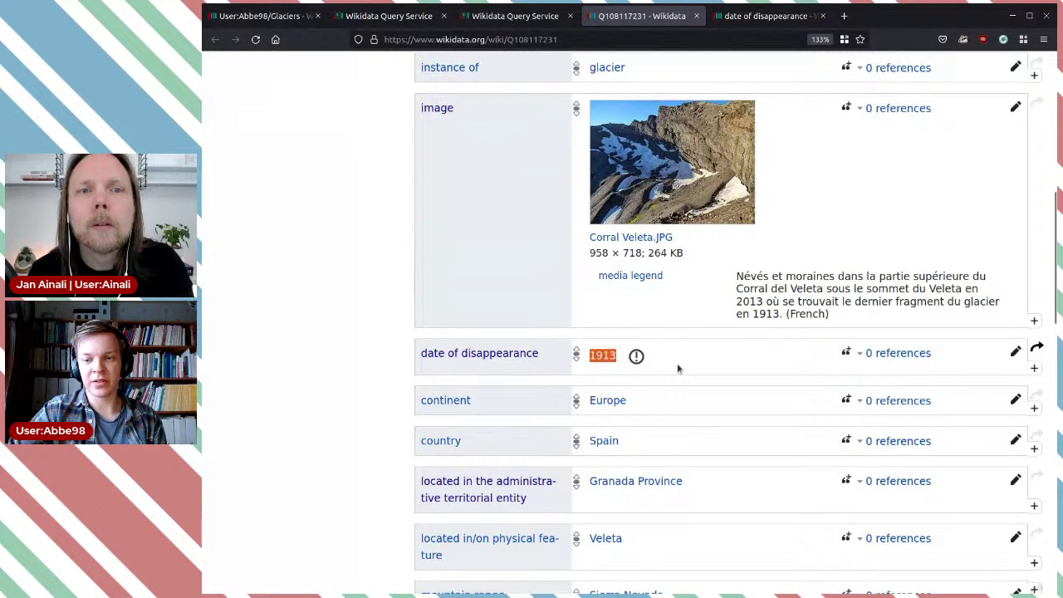
pyautogui.click(695, 359)
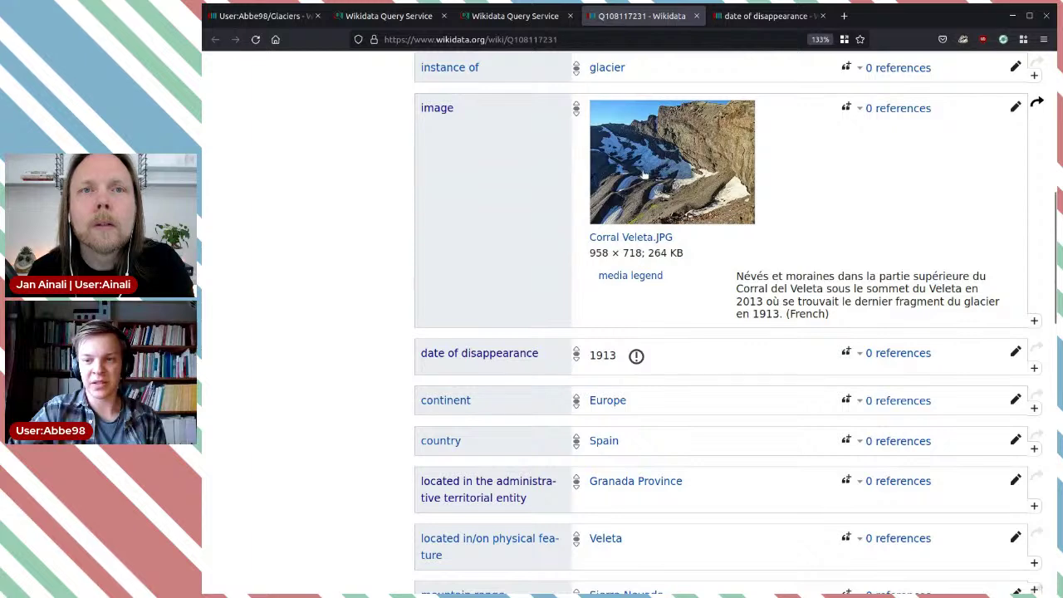
pyautogui.scroll(2, 789, 213)
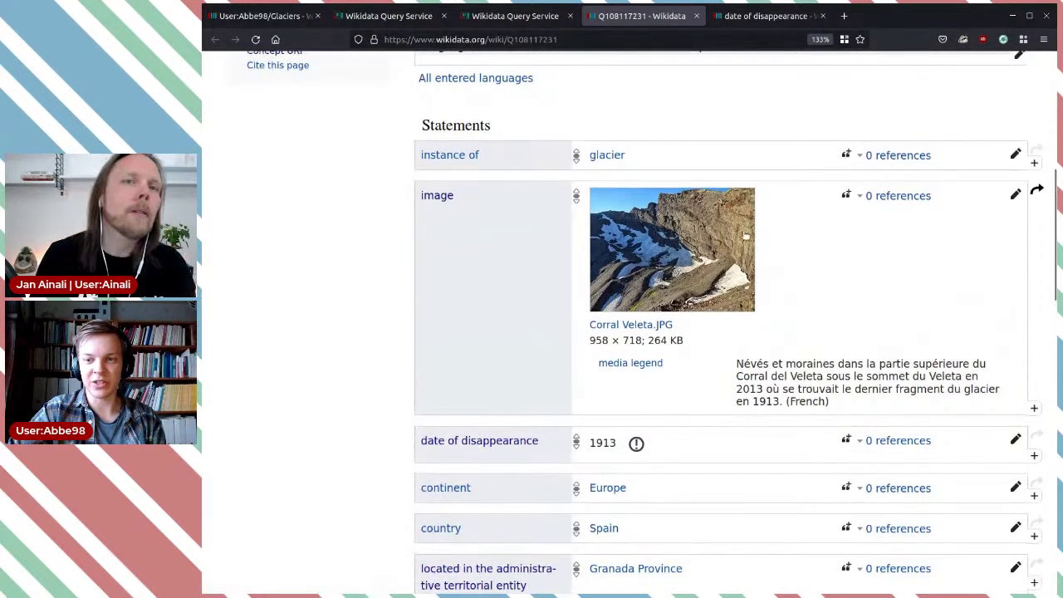
# Examine the description, property examples, related properties and constraints of the date of disappearance property.
pyautogui.click(758, 18)
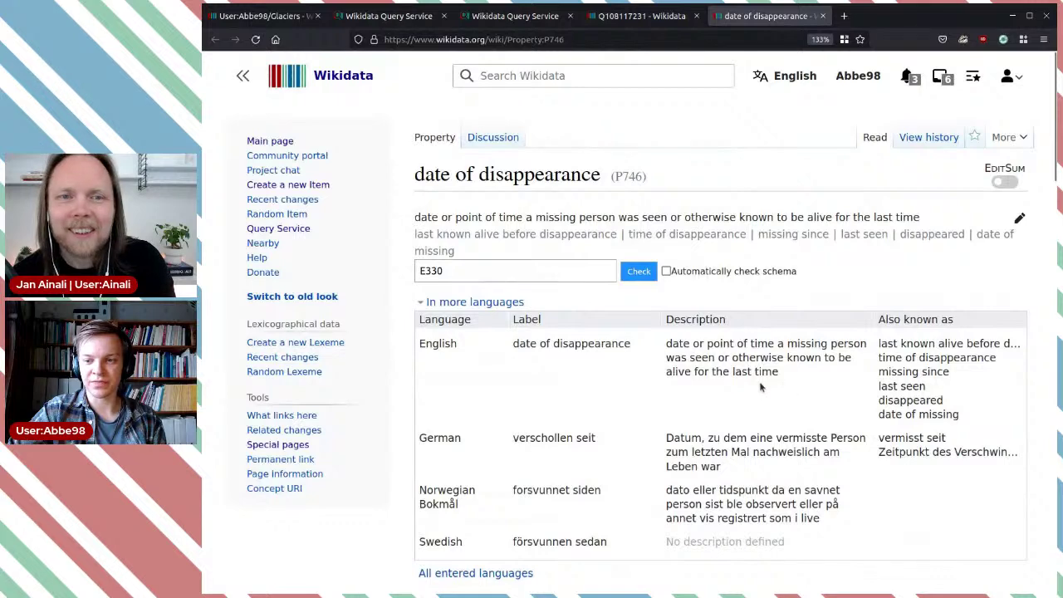
pyautogui.scroll(-4, 776, 412)
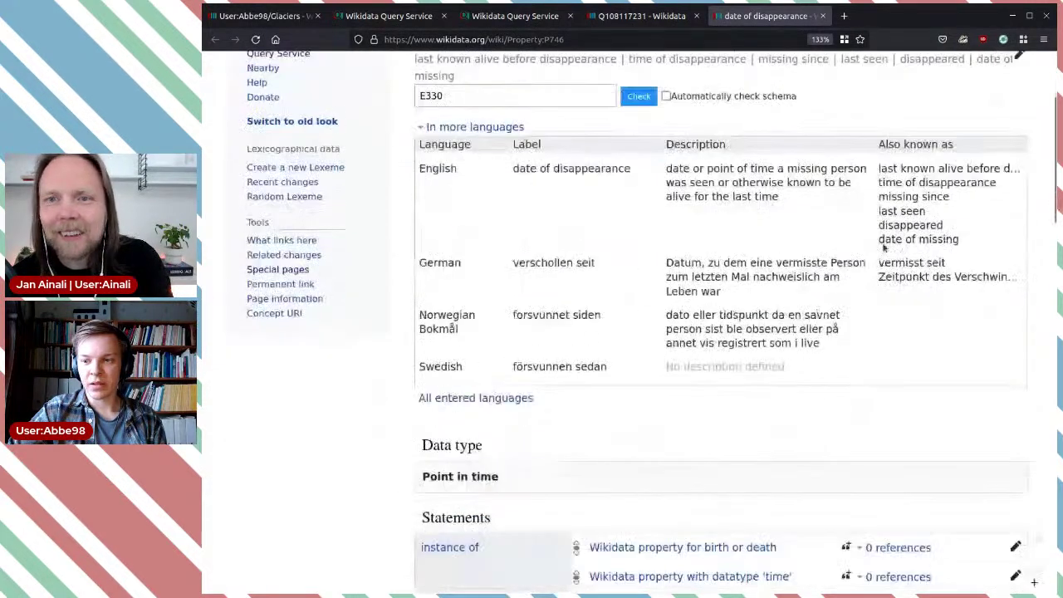
pyautogui.moveTo(799, 206); pyautogui.dragTo(705, 169)
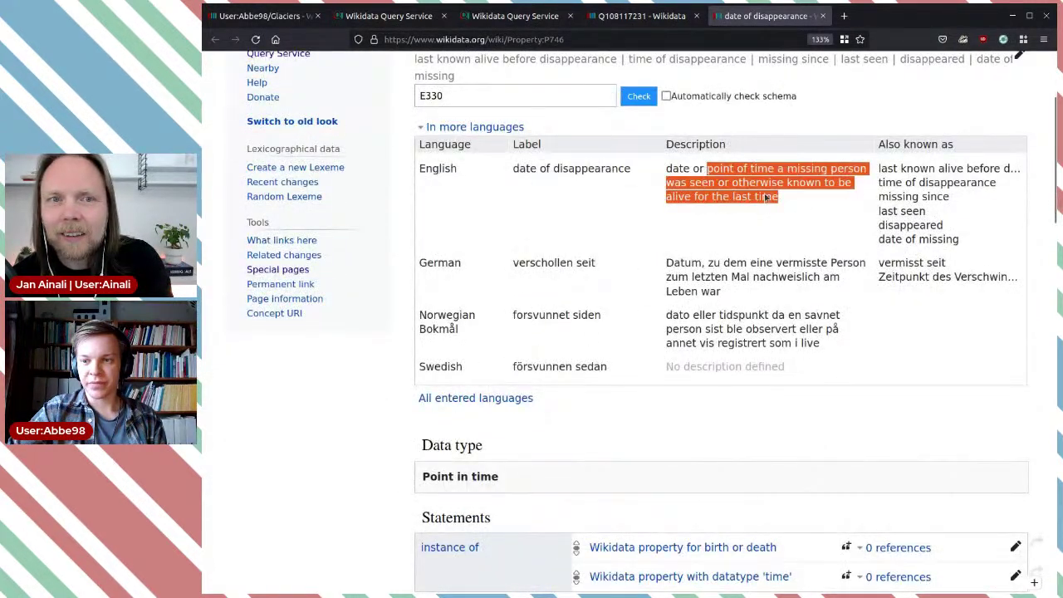
pyautogui.click(850, 246)
pyautogui.scroll(-5, 845, 282)
pyautogui.scroll(-2, 724, 360)
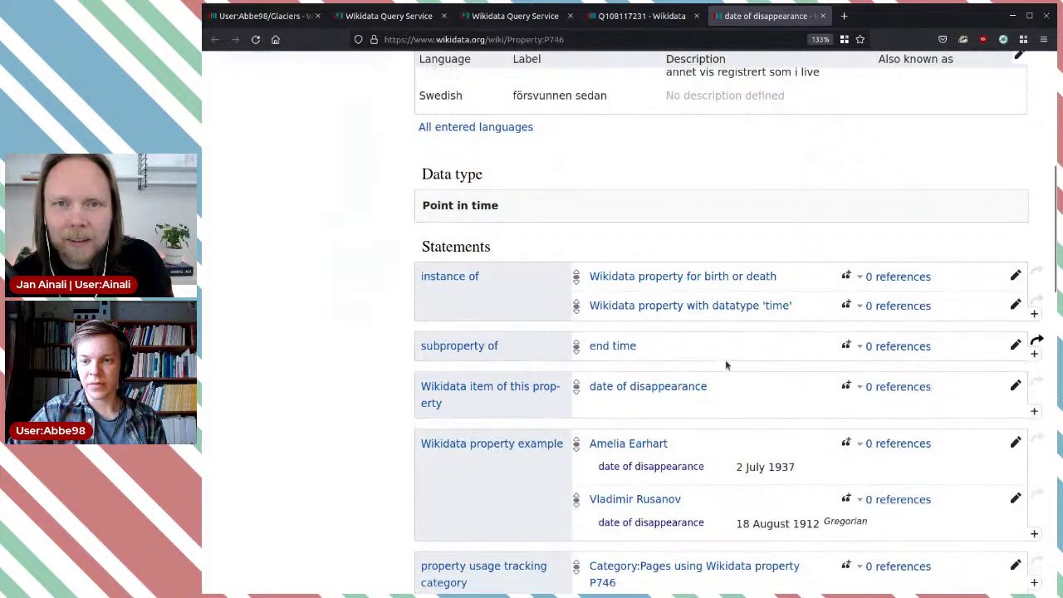
pyautogui.scroll(-4, 664, 411)
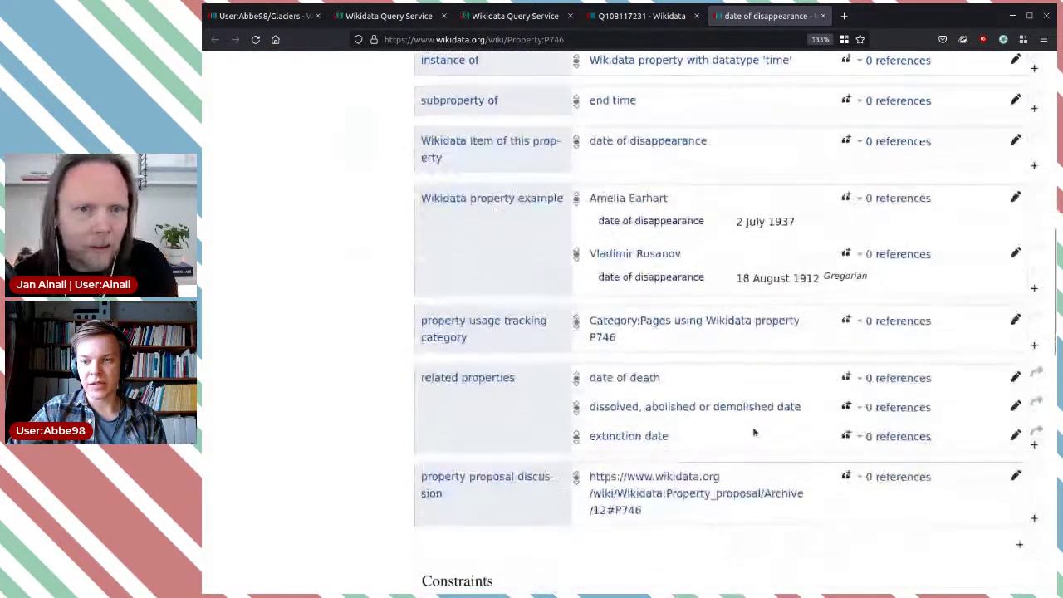
pyautogui.scroll(-6, 808, 457)
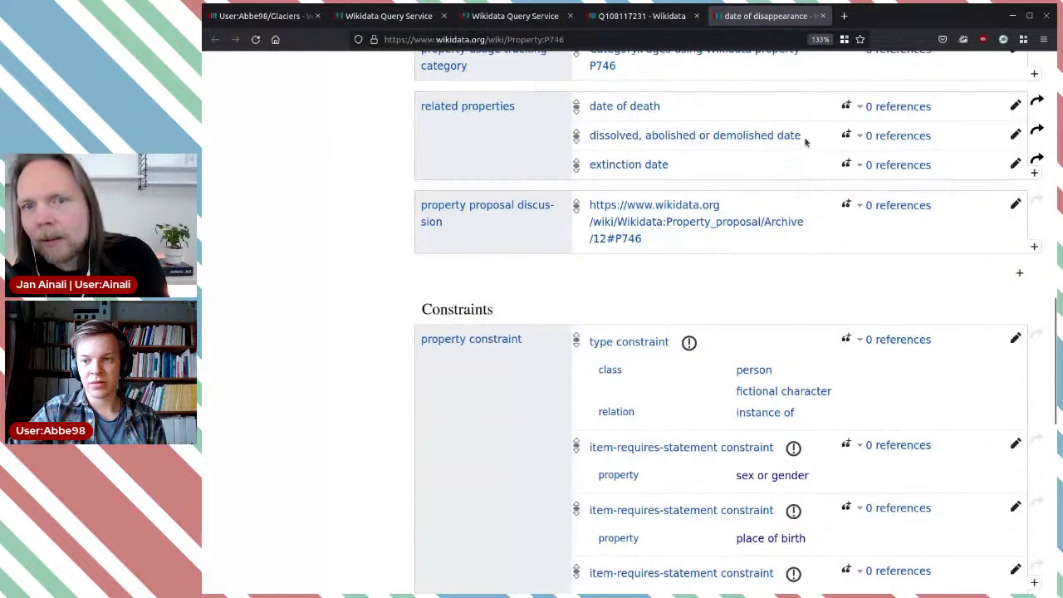
pyautogui.scroll(4, 764, 349)
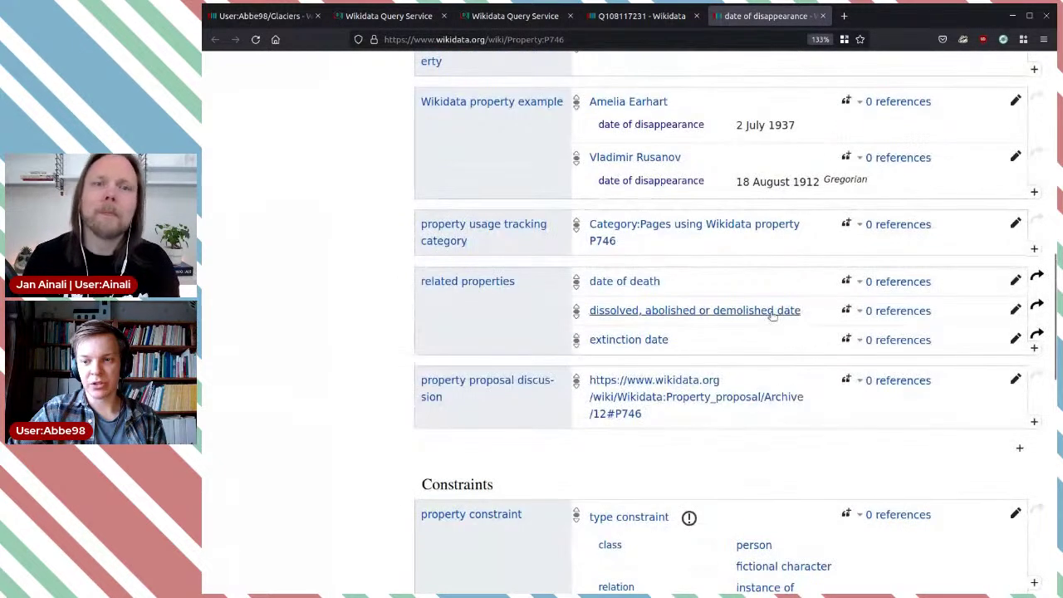
# Open the related property dissolved, abolished or demolished date, copy its ID P576, and close its page.
pyautogui.middleClick(785, 322)
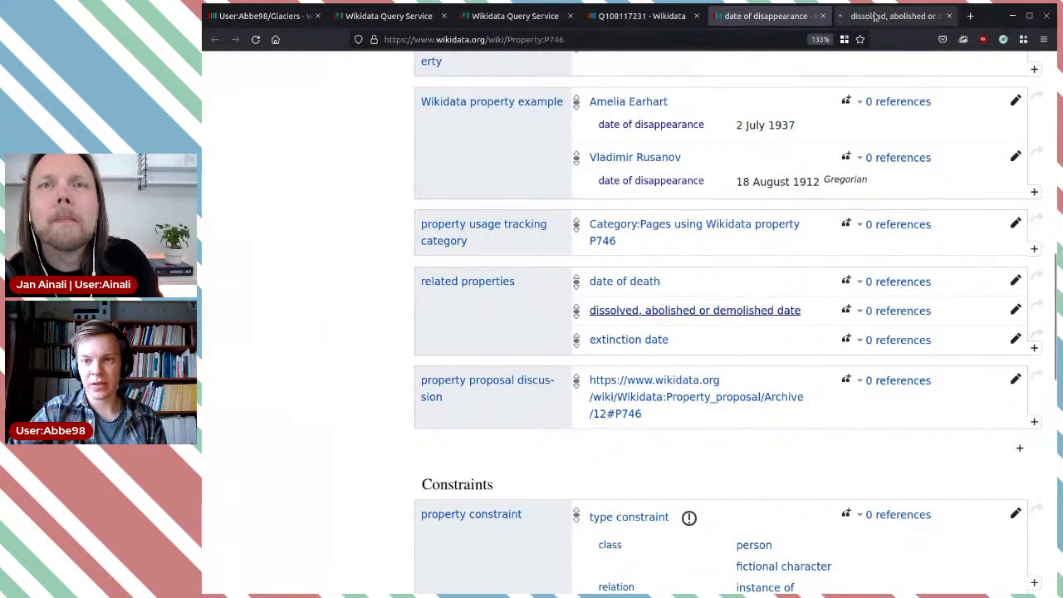
pyautogui.hotkey('ctrl', 'Tab')
pyautogui.doubleClick(559, 39)
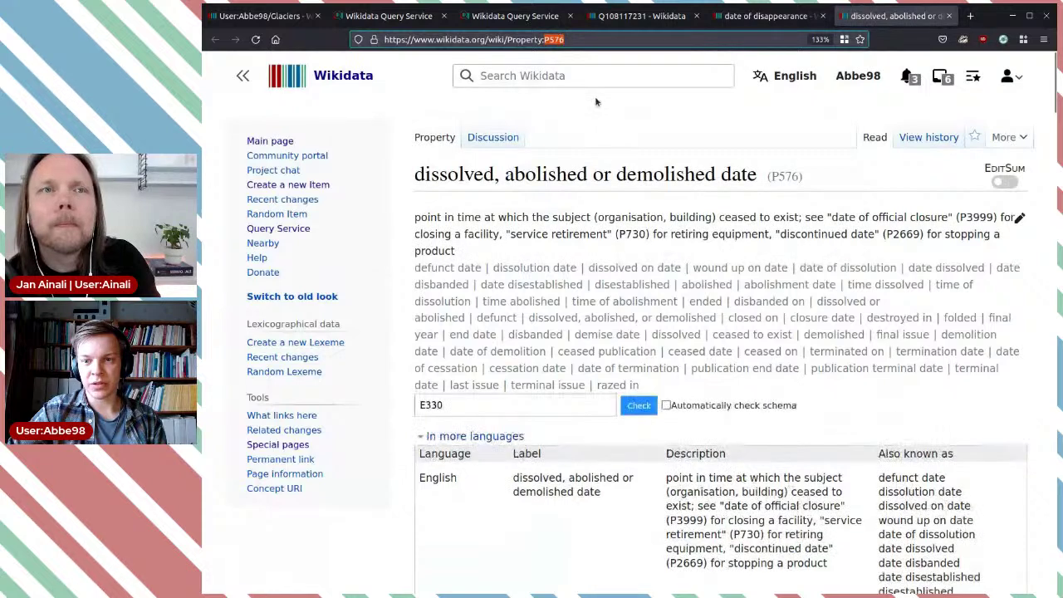
pyautogui.click(951, 16)
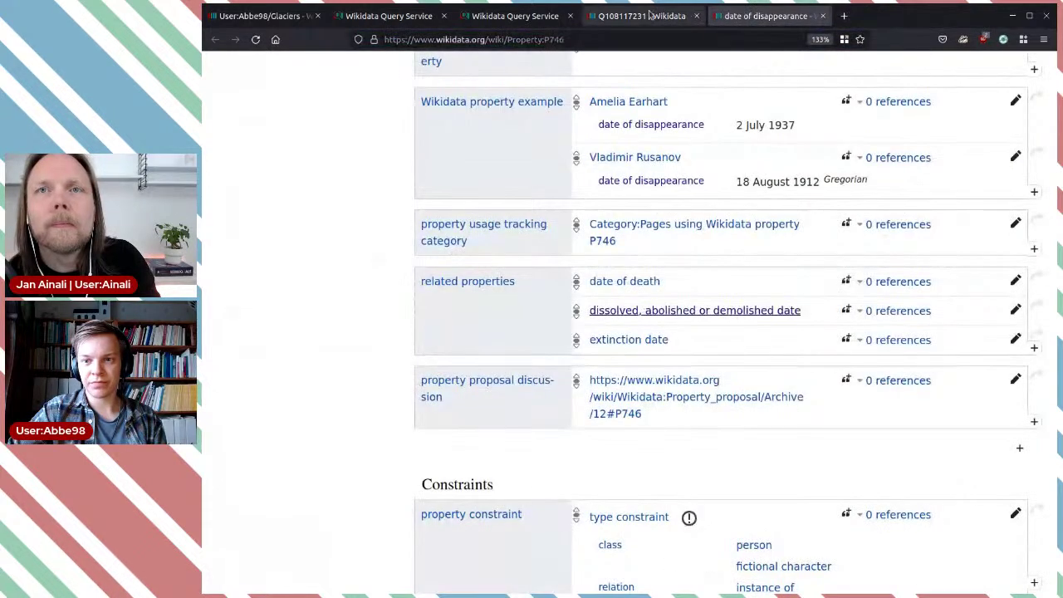
# Review the statements of glacier item Q108117231, from the image's media legend and date of disappearance down to its coordinate location.
pyautogui.click(614, 19)
pyautogui.scroll(-4, 837, 426)
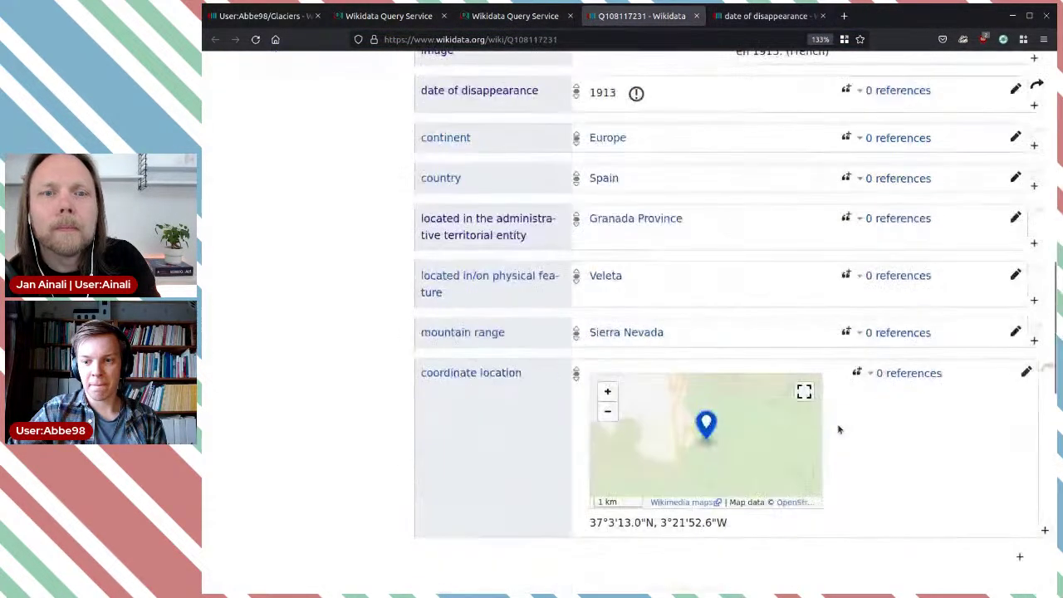
pyautogui.scroll(4, 847, 405)
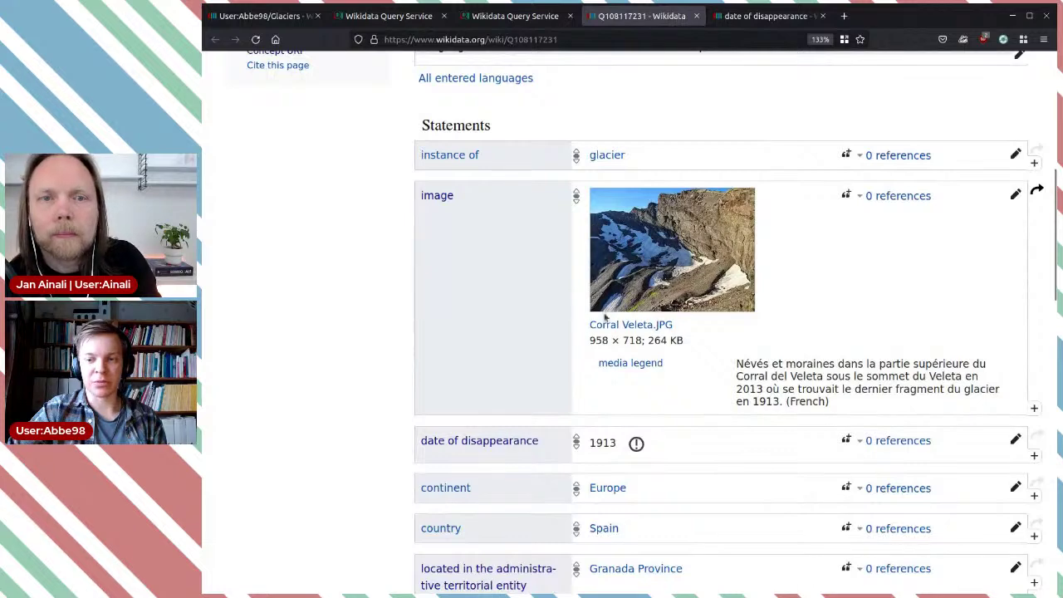
pyautogui.scroll(-3, 978, 320)
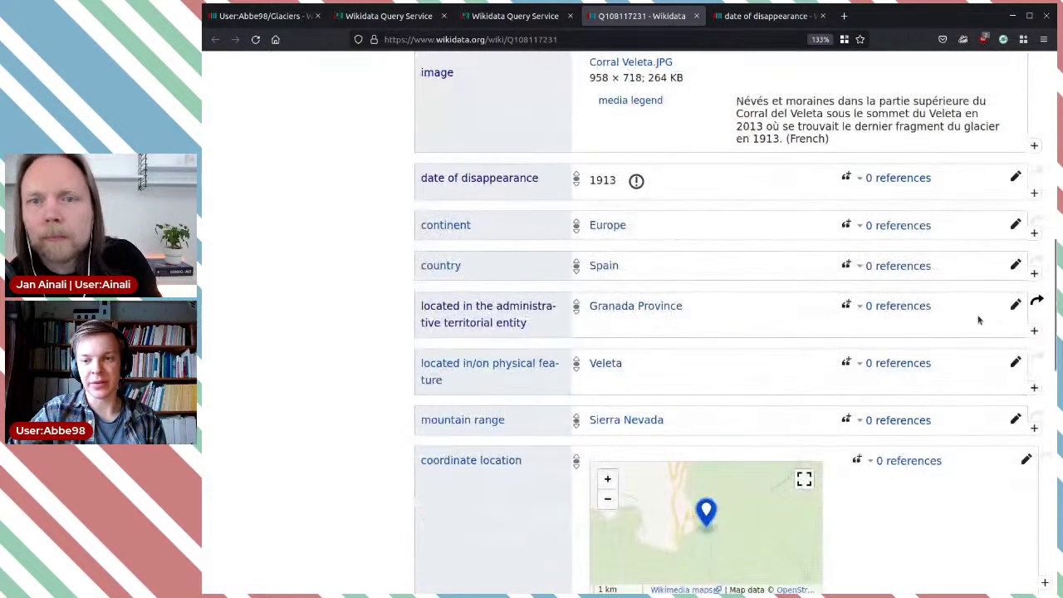
pyautogui.scroll(-2, 712, 440)
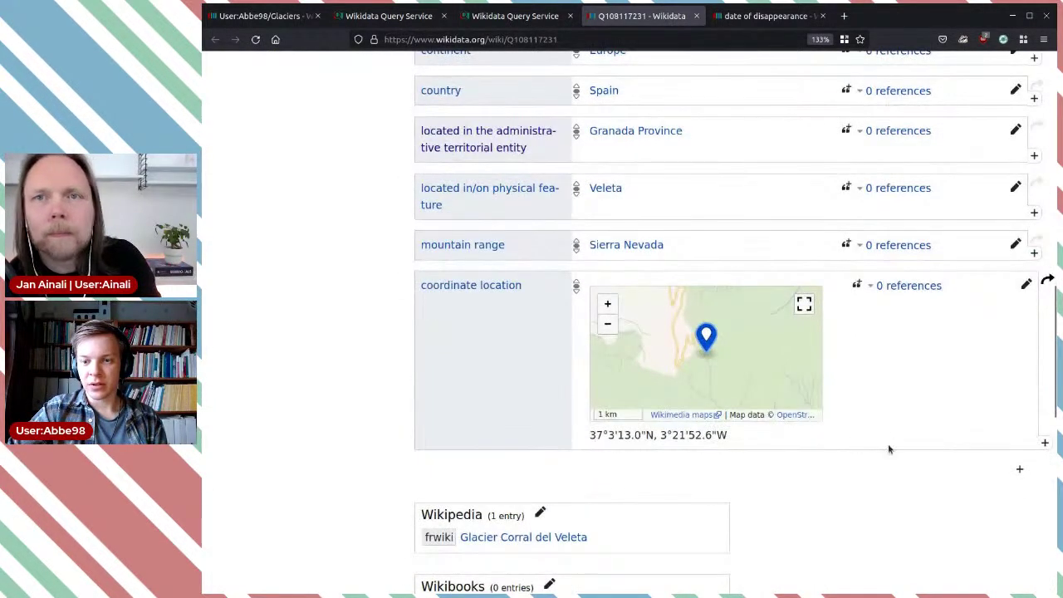
pyautogui.scroll(2, 889, 446)
pyautogui.scroll(2, 756, 404)
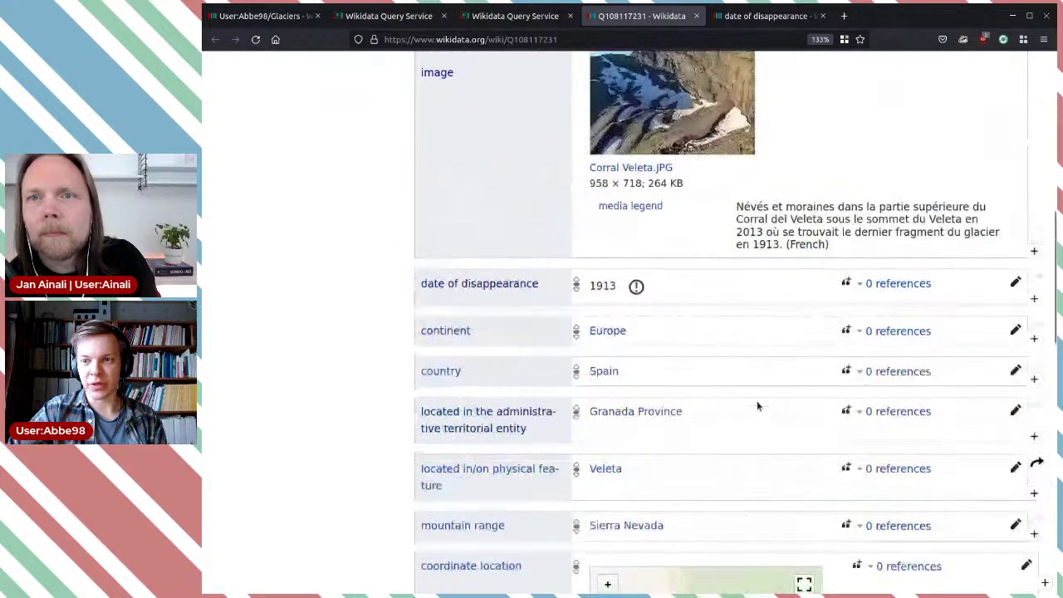
pyautogui.scroll(-2, 756, 401)
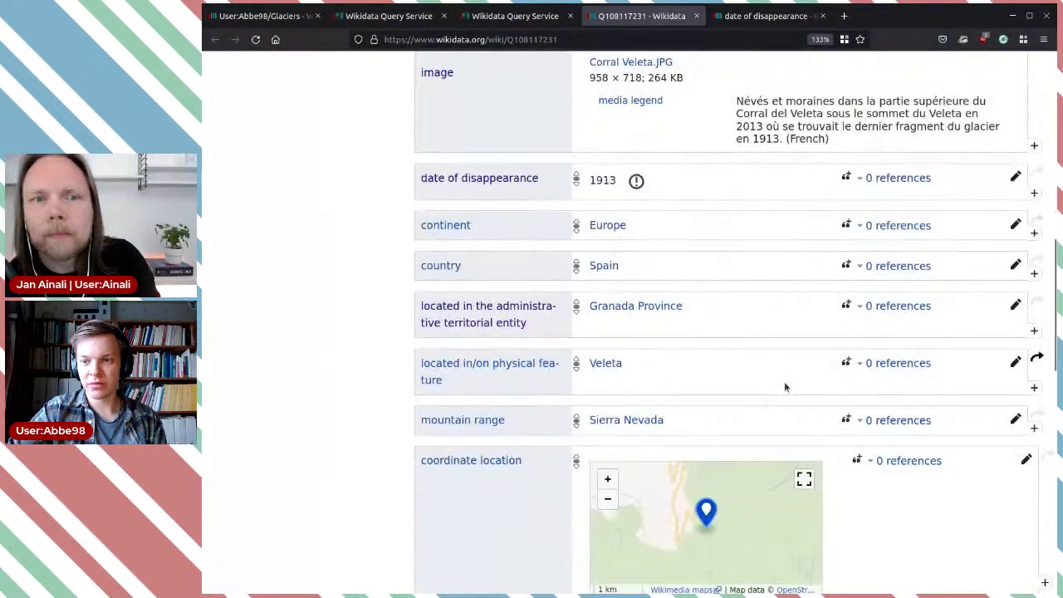
pyautogui.scroll(-1, 784, 381)
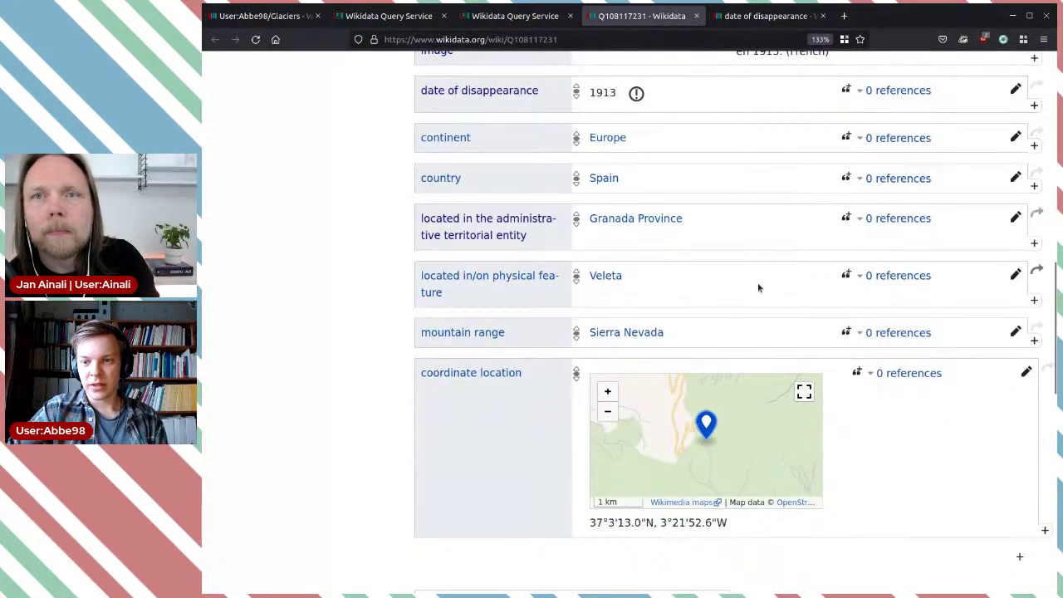
# Move the date of disappearance claim to property P576 on the same item, and close the item and date of disappearance pages.
pyautogui.click(1038, 87)
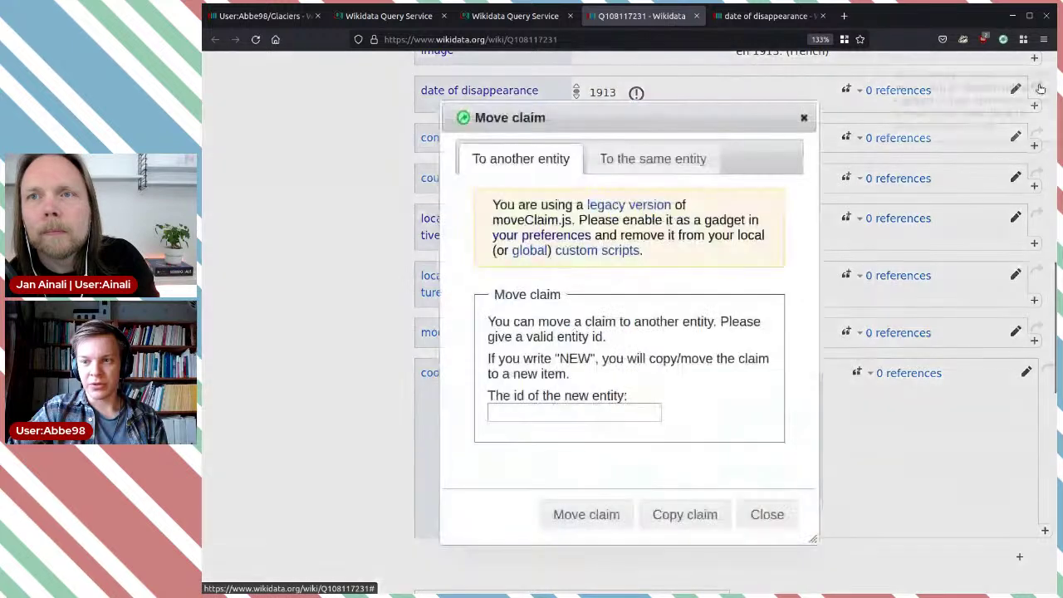
pyautogui.click(645, 159)
pyautogui.click(546, 413)
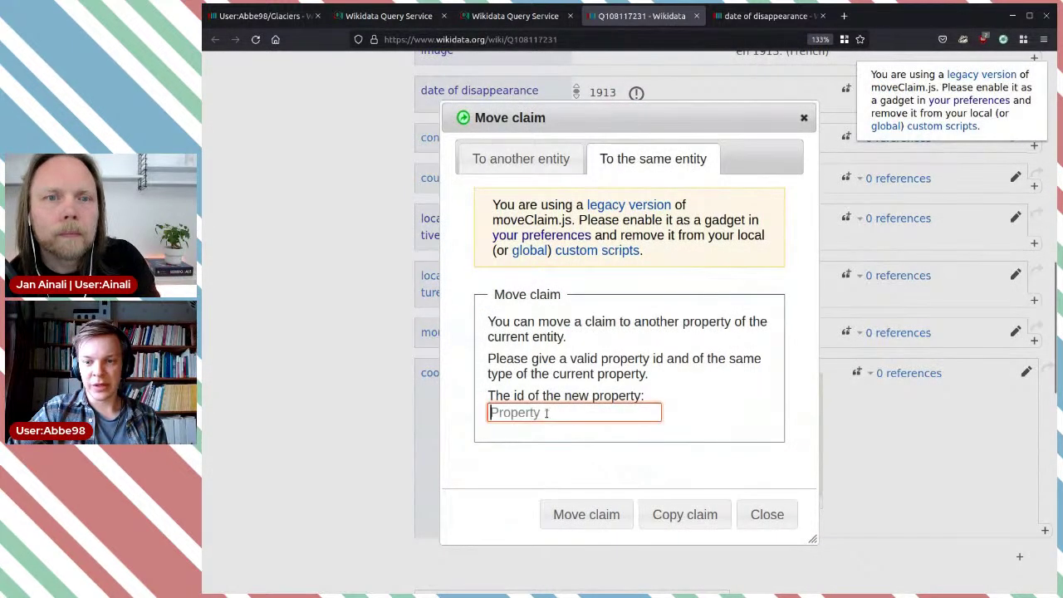
pyautogui.write('P576')
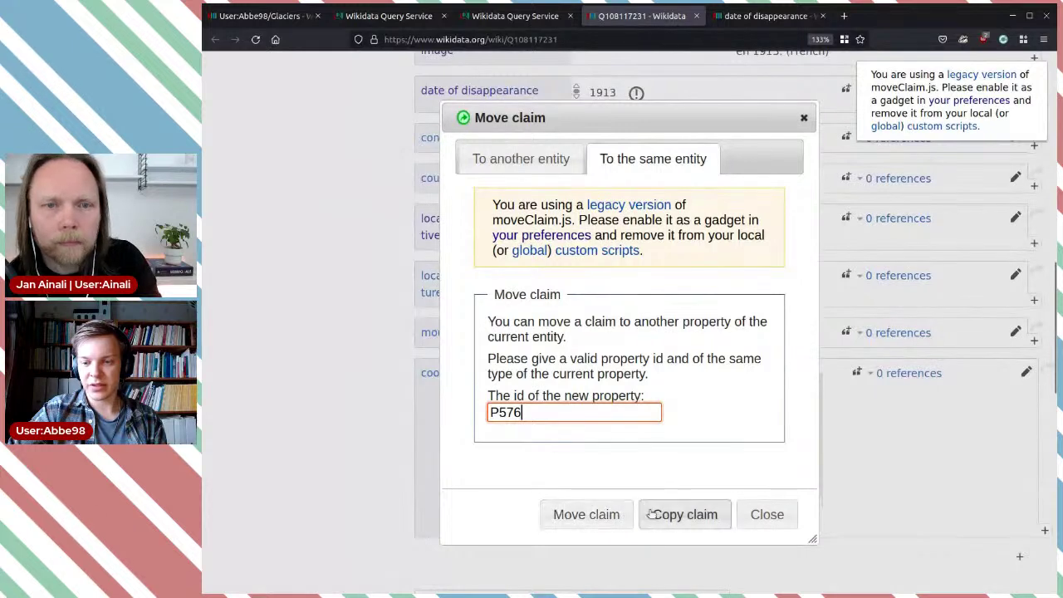
pyautogui.click(580, 514)
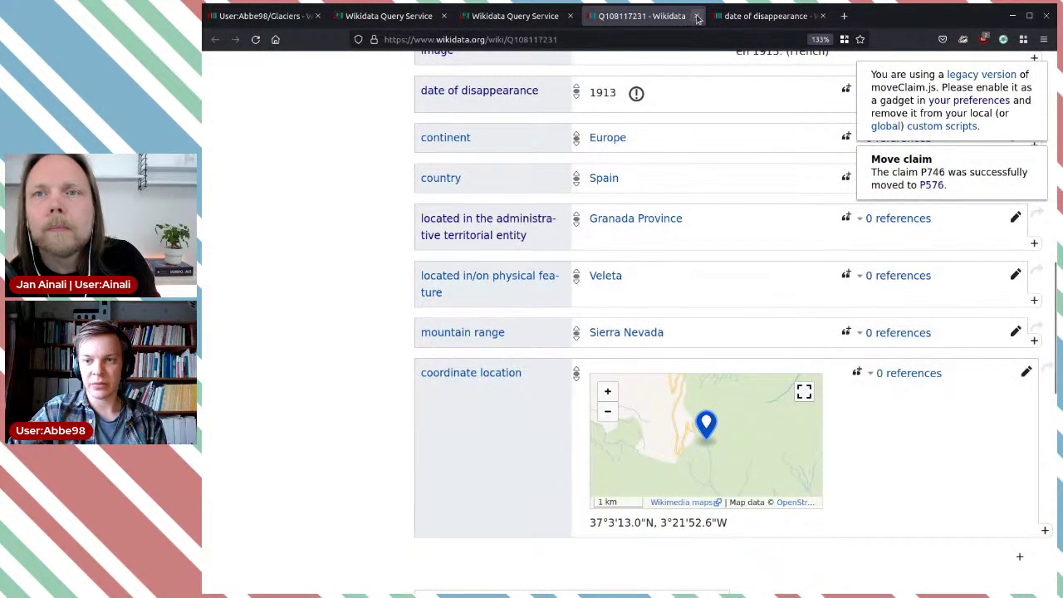
pyautogui.click(694, 17)
pyautogui.click(694, 16)
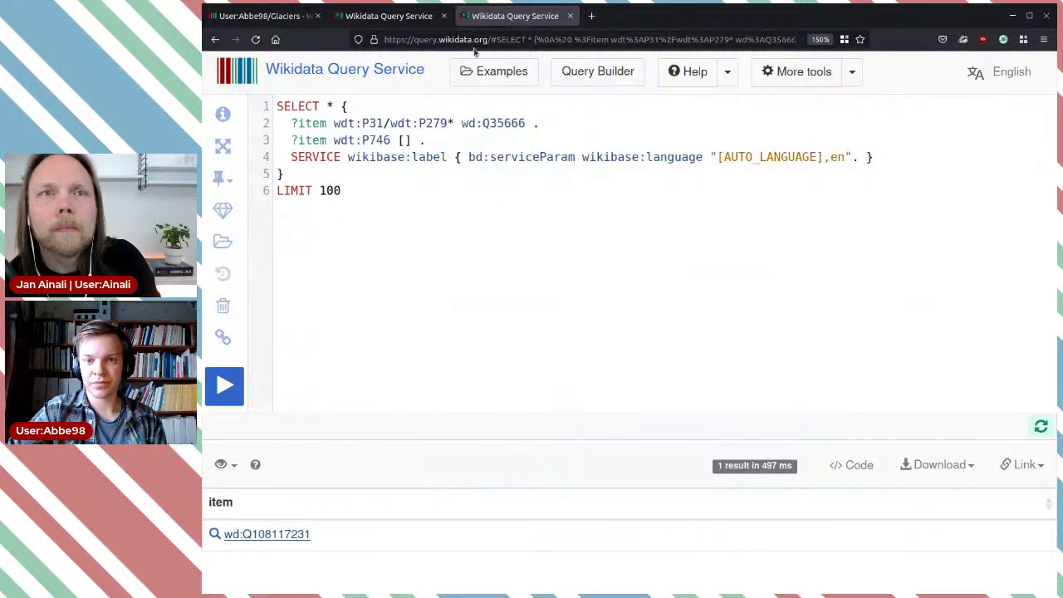
# Examine the rarely used glacier properties in the property count results, particularly discoverer or inventor and the description of related image.
pyautogui.click(407, 17)
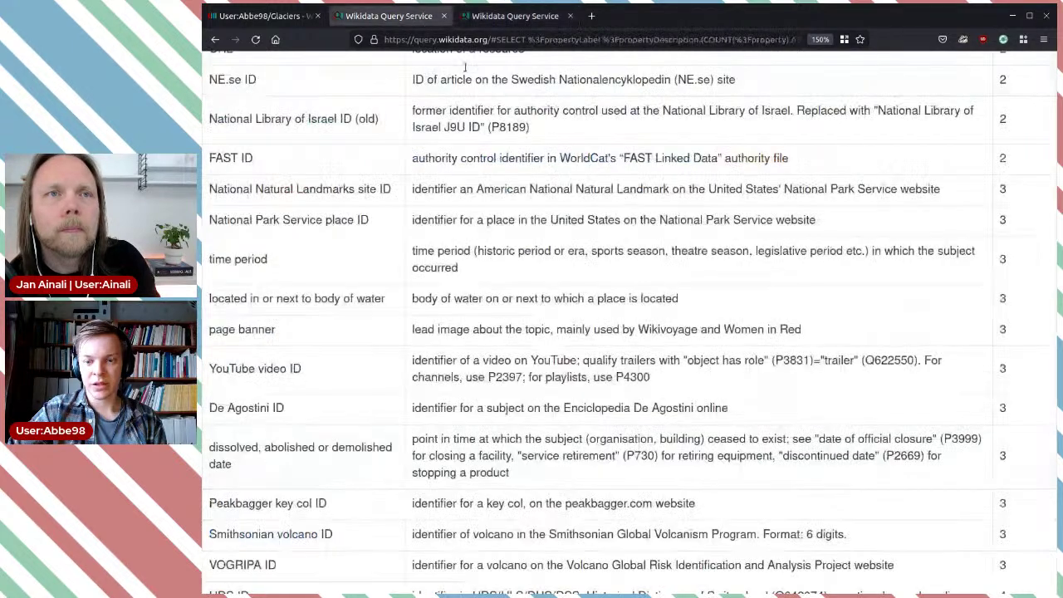
pyautogui.scroll(-6, 352, 464)
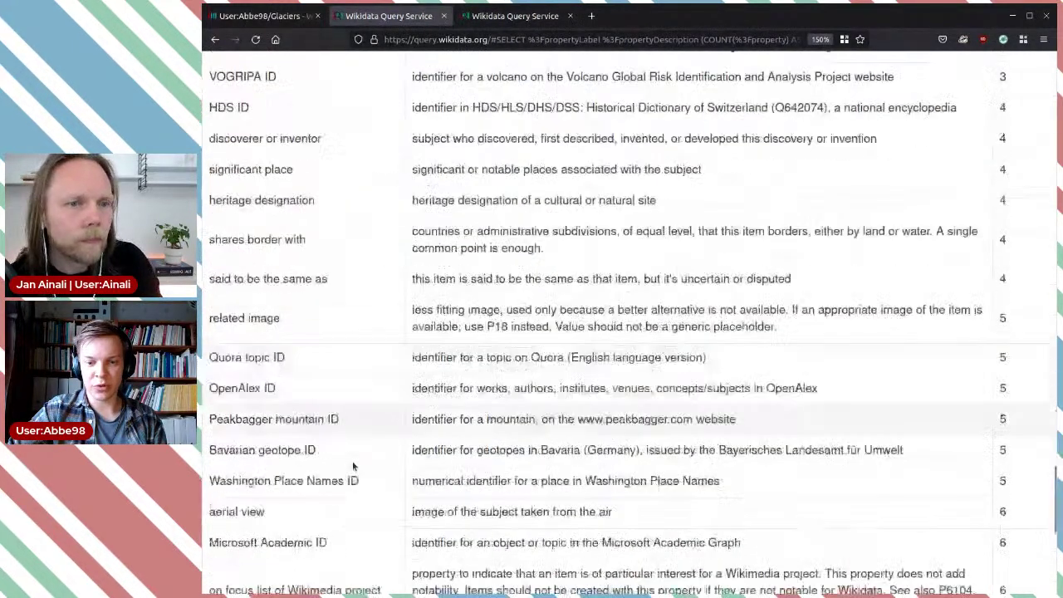
pyautogui.scroll(1, 325, 266)
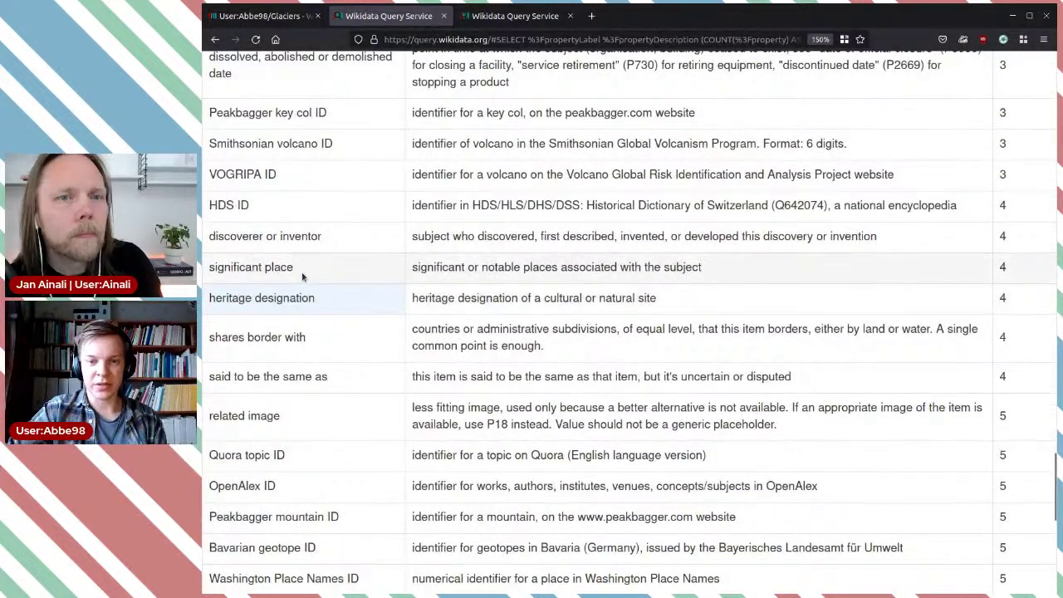
pyautogui.moveTo(342, 241); pyautogui.dragTo(236, 240)
pyautogui.click(365, 242)
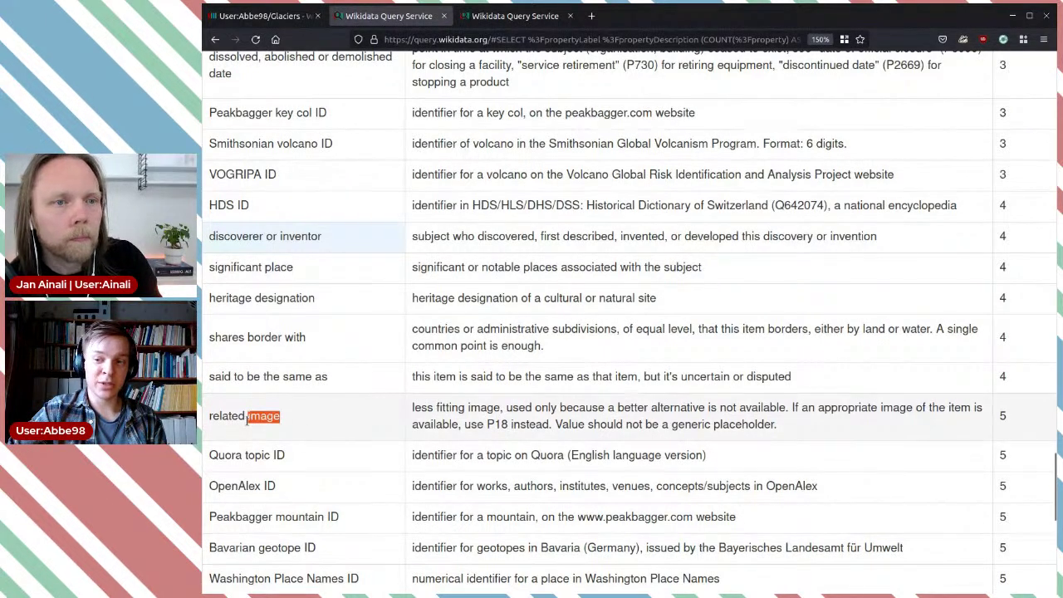
pyautogui.click(324, 420)
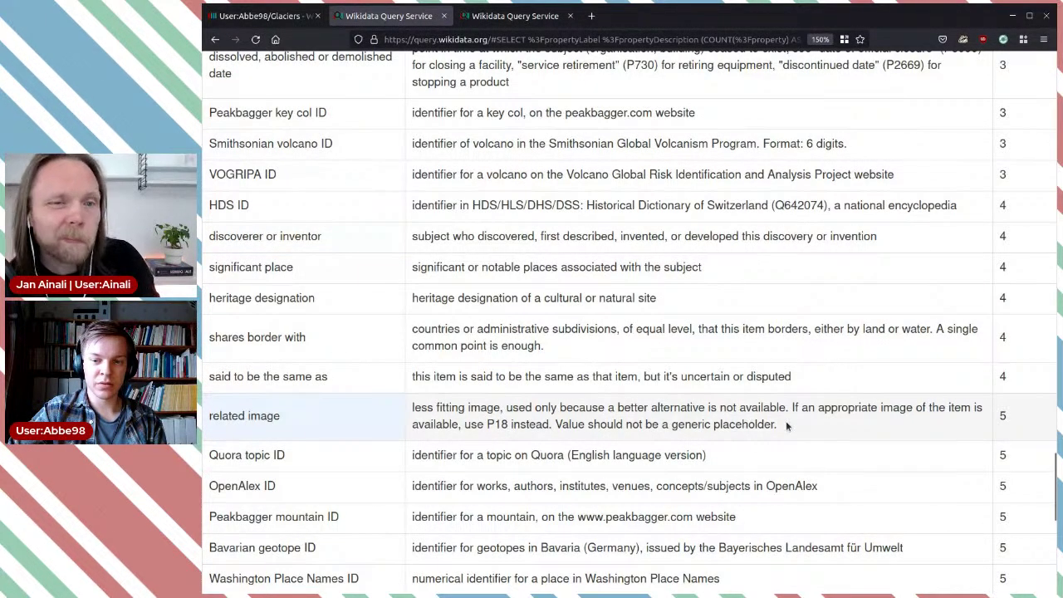
pyautogui.moveTo(787, 426); pyautogui.dragTo(519, 407)
pyautogui.click(520, 407)
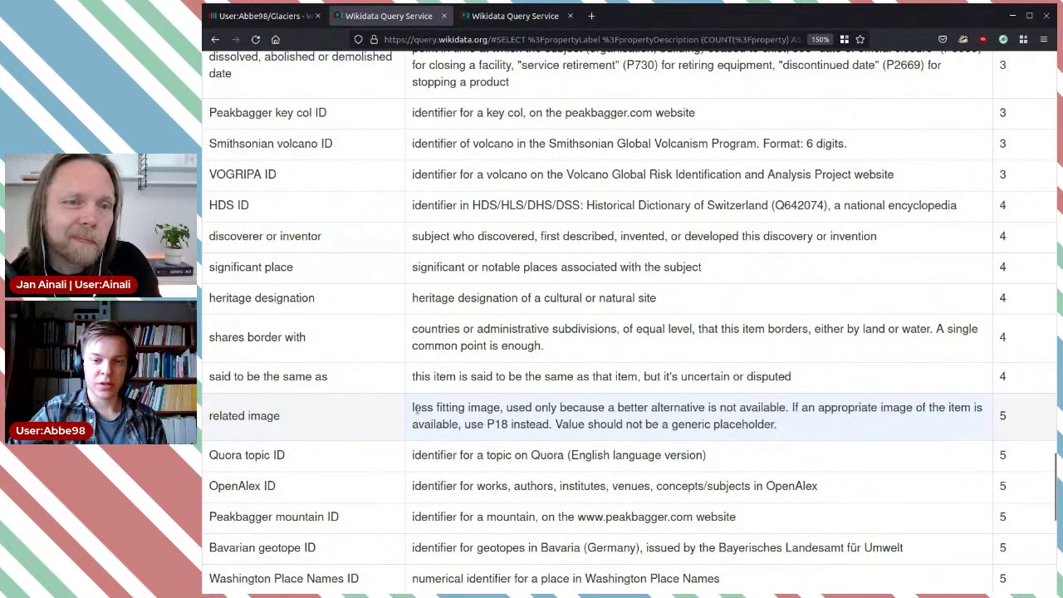
pyautogui.tripleClick(306, 425)
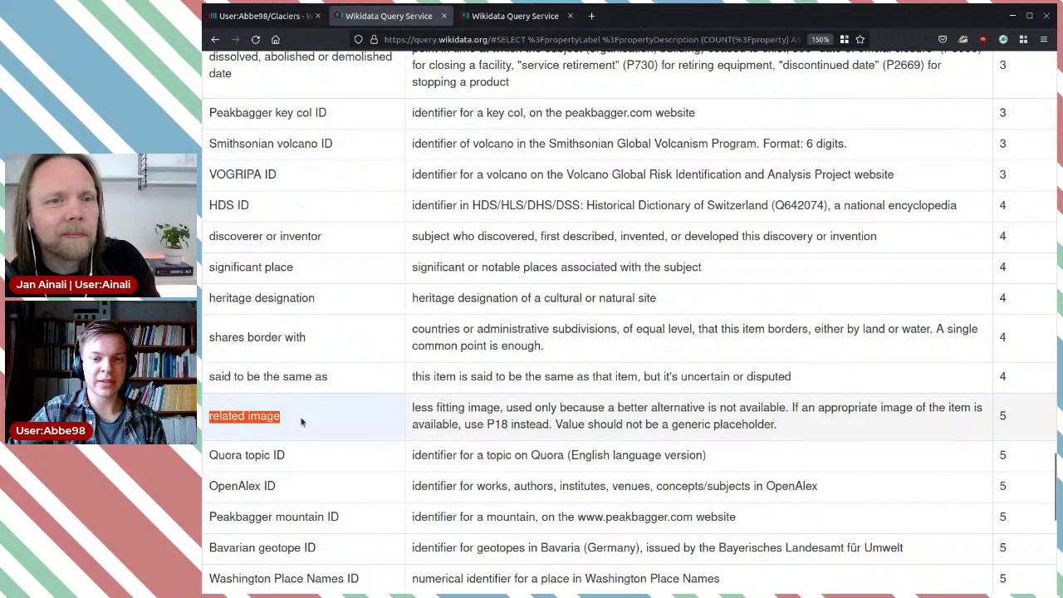
pyautogui.scroll(-5, 346, 426)
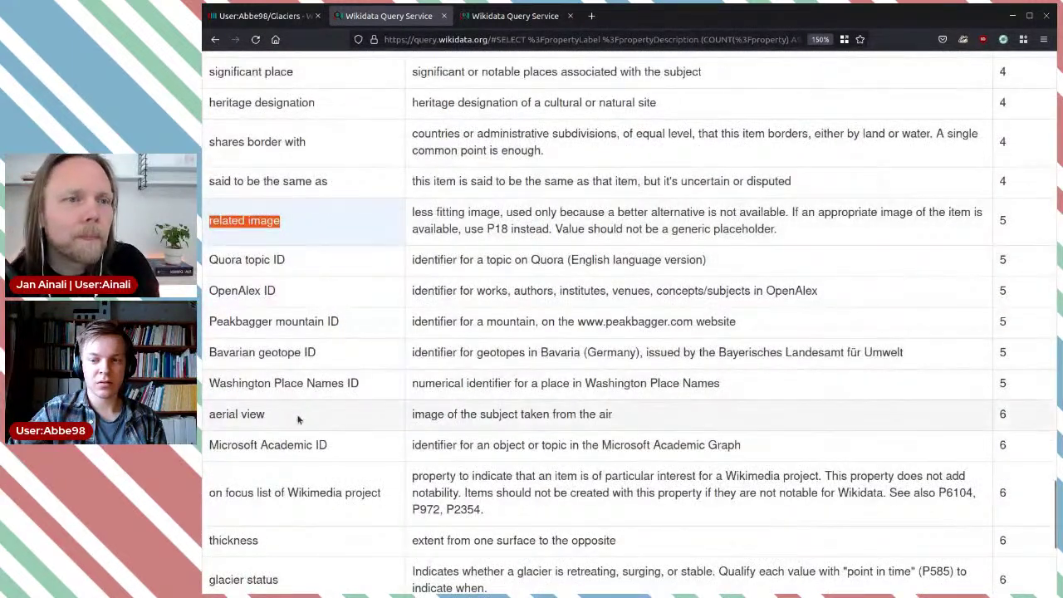
# Replace the property in the other glacier query with related image (P6802).
pyautogui.click(502, 17)
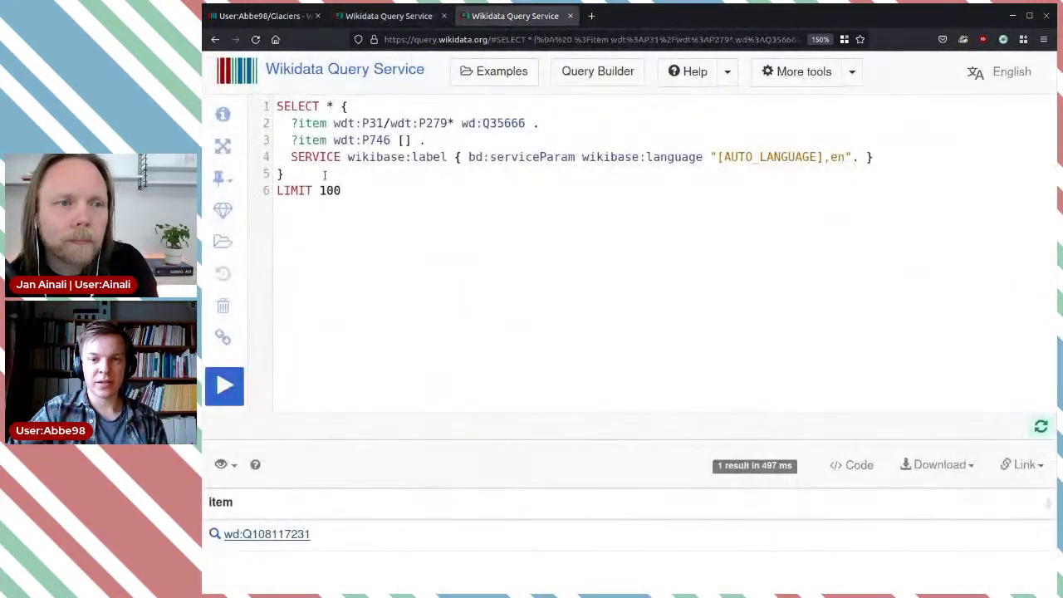
pyautogui.doubleClick(377, 140)
pyautogui.press('BackSpace')
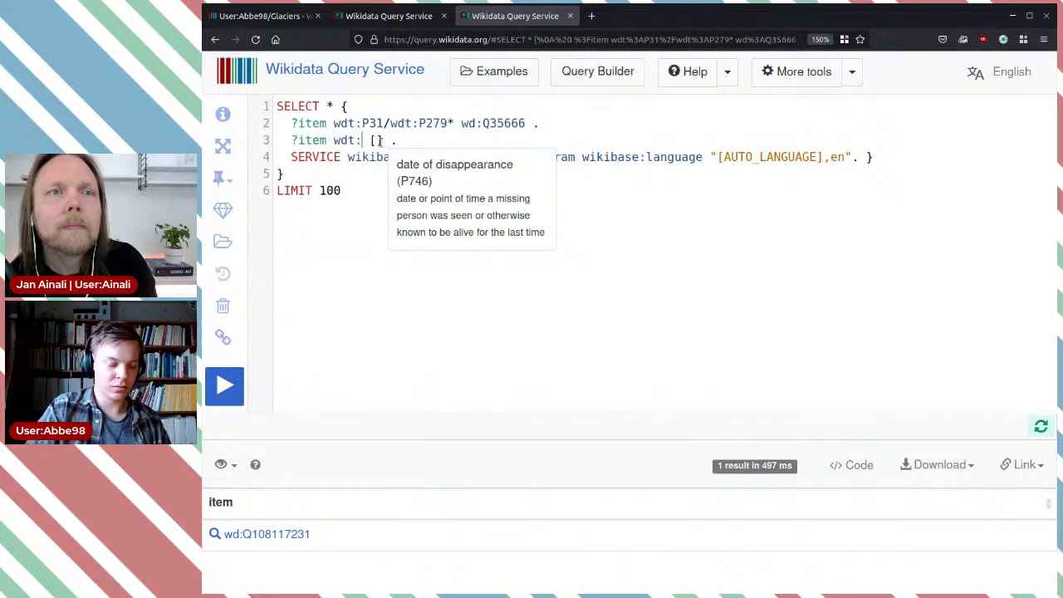
pyautogui.write('related image')
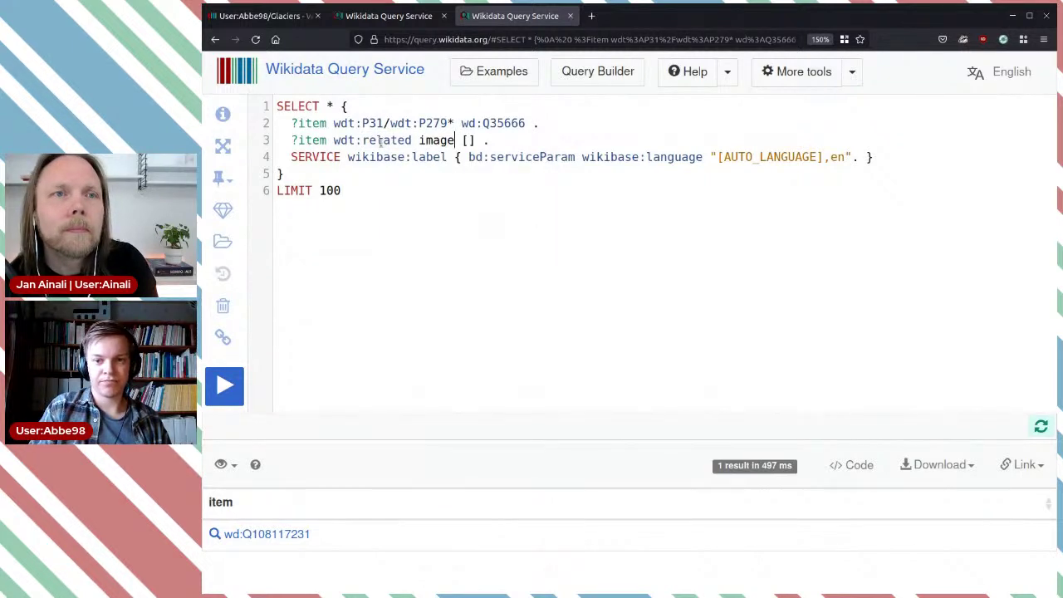
pyautogui.press('BackSpace')
pyautogui.press('BackSpace')
pyautogui.press('BackSpace')
pyautogui.press('BackSpace')
pyautogui.press('BackSpace')
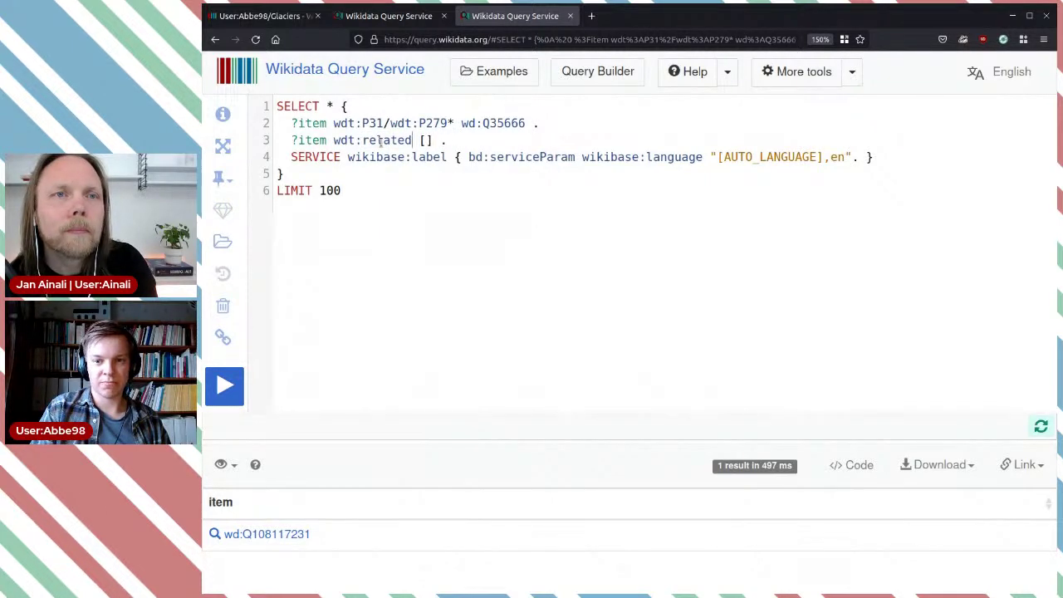
pyautogui.hotkey('ctrl', 'space')
pyautogui.write('imag')
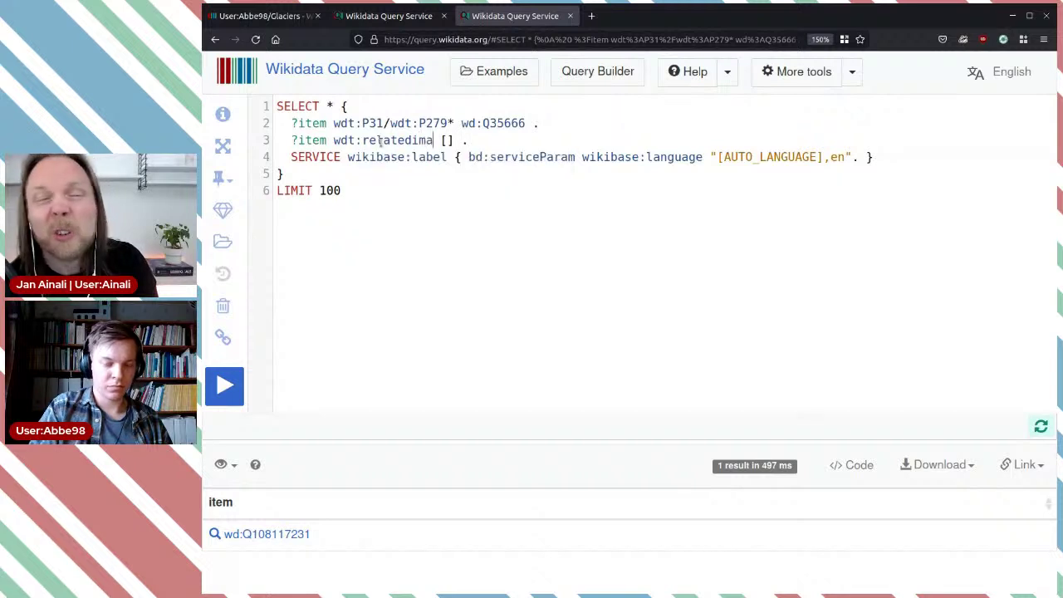
pyautogui.press('BackSpace')
pyautogui.press('BackSpace')
pyautogui.press('BackSpace')
pyautogui.press('BackSpace')
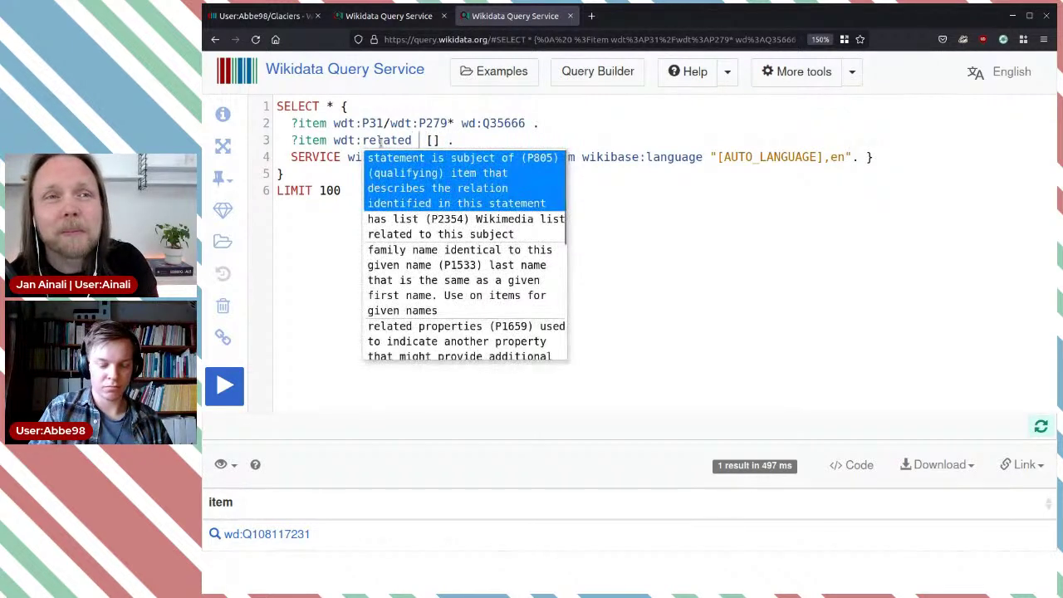
pyautogui.write('image')
pyautogui.press('Return')
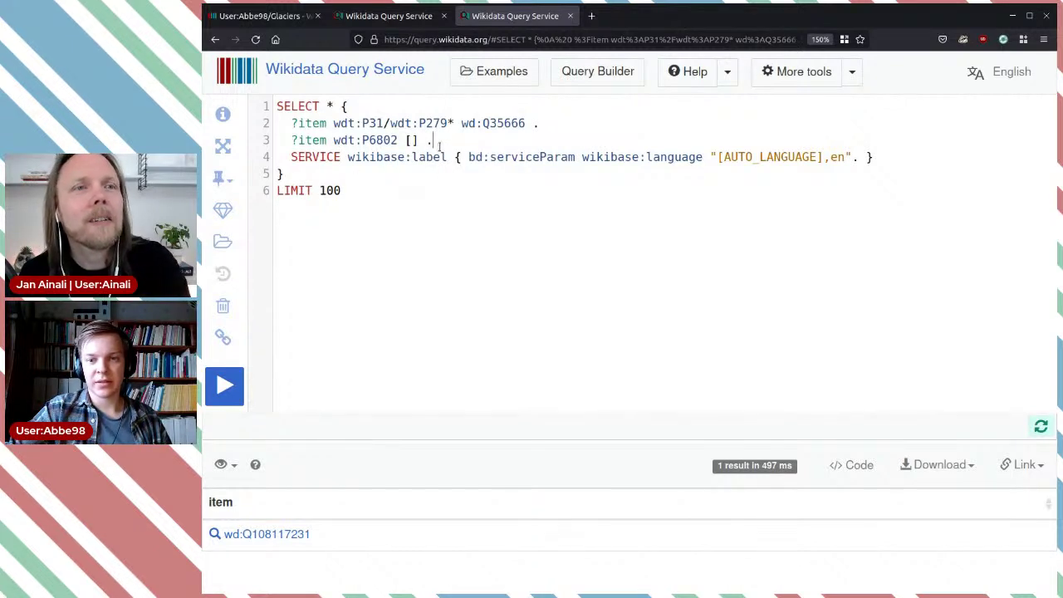
pyautogui.press('Return')
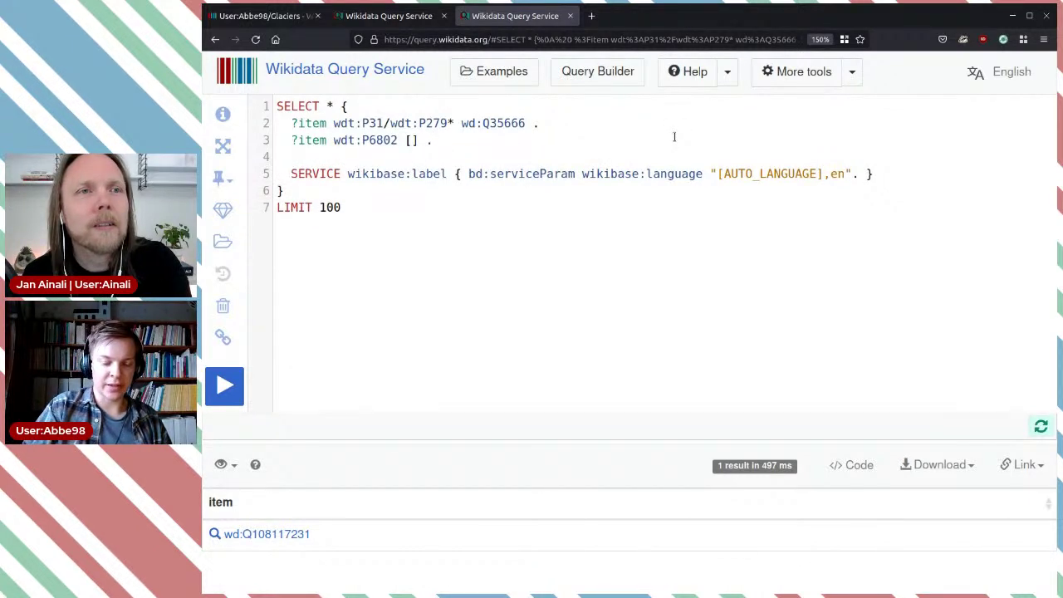
pyautogui.write('?')
pyautogui.press('Return')
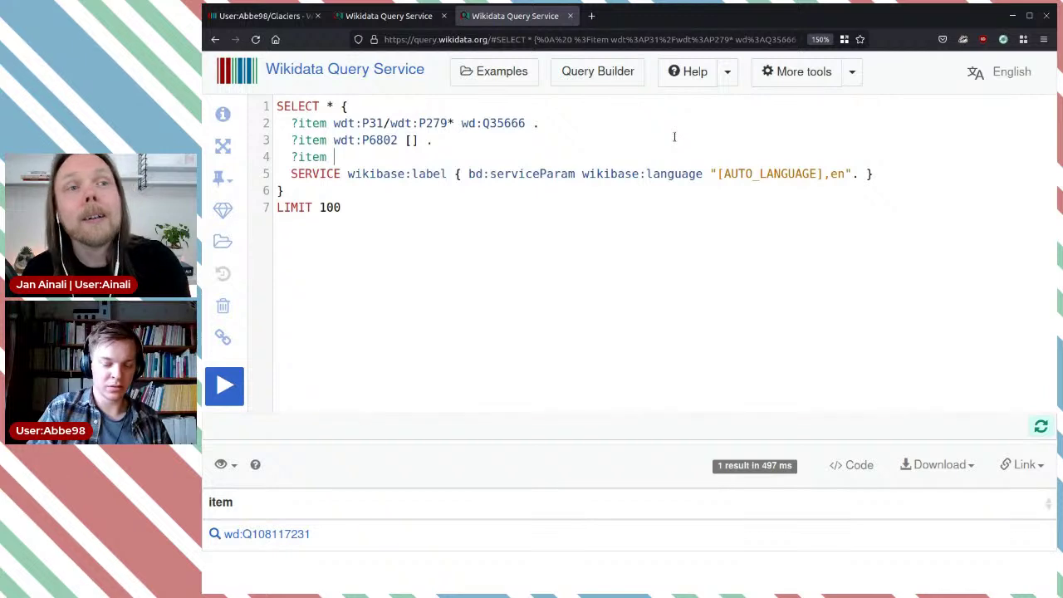
pyautogui.write('?')
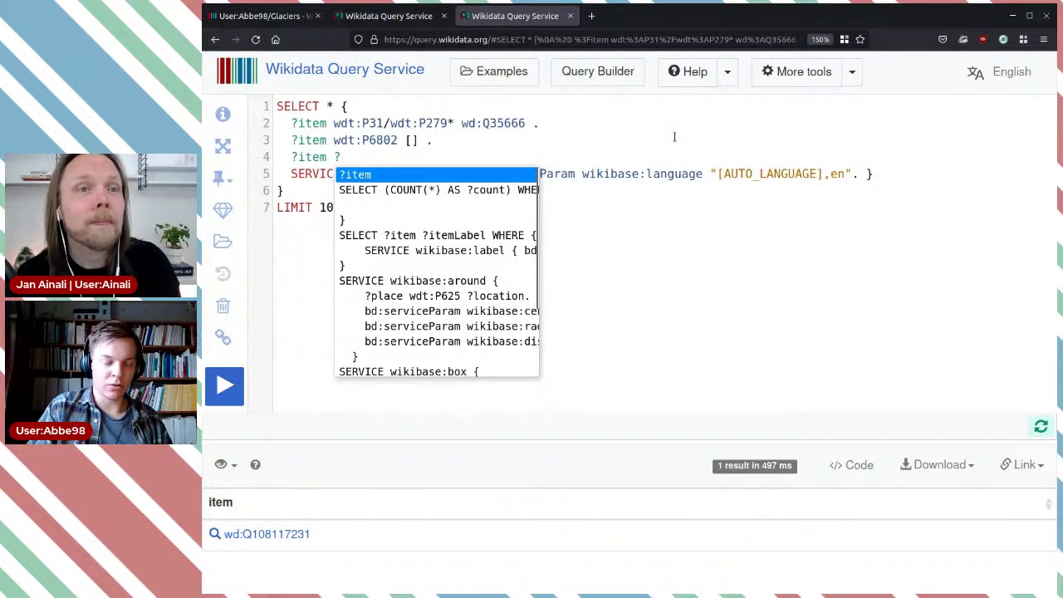
pyautogui.press('BackSpace')
pyautogui.write('wd')
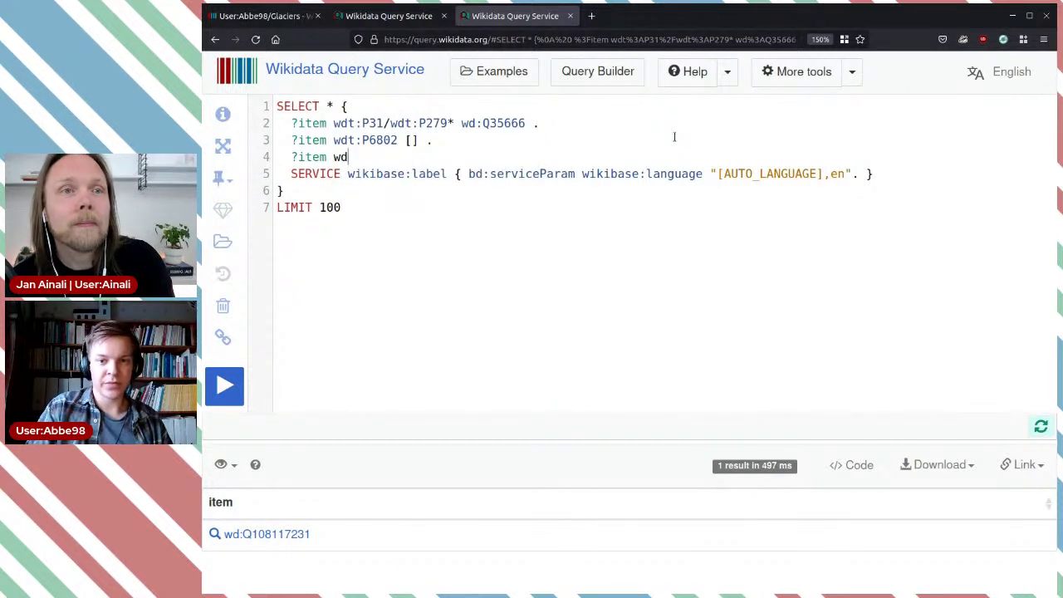
pyautogui.press('BackSpace')
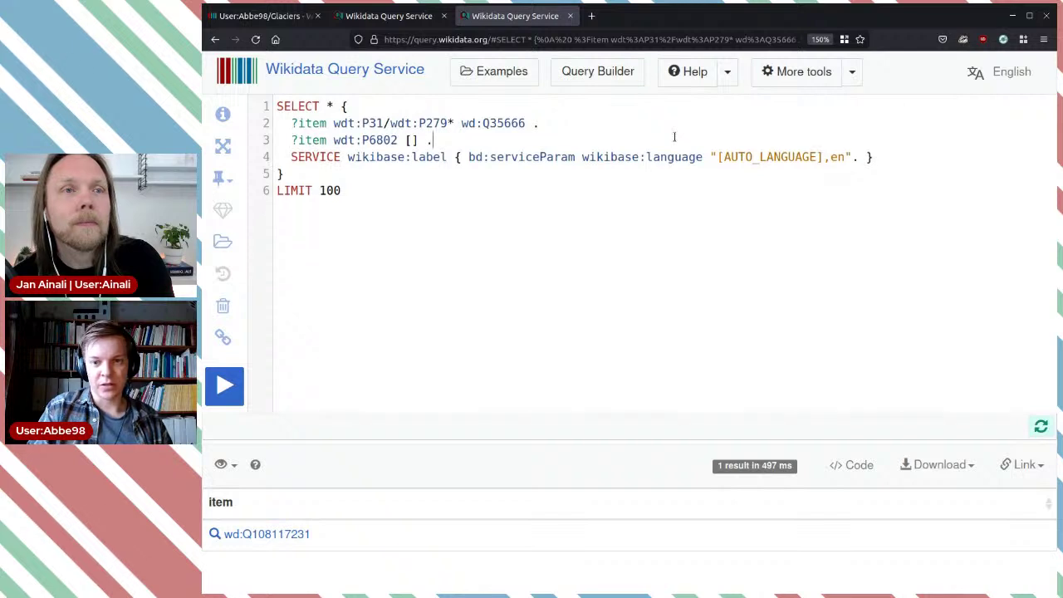
# Replace the empty placeholder after P6802 with the variable ?image and run the query.
pyautogui.press('BackSpace')
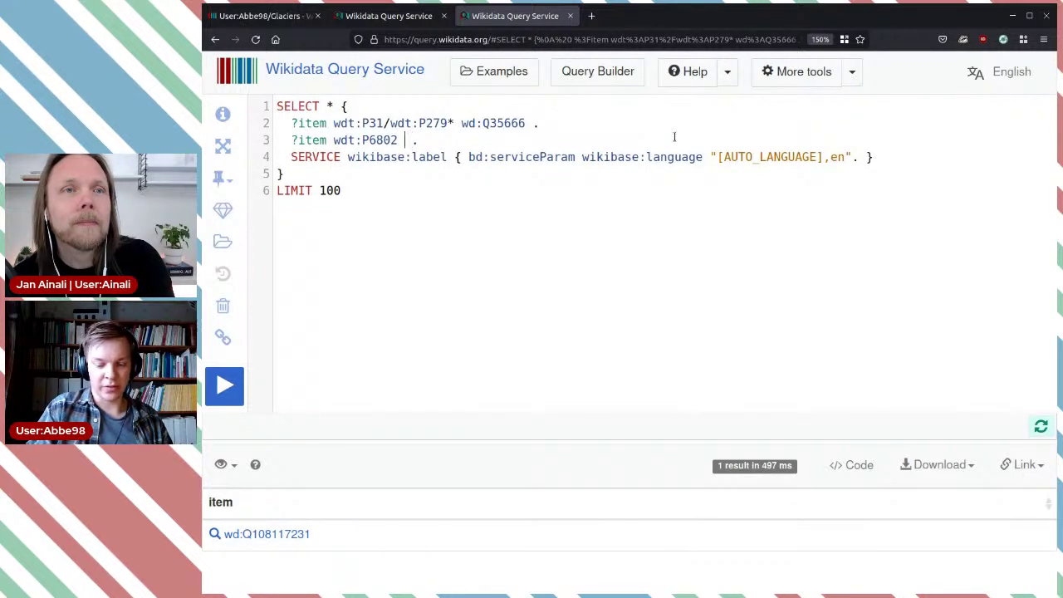
pyautogui.write('?image')
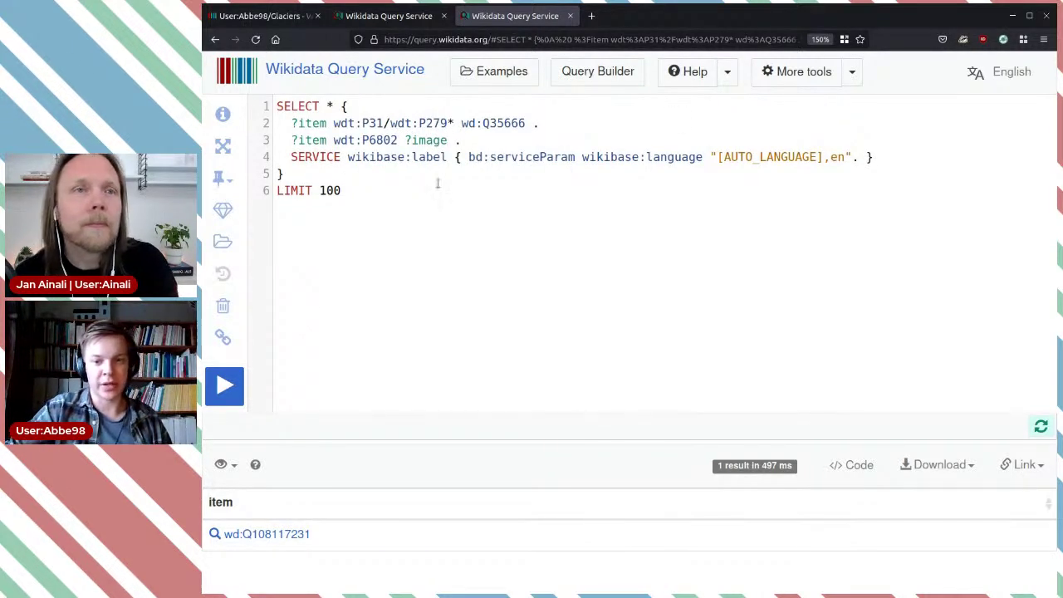
pyautogui.click(225, 384)
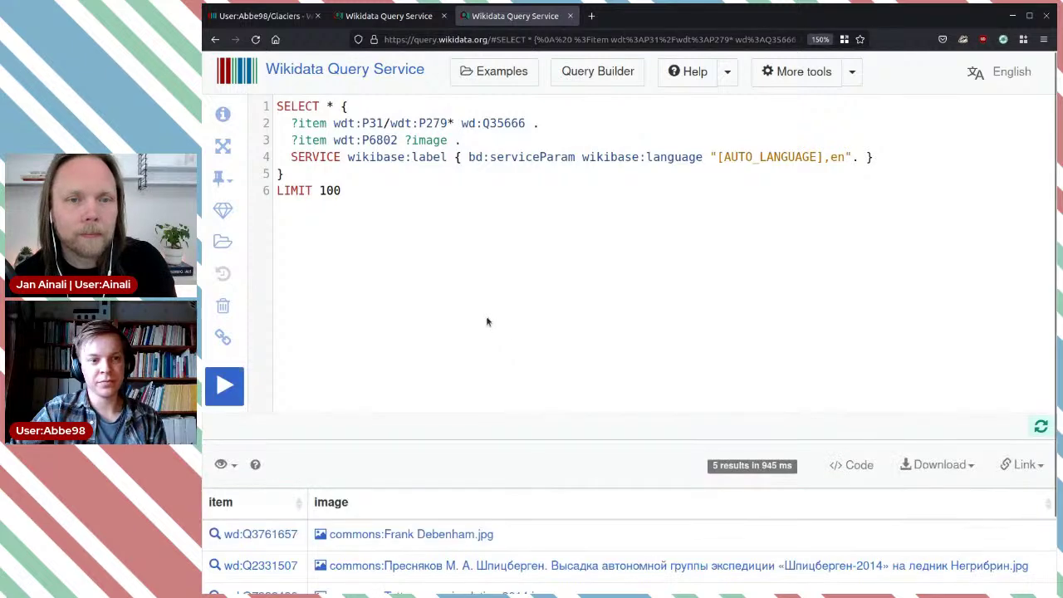
# Display the related image query results as an image grid and examine the pictures of the glacier items.
pyautogui.scroll(-2, 490, 300)
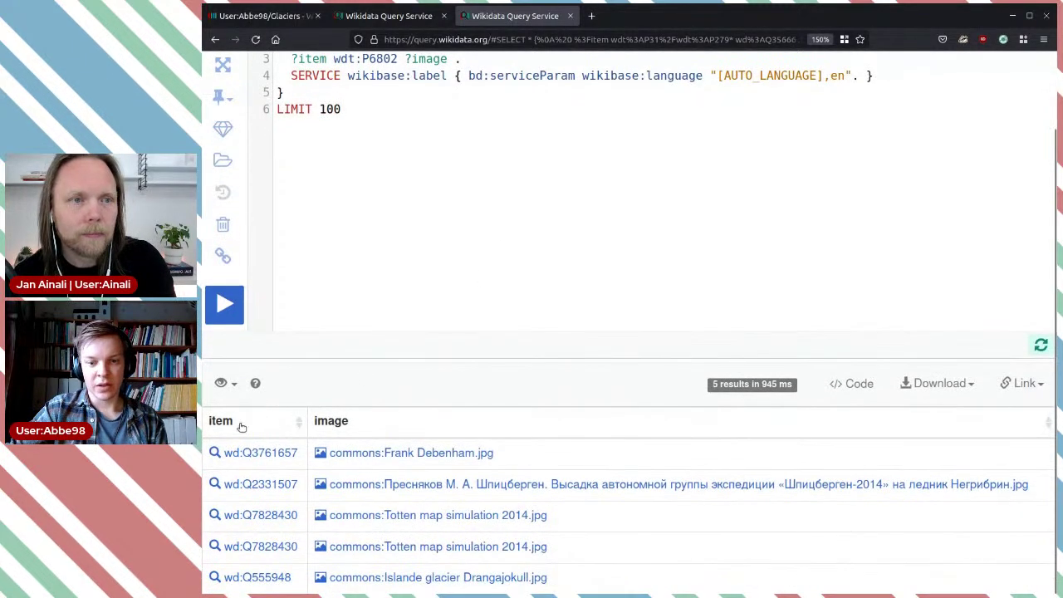
pyautogui.click(224, 382)
pyautogui.click(252, 446)
pyautogui.scroll(-8, 570, 304)
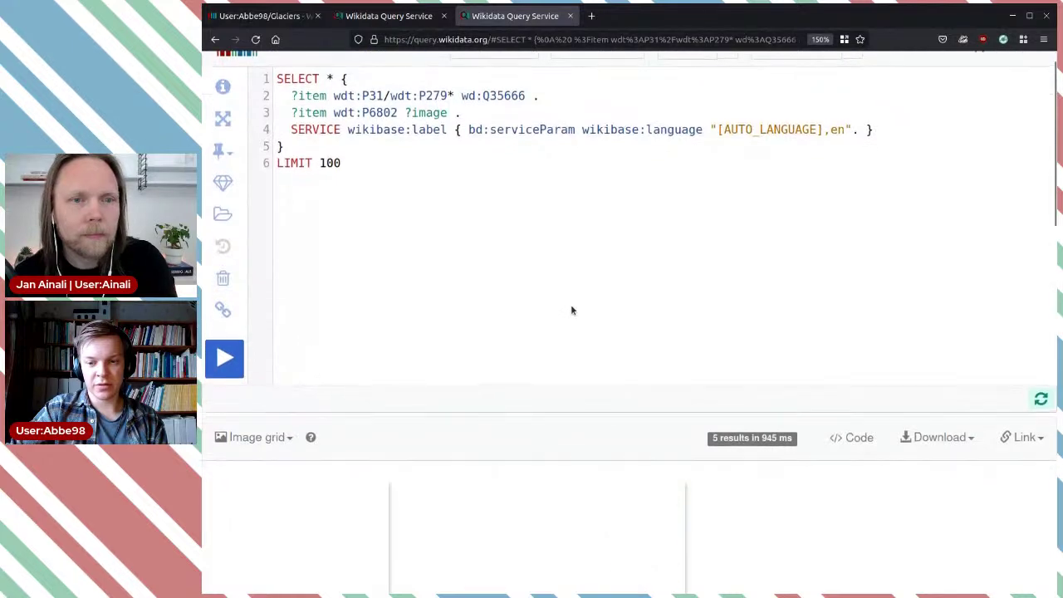
pyautogui.scroll(2, 565, 283)
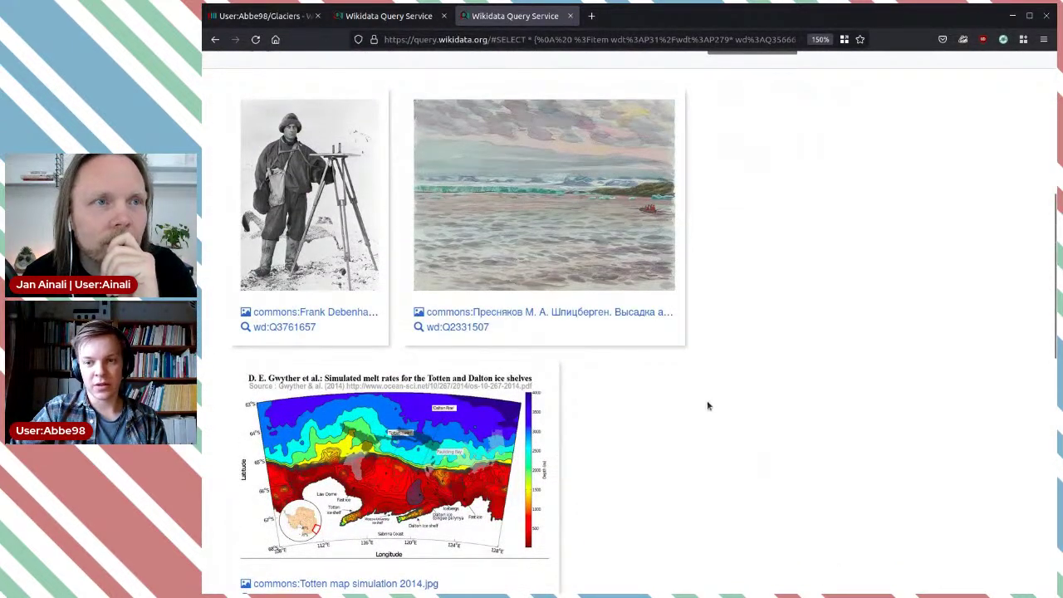
pyautogui.scroll(-6, 709, 405)
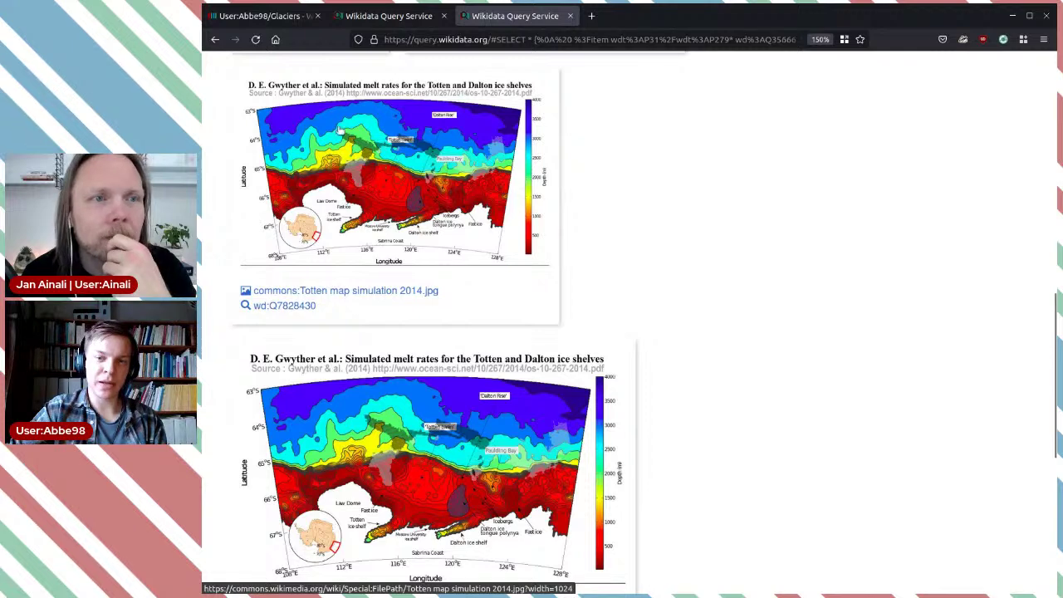
pyautogui.scroll(-8, 730, 350)
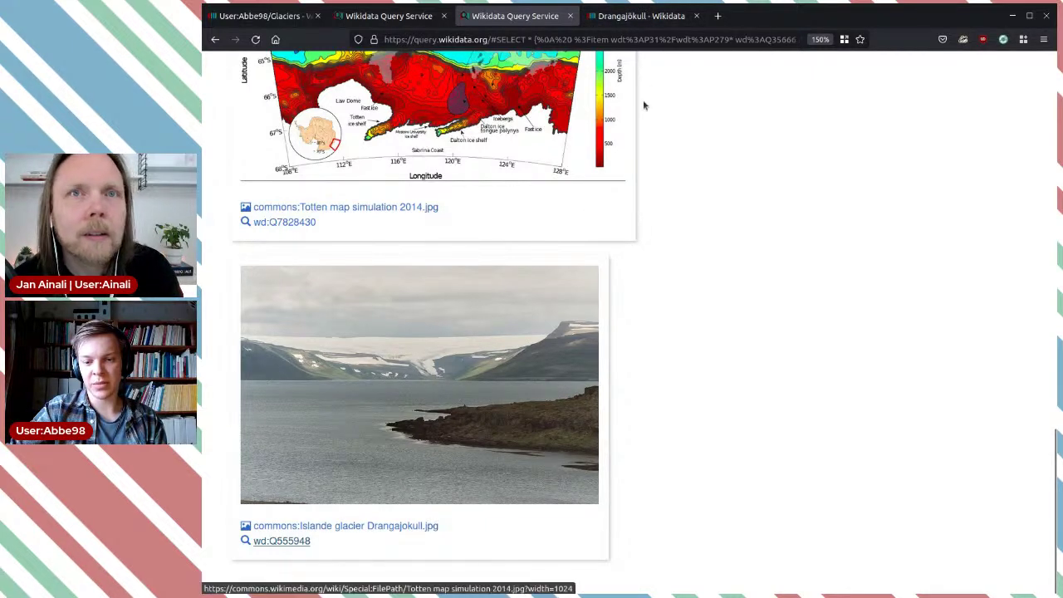
# Examine the Drangajökull item, comparing its image with its related image and reading the potential issue flagged on related image.
pyautogui.click(639, 15)
pyautogui.scroll(-3, 718, 434)
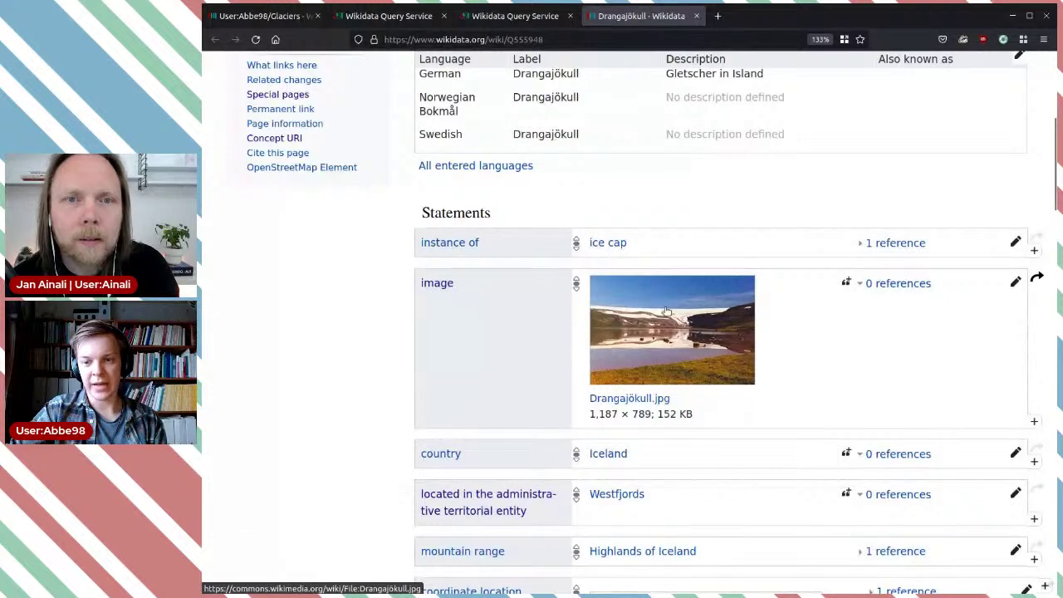
pyautogui.scroll(-6, 829, 375)
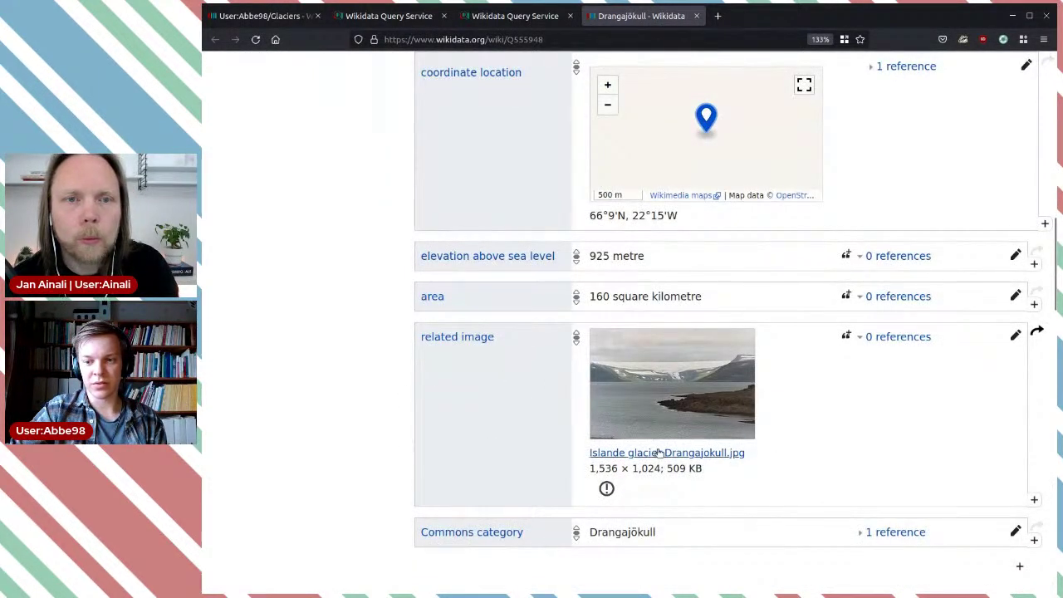
pyautogui.click(607, 488)
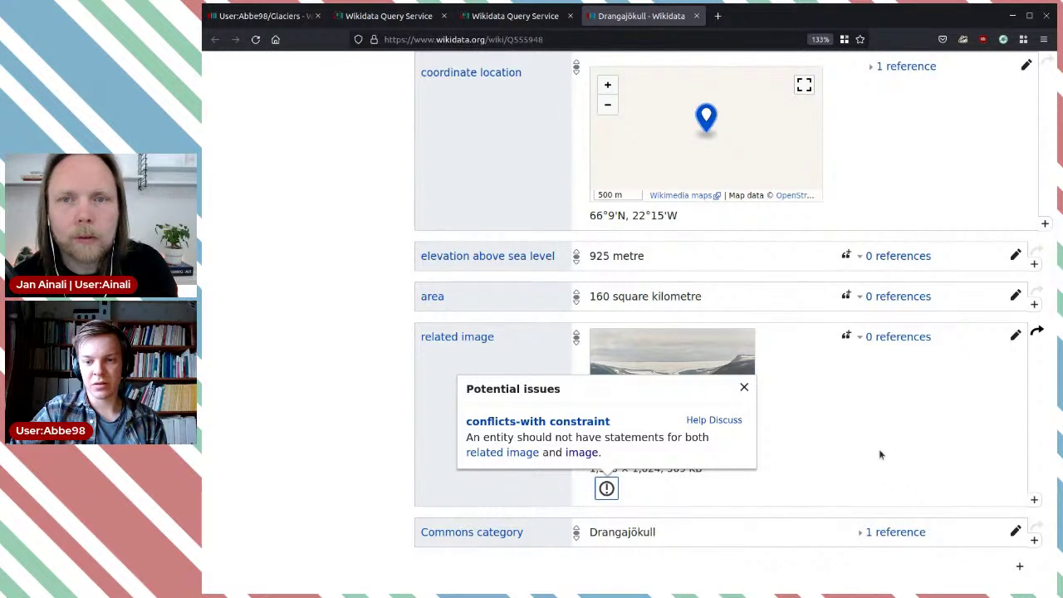
pyautogui.click(880, 454)
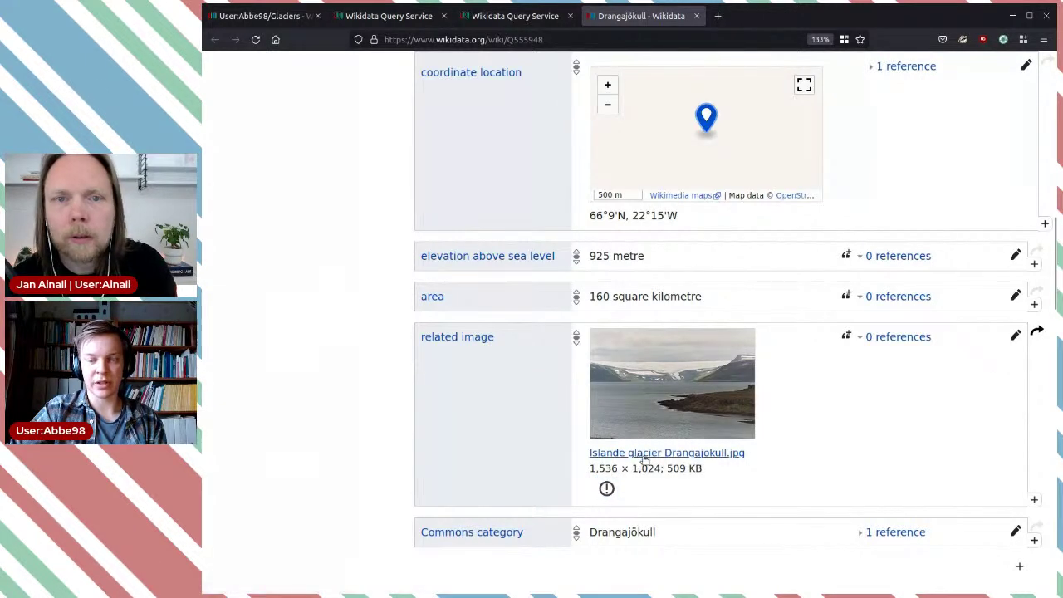
pyautogui.scroll(4, 706, 415)
pyautogui.scroll(-2, 755, 534)
pyautogui.scroll(-2, 756, 533)
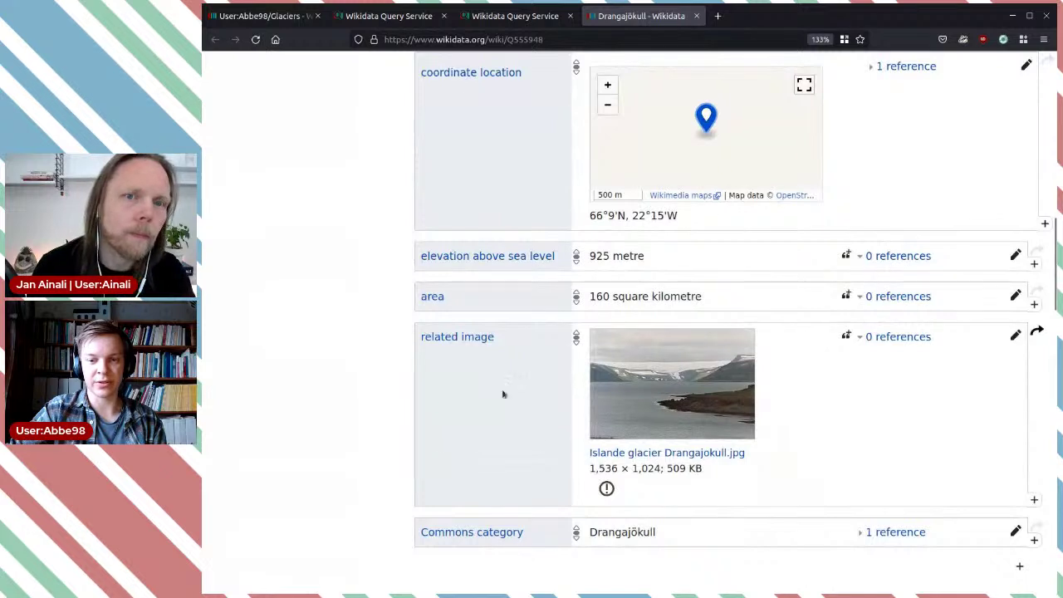
pyautogui.click(606, 488)
pyautogui.click(913, 443)
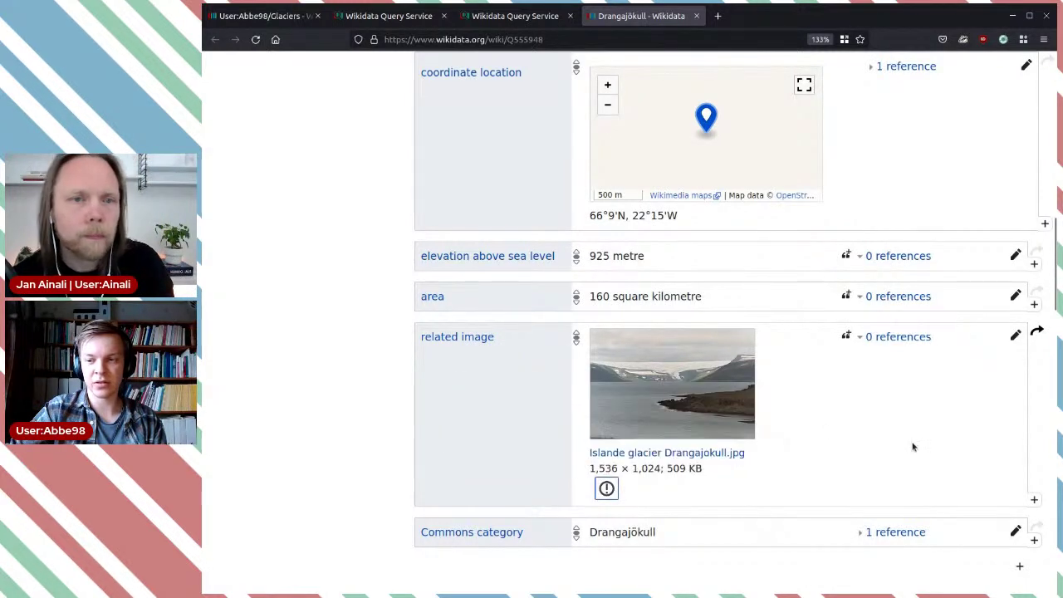
# Remove the related image statement Islande glacier Drangajokull.jpg from the Drangajökull item, check the item's remaining image, and close the page.
pyautogui.click(1015, 335)
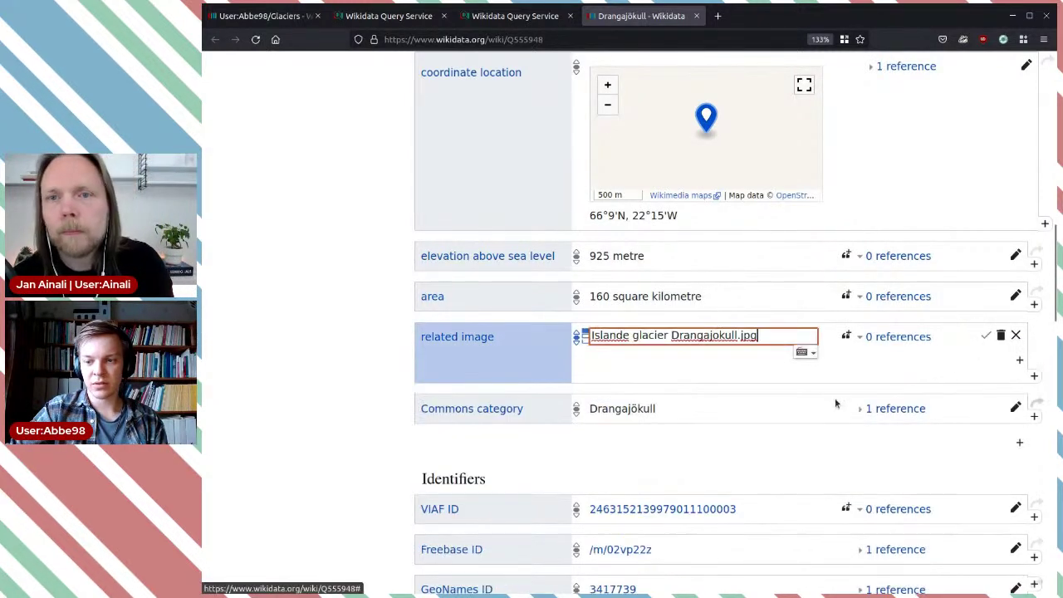
pyautogui.click(1001, 336)
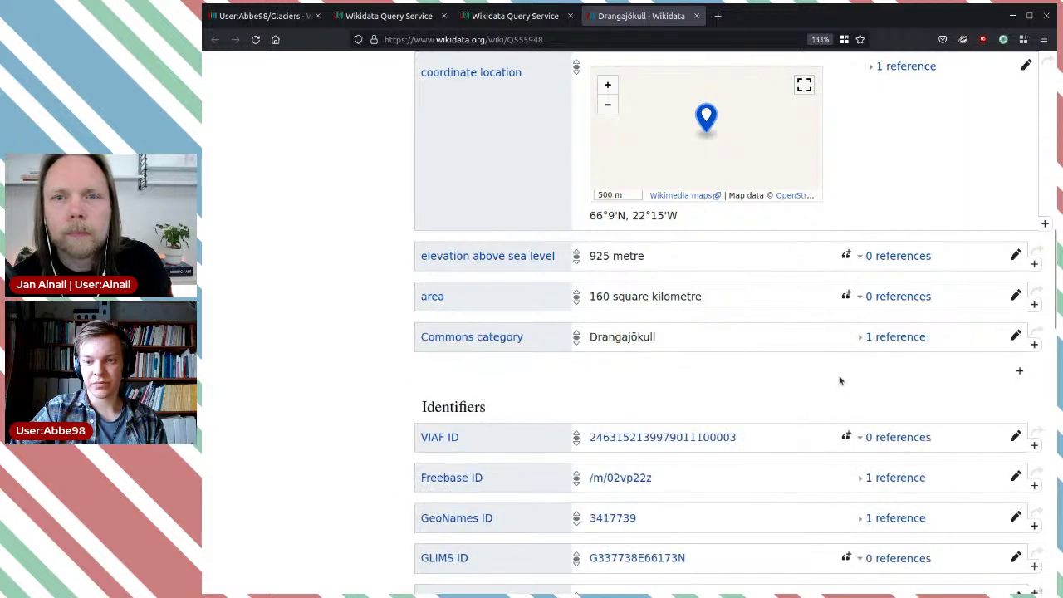
pyautogui.scroll(5, 737, 448)
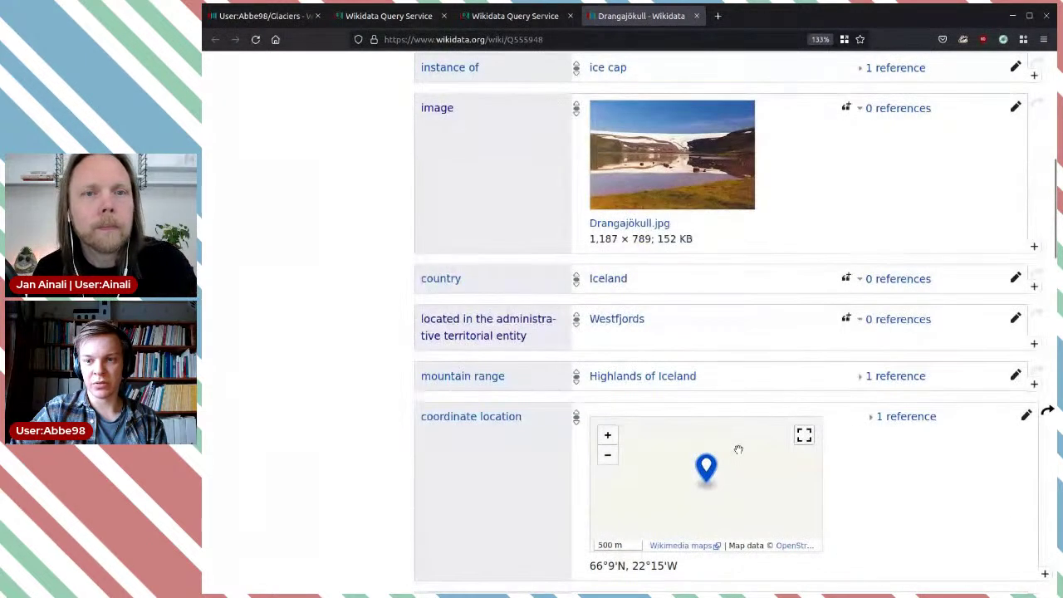
pyautogui.scroll(1, 702, 397)
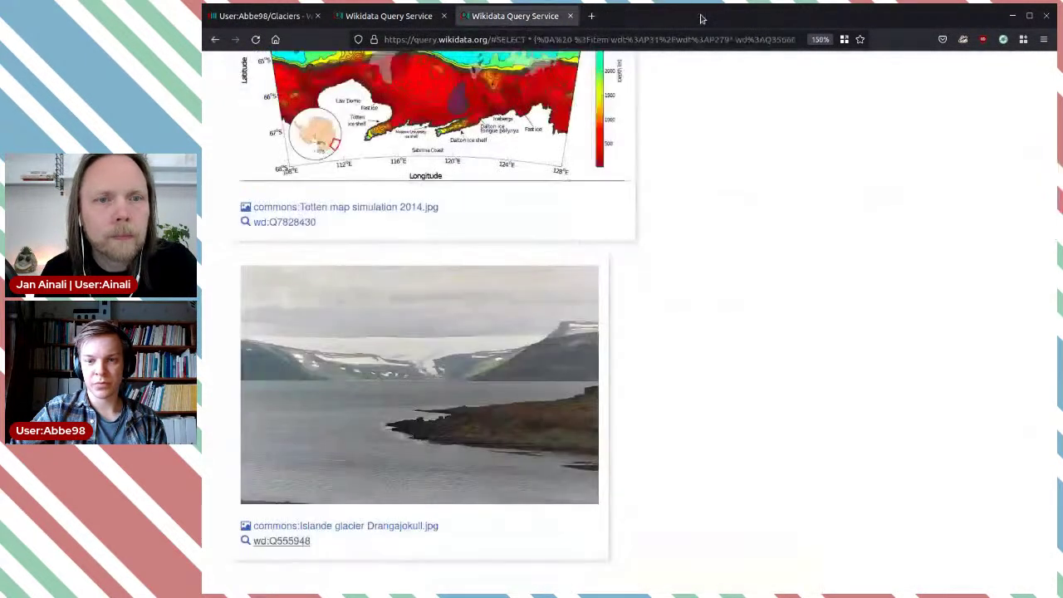
pyautogui.click(696, 16)
# Review the other pictures in the related image grid and close that query page.
pyautogui.scroll(5, 471, 463)
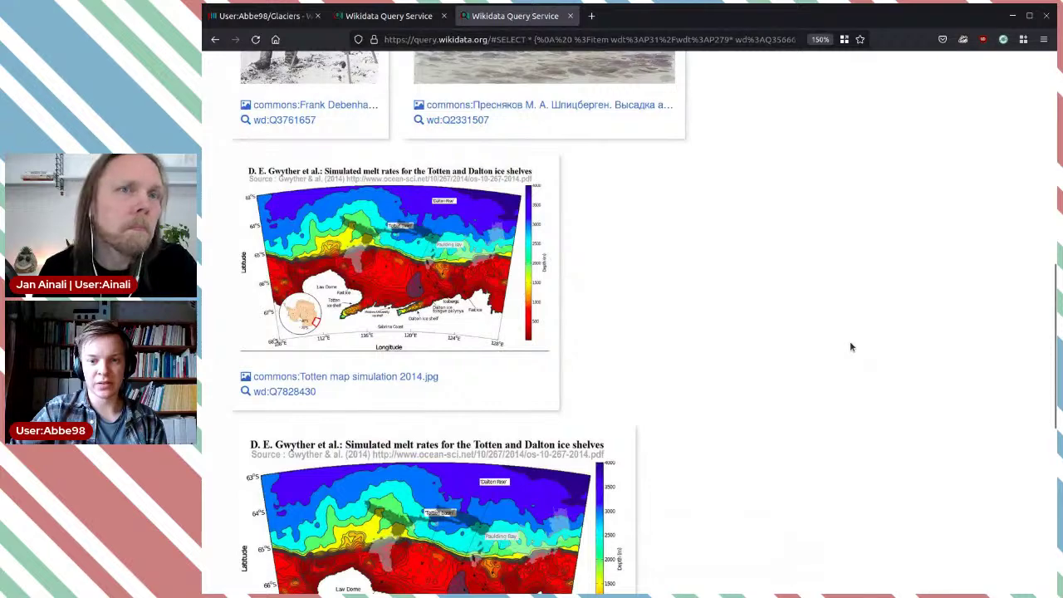
pyautogui.scroll(5, 851, 347)
pyautogui.scroll(-4, 850, 347)
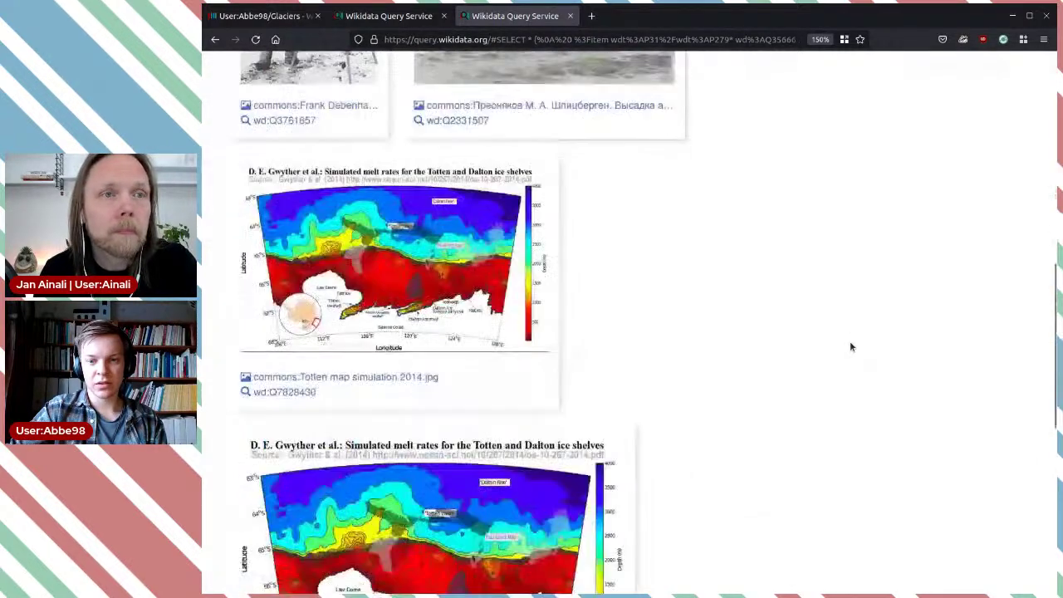
pyautogui.scroll(-2, 567, 235)
pyautogui.scroll(3, 507, 217)
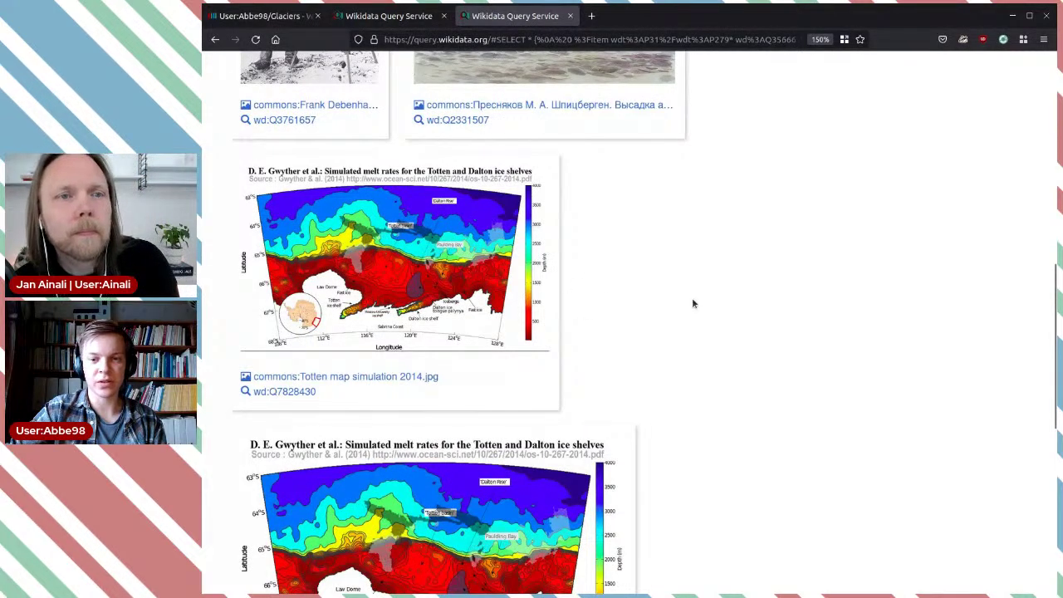
pyautogui.scroll(5, 690, 306)
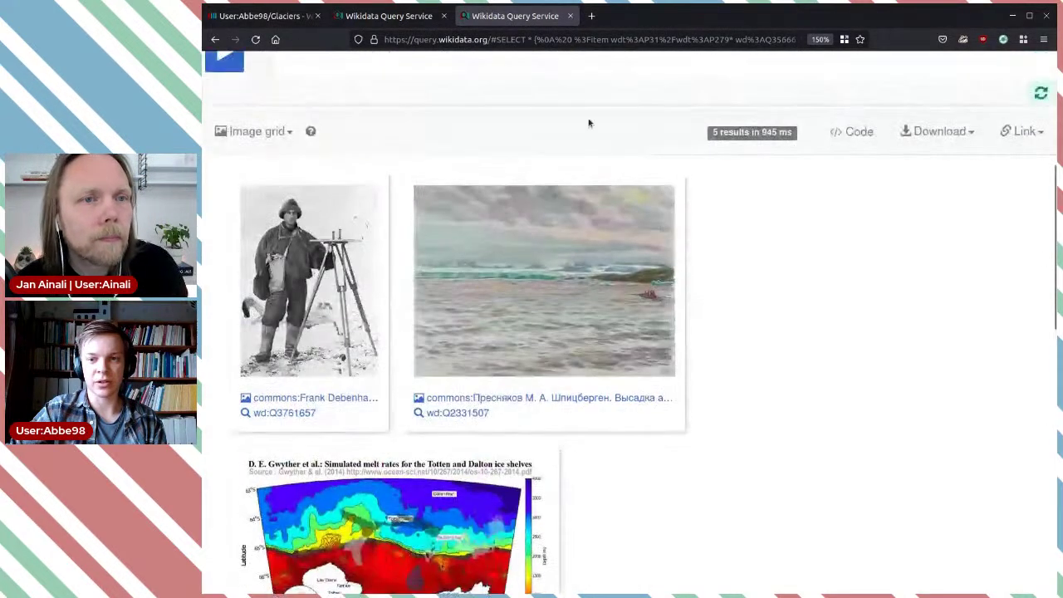
pyautogui.click(569, 16)
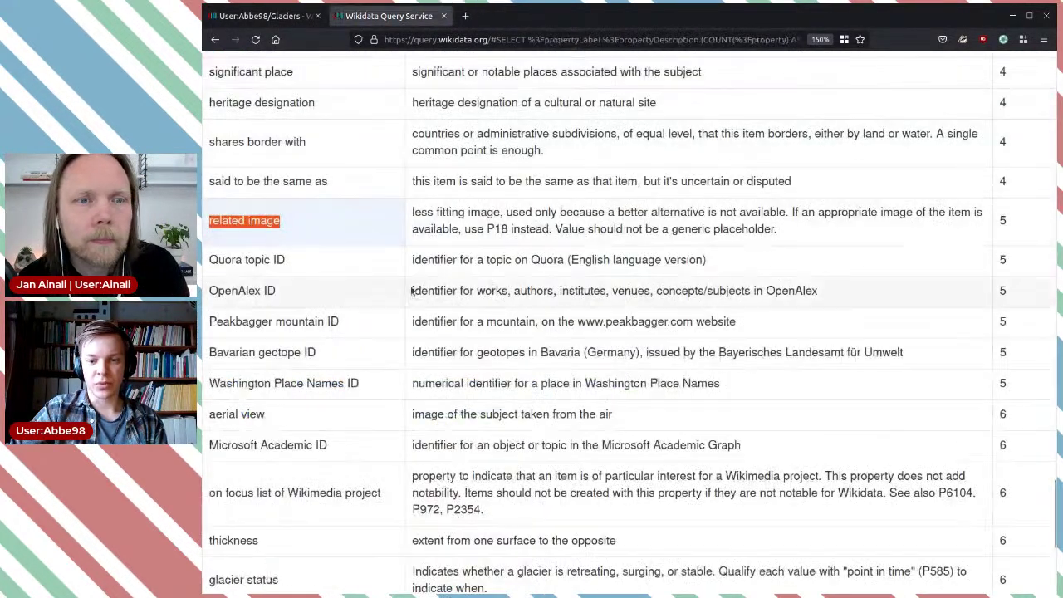
# Examine the next rarely used glacier properties in the count results, including thickness, glacier status, official name, name and reference URL.
pyautogui.click(347, 335)
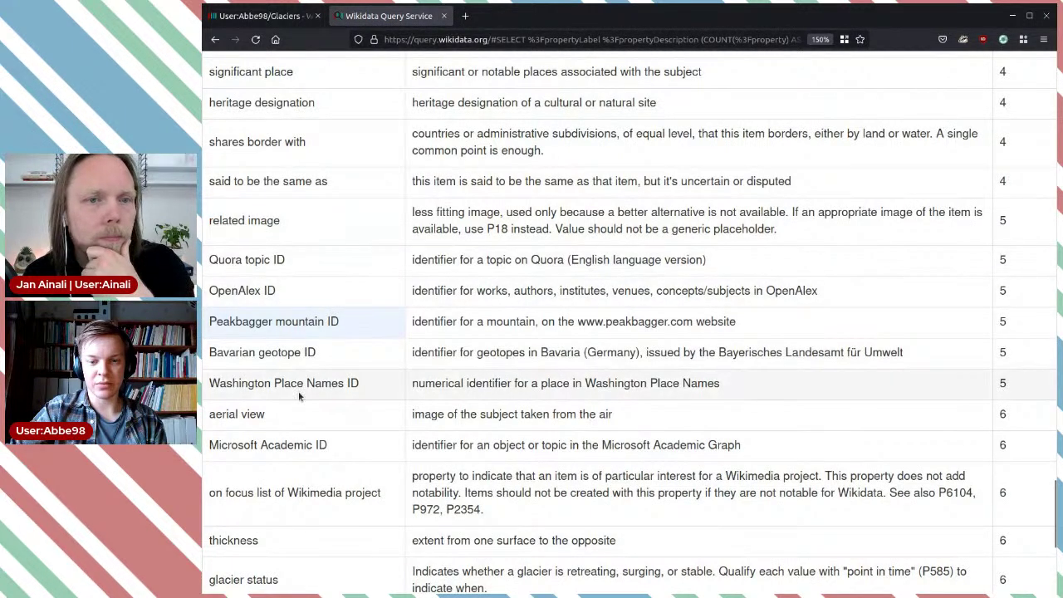
pyautogui.scroll(-2, 298, 391)
pyautogui.doubleClick(240, 345)
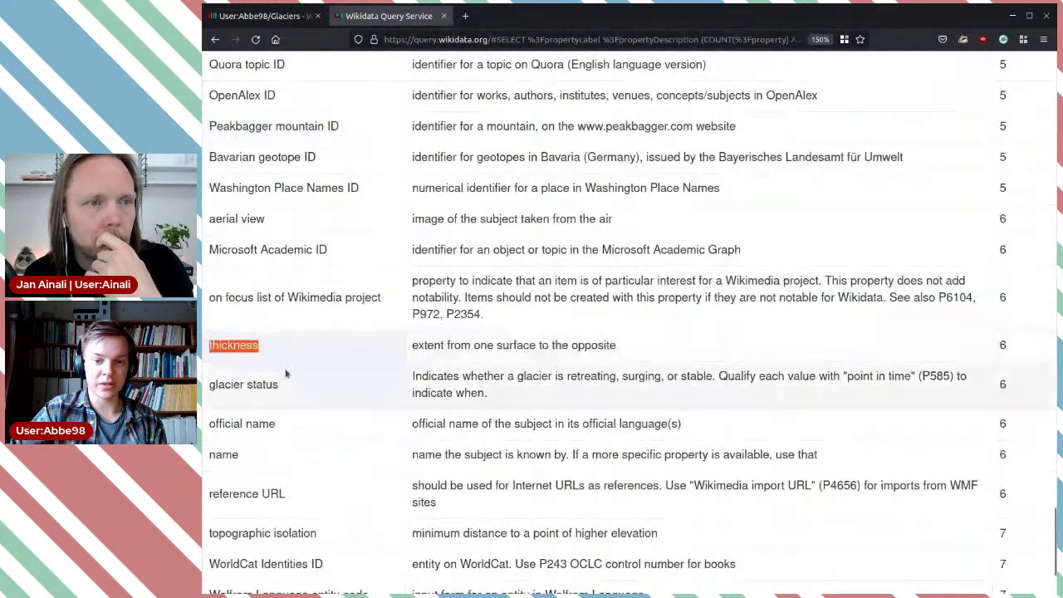
pyautogui.tripleClick(262, 383)
pyautogui.click(307, 390)
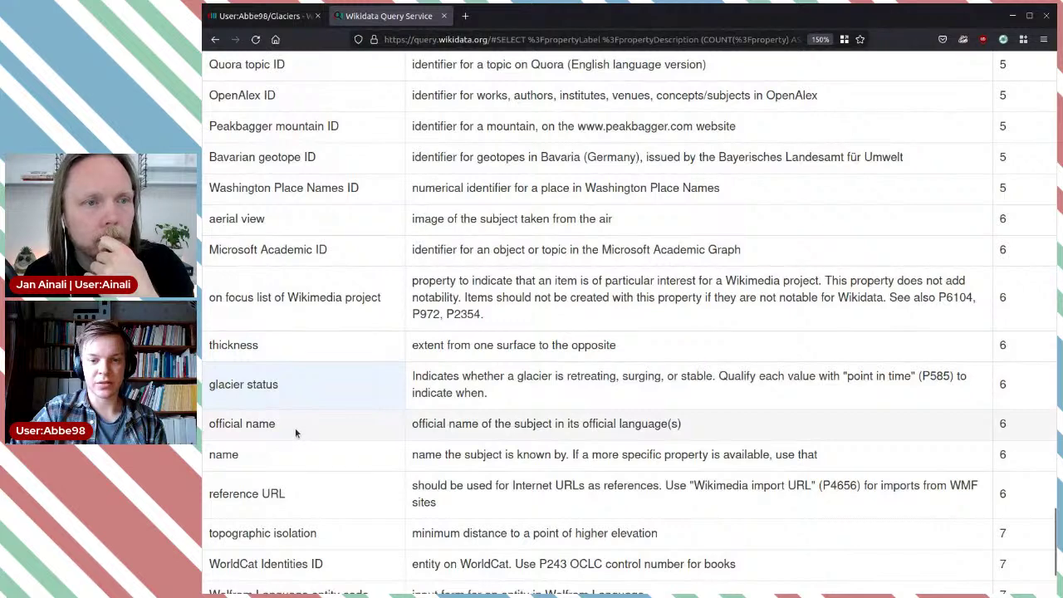
pyautogui.tripleClick(312, 420)
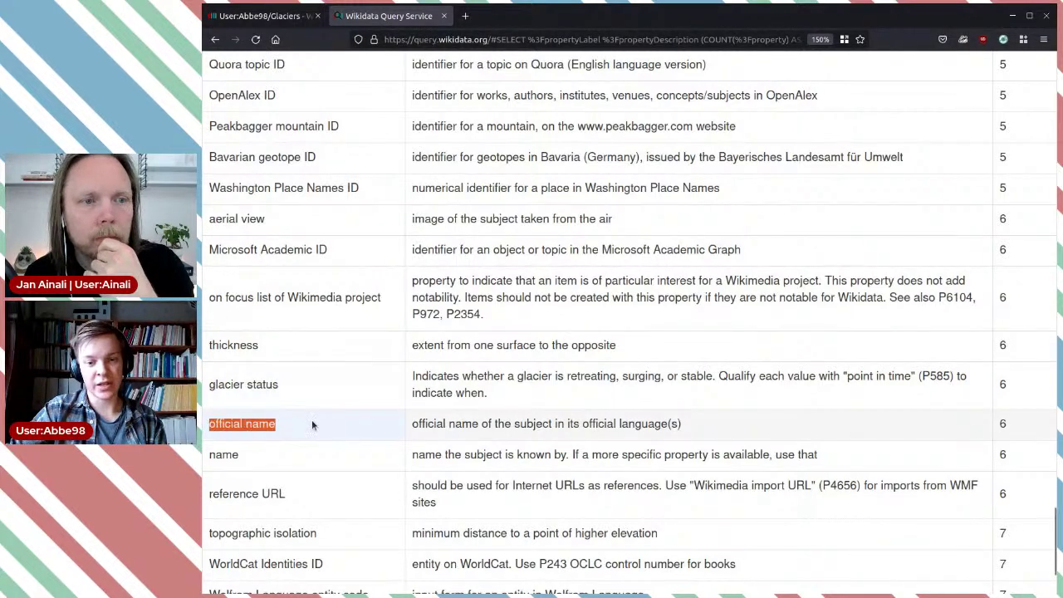
pyautogui.tripleClick(292, 459)
pyautogui.click(339, 463)
pyautogui.scroll(-2, 348, 463)
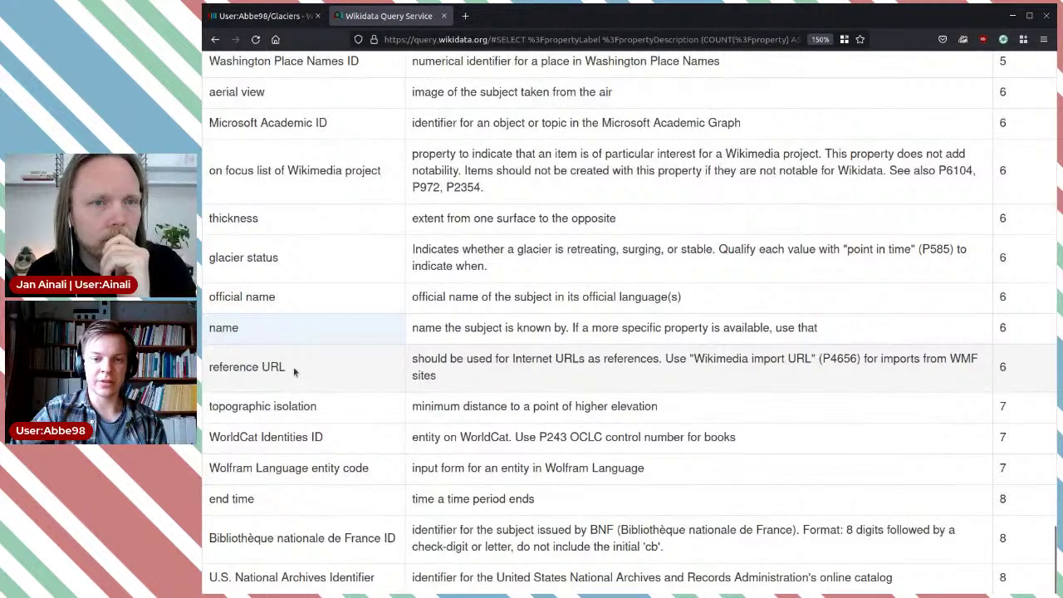
pyautogui.tripleClick(293, 372)
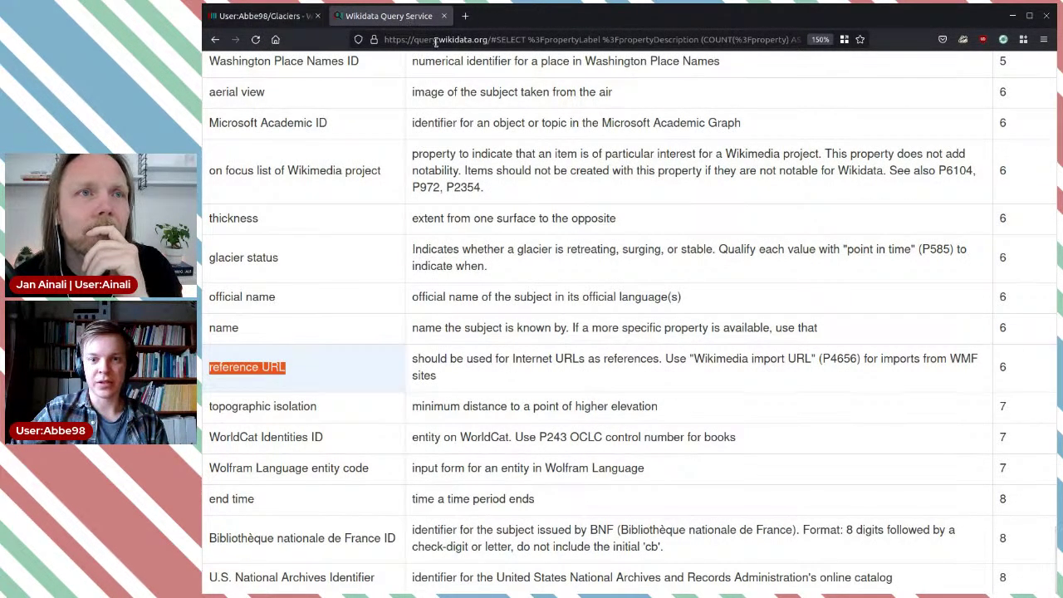
# Open query.wikidata.org on a separate page and copy the complete glacier property count query into its empty editor.
pyautogui.click(464, 16)
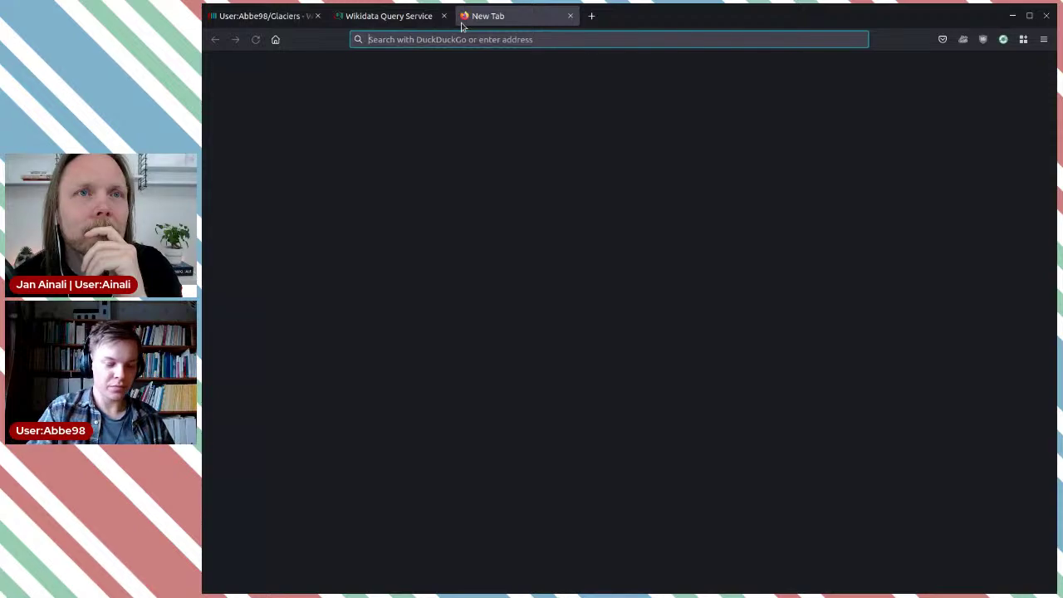
pyautogui.write('query.wikidata.org')
pyautogui.press('Return')
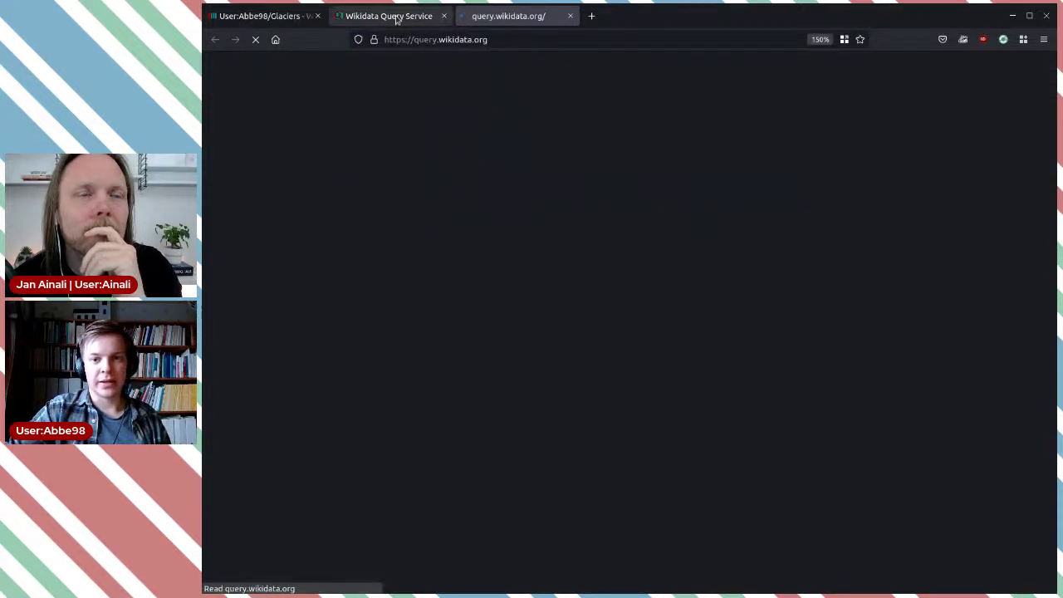
pyautogui.click(396, 17)
pyautogui.scroll(-15, 437, 146)
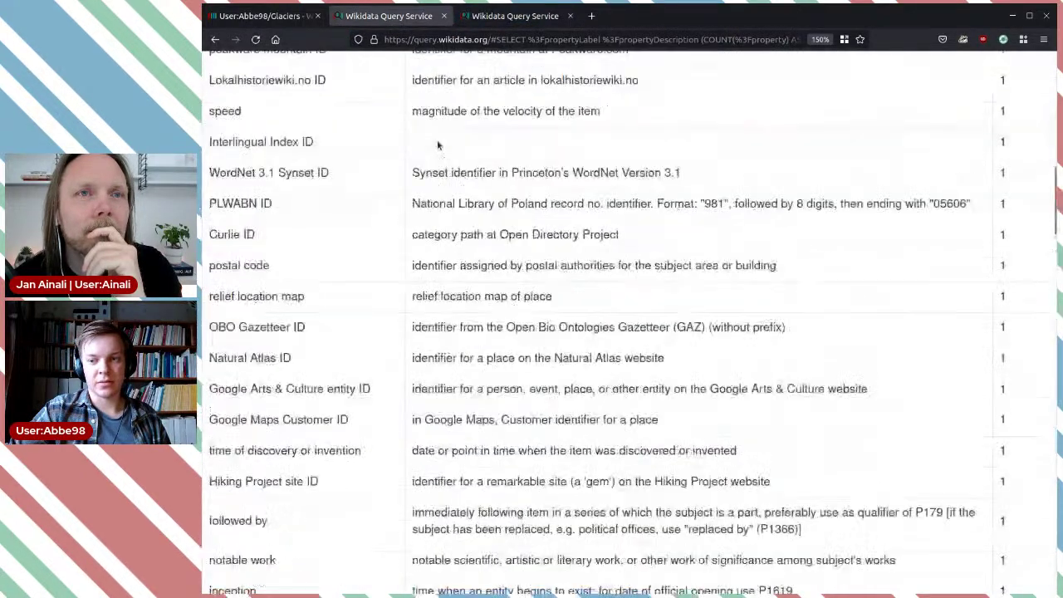
pyautogui.scroll(15, 437, 139)
pyautogui.moveTo(391, 257); pyautogui.dragTo(287, 93)
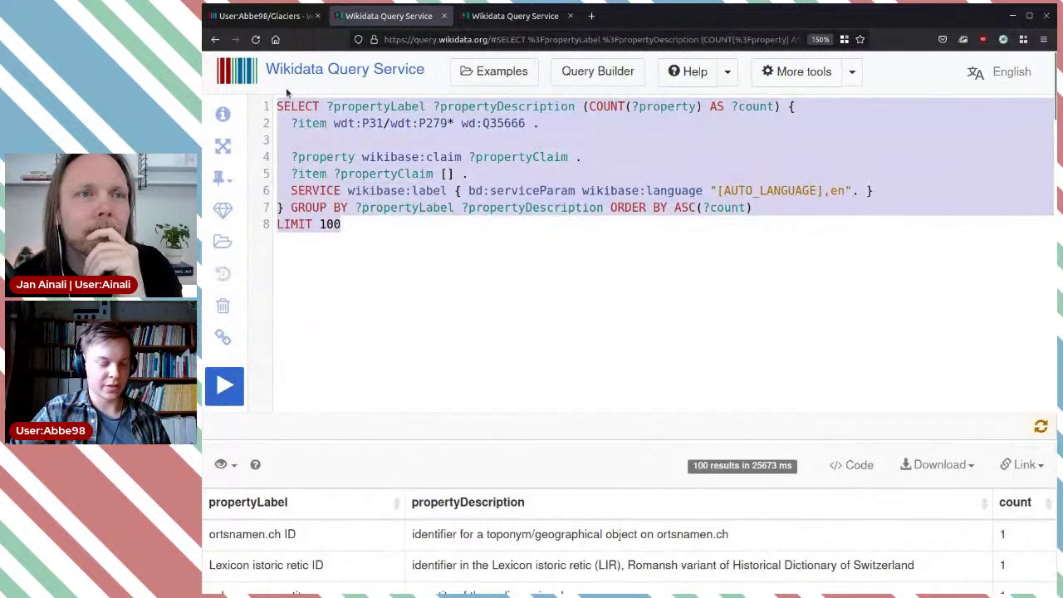
pyautogui.hotkey('ctrl', 'c')
pyautogui.click(515, 16)
pyautogui.click(427, 208)
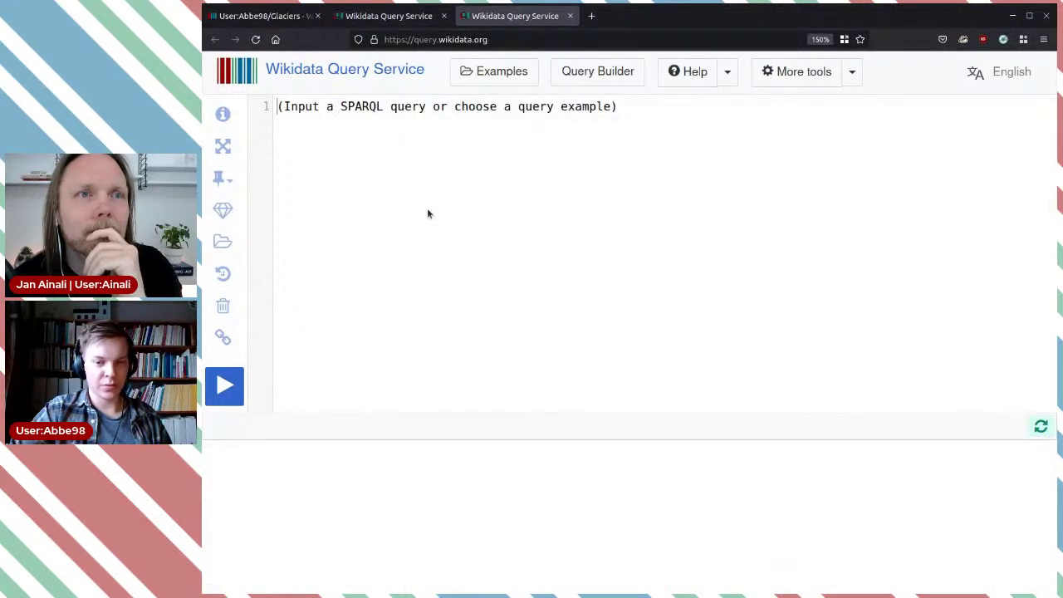
pyautogui.hotkey('ctrl', 'v')
# Make the copied query select all variables and replace its property claim lines with the reference URL pattern "?item wdt:P854 [] .".
pyautogui.moveTo(781, 106); pyautogui.dragTo(326, 106)
pyautogui.write('*')
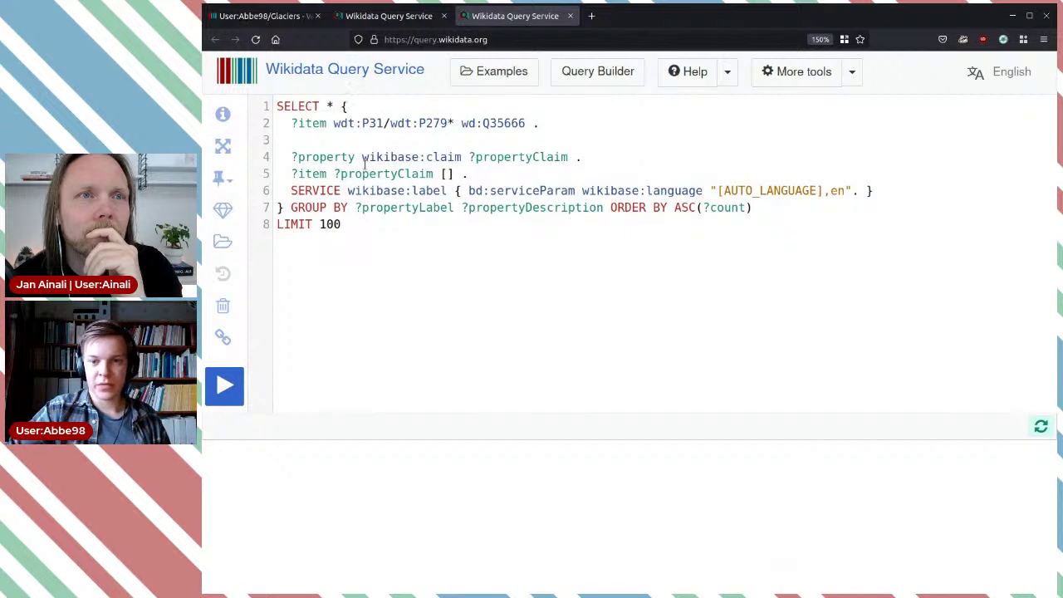
pyautogui.moveTo(524, 172); pyautogui.dragTo(329, 144)
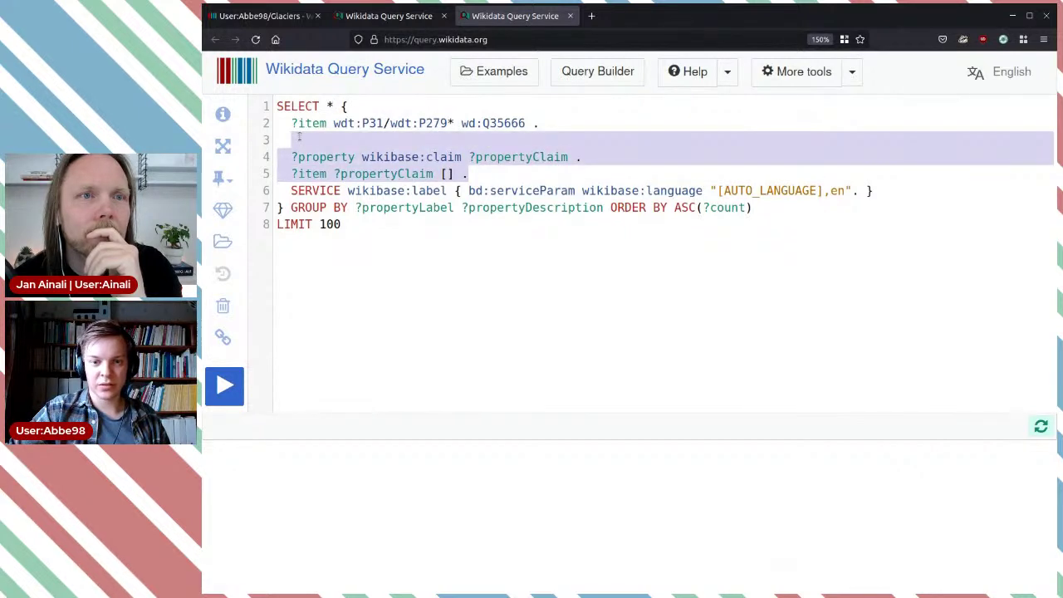
pyautogui.press('BackSpace')
pyautogui.write('?item wdt')
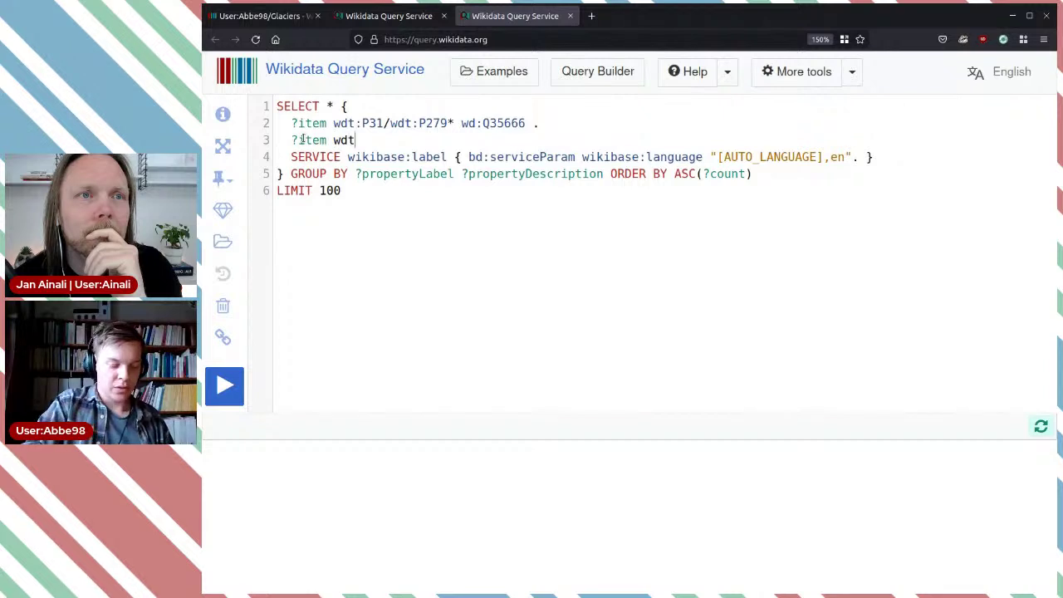
pyautogui.write(':')
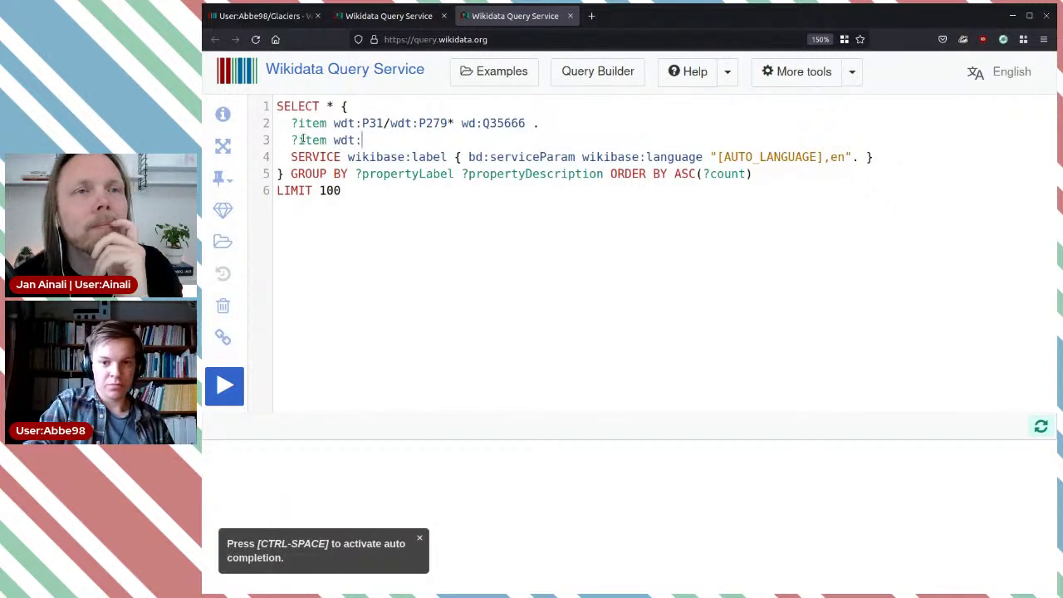
pyautogui.write('ref')
pyautogui.hotkey('ctrl', 'space')
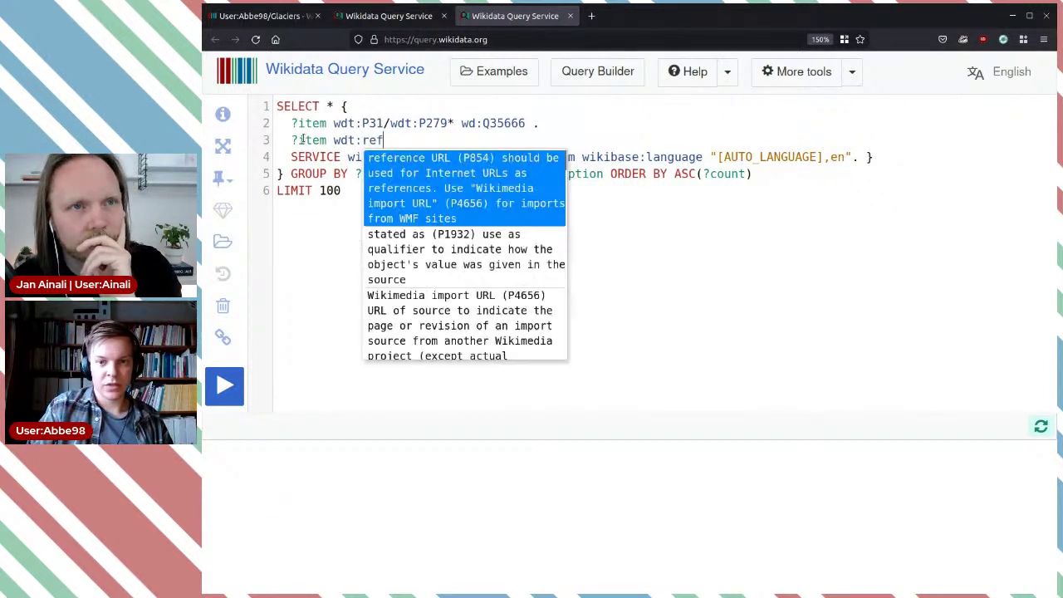
pyautogui.press('Return')
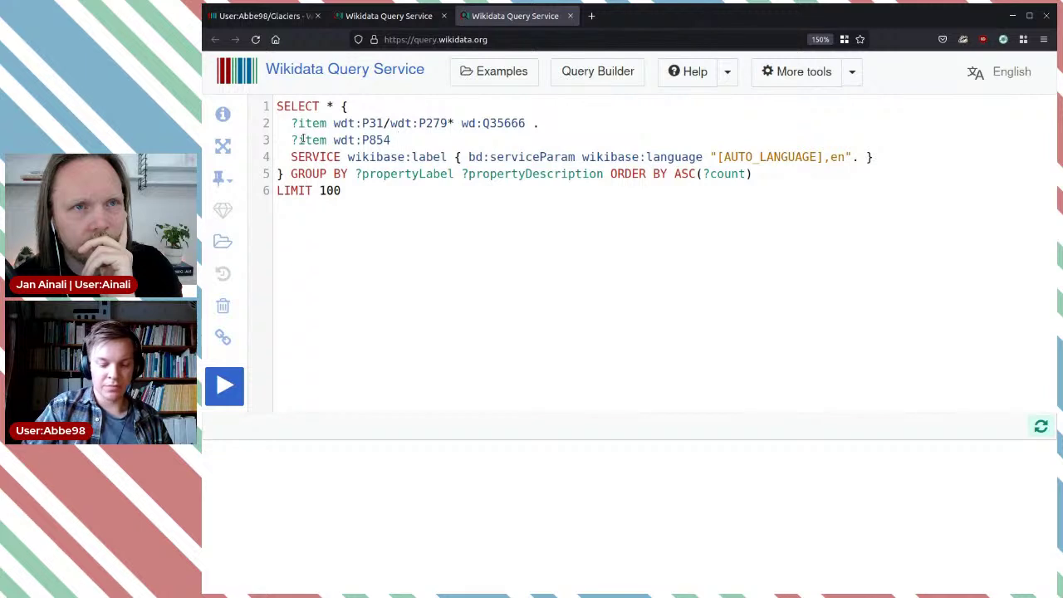
pyautogui.write('[] .')
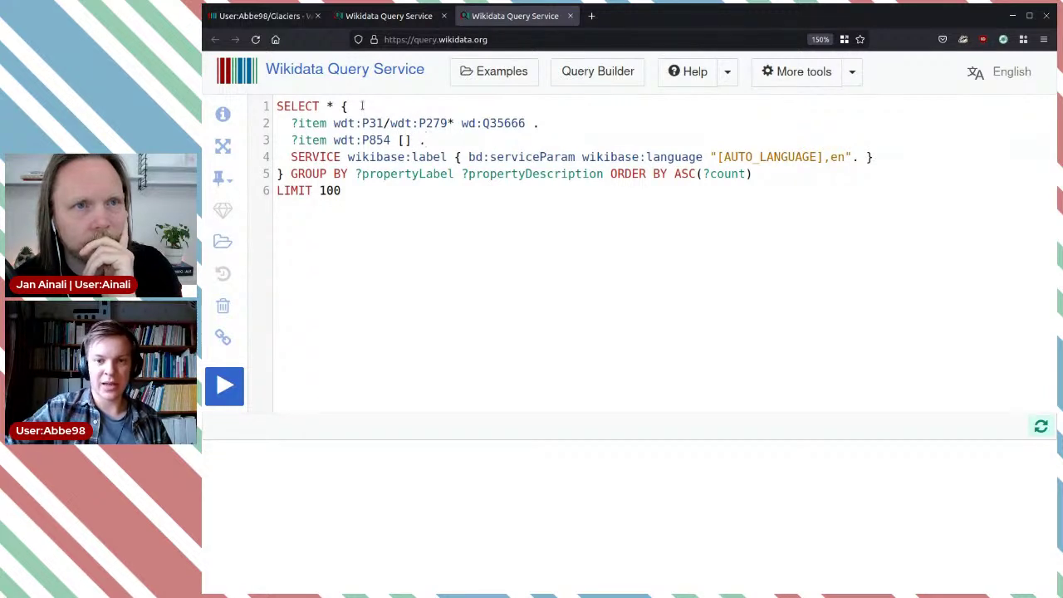
# Remove the GROUP BY and ORDER BY clauses from the query and run it to list the glaciers with a reference URL statement.
pyautogui.moveTo(783, 174); pyautogui.dragTo(296, 174)
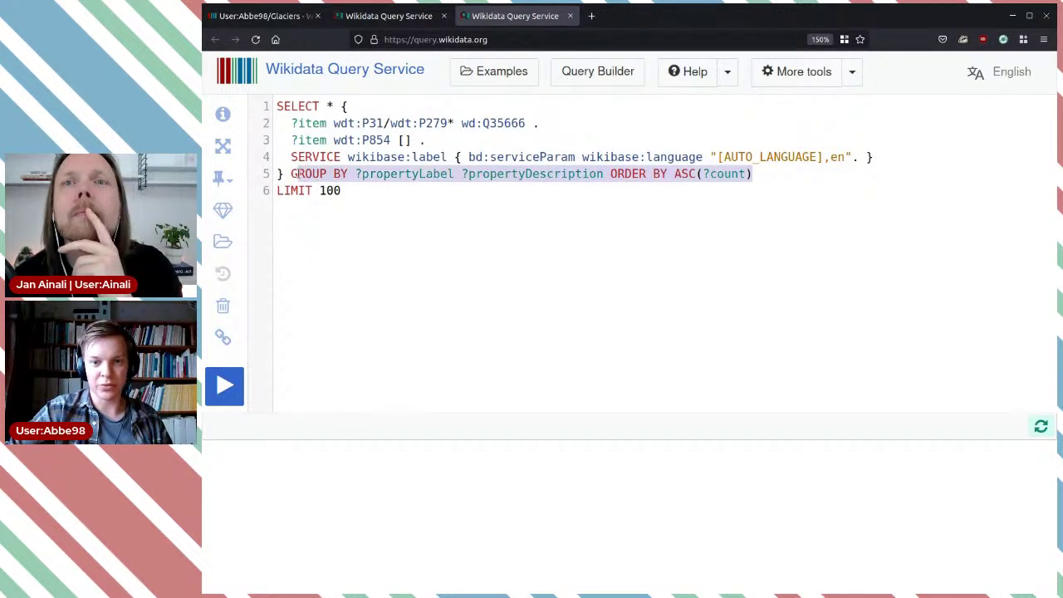
pyautogui.press('BackSpace')
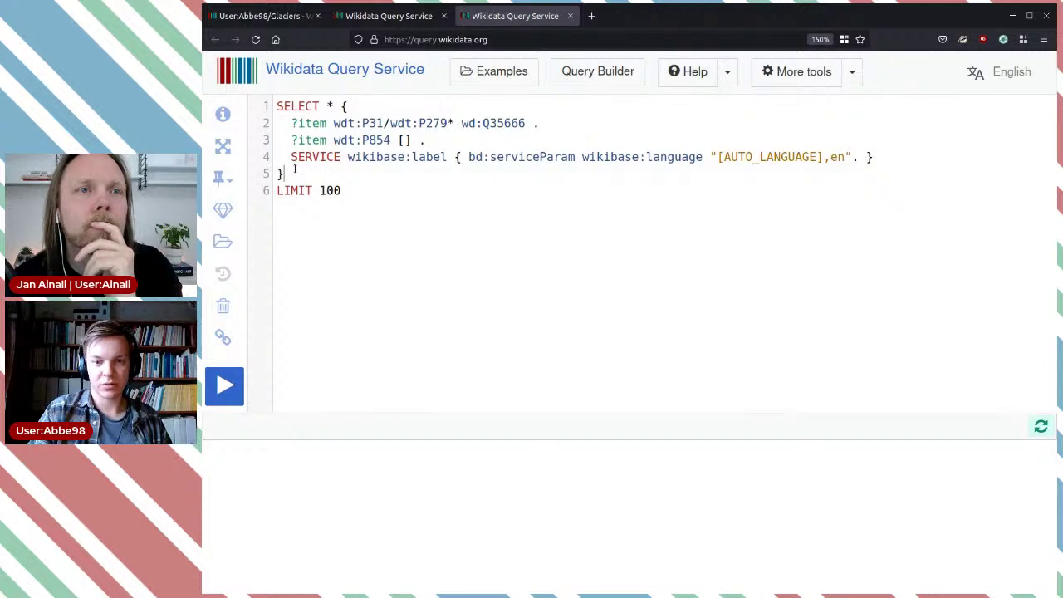
pyautogui.hotkey('ctrl', 'Return')
pyautogui.scroll(-1, 436, 257)
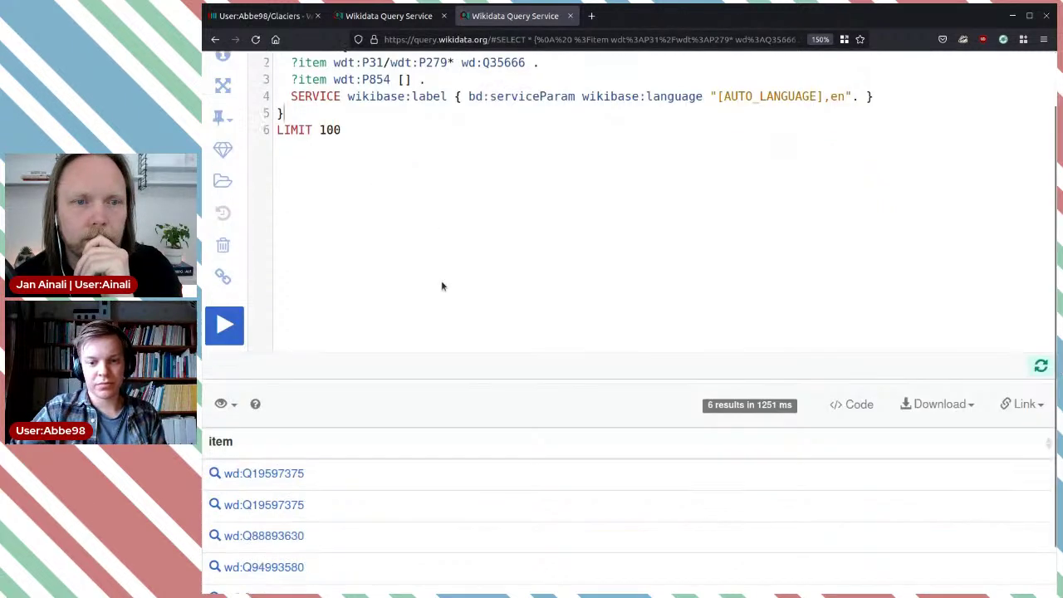
pyautogui.scroll(-1, 440, 286)
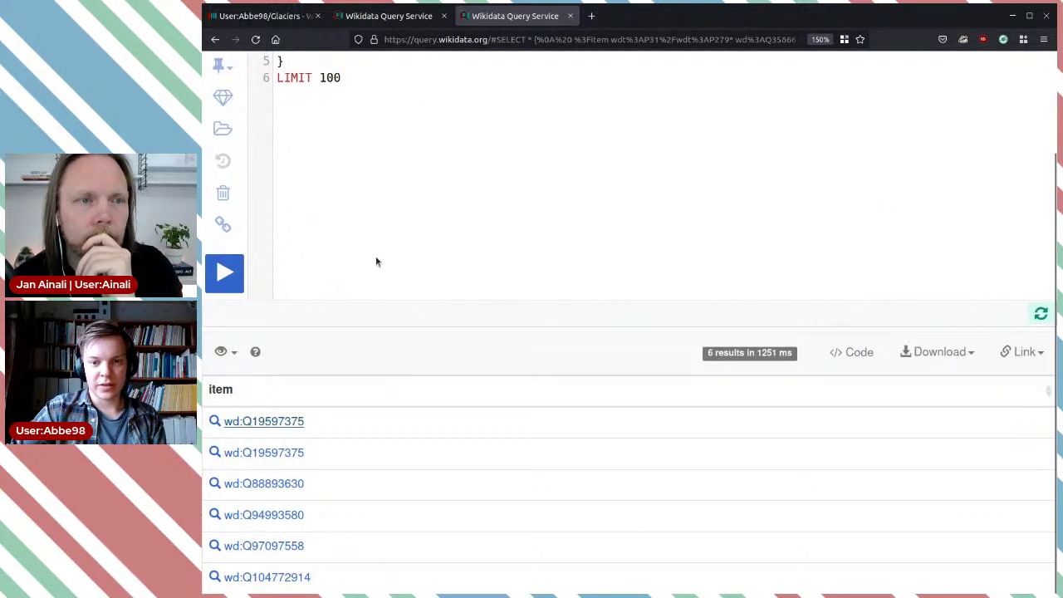
# Open the first result, Q19597375 (Great Penck Glacier), and locate its reference URL statements.
pyautogui.click(639, 16)
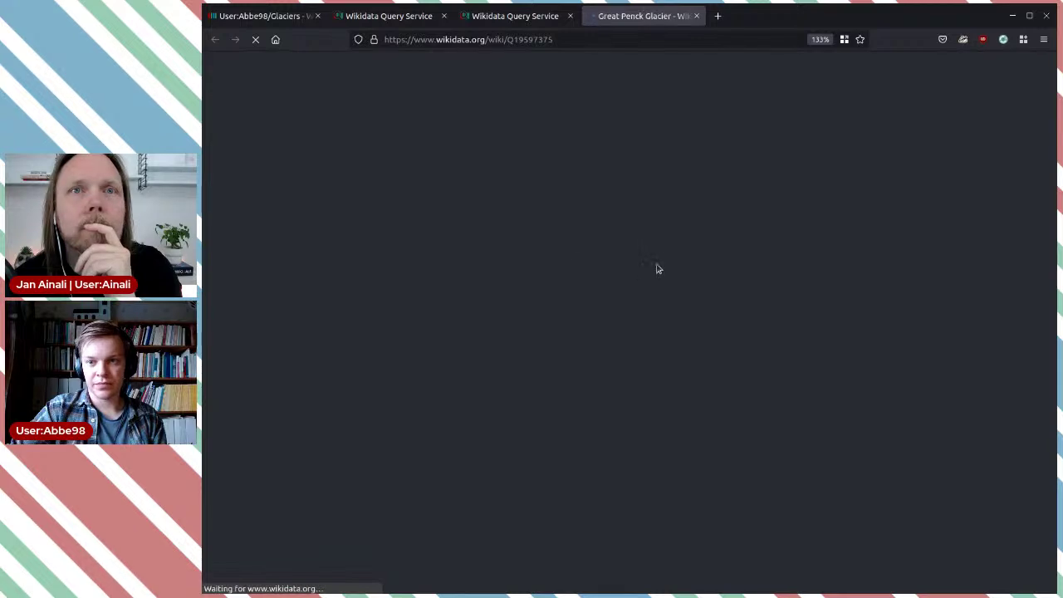
pyautogui.scroll(-5, 846, 299)
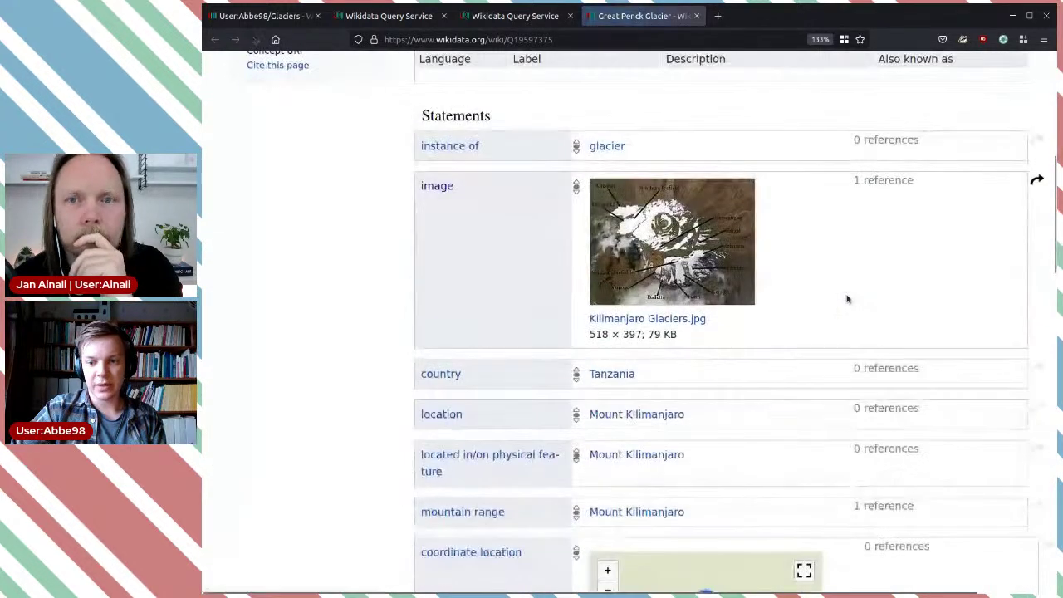
pyautogui.scroll(-6, 847, 299)
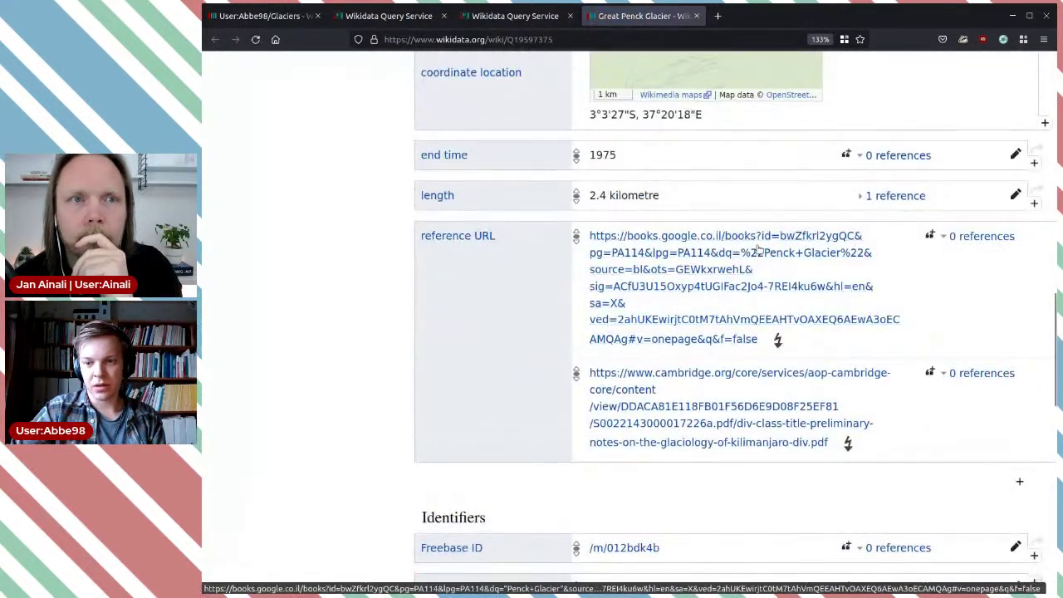
# Open the Google Books reference URL on its own page, check it against the glacier's statements, and close the book page.
pyautogui.middleClick(701, 262)
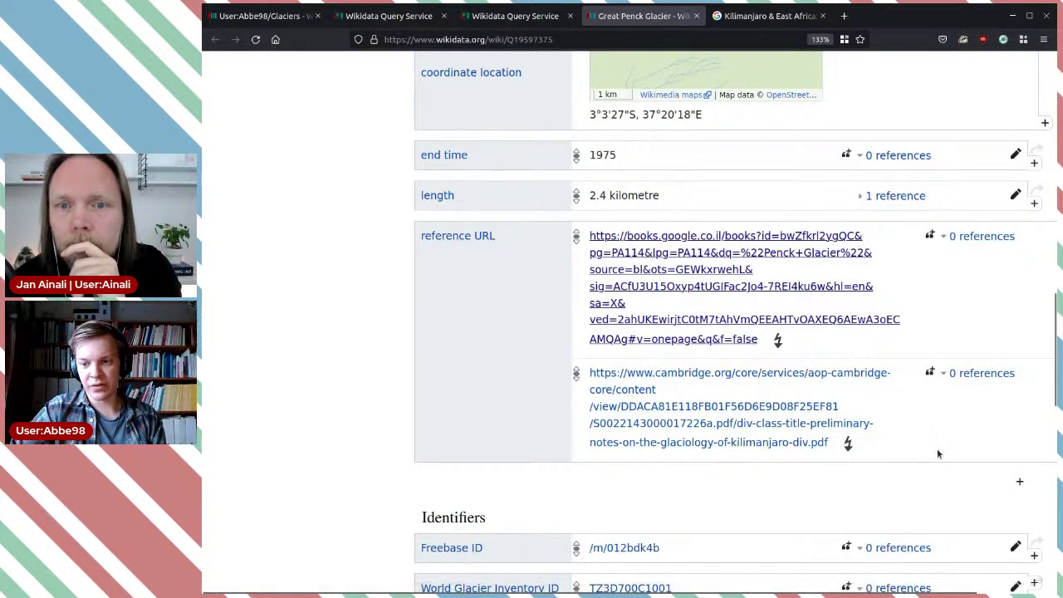
pyautogui.scroll(10, 937, 448)
pyautogui.scroll(-3, 936, 448)
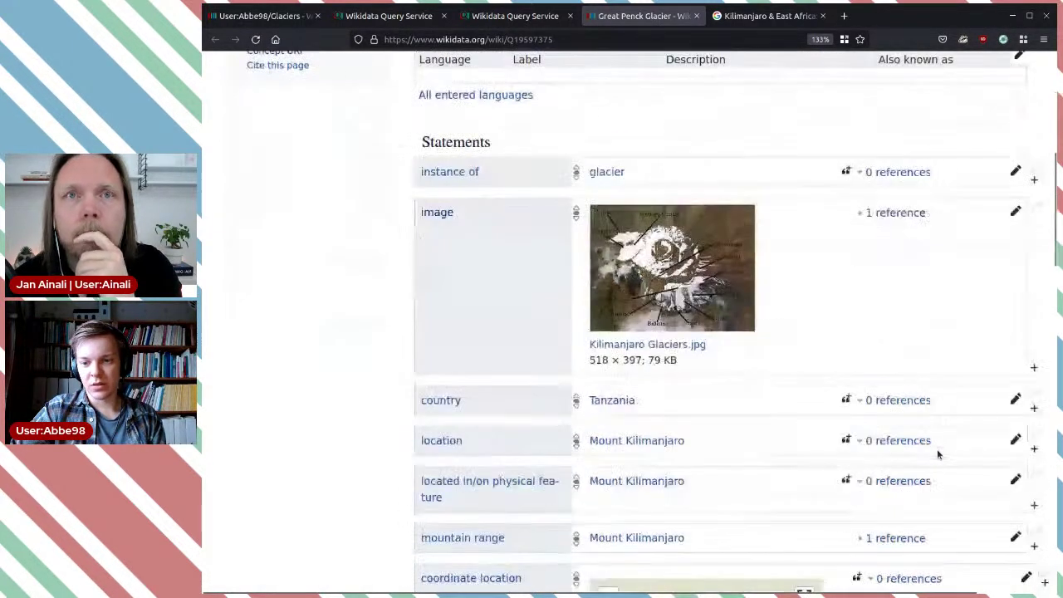
pyautogui.scroll(2, 936, 448)
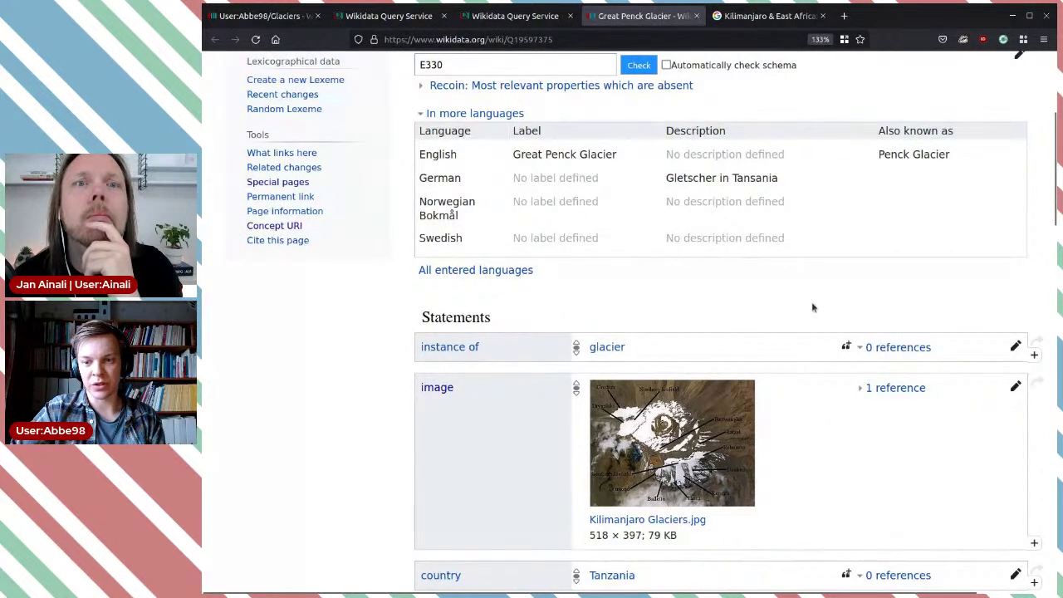
pyautogui.scroll(-11, 811, 304)
pyautogui.scroll(4, 874, 395)
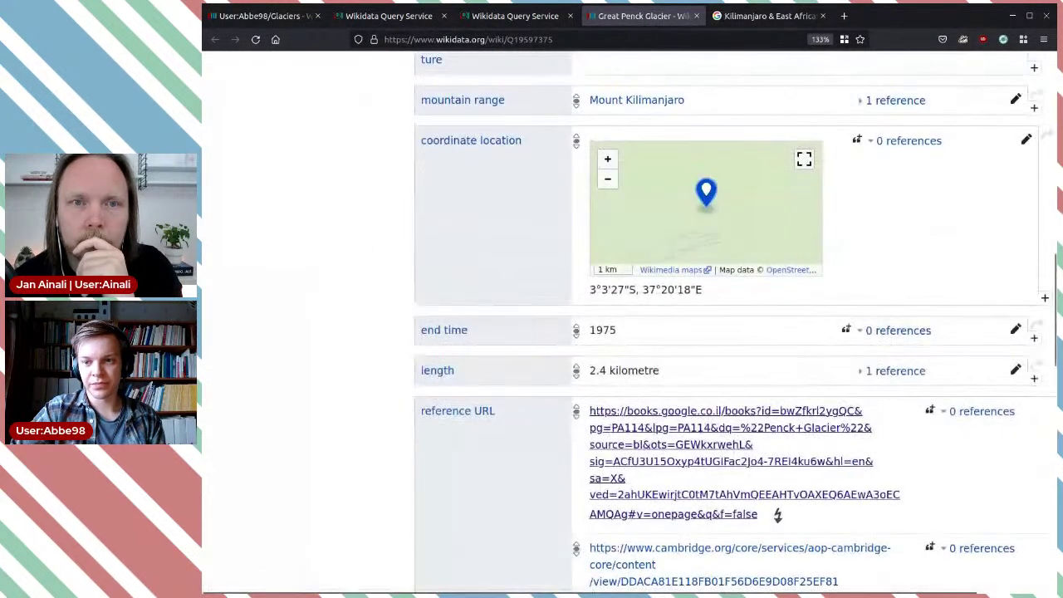
pyautogui.click(768, 16)
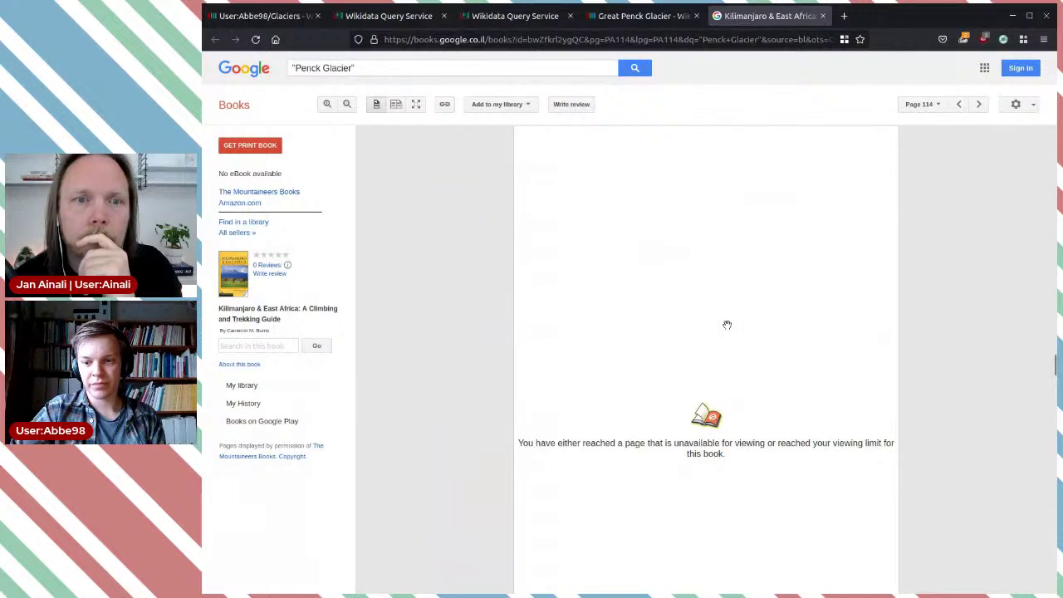
pyautogui.click(823, 15)
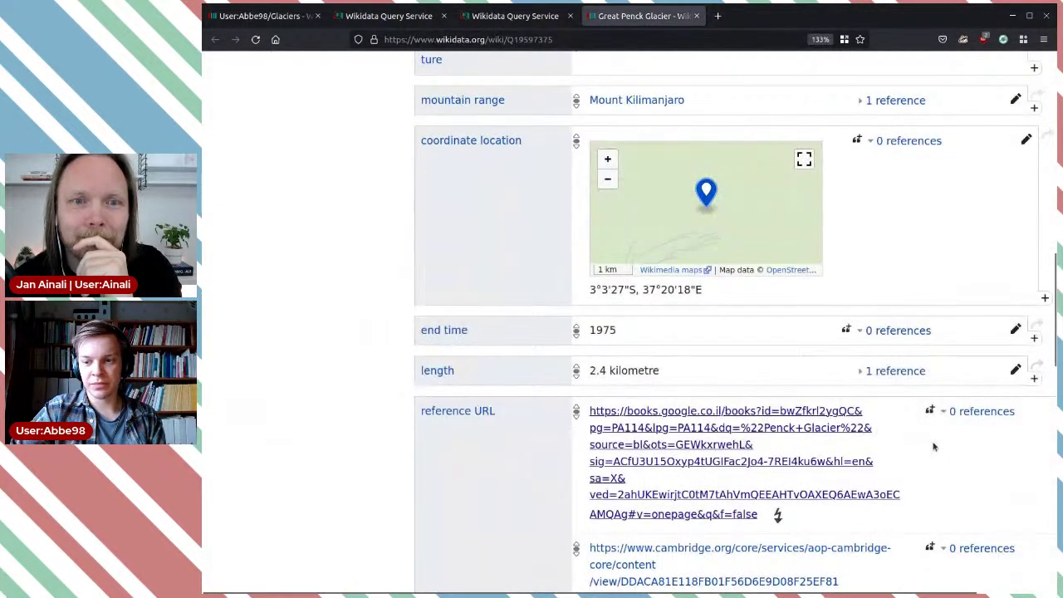
# Reload the Great Penck Glacier item and remove its Google Books reference URL statement.
pyautogui.scroll(-4, 1010, 411)
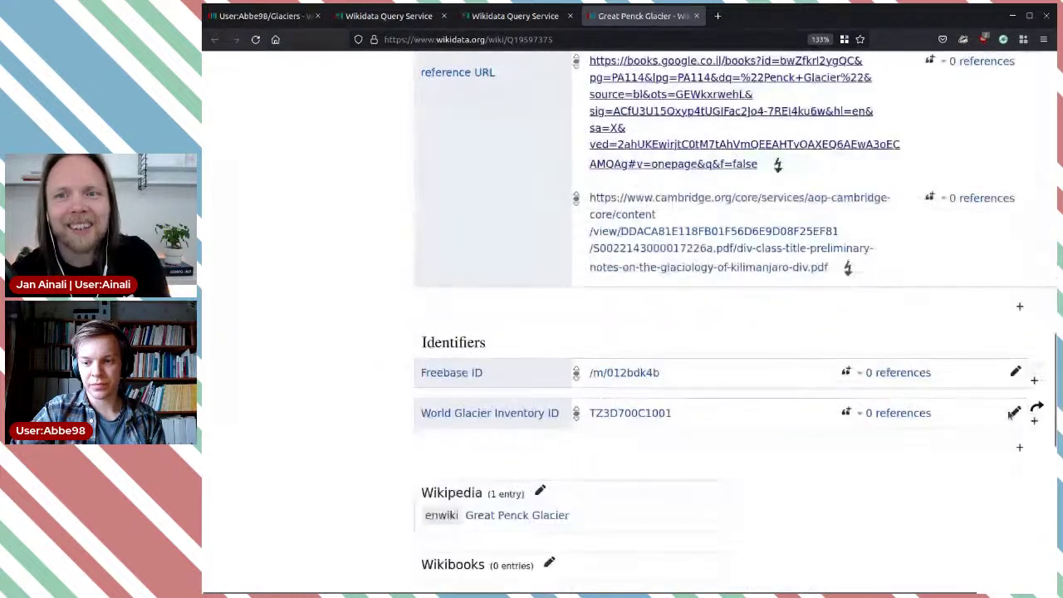
pyautogui.scroll(2, 1008, 411)
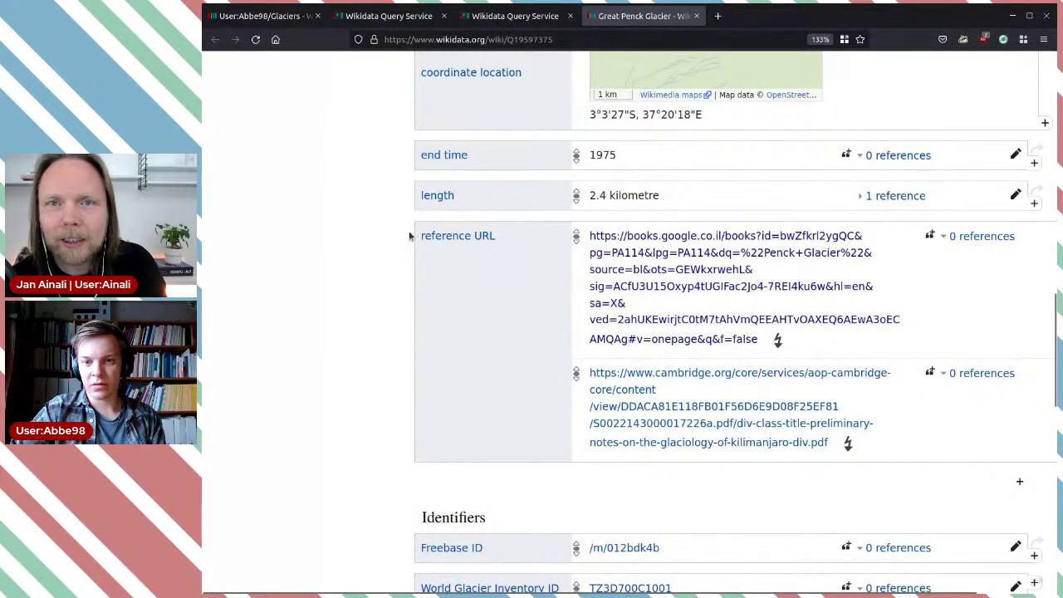
pyautogui.click(256, 39)
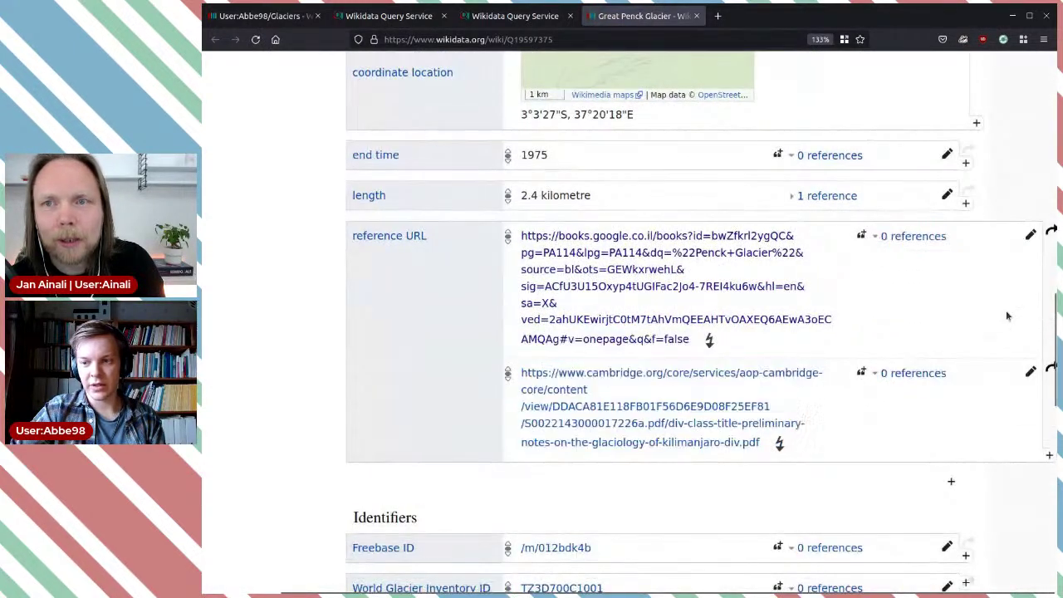
pyautogui.click(1030, 235)
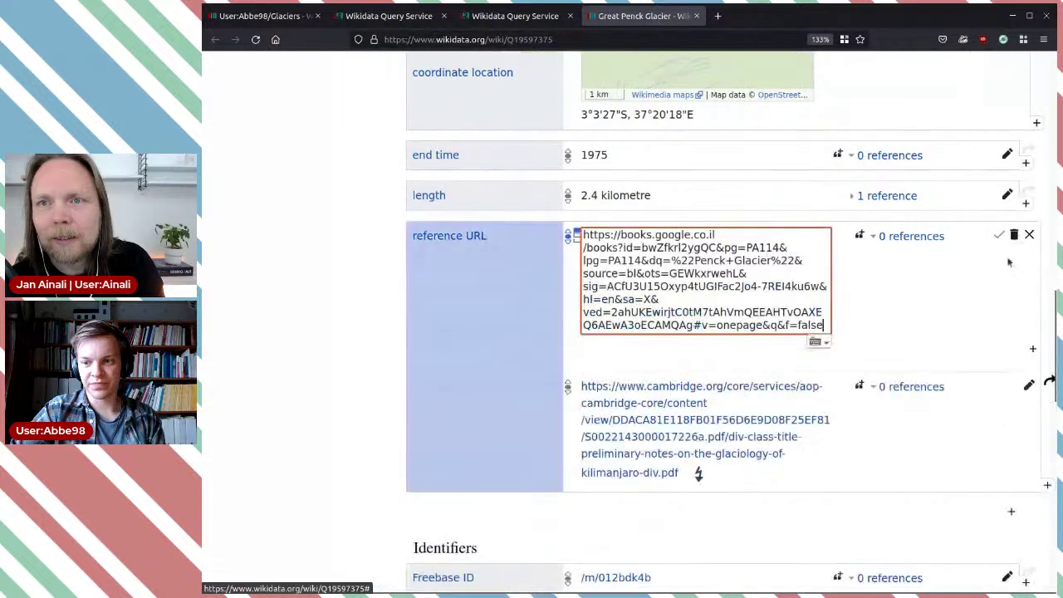
pyautogui.click(1014, 236)
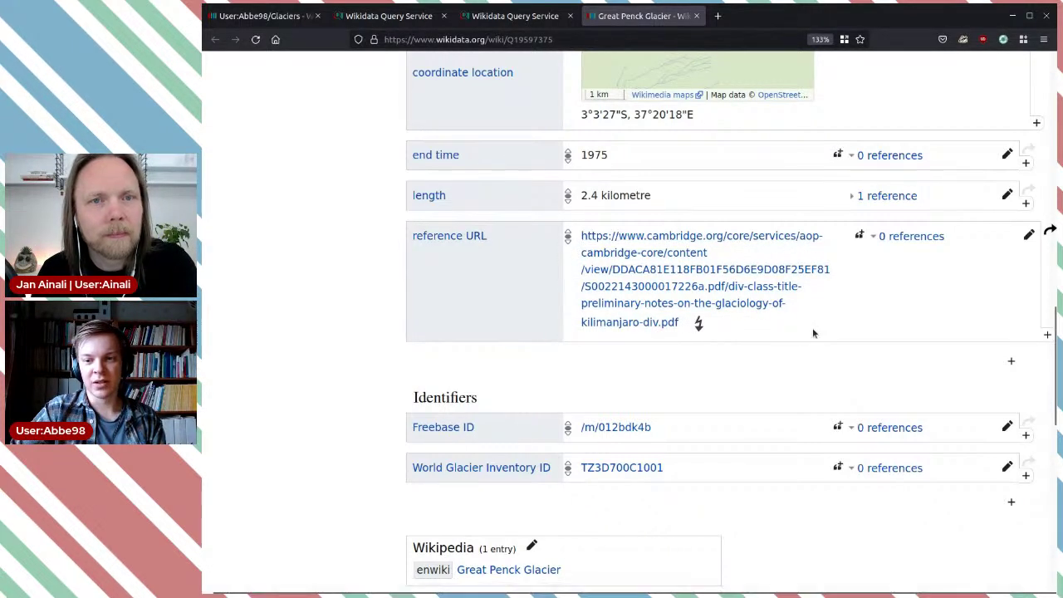
# Check the item's other statements and remove the remaining reference URL statement, the cambridge.org PDF link.
pyautogui.scroll(5, 812, 327)
pyautogui.scroll(4, 812, 327)
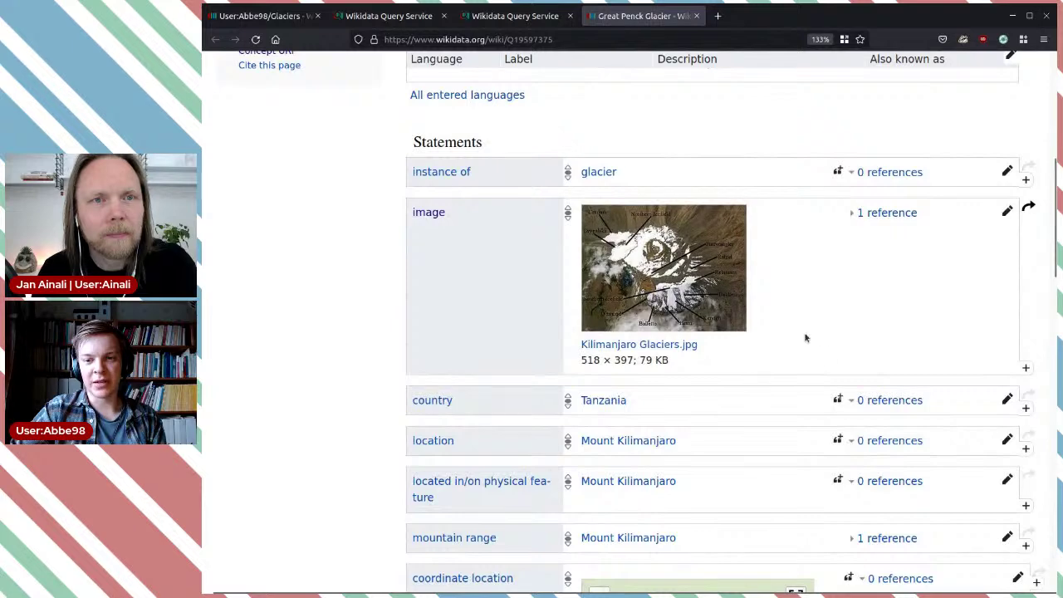
pyautogui.scroll(-5, 830, 357)
pyautogui.scroll(-1, 835, 362)
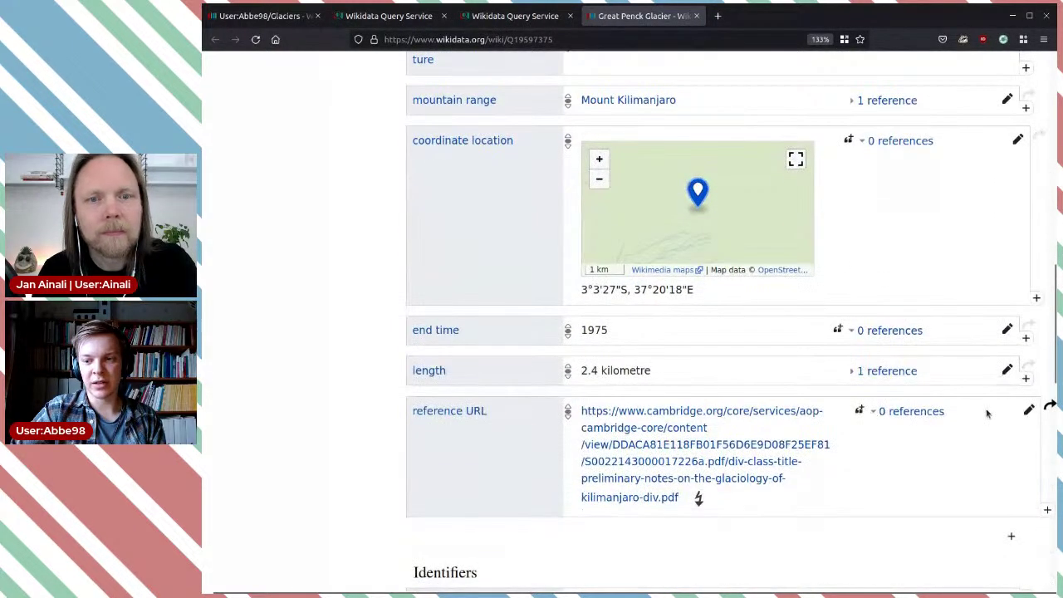
pyautogui.click(1029, 411)
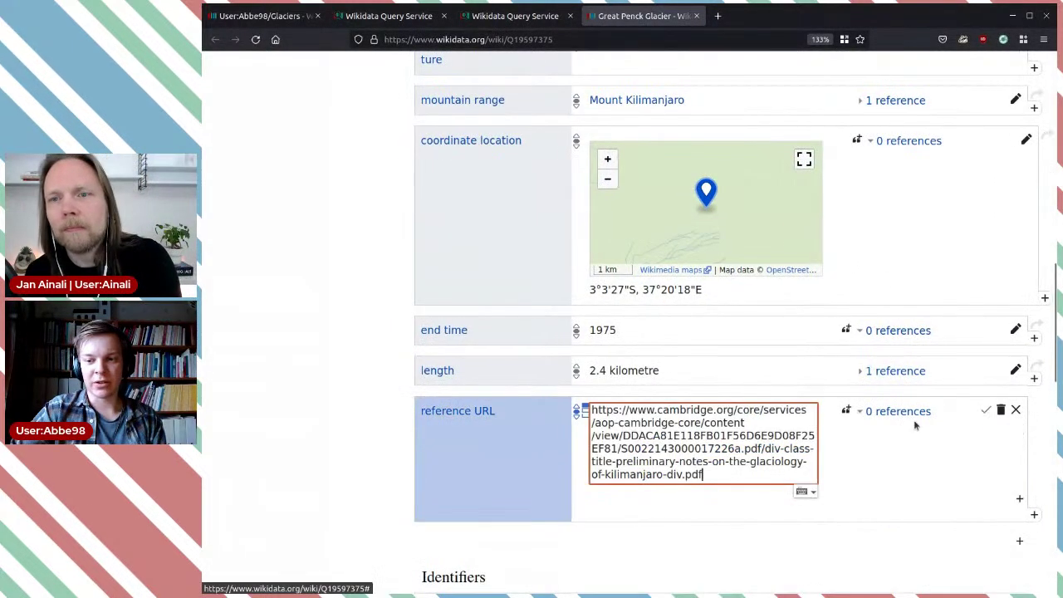
pyautogui.click(1002, 411)
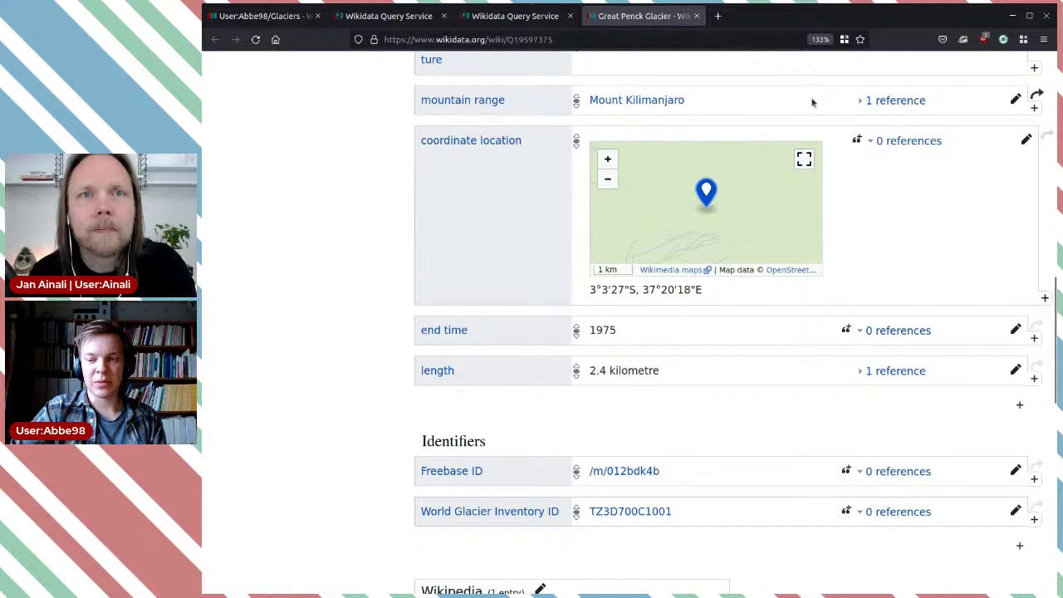
# Review the remaining Great Penck Glacier statements, including location, mountain range, end time and length, and close the item page.
pyautogui.scroll(5, 760, 259)
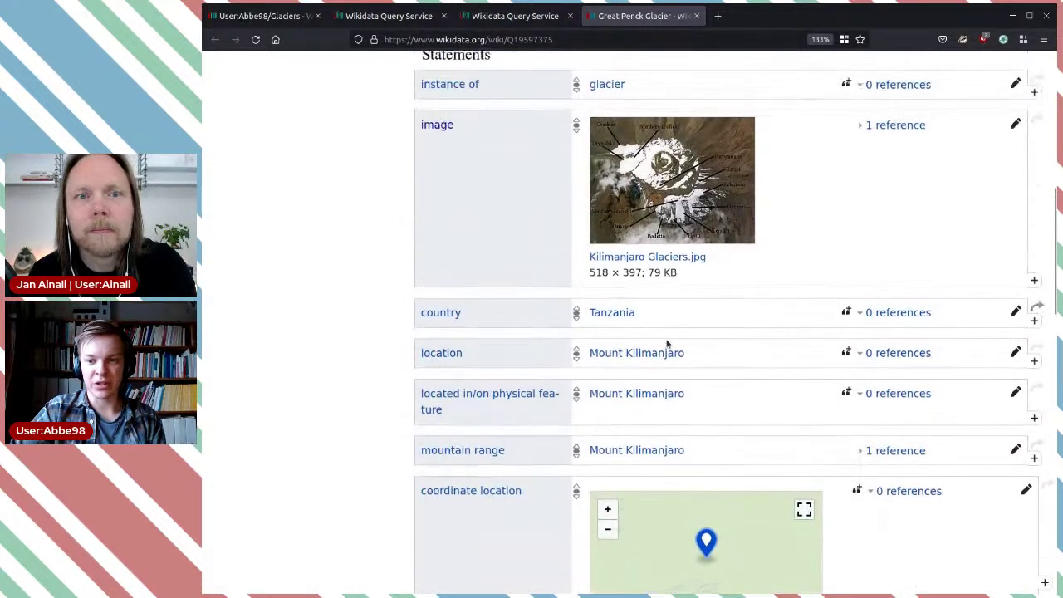
pyautogui.scroll(3, 692, 425)
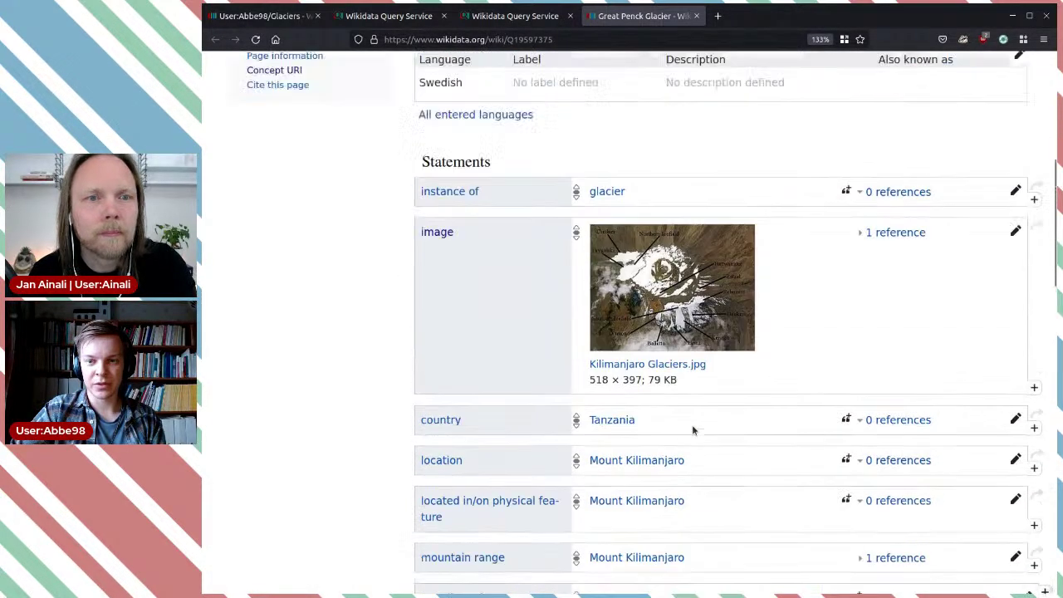
pyautogui.scroll(-9, 509, 308)
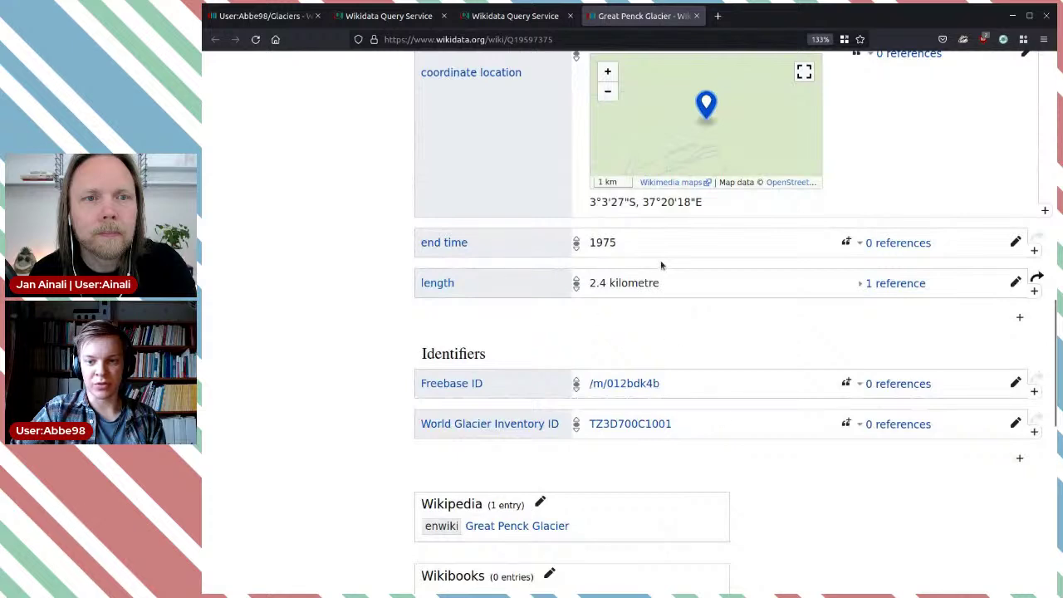
pyautogui.scroll(3, 659, 266)
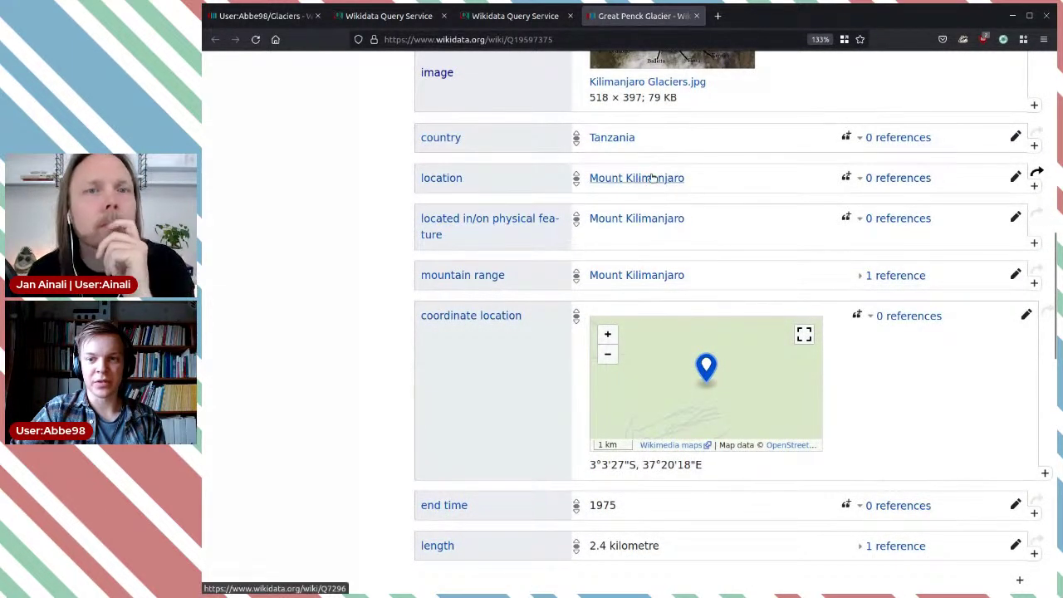
pyautogui.scroll(2, 689, 175)
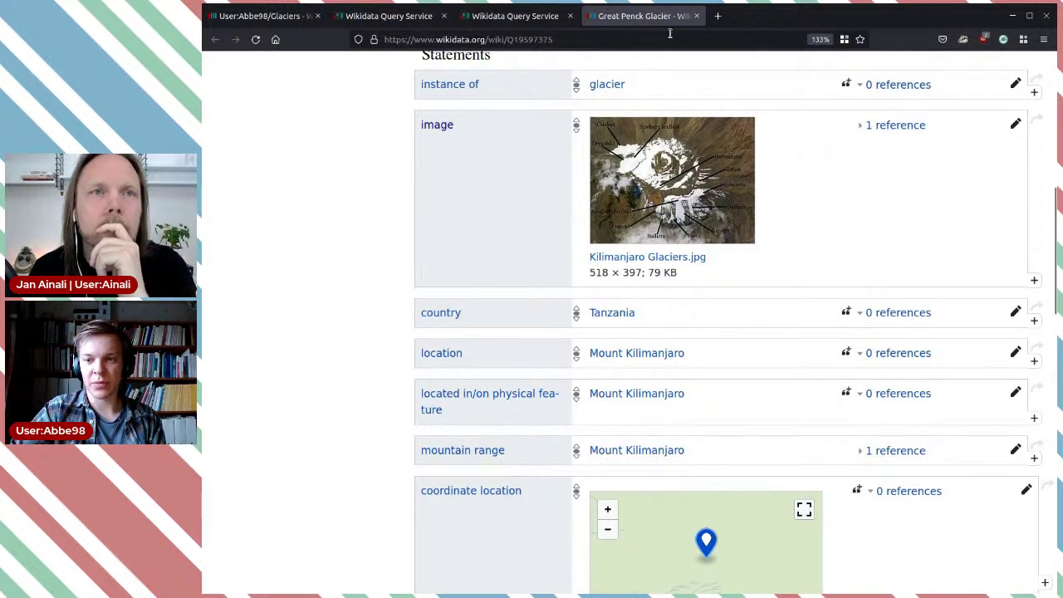
pyautogui.click(697, 16)
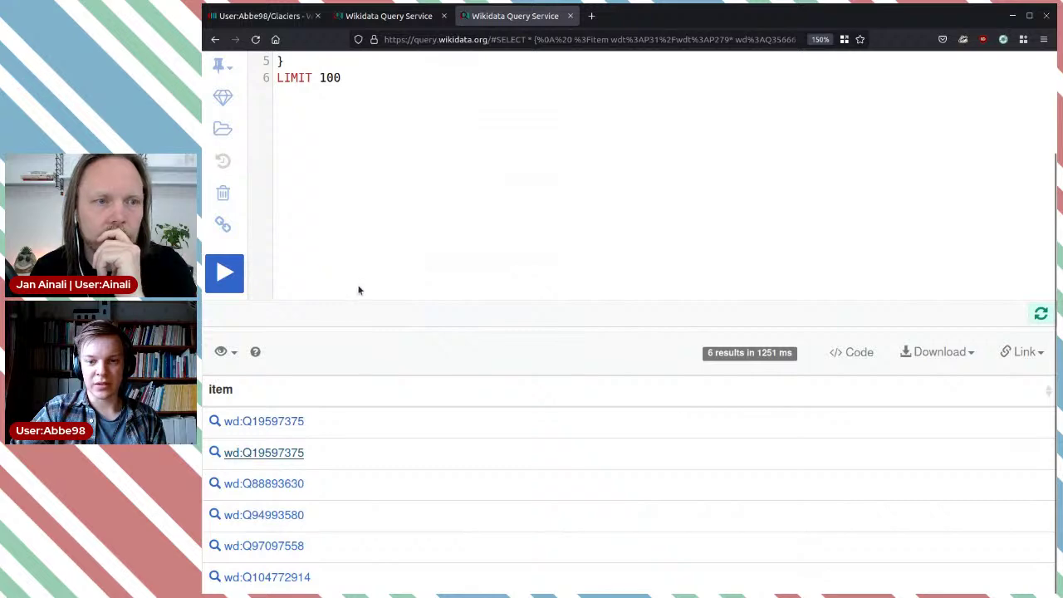
# Close the Great Penck Glacier item, open item Q88893630 (Punchbowl Glacier) from the query results, and review its statements.
pyautogui.click(634, 16)
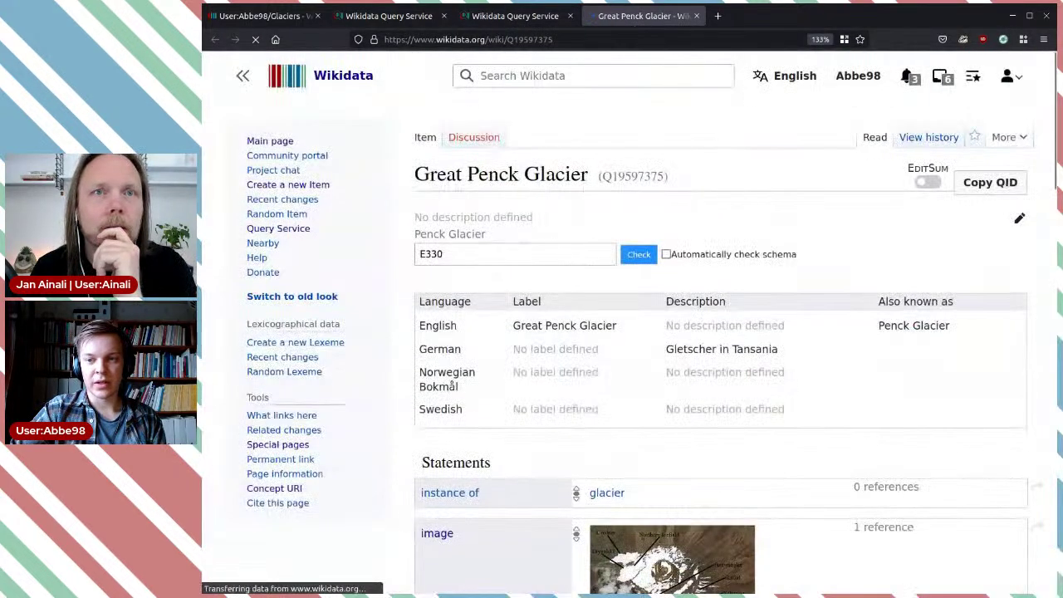
pyautogui.click(696, 16)
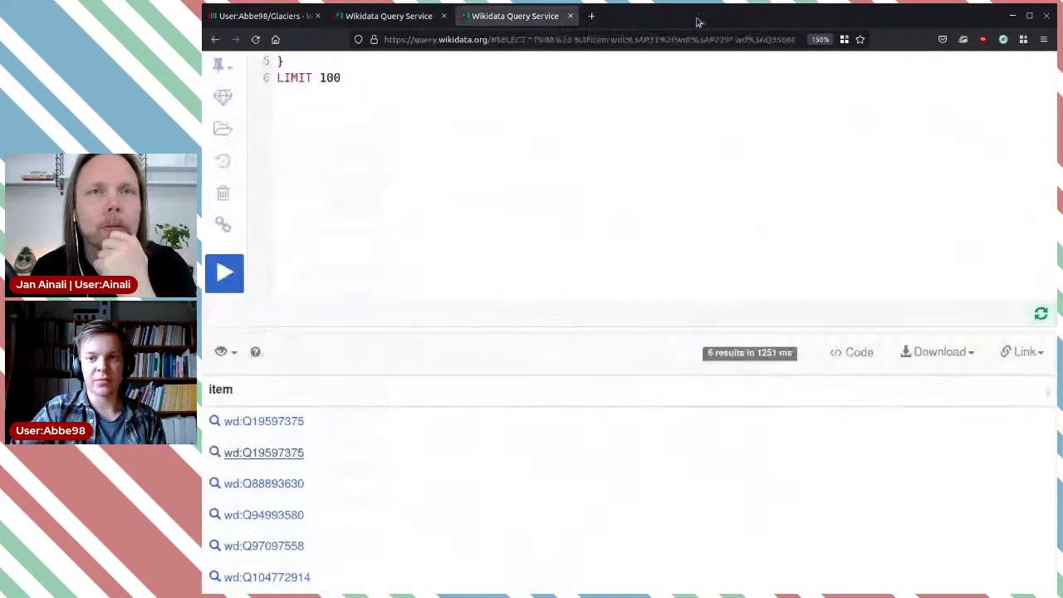
pyautogui.click(299, 483)
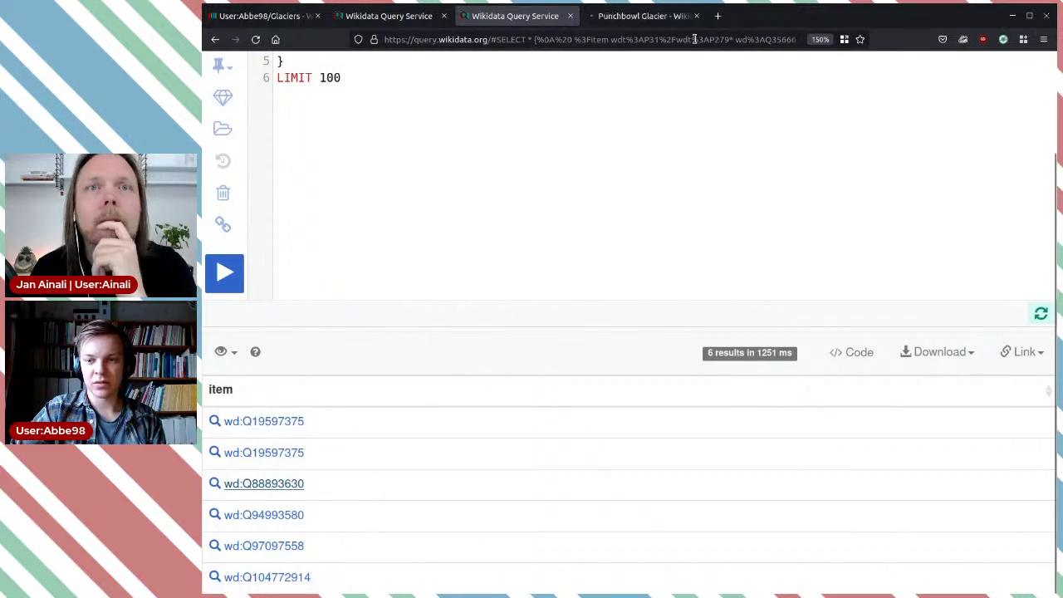
pyautogui.click(614, 16)
pyautogui.scroll(-3, 896, 308)
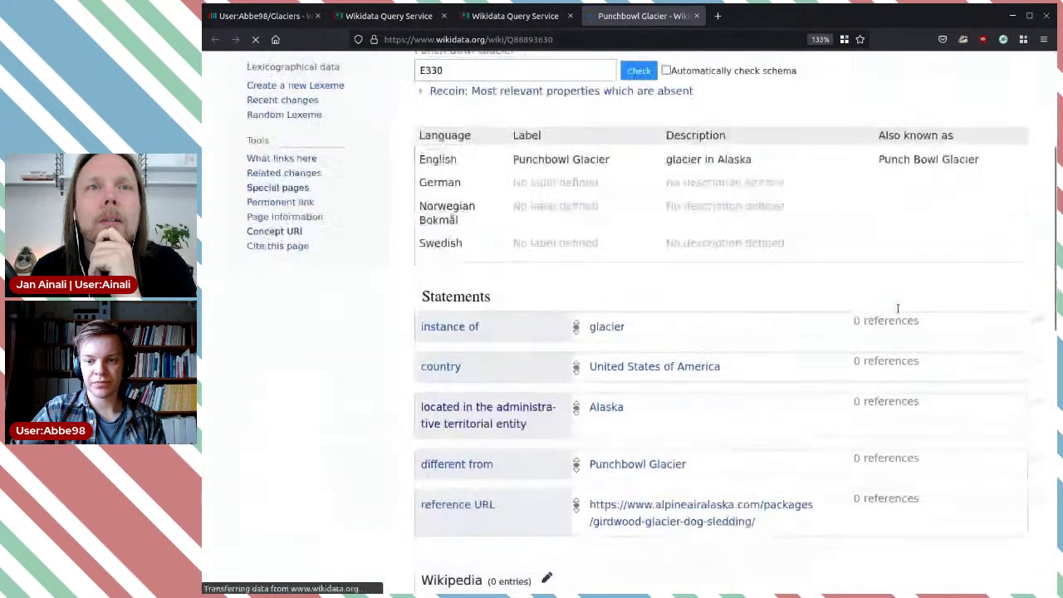
pyautogui.scroll(-3, 896, 307)
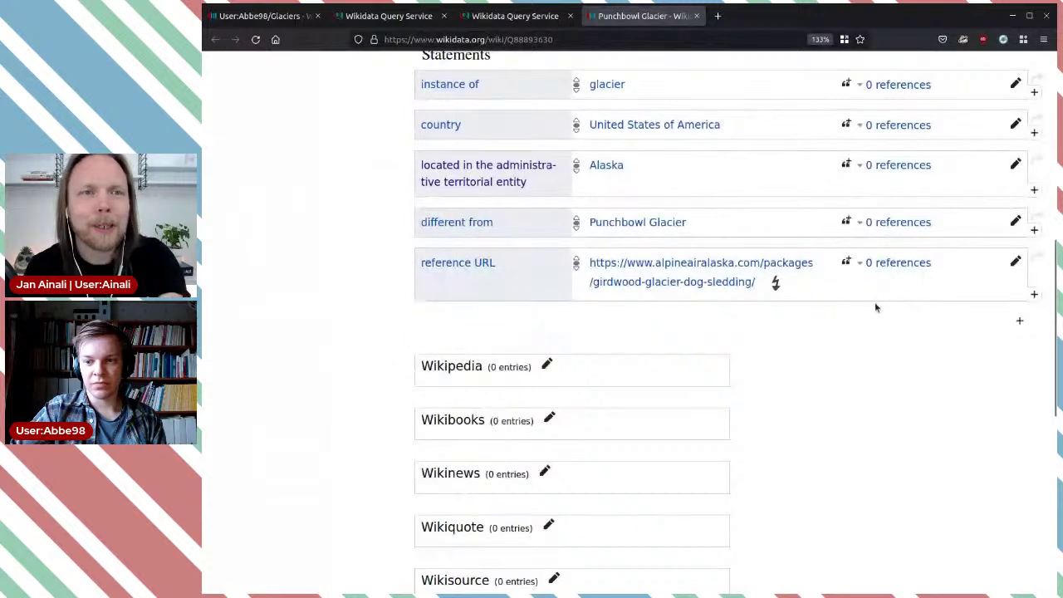
pyautogui.scroll(5, 756, 294)
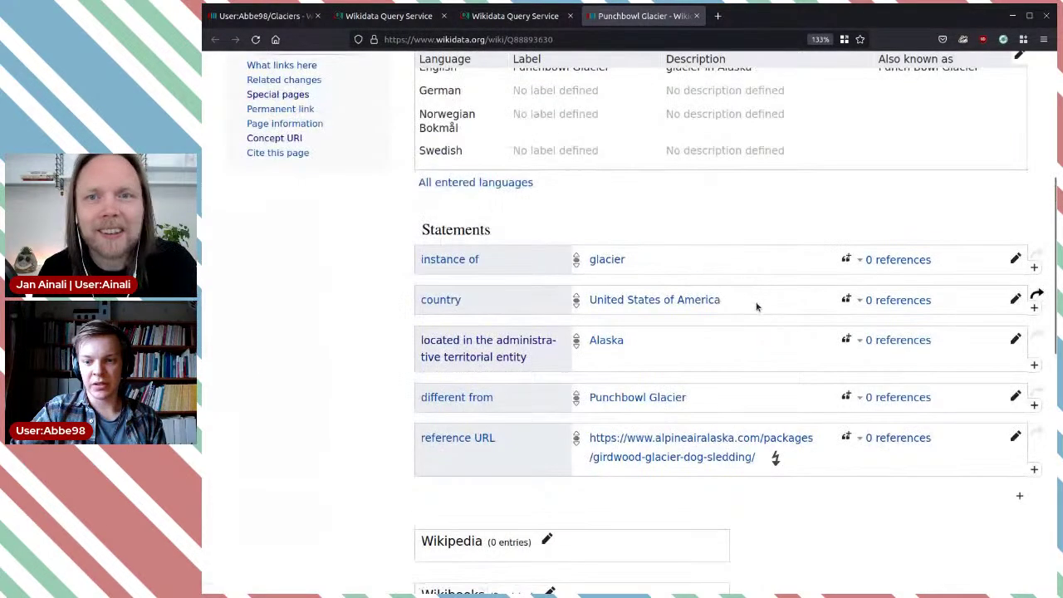
pyautogui.scroll(-2, 756, 313)
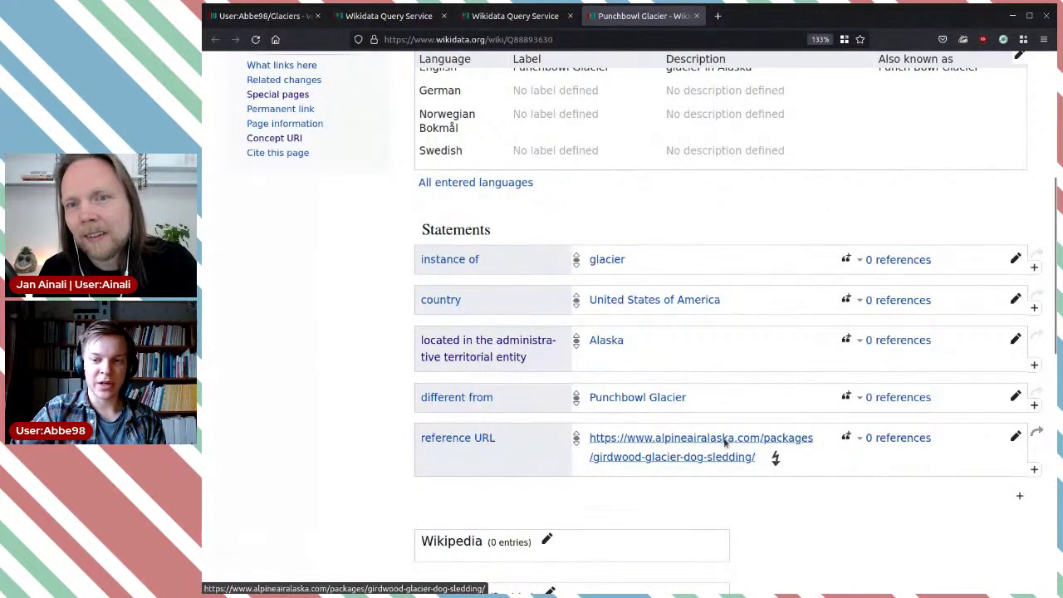
# Check the alpineairalaska.com reference page on its own, close it, and remove the reference URL statement from Punchbowl Glacier.
pyautogui.middleClick(733, 458)
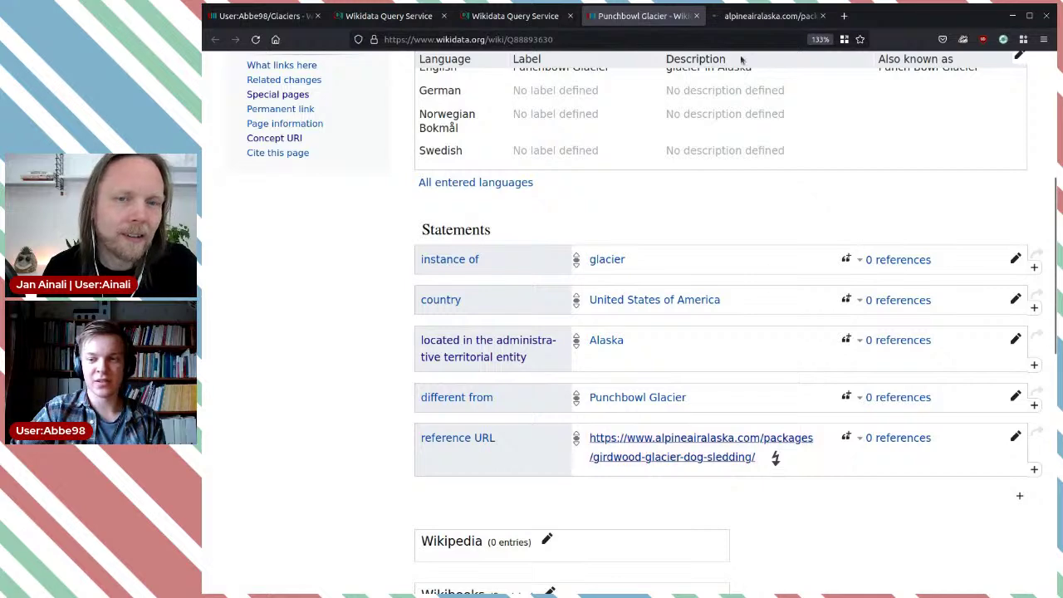
pyautogui.click(753, 17)
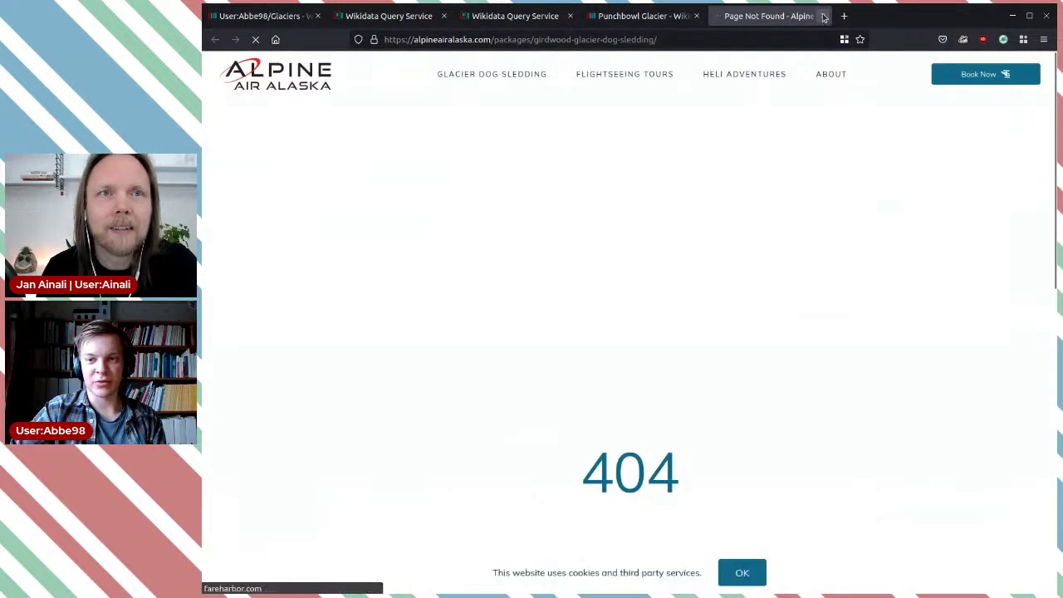
pyautogui.hotkey('ctrl', 'w')
pyautogui.click(1014, 436)
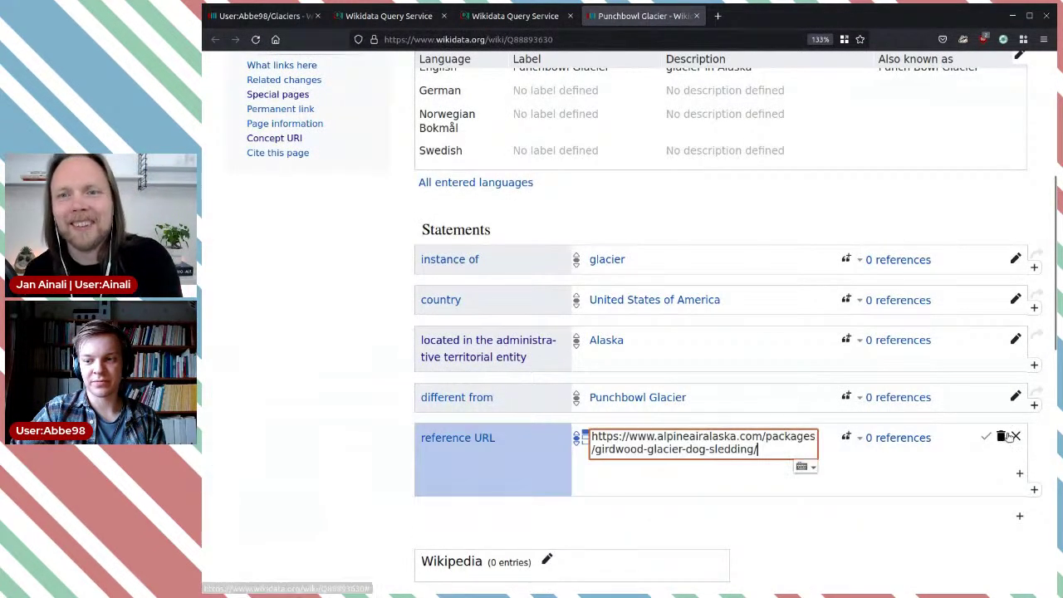
pyautogui.click(1005, 436)
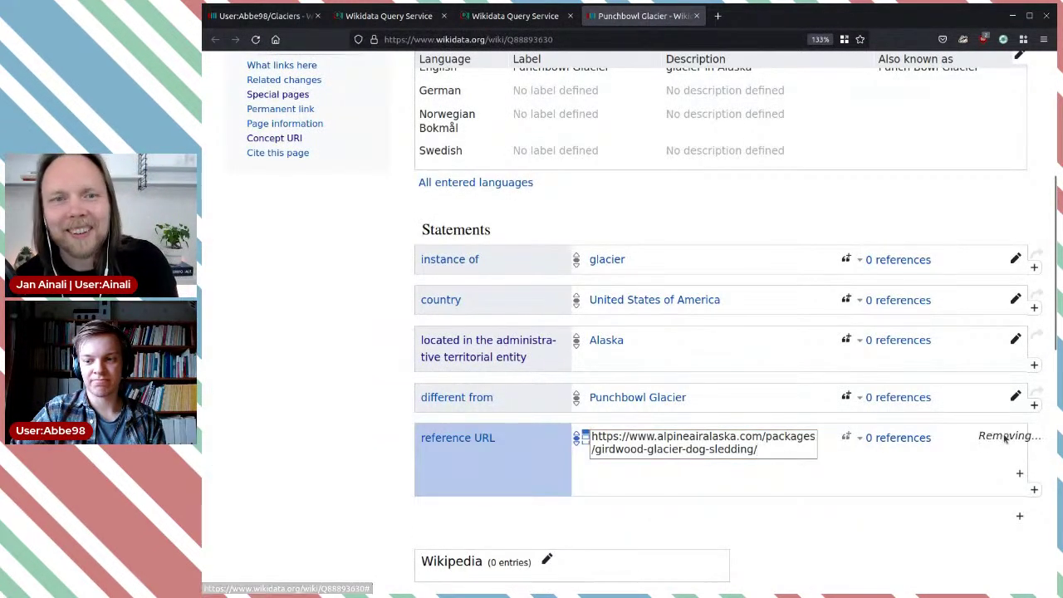
# Close the Punchbowl Glacier item, open item Q94993580 (Äparjekna) from the query results, and review its statements.
pyautogui.click(515, 16)
pyautogui.click(695, 16)
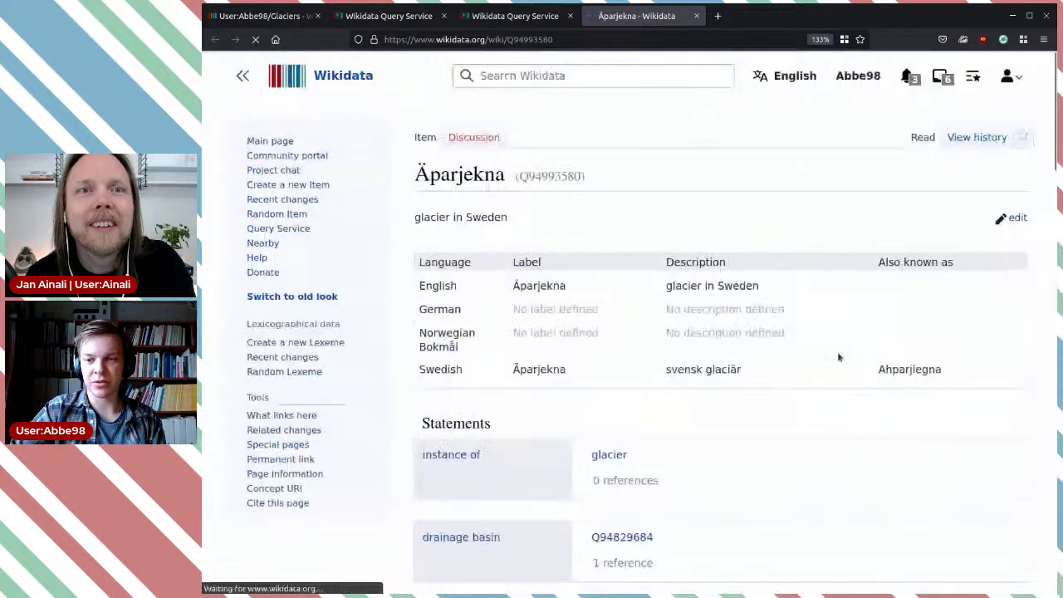
pyautogui.scroll(-4, 853, 361)
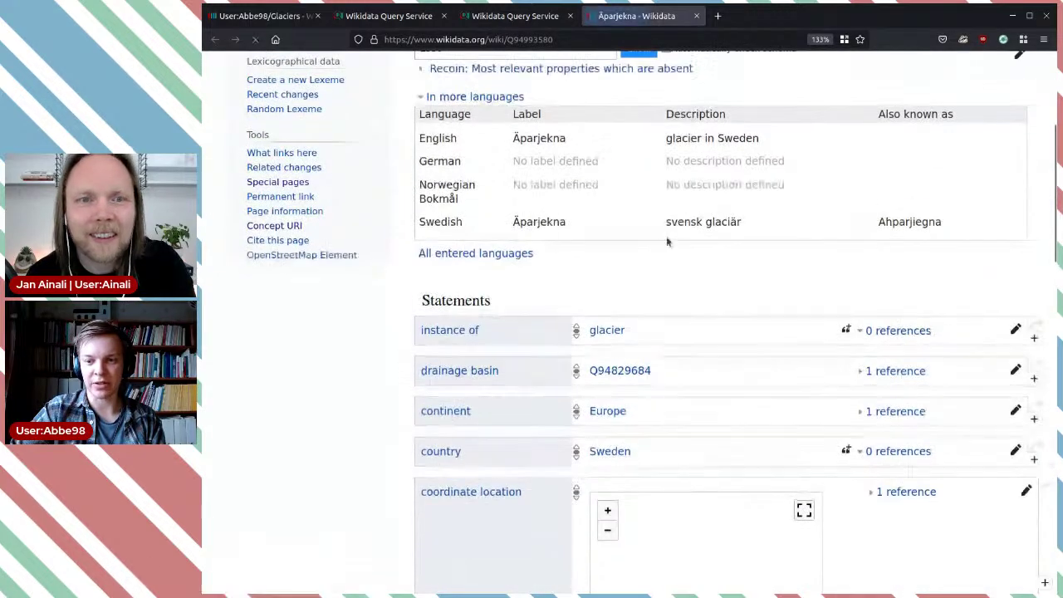
pyautogui.scroll(-3, 954, 514)
pyautogui.scroll(-1, 955, 498)
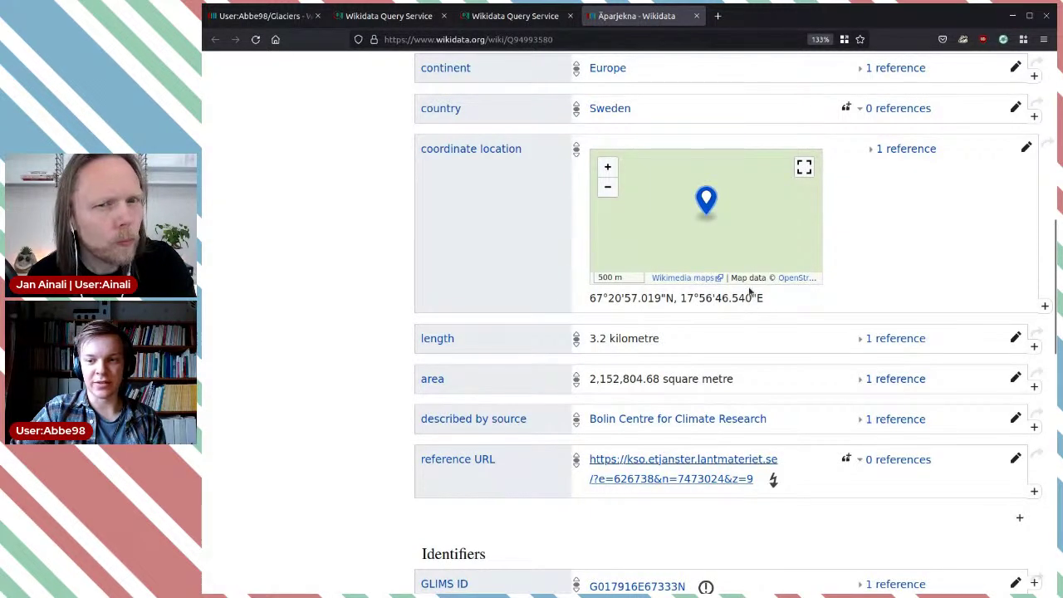
# Check the kso.etjanster.lantmateriet.se reference link on its own page, close it, and remove the reference URL statement from Äparjekna.
pyautogui.middleClick(768, 459)
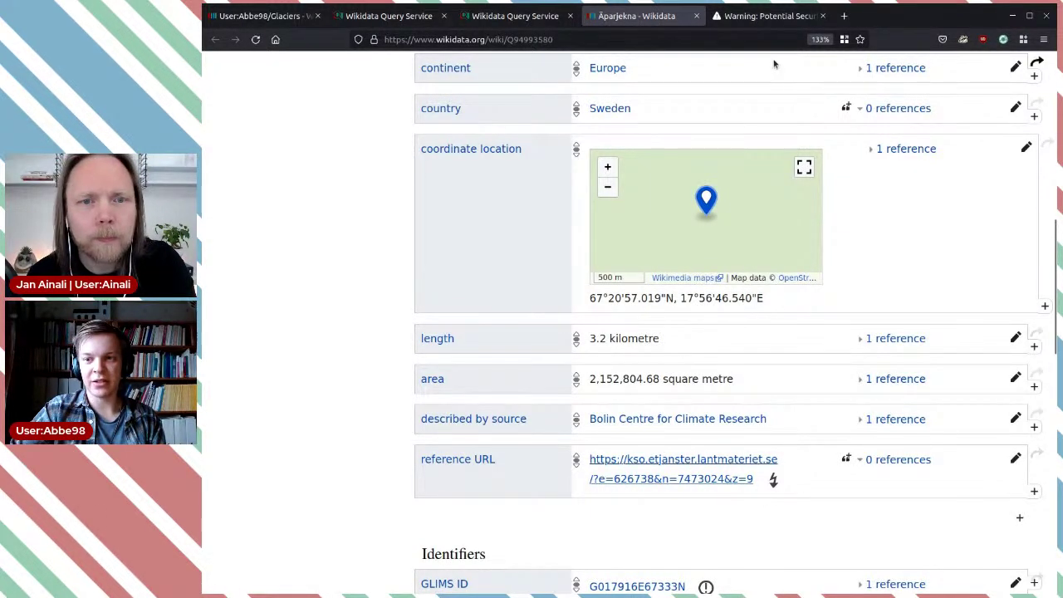
pyautogui.click(776, 18)
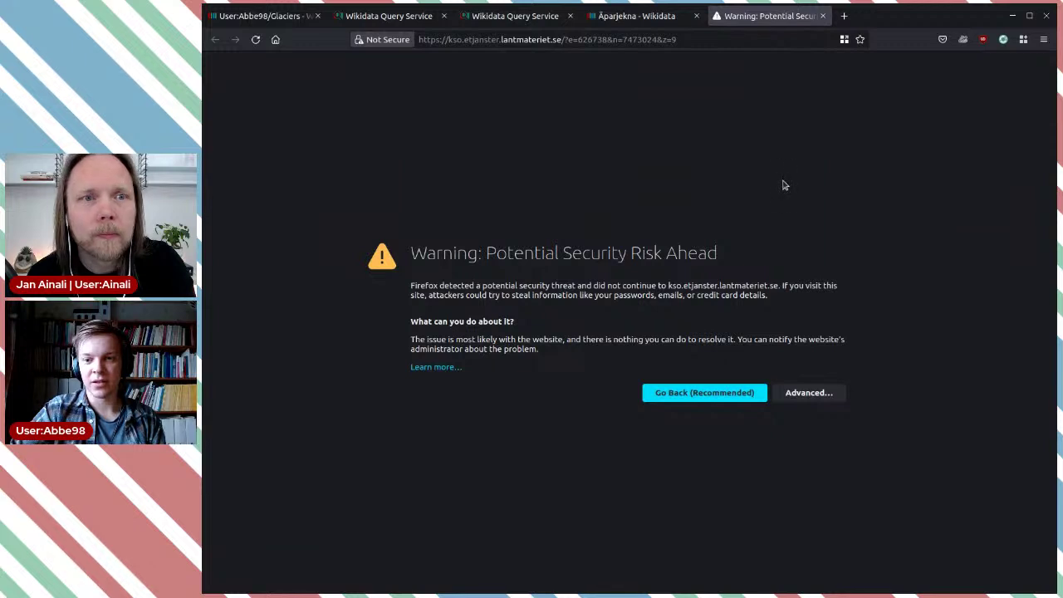
pyautogui.click(823, 17)
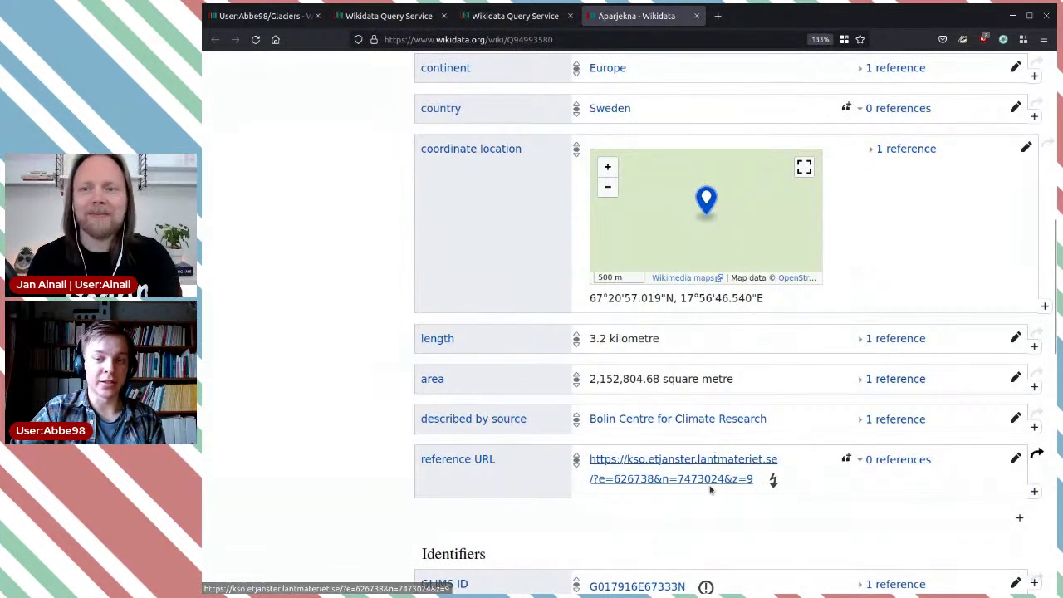
pyautogui.click(1014, 459)
pyautogui.click(999, 460)
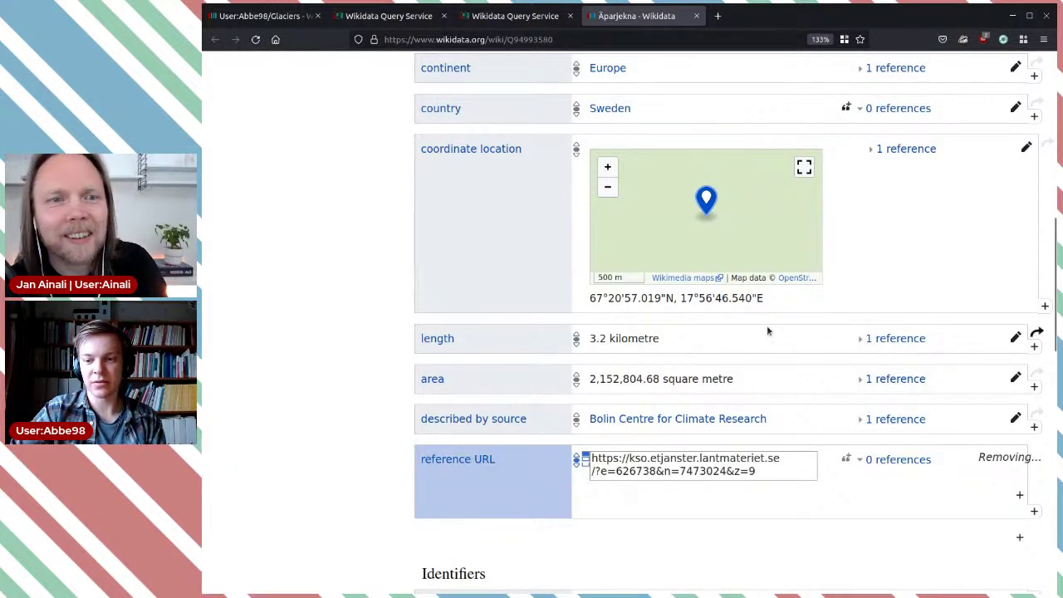
# Check Äparjekna's identifiers, close the item, and open item Q97097558 (German Glacier) from the query results.
pyautogui.scroll(-3, 589, 398)
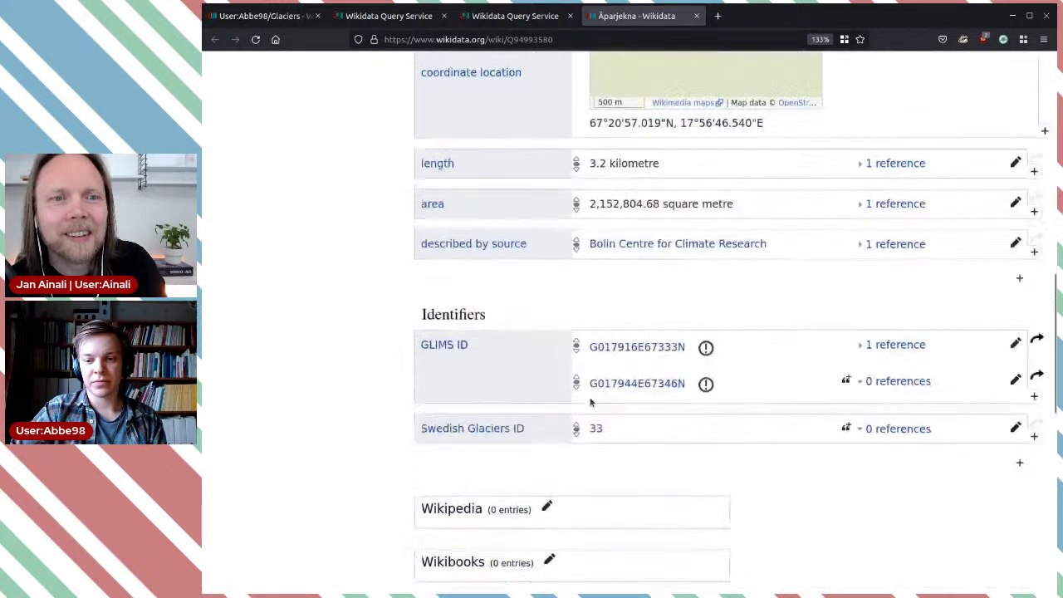
pyautogui.scroll(3, 589, 398)
pyautogui.click(509, 17)
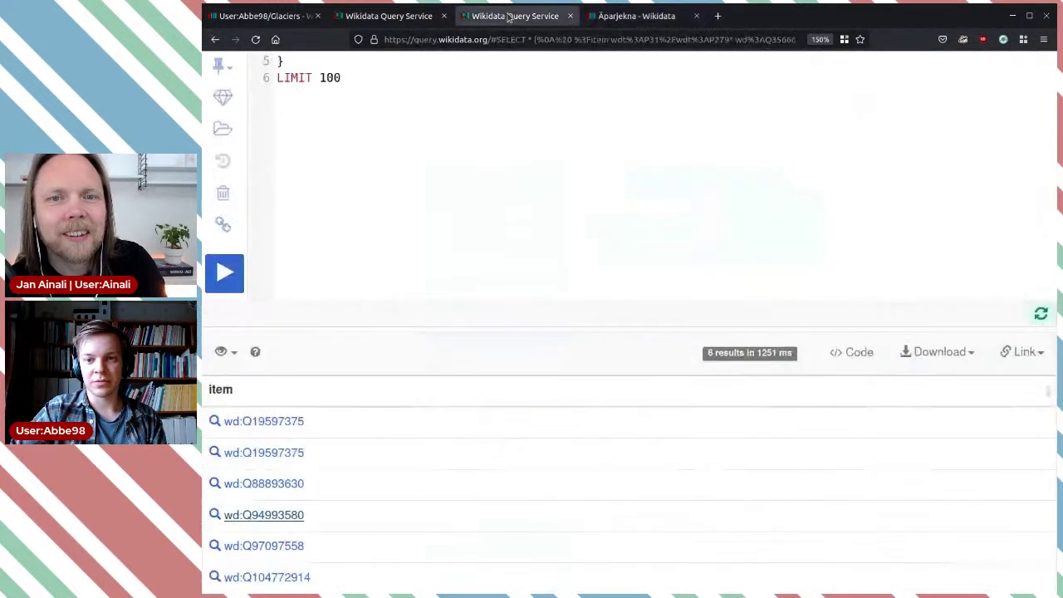
pyautogui.middleClick(299, 554)
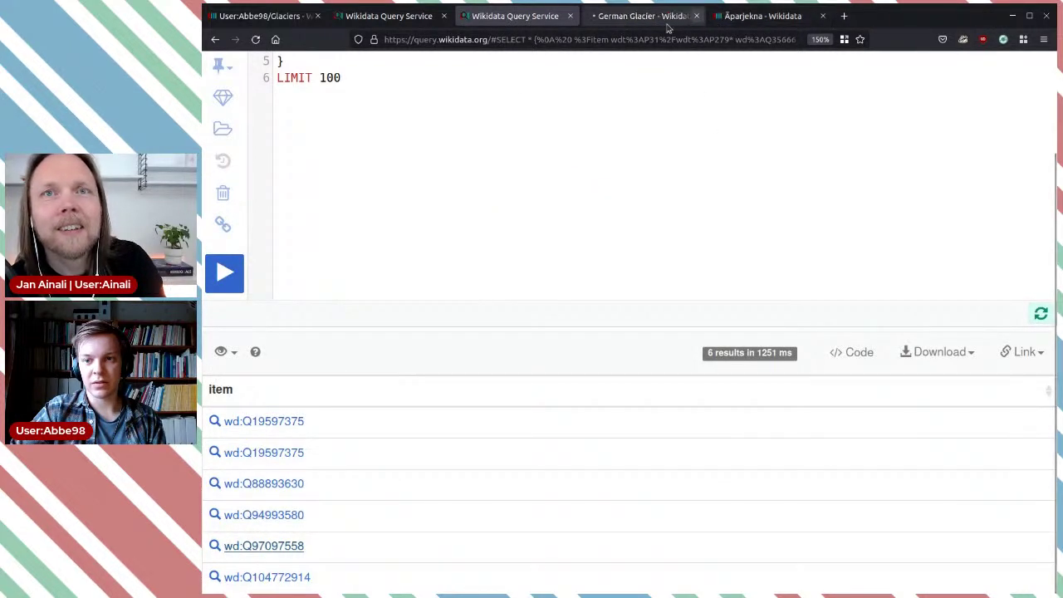
pyautogui.click(823, 16)
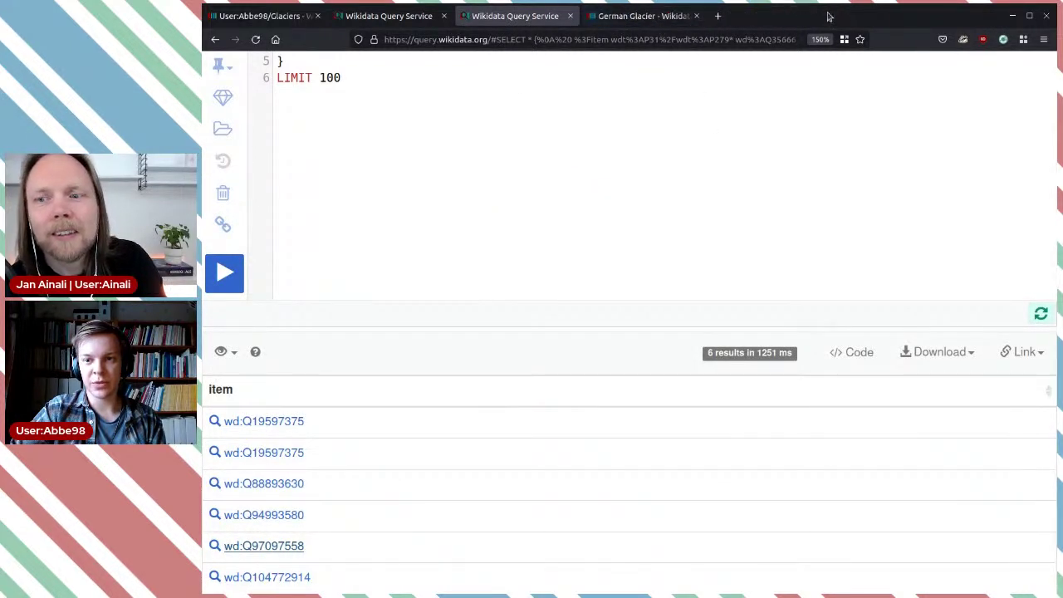
pyautogui.click(639, 16)
# Review German Glacier's statements and identifiers, and read the constraint suggestions on its image statement.
pyautogui.scroll(-10, 912, 384)
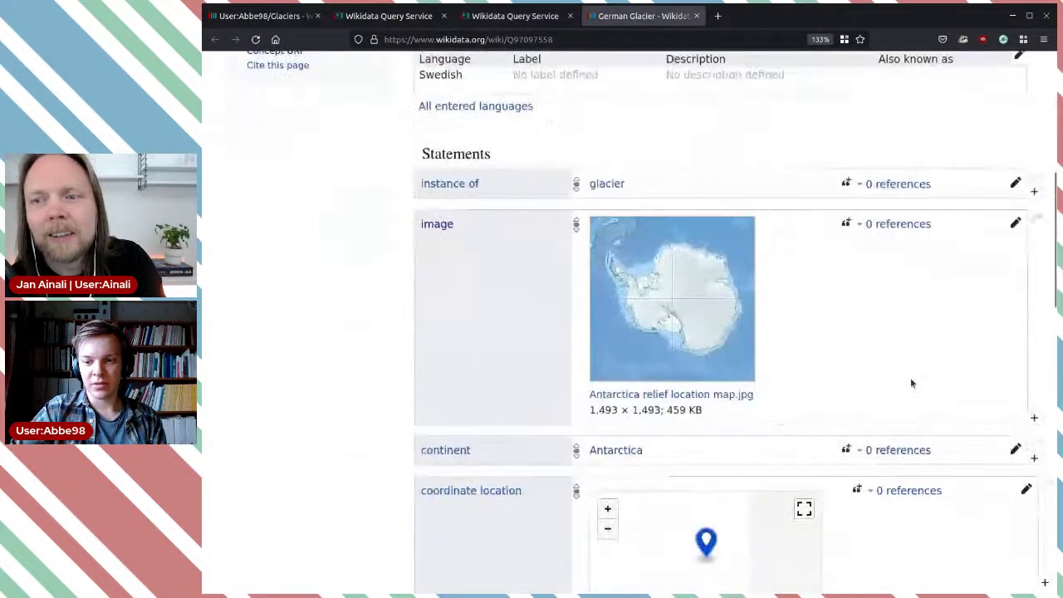
pyautogui.scroll(3, 911, 381)
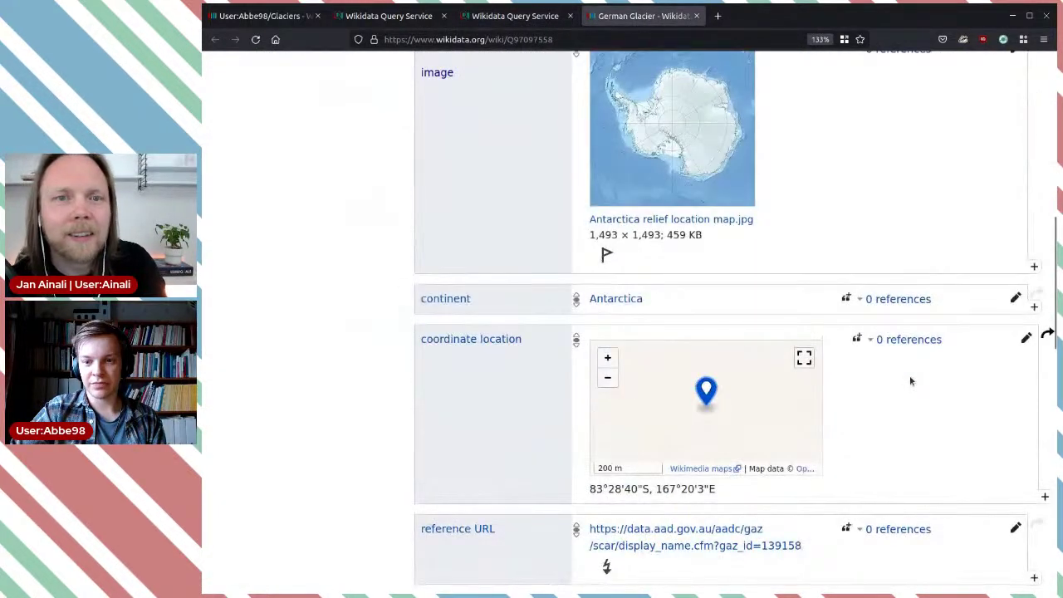
pyautogui.scroll(2, 909, 375)
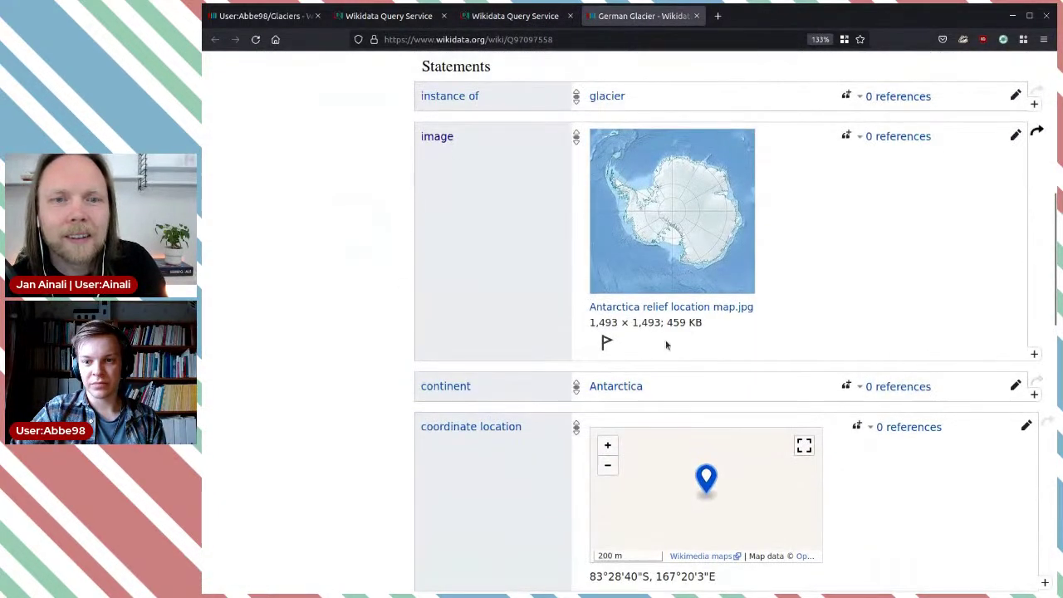
pyautogui.click(606, 341)
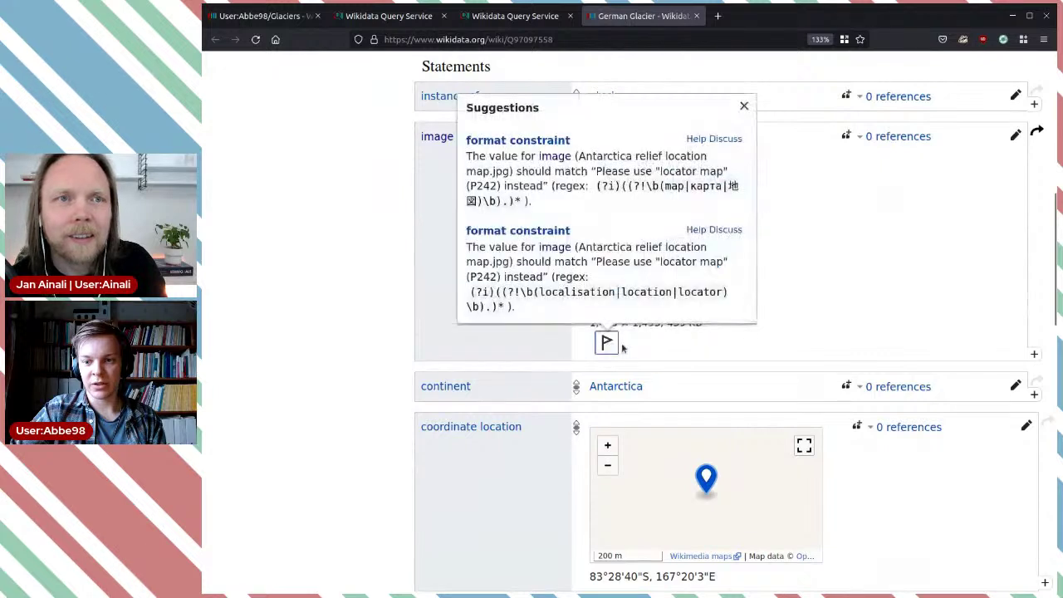
pyautogui.click(908, 337)
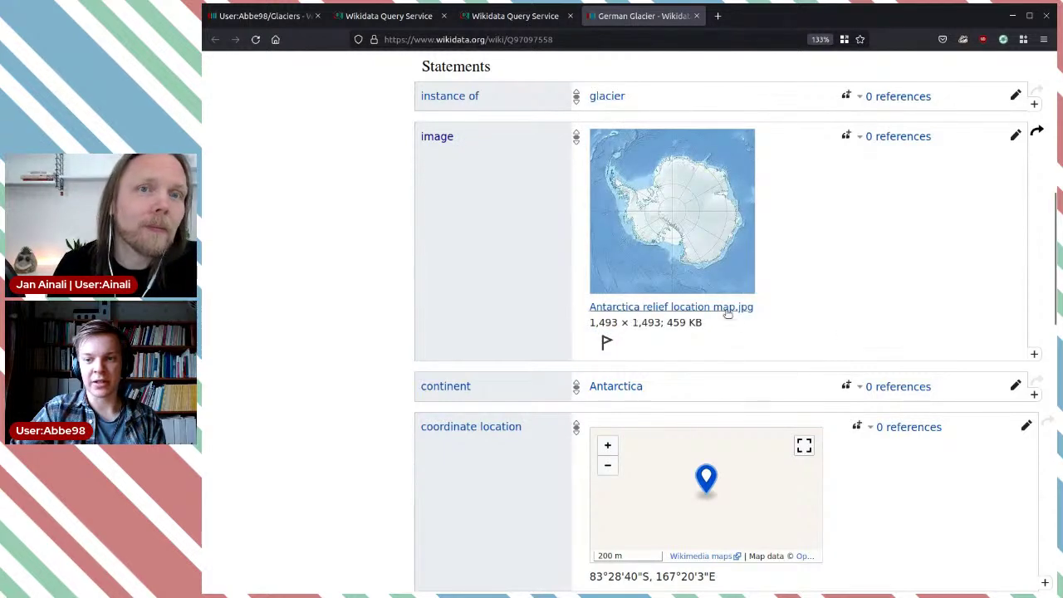
pyautogui.scroll(-2, 826, 359)
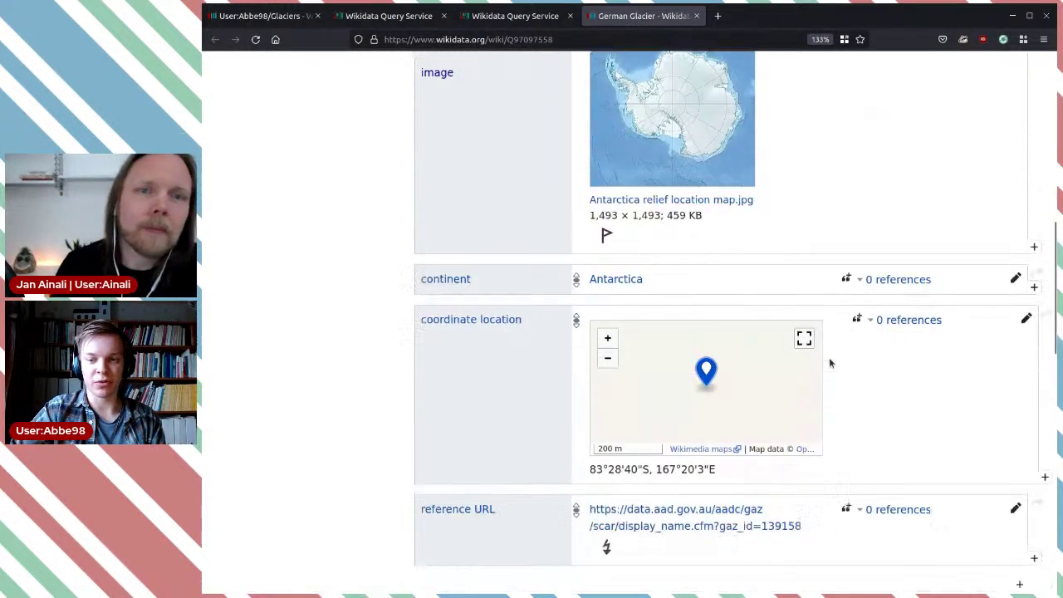
pyautogui.scroll(-3, 828, 363)
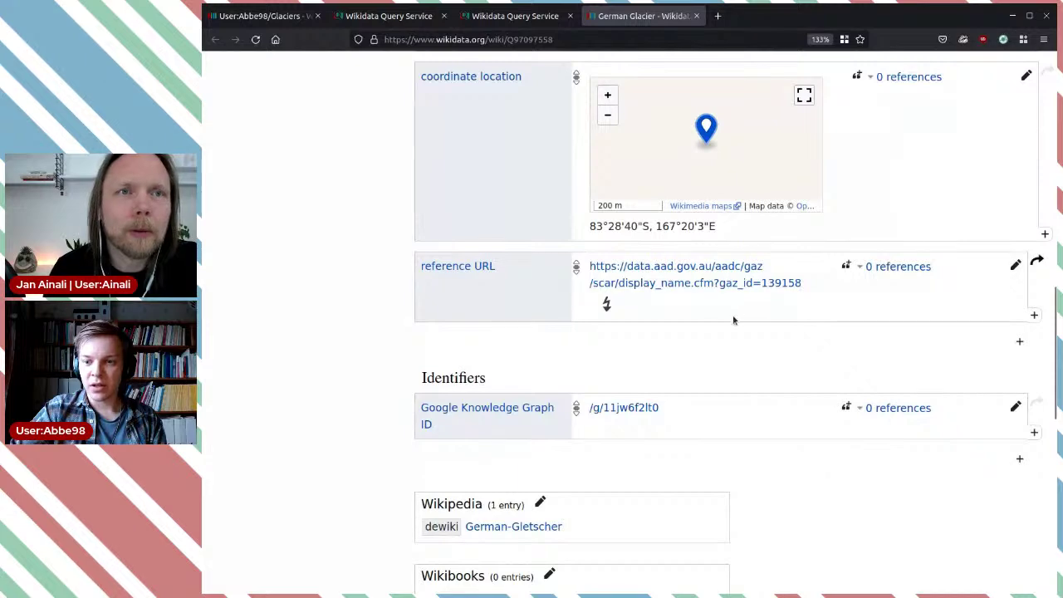
# Remove the image statement "Antarctica relief location map.jpg" from German Glacier.
pyautogui.scroll(4, 751, 340)
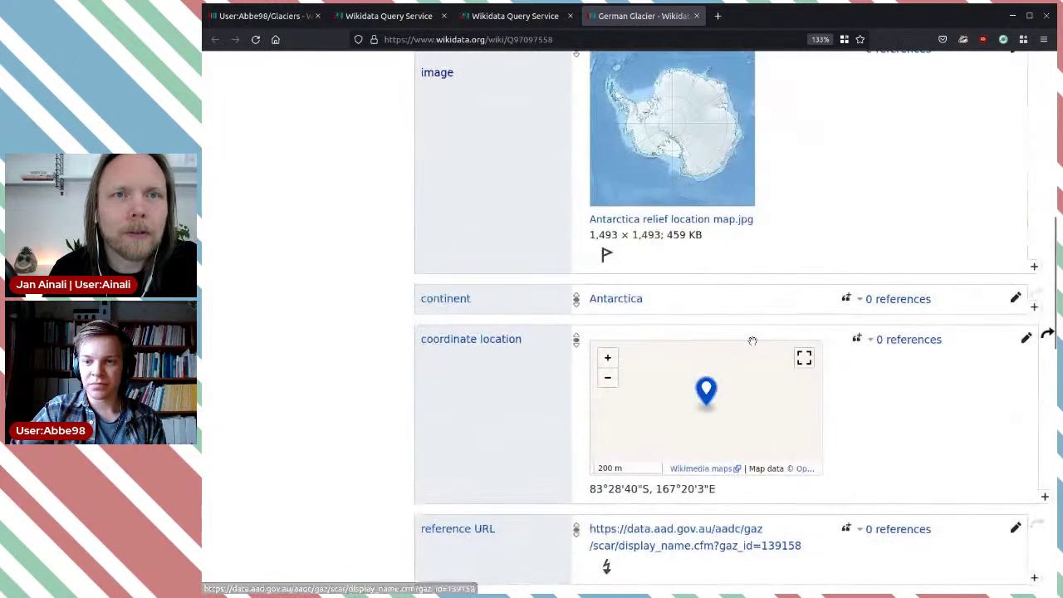
pyautogui.scroll(2, 742, 335)
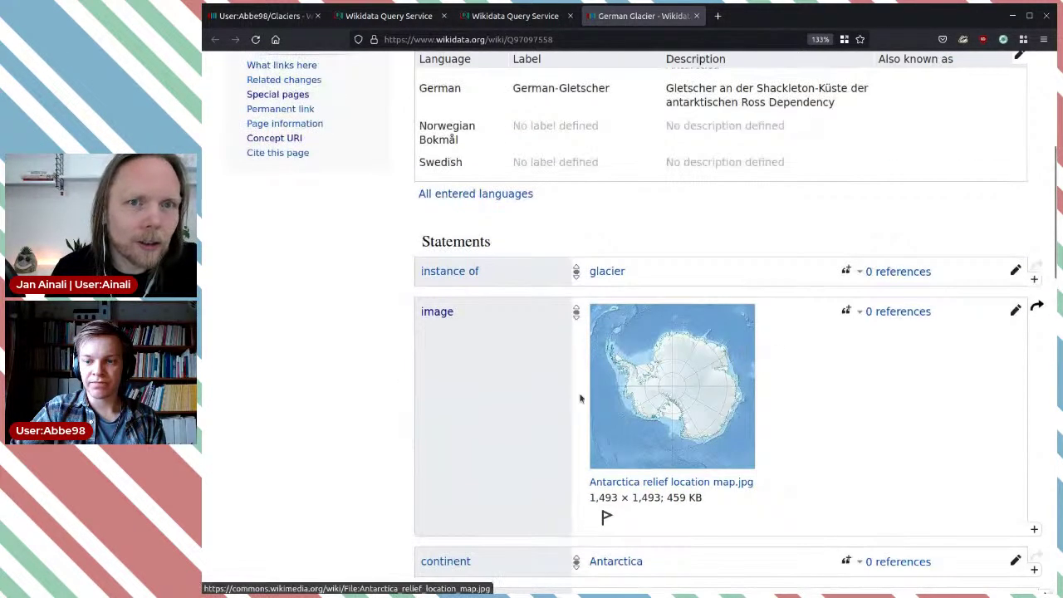
pyautogui.click(1015, 311)
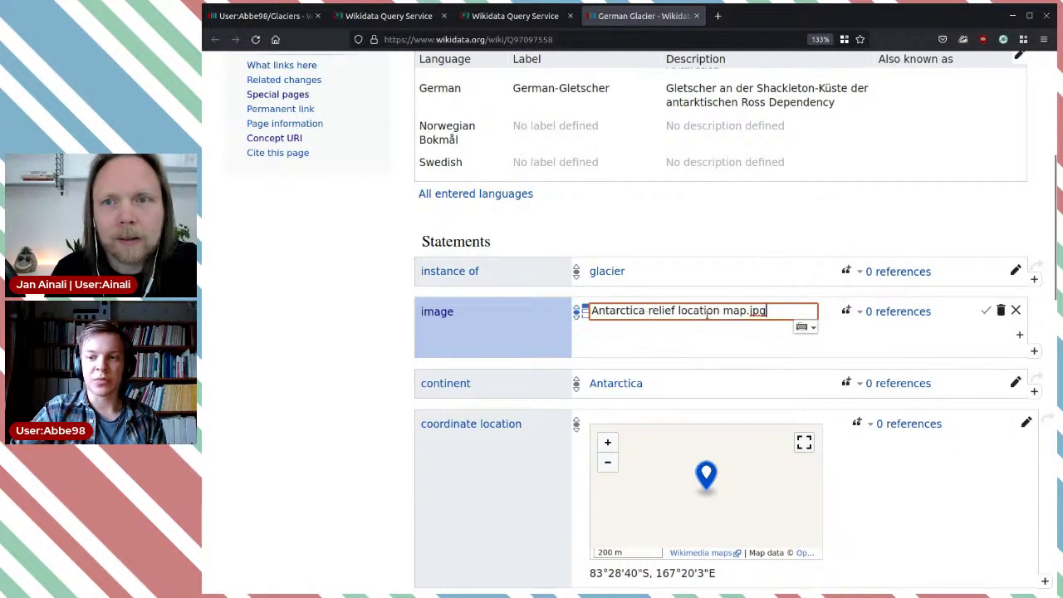
pyautogui.click(1000, 310)
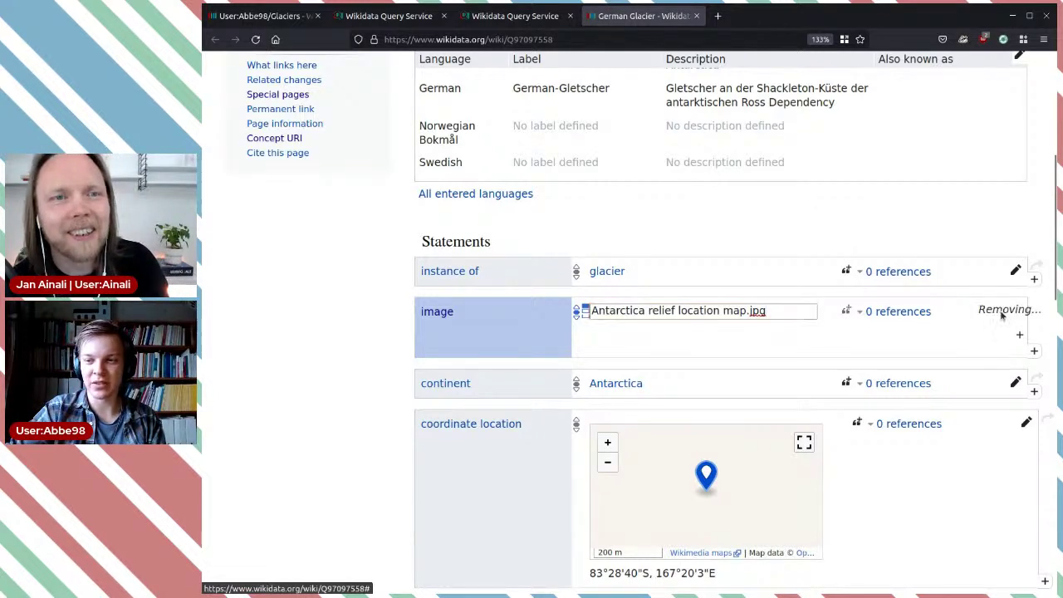
# Check the gazetteer page behind German Glacier's reference URL, select the gaz_id number in its address, and close the page.
pyautogui.scroll(-3, 842, 376)
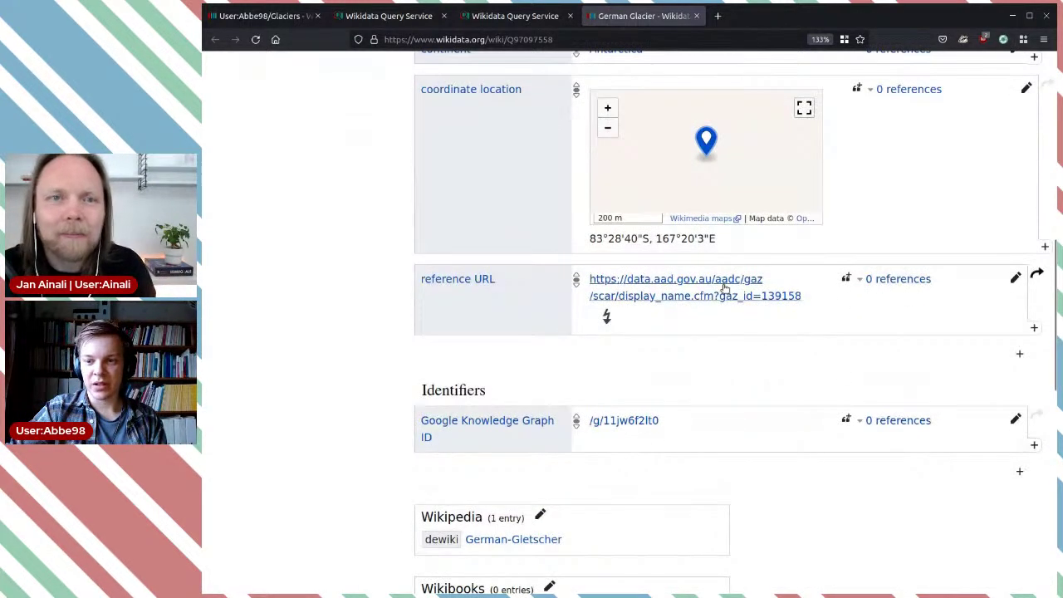
pyautogui.middleClick(741, 303)
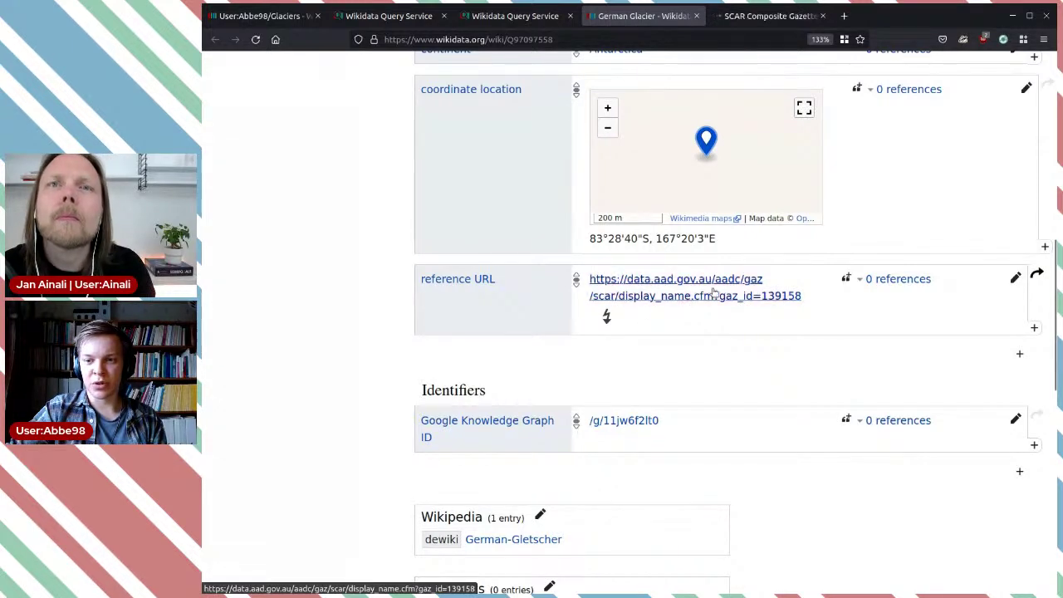
pyautogui.click(751, 16)
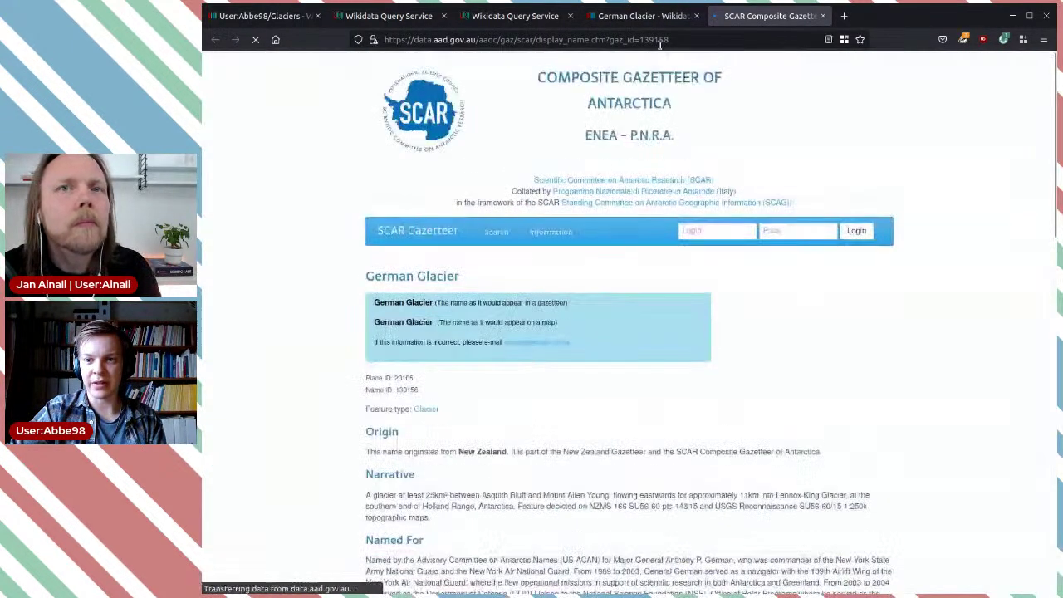
pyautogui.doubleClick(653, 39)
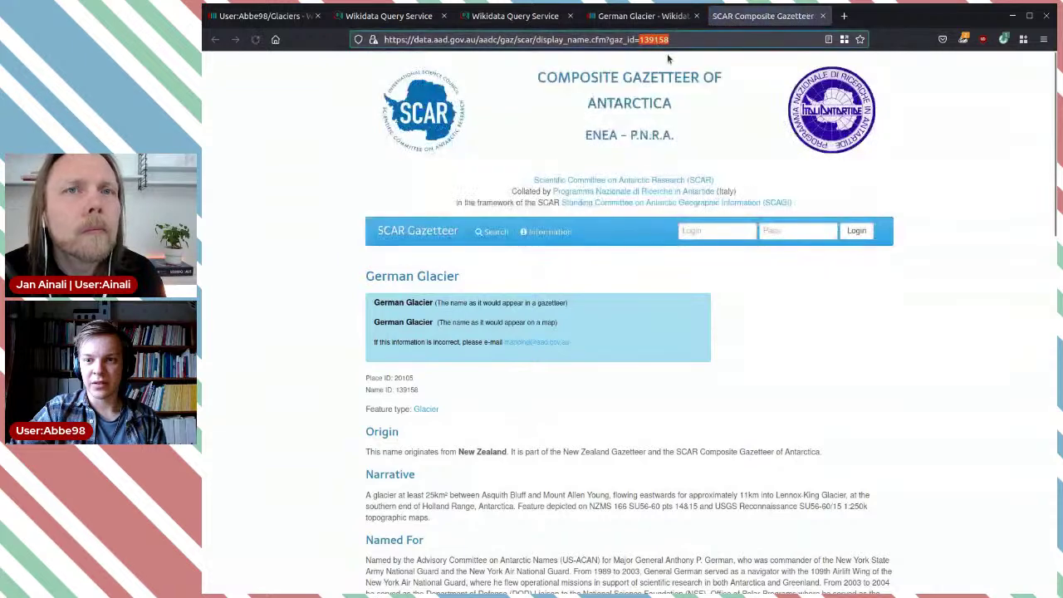
pyautogui.click(823, 16)
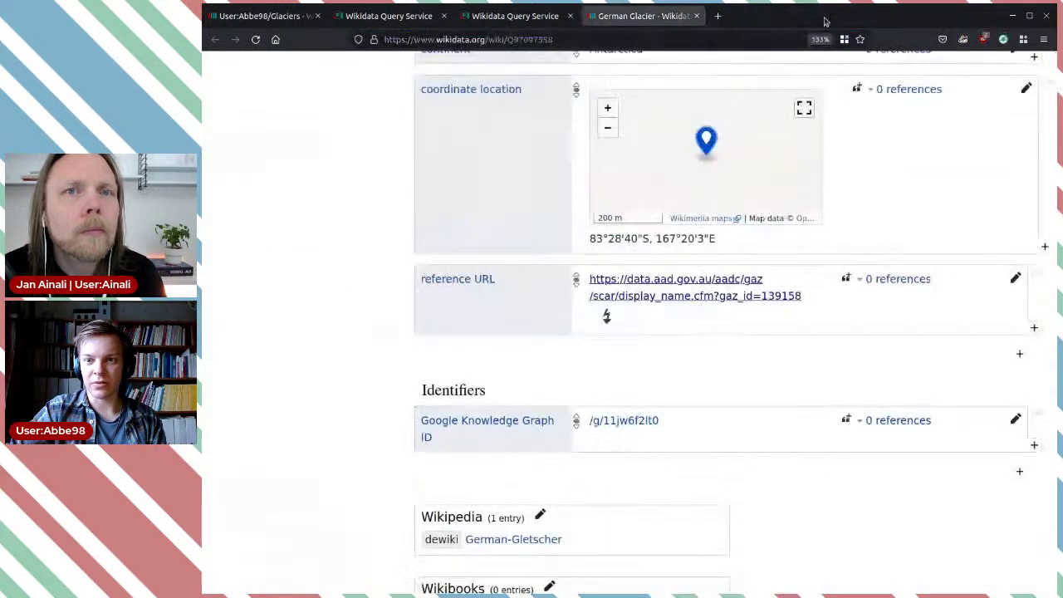
# Start a SCAR Composite Gazetteer place ID statement on German Glacier, enter 1391, and try to reuse the gaz_id from the reference URL.
pyautogui.click(1017, 354)
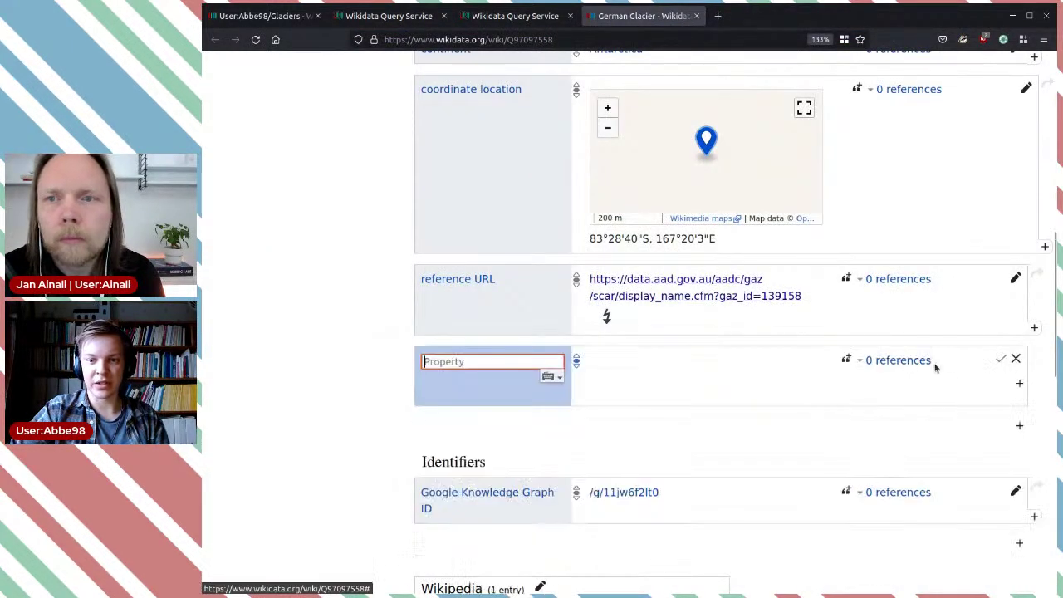
pyautogui.write('scv')
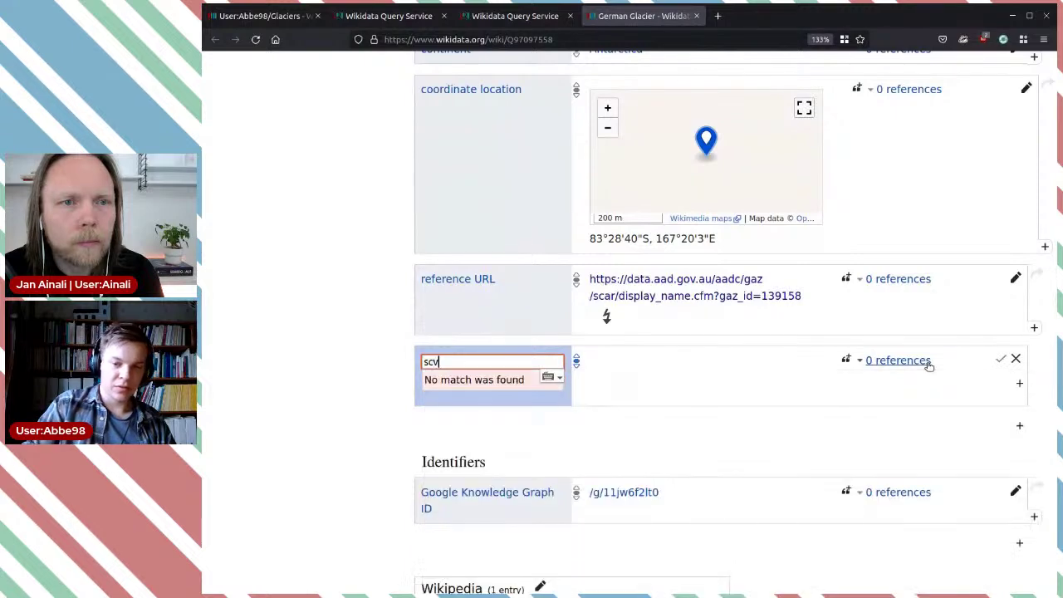
pyautogui.write('ar')
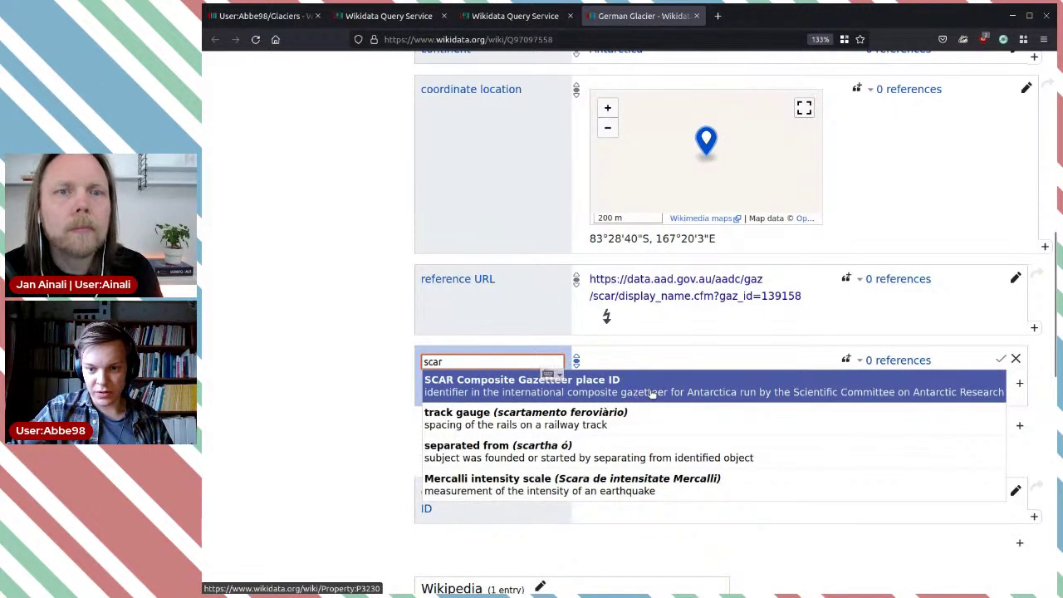
pyautogui.click(653, 393)
pyautogui.write('1391')
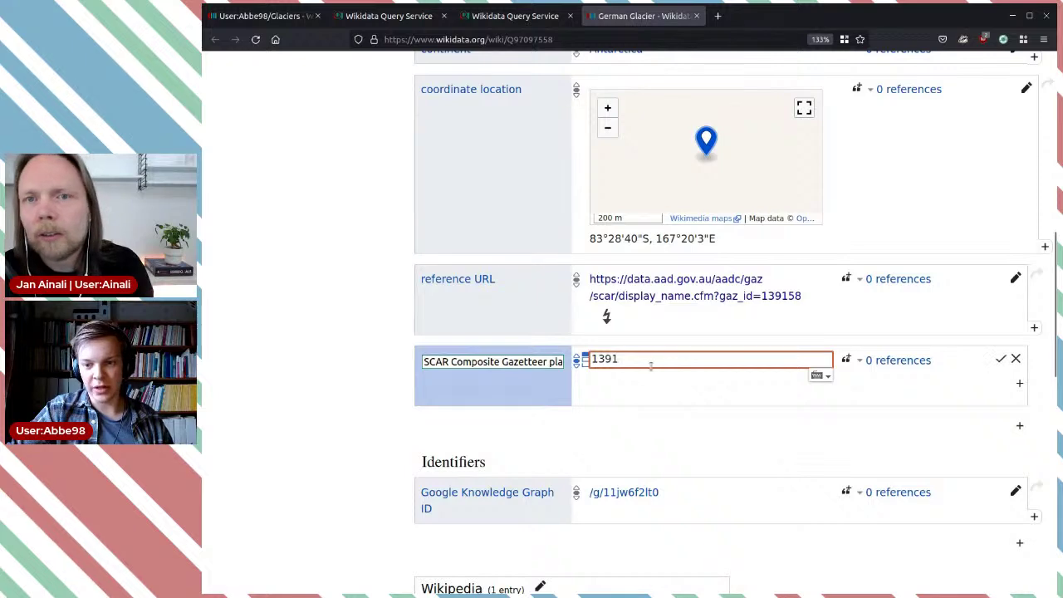
pyautogui.hotkey('ctrl', 'a')
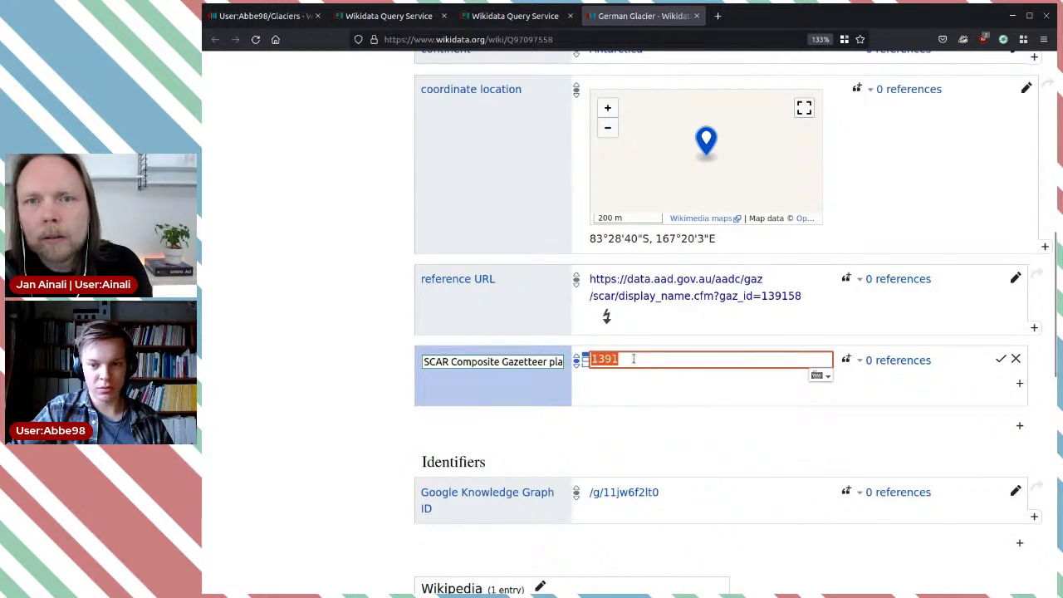
pyautogui.click(634, 358)
pyautogui.click(717, 16)
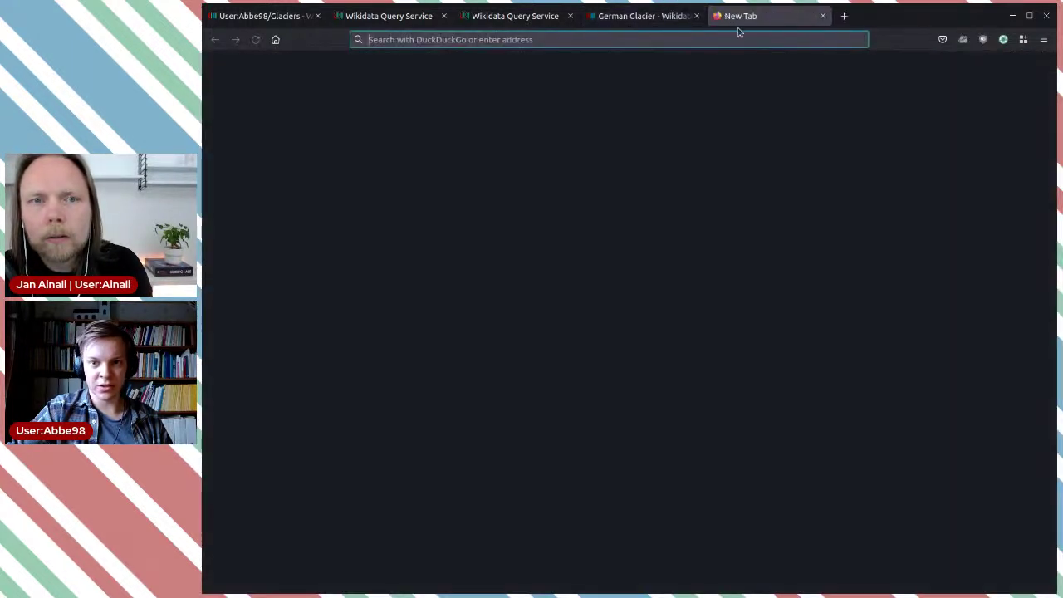
pyautogui.click(643, 16)
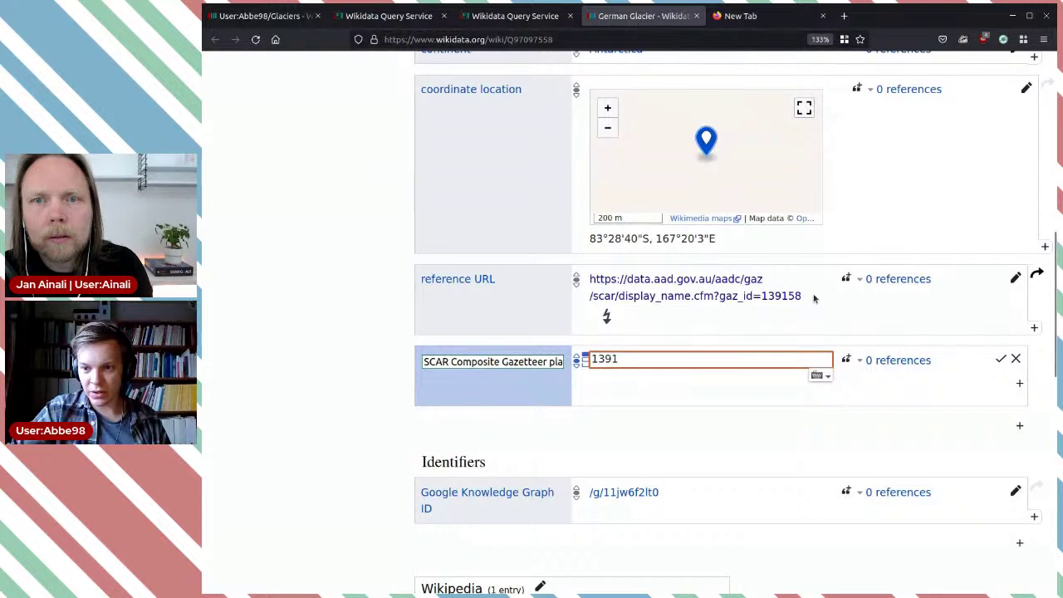
pyautogui.moveTo(813, 299); pyautogui.dragTo(761, 297)
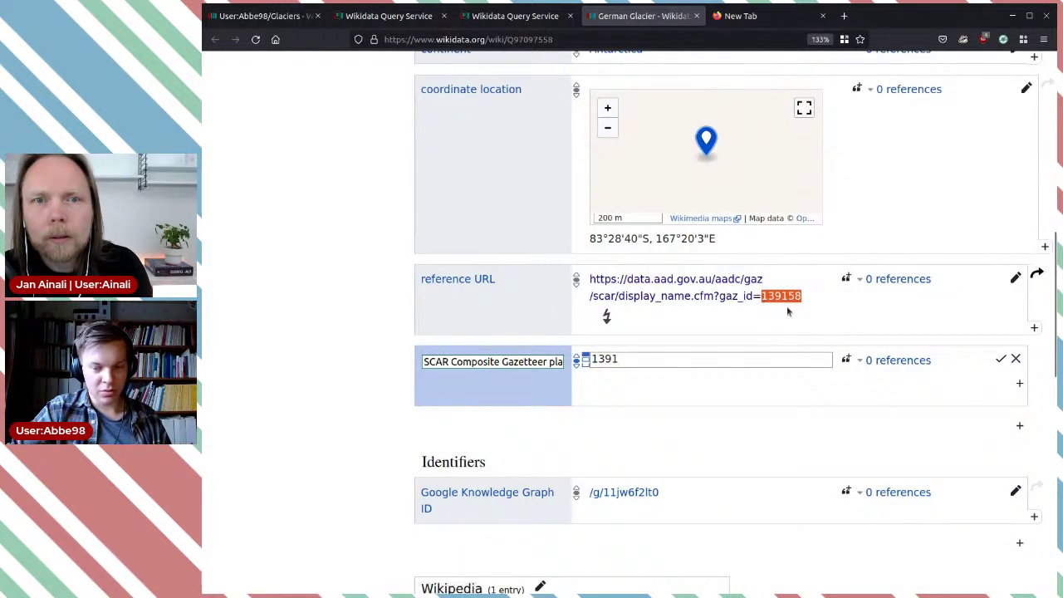
pyautogui.doubleClick(657, 360)
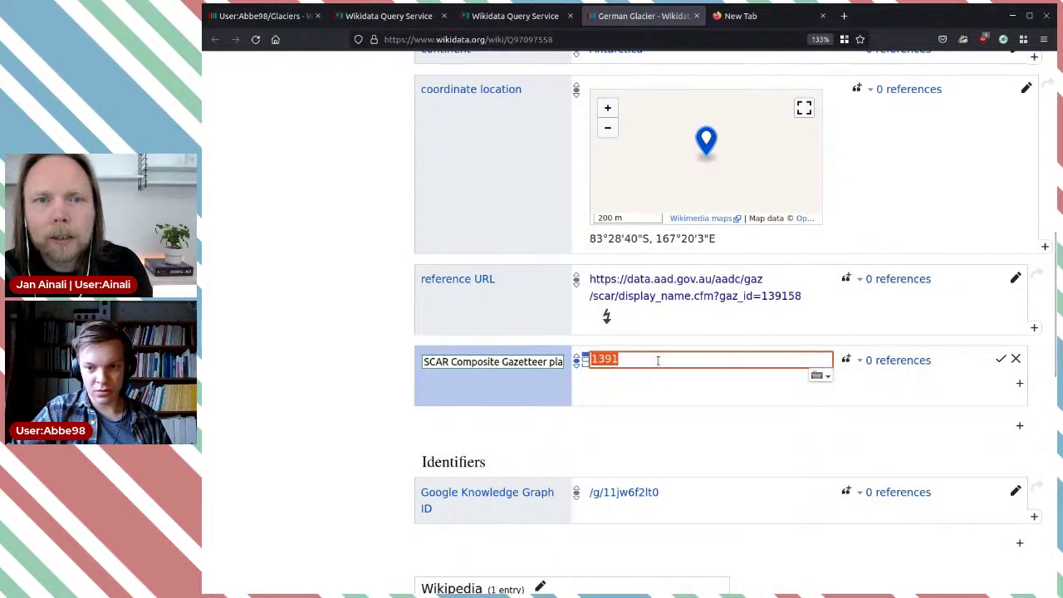
pyautogui.click(658, 359)
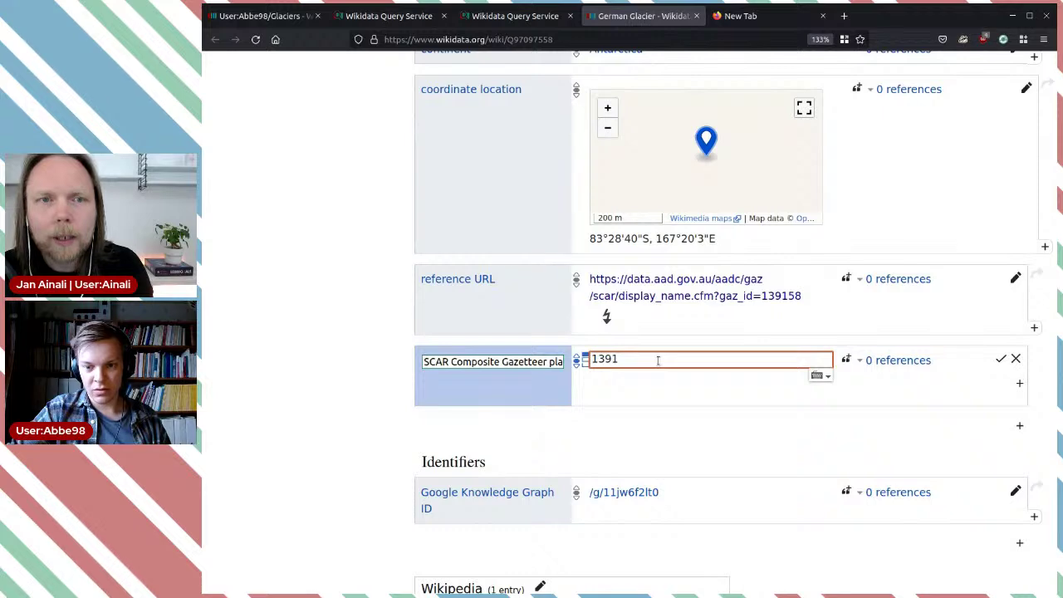
# Reopen the reference URL's gazetteer page, look up German Glacier's Place ID, and close the page.
pyautogui.rightClick(671, 298)
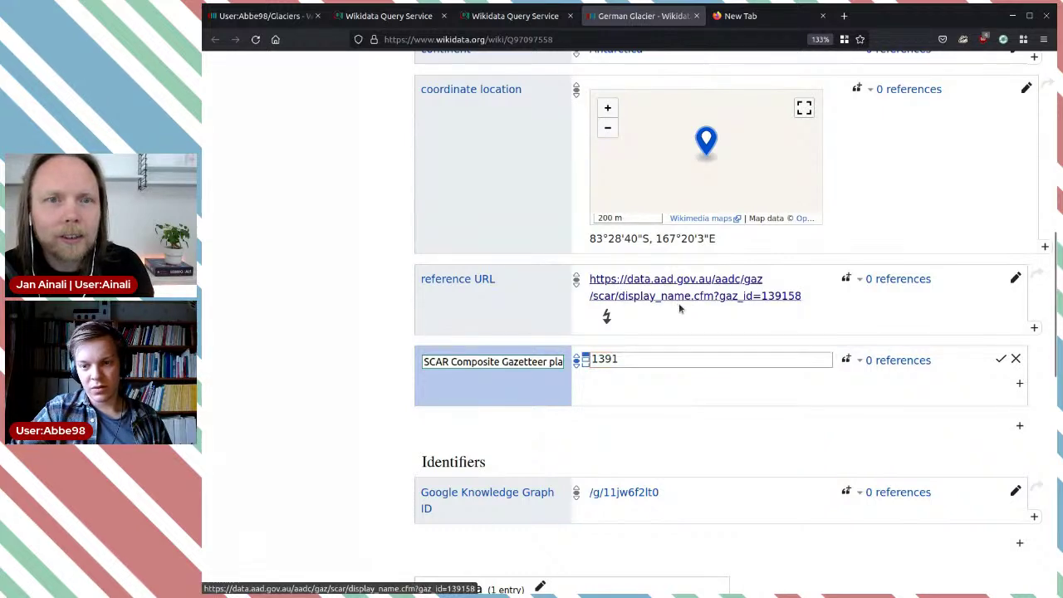
pyautogui.middleClick(678, 303)
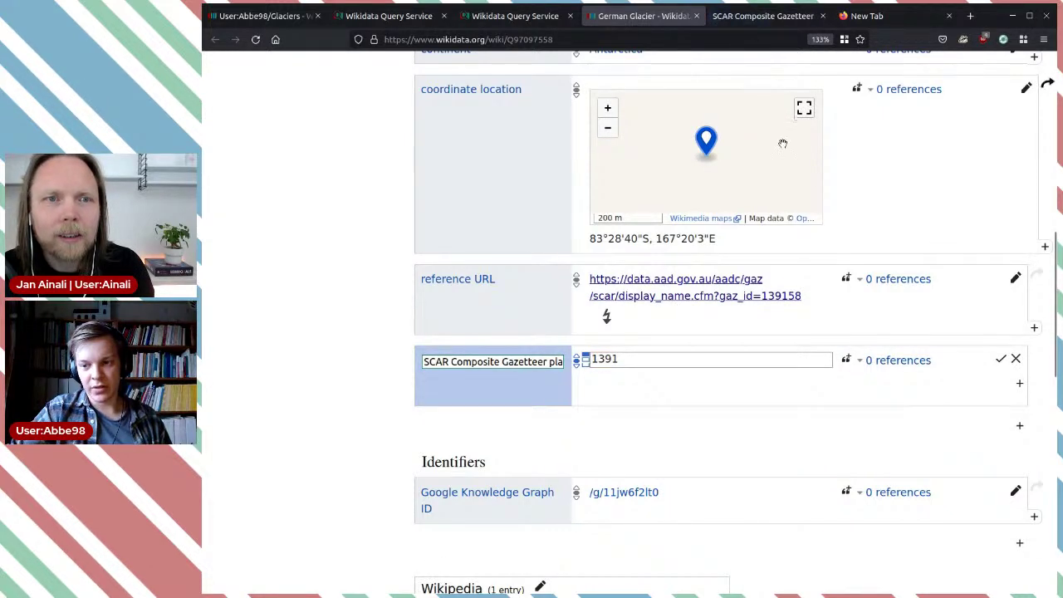
pyautogui.click(762, 15)
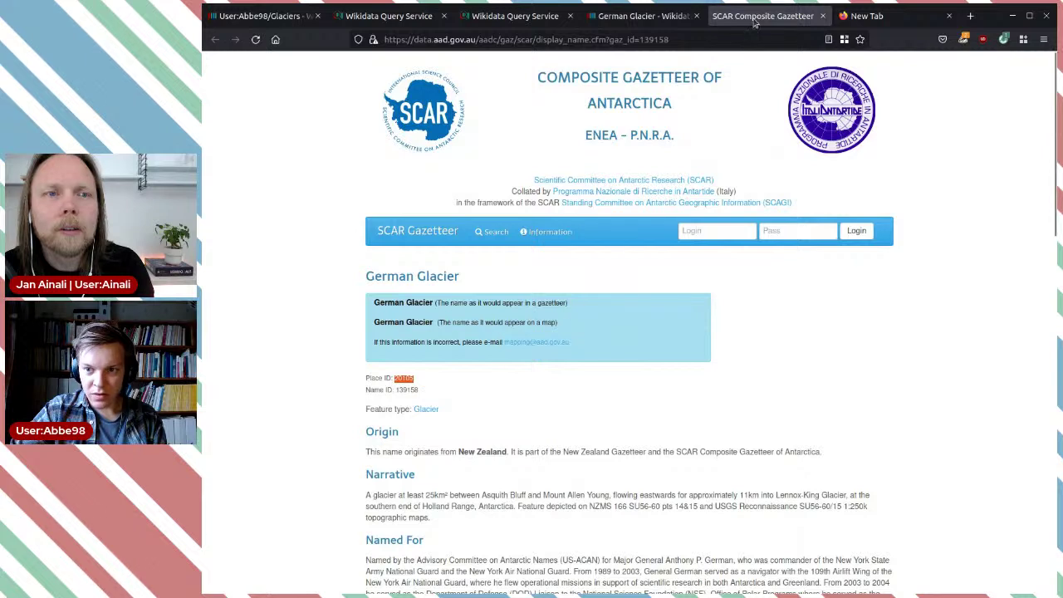
pyautogui.click(822, 16)
# Try the value 2010 for the SCAR Composite Gazetteer place ID and discard the unsaved statement.
pyautogui.doubleClick(647, 360)
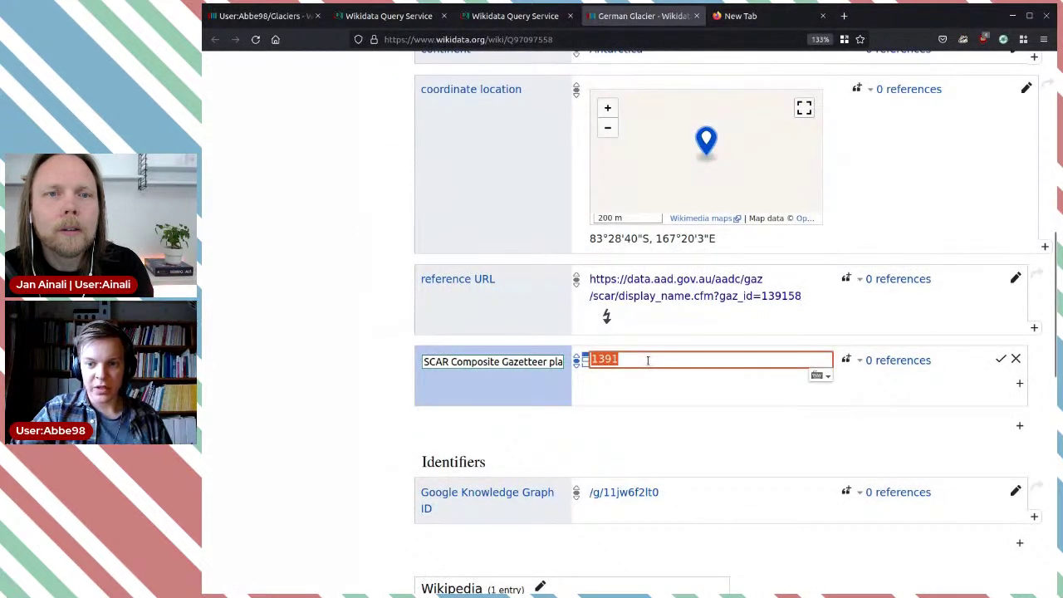
pyautogui.write('2010')
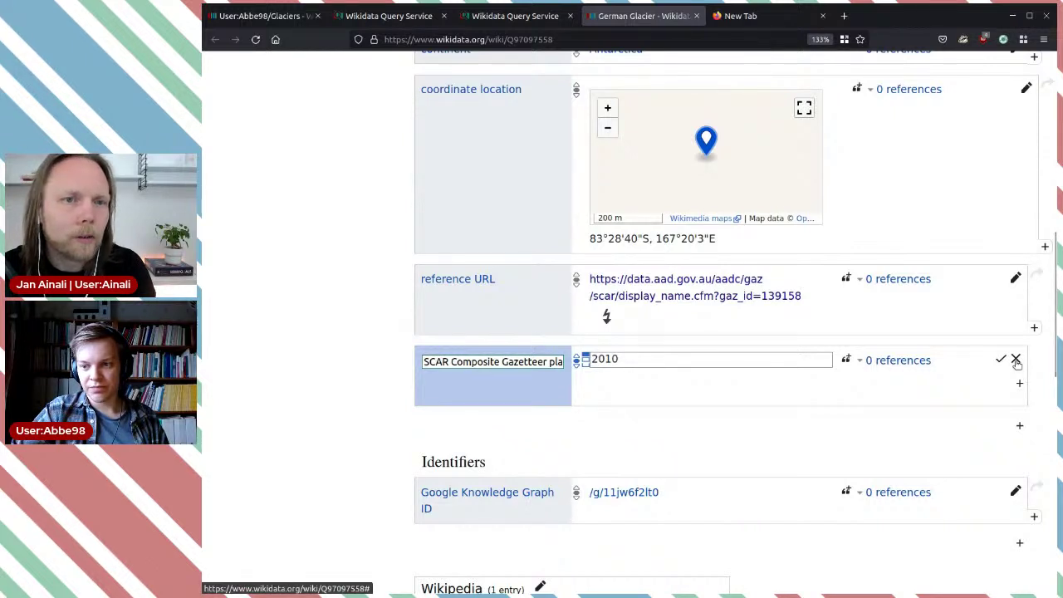
pyautogui.click(1015, 360)
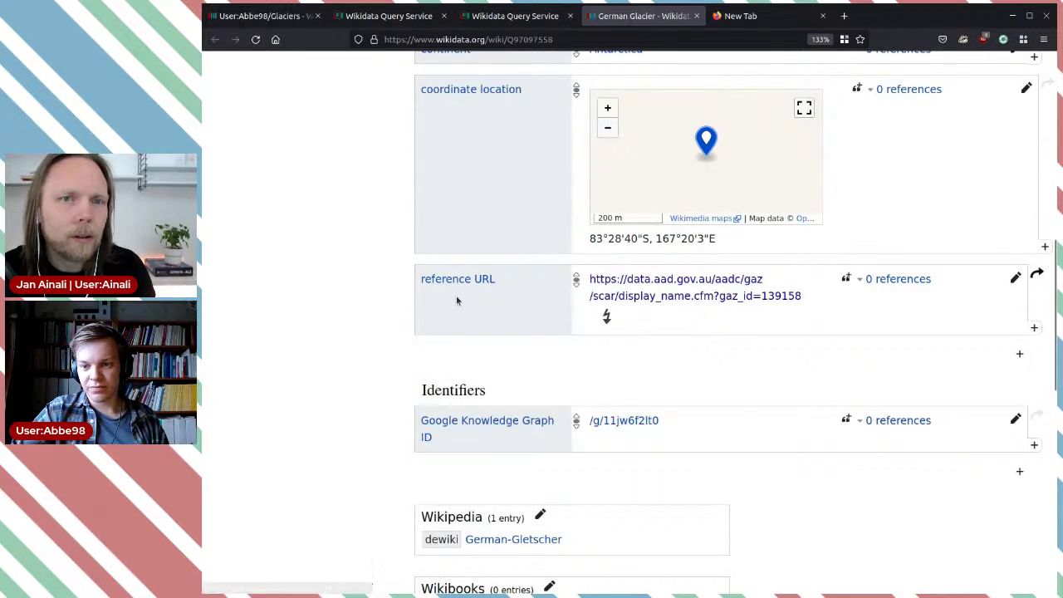
# Start another German Glacier statement with the property SCAR Composite Gazetteer place ID, leaving its value empty.
pyautogui.click(1019, 352)
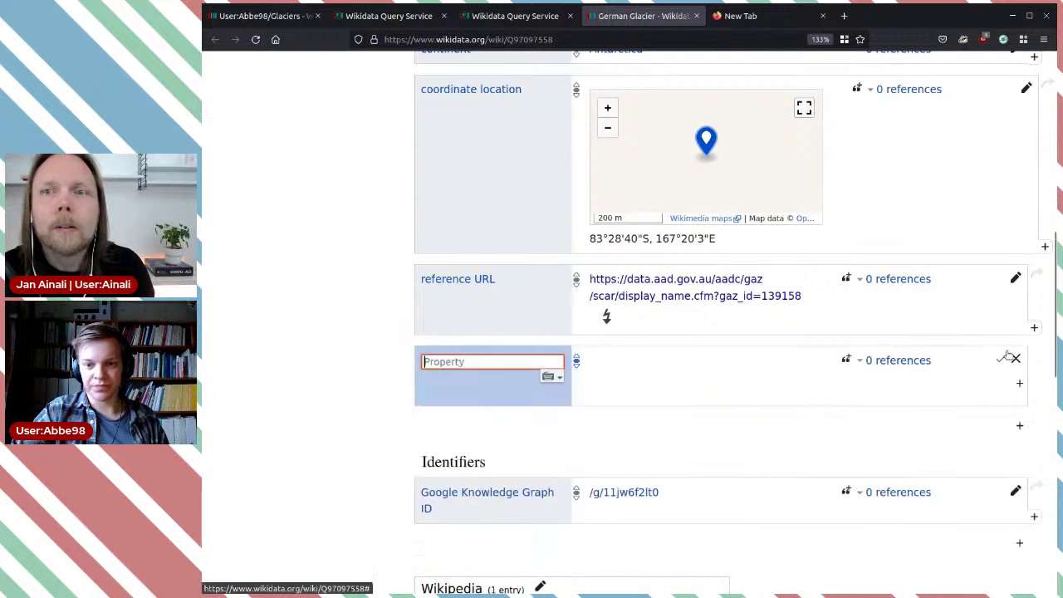
pyautogui.write('scar')
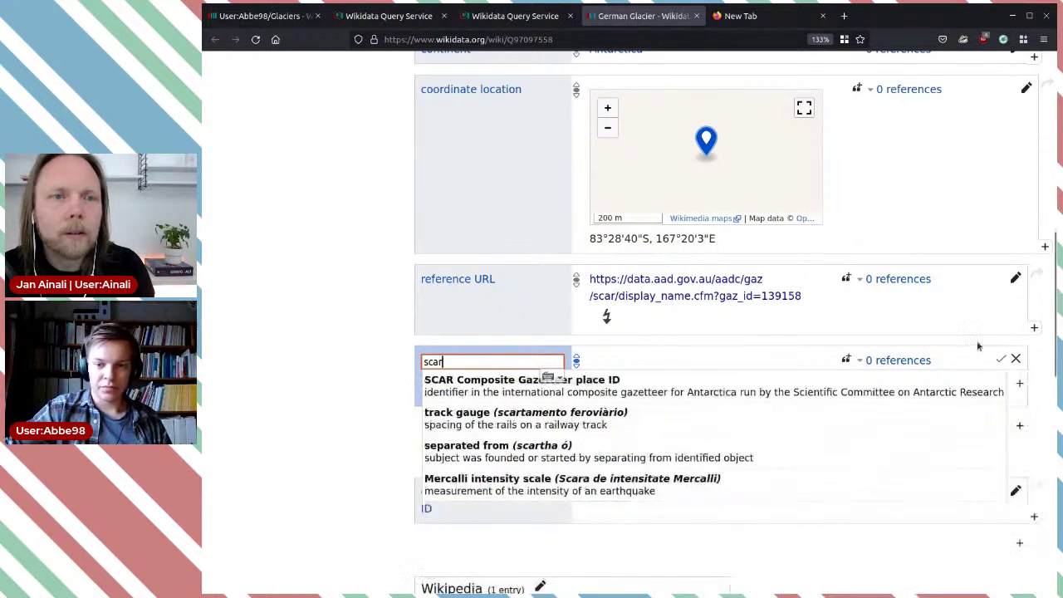
pyautogui.click(540, 372)
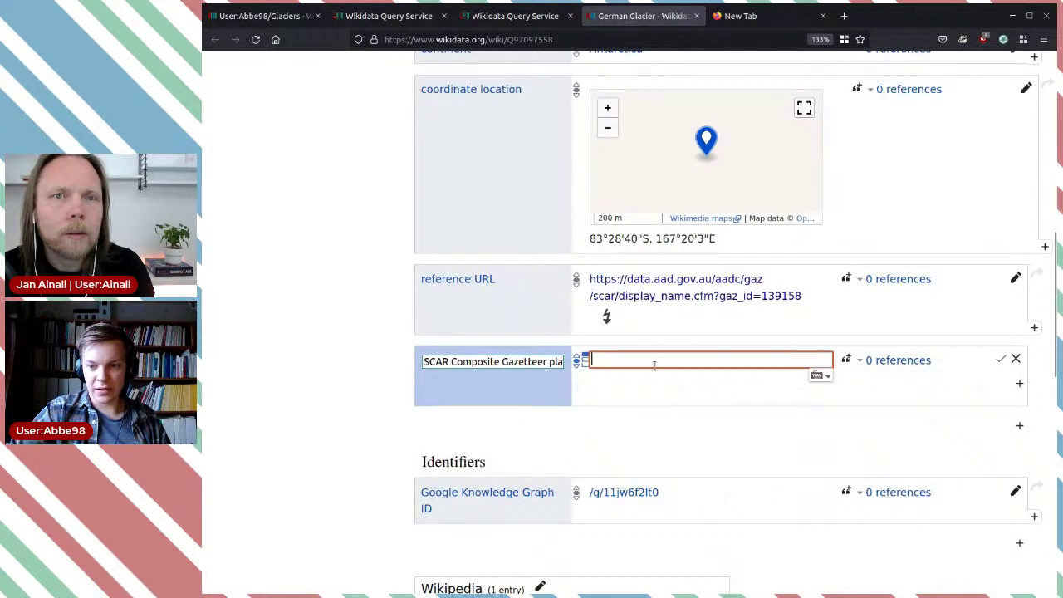
pyautogui.rightClick(777, 298)
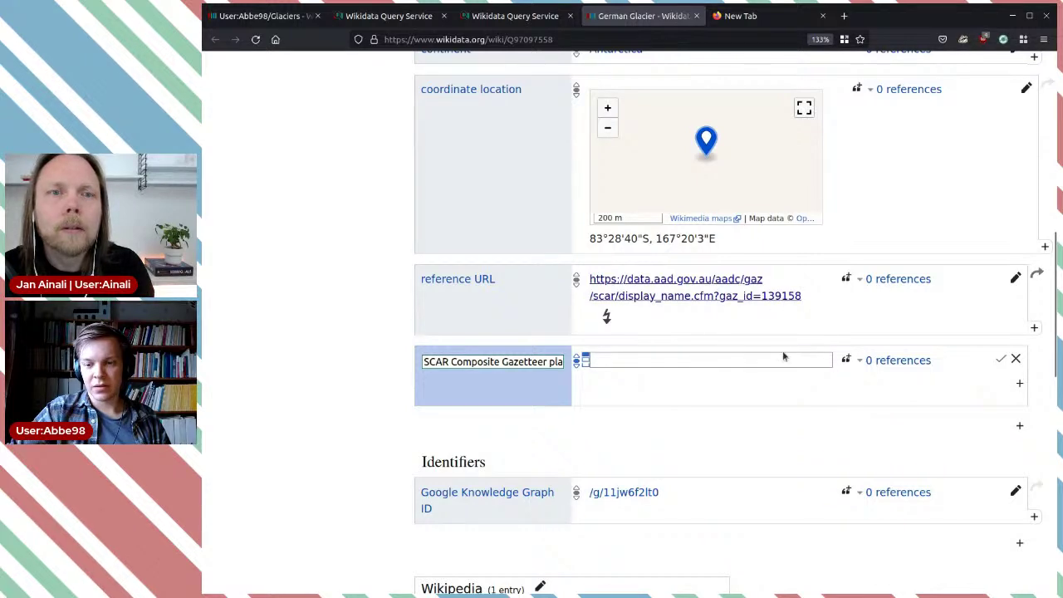
pyautogui.scroll(3, 786, 354)
pyautogui.scroll(-3, 787, 353)
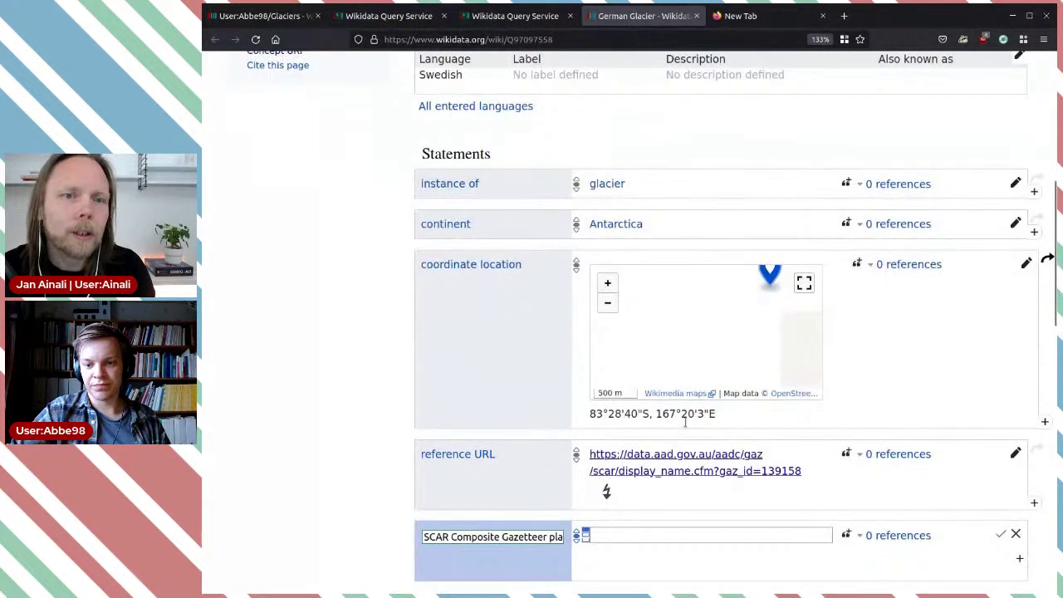
# Clear the new statement's property, search for "Scar", and open the SCAR Composite Gazetteer place ID property page separately.
pyautogui.click(518, 537)
pyautogui.hotkey('ctrl', 'a')
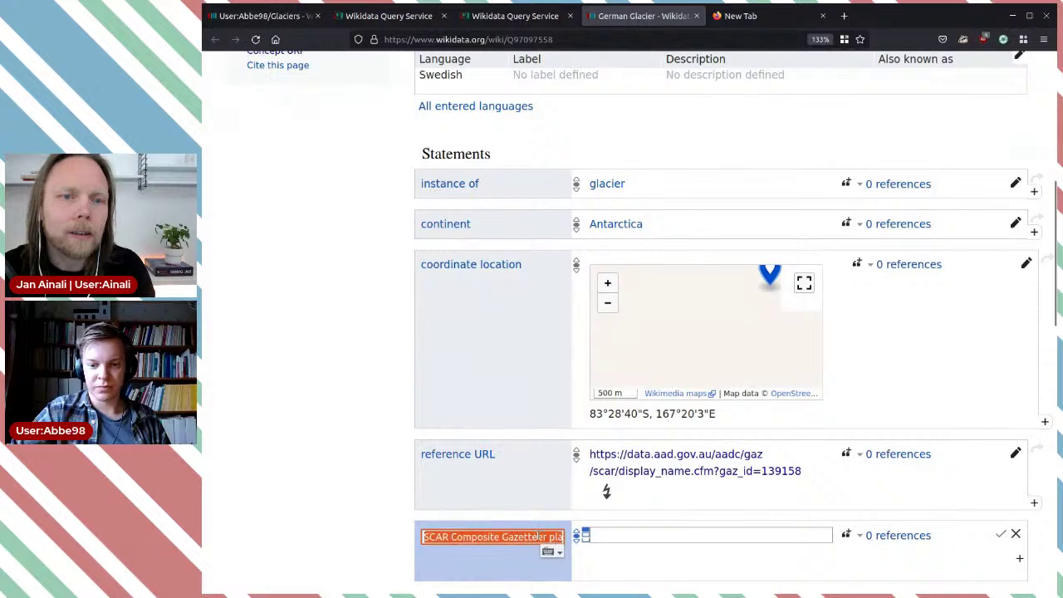
pyautogui.press('BackSpace')
pyautogui.write('Scar')
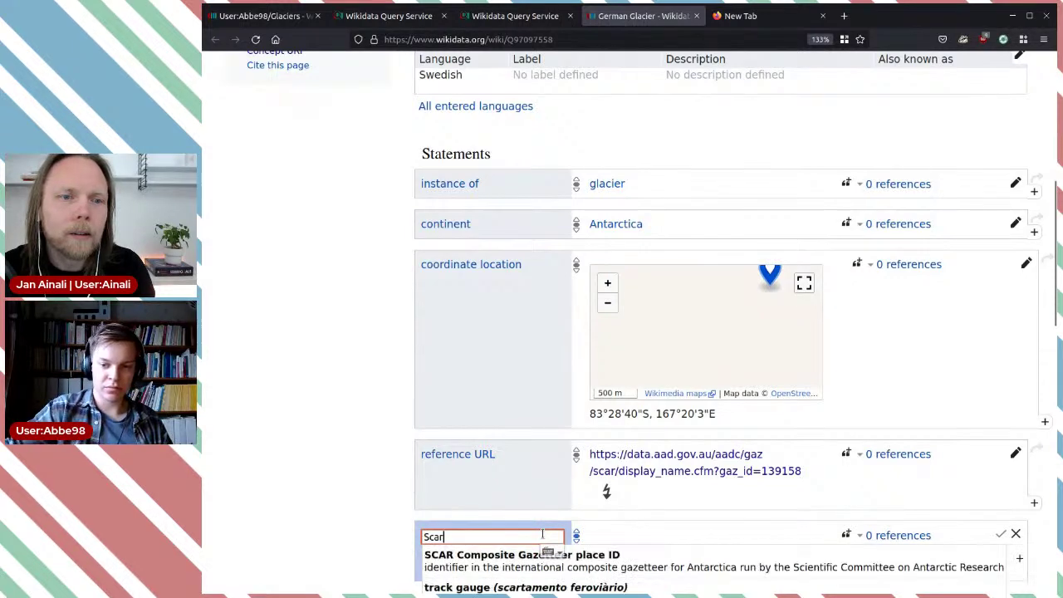
pyautogui.scroll(-3, 371, 546)
pyautogui.middleClick(501, 294)
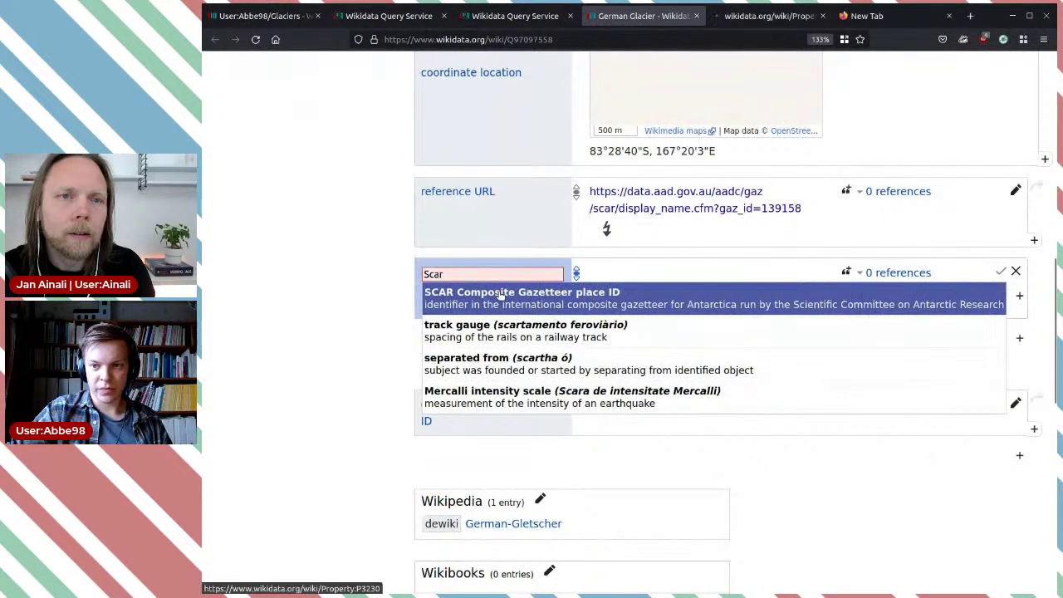
pyautogui.click(764, 16)
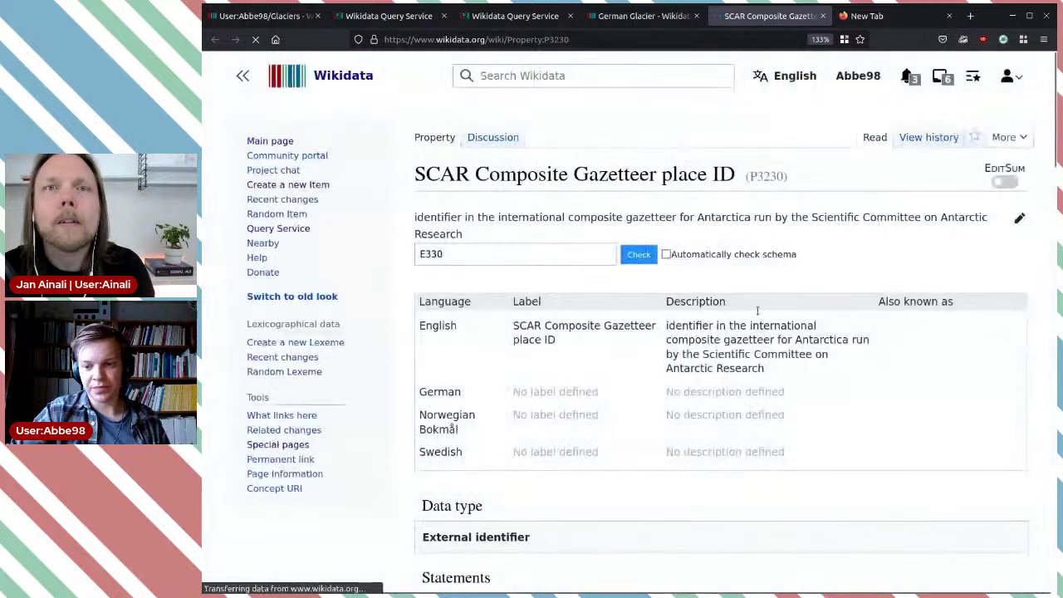
# Examine the property's example, formatter URL, URL match pattern, regular expression format and related properties.
pyautogui.scroll(-4, 758, 312)
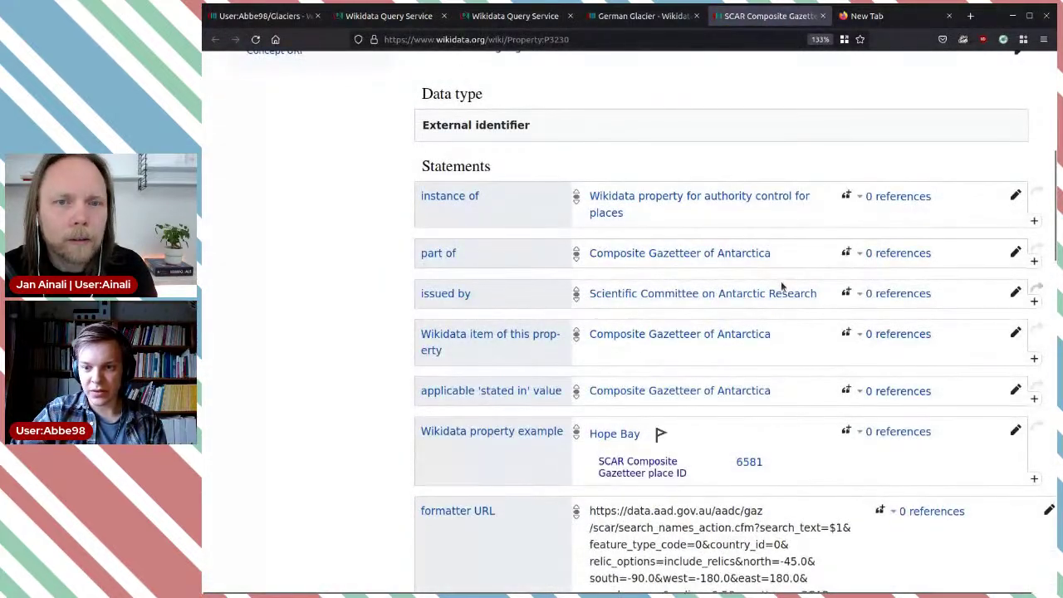
pyautogui.scroll(-2, 780, 288)
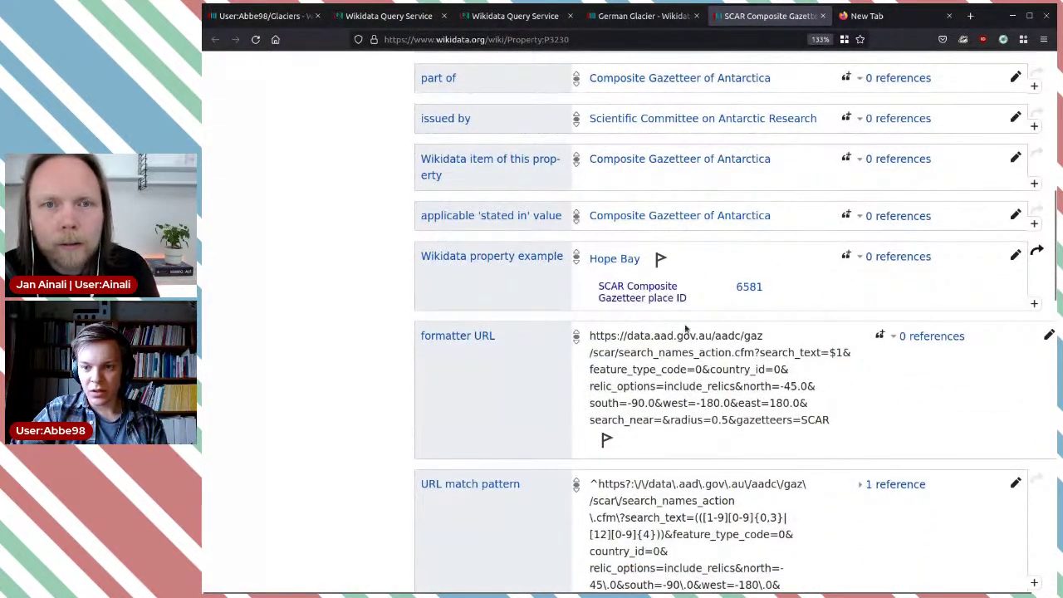
pyautogui.scroll(-2, 864, 343)
pyautogui.scroll(-1, 864, 343)
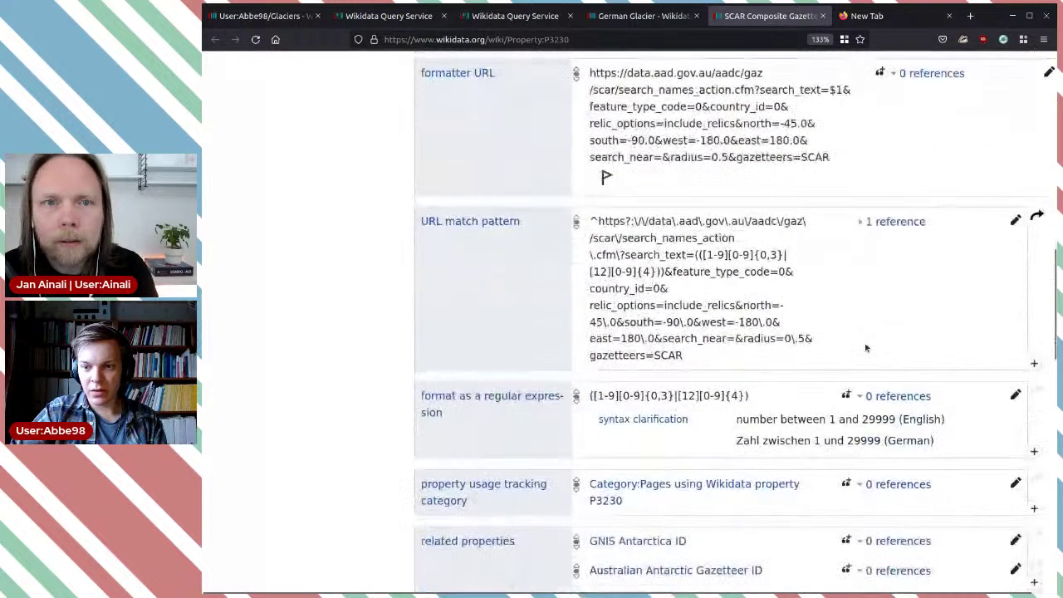
pyautogui.scroll(-3, 697, 305)
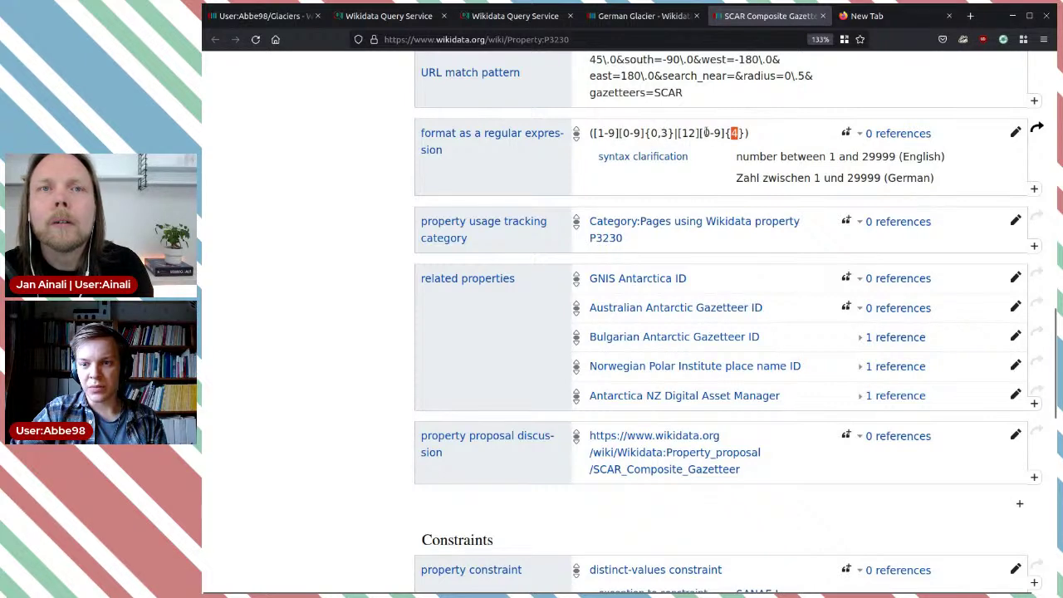
pyautogui.scroll(2, 781, 170)
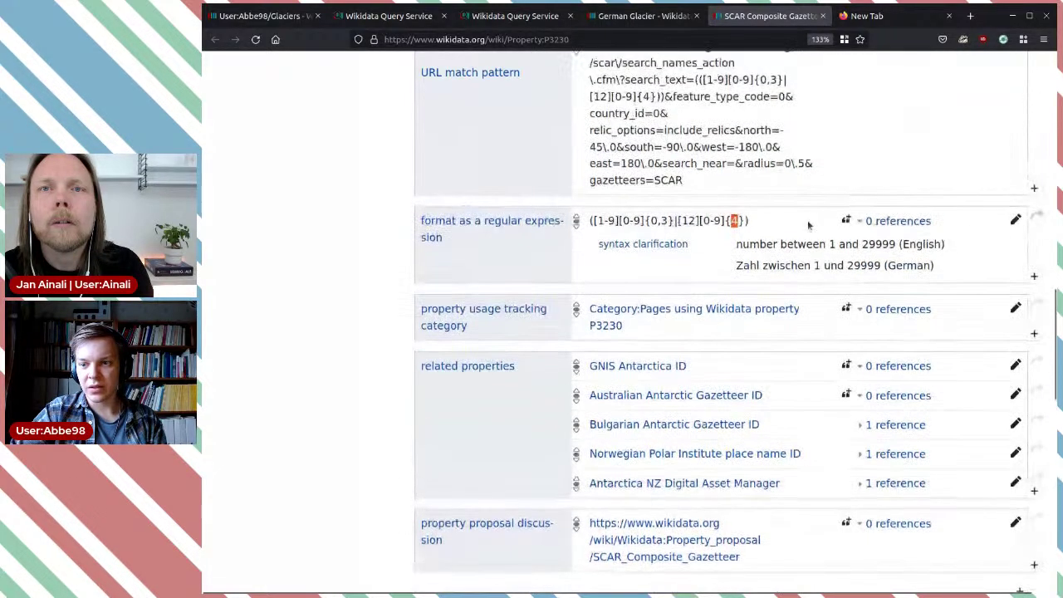
# Check the syntax clarification of the SCAR Composite Gazetteer place ID format and open the property's revision history.
pyautogui.moveTo(758, 242); pyautogui.dragTo(911, 248)
pyautogui.click(930, 249)
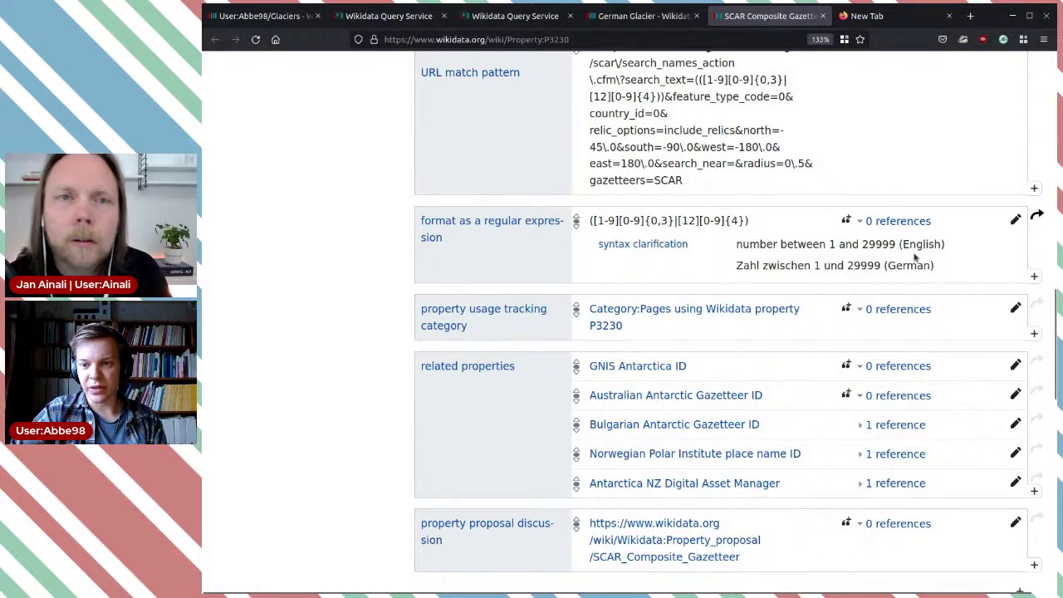
pyautogui.scroll(15, 882, 259)
pyautogui.click(917, 140)
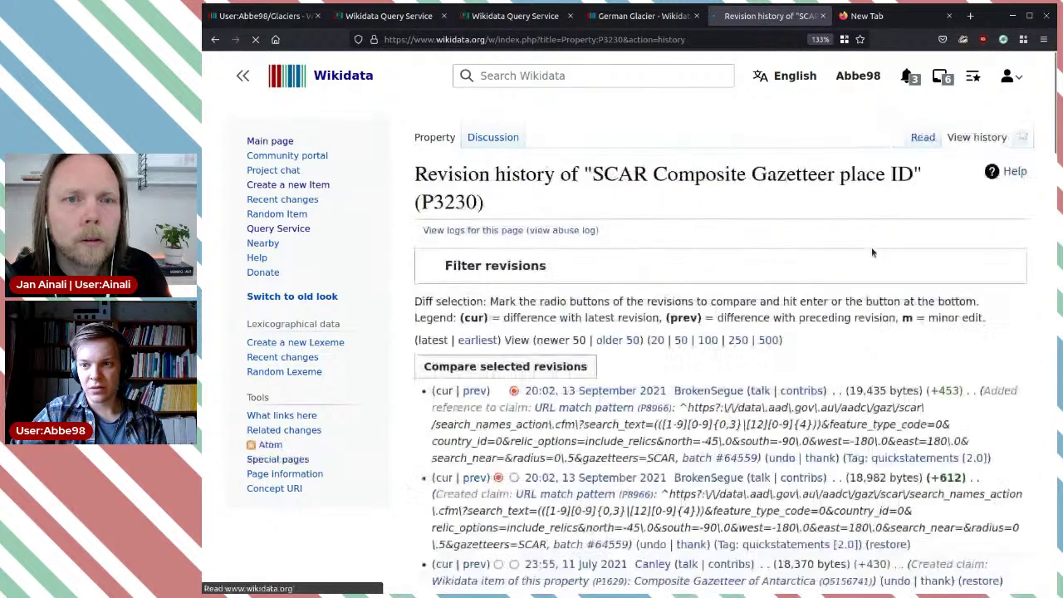
# Examine the property's revision history for edits to its format expression and constraints.
pyautogui.scroll(-2, 871, 253)
pyautogui.scroll(-2, 870, 246)
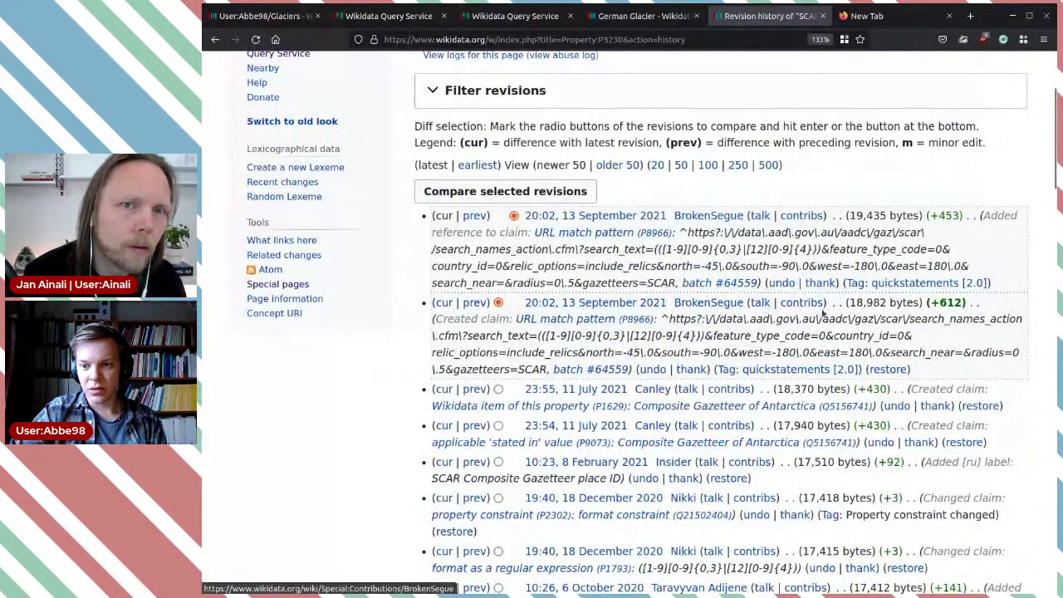
pyautogui.scroll(-2, 708, 346)
pyautogui.scroll(-2, 708, 346)
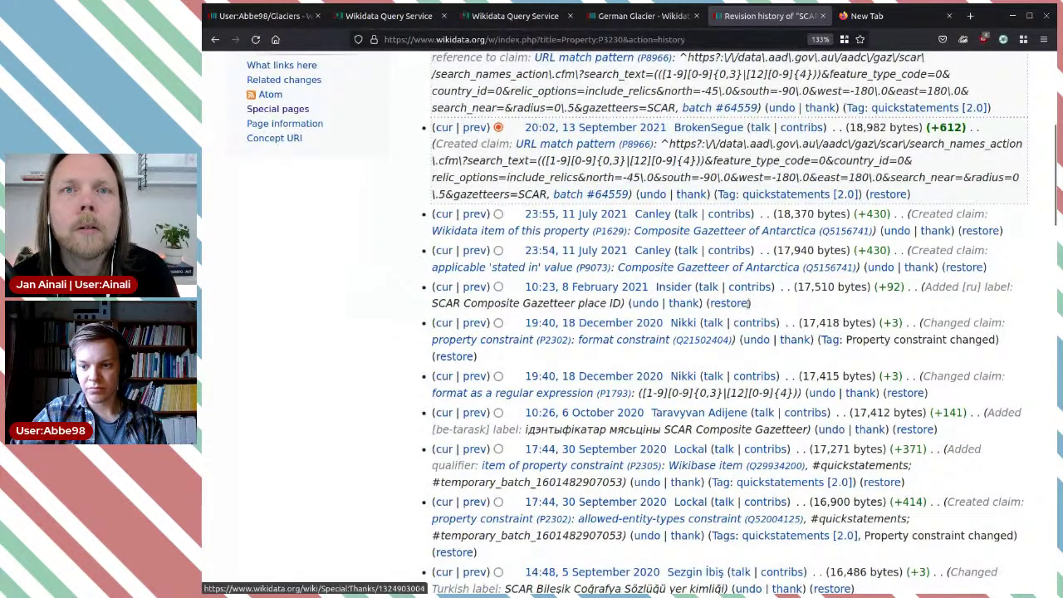
pyautogui.scroll(-5, 847, 406)
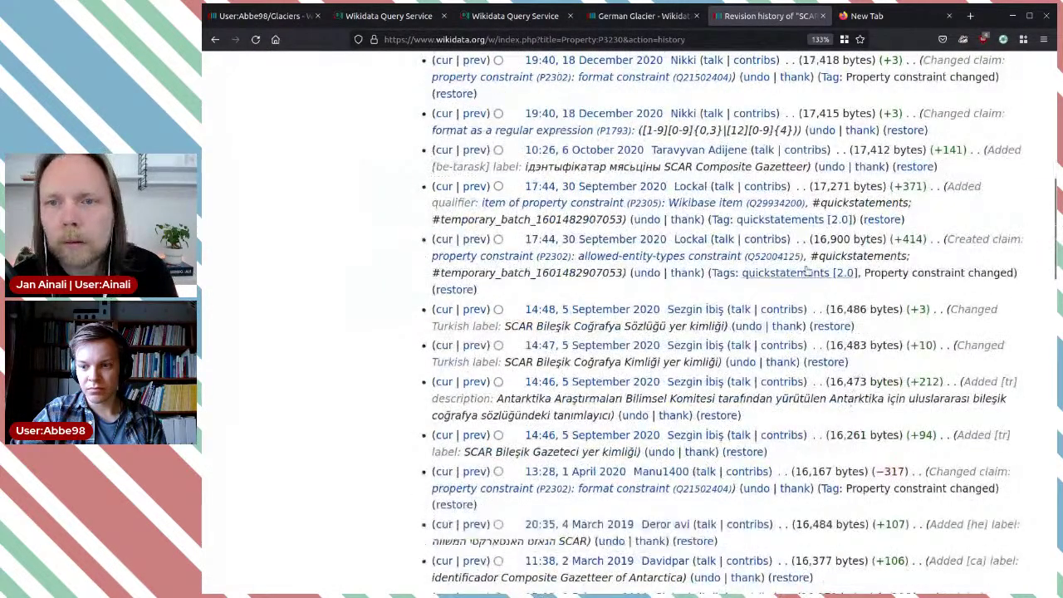
pyautogui.scroll(-3, 843, 270)
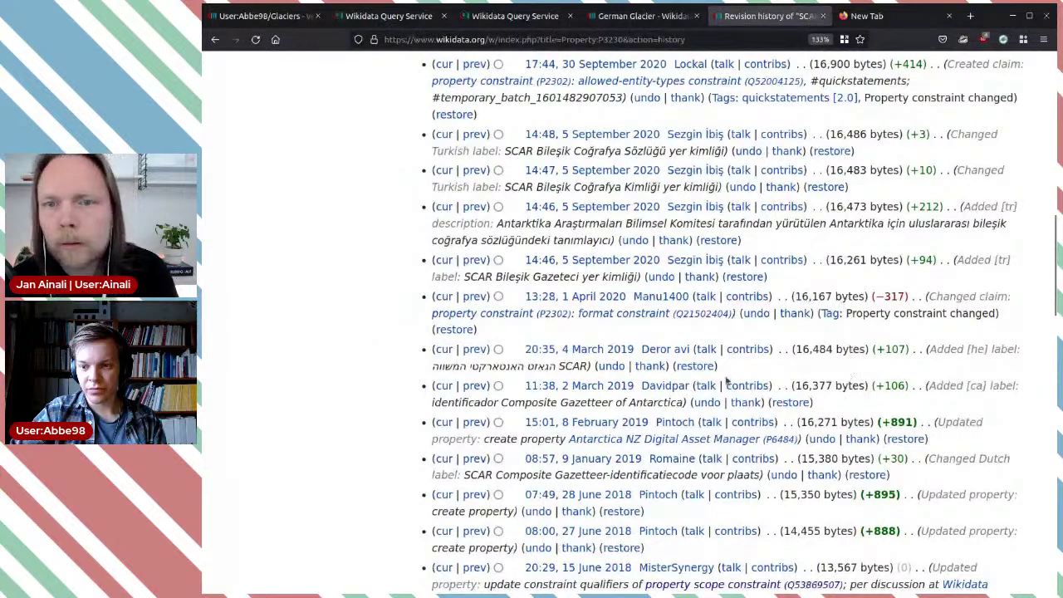
pyautogui.scroll(-2, 956, 375)
pyautogui.scroll(-5, 956, 376)
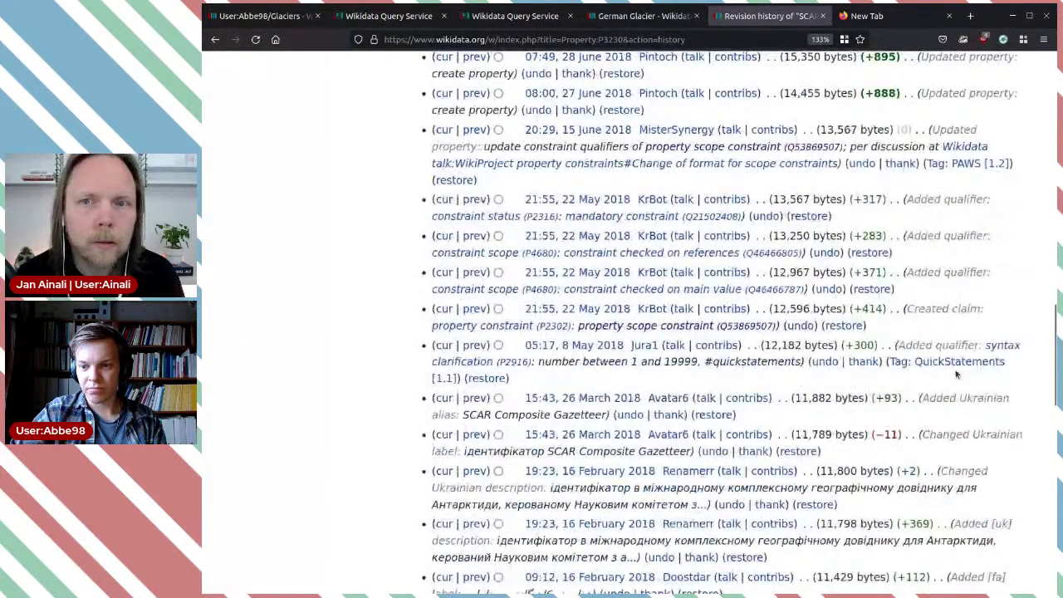
# Search the revision history for "reg" to find the edits to the regular expression format.
pyautogui.hotkey('ctrl', 'f')
pyautogui.write('rege')
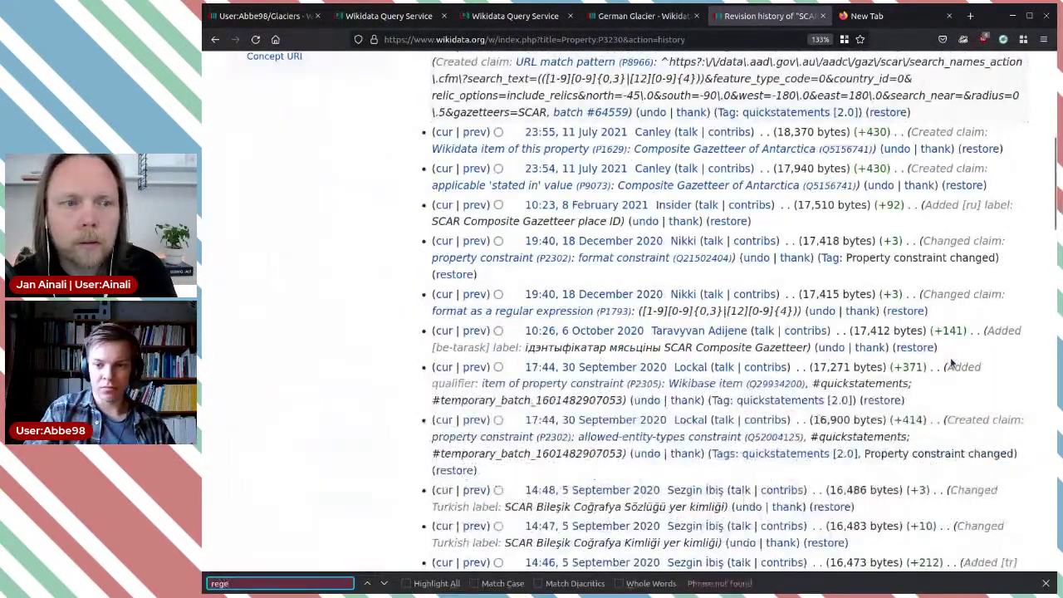
pyautogui.press('BackSpace')
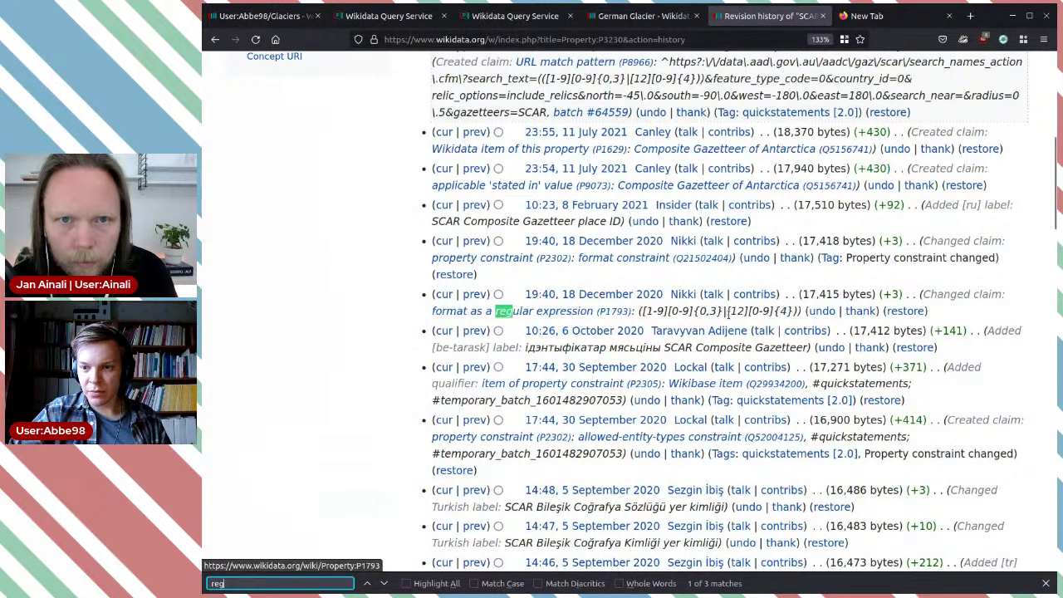
pyautogui.scroll(-4, 727, 311)
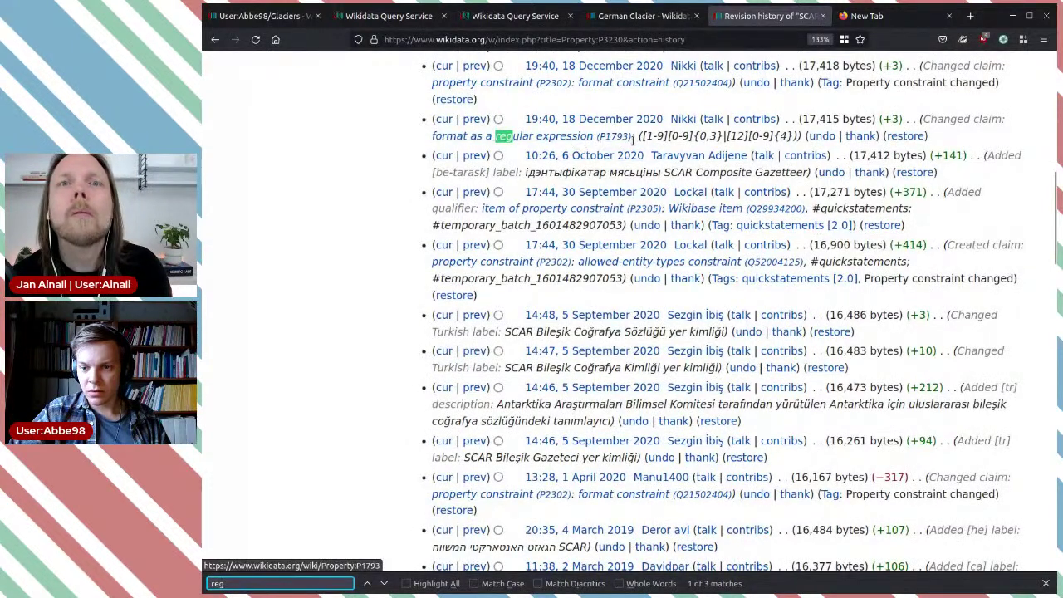
# Close the property's revision history and open the query result Q104772914 separately to view its statements.
pyautogui.click(643, 16)
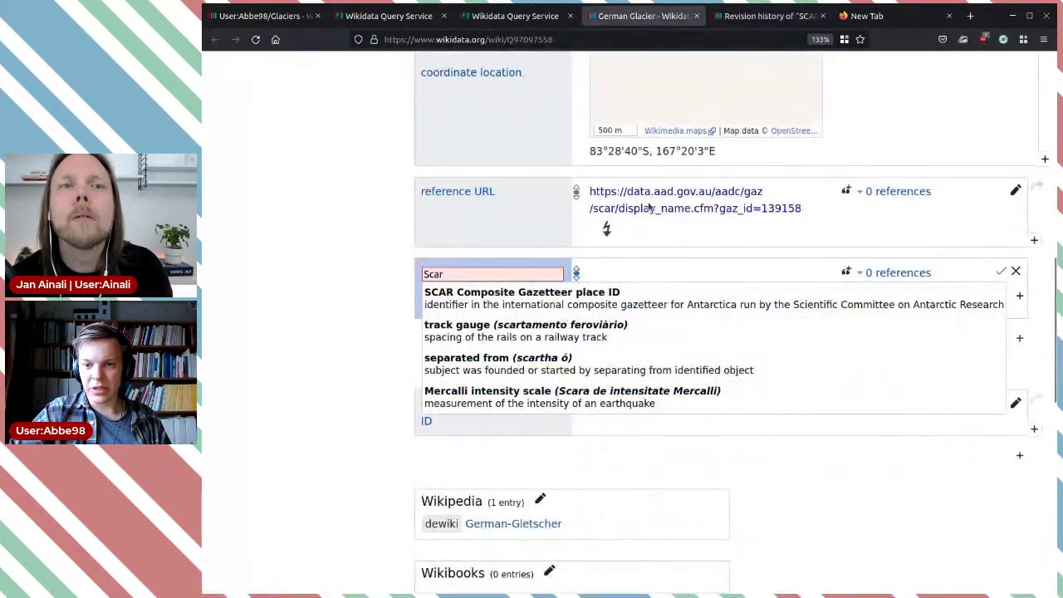
pyautogui.click(350, 308)
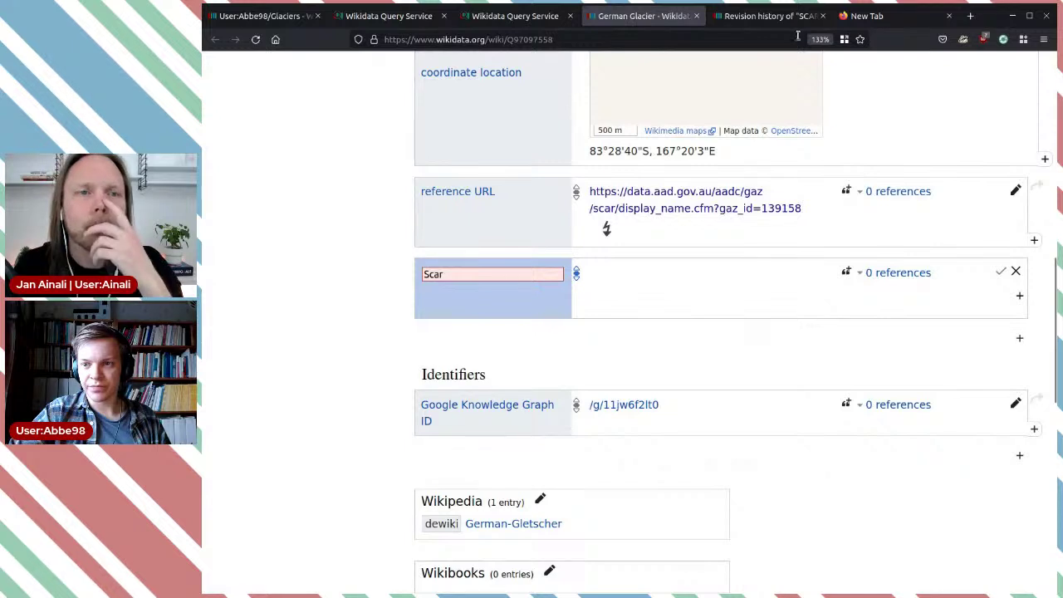
pyautogui.click(529, 15)
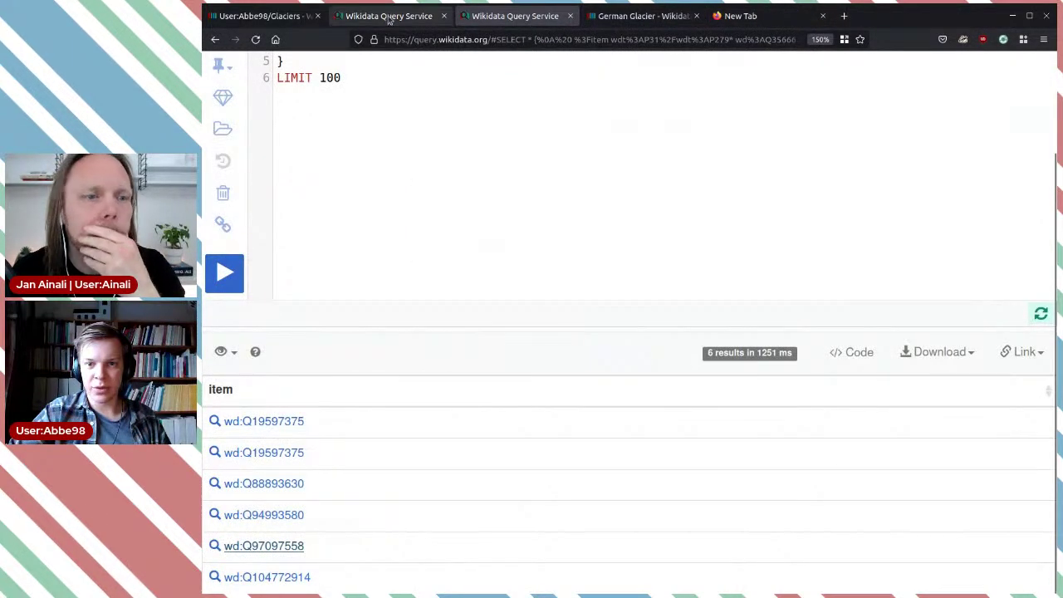
pyautogui.middleClick(307, 576)
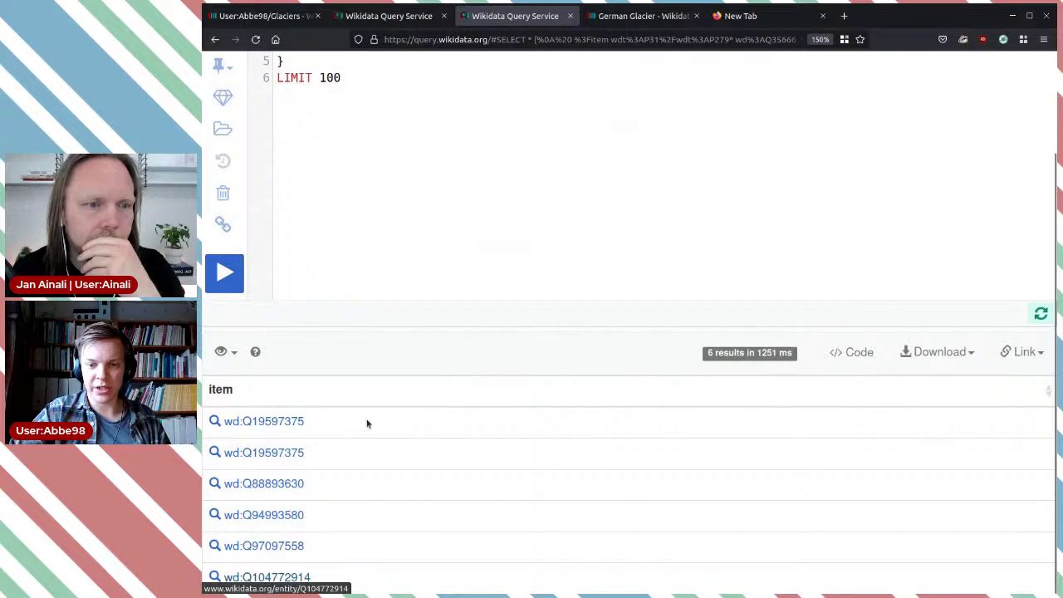
pyautogui.click(618, 16)
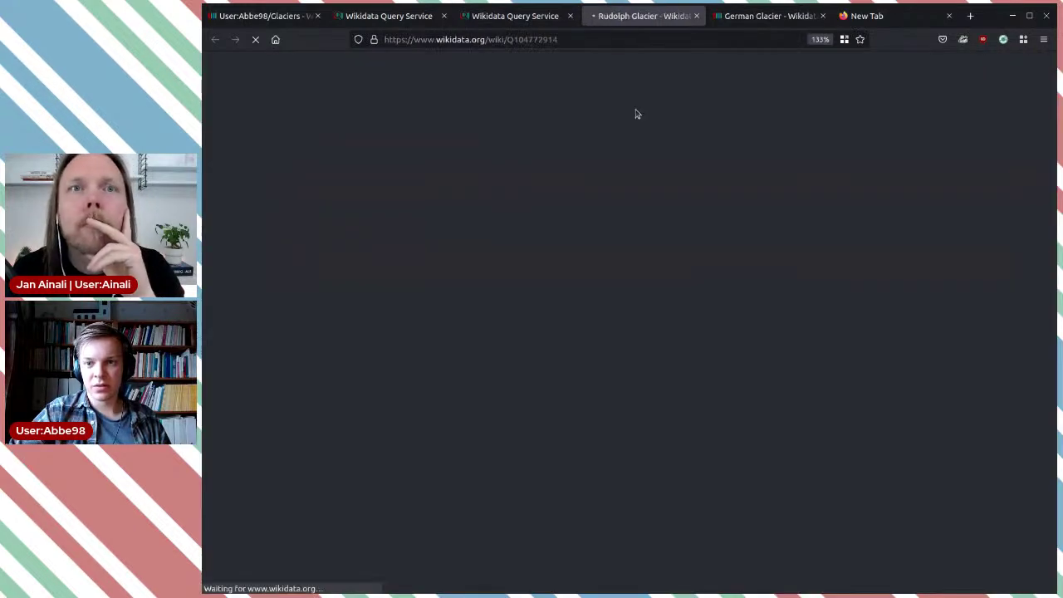
pyautogui.scroll(-5, 793, 298)
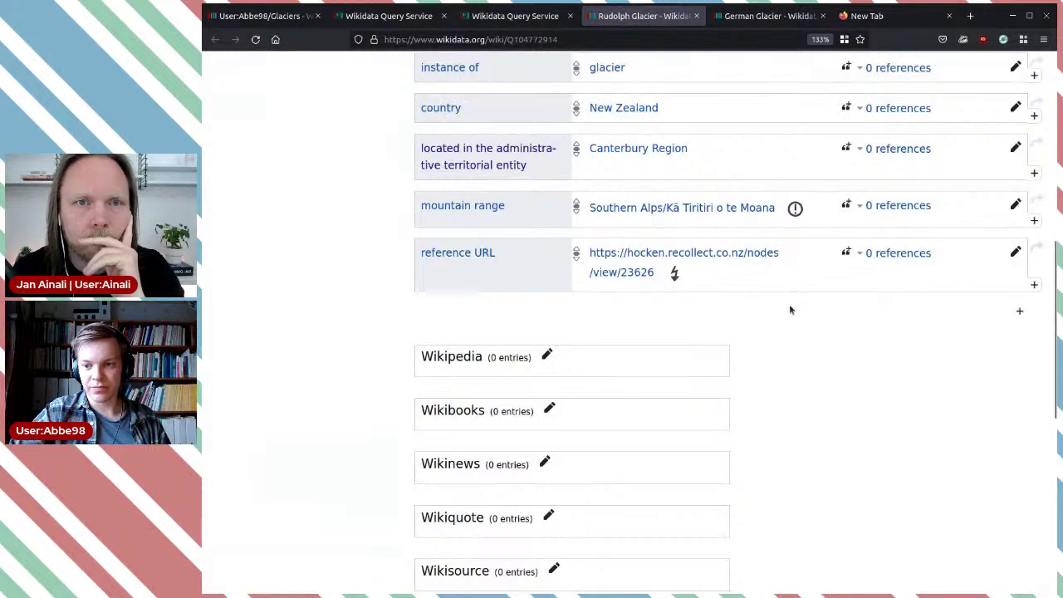
pyautogui.scroll(1, 790, 309)
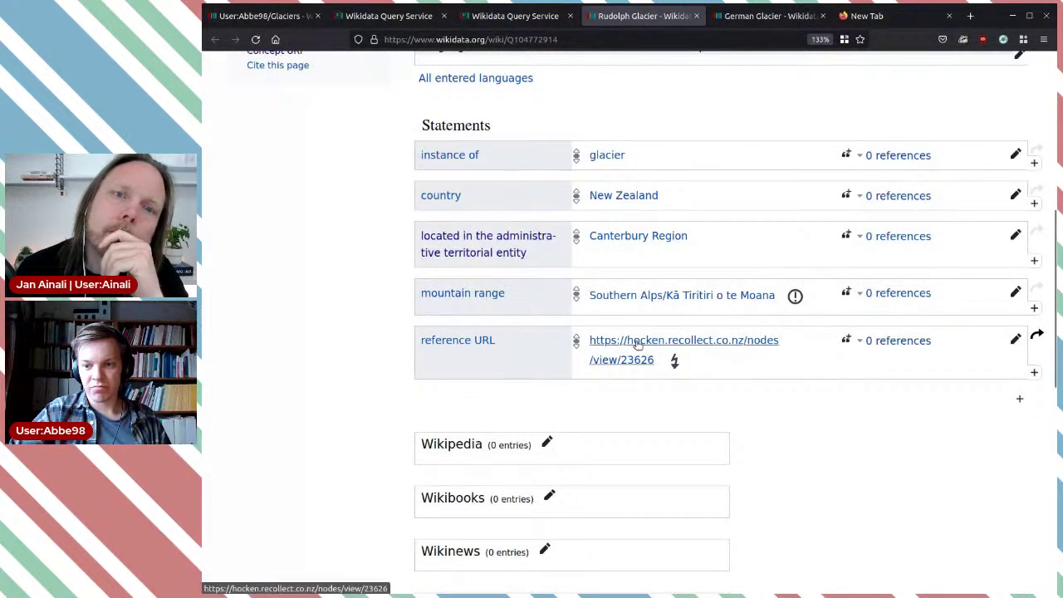
# Open Rudolph Glacier's reference URL separately, inspect the Hocken Collections photo, and return to the item.
pyautogui.middleClick(678, 355)
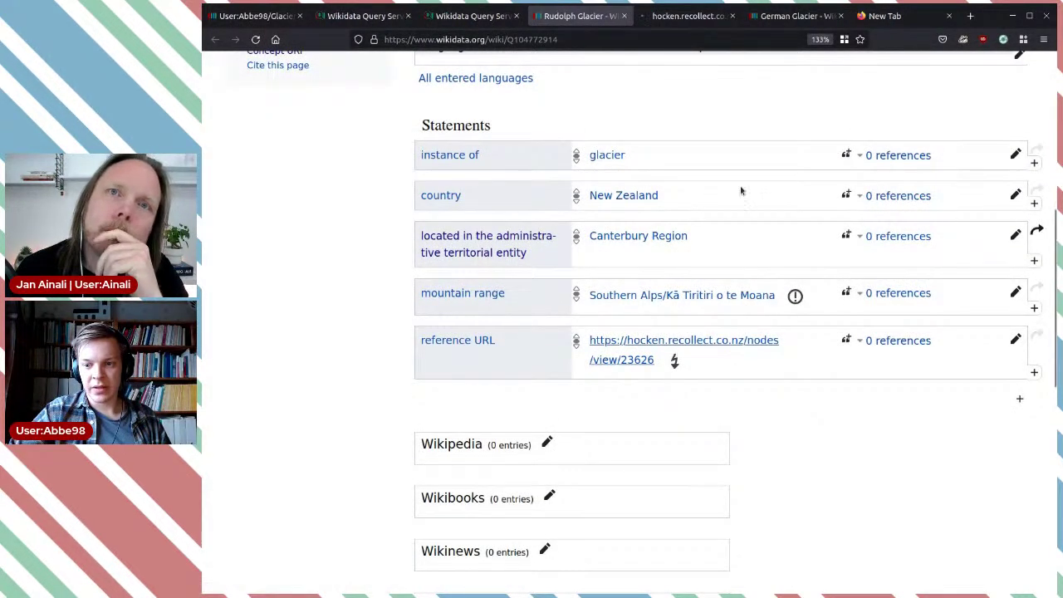
pyautogui.click(688, 16)
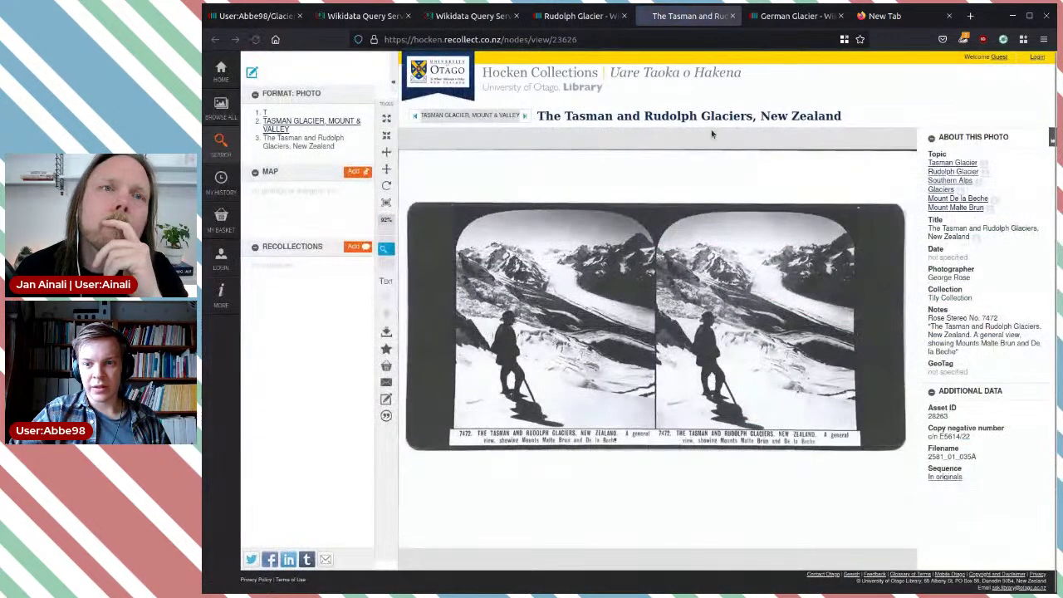
pyautogui.moveTo(655, 352); pyautogui.dragTo(683, 314)
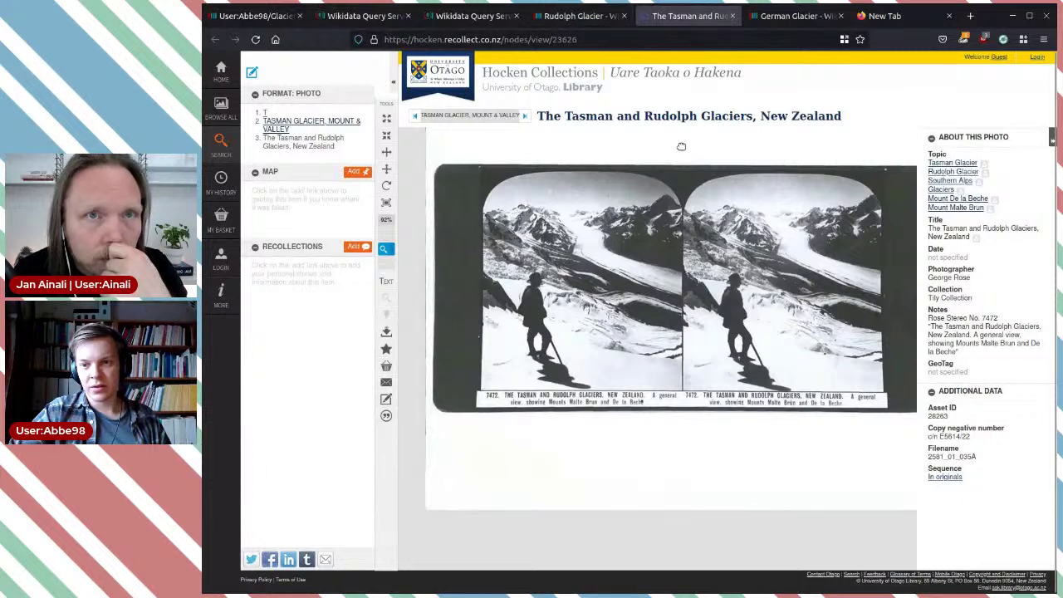
pyautogui.click(582, 15)
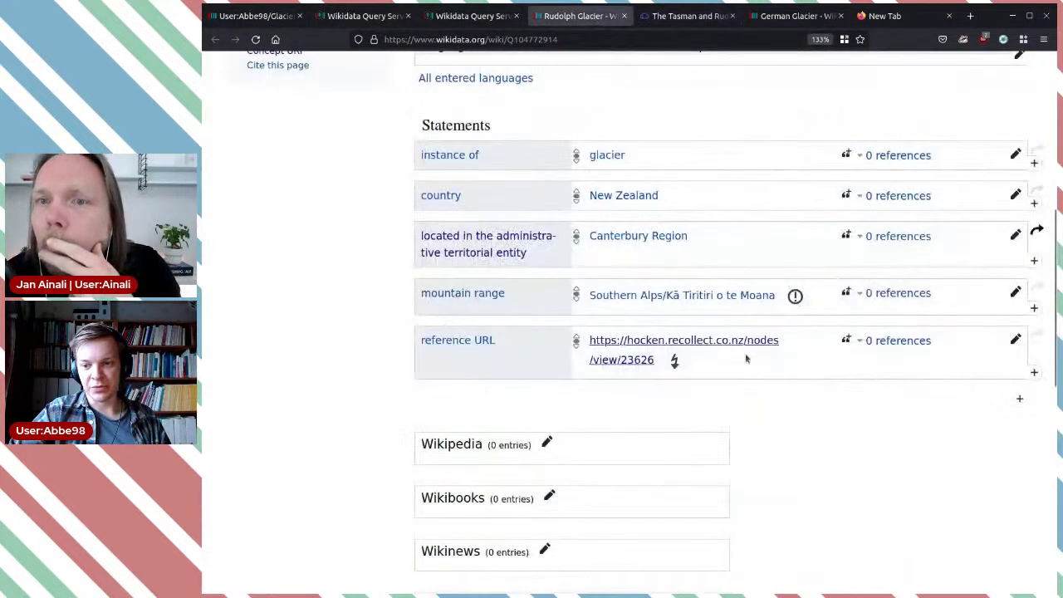
# Remove the reference URL statement from the Rudolph Glacier item.
pyautogui.scroll(2, 970, 436)
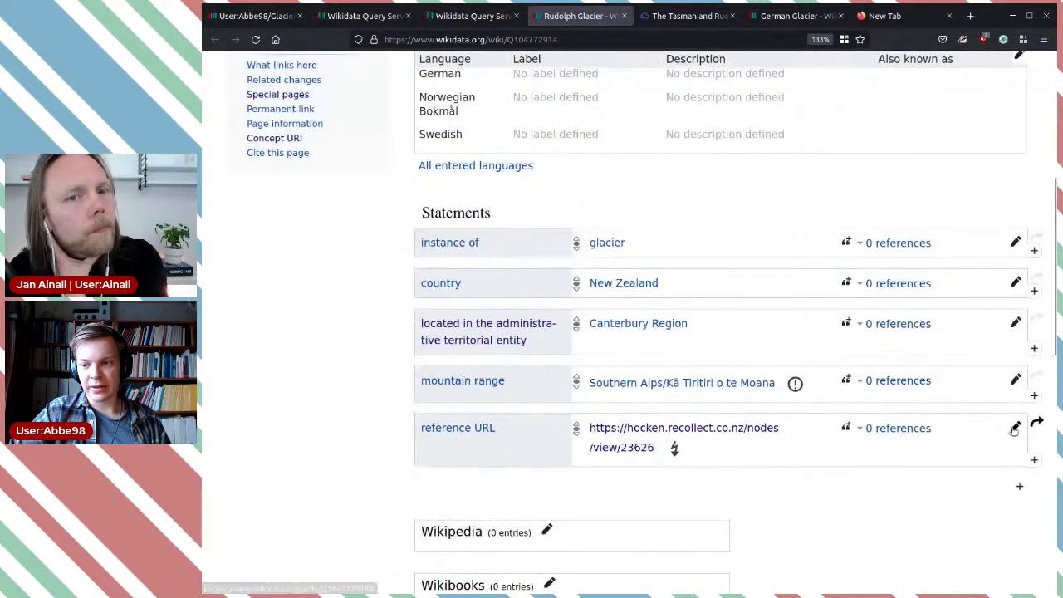
pyautogui.click(1014, 427)
pyautogui.write('https://hocken.recollect.co.nz/nodes/view/23626')
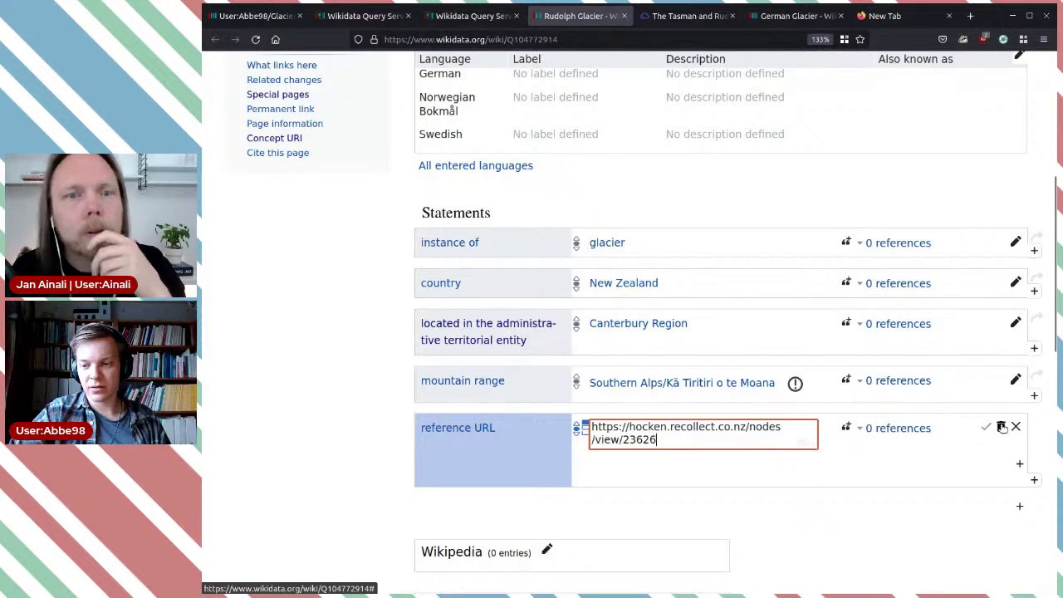
pyautogui.click(1001, 427)
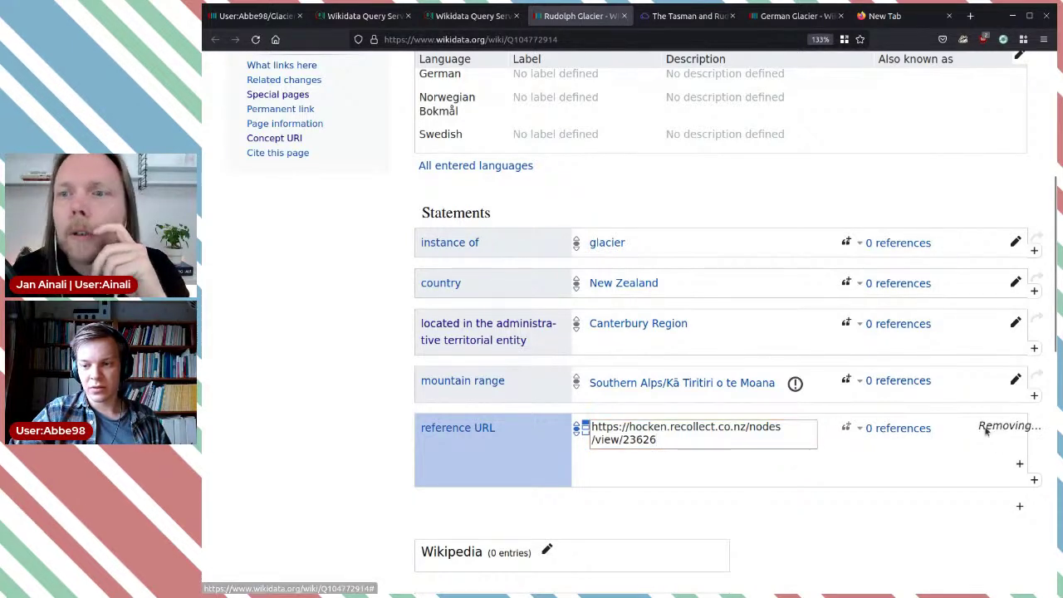
# Close the Hocken Collections photo page and review Rudolph Glacier's labels and remaining statements.
pyautogui.click(687, 16)
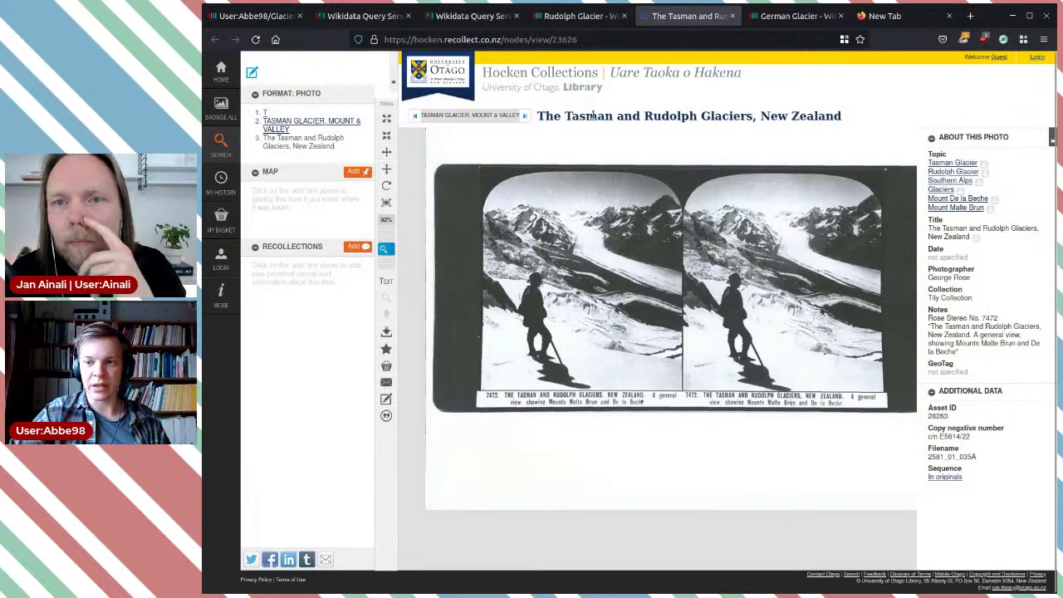
pyautogui.click(732, 16)
pyautogui.click(643, 16)
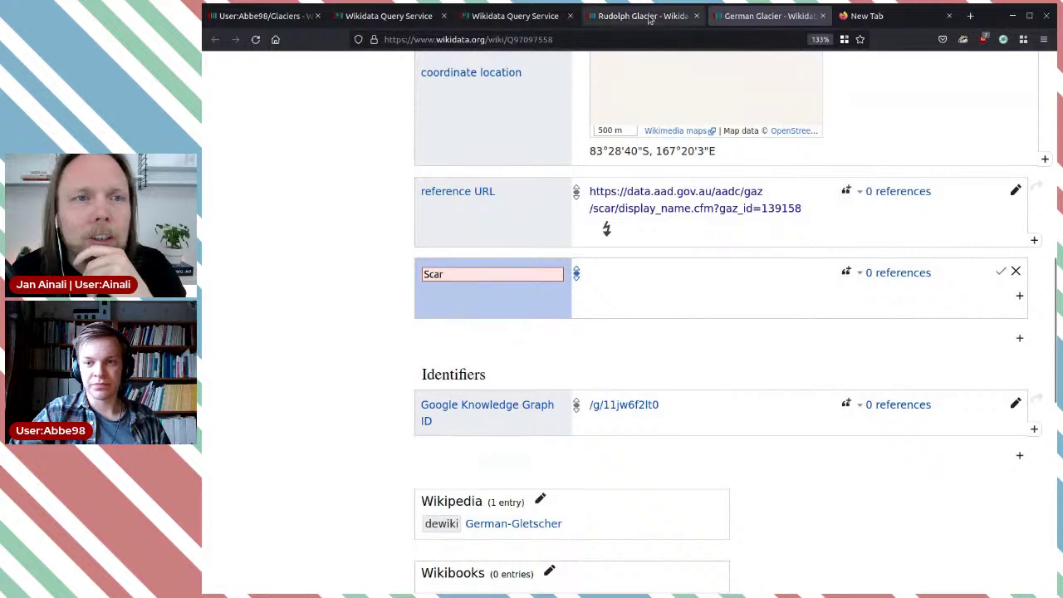
pyautogui.scroll(3, 686, 264)
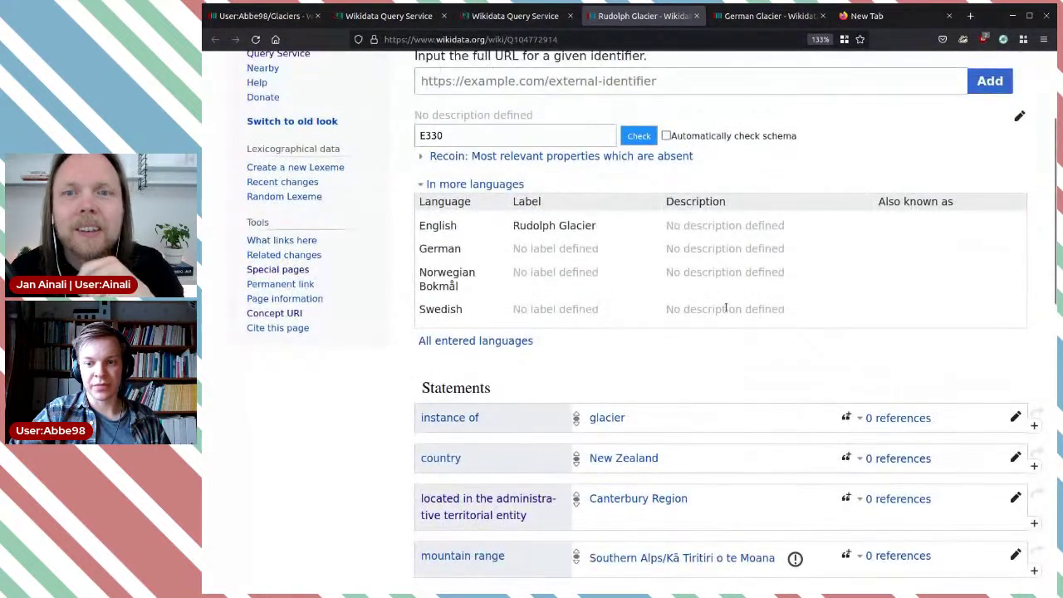
pyautogui.scroll(-2, 747, 368)
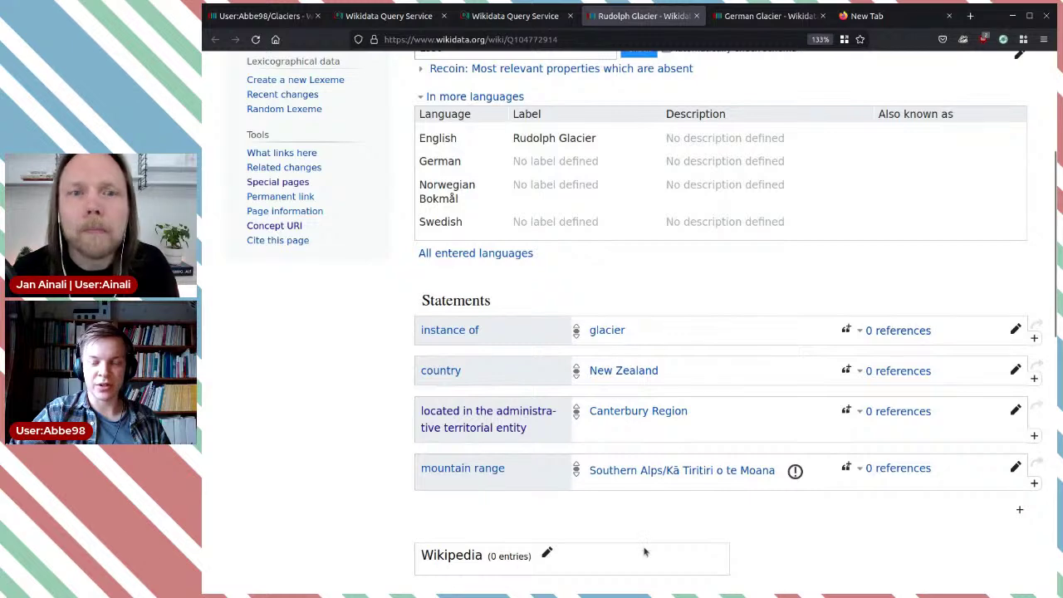
pyautogui.scroll(-5, 642, 550)
pyautogui.scroll(5, 712, 505)
pyautogui.scroll(4, 714, 520)
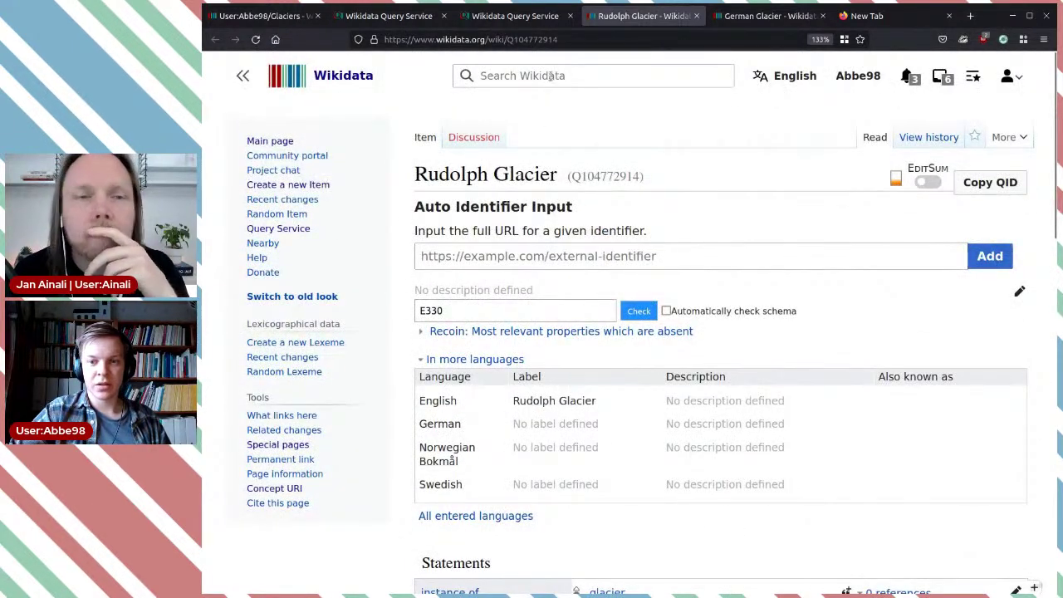
# Return to the query for the least common glacier properties and examine its code and results.
pyautogui.click(528, 18)
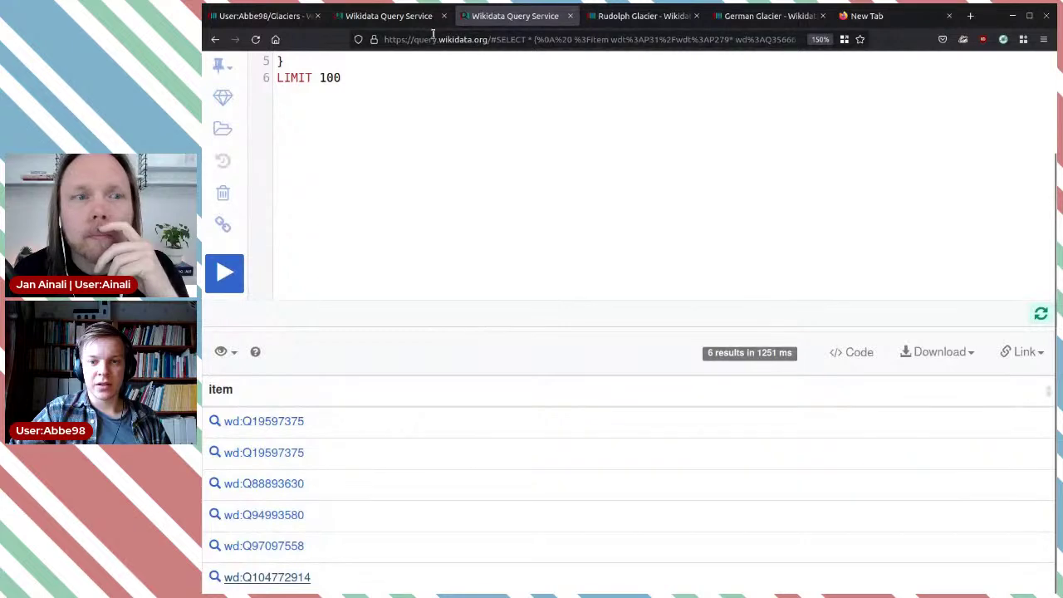
pyautogui.click(398, 17)
pyautogui.click(261, 16)
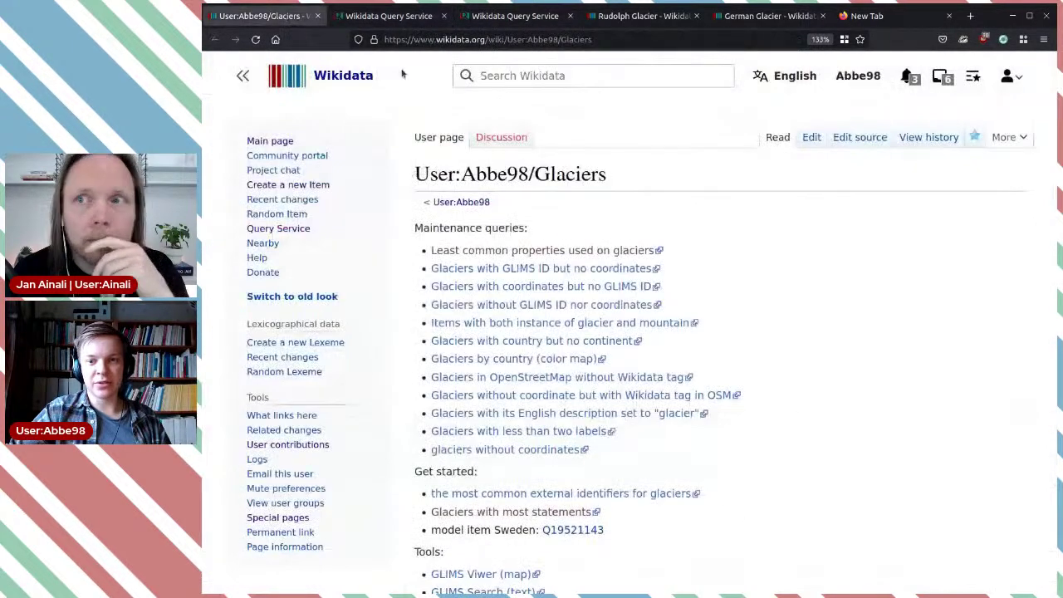
pyautogui.click(389, 15)
pyautogui.click(515, 343)
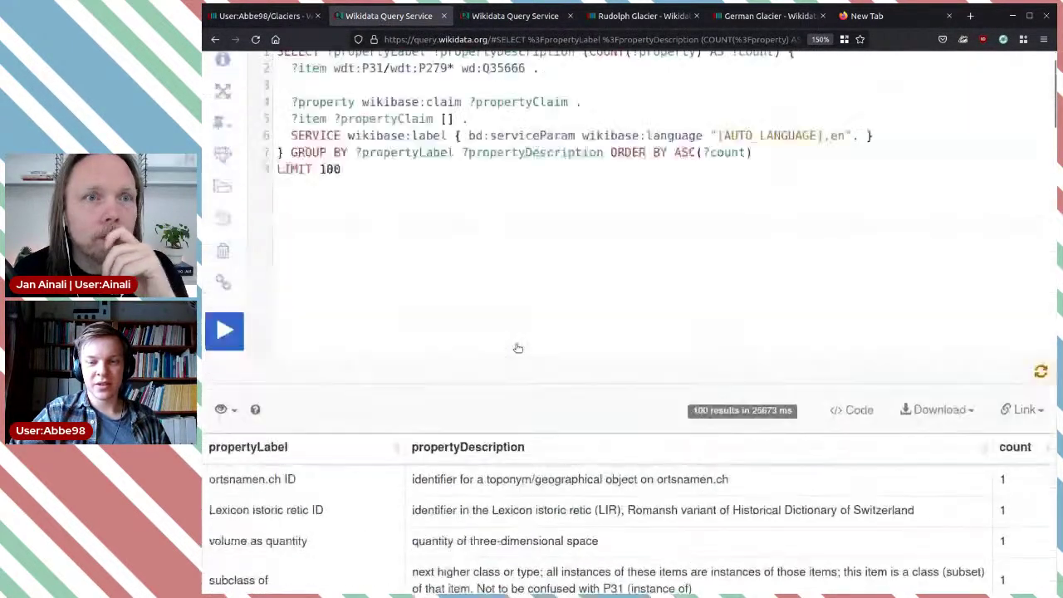
pyautogui.moveTo(427, 272); pyautogui.dragTo(279, 114)
pyautogui.click(507, 246)
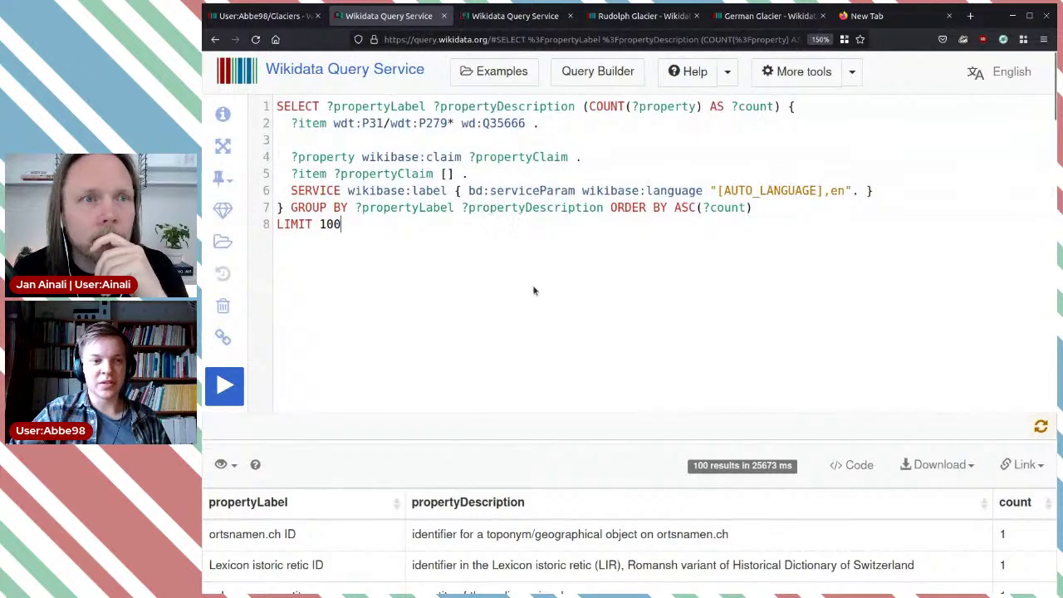
pyautogui.scroll(-3, 570, 285)
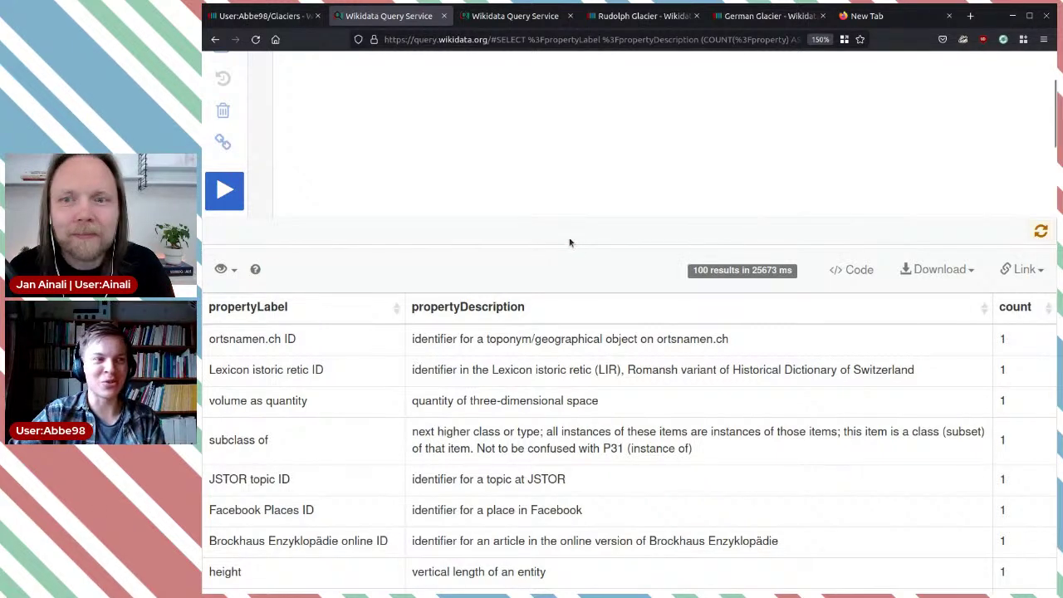
pyautogui.scroll(3, 569, 245)
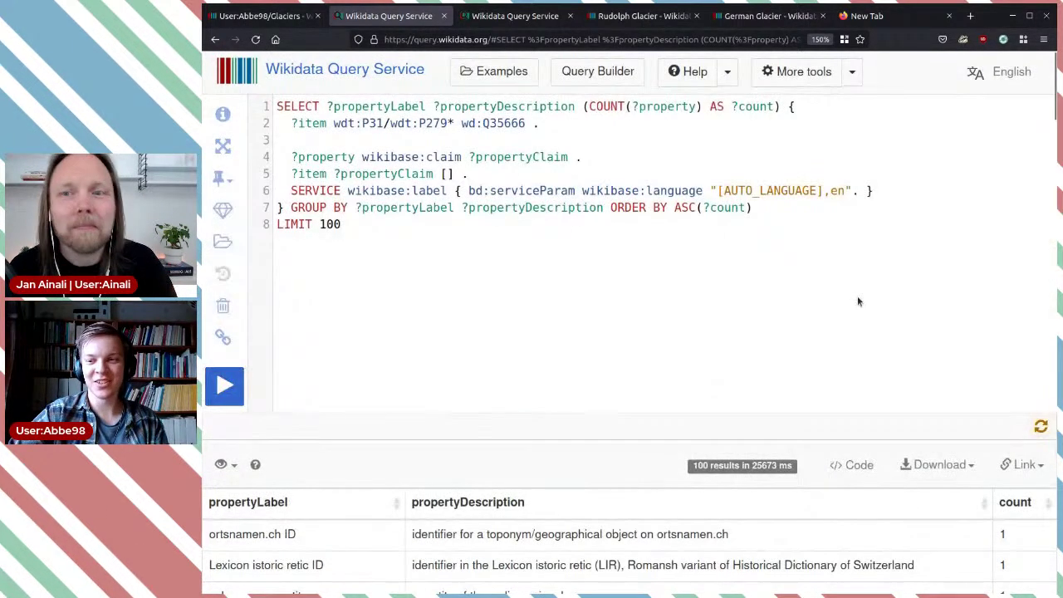